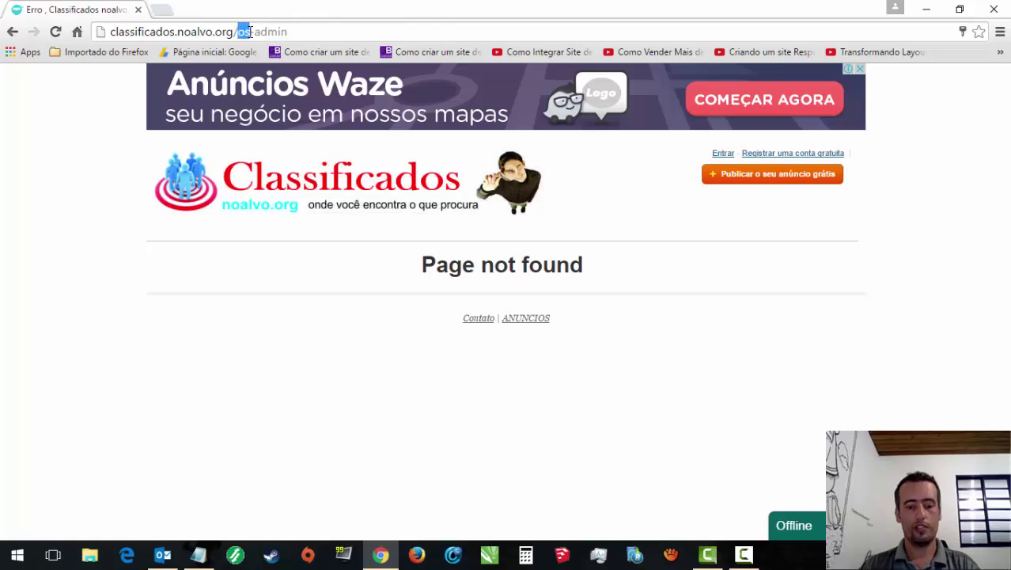
Step: Load the /oc-admin panel and open Bens imóveis > Gerenciar anúncios
{"action": "type", "text": "oc"}
{"action": "key", "text": "Return"}
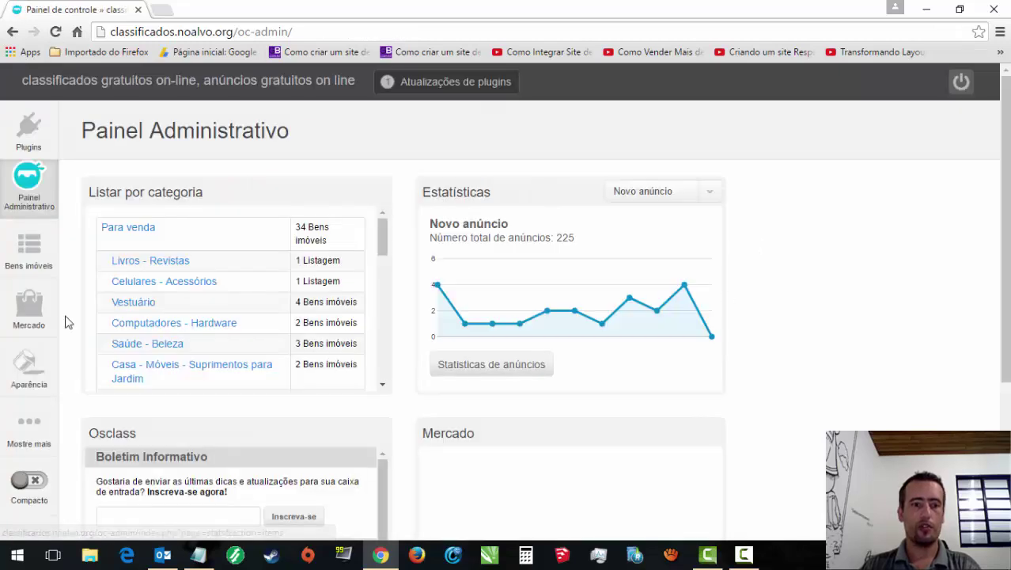
{"action": "scroll", "coordinate": [995, 301], "scroll_direction": "down", "scroll_amount": 2}
{"action": "scroll", "coordinate": [116, 270], "scroll_direction": "up", "scroll_amount": 2}
{"action": "scroll", "coordinate": [117, 270], "scroll_direction": "down", "scroll_amount": 3}
{"action": "scroll", "coordinate": [117, 269], "scroll_direction": "up", "scroll_amount": 4}
{"action": "mouse_move", "coordinate": [29, 251]}
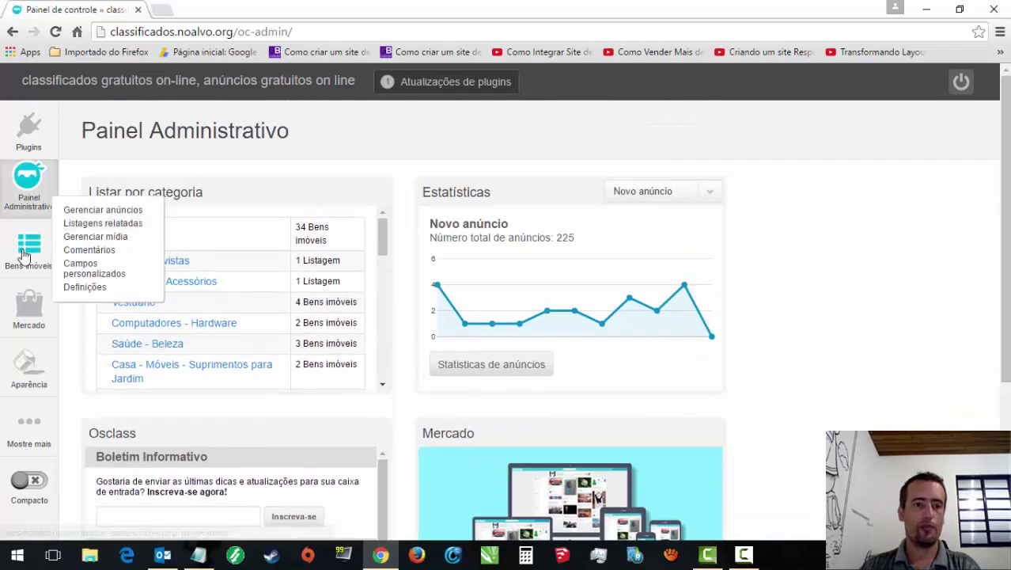
{"action": "left_click", "coordinate": [141, 210]}
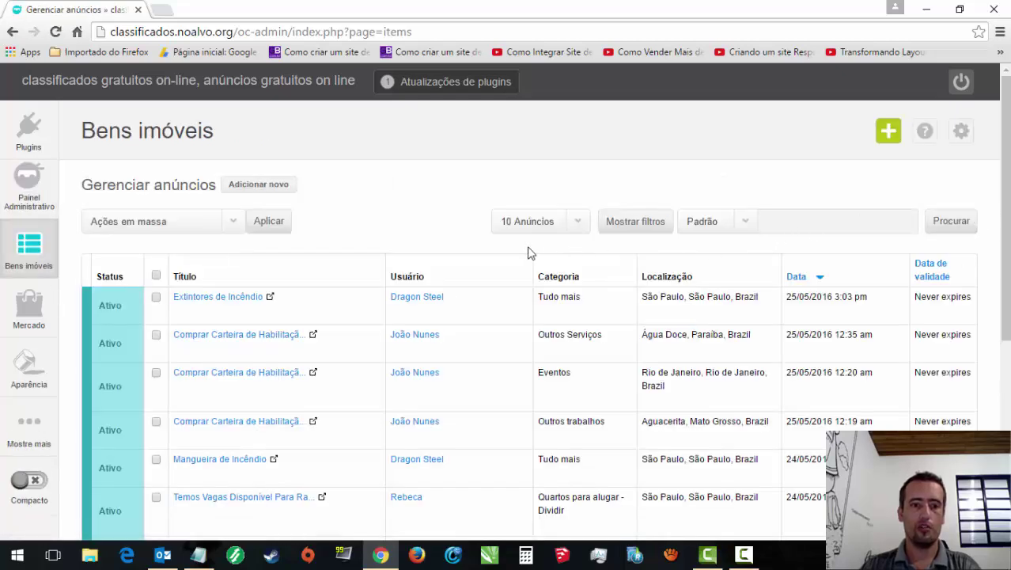
Step: Show 100 listings per page, giving results 1 to 100 of 225
{"action": "scroll", "coordinate": [507, 317], "scroll_direction": "down", "scroll_amount": 4}
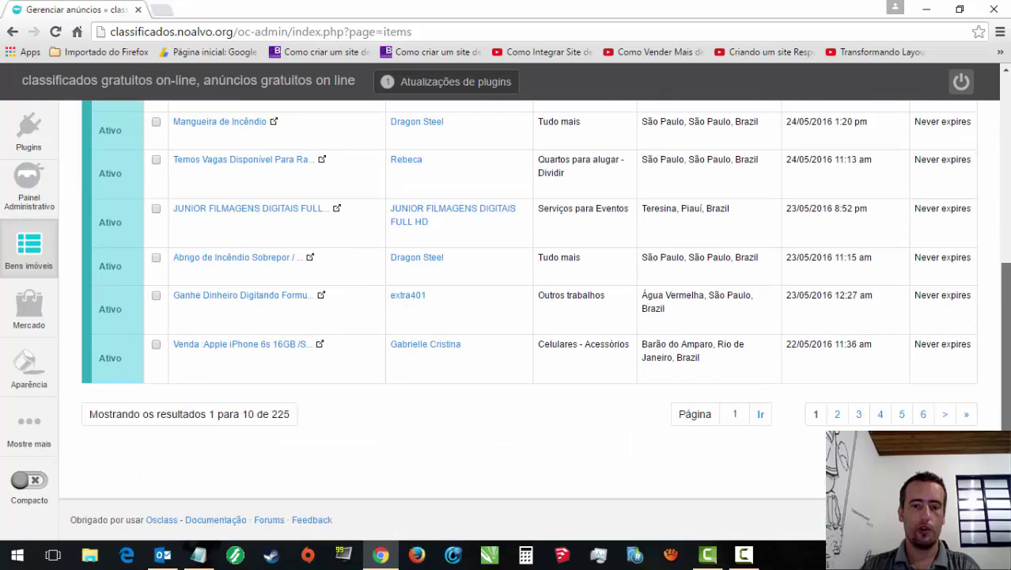
{"action": "scroll", "coordinate": [622, 201], "scroll_direction": "up", "scroll_amount": 4}
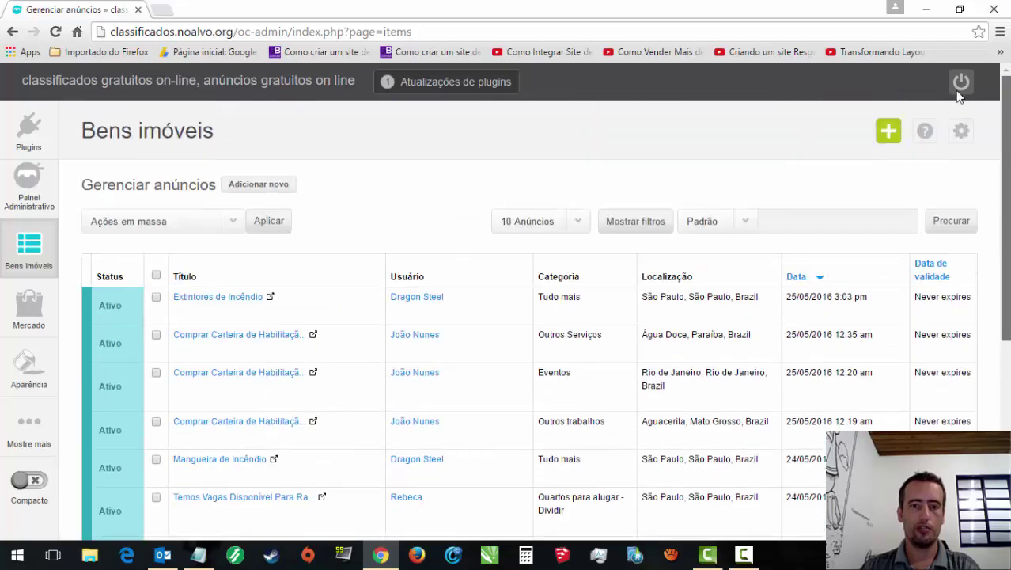
{"action": "left_click", "coordinate": [582, 230]}
{"action": "left_click", "coordinate": [560, 276]}
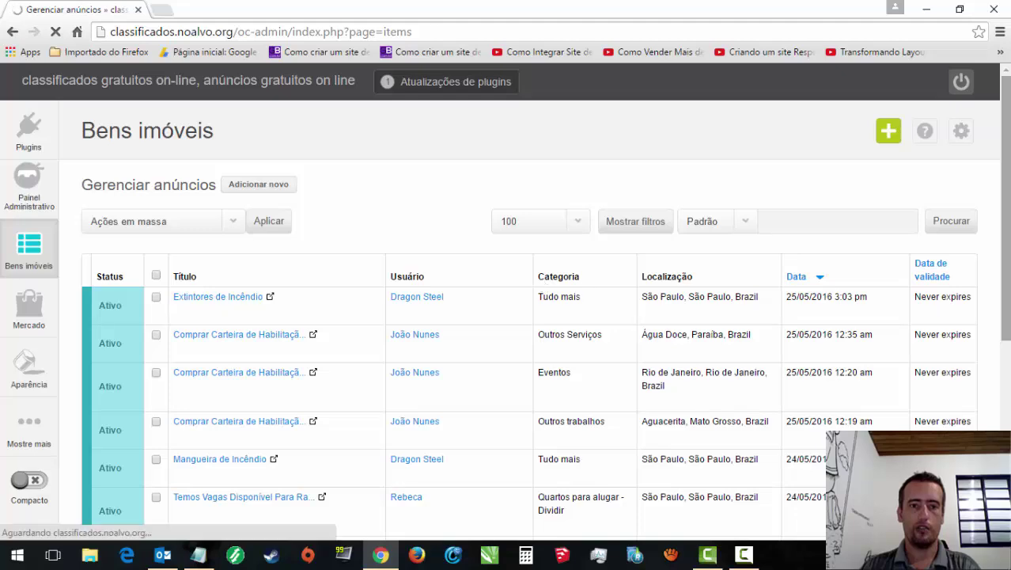
{"action": "left_click_drag", "start_coordinate": [1007, 95], "coordinate": [1007, 522]}
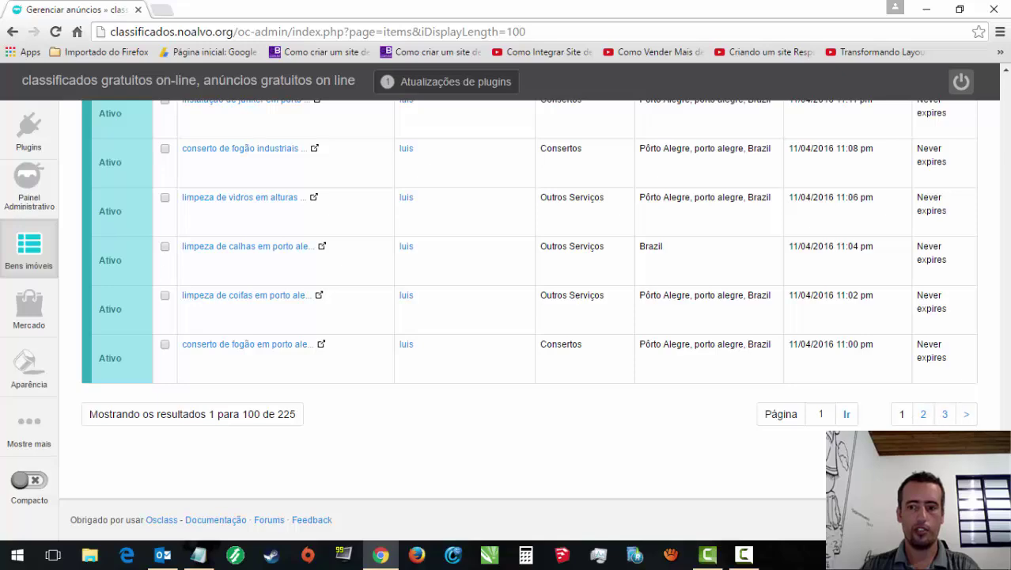
{"action": "left_click_drag", "start_coordinate": [1007, 522], "coordinate": [993, 140]}
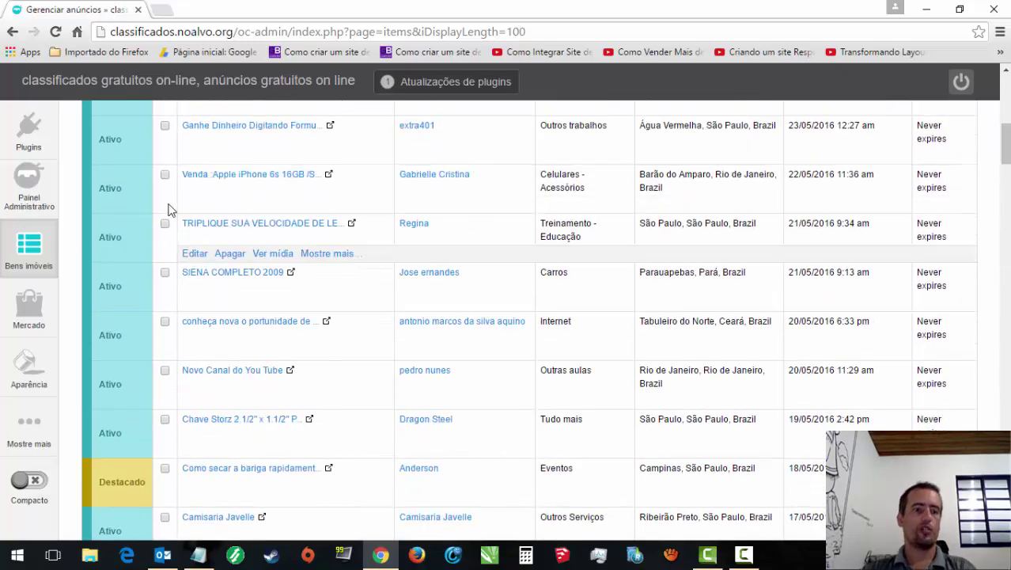
{"action": "mouse_move", "coordinate": [28, 136]}
{"action": "mouse_move", "coordinate": [26, 298]}
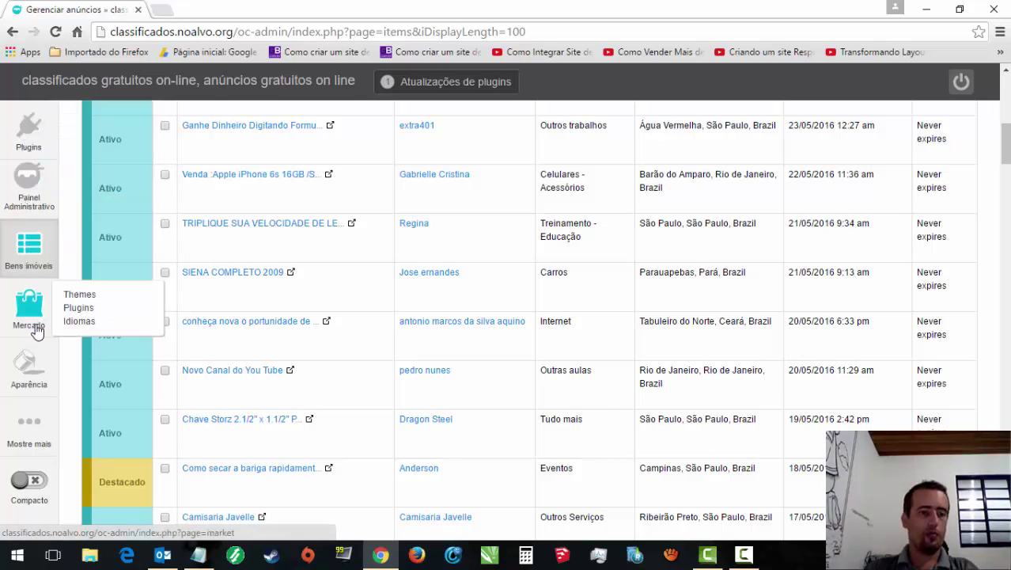
{"action": "mouse_move", "coordinate": [33, 368]}
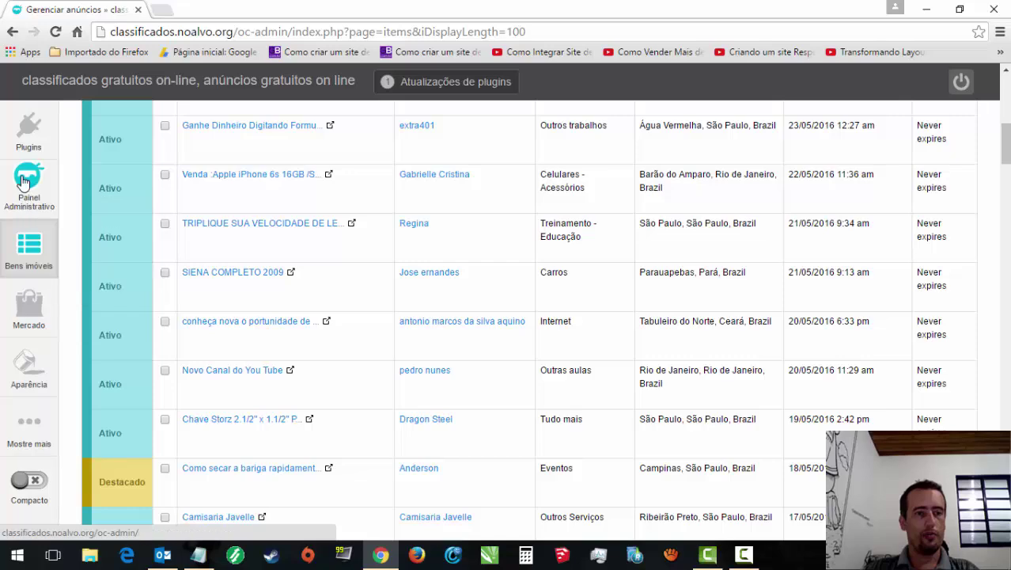
Step: Open the Plugins manager and look over the installed plugins
{"action": "left_click", "coordinate": [40, 129]}
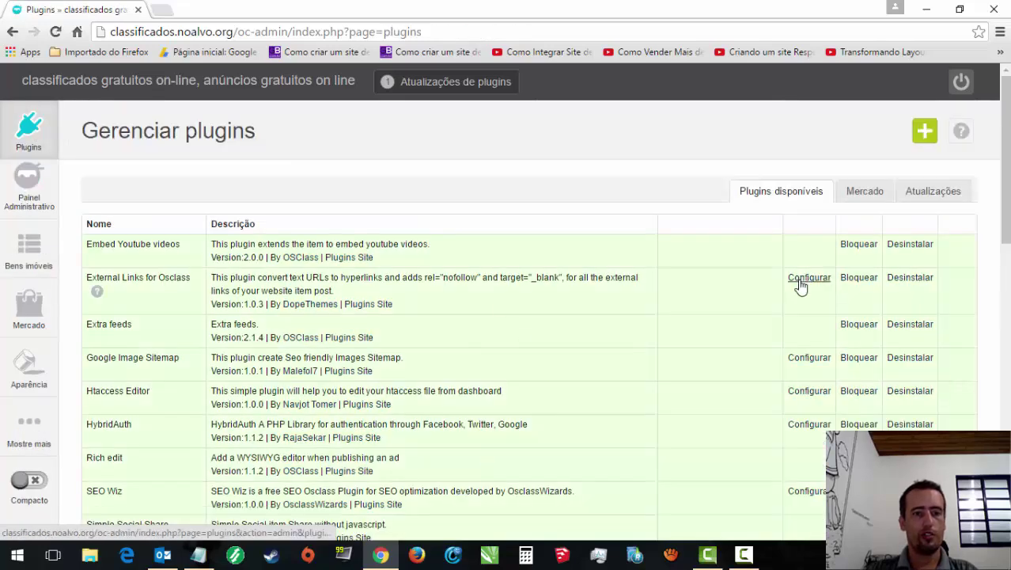
{"action": "scroll", "coordinate": [501, 166], "scroll_direction": "down", "scroll_amount": 3}
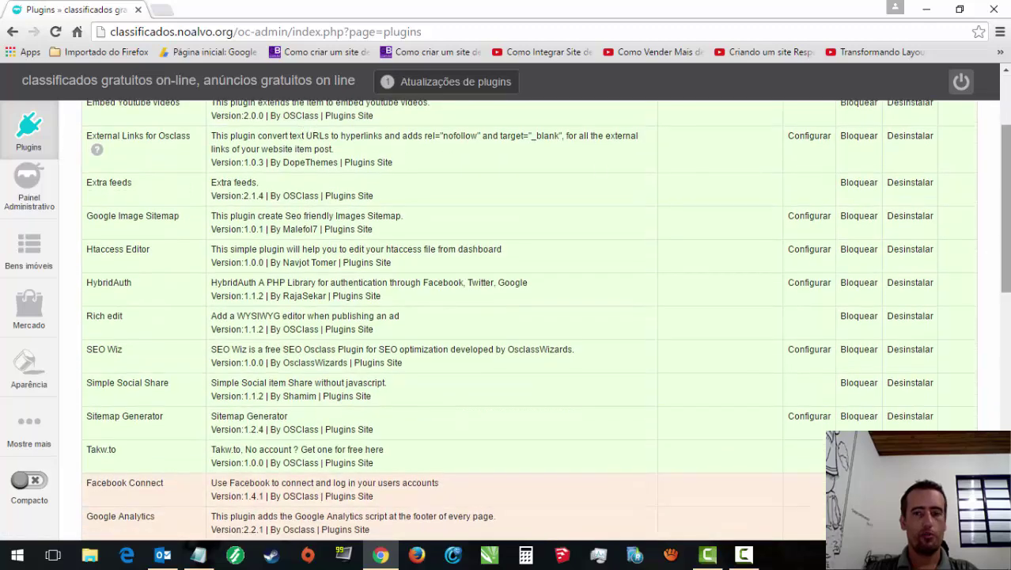
{"action": "scroll", "coordinate": [1005, 206], "scroll_direction": "up", "scroll_amount": 3}
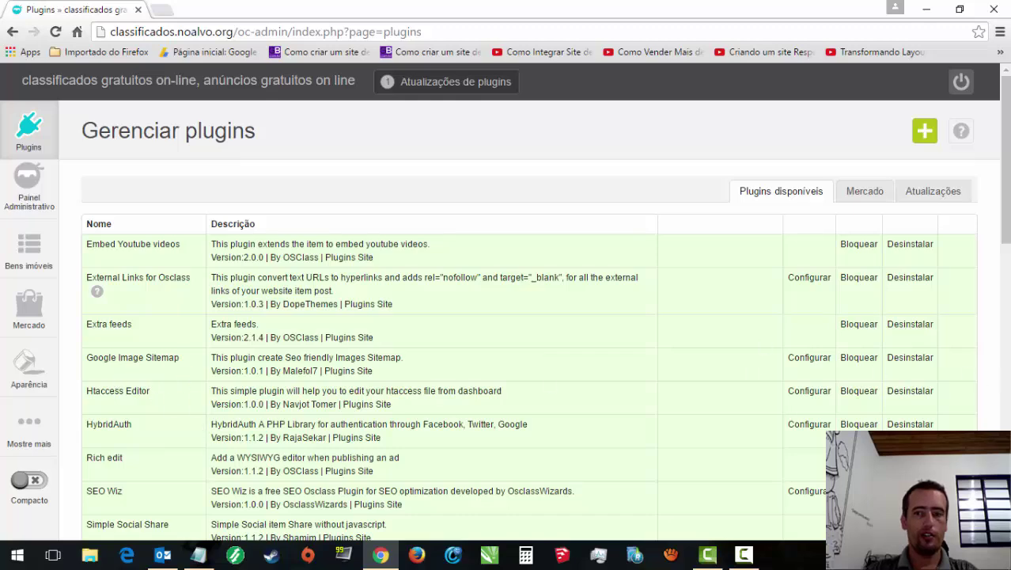
{"action": "scroll", "coordinate": [529, 316], "scroll_direction": "down", "scroll_amount": 2}
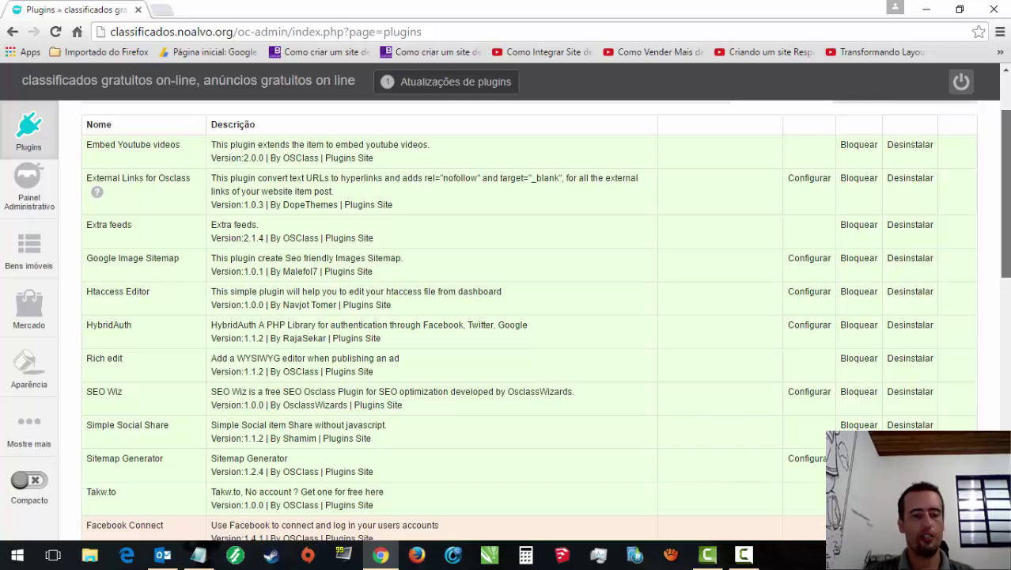
{"action": "scroll", "coordinate": [529, 317], "scroll_direction": "down", "scroll_amount": 3}
{"action": "scroll", "coordinate": [788, 158], "scroll_direction": "up", "scroll_amount": 5}
Step: Load the Classificados site in a new tab and expand its Offline chat form
{"action": "left_click", "coordinate": [161, 10]}
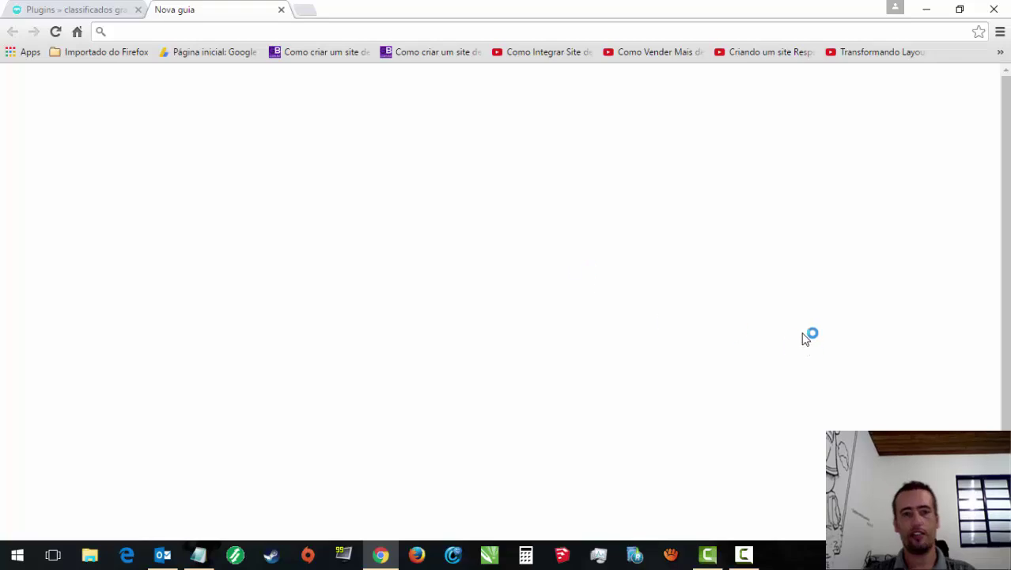
{"action": "left_click", "coordinate": [688, 386]}
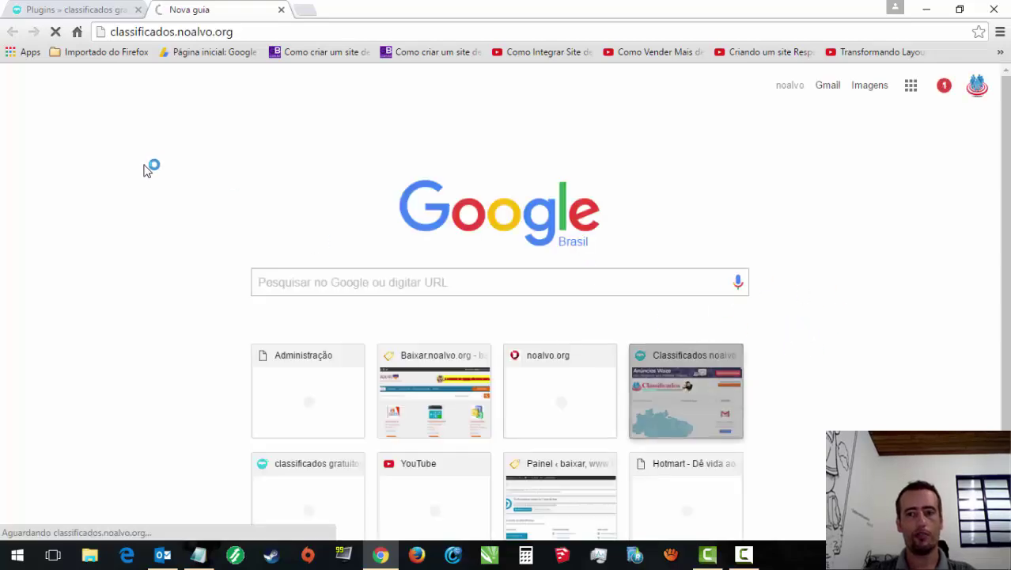
{"action": "scroll", "coordinate": [507, 317], "scroll_direction": "down", "scroll_amount": 6}
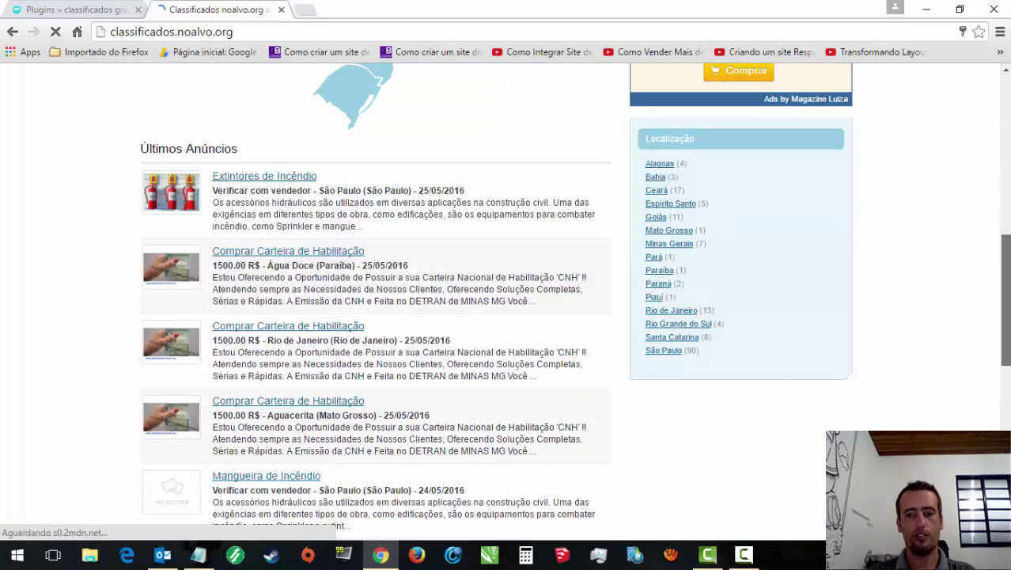
{"action": "scroll", "coordinate": [506, 317], "scroll_direction": "up", "scroll_amount": 6}
{"action": "left_click", "coordinate": [820, 523]}
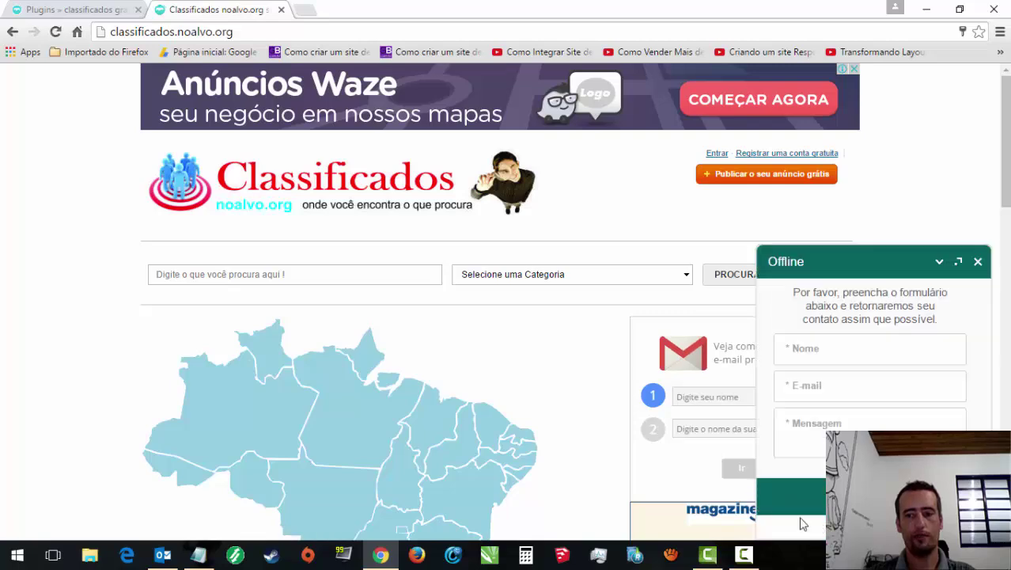
Step: Back in the admin tab, open the Tawkto Embed Code plugin settings
{"action": "left_click", "coordinate": [33, 8]}
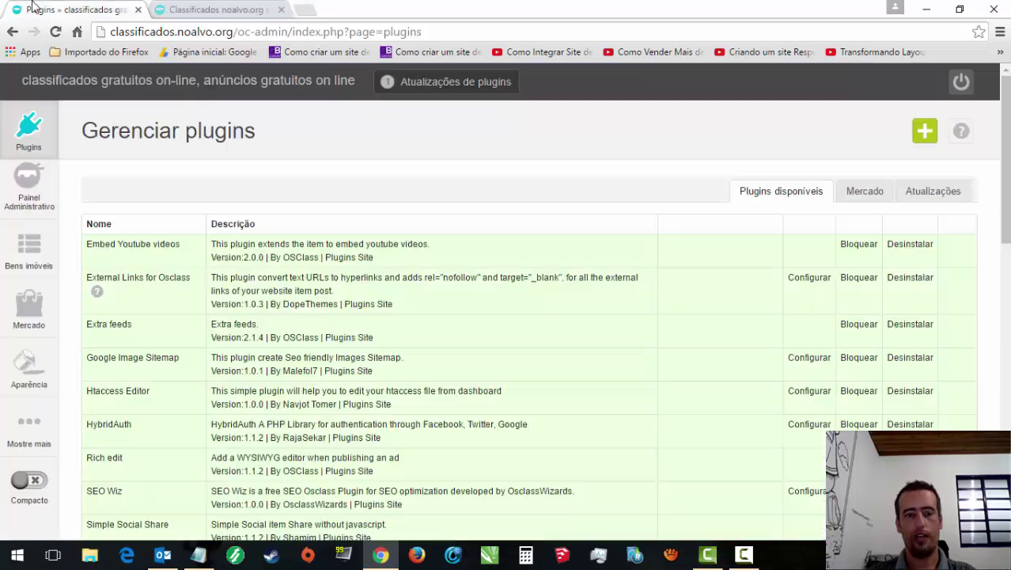
{"action": "mouse_move", "coordinate": [11, 371]}
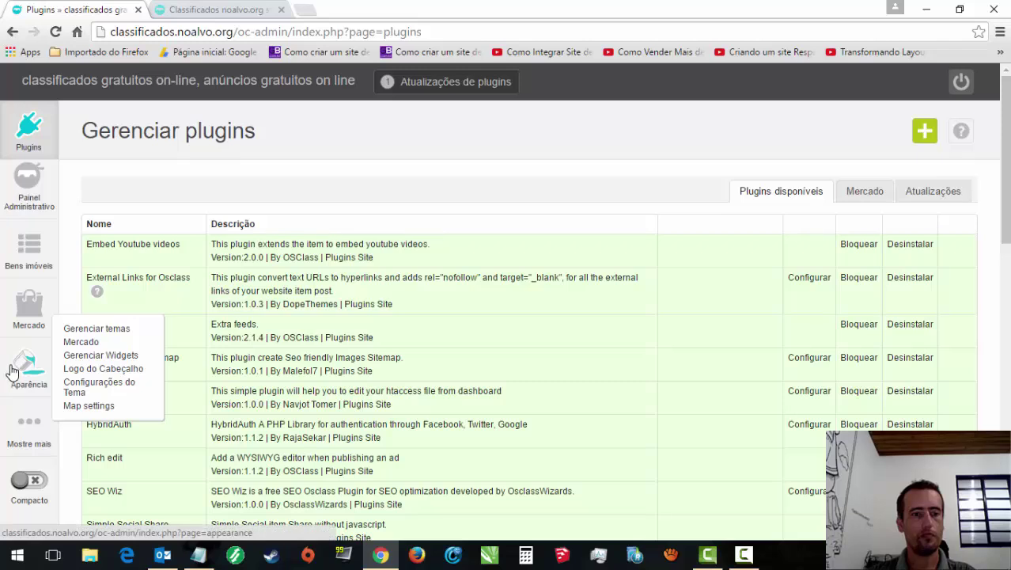
{"action": "mouse_move", "coordinate": [25, 136]}
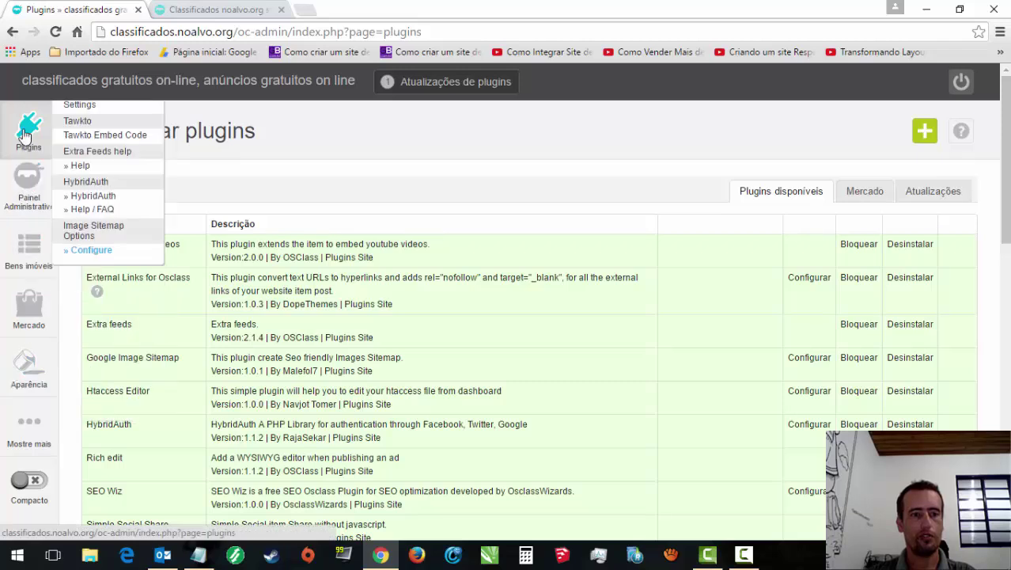
{"action": "left_click", "coordinate": [84, 138]}
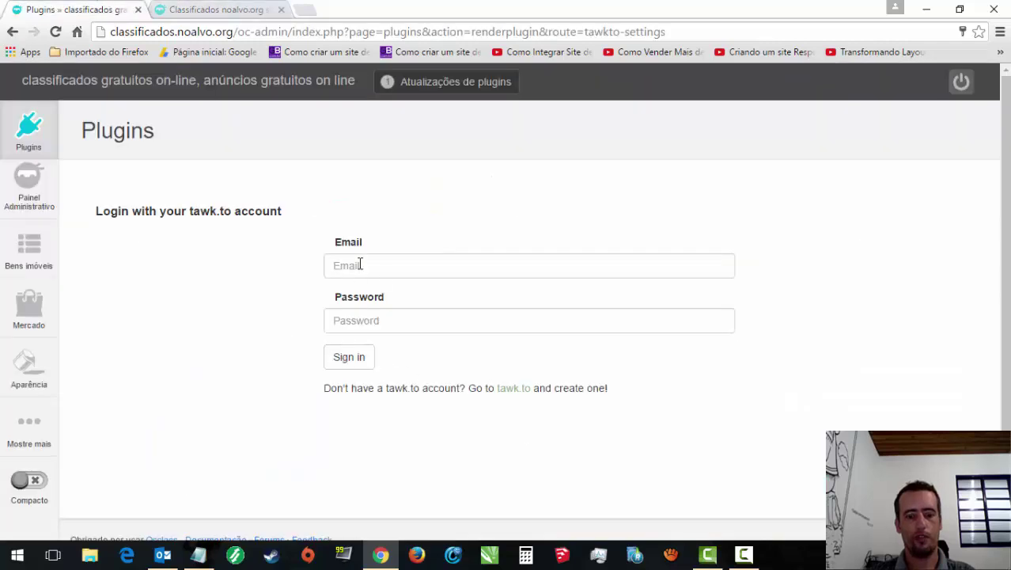
Step: Sign in to tawk.to with the saved login and go to the dashboard
{"action": "left_click", "coordinate": [360, 265]}
{"action": "left_click", "coordinate": [366, 288]}
{"action": "left_click", "coordinate": [349, 356]}
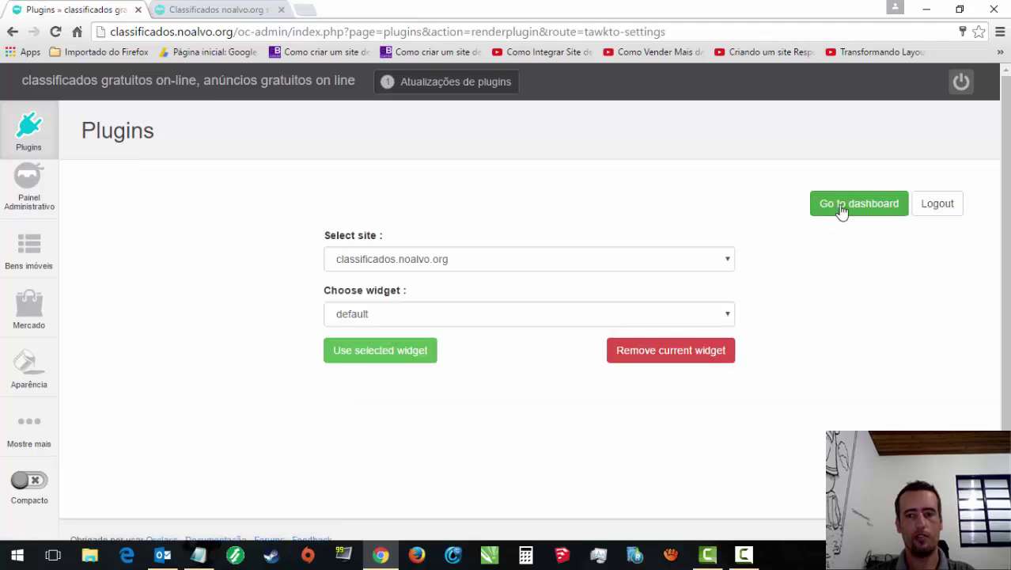
{"action": "left_click", "coordinate": [839, 205]}
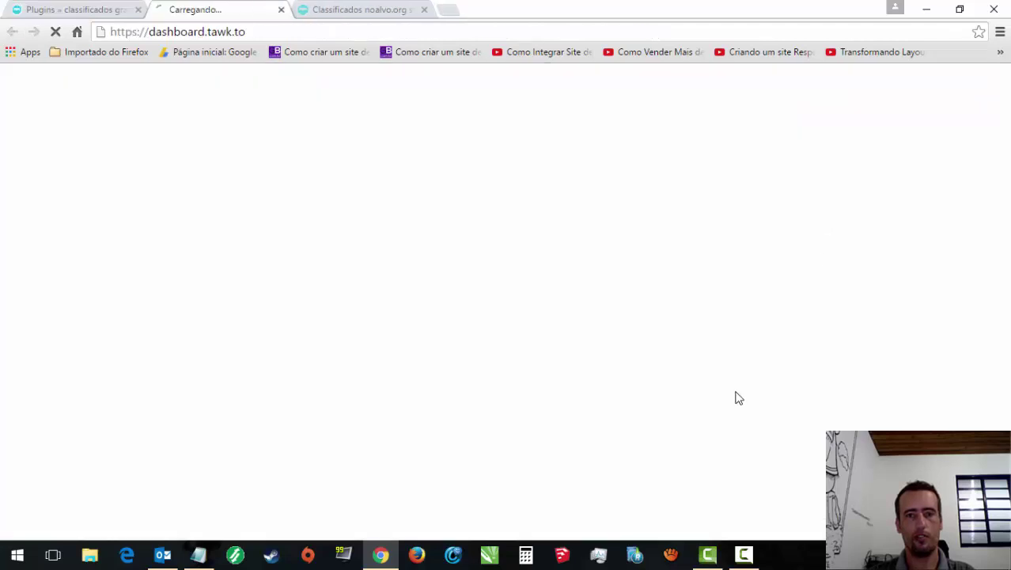
Step: Log in to the tawk.to dashboard from its login tab
{"action": "left_click", "coordinate": [116, 14]}
{"action": "mouse_move", "coordinate": [8, 330]}
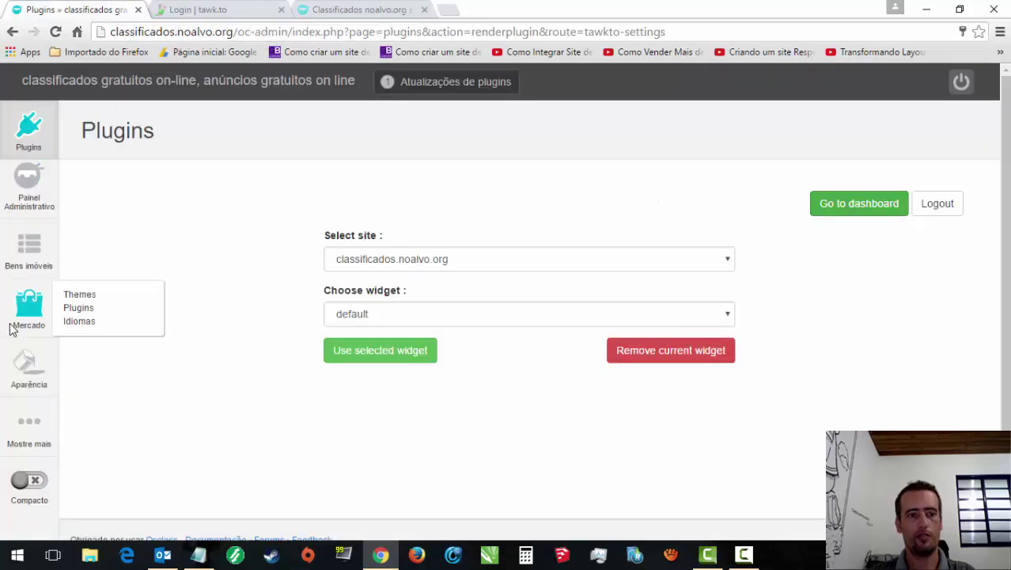
{"action": "left_click", "coordinate": [76, 294]}
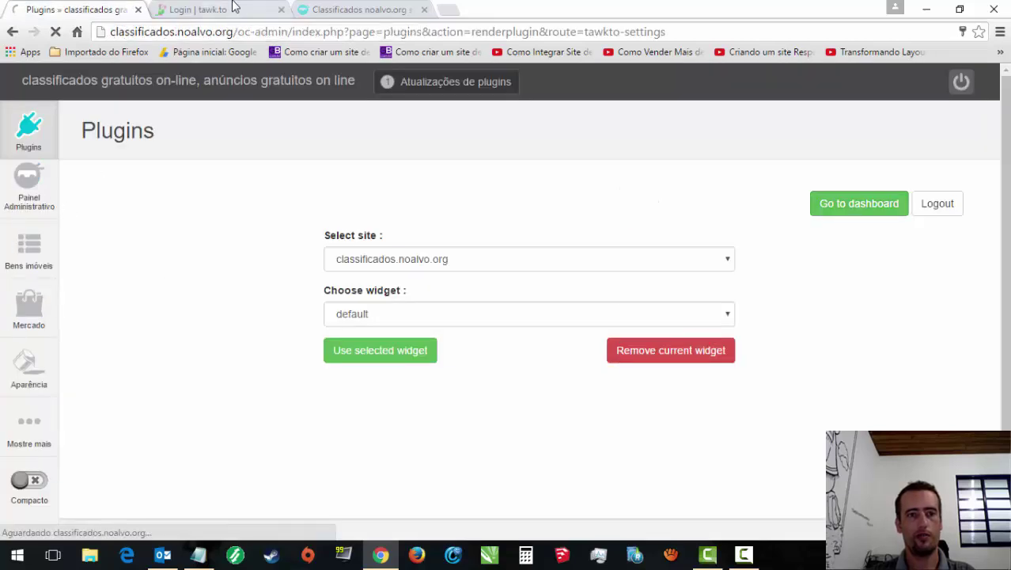
{"action": "left_click", "coordinate": [226, 9]}
{"action": "left_click", "coordinate": [499, 357]}
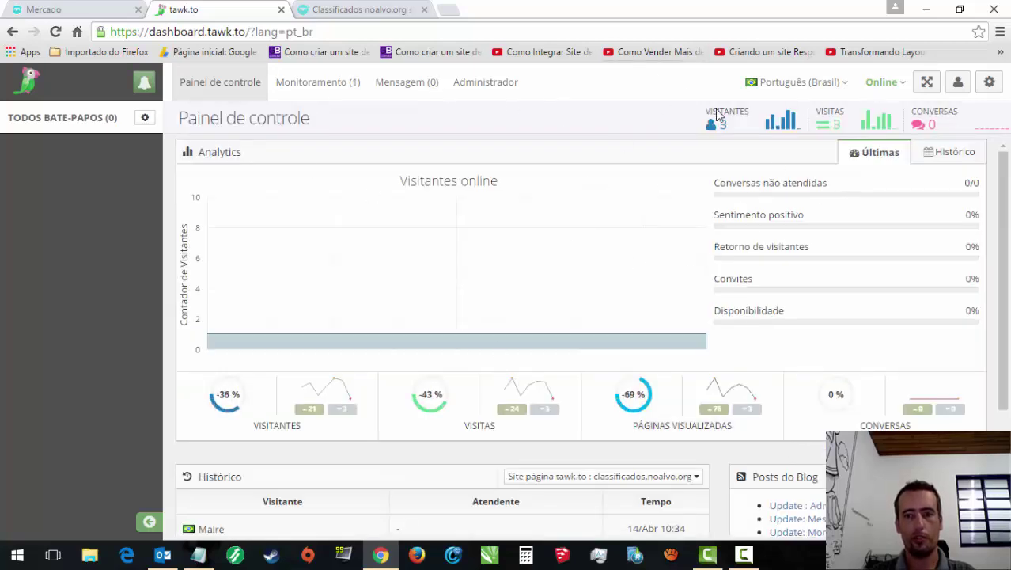
Step: Confirm the site's chat widget reads Online, check visitor stats, then return to Classificados
{"action": "left_click", "coordinate": [368, 8]}
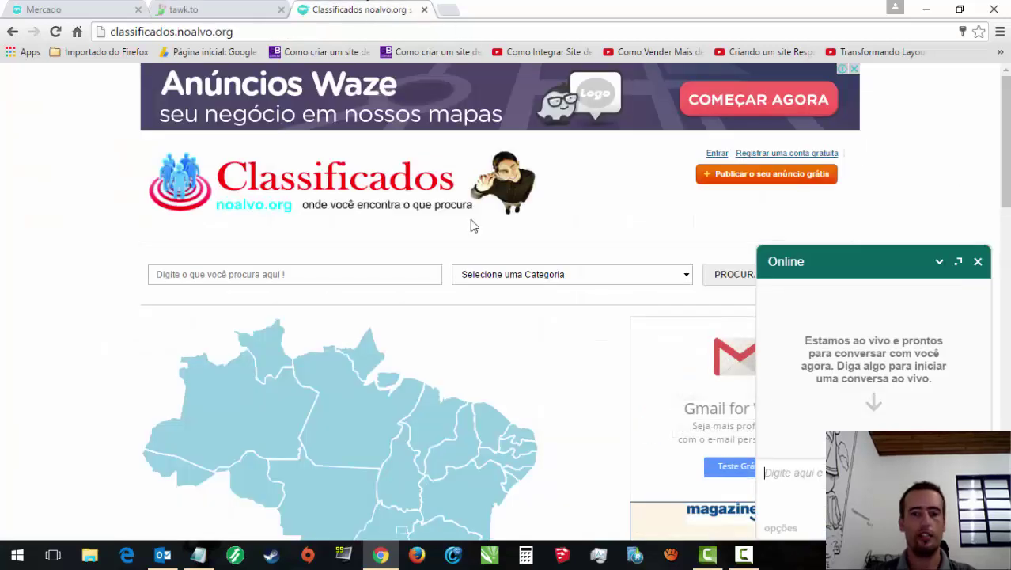
{"action": "left_click", "coordinate": [941, 263]}
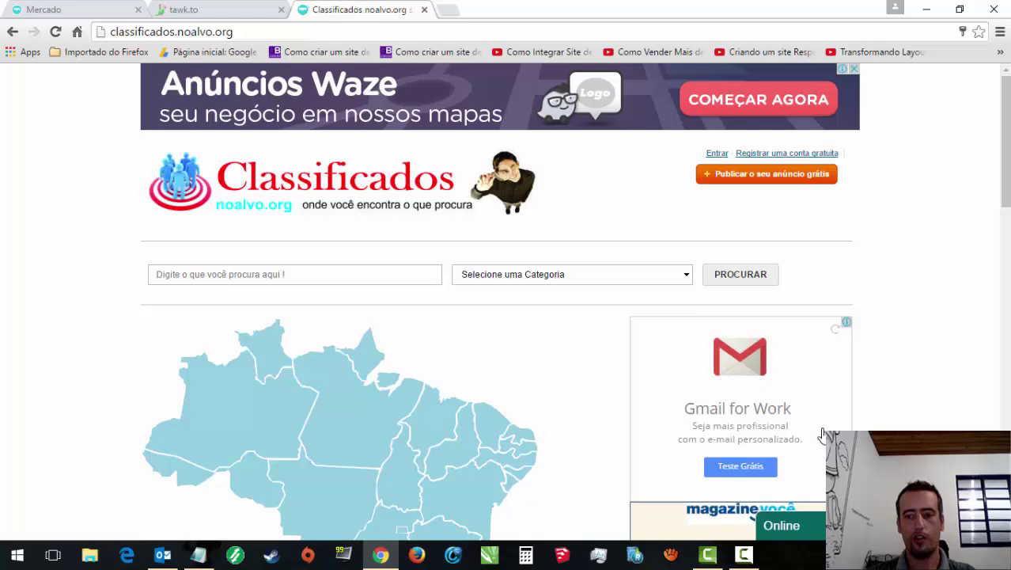
{"action": "left_click", "coordinate": [242, 7]}
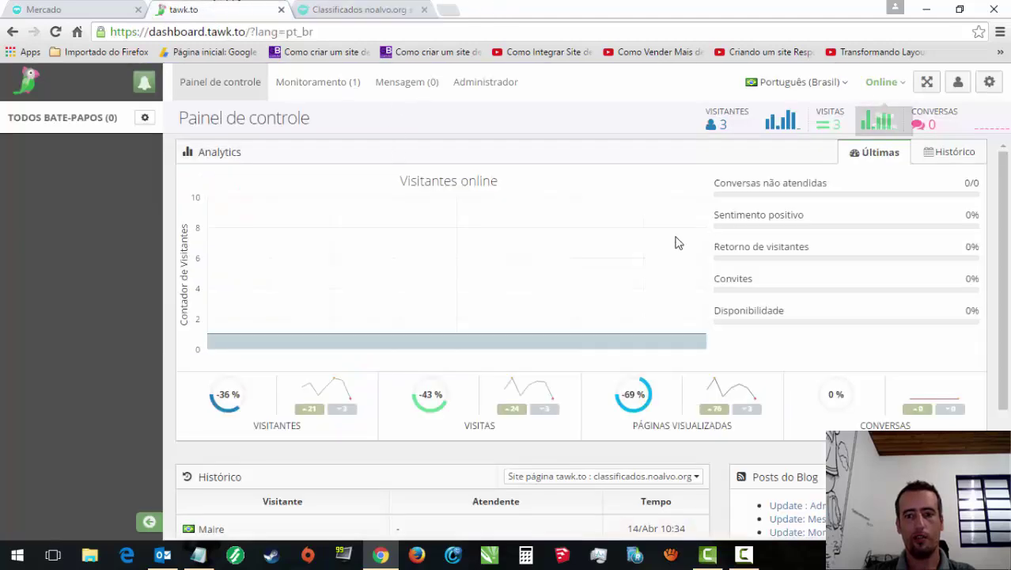
{"action": "left_click", "coordinate": [336, 7]}
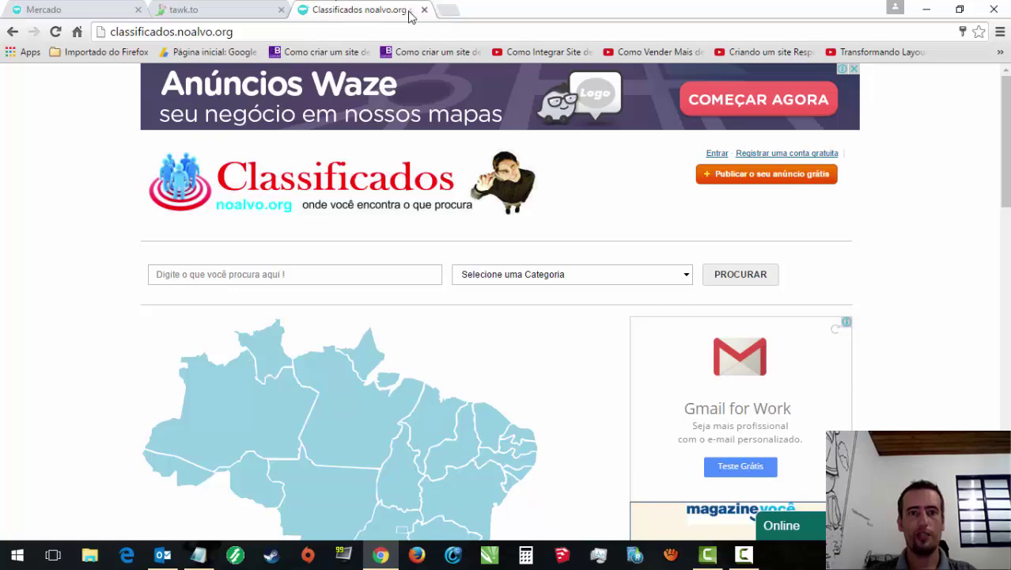
{"action": "left_click", "coordinate": [238, 8]}
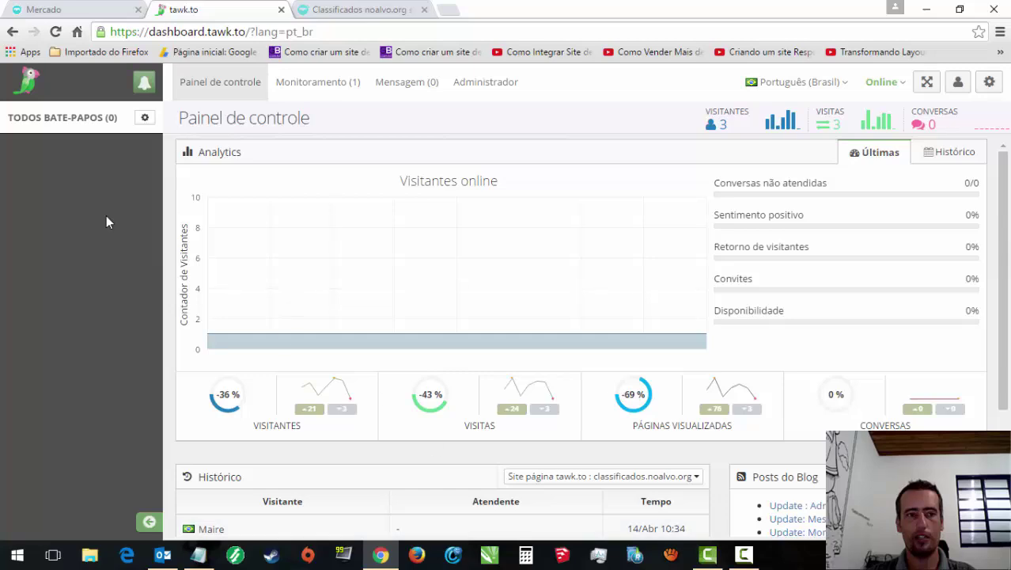
{"action": "left_click", "coordinate": [336, 8]}
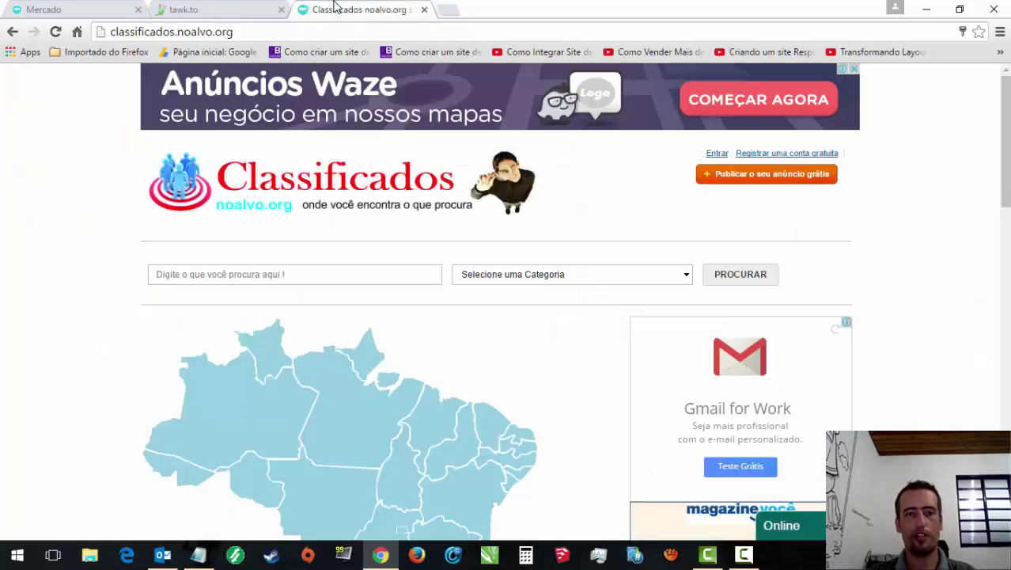
Step: Load noalvo.org in a new tab and open the Recuperador de arquivos product from Destaques
{"action": "left_click", "coordinate": [448, 11]}
{"action": "type", "text": "noalvo.org"}
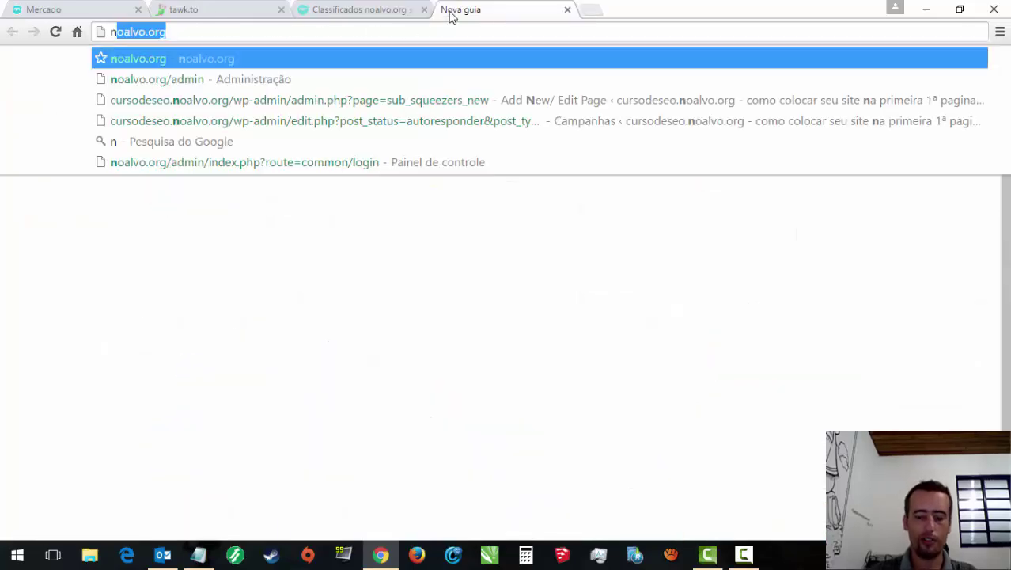
{"action": "key", "text": "Return"}
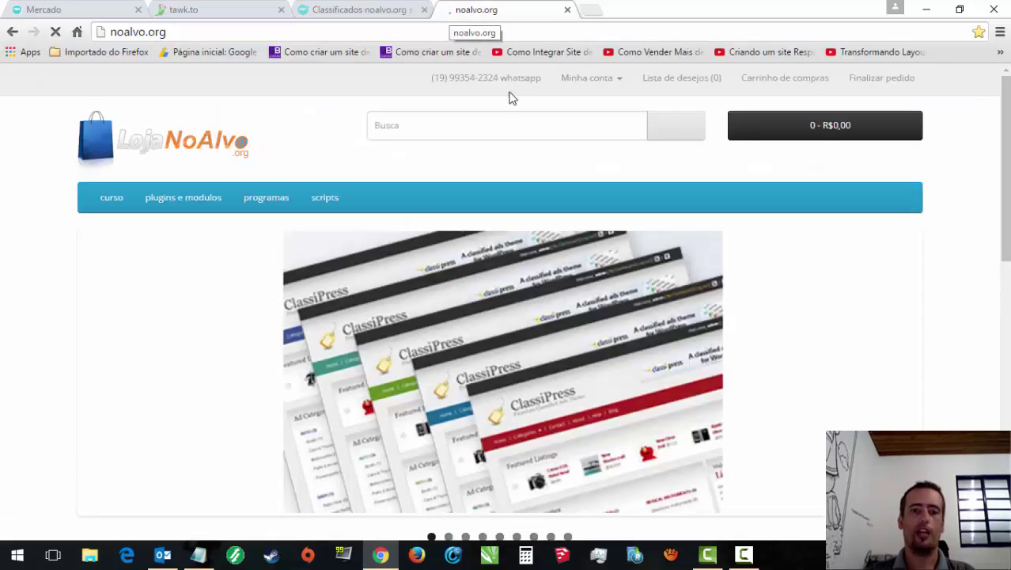
{"action": "left_click_drag", "start_coordinate": [1006, 139], "coordinate": [1003, 79]}
{"action": "double_click", "coordinate": [1000, 333]}
{"action": "scroll", "coordinate": [791, 317], "scroll_direction": "down", "scroll_amount": 9}
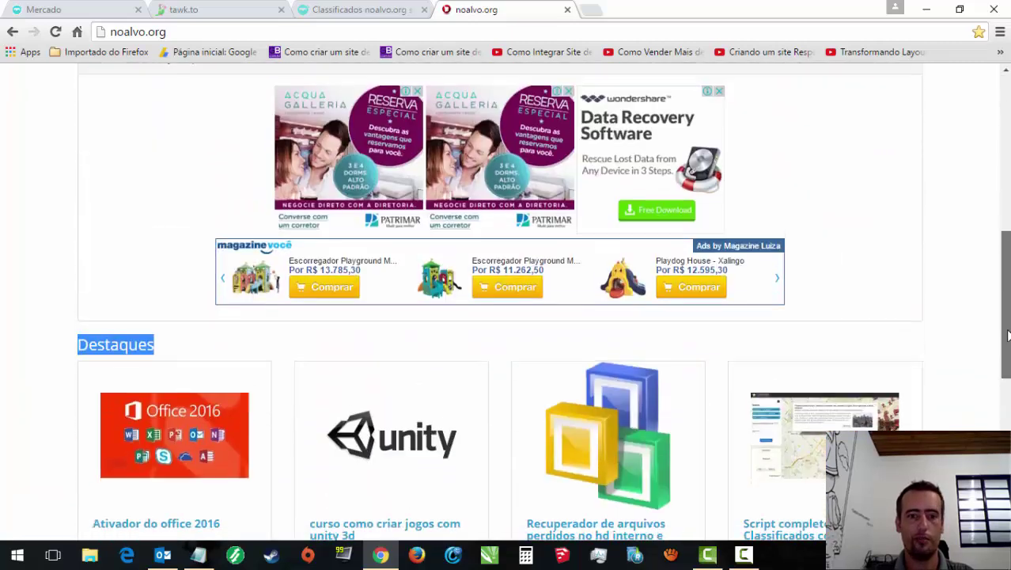
{"action": "left_click", "coordinate": [598, 372]}
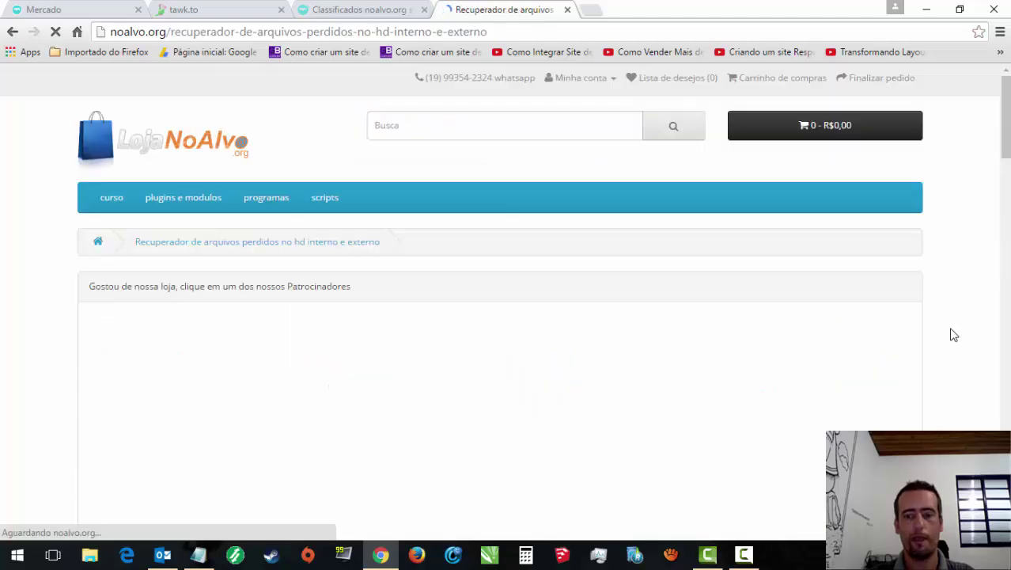
Step: Browse the product page and advance the Magazine Luiza ad carousel three times
{"action": "left_click_drag", "start_coordinate": [1001, 151], "coordinate": [1002, 80]}
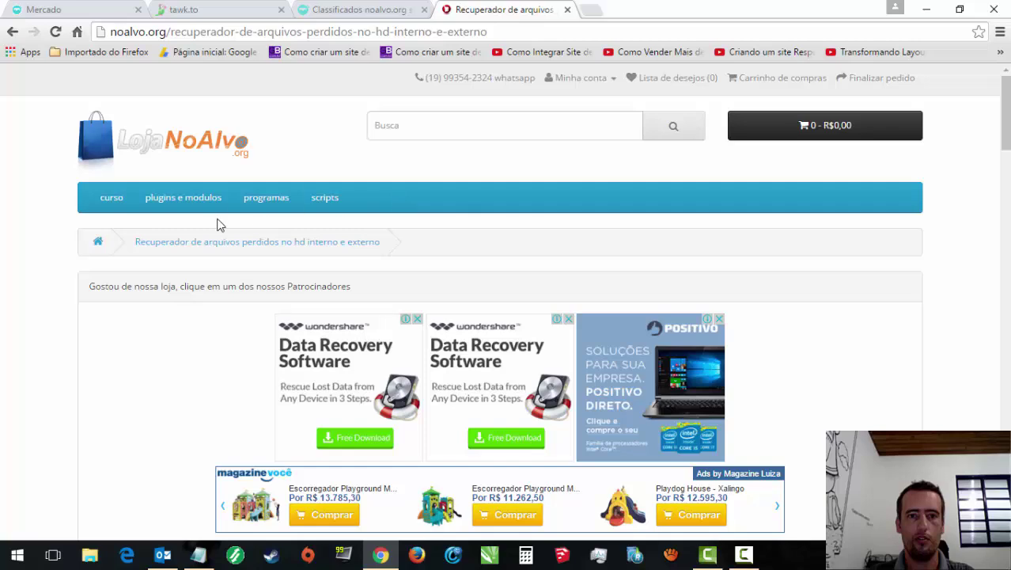
{"action": "left_click_drag", "start_coordinate": [1008, 95], "coordinate": [977, 77]}
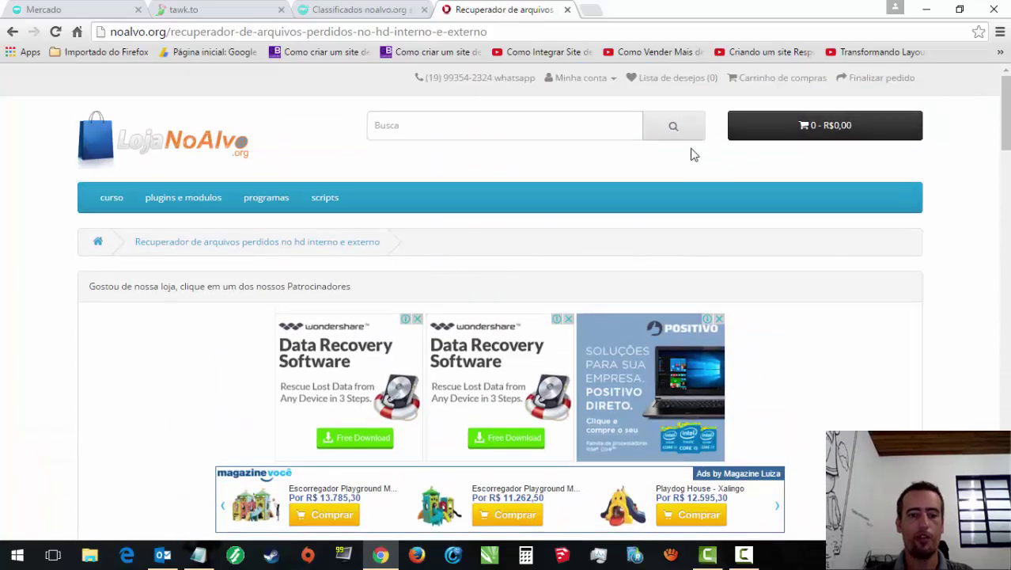
{"action": "scroll", "coordinate": [544, 306], "scroll_direction": "down", "scroll_amount": 10}
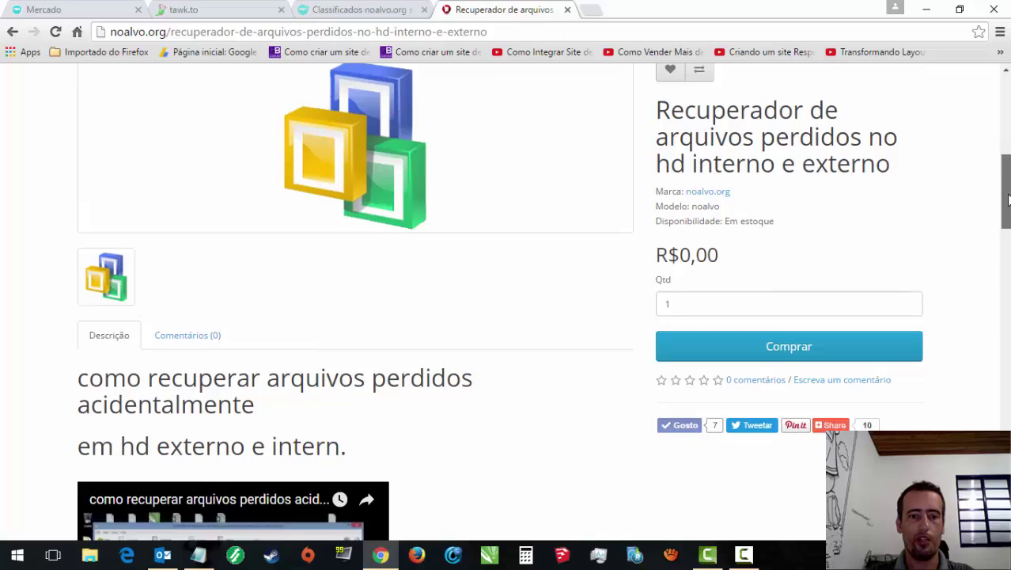
{"action": "scroll", "coordinate": [543, 306], "scroll_direction": "up", "scroll_amount": 8}
{"action": "scroll", "coordinate": [233, 278], "scroll_direction": "up", "scroll_amount": 1}
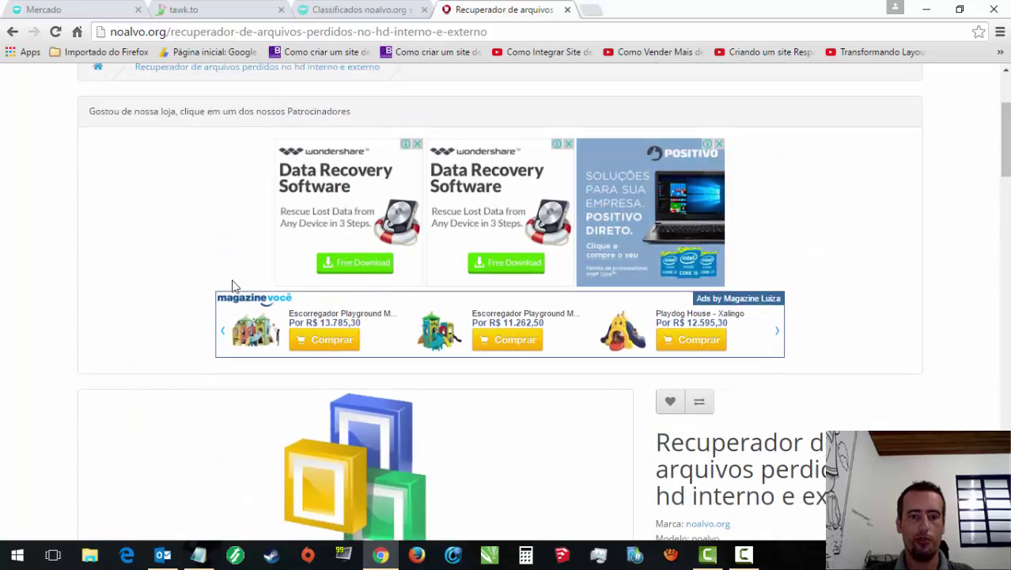
{"action": "left_click", "coordinate": [779, 334]}
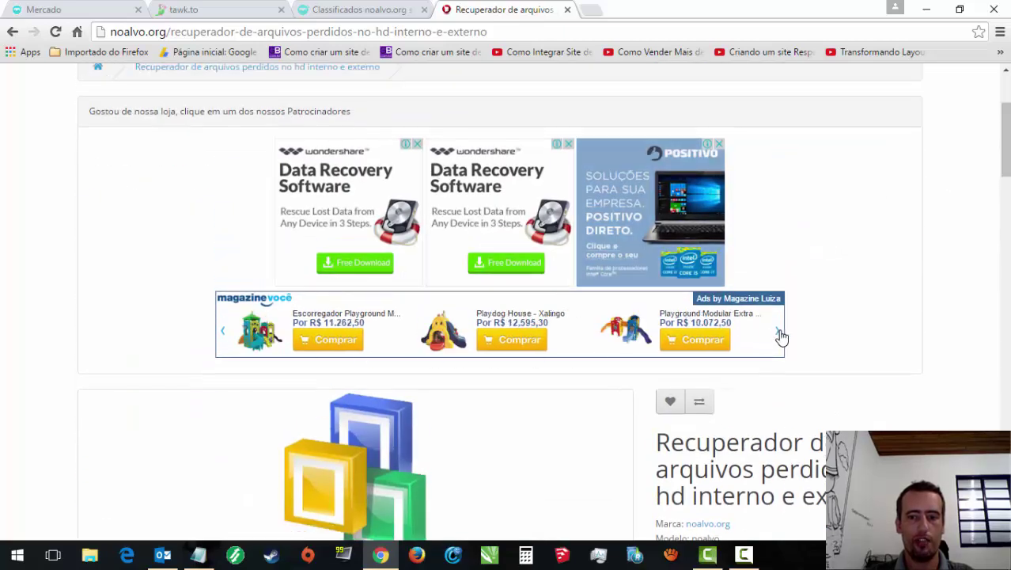
{"action": "left_click", "coordinate": [779, 334]}
{"action": "left_click", "coordinate": [778, 334]}
{"action": "left_click", "coordinate": [778, 334]}
{"action": "left_click", "coordinate": [779, 334]}
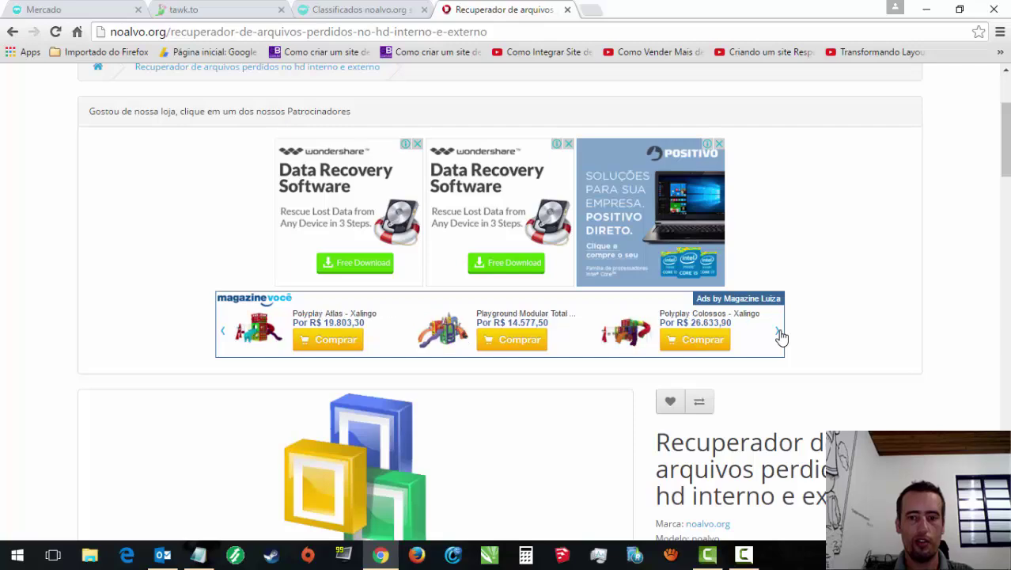
{"action": "left_click_drag", "start_coordinate": [1004, 139], "coordinate": [999, 79]}
{"action": "left_click", "coordinate": [491, 29]}
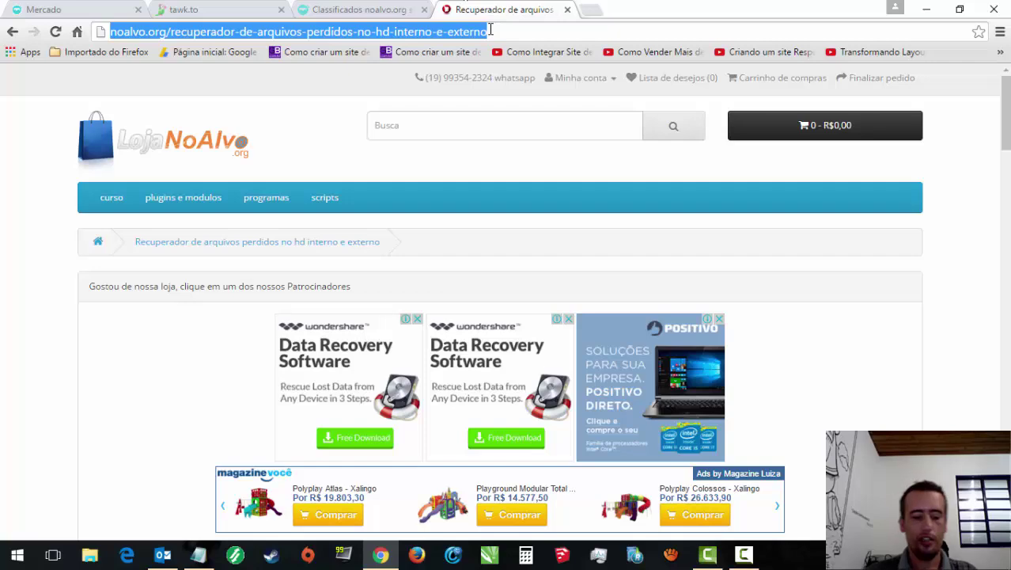
Step: Load baixar.noalvo.org, glancing at the other tabs while it loads
{"action": "type", "text": "baixar.noalvo.org"}
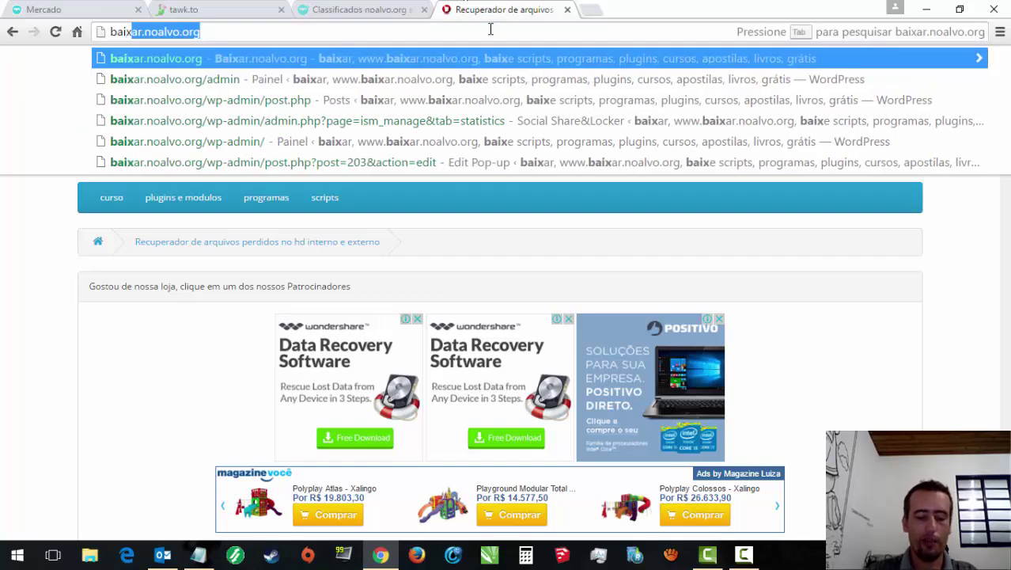
{"action": "key", "text": "Return"}
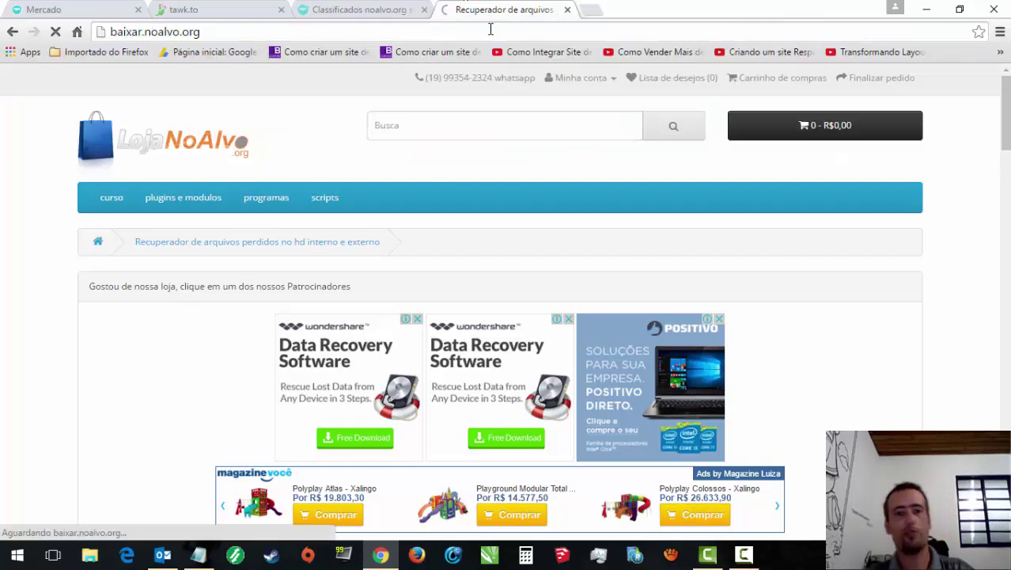
{"action": "left_click", "coordinate": [403, 8]}
{"action": "left_click", "coordinate": [511, 9]}
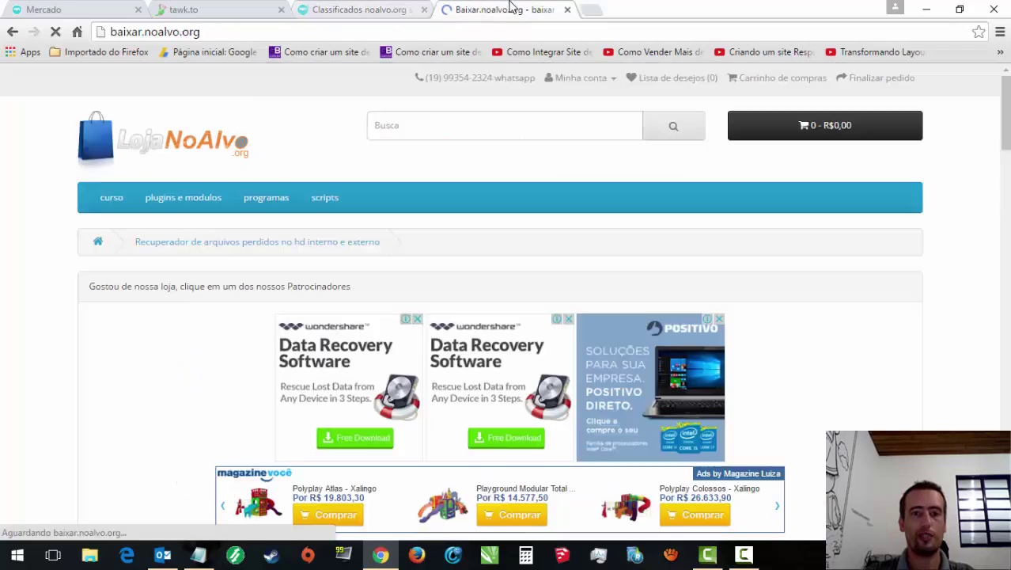
{"action": "left_click", "coordinate": [378, 8]}
{"action": "left_click", "coordinate": [210, 7]}
{"action": "left_click", "coordinate": [330, 8]}
{"action": "left_click", "coordinate": [475, 8]}
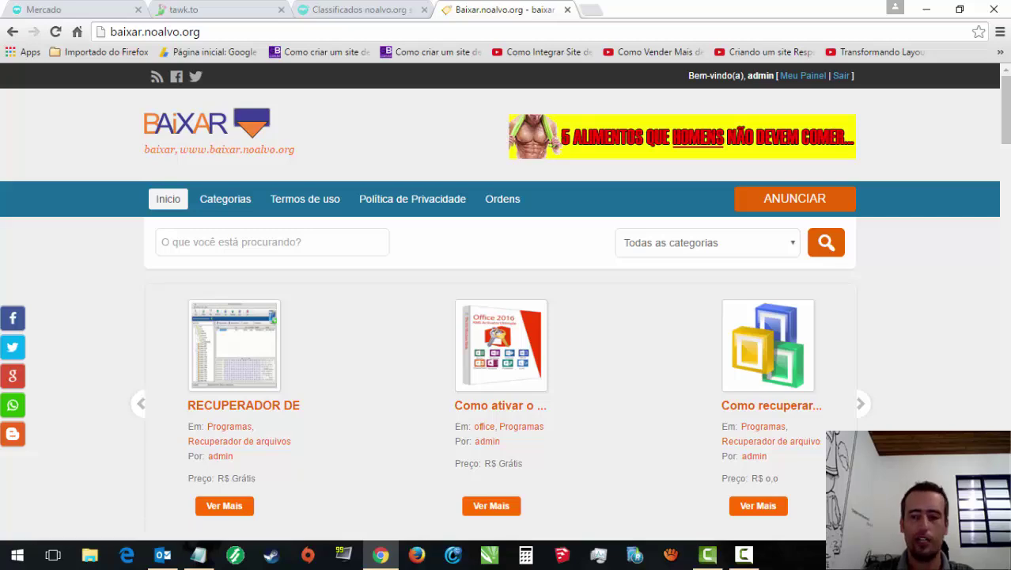
Step: Browse the Recentes posts and open the full 'Como recuperar arquivos perdidos no hd?' ad
{"action": "left_click_drag", "start_coordinate": [1007, 129], "coordinate": [1005, 411]}
{"action": "scroll", "coordinate": [818, 463], "scroll_direction": "down", "scroll_amount": 5}
{"action": "scroll", "coordinate": [983, 166], "scroll_direction": "up", "scroll_amount": 20}
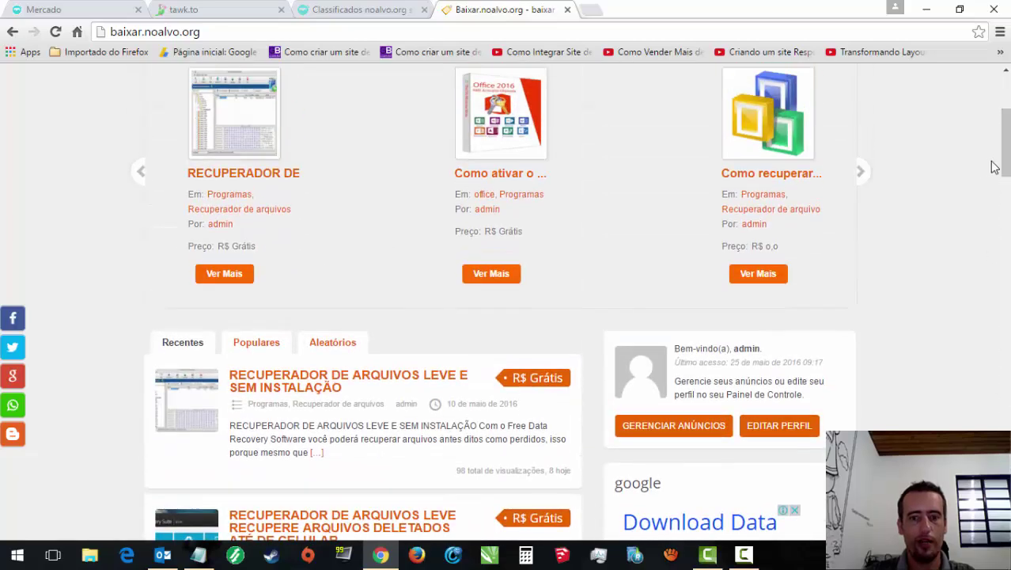
{"action": "left_click_drag", "start_coordinate": [1006, 162], "coordinate": [1006, 179]}
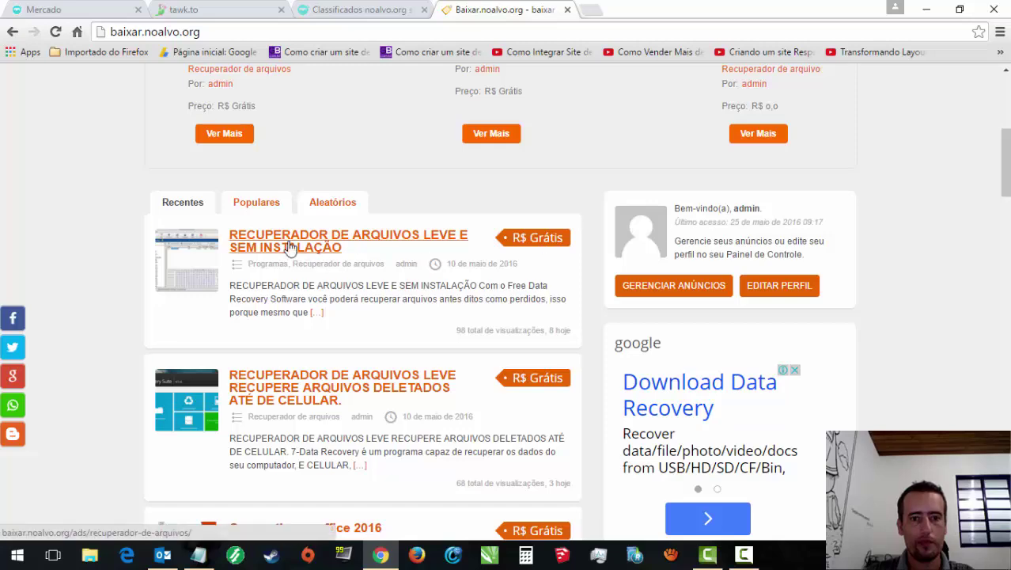
{"action": "scroll", "coordinate": [633, 341], "scroll_direction": "down", "scroll_amount": 5}
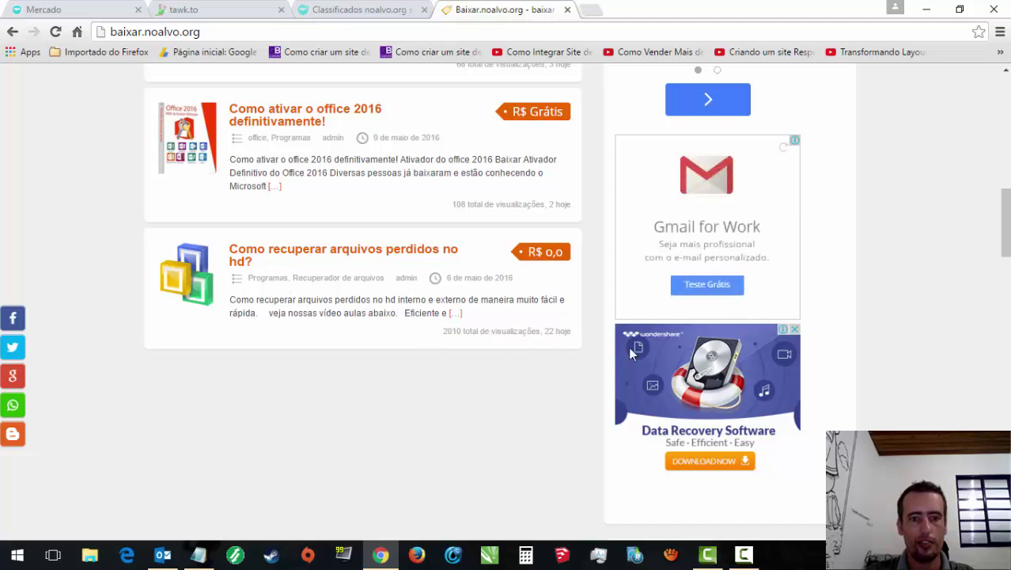
{"action": "left_click_drag", "start_coordinate": [1006, 261], "coordinate": [1007, 234]}
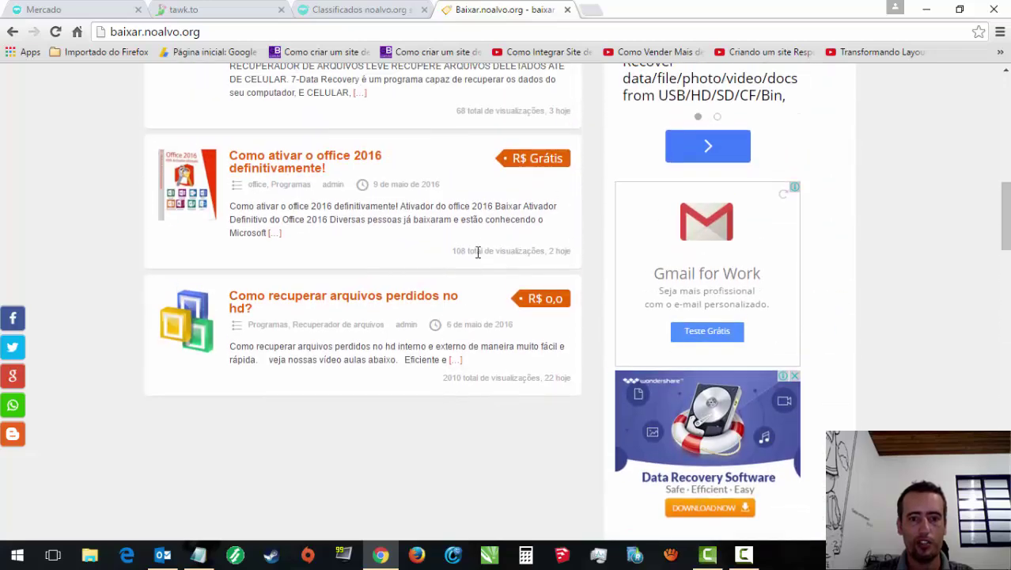
{"action": "scroll", "coordinate": [499, 254], "scroll_direction": "up", "scroll_amount": 2}
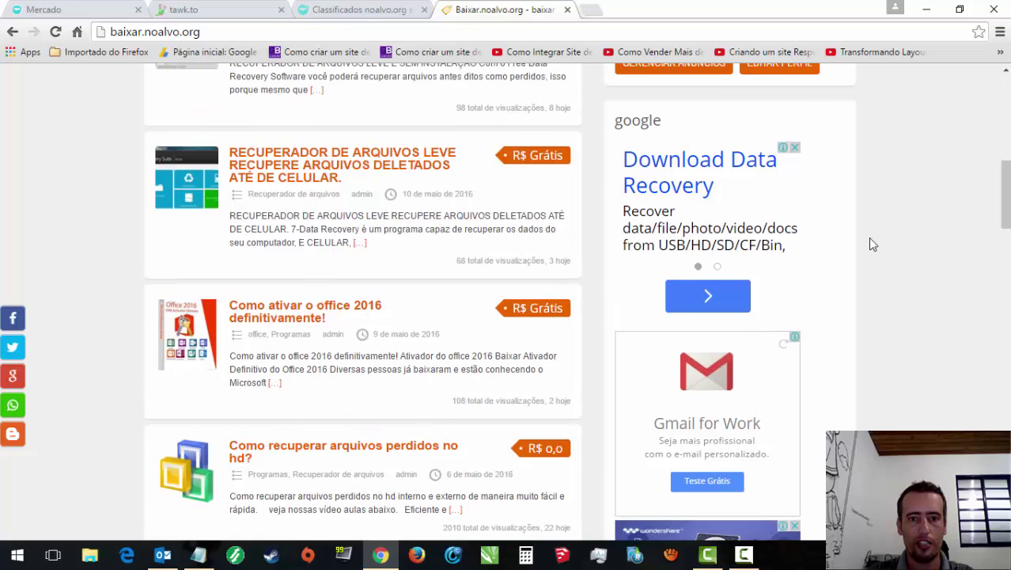
{"action": "scroll", "coordinate": [531, 324], "scroll_direction": "up", "scroll_amount": 2}
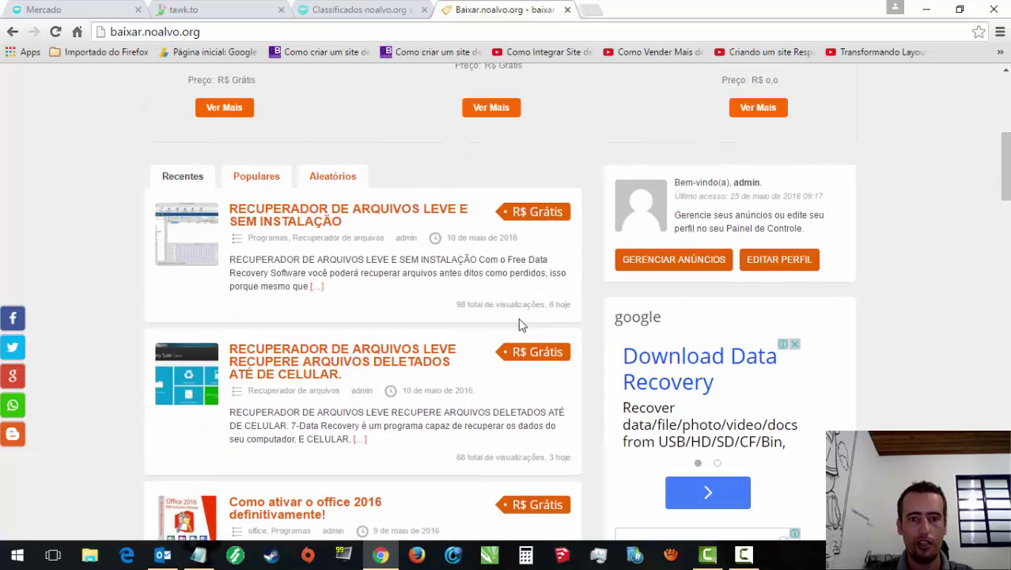
{"action": "left_click_drag", "start_coordinate": [1005, 198], "coordinate": [1007, 87]}
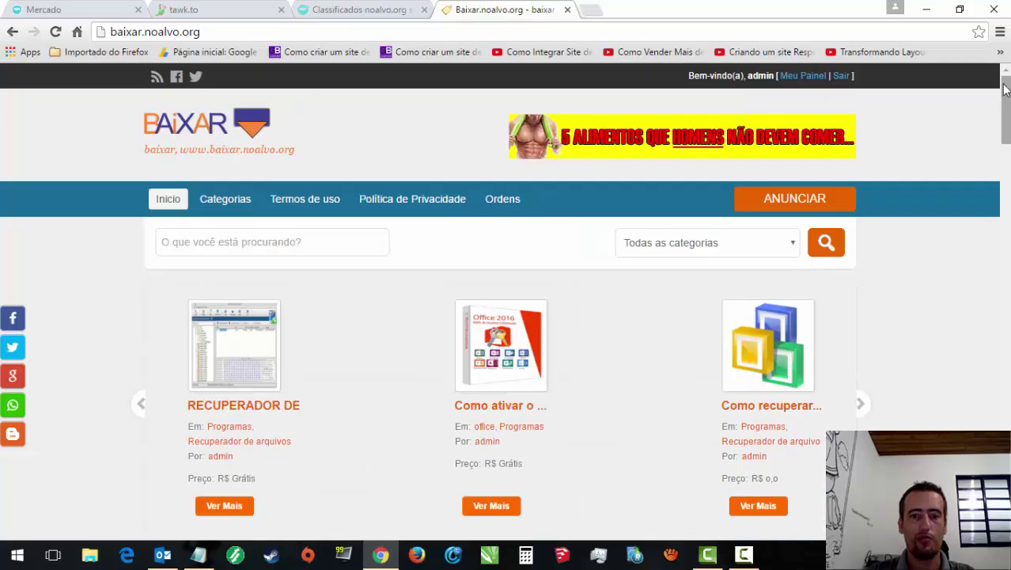
{"action": "left_click", "coordinate": [764, 405]}
{"action": "left_click", "coordinate": [633, 515]}
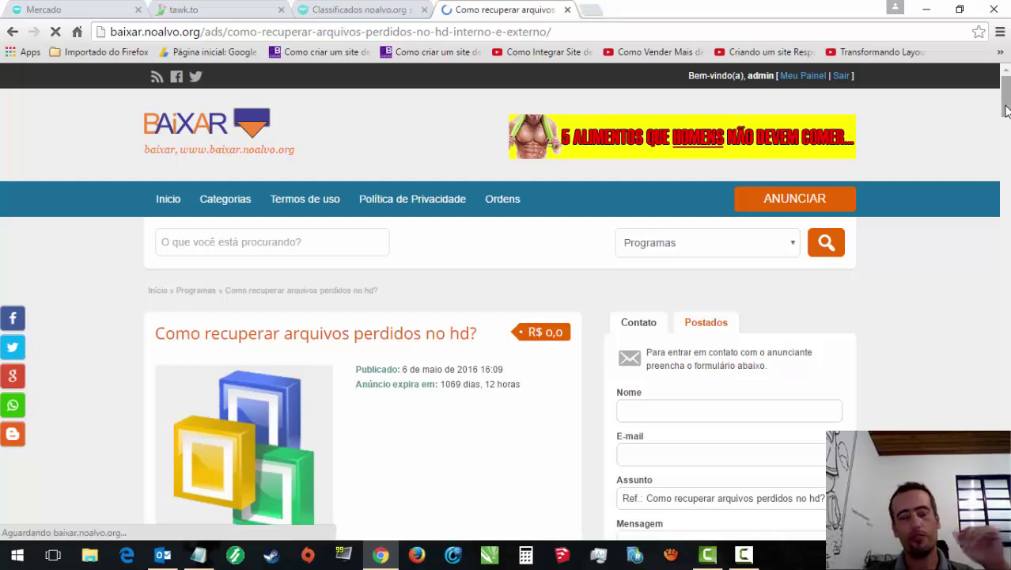
Step: Scroll to the content locker and launch its Facebook share for the ad
{"action": "left_click_drag", "start_coordinate": [1005, 110], "coordinate": [986, 287]}
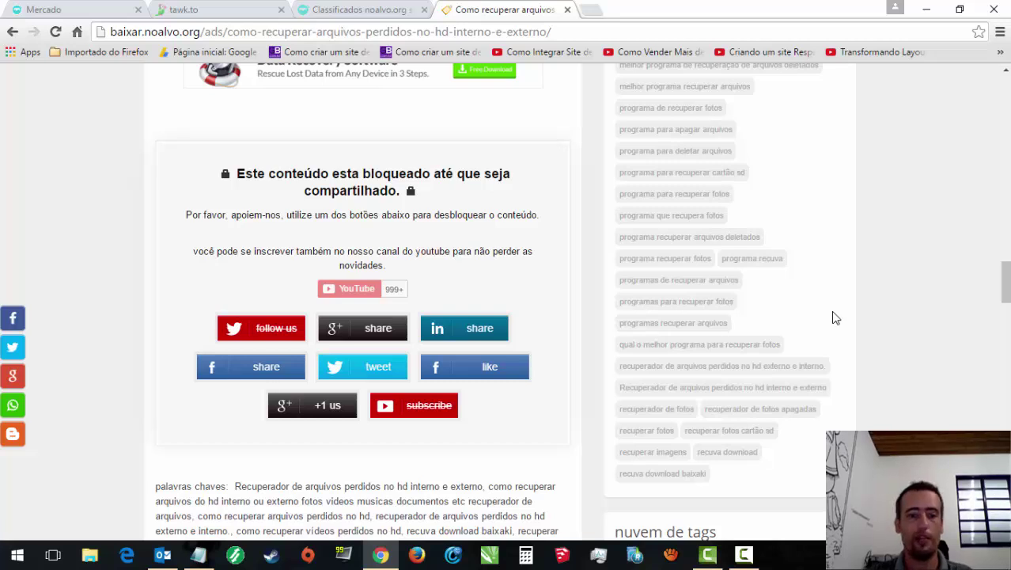
{"action": "mouse_move", "coordinate": [331, 413]}
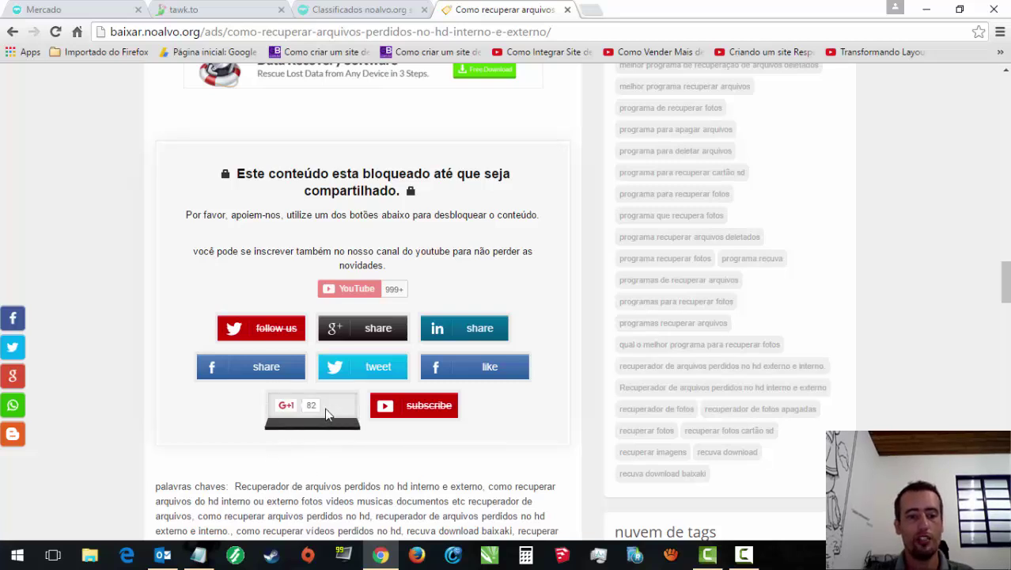
{"action": "mouse_move", "coordinate": [289, 410]}
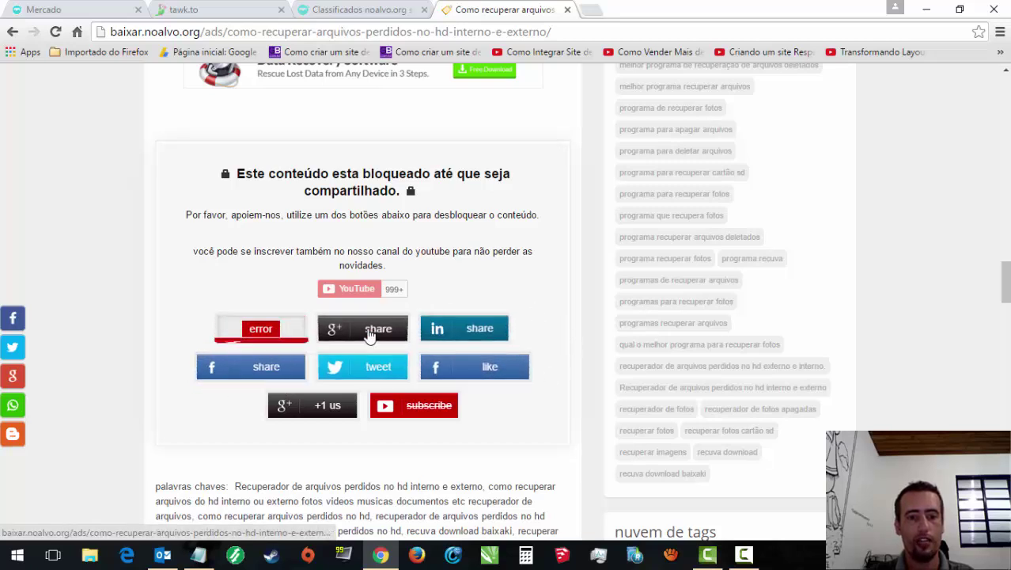
{"action": "left_click", "coordinate": [256, 377]}
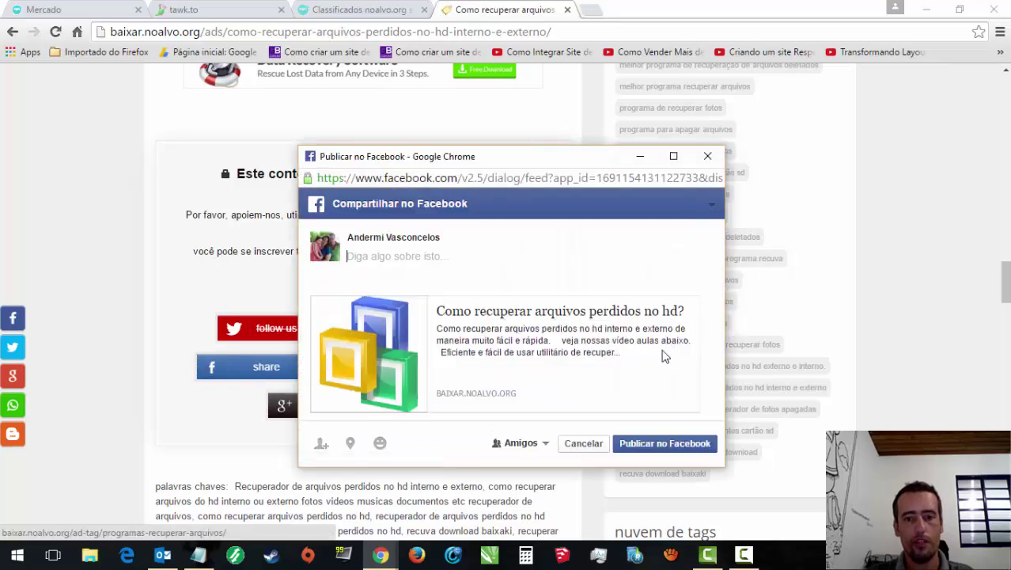
Step: Publish the Facebook share, then open the desapega link in a new tab
{"action": "left_click", "coordinate": [664, 444]}
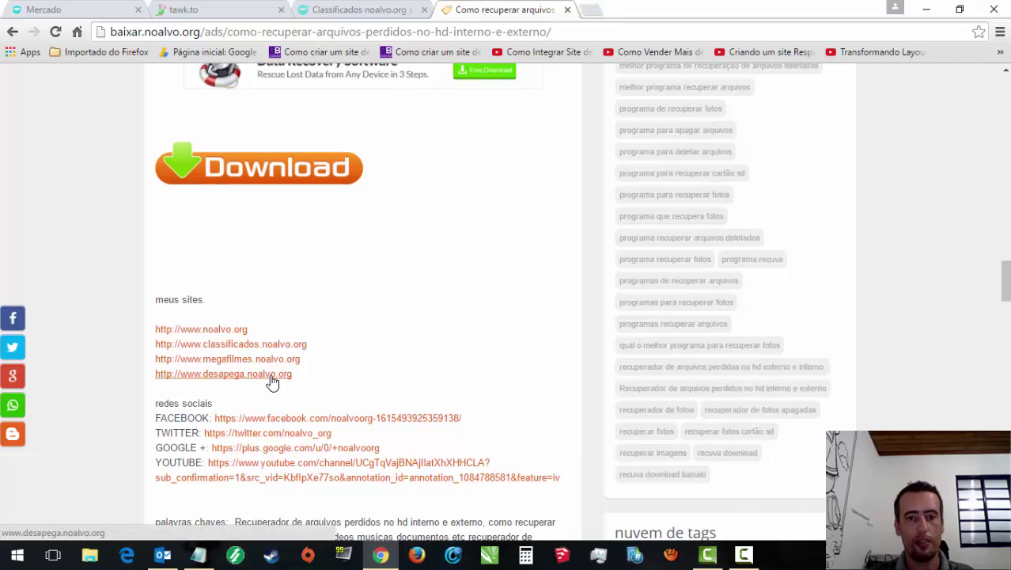
{"action": "scroll", "coordinate": [271, 380], "scroll_direction": "up", "scroll_amount": 2}
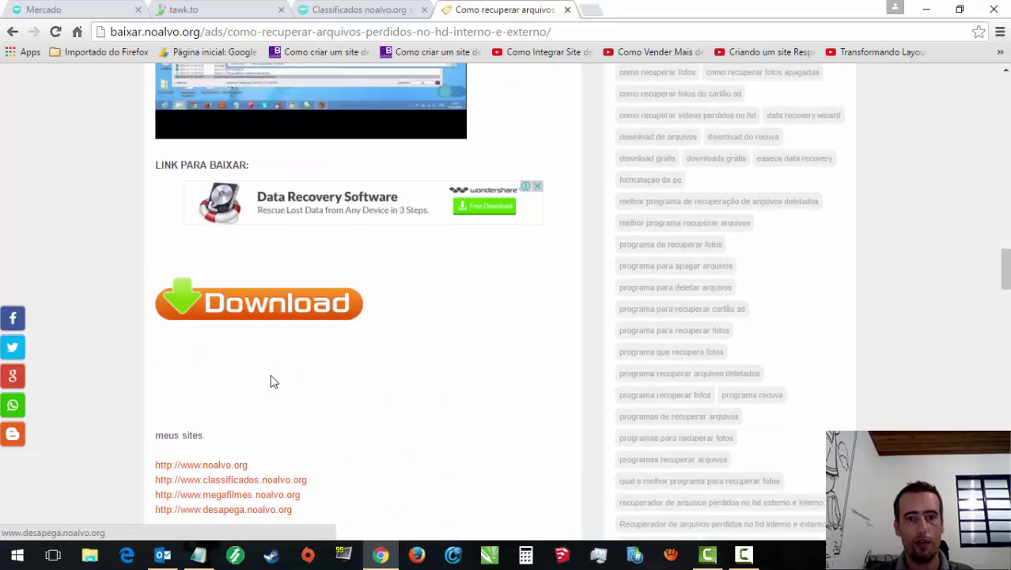
{"action": "scroll", "coordinate": [269, 317], "scroll_direction": "down", "scroll_amount": 3}
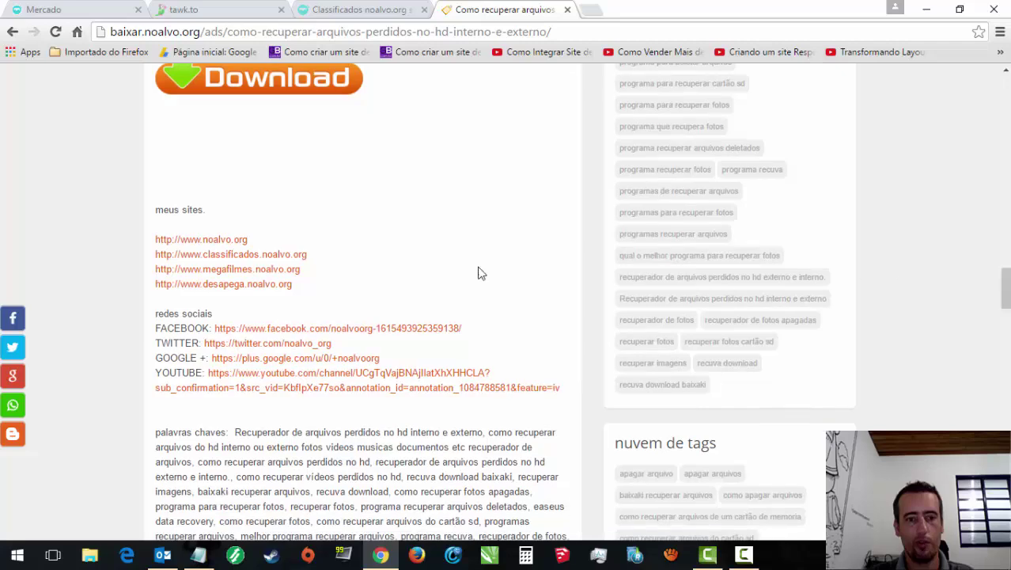
{"action": "left_click", "coordinate": [267, 285]}
{"action": "left_click", "coordinate": [520, 8]}
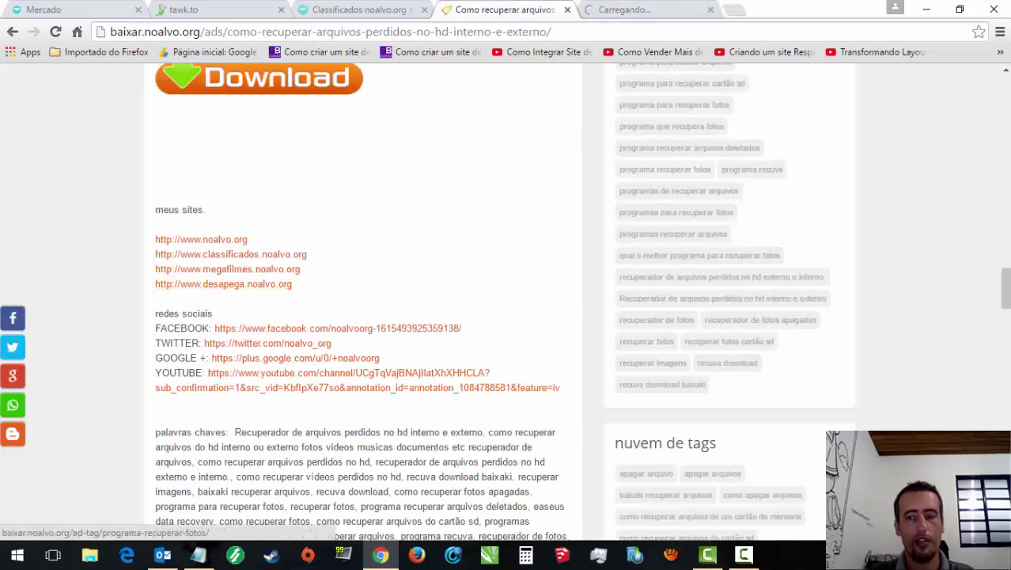
Step: Start the recovery program zip download, cancel it, and close the article tab
{"action": "scroll", "coordinate": [975, 273], "scroll_direction": "up", "scroll_amount": 3}
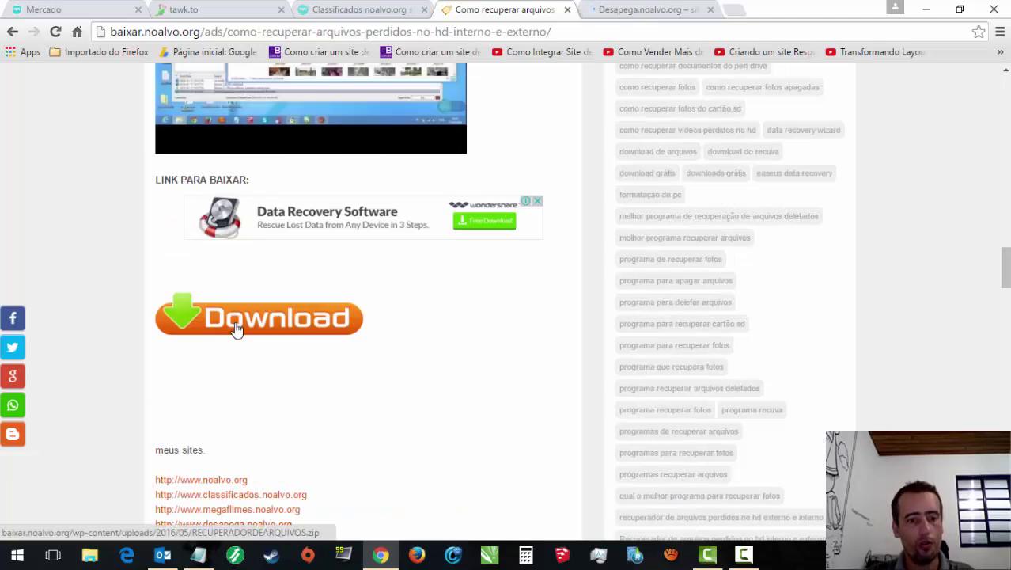
{"action": "left_click", "coordinate": [236, 330]}
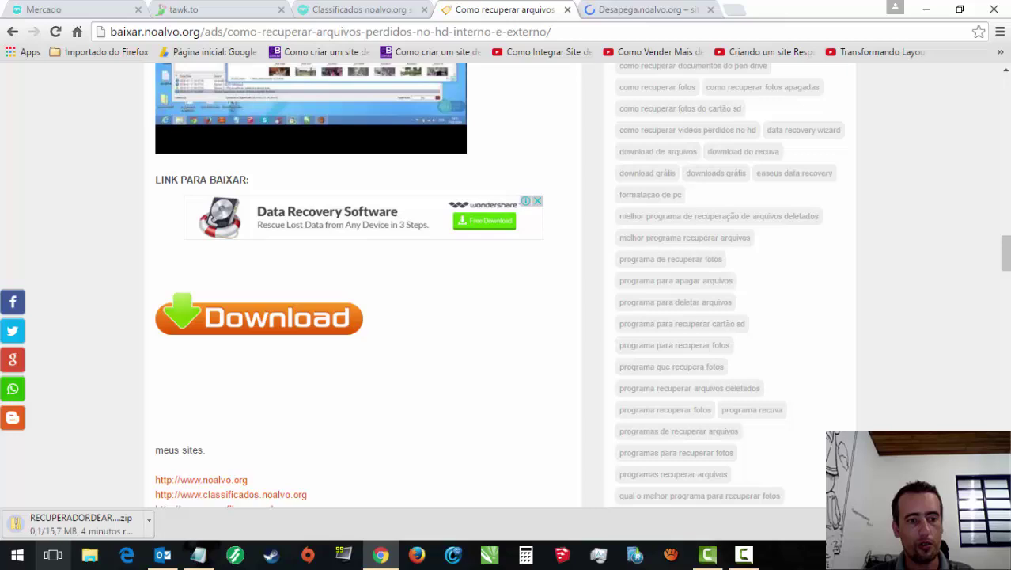
{"action": "left_click", "coordinate": [148, 520]}
{"action": "left_click", "coordinate": [169, 497]}
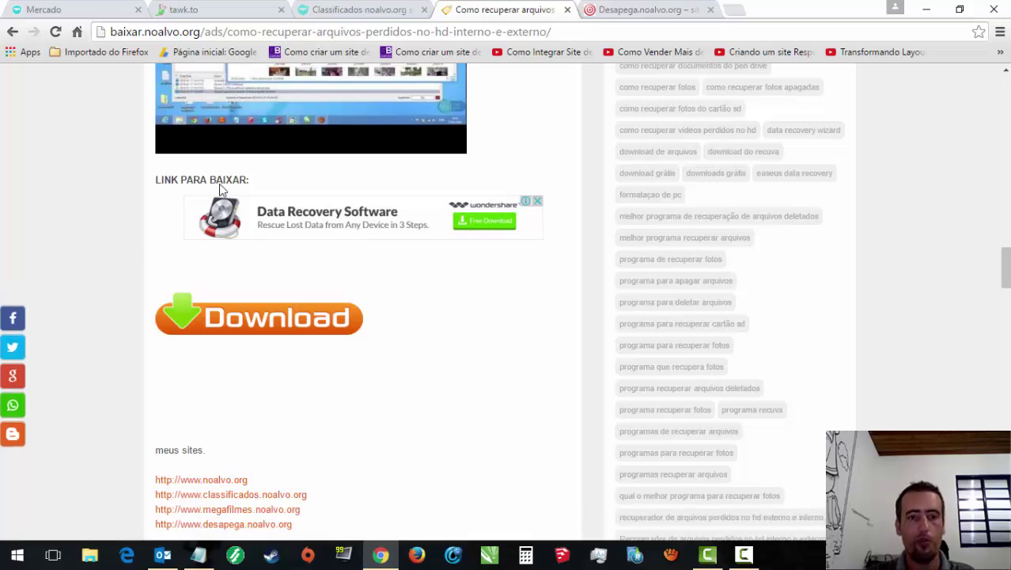
{"action": "left_click", "coordinate": [567, 10]}
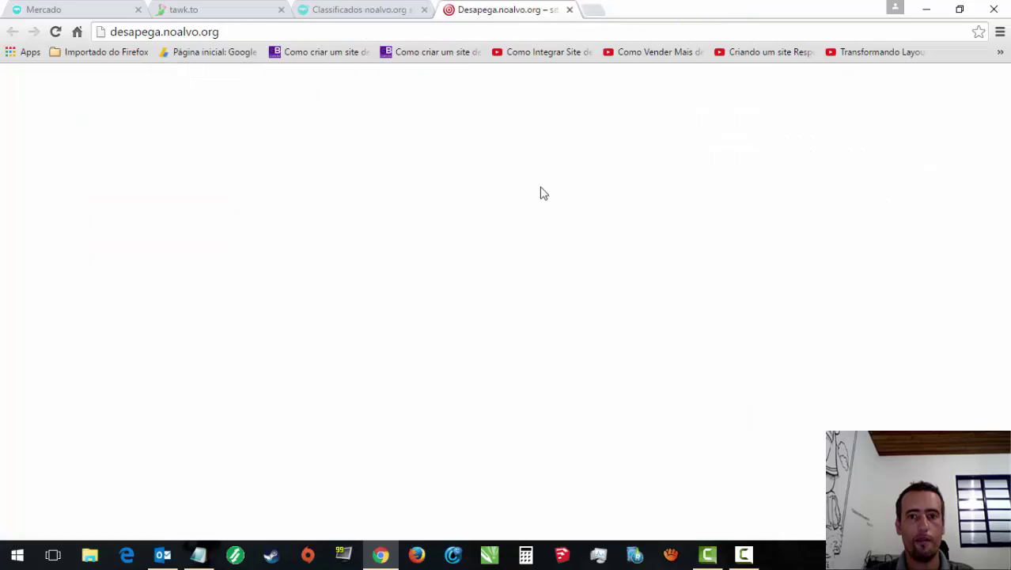
Step: Scroll the Desapega listings, minimize its live chat, and switch to the tawk.to dashboard
{"action": "scroll", "coordinate": [1005, 138], "scroll_direction": "down", "scroll_amount": 2}
{"action": "scroll", "coordinate": [1005, 138], "scroll_direction": "up", "scroll_amount": 2}
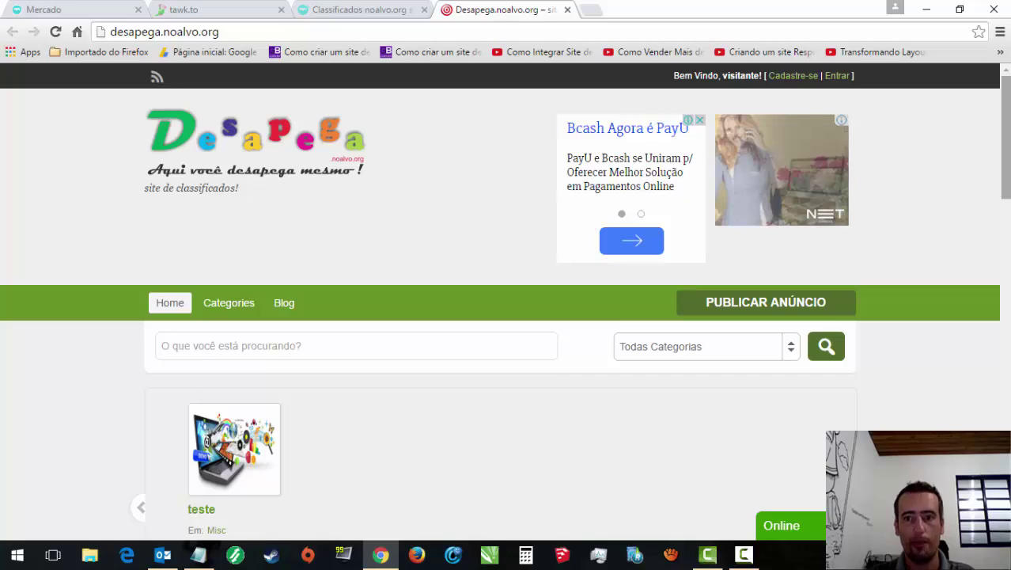
{"action": "left_click_drag", "start_coordinate": [1006, 136], "coordinate": [1006, 313]}
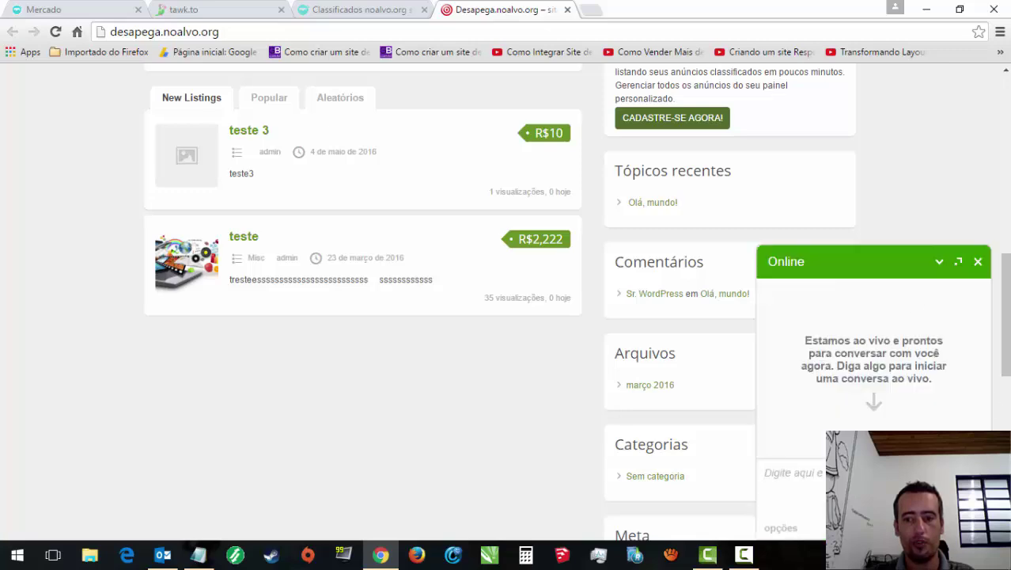
{"action": "left_click_drag", "start_coordinate": [1006, 316], "coordinate": [1005, 139]}
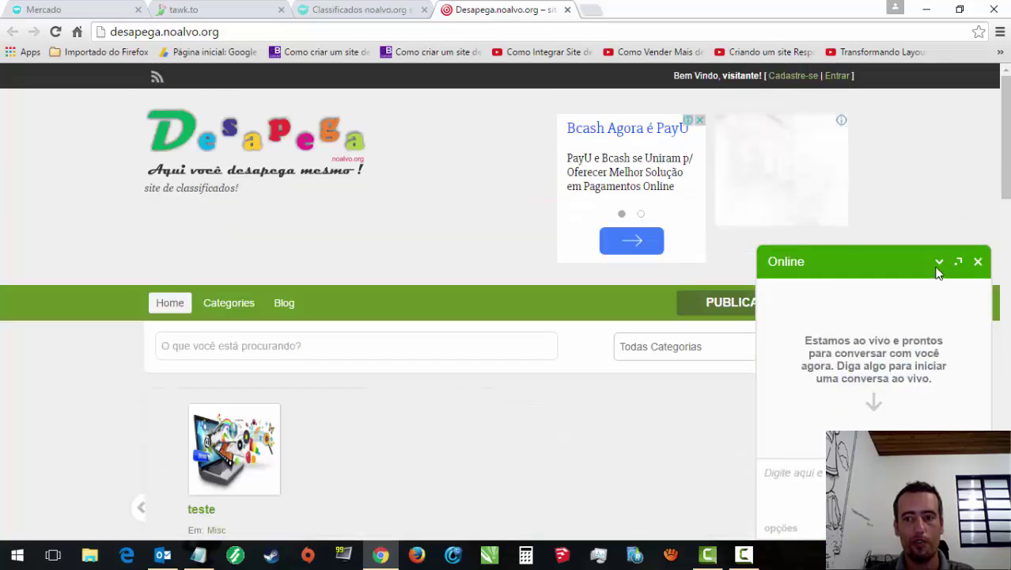
{"action": "left_click", "coordinate": [938, 263]}
{"action": "left_click", "coordinate": [236, 11]}
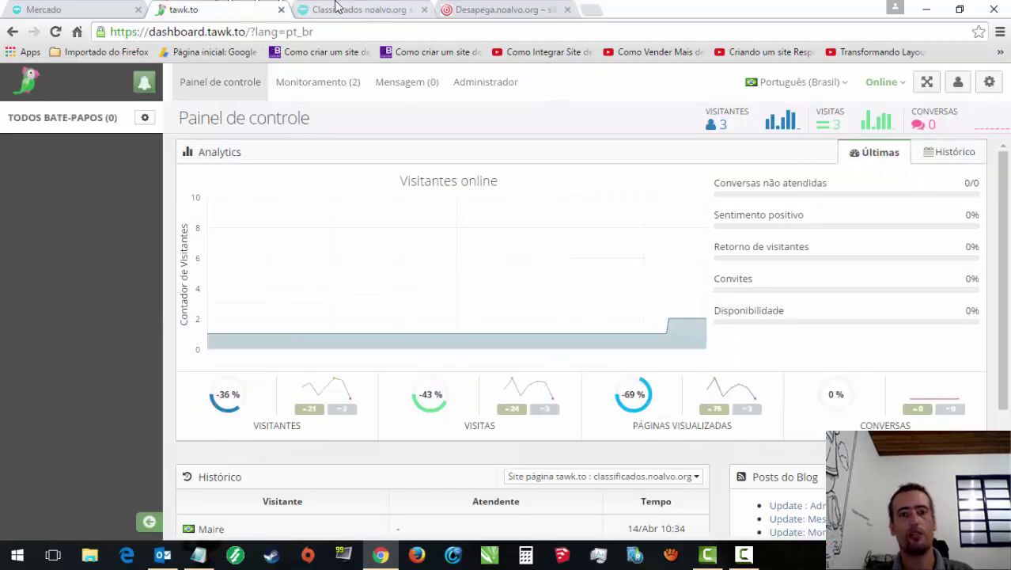
Step: Close the Desapega and tawk.to dashboard tabs
{"action": "left_click", "coordinate": [336, 8]}
{"action": "left_click", "coordinate": [510, 11]}
{"action": "left_click", "coordinate": [568, 10]}
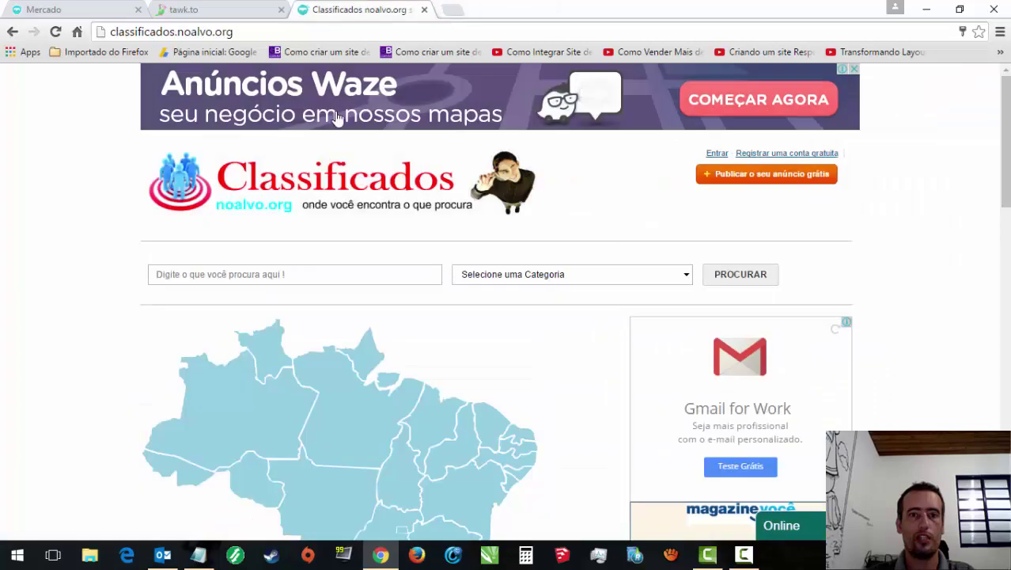
{"action": "left_click", "coordinate": [200, 10]}
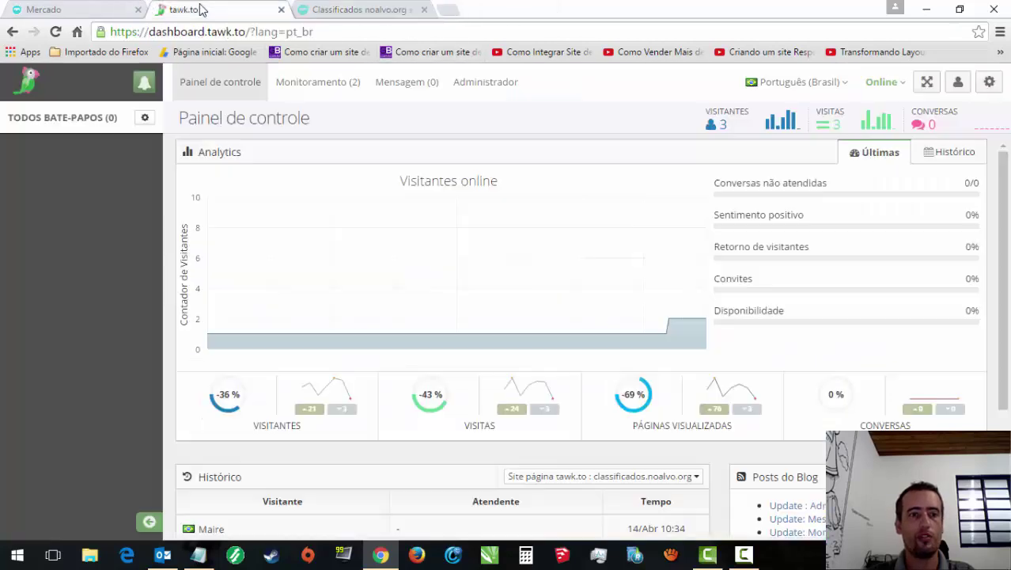
{"action": "left_click", "coordinate": [281, 9]}
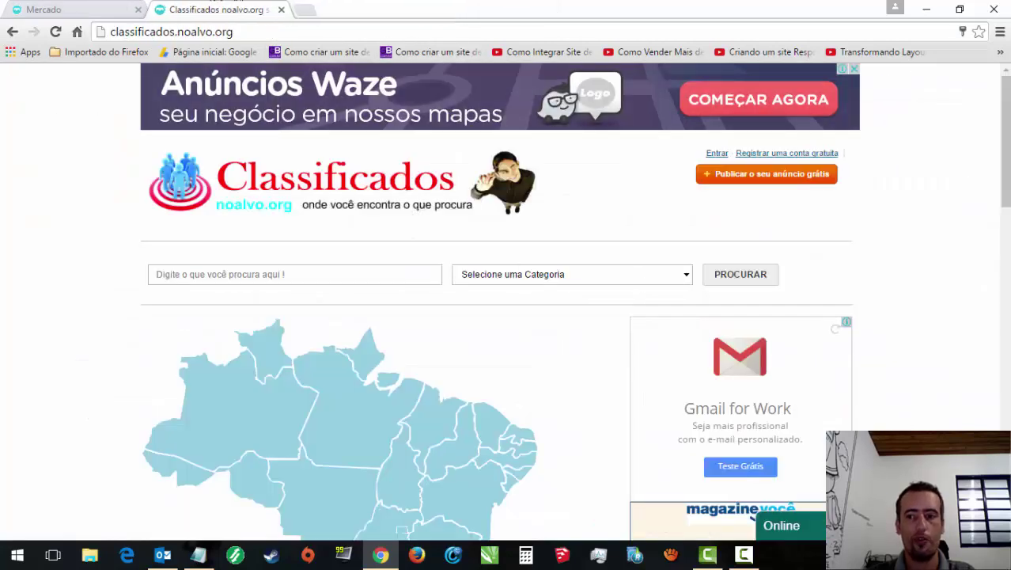
Step: Scroll the Classificados homepage and open a blank new tab
{"action": "scroll", "coordinate": [496, 338], "scroll_direction": "down", "scroll_amount": 7}
{"action": "left_click_drag", "start_coordinate": [1005, 314], "coordinate": [1006, 161]}
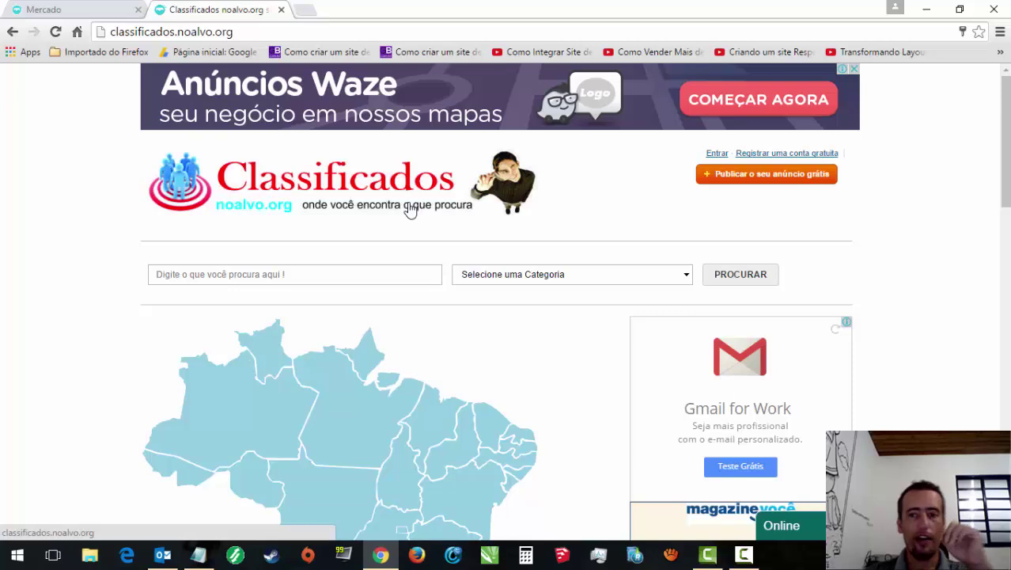
{"action": "left_click", "coordinate": [311, 12]}
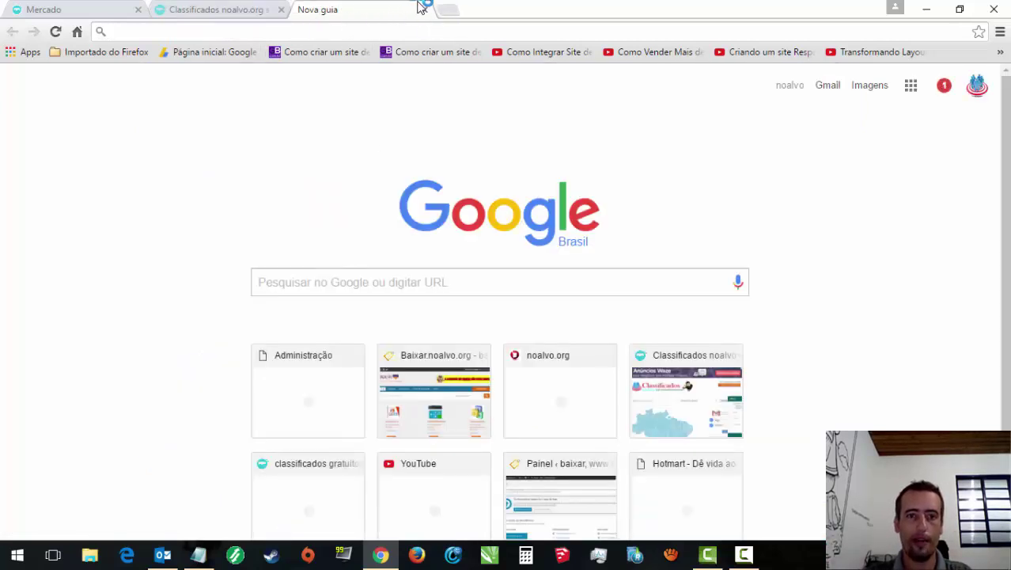
Step: Load anuncios.noalvo.org in Chrome after fixing the misspelled 'anucios.noalvo.org' address
{"action": "type", "text": "anu"}
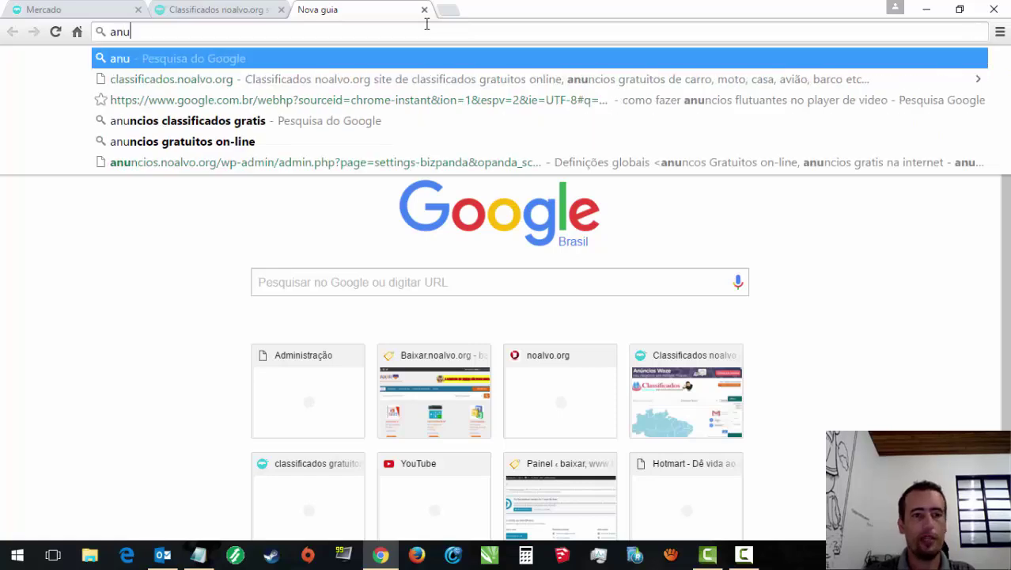
{"action": "type", "text": "ci"}
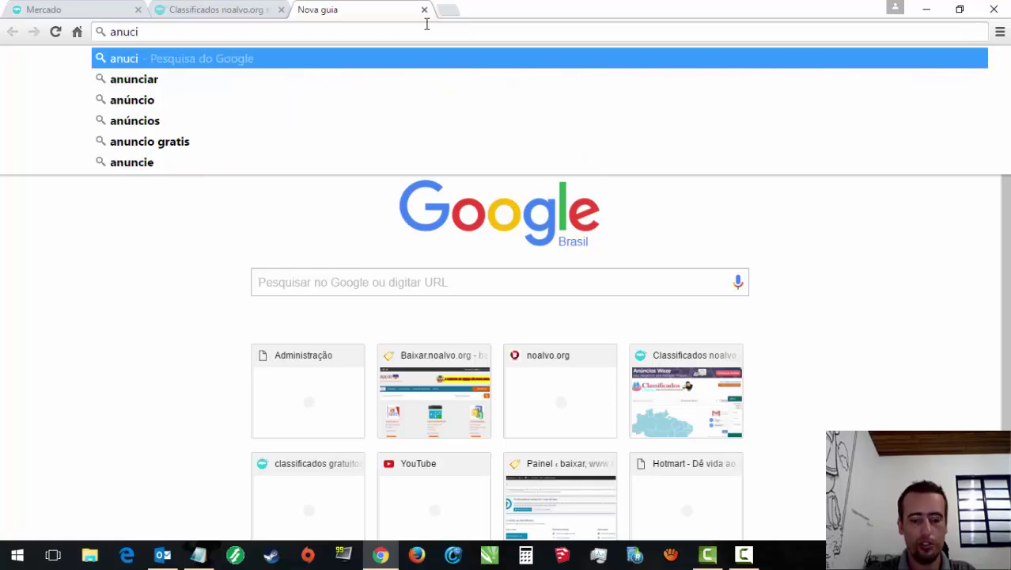
{"action": "type", "text": "os."}
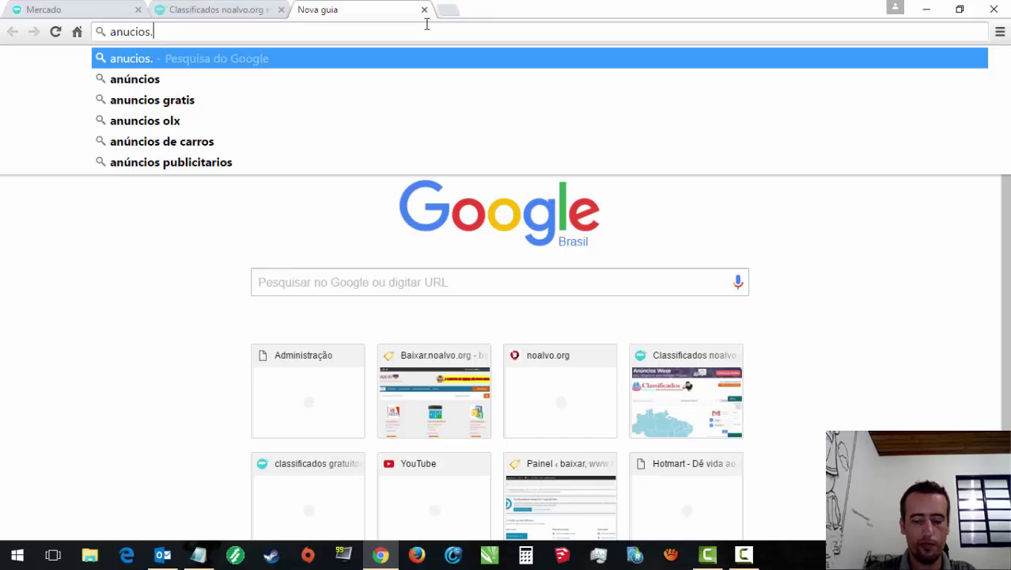
{"action": "type", "text": "noalvo.org"}
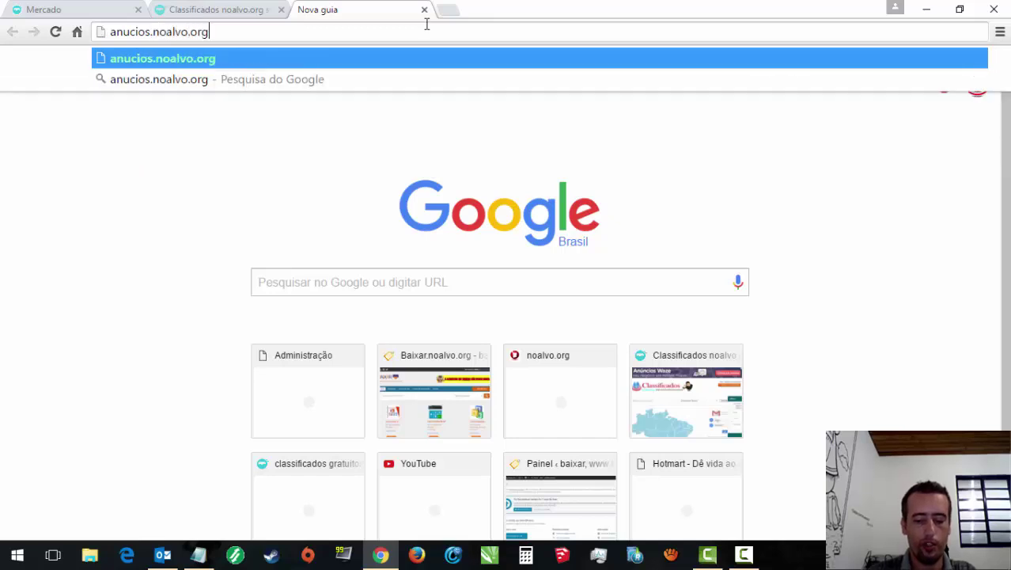
{"action": "key", "text": "Return"}
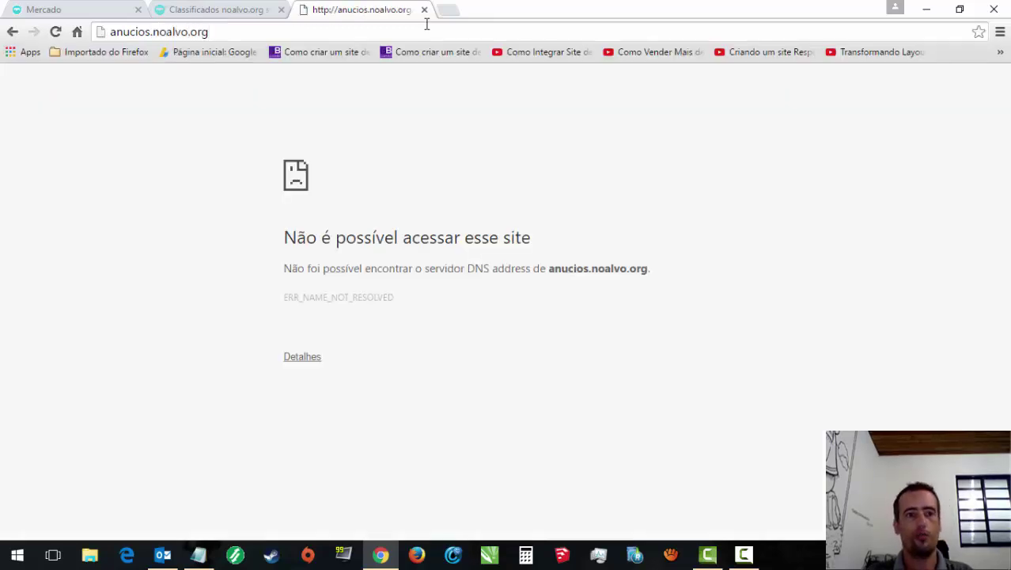
{"action": "left_click", "coordinate": [134, 35]}
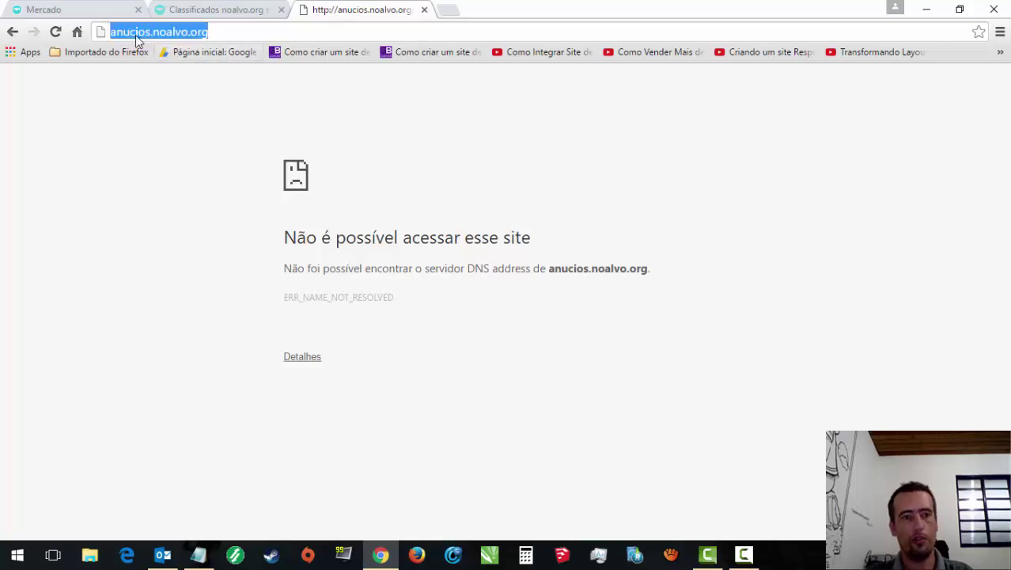
{"action": "key", "text": "Return"}
{"action": "left_click", "coordinate": [131, 35]}
{"action": "type", "text": "n"}
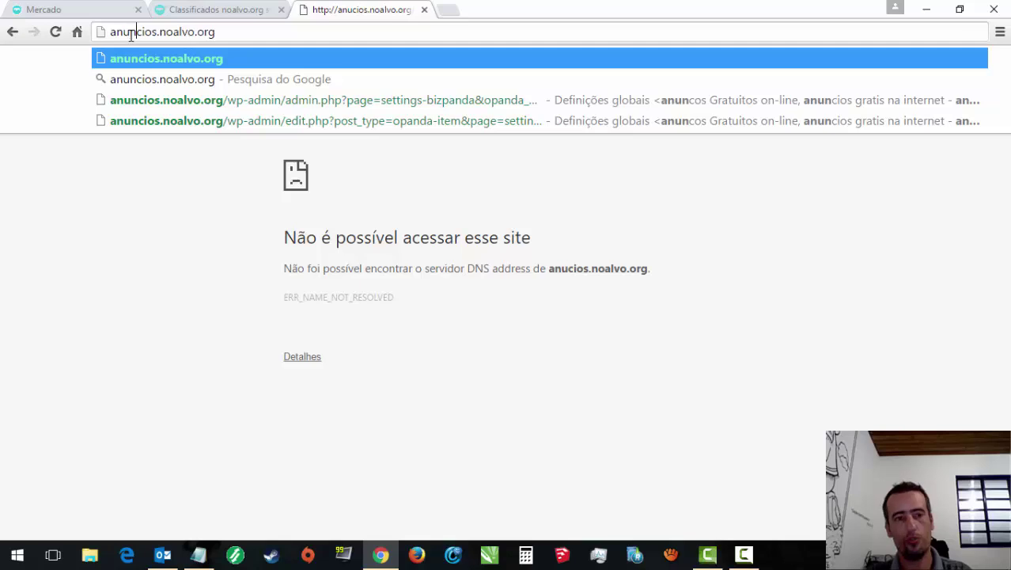
{"action": "key", "text": "Return"}
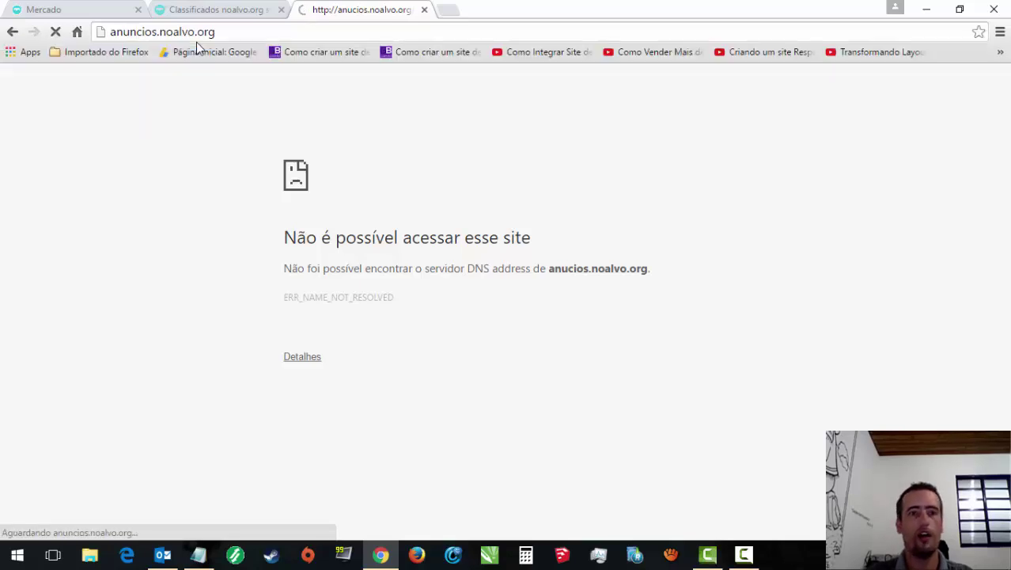
Step: Open desapega.noalvo.org in a new tab, then return to the anuncios tab
{"action": "left_click", "coordinate": [456, 12]}
{"action": "type", "text": "des"}
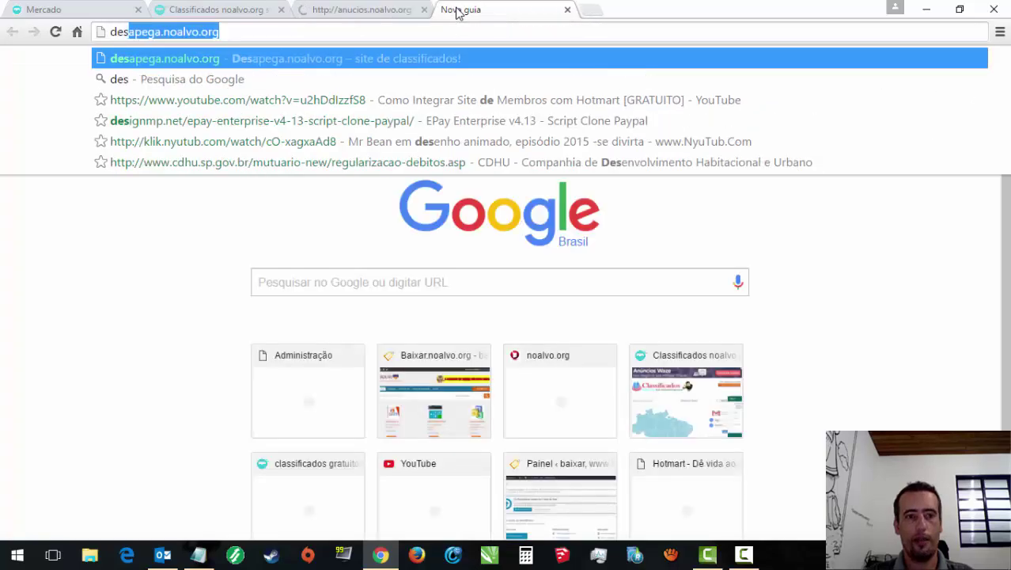
{"action": "key", "text": "Return"}
{"action": "left_click", "coordinate": [225, 8]}
{"action": "left_click", "coordinate": [344, 9]}
{"action": "left_click", "coordinate": [463, 9]}
{"action": "left_click", "coordinate": [386, 9]}
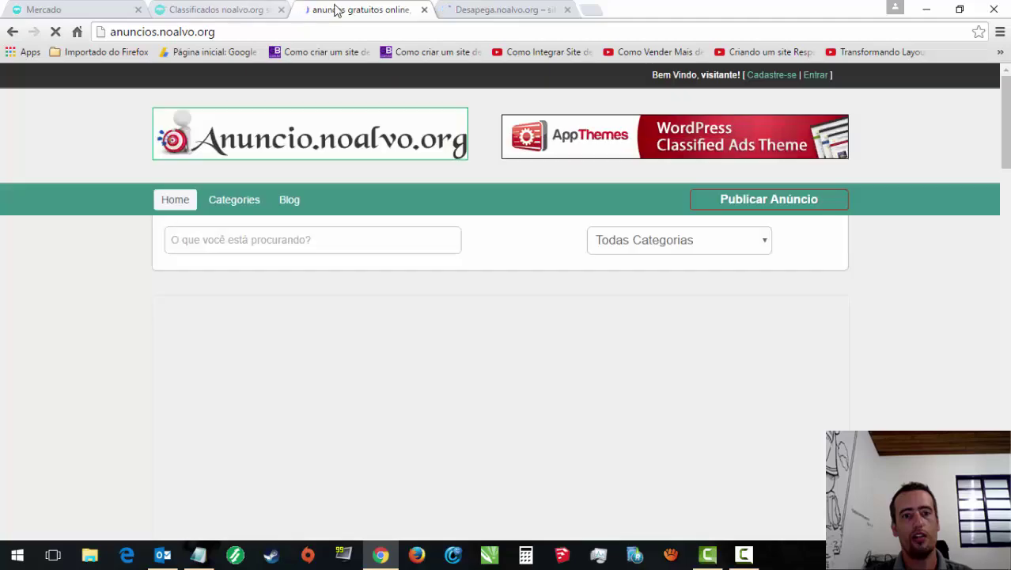
Step: Look over the anuncios.noalvo.org home page from top to bottom
{"action": "left_click", "coordinate": [354, 30]}
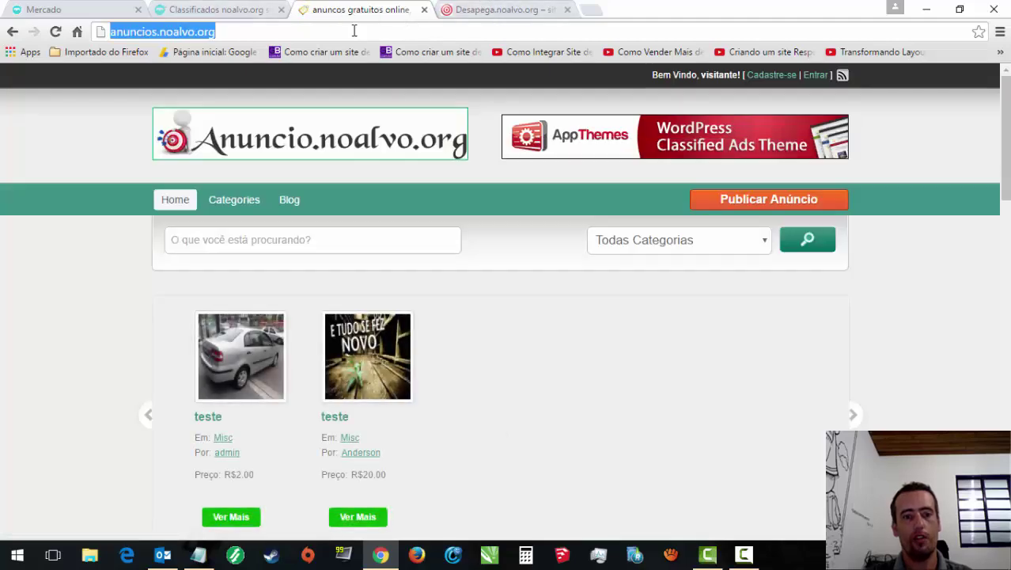
{"action": "left_click_drag", "start_coordinate": [1006, 163], "coordinate": [1006, 333]}
{"action": "scroll", "coordinate": [575, 301], "scroll_direction": "down", "scroll_amount": 1}
{"action": "scroll", "coordinate": [574, 300], "scroll_direction": "up", "scroll_amount": 2}
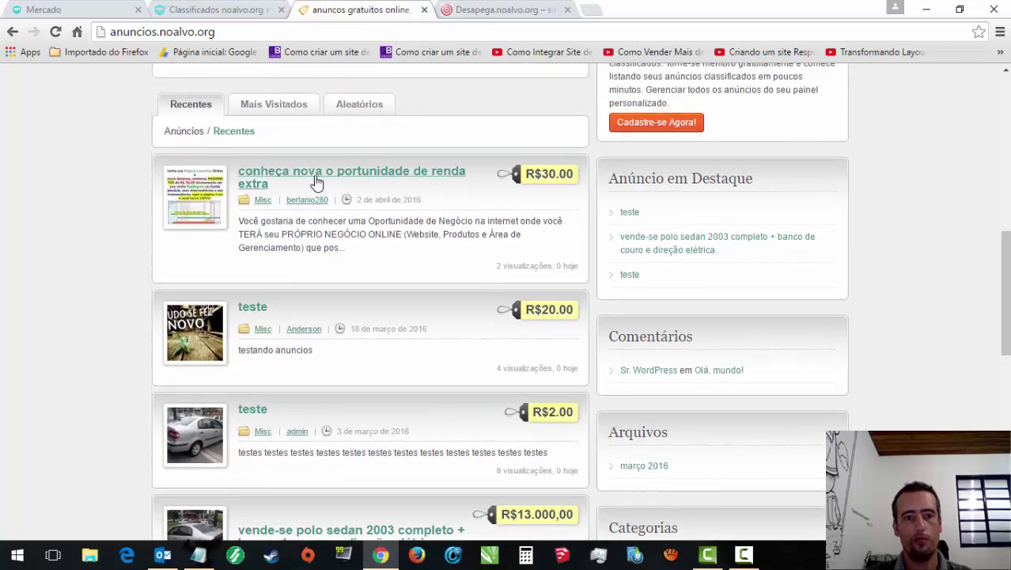
{"action": "left_click_drag", "start_coordinate": [1005, 237], "coordinate": [1006, 219]}
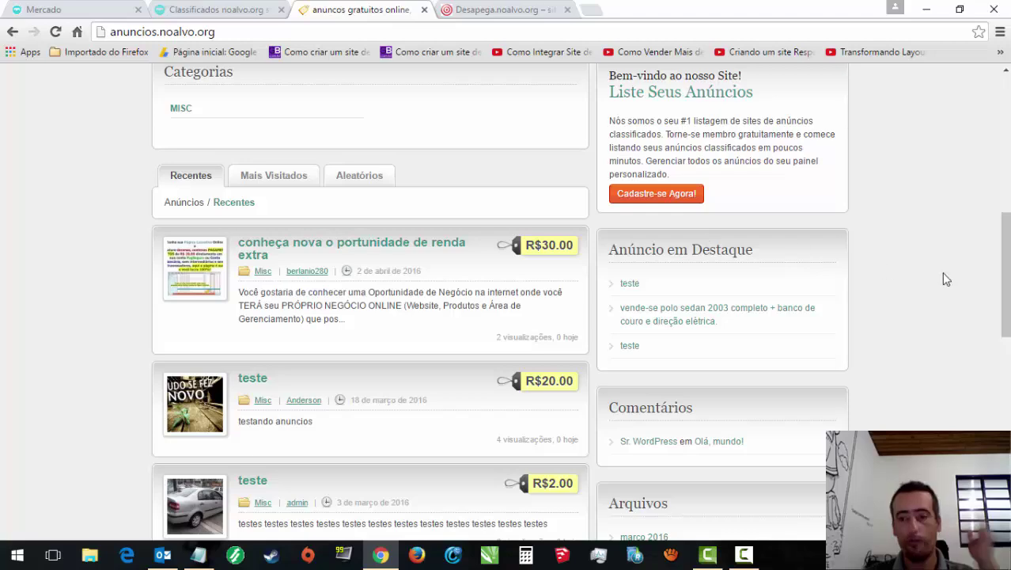
{"action": "left_click_drag", "start_coordinate": [1005, 274], "coordinate": [1005, 136]}
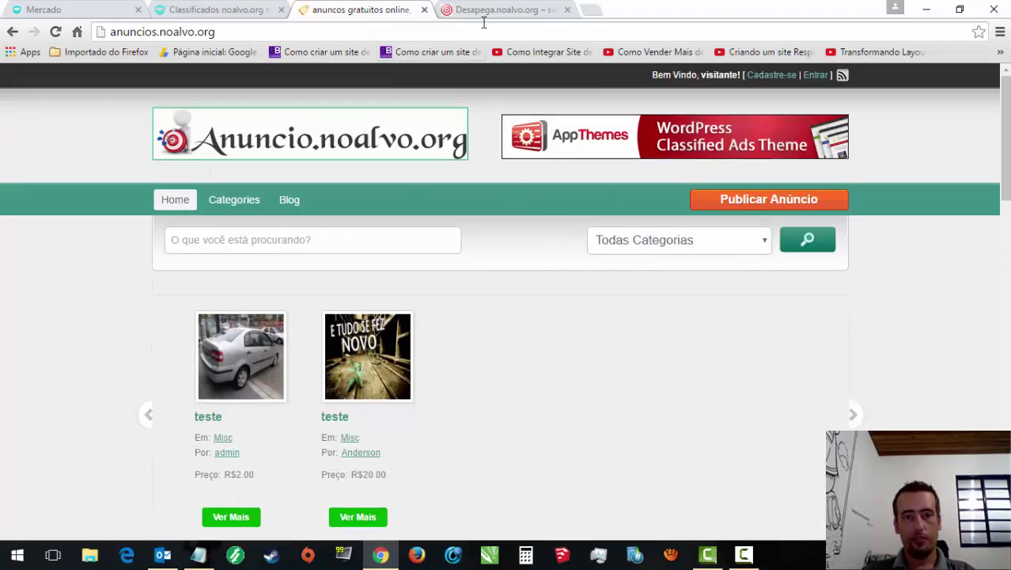
Step: Check the Desapega.noalvo.org tab, then close it to return to anuncios
{"action": "left_click", "coordinate": [504, 10]}
{"action": "left_click_drag", "start_coordinate": [1005, 154], "coordinate": [1005, 203]}
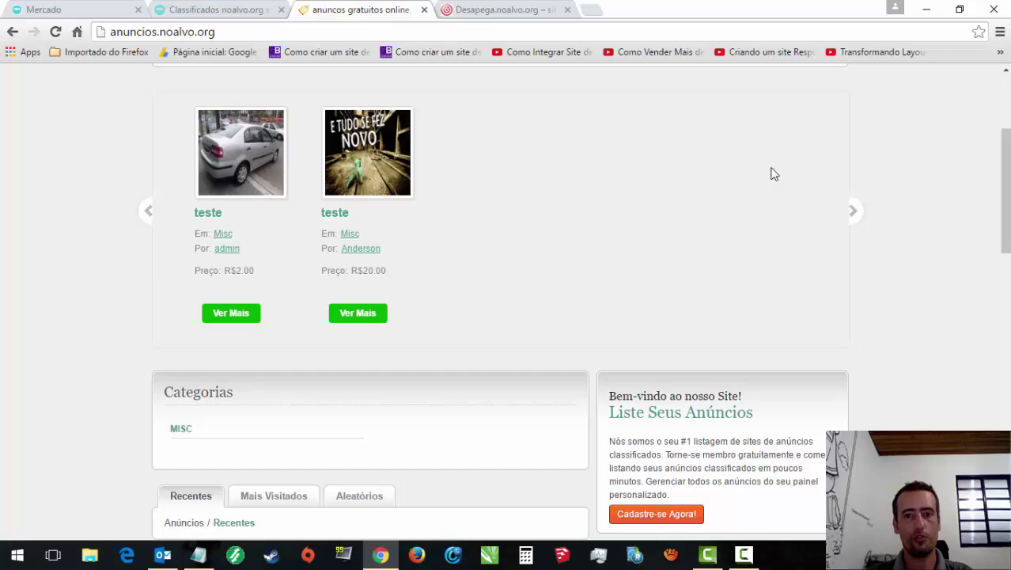
{"action": "left_click", "coordinate": [487, 9]}
{"action": "scroll", "coordinate": [950, 216], "scroll_direction": "down", "scroll_amount": 5}
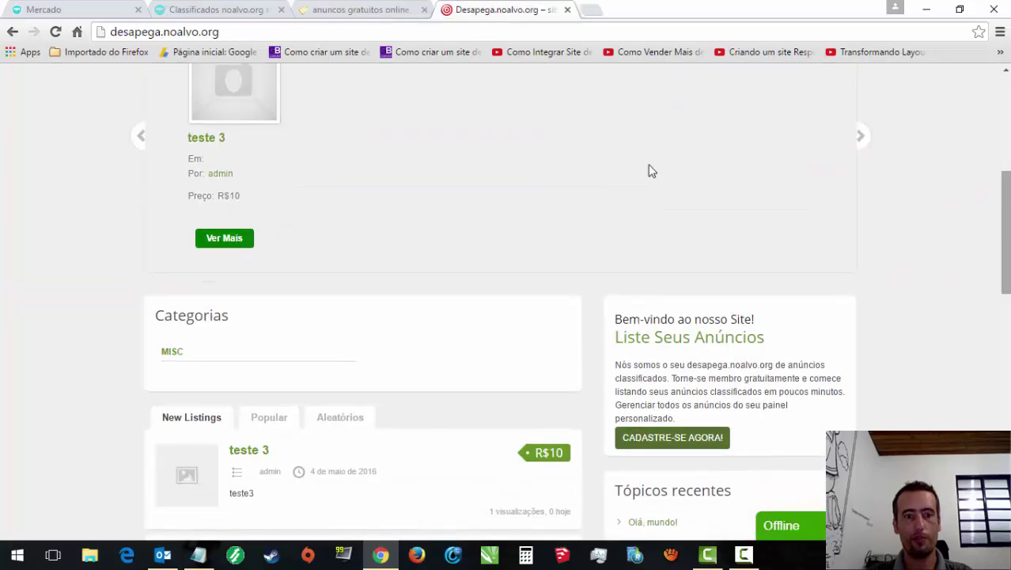
{"action": "scroll", "coordinate": [570, 301], "scroll_direction": "up", "scroll_amount": 5}
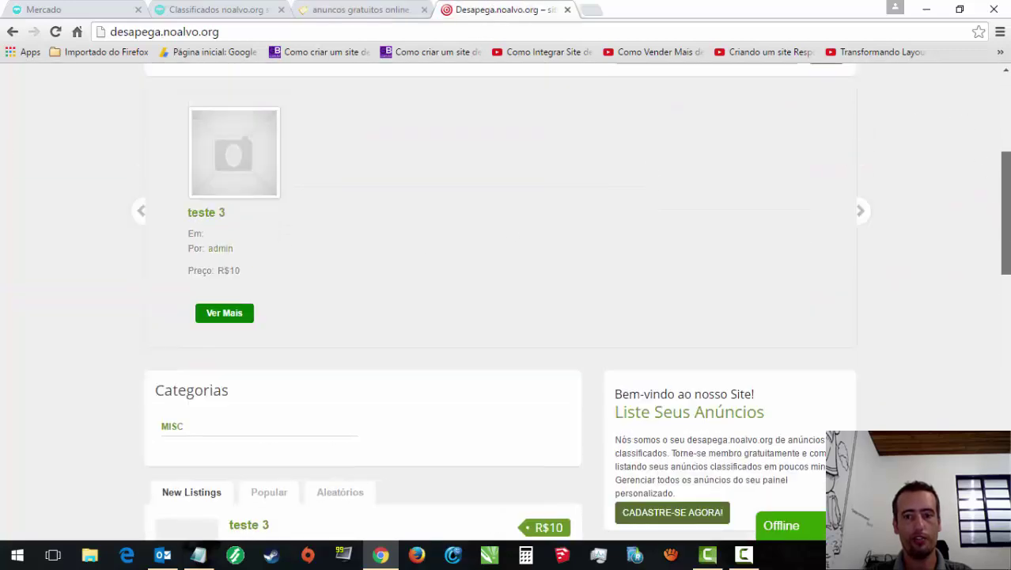
{"action": "left_click", "coordinate": [567, 10]}
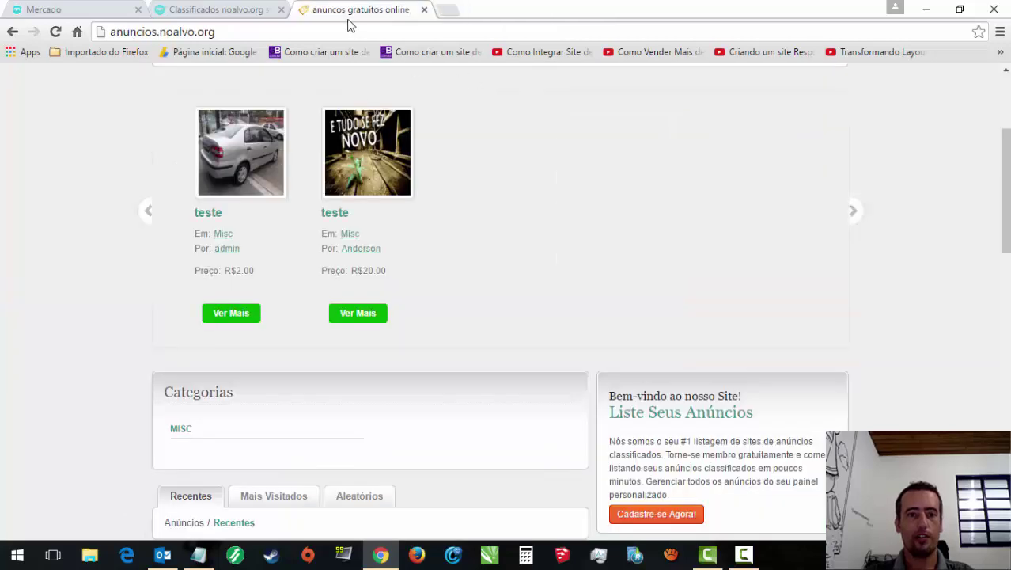
{"action": "scroll", "coordinate": [1005, 190], "scroll_direction": "down", "scroll_amount": 5}
{"action": "scroll", "coordinate": [506, 300], "scroll_direction": "down", "scroll_amount": 3}
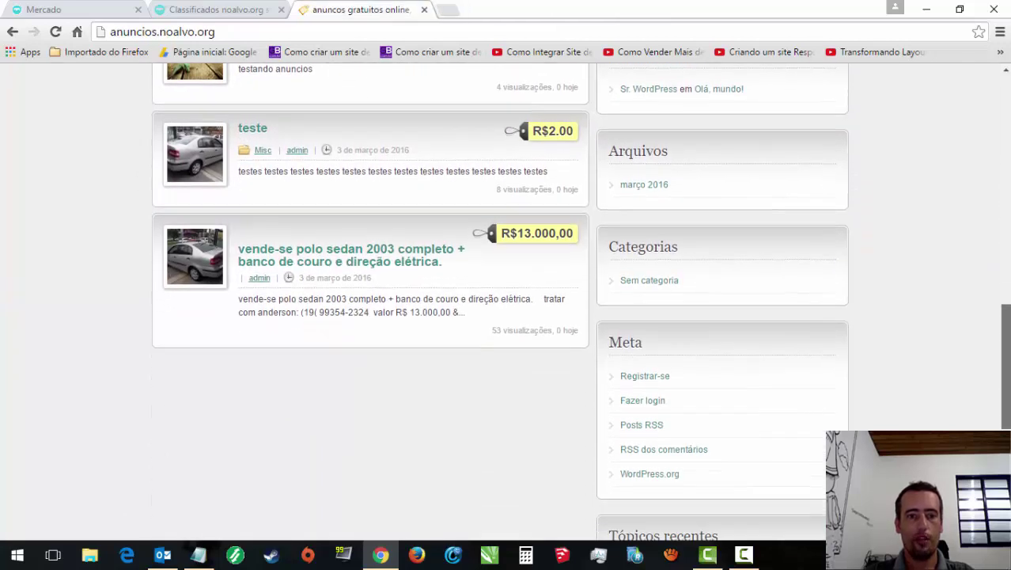
{"action": "scroll", "coordinate": [1007, 388], "scroll_direction": "up", "scroll_amount": 10}
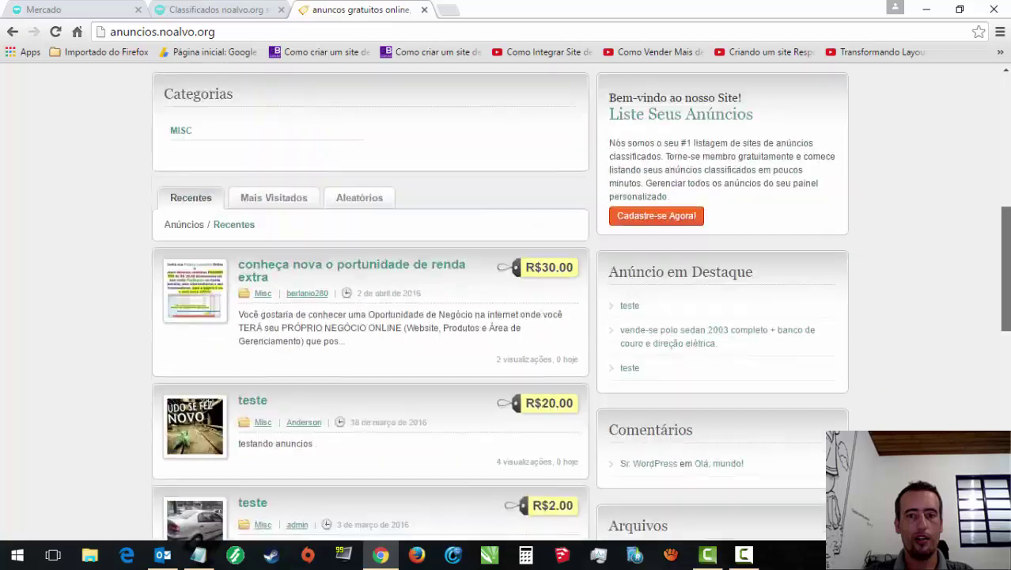
{"action": "scroll", "coordinate": [1004, 192], "scroll_direction": "down", "scroll_amount": 5}
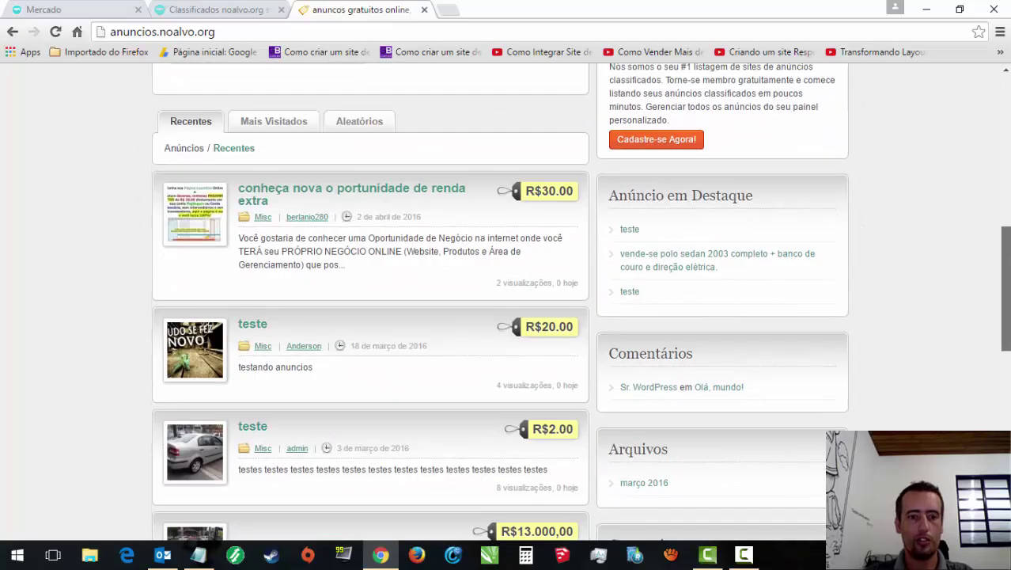
{"action": "scroll", "coordinate": [1004, 192], "scroll_direction": "up", "scroll_amount": 5}
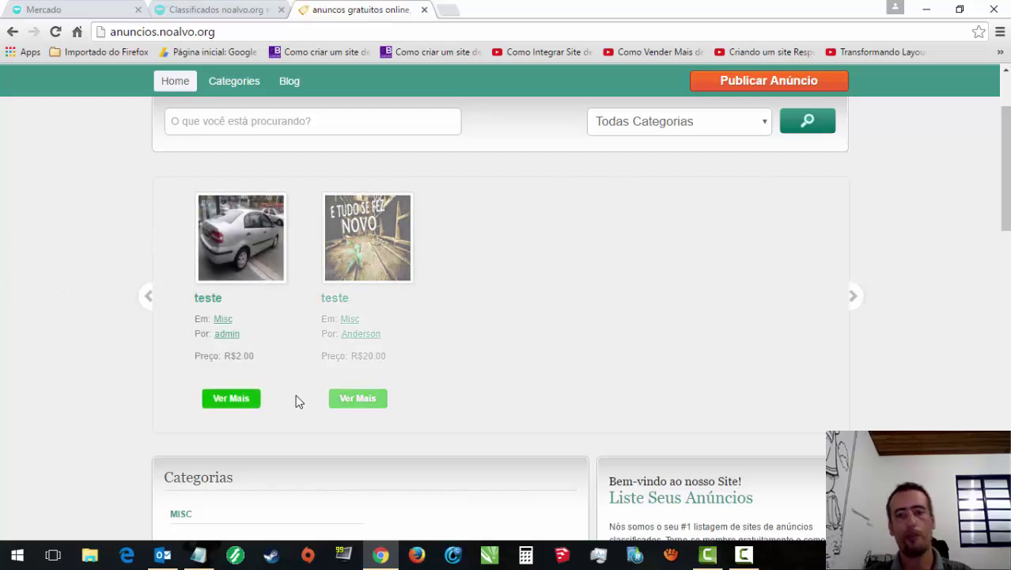
{"action": "scroll", "coordinate": [927, 151], "scroll_direction": "up", "scroll_amount": 3}
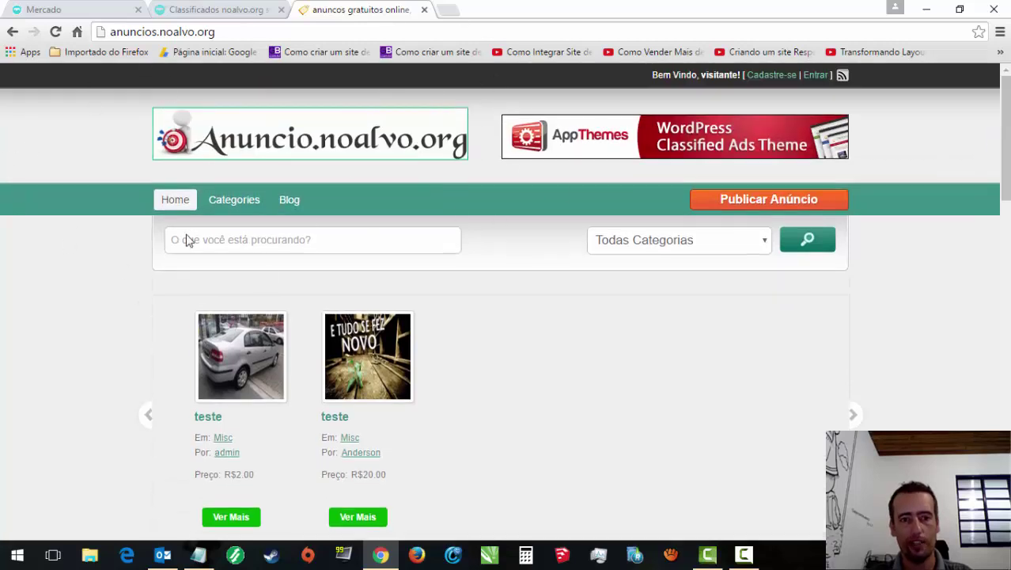
{"action": "left_click_drag", "start_coordinate": [1004, 125], "coordinate": [1007, 168]}
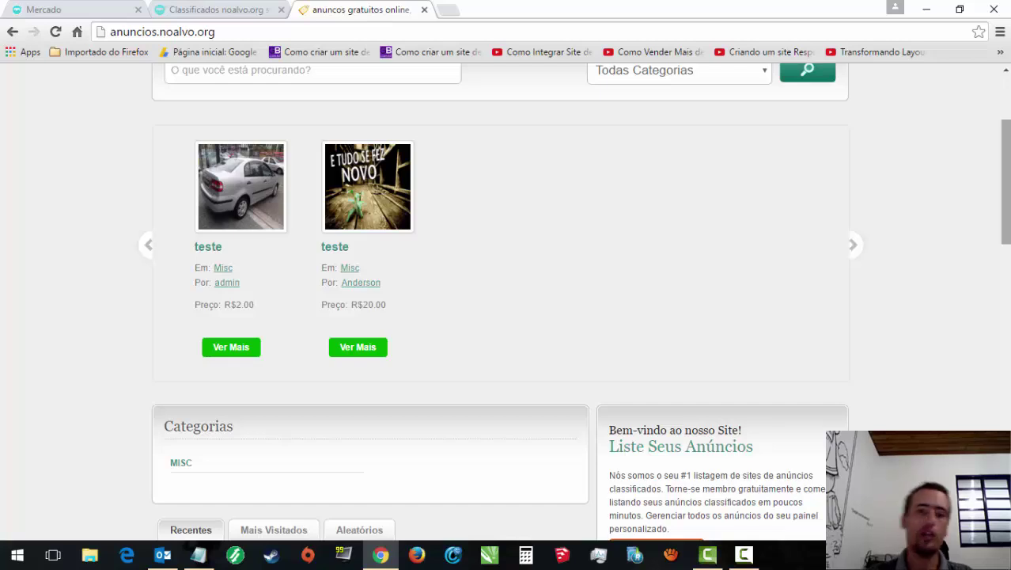
{"action": "left_click", "coordinate": [358, 352]}
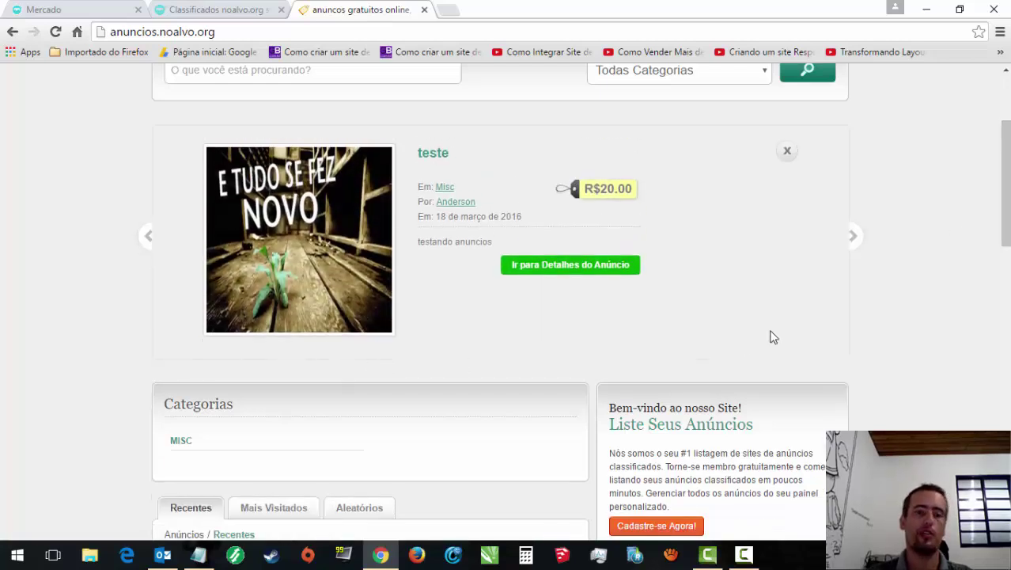
{"action": "left_click", "coordinate": [583, 269]}
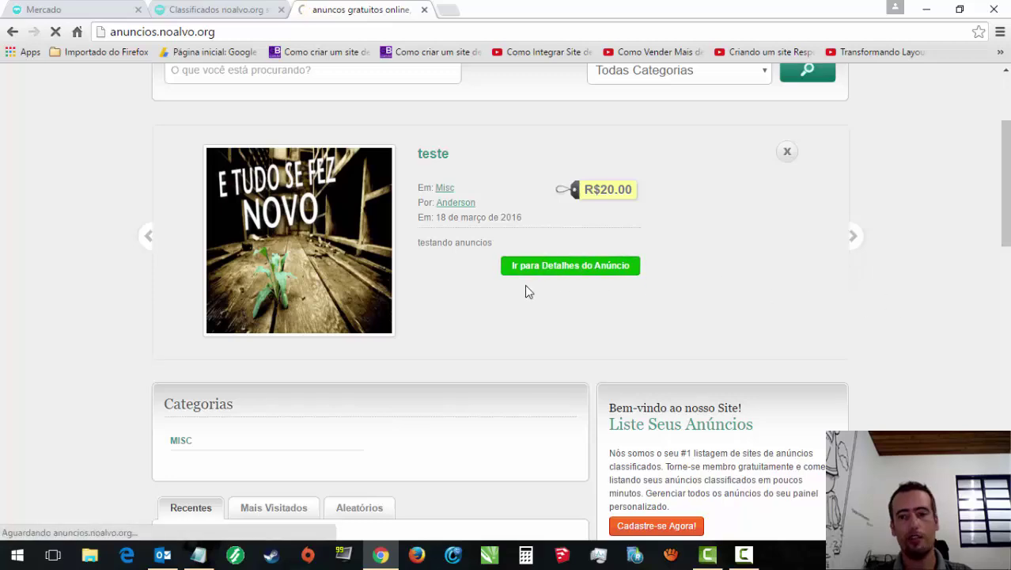
{"action": "scroll", "coordinate": [987, 310], "scroll_direction": "down", "scroll_amount": 4}
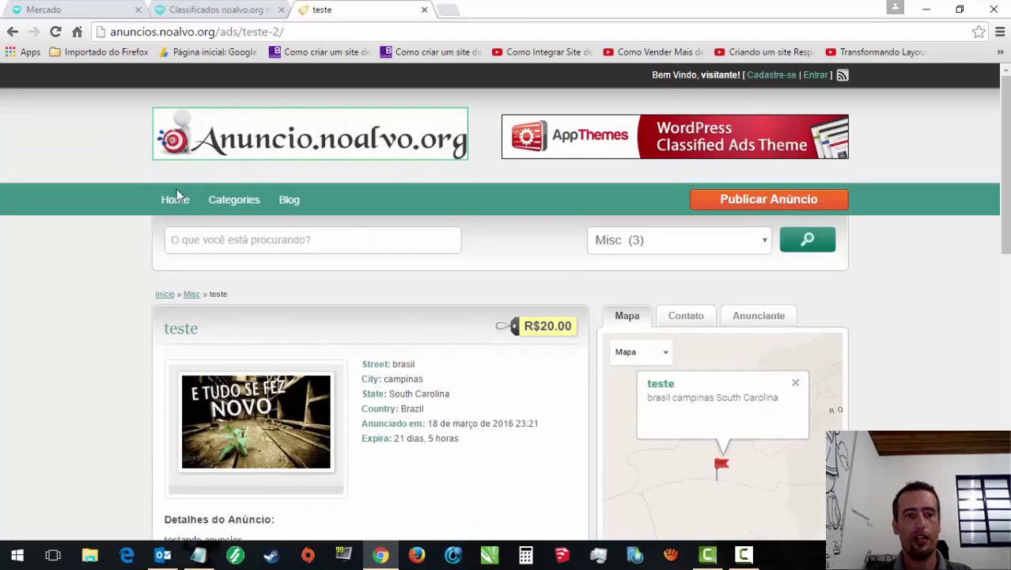
{"action": "left_click", "coordinate": [177, 197]}
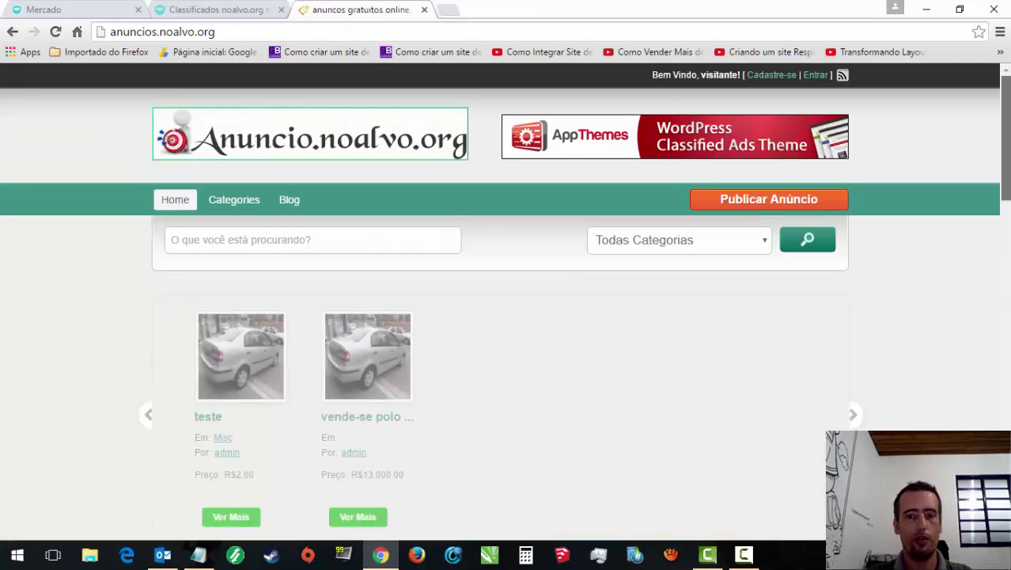
{"action": "scroll", "coordinate": [887, 334], "scroll_direction": "down", "scroll_amount": 2}
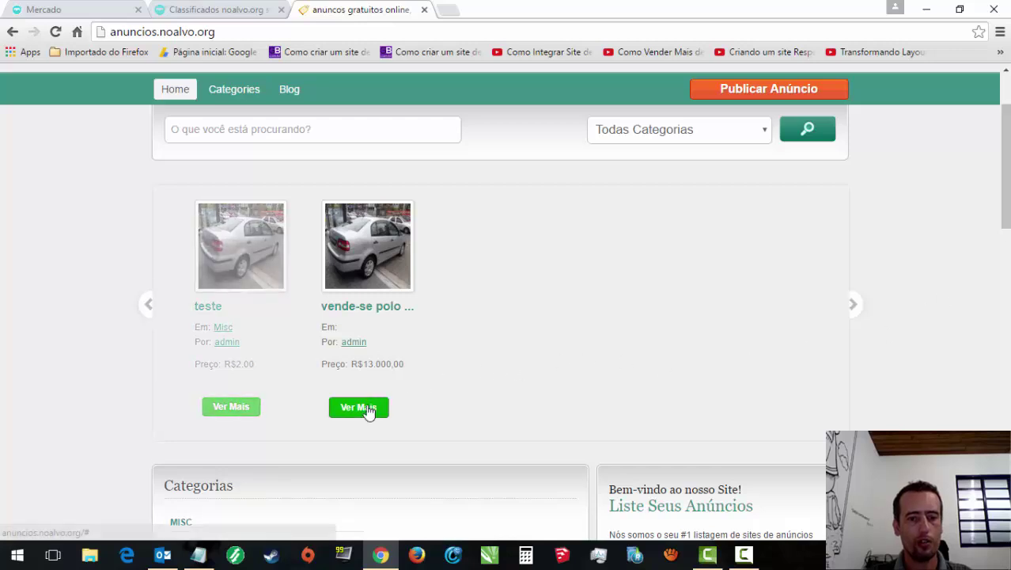
Step: Open the full detail page of the 'vende-se polo sedan 2003' ad and scroll through its photos
{"action": "left_click", "coordinate": [362, 407]}
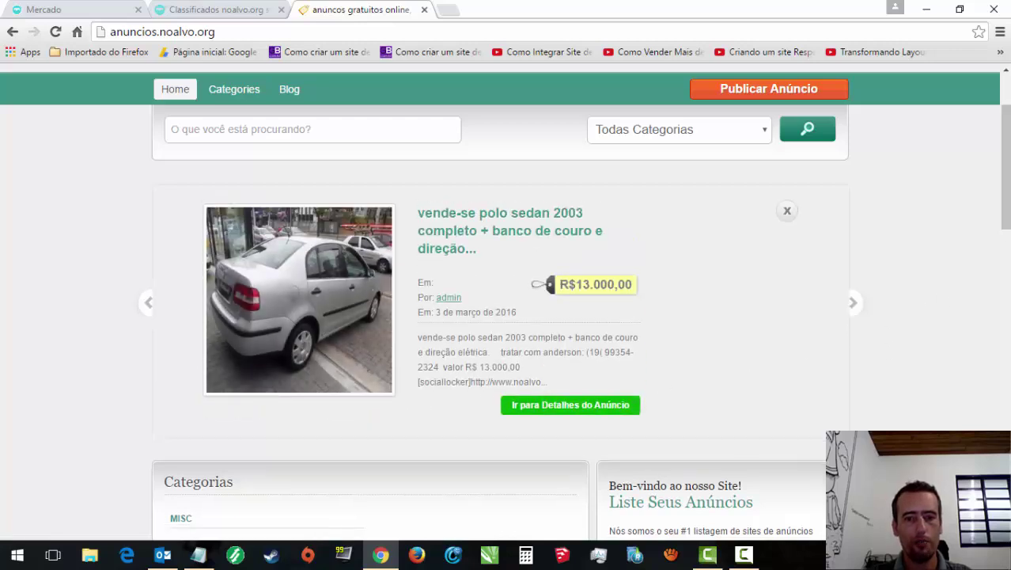
{"action": "left_click", "coordinate": [622, 412]}
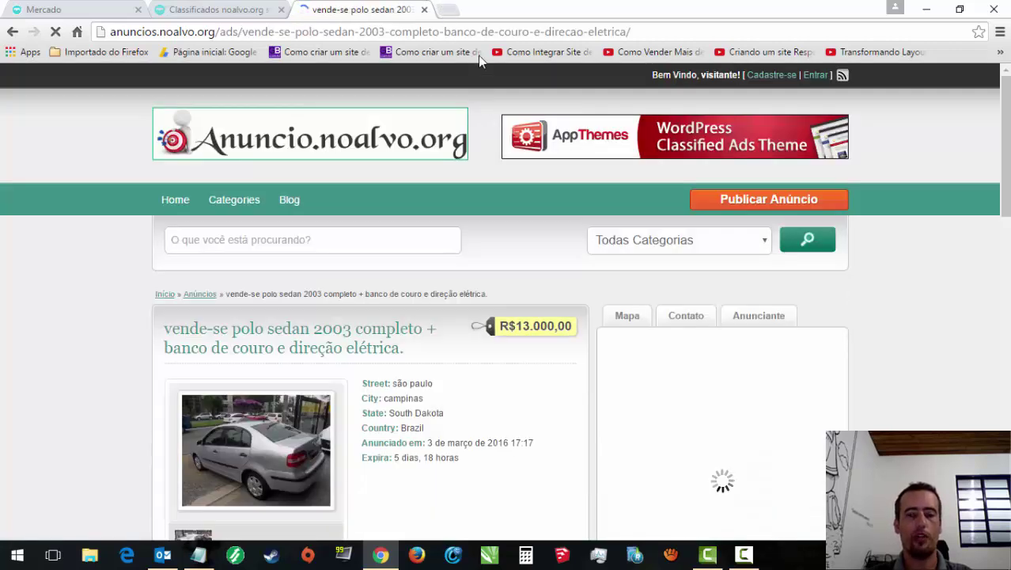
{"action": "scroll", "coordinate": [480, 63], "scroll_direction": "down", "scroll_amount": 5}
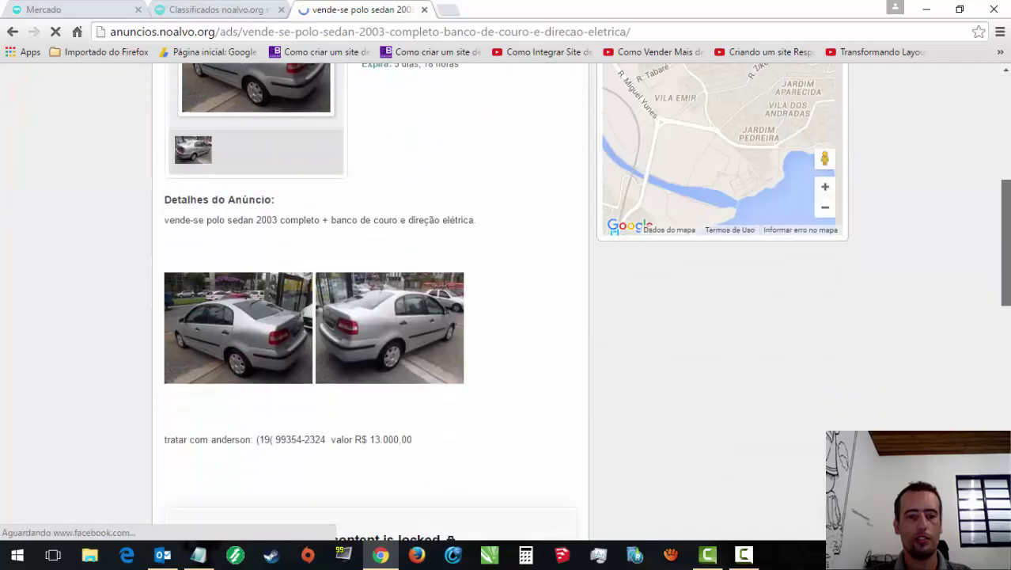
{"action": "scroll", "coordinate": [352, 431], "scroll_direction": "down", "scroll_amount": 3}
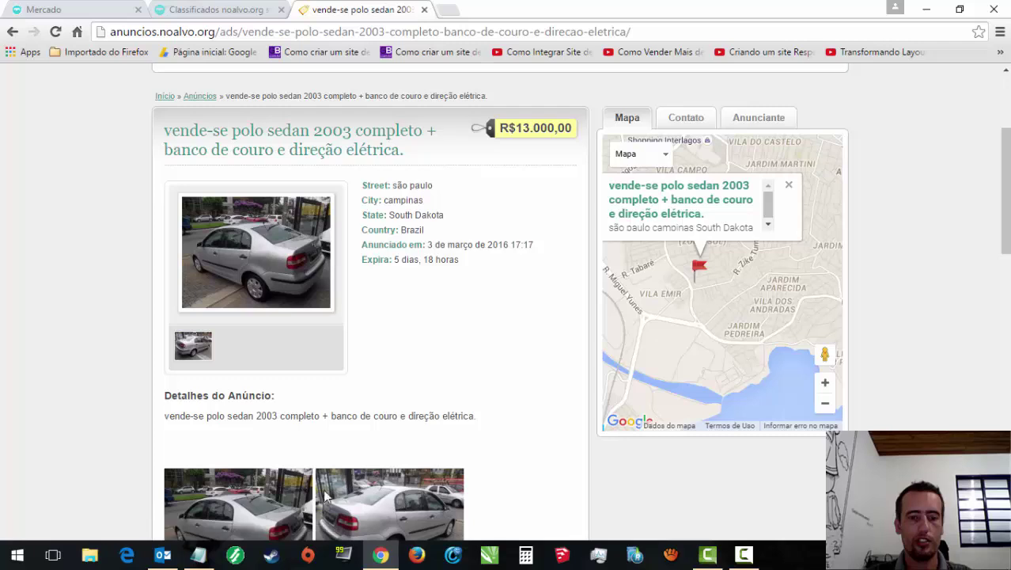
{"action": "scroll", "coordinate": [443, 380], "scroll_direction": "down", "scroll_amount": 2}
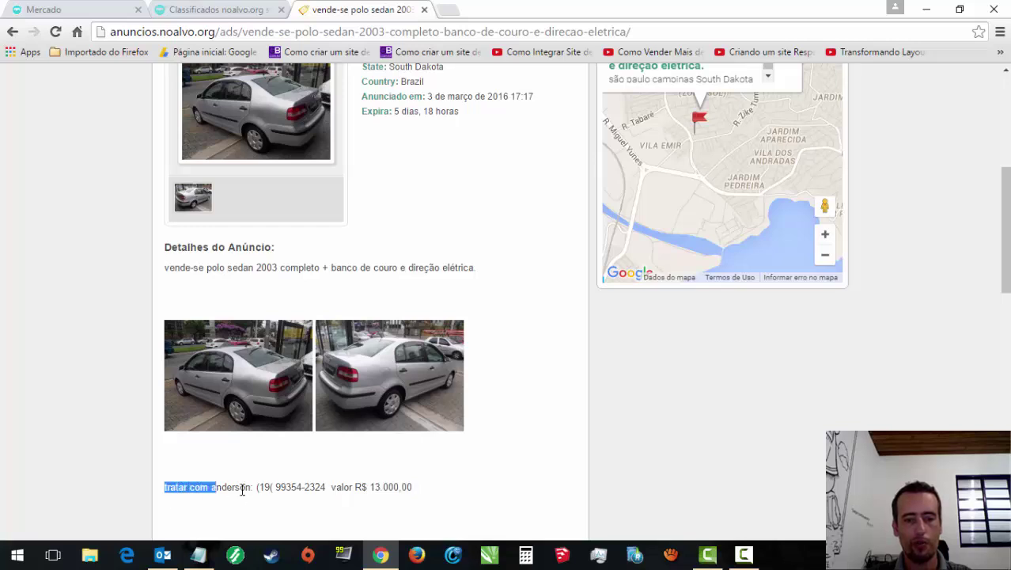
Step: Select the polo ad's contact line text, then scroll further down the page
{"action": "left_click_drag", "start_coordinate": [229, 490], "coordinate": [403, 487]}
{"action": "left_click", "coordinate": [376, 490]}
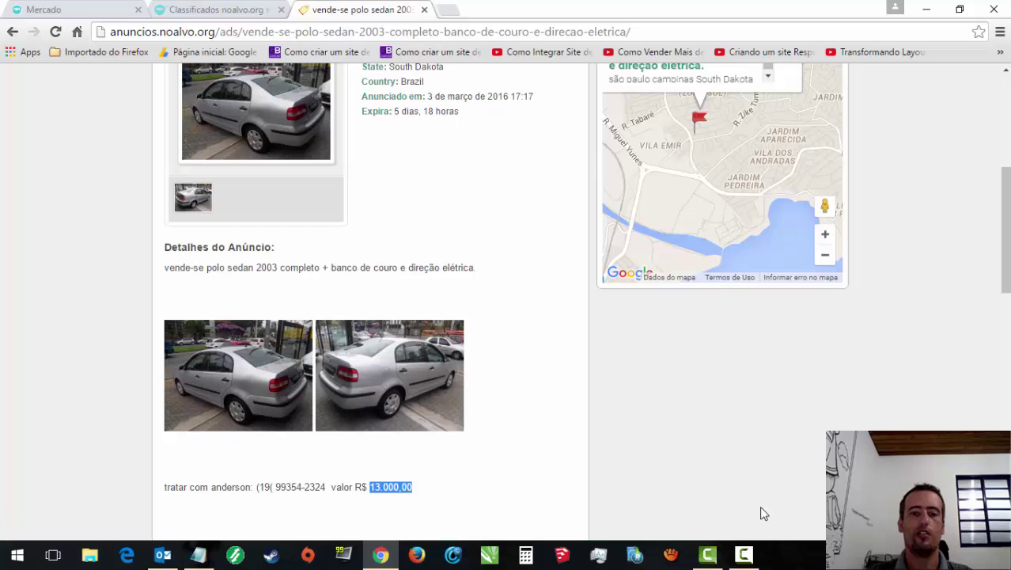
{"action": "scroll", "coordinate": [1004, 238], "scroll_direction": "down", "scroll_amount": 1}
{"action": "scroll", "coordinate": [1005, 237], "scroll_direction": "down", "scroll_amount": 1}
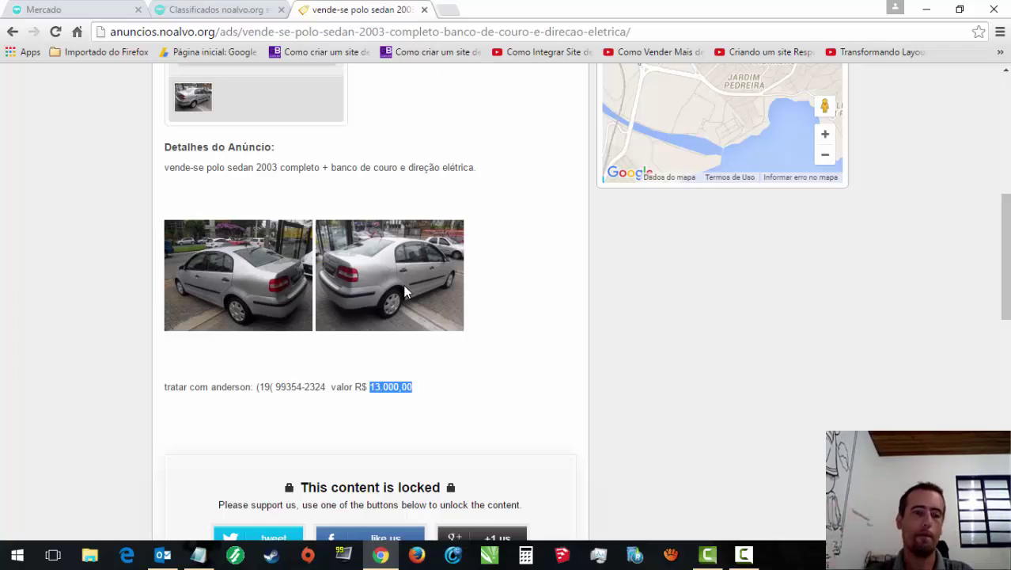
Step: Scroll past the polo ad's locked-content share box, then back up the page
{"action": "left_click_drag", "start_coordinate": [1006, 279], "coordinate": [1001, 334]}
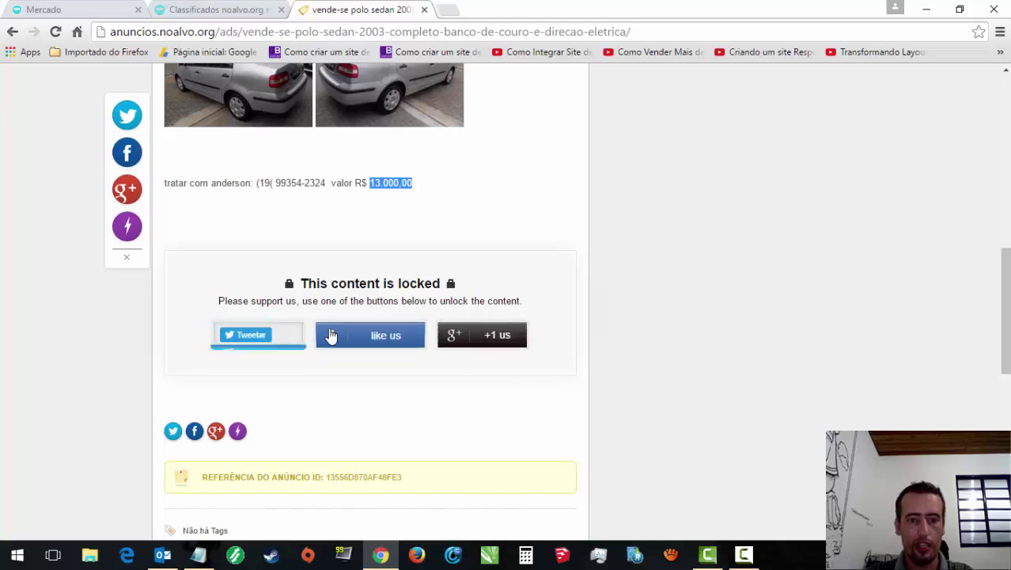
{"action": "mouse_move", "coordinate": [269, 343]}
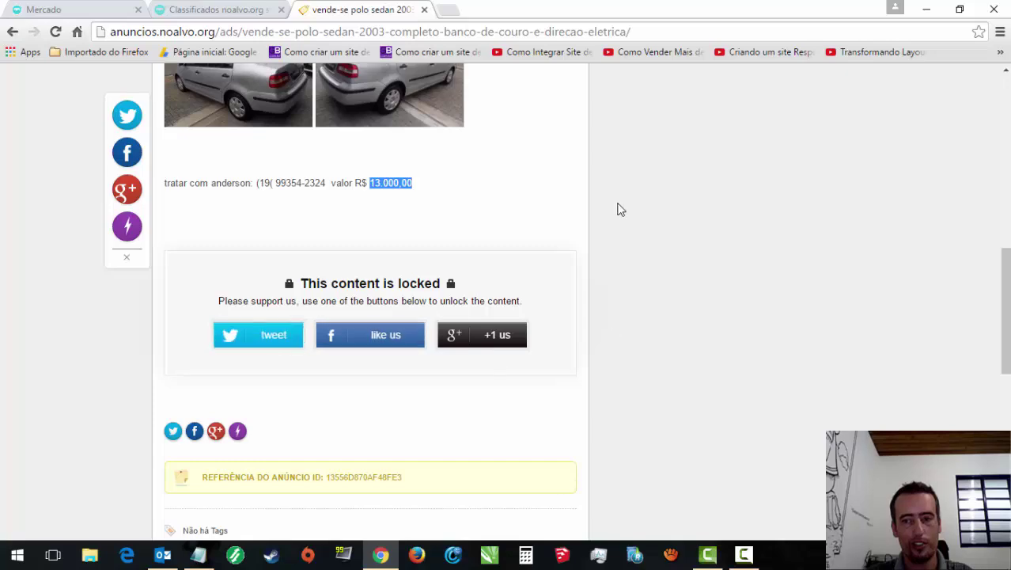
{"action": "scroll", "coordinate": [623, 255], "scroll_direction": "up", "scroll_amount": 5}
{"action": "scroll", "coordinate": [341, 226], "scroll_direction": "up", "scroll_amount": 2}
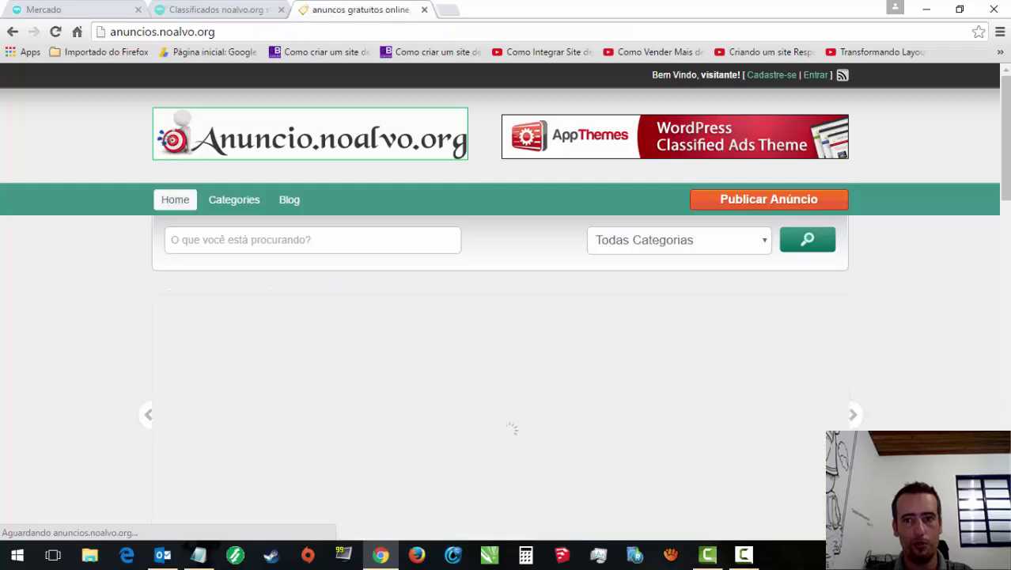
Step: Open the 'conheça nova o portunidade de renda extra' ad's page, then enter anunciosgratis.noalvo.org as the address
{"action": "scroll", "coordinate": [461, 301], "scroll_direction": "down", "scroll_amount": 5}
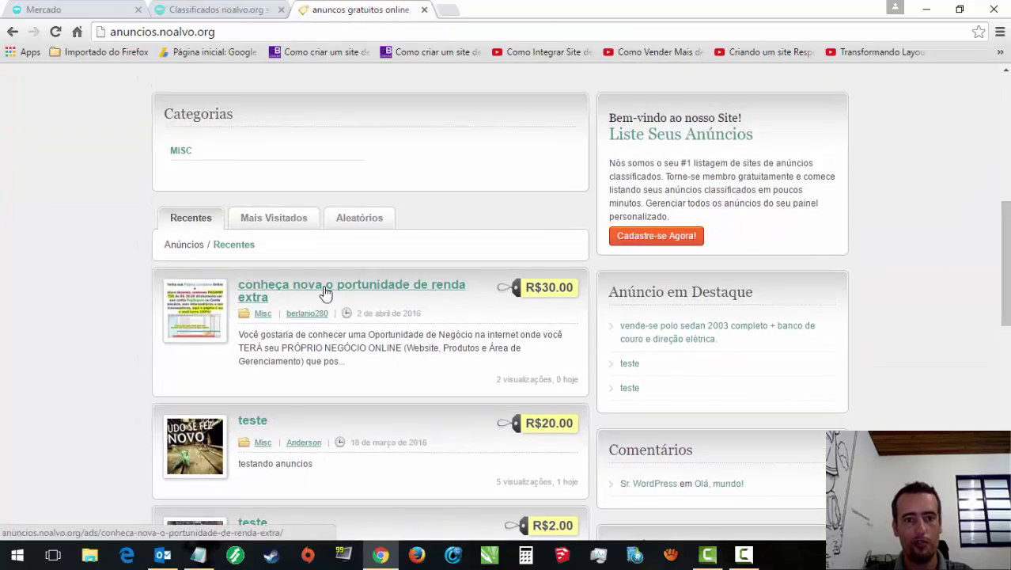
{"action": "left_click", "coordinate": [326, 289]}
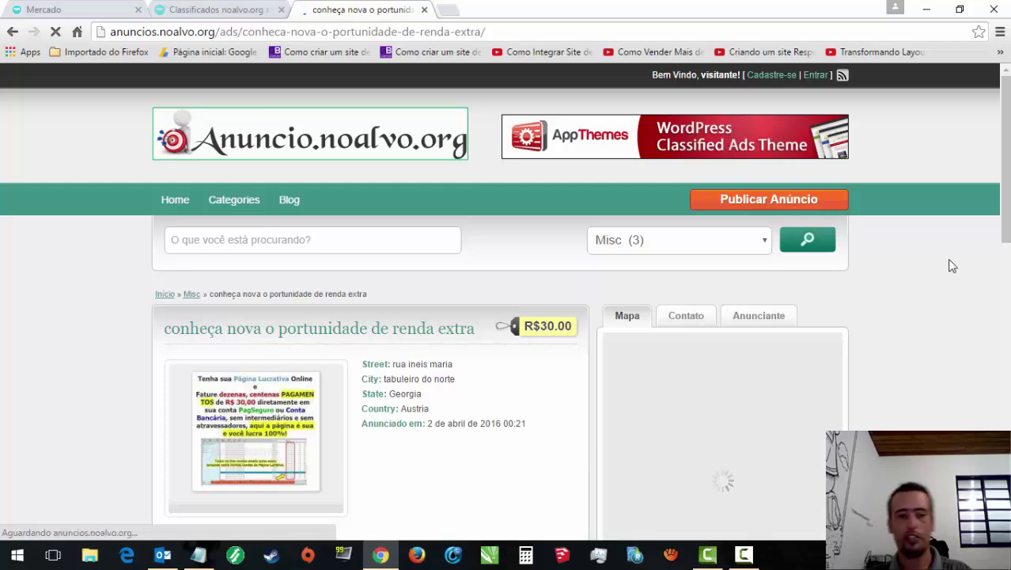
{"action": "scroll", "coordinate": [1008, 257], "scroll_direction": "down", "scroll_amount": 5}
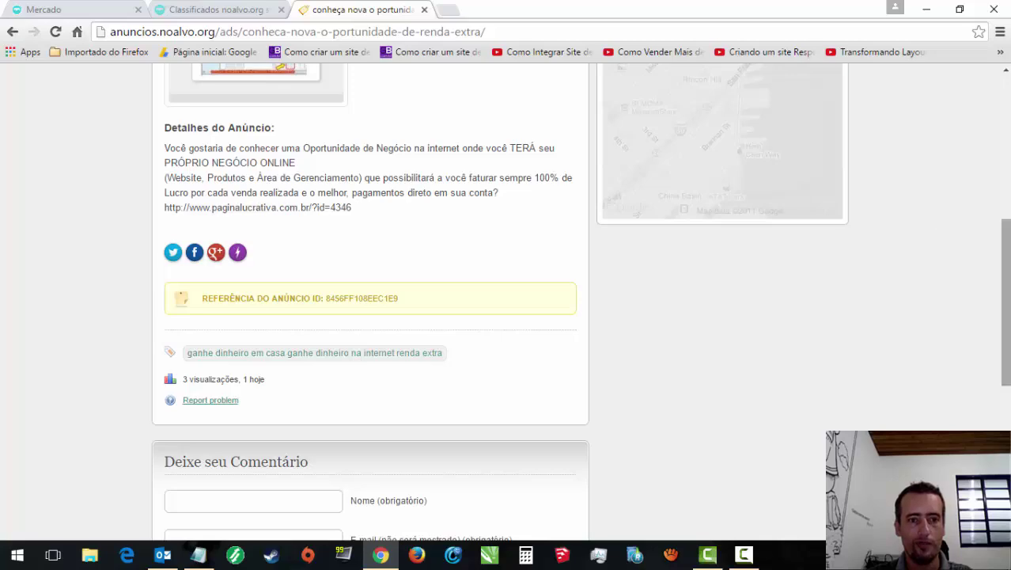
{"action": "scroll", "coordinate": [1005, 300], "scroll_direction": "up", "scroll_amount": 5}
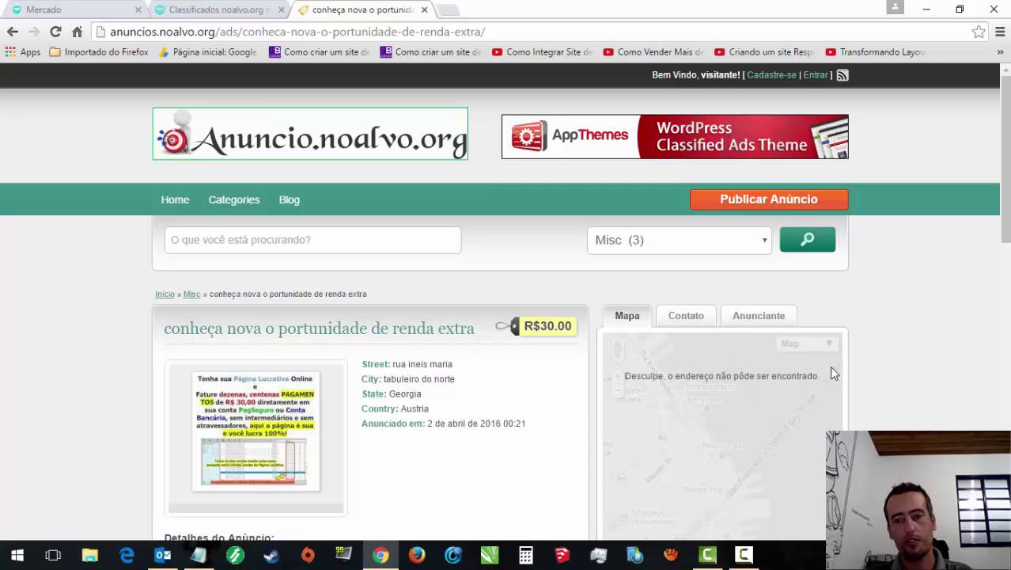
{"action": "left_click_drag", "start_coordinate": [1003, 188], "coordinate": [1003, 189]}
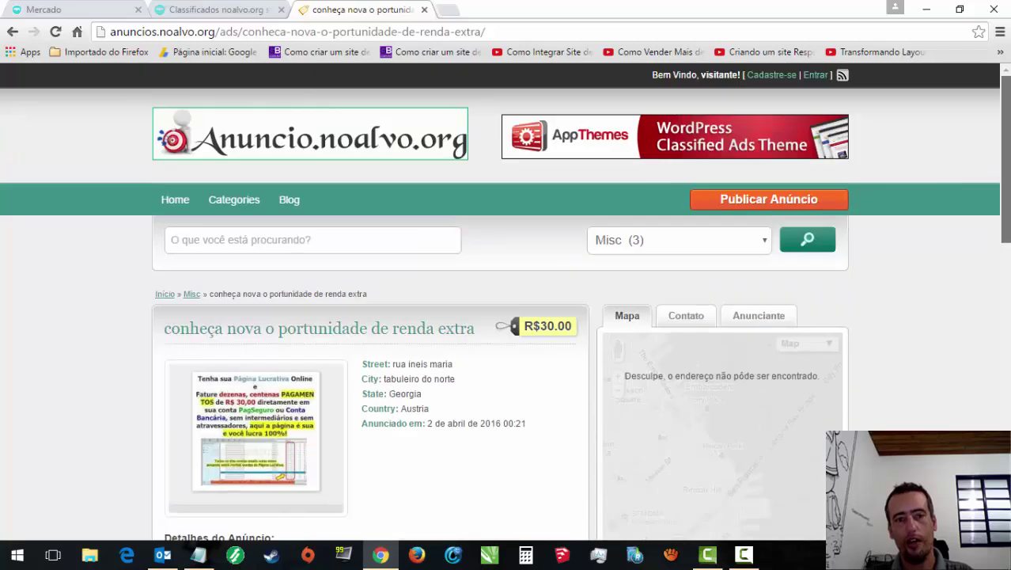
{"action": "left_click", "coordinate": [375, 31]}
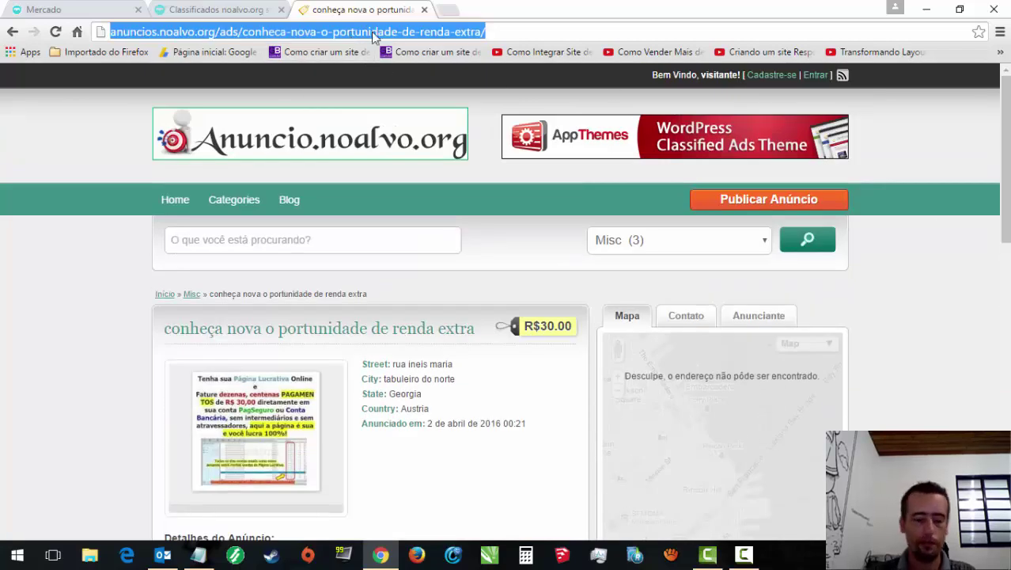
{"action": "type", "text": "anuncios"}
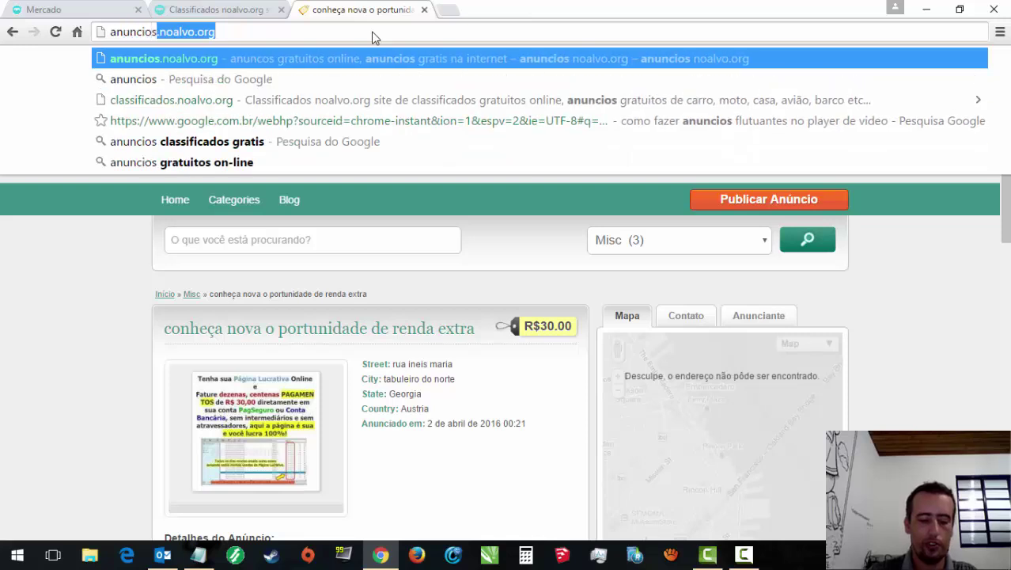
{"action": "type", "text": "gratis.noalvo.org"}
Step: Load anunciosgratis.noalvo.org and open noalvo.org in a new tab
{"action": "key", "text": "Return"}
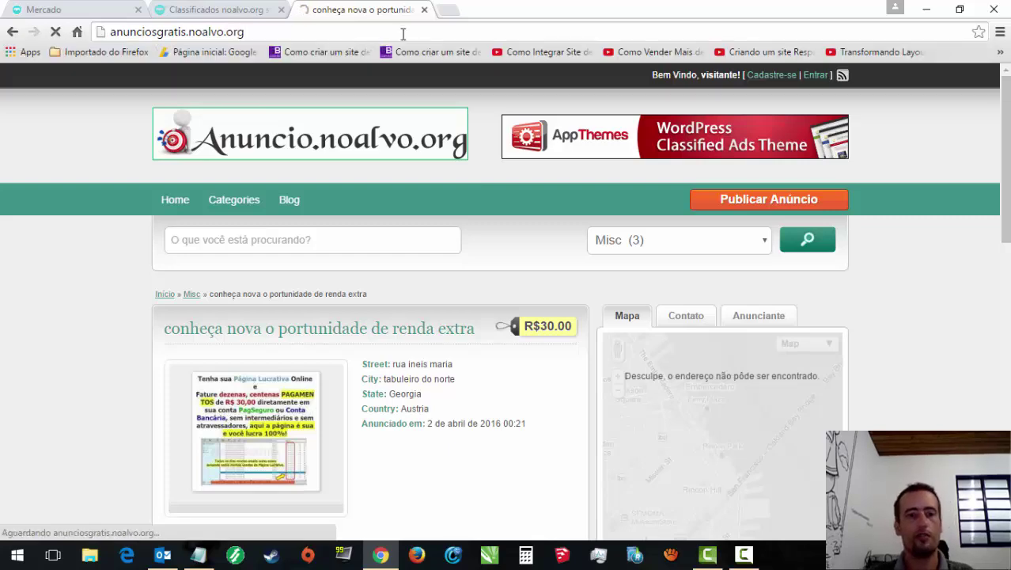
{"action": "left_click", "coordinate": [445, 14]}
{"action": "type", "text": "no"}
{"action": "key", "text": "Return"}
{"action": "left_click", "coordinate": [360, 10]}
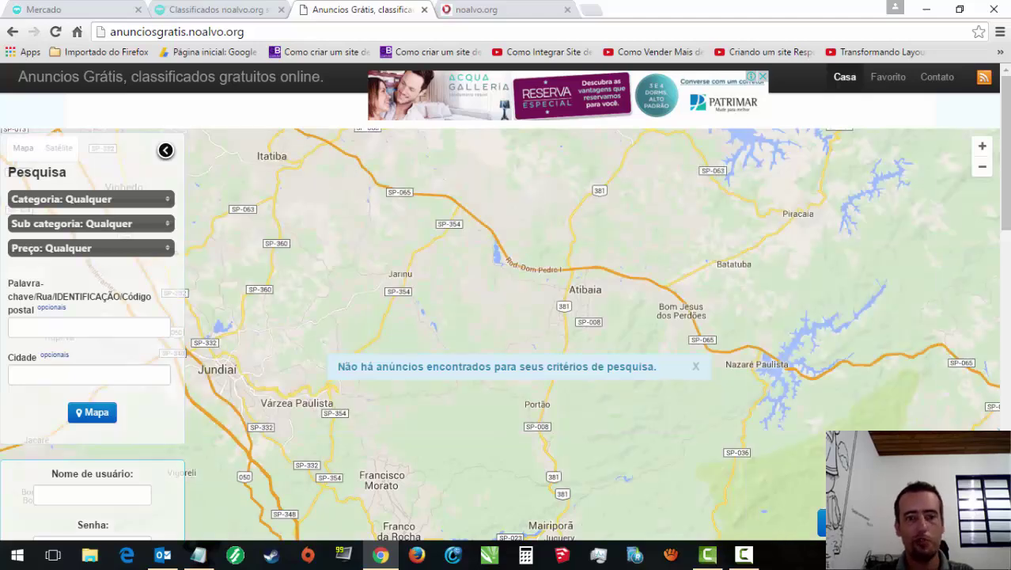
Step: Reload the Anuncios Grátis home listing page and confirm it shows no ads found
{"action": "left_click_drag", "start_coordinate": [1004, 222], "coordinate": [998, 384]}
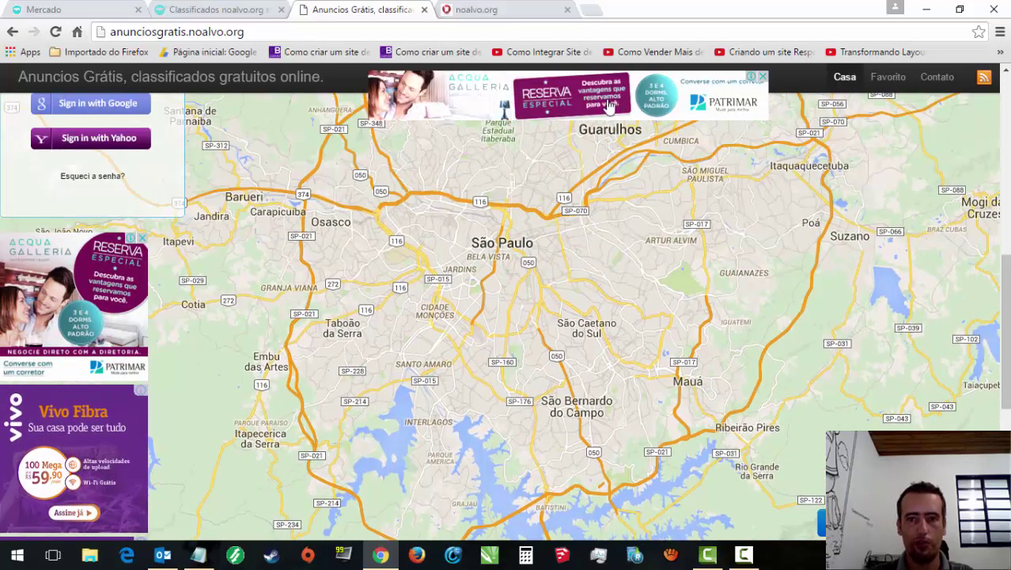
{"action": "left_click_drag", "start_coordinate": [1004, 330], "coordinate": [1007, 443]}
{"action": "left_click_drag", "start_coordinate": [1006, 395], "coordinate": [1007, 131]}
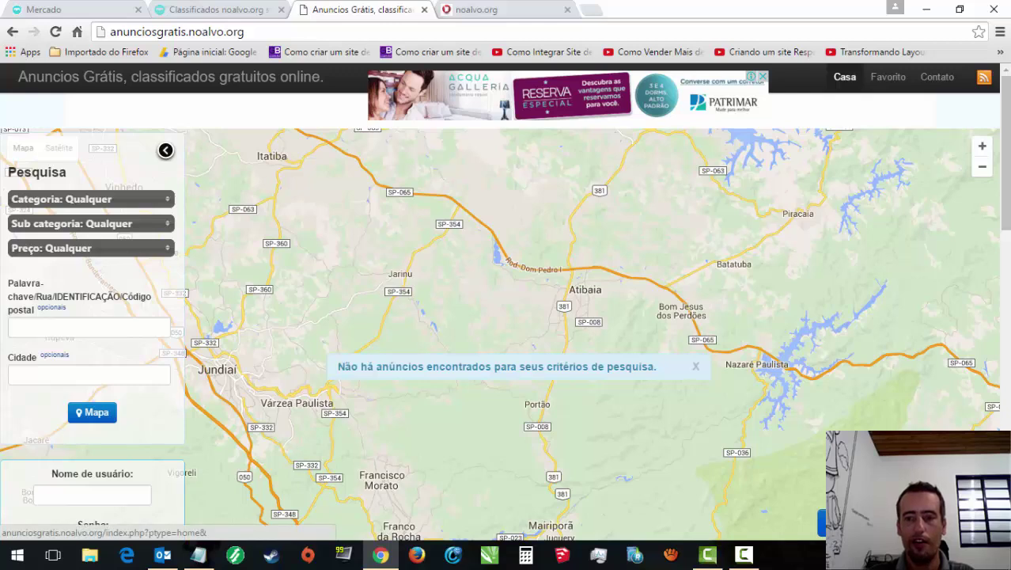
{"action": "key", "text": "F5"}
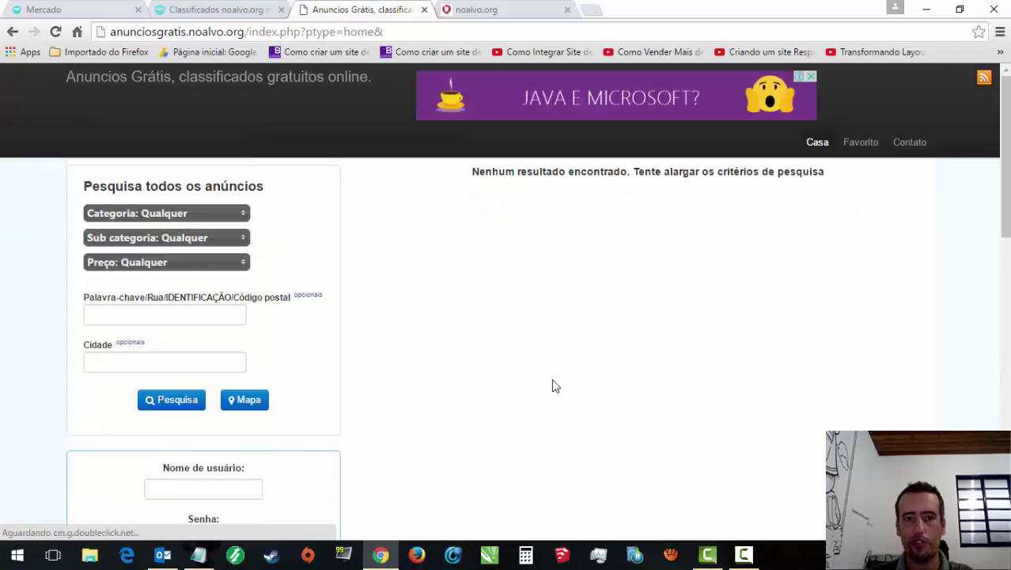
{"action": "scroll", "coordinate": [506, 317], "scroll_direction": "down", "scroll_amount": 10}
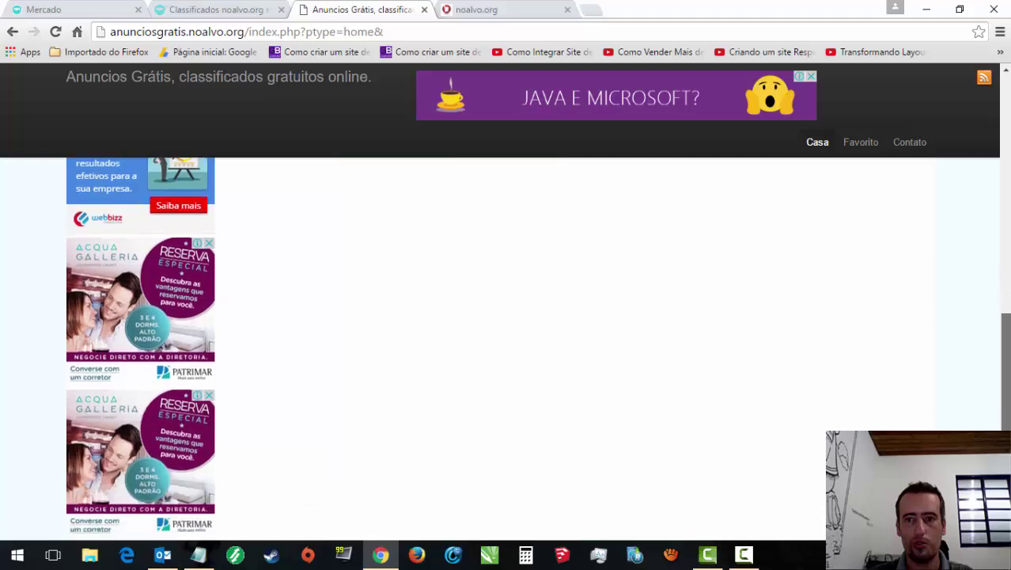
{"action": "scroll", "coordinate": [506, 317], "scroll_direction": "up", "scroll_amount": 10}
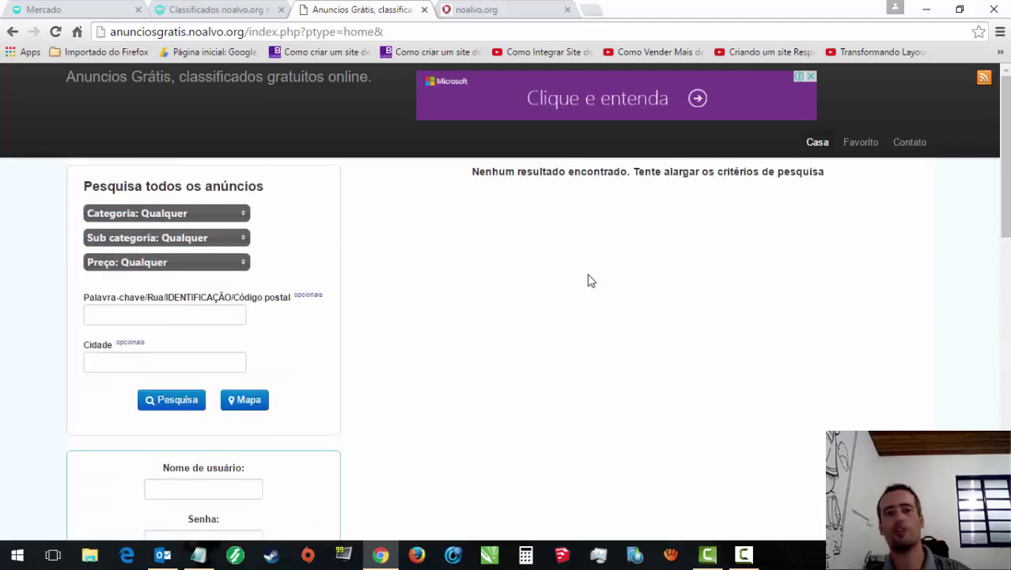
Step: Open the LojaNoAlvo store's 'scripts' category and scroll to its product cards
{"action": "left_click", "coordinate": [493, 7]}
{"action": "scroll", "coordinate": [728, 105], "scroll_direction": "down", "scroll_amount": 5}
{"action": "scroll", "coordinate": [729, 105], "scroll_direction": "up", "scroll_amount": 5}
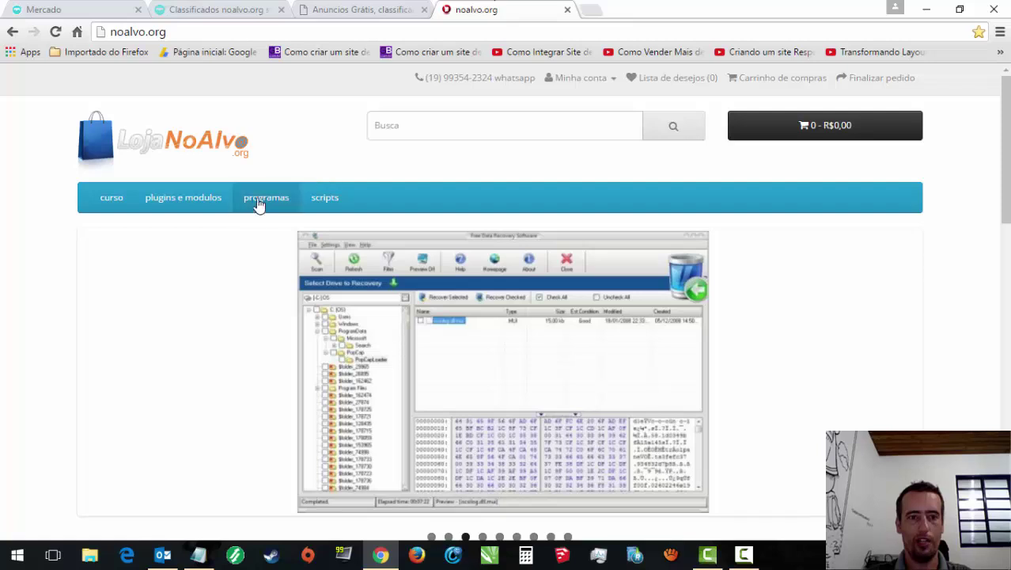
{"action": "left_click", "coordinate": [312, 205]}
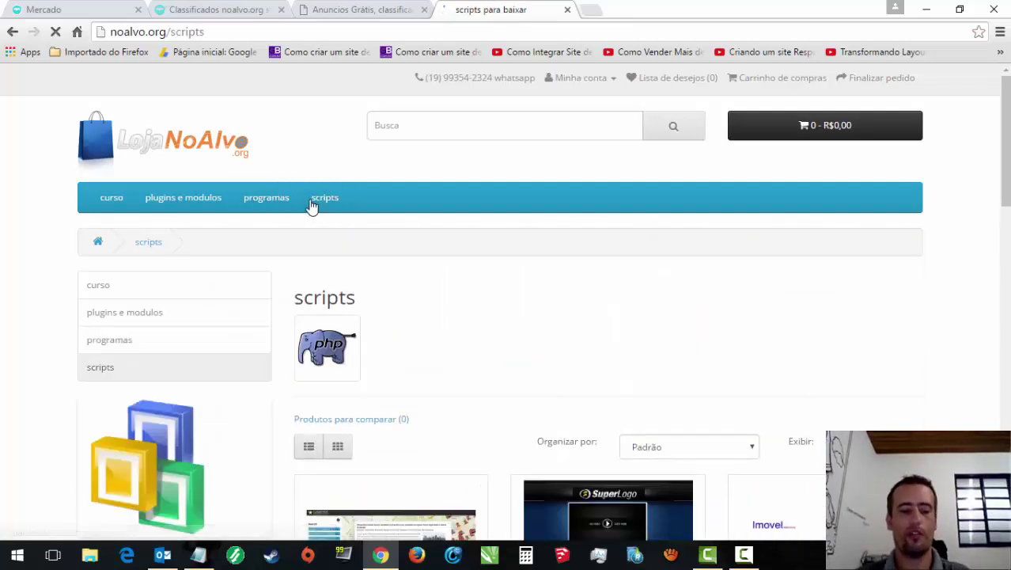
{"action": "scroll", "coordinate": [441, 450], "scroll_direction": "down", "scroll_amount": 4}
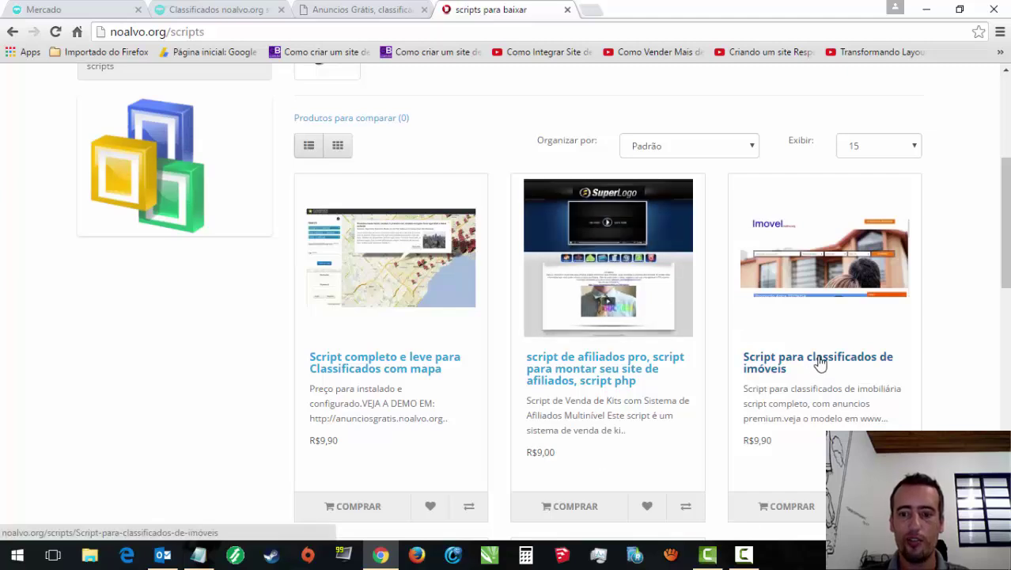
{"action": "left_click", "coordinate": [591, 10]}
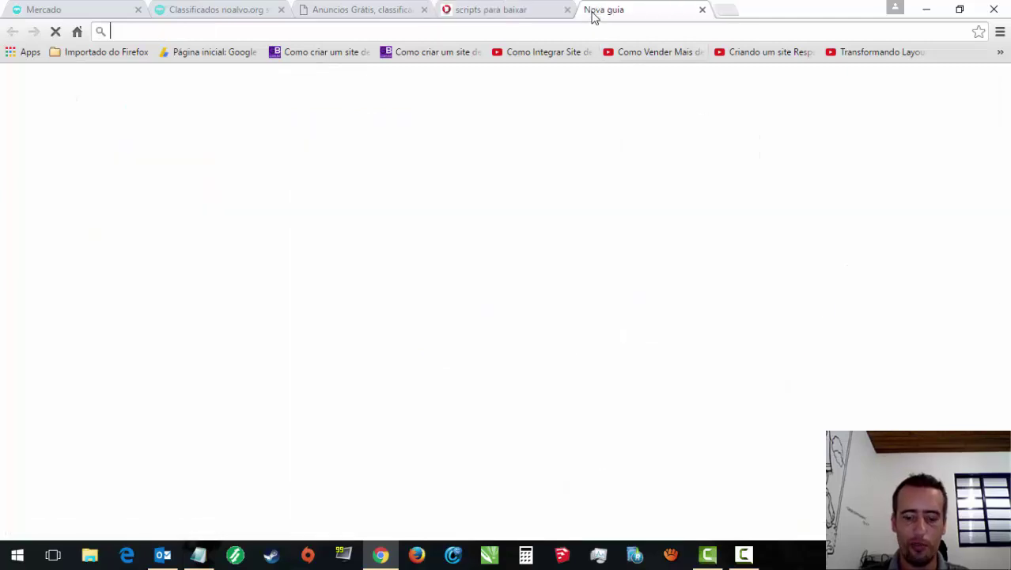
Step: Search Google for imovel.noalvo.org and open the site from the first result
{"action": "type", "text": "imovel"}
{"action": "key", "text": "Return"}
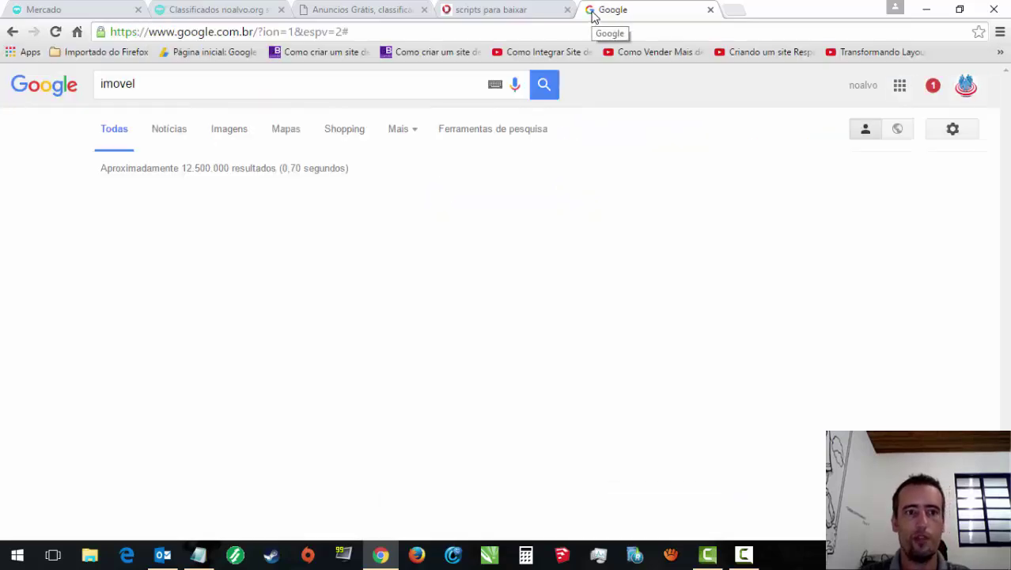
{"action": "left_click", "coordinate": [262, 85]}
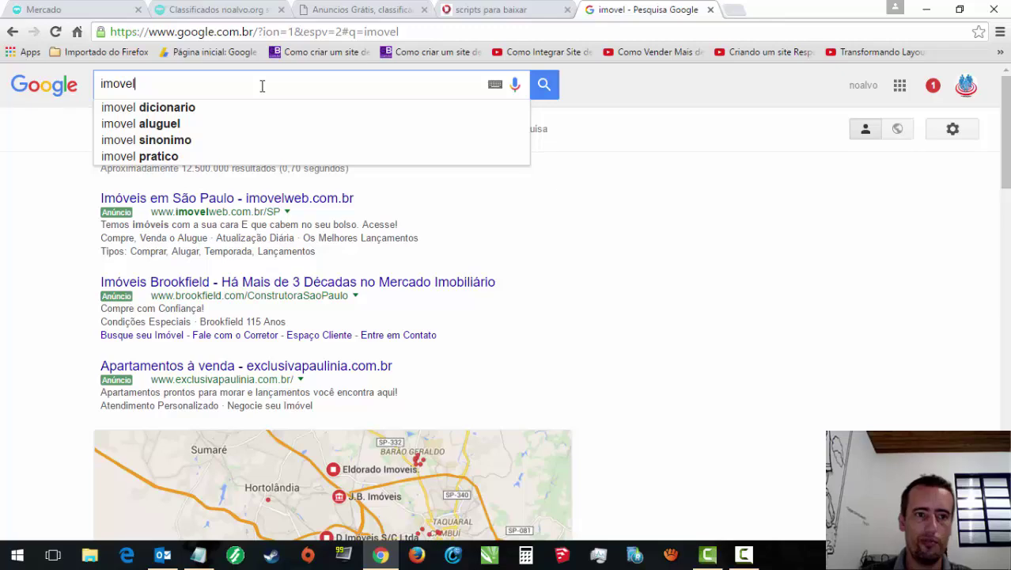
{"action": "type", "text": ".noalv"}
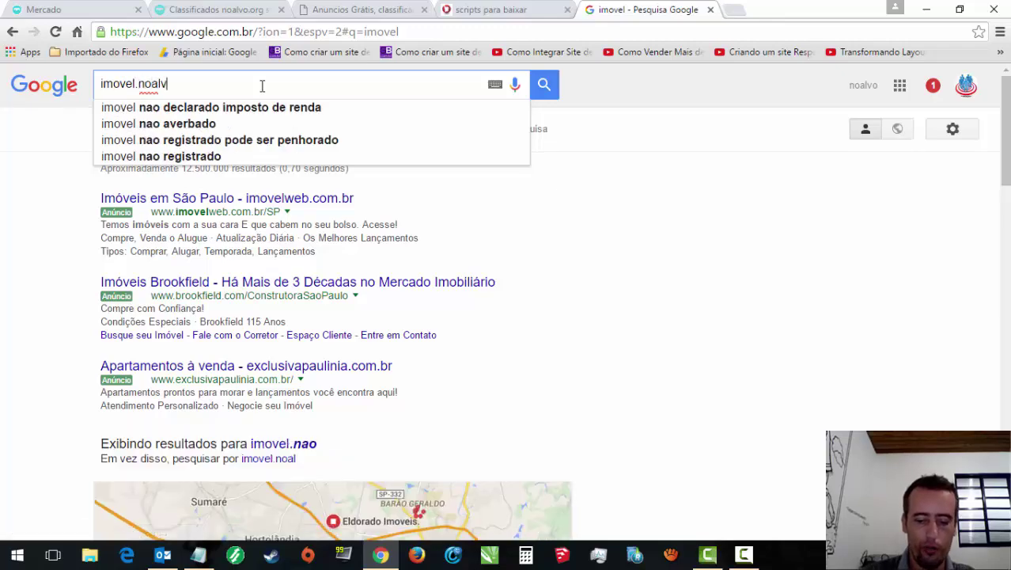
{"action": "type", "text": "o.org"}
{"action": "key", "text": "Return"}
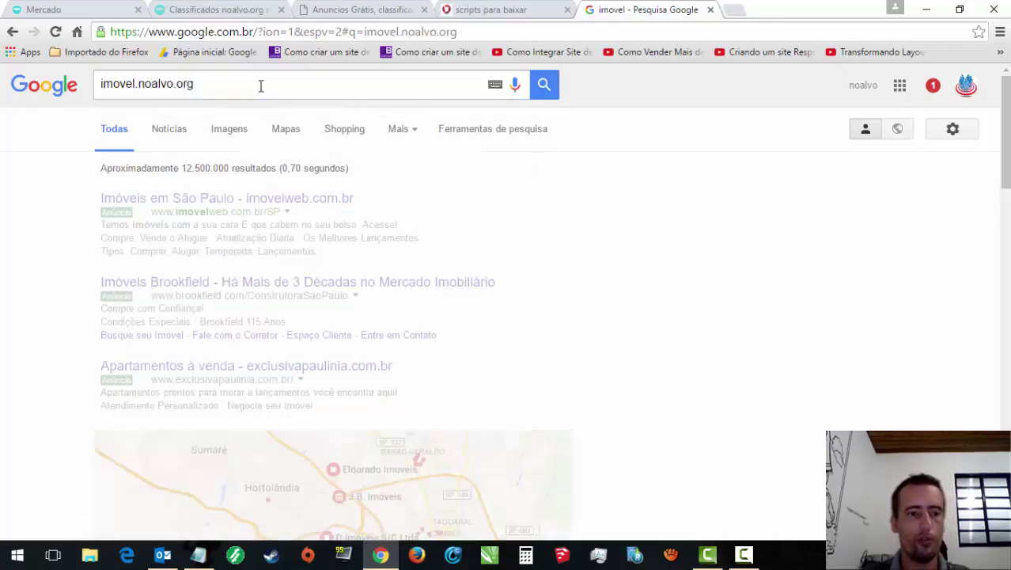
{"action": "left_click", "coordinate": [182, 204]}
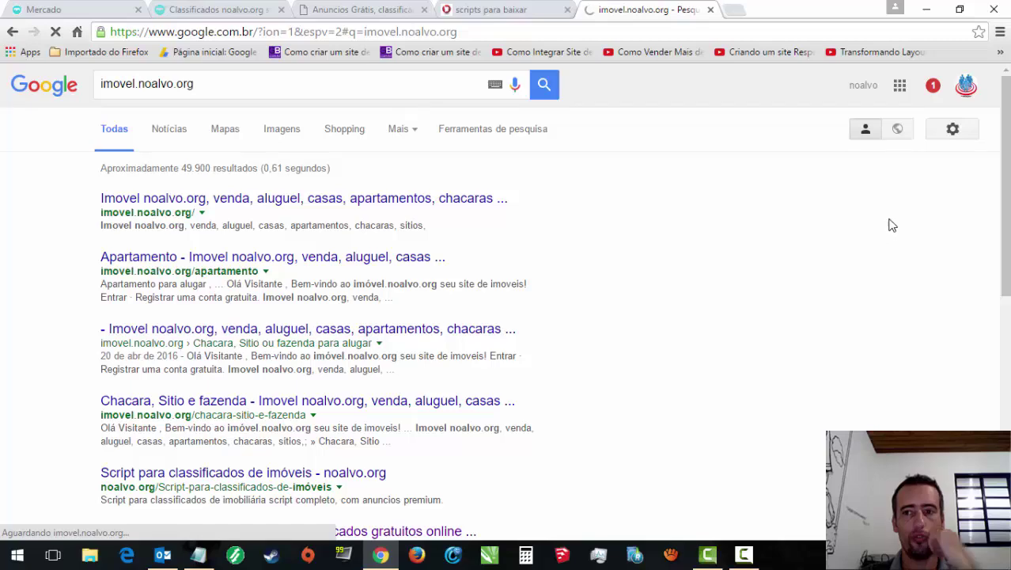
Step: Move the scripts tab after the imovel tab and open anuncios.noalvo.org in a new tab
{"action": "left_click", "coordinate": [523, 11]}
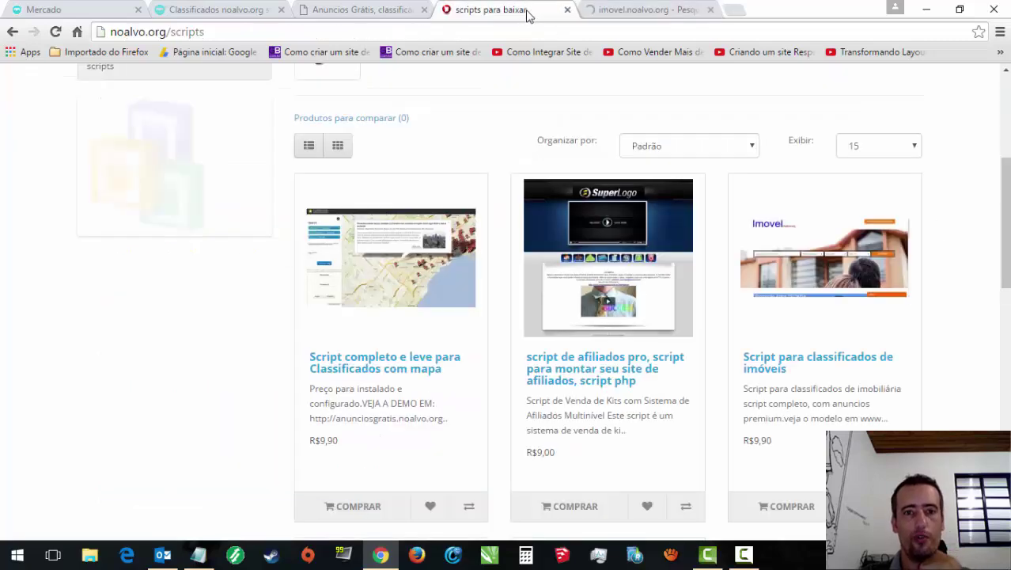
{"action": "left_click_drag", "start_coordinate": [517, 11], "coordinate": [694, 11]}
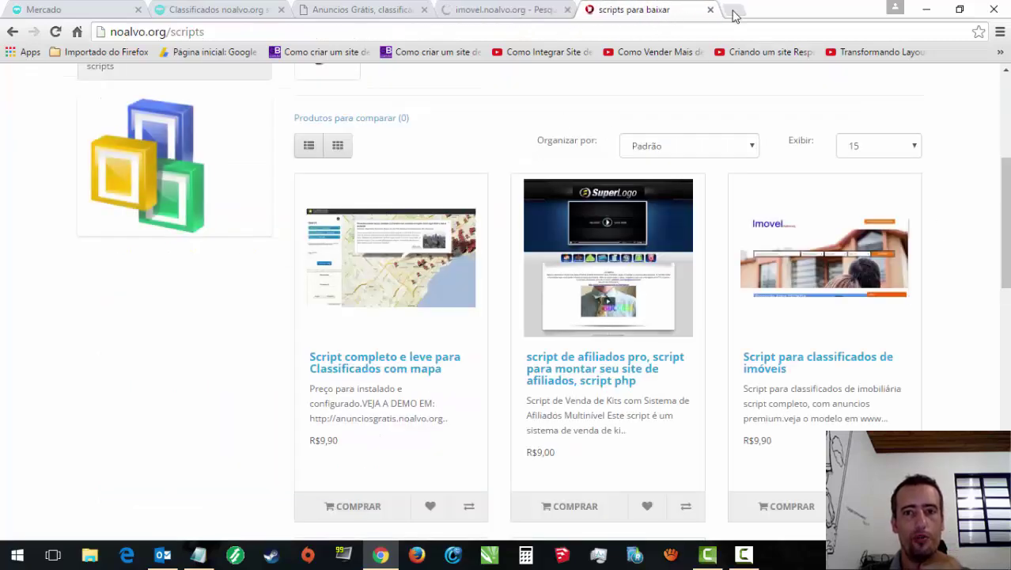
{"action": "left_click", "coordinate": [734, 10]}
{"action": "type", "text": "desapega.noalvo.org"}
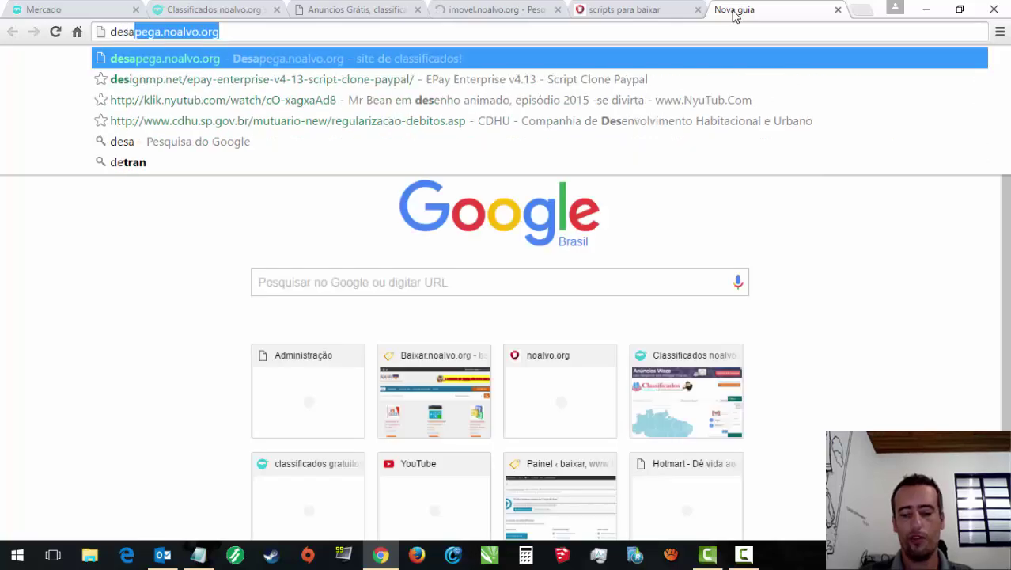
{"action": "key", "text": "Return"}
{"action": "left_click", "coordinate": [340, 32]}
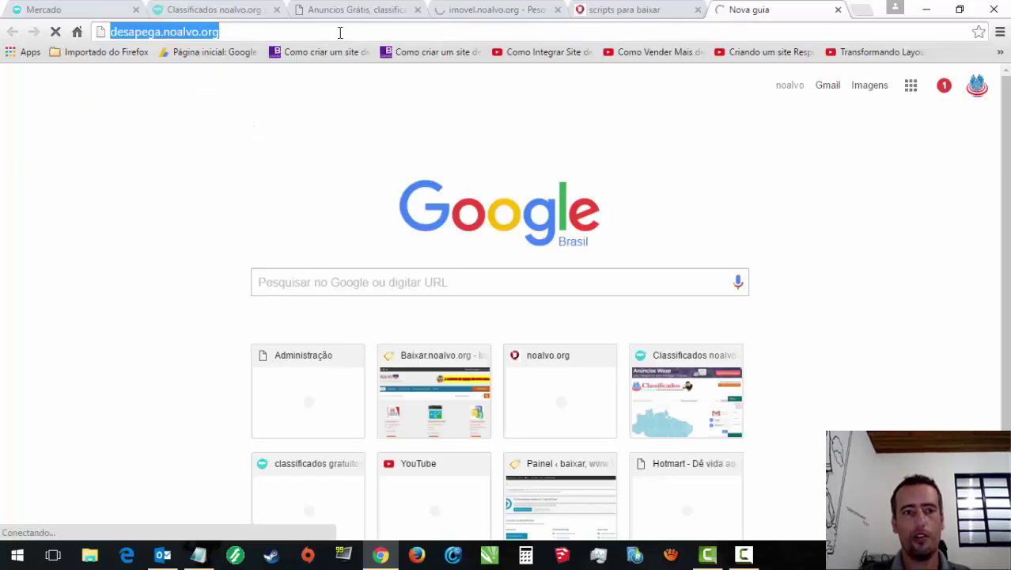
{"action": "type", "text": "a"}
{"action": "key", "text": "Return"}
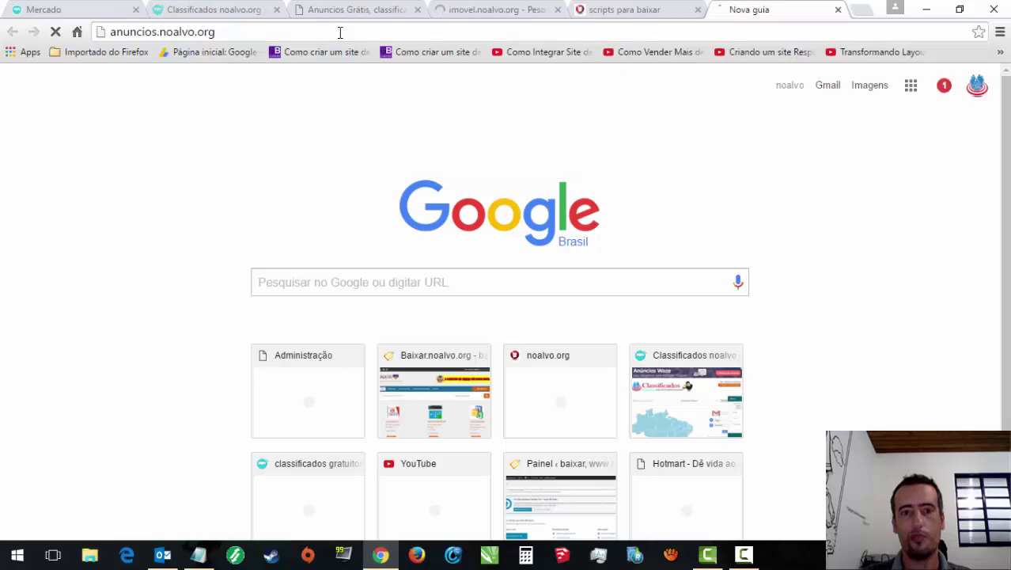
Step: Reorder the tabs, check the scripts store page, and end on the imovel.noalvo.org tab
{"action": "left_click", "coordinate": [396, 9]}
{"action": "left_click", "coordinate": [524, 9]}
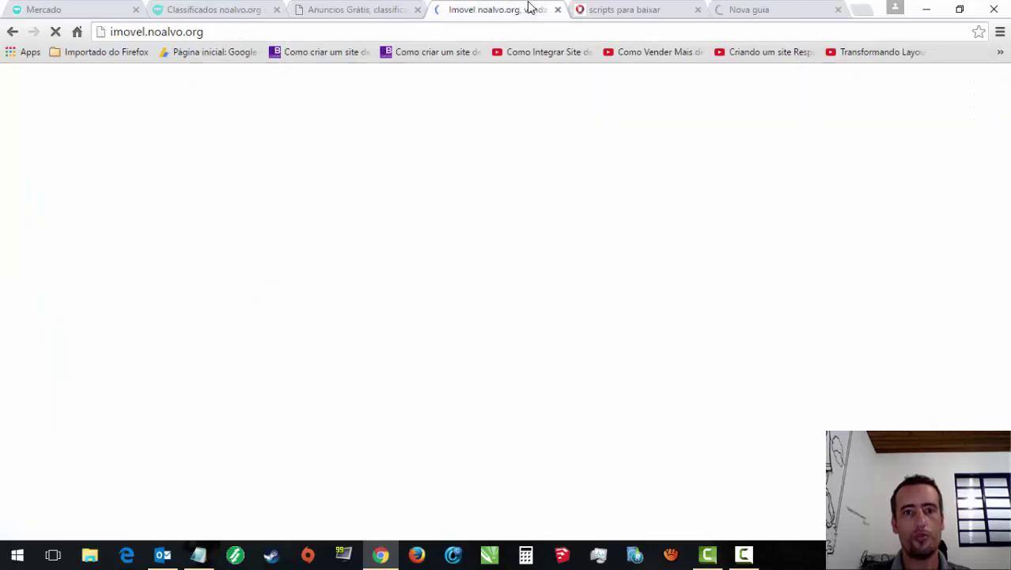
{"action": "left_click", "coordinate": [606, 9]}
{"action": "left_click_drag", "start_coordinate": [764, 7], "coordinate": [604, 11]}
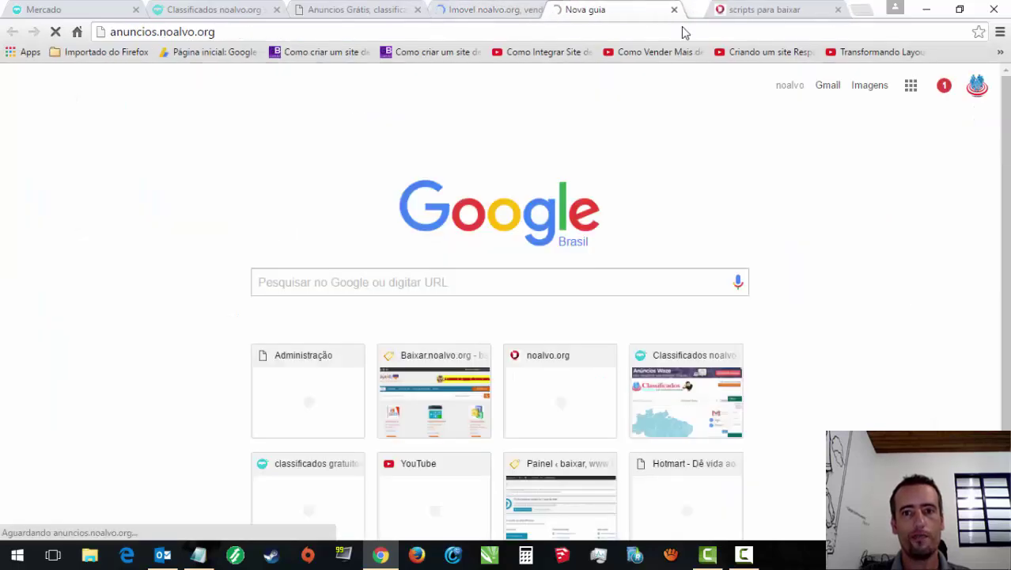
{"action": "left_click", "coordinate": [815, 11]}
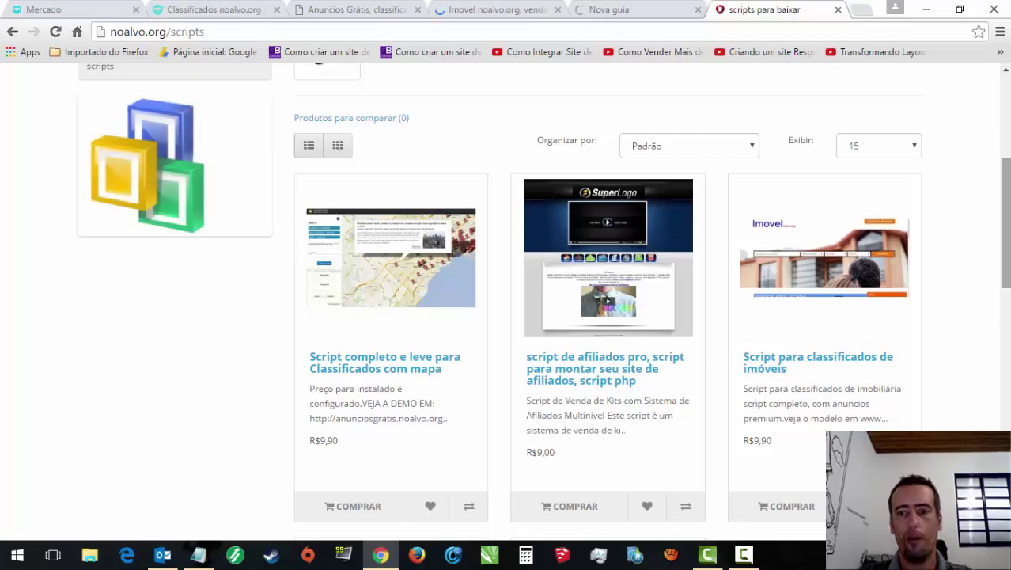
{"action": "scroll", "coordinate": [870, 317], "scroll_direction": "down", "scroll_amount": 2}
{"action": "scroll", "coordinate": [823, 315], "scroll_direction": "up", "scroll_amount": 1}
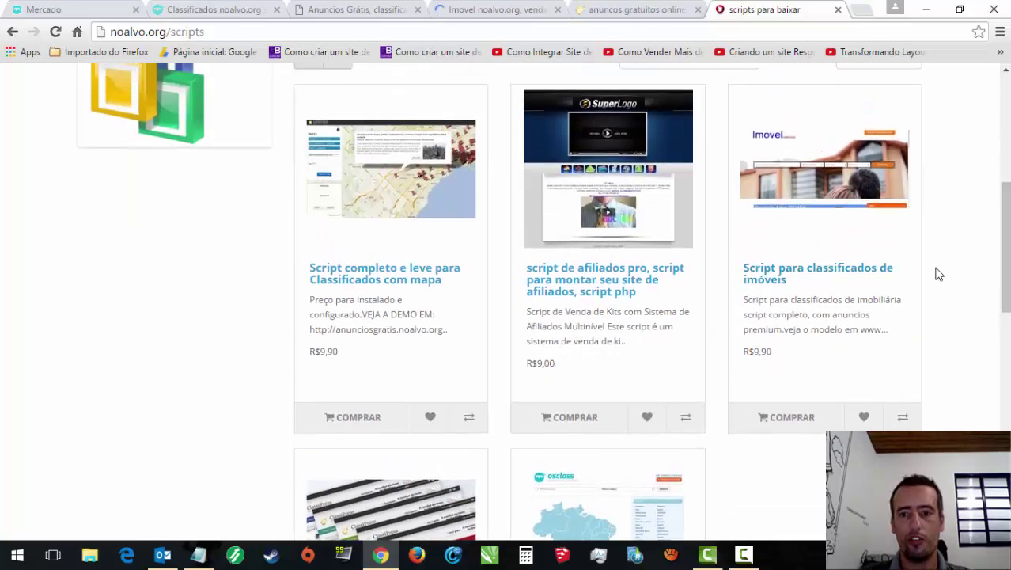
{"action": "left_click_drag", "start_coordinate": [1005, 254], "coordinate": [1005, 228]}
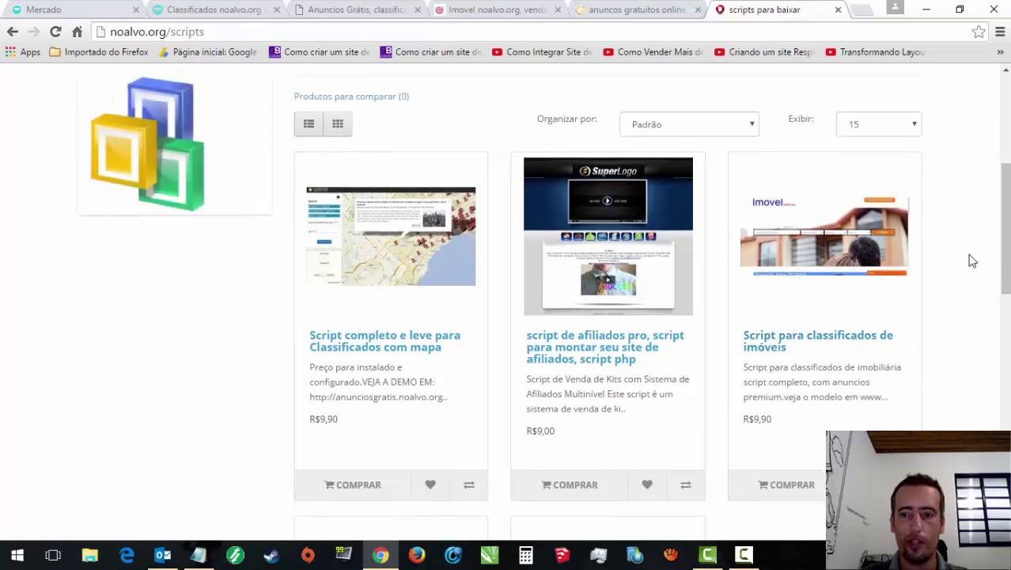
{"action": "left_click_drag", "start_coordinate": [1004, 261], "coordinate": [1005, 312]}
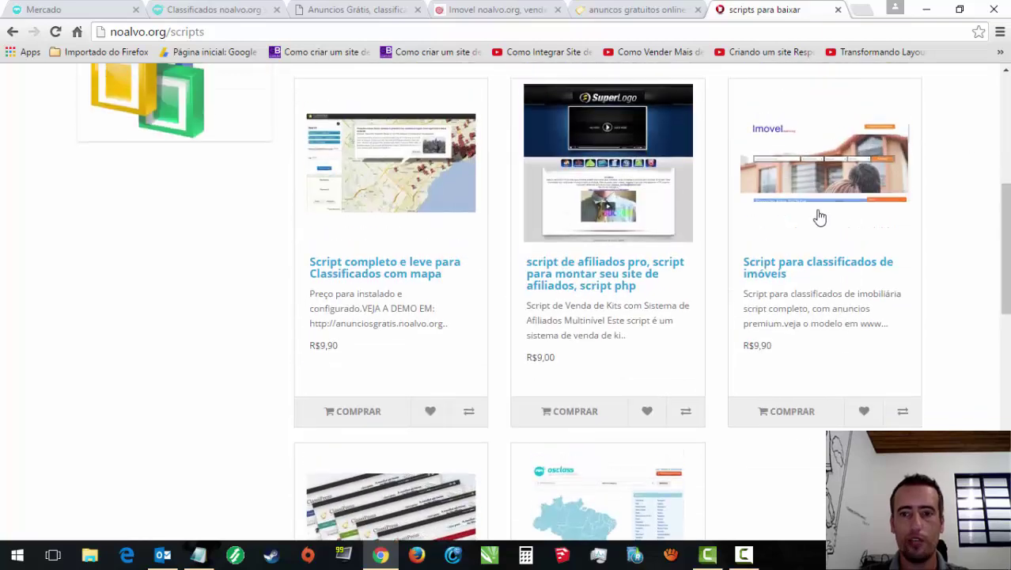
{"action": "left_click", "coordinate": [645, 9]}
{"action": "left_click", "coordinate": [505, 9]}
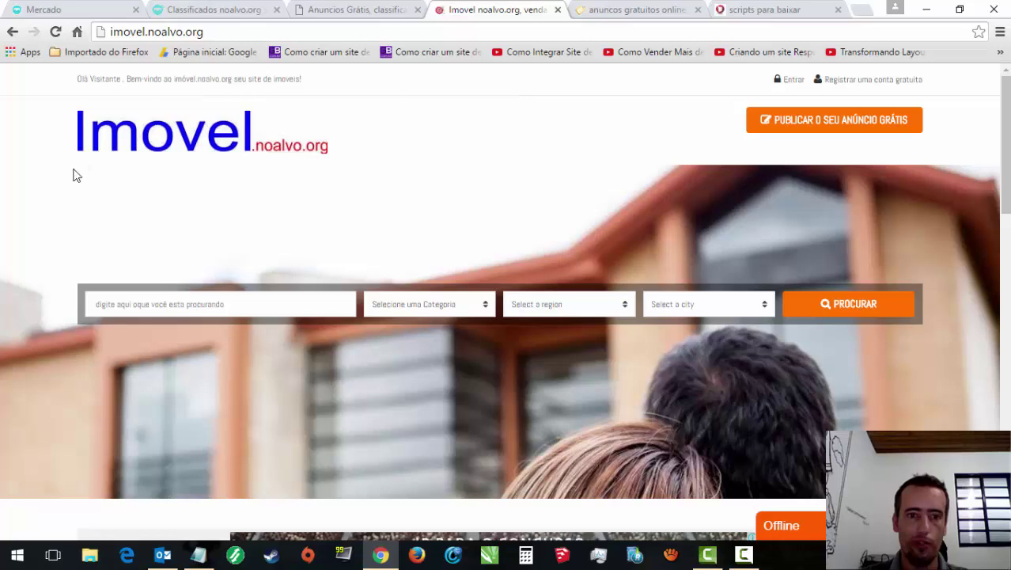
Step: Open the teste7 Campinas property listing and scroll through its photo and contact form
{"action": "left_click_drag", "start_coordinate": [1004, 159], "coordinate": [1004, 468]}
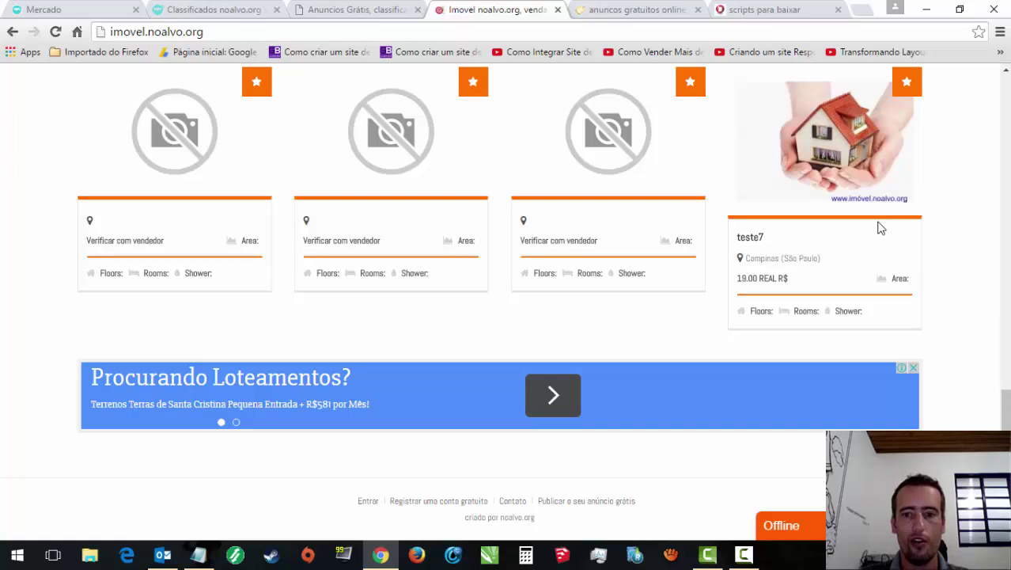
{"action": "left_click", "coordinate": [843, 176]}
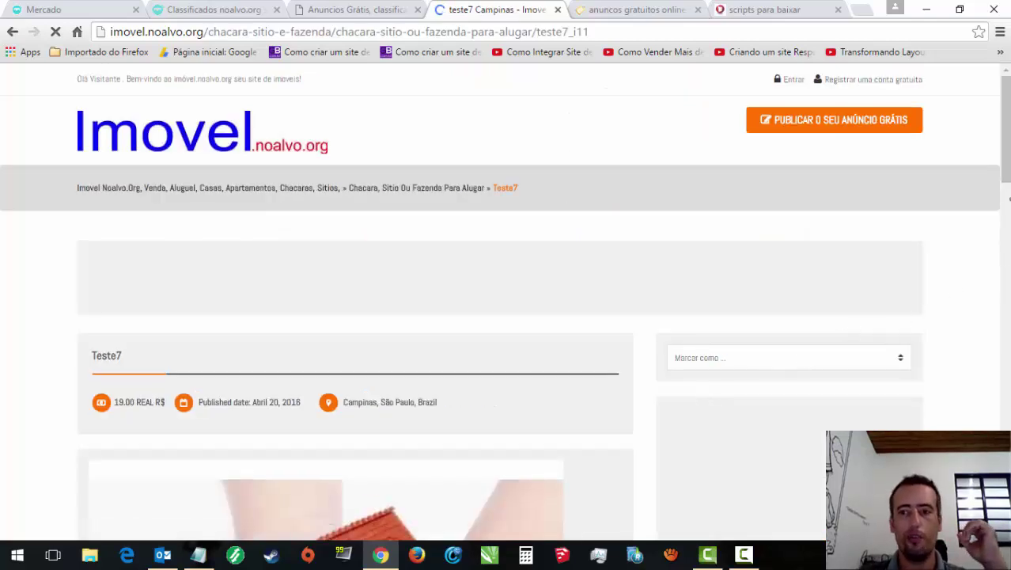
{"action": "scroll", "coordinate": [1008, 239], "scroll_direction": "down", "scroll_amount": 3}
{"action": "scroll", "coordinate": [506, 300], "scroll_direction": "down", "scroll_amount": 1}
{"action": "scroll", "coordinate": [506, 301], "scroll_direction": "up", "scroll_amount": 1}
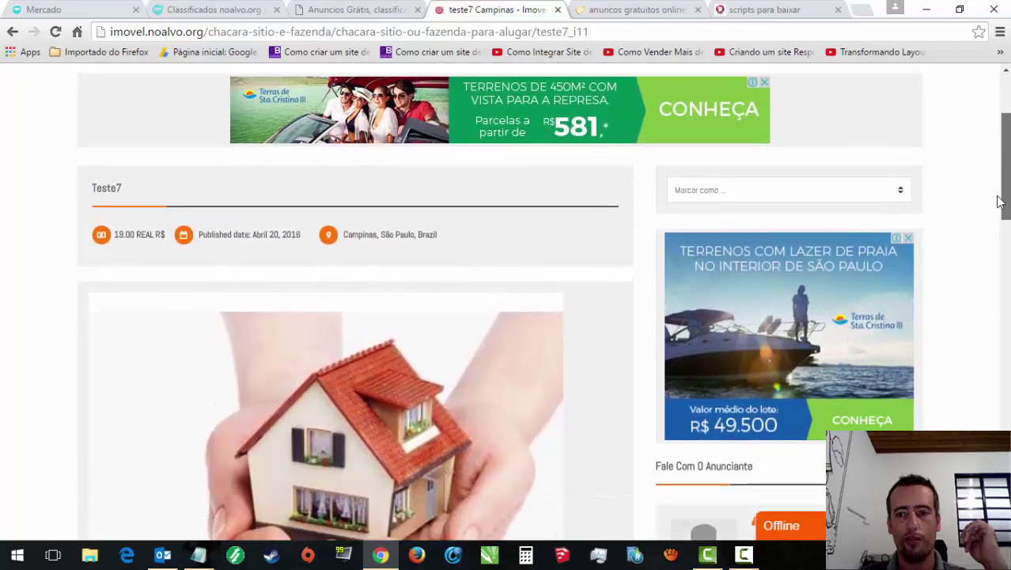
{"action": "scroll", "coordinate": [1005, 206], "scroll_direction": "down", "scroll_amount": 3}
{"action": "scroll", "coordinate": [284, 234], "scroll_direction": "down", "scroll_amount": 1}
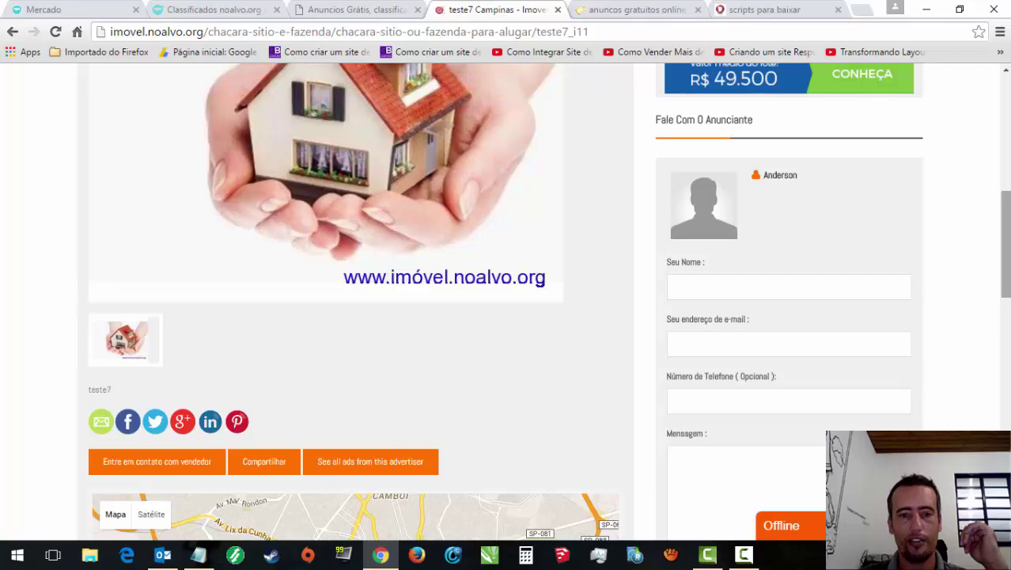
{"action": "scroll", "coordinate": [743, 288], "scroll_direction": "down", "scroll_amount": 3}
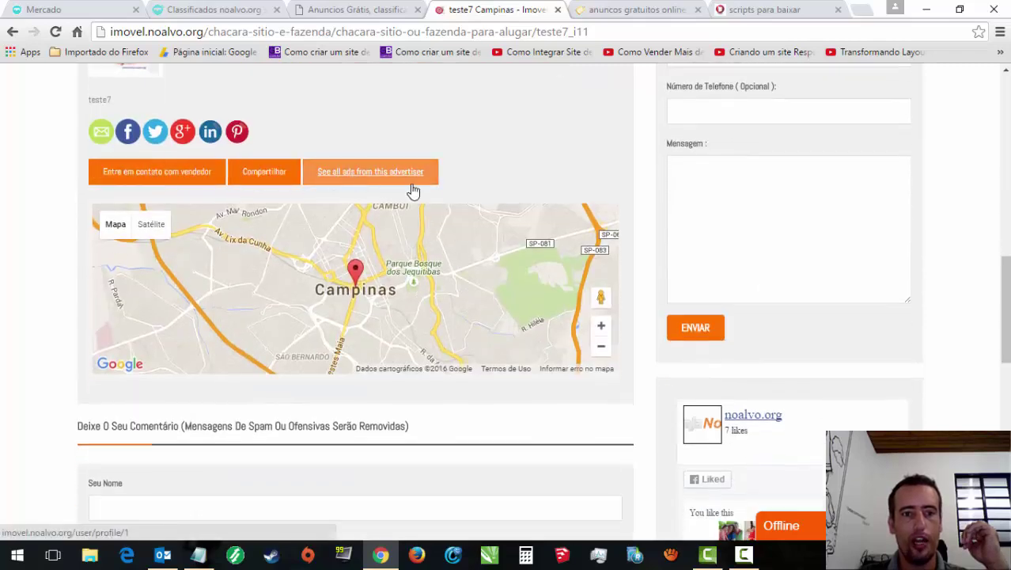
{"action": "scroll", "coordinate": [370, 182], "scroll_direction": "down", "scroll_amount": 7}
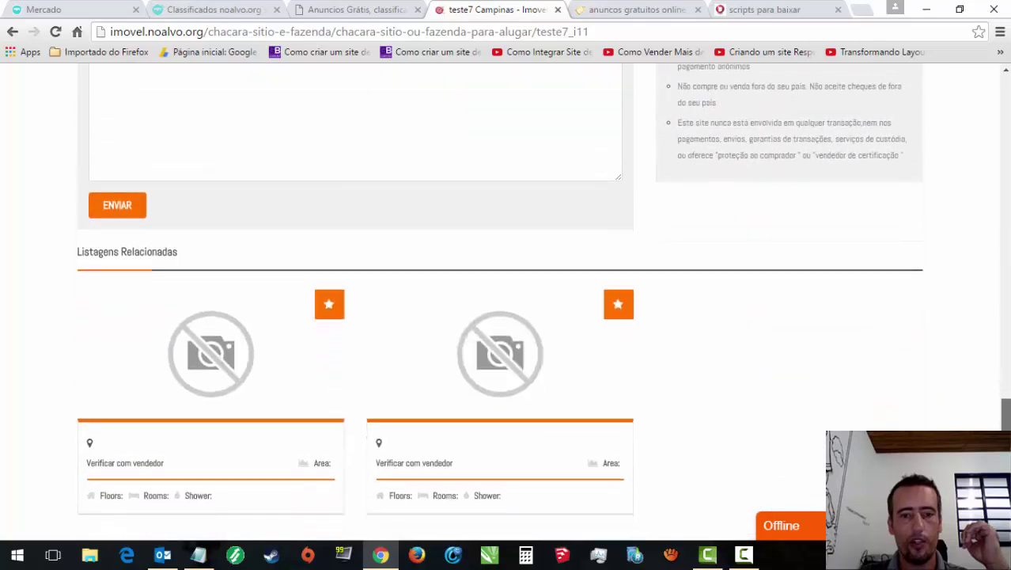
Step: Open and minimize the Offline chat box, then return to the Imovel home page
{"action": "left_click", "coordinate": [781, 524]}
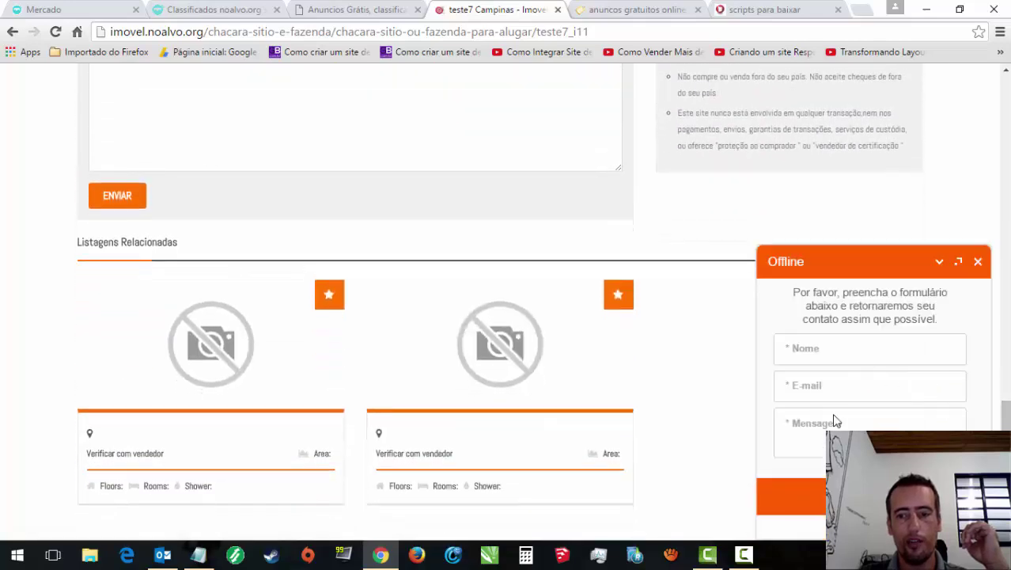
{"action": "left_click", "coordinate": [939, 262]}
{"action": "scroll", "coordinate": [937, 267], "scroll_direction": "down", "scroll_amount": 2}
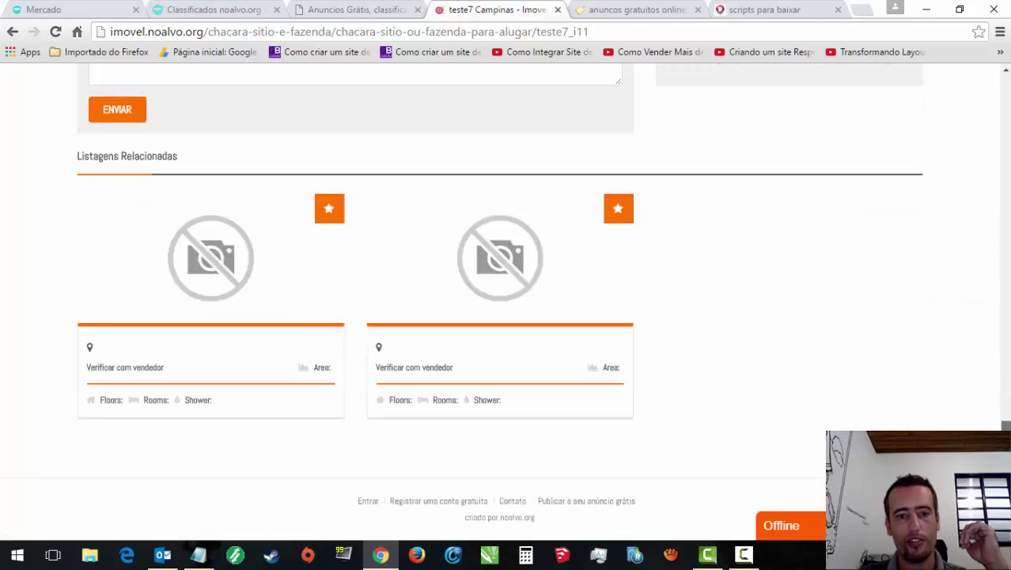
{"action": "scroll", "coordinate": [196, 203], "scroll_direction": "up", "scroll_amount": 15}
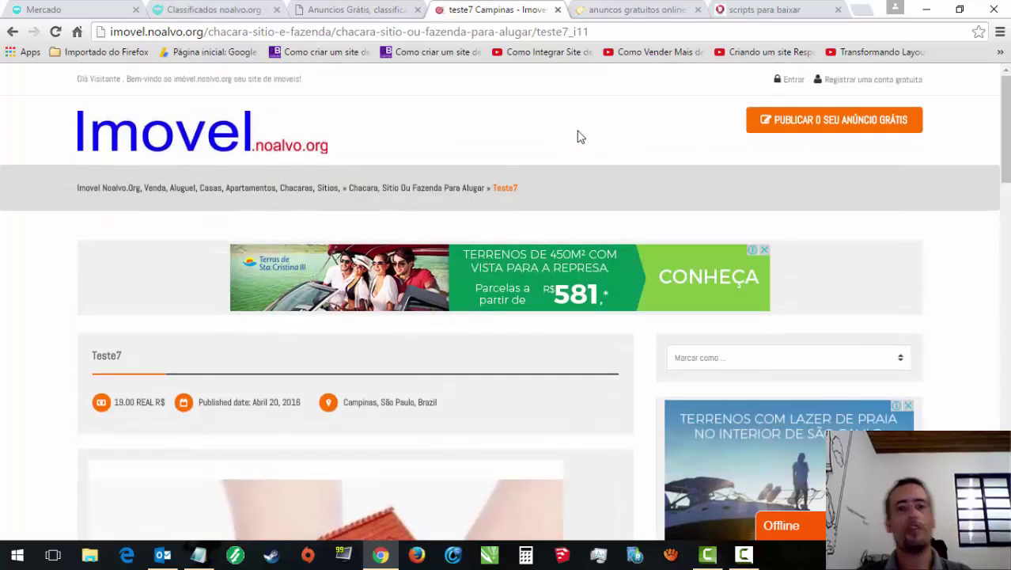
{"action": "left_click", "coordinate": [108, 157]}
{"action": "left_click", "coordinate": [665, 8]}
Step: Bring up the store's scripts category and highlight the R$9,90 classifieds script price
{"action": "left_click", "coordinate": [758, 16]}
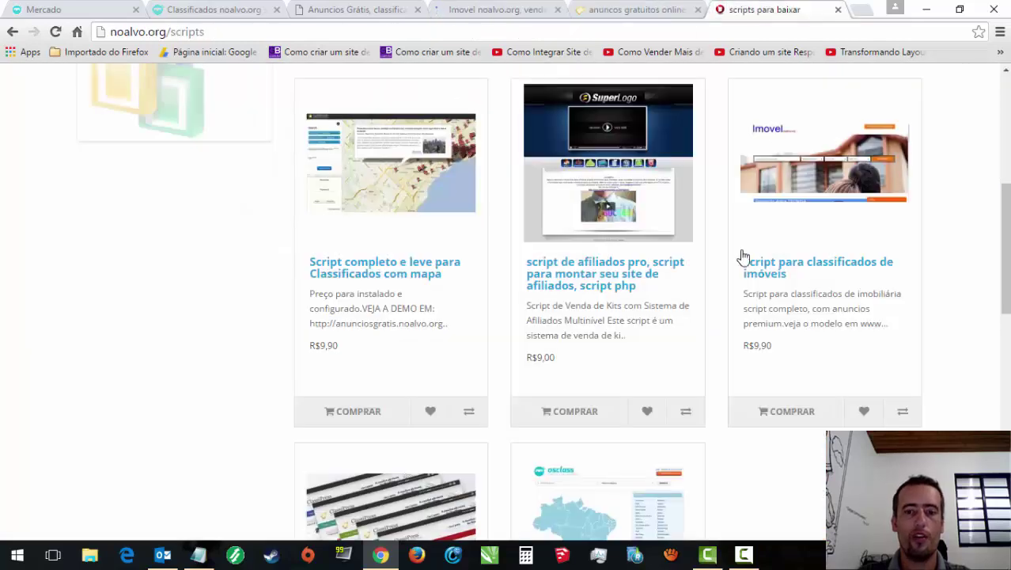
{"action": "scroll", "coordinate": [817, 286], "scroll_direction": "down", "scroll_amount": 3}
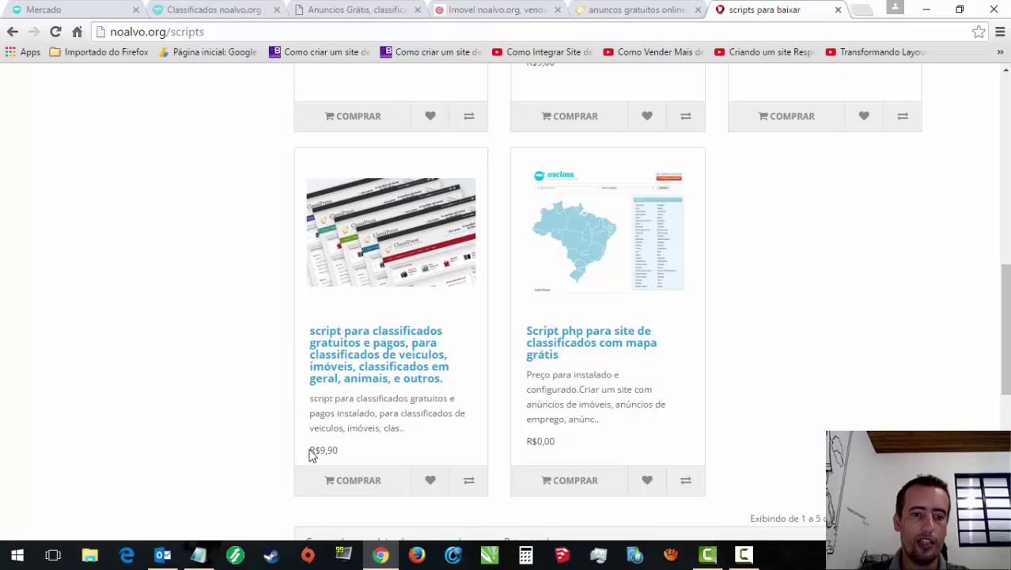
{"action": "left_click_drag", "start_coordinate": [311, 453], "coordinate": [338, 451]}
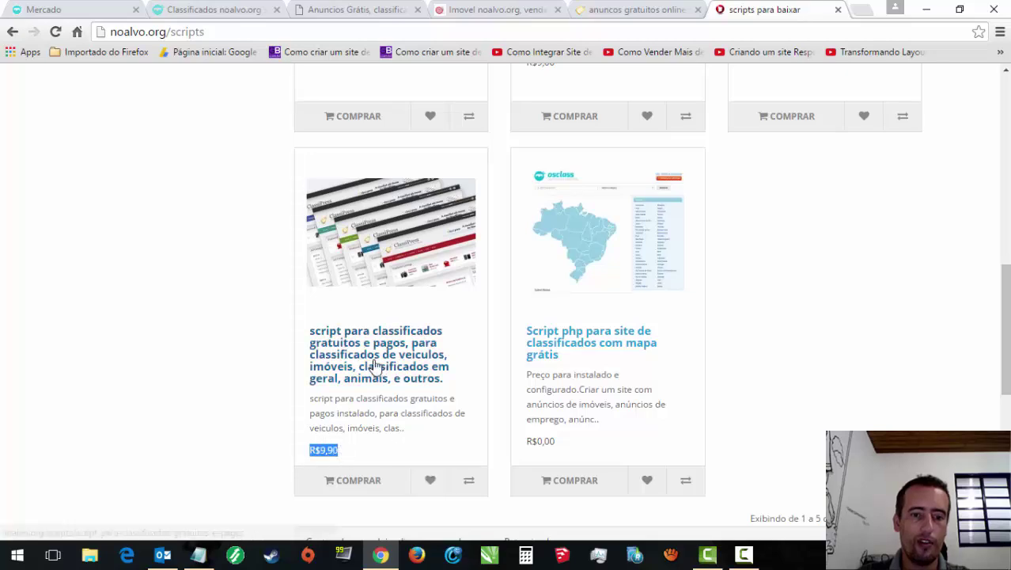
Step: Glance at the anuncios.noalvo.org tab, then return and scroll the five scripts products
{"action": "left_click", "coordinate": [637, 10]}
{"action": "left_click_drag", "start_coordinate": [1007, 126], "coordinate": [1006, 345]}
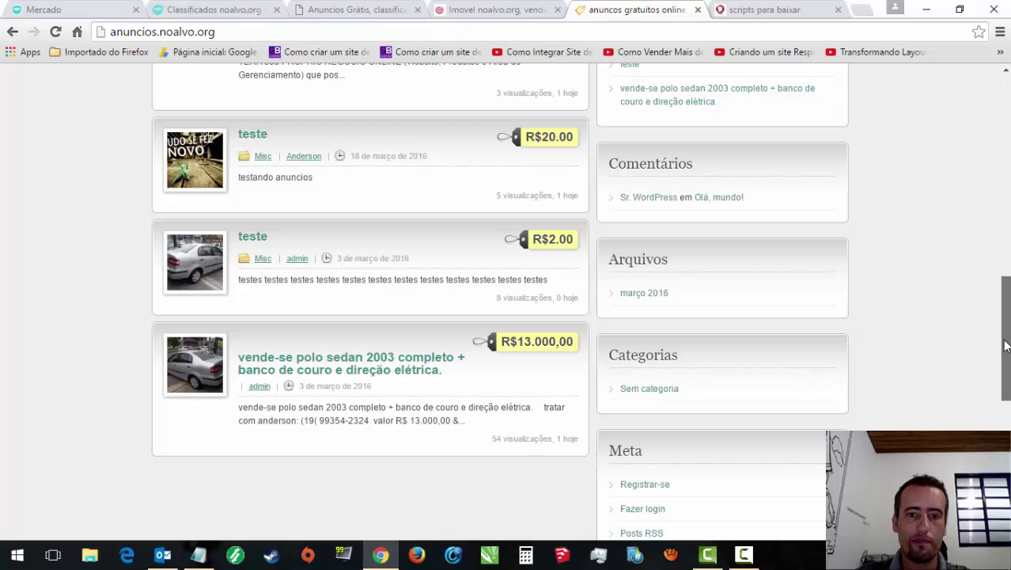
{"action": "left_click_drag", "start_coordinate": [1005, 351], "coordinate": [688, 127]}
{"action": "left_click", "coordinate": [822, 11]}
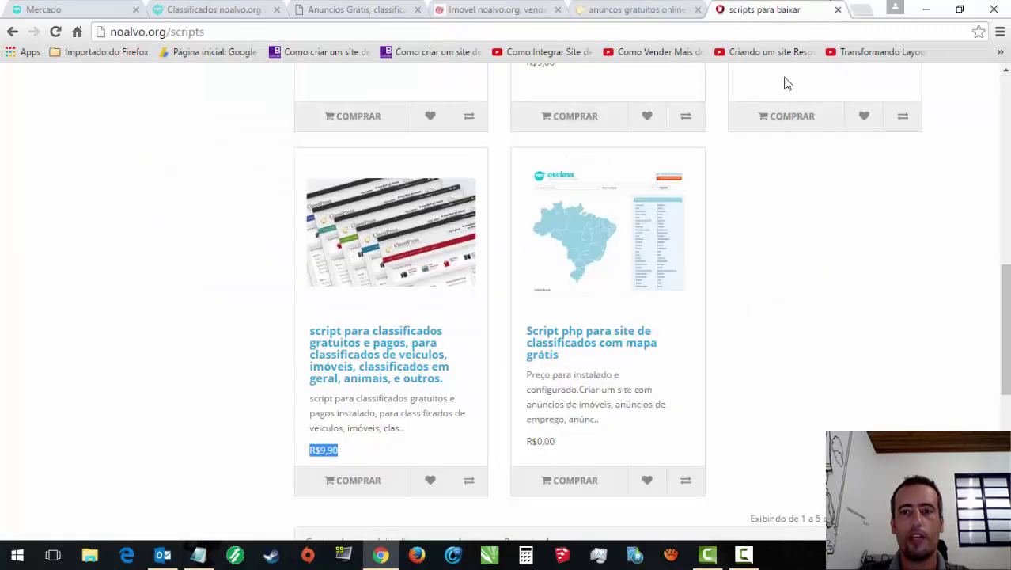
{"action": "scroll", "coordinate": [651, 311], "scroll_direction": "up", "scroll_amount": 2}
{"action": "scroll", "coordinate": [637, 299], "scroll_direction": "down", "scroll_amount": 4}
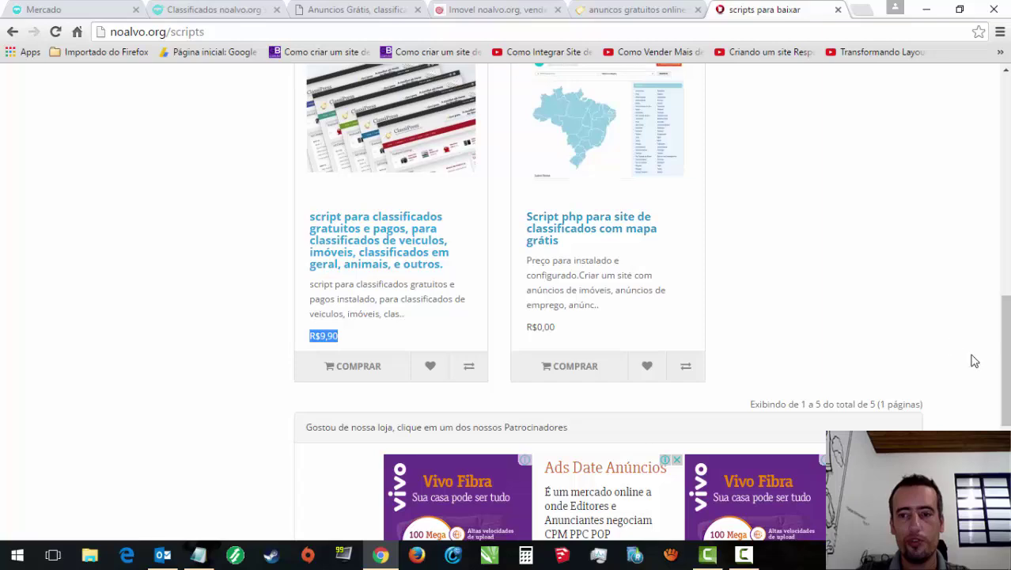
{"action": "scroll", "coordinate": [1003, 356], "scroll_direction": "down", "scroll_amount": 3}
{"action": "scroll", "coordinate": [608, 261], "scroll_direction": "down", "scroll_amount": 1}
{"action": "left_click_drag", "start_coordinate": [1004, 408], "coordinate": [1005, 94]}
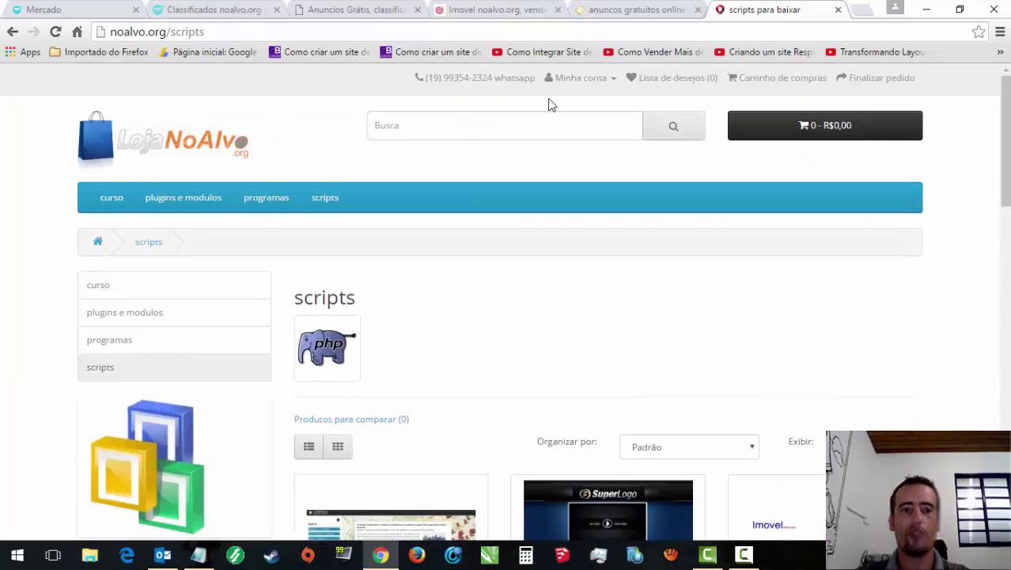
Step: Close the store scripts, anuncios, Imovel and Anúncios Grátis tabs, keeping Classificados open
{"action": "left_click", "coordinate": [837, 10]}
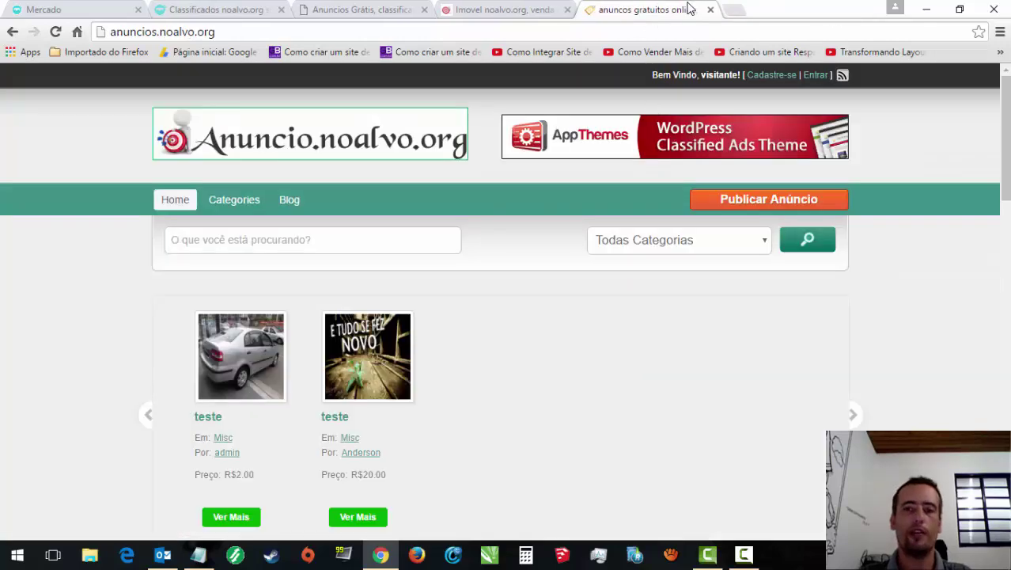
{"action": "left_click", "coordinate": [697, 9]}
{"action": "left_click", "coordinate": [568, 10]}
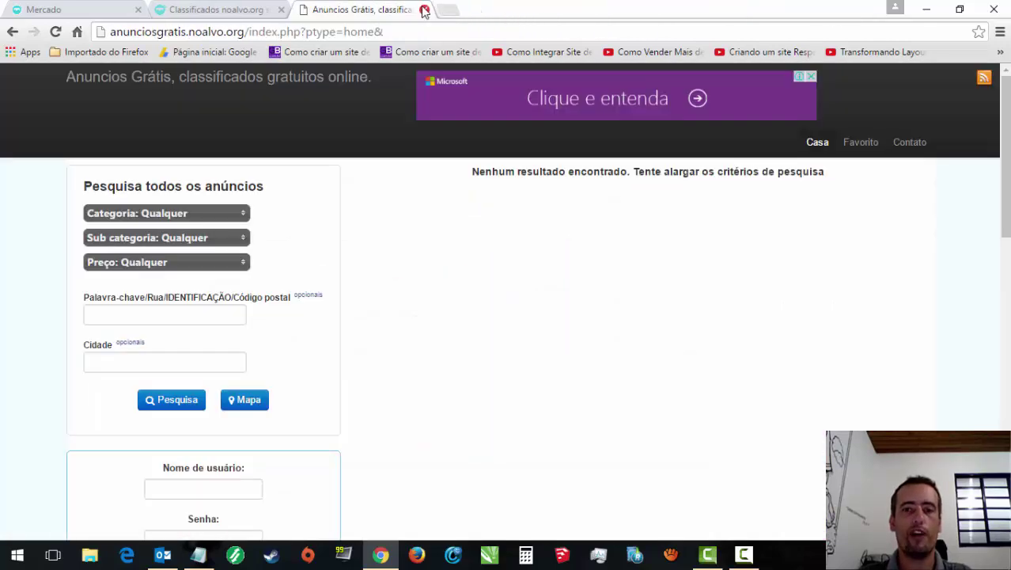
{"action": "left_click_drag", "start_coordinate": [1005, 158], "coordinate": [1005, 158]}
{"action": "scroll", "coordinate": [411, 233], "scroll_direction": "down", "scroll_amount": 1}
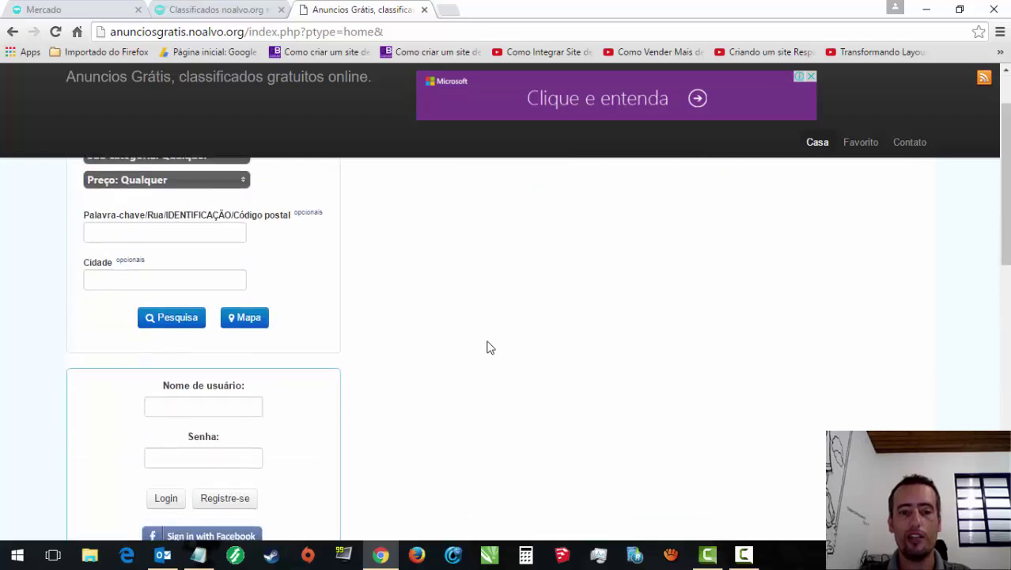
{"action": "scroll", "coordinate": [577, 281], "scroll_direction": "up", "scroll_amount": 1}
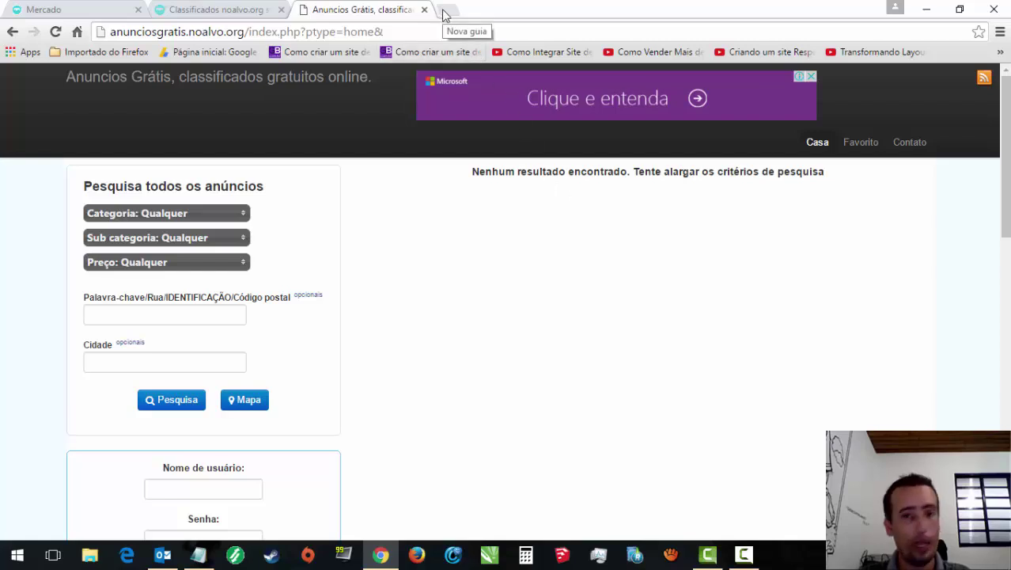
{"action": "left_click", "coordinate": [182, 8]}
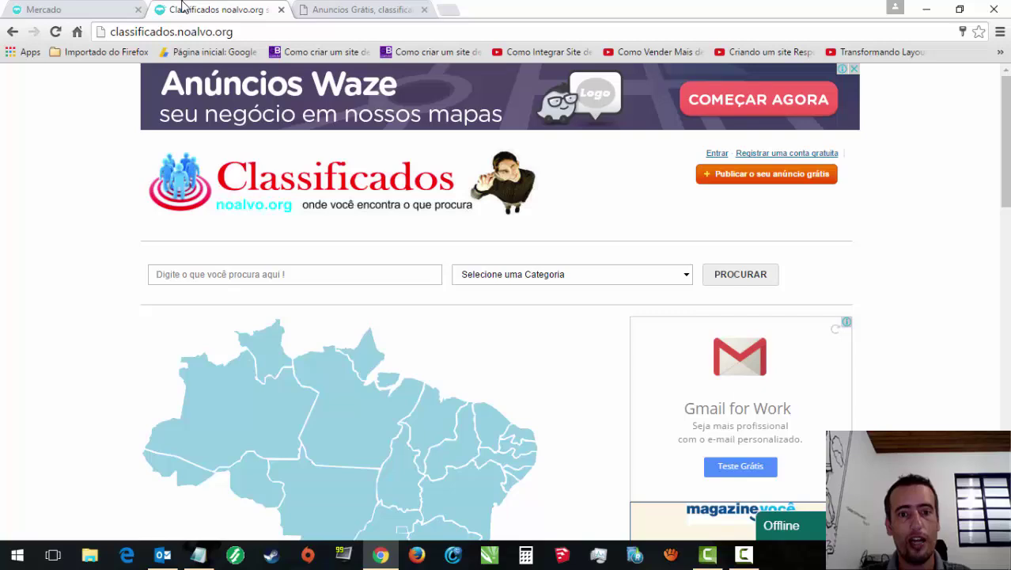
{"action": "left_click", "coordinate": [356, 8]}
{"action": "left_click", "coordinate": [424, 9]}
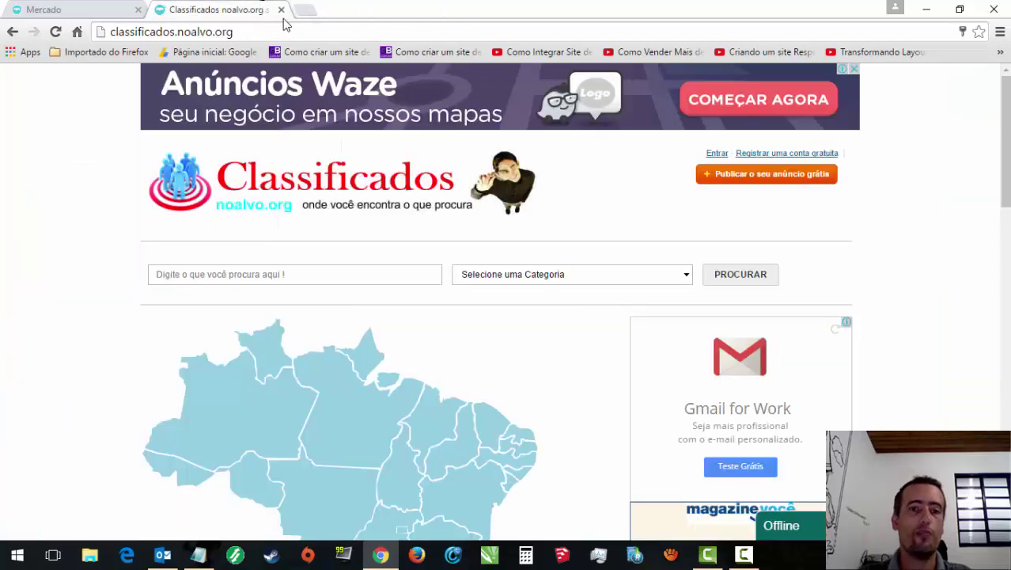
Step: Open the Classificados site's ANUNCIOS page from the footer
{"action": "left_click_drag", "start_coordinate": [1005, 142], "coordinate": [1004, 408]}
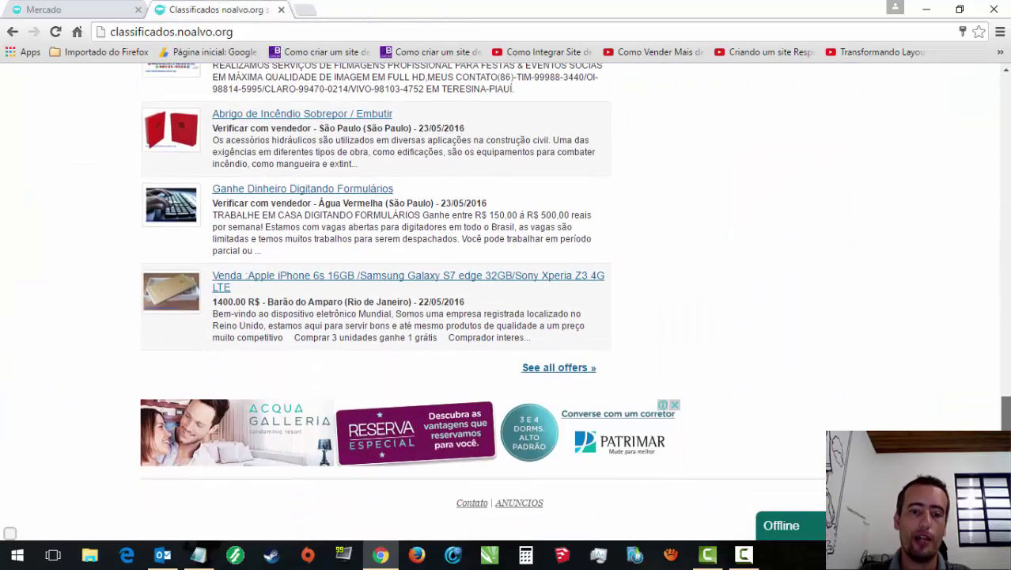
{"action": "left_click", "coordinate": [532, 502]}
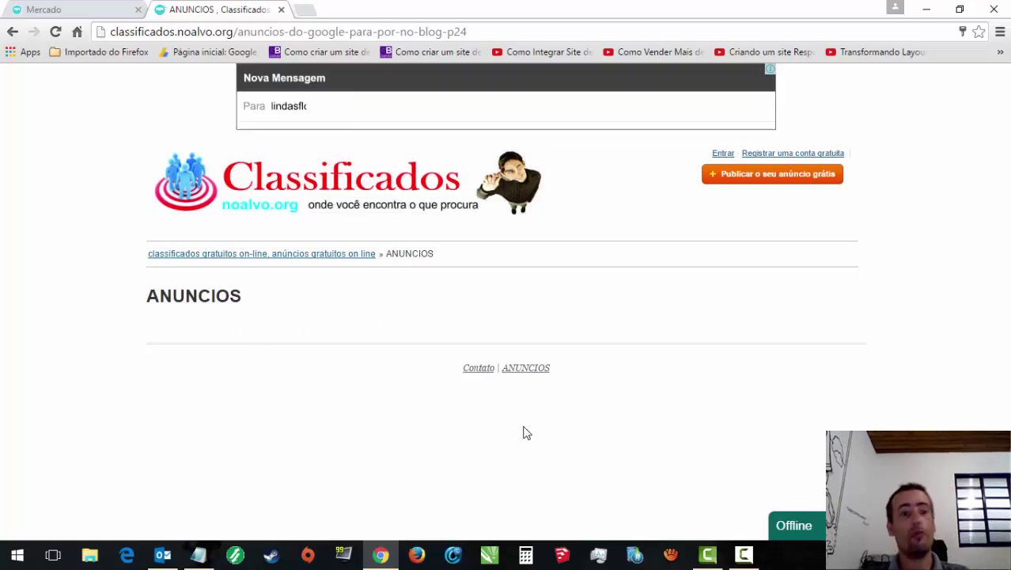
{"action": "left_click", "coordinate": [40, 9]}
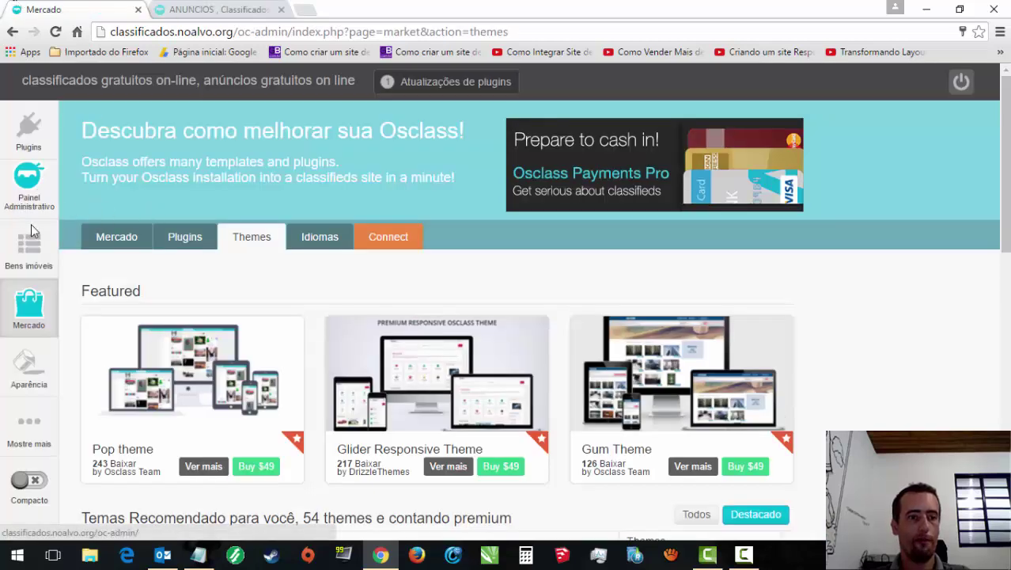
Step: Browse Gerenciar anúncios to locate the three 'Comprar Carteira de Habilitação' rows
{"action": "mouse_move", "coordinate": [30, 246]}
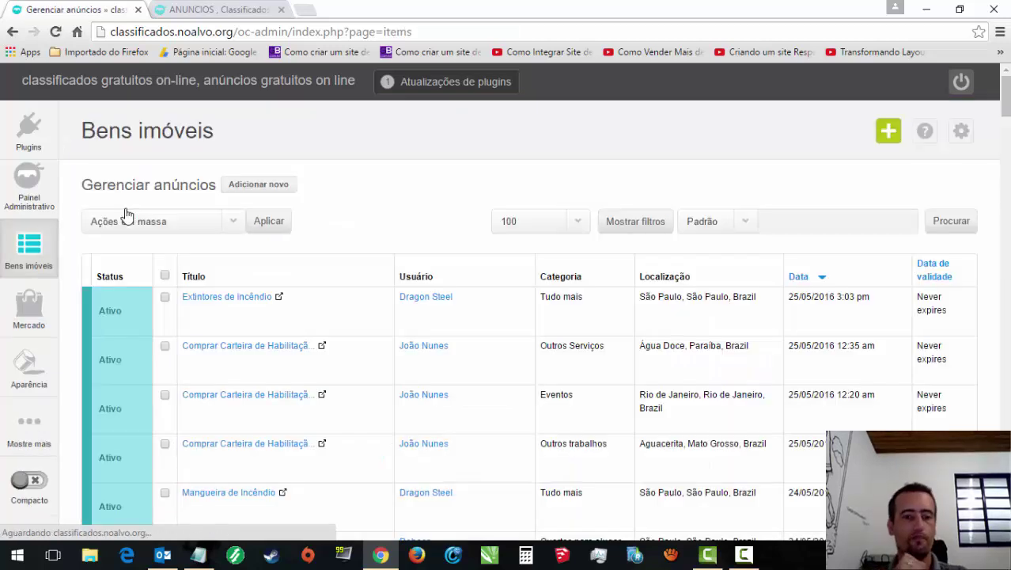
{"action": "mouse_move", "coordinate": [191, 320]}
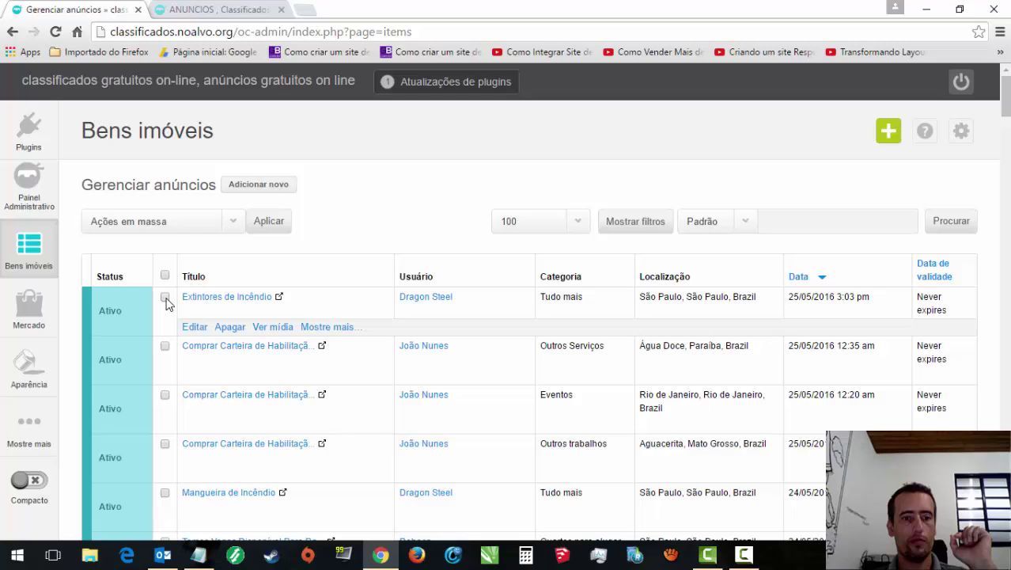
{"action": "scroll", "coordinate": [1005, 103], "scroll_direction": "down", "scroll_amount": 3}
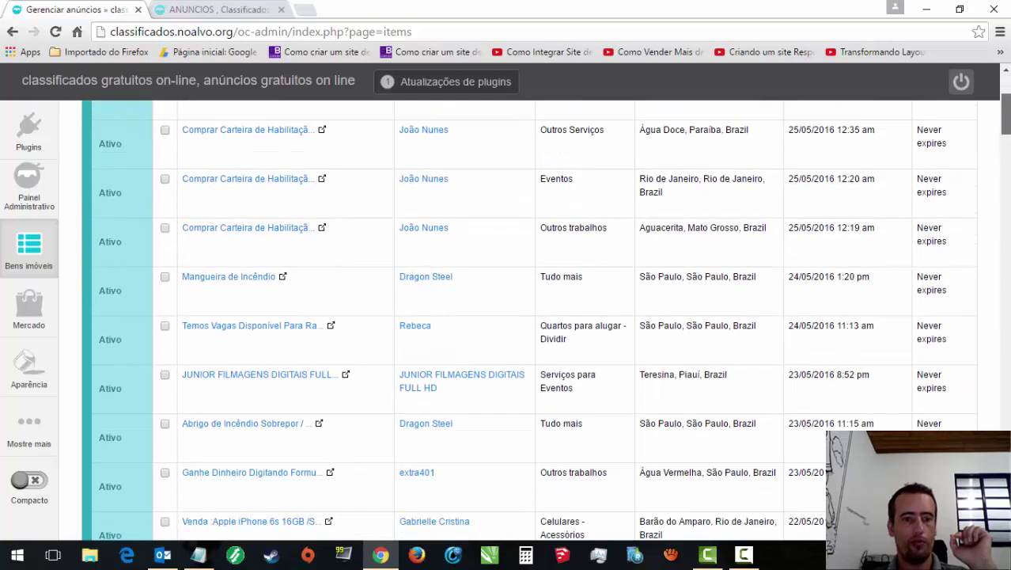
{"action": "left_click_drag", "start_coordinate": [1008, 113], "coordinate": [1008, 148]}
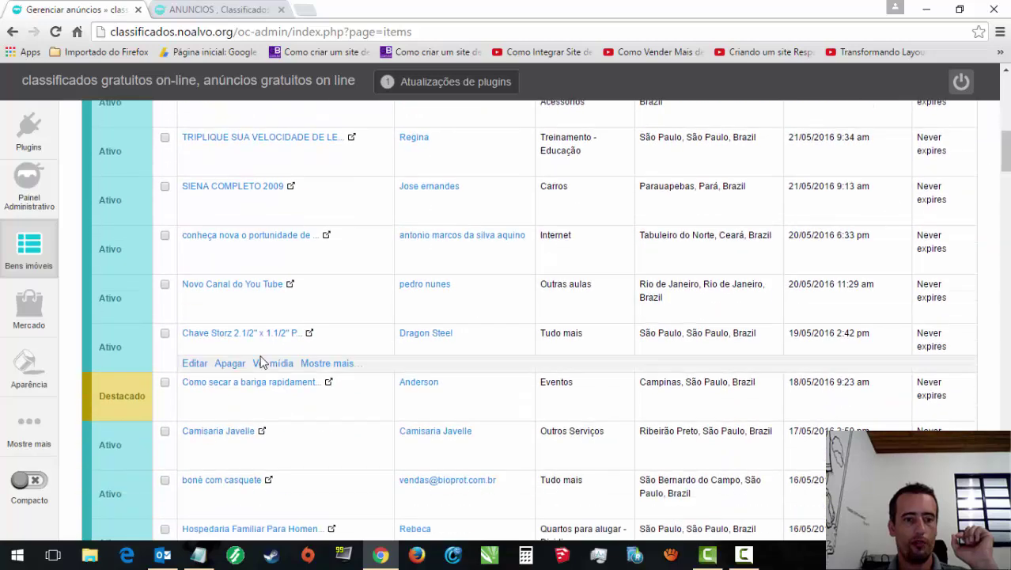
{"action": "mouse_move", "coordinate": [231, 384]}
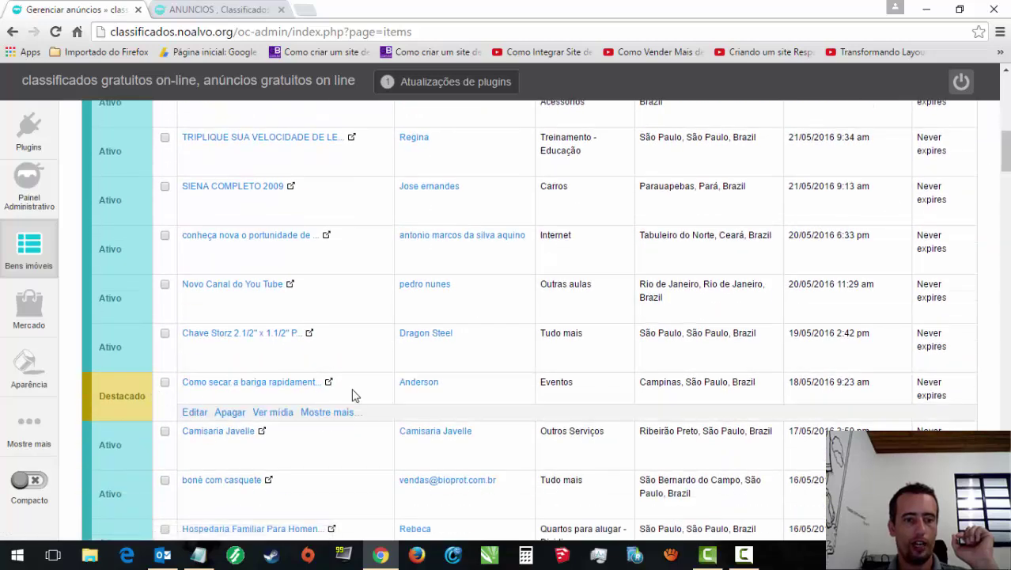
{"action": "left_click_drag", "start_coordinate": [1006, 152], "coordinate": [1006, 99]}
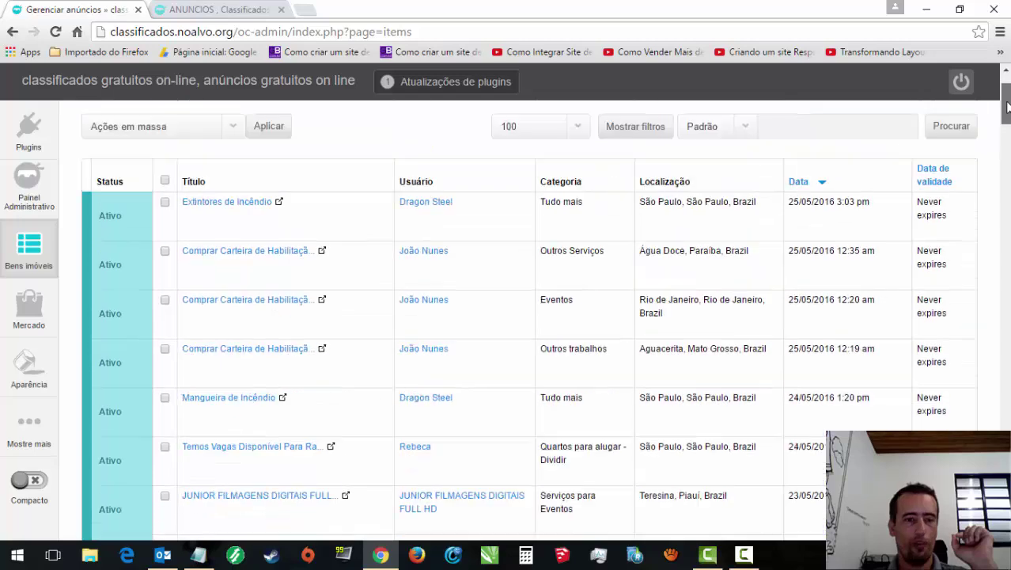
{"action": "mouse_move", "coordinate": [192, 284]}
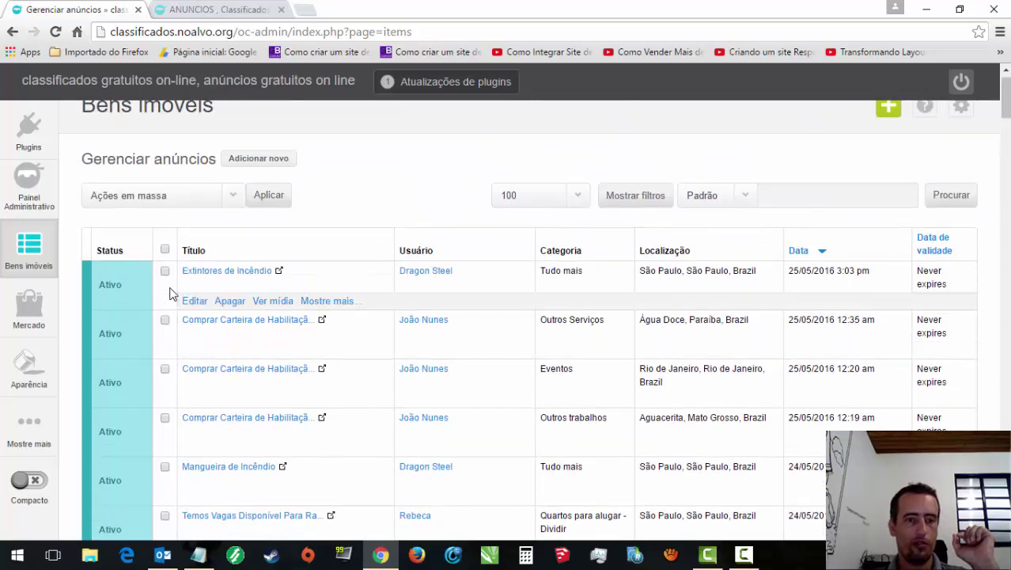
{"action": "mouse_move", "coordinate": [284, 329]}
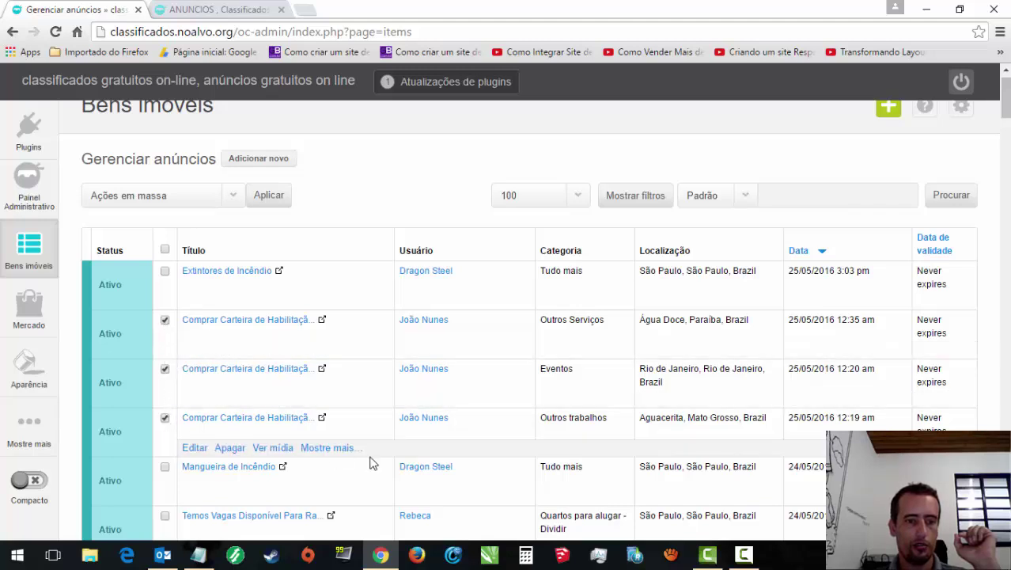
Step: Bulk-delete the checked 'Comprar Carteira de Habilitação' listings with the Apagar action
{"action": "left_click", "coordinate": [229, 193]}
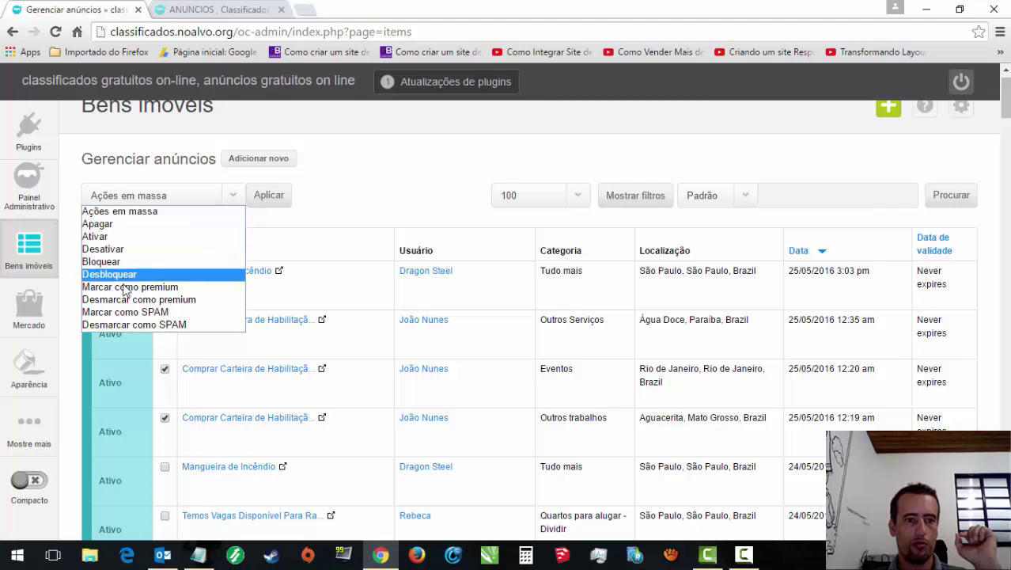
{"action": "left_click", "coordinate": [110, 227]}
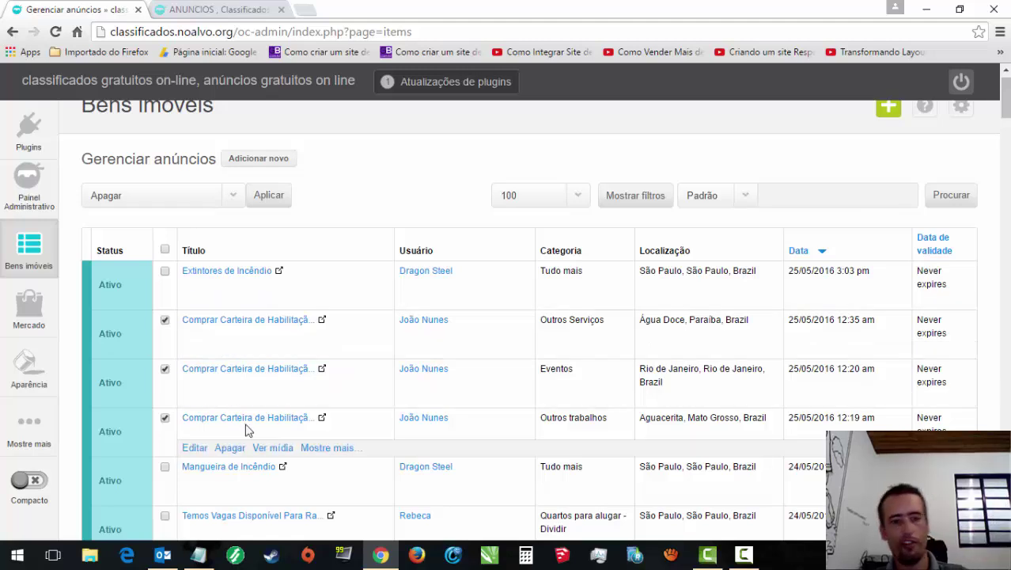
{"action": "left_click", "coordinate": [269, 203]}
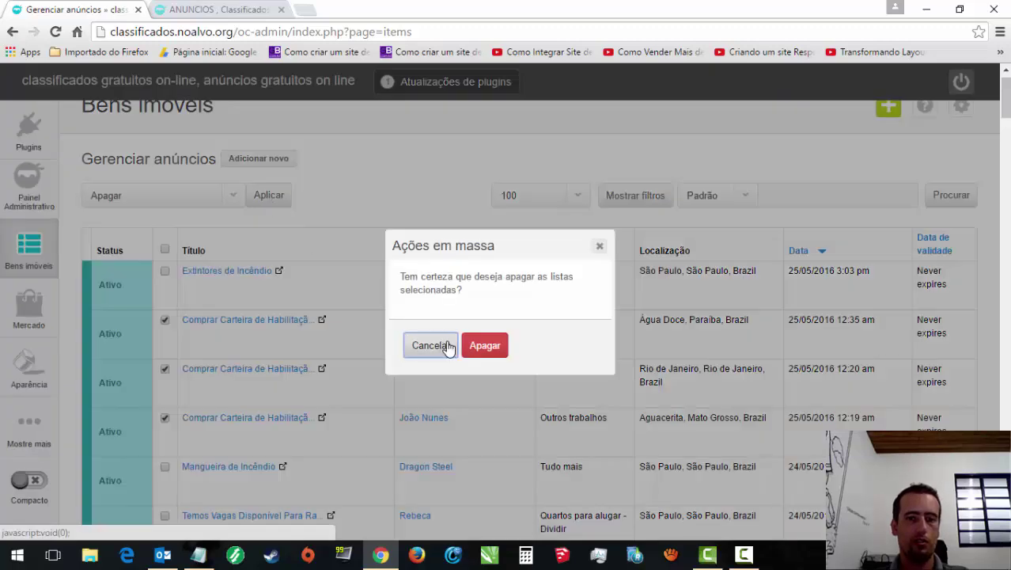
{"action": "left_click", "coordinate": [482, 348]}
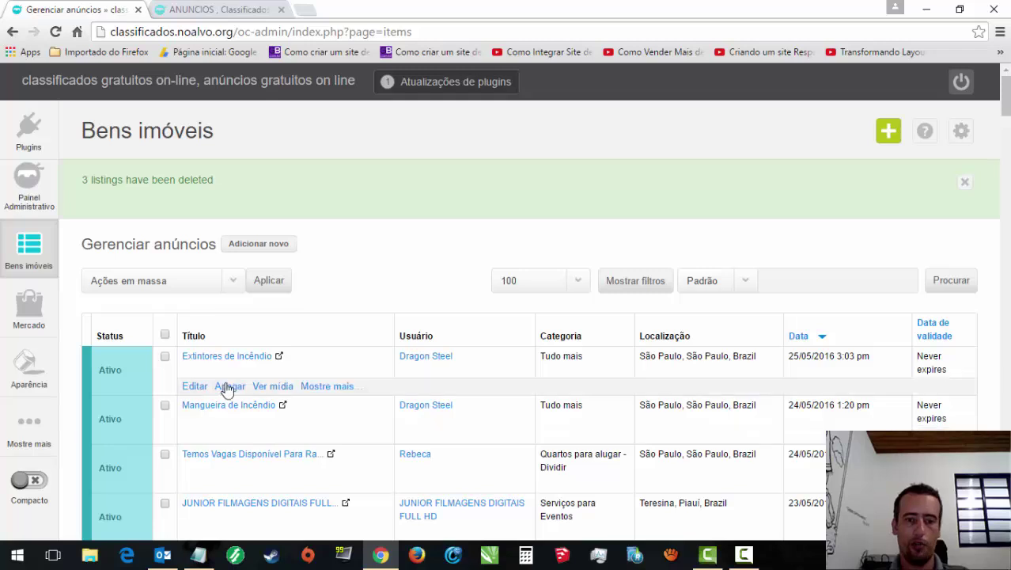
Step: Check the classifieds home page to confirm the spam ads are gone
{"action": "left_click", "coordinate": [216, 9]}
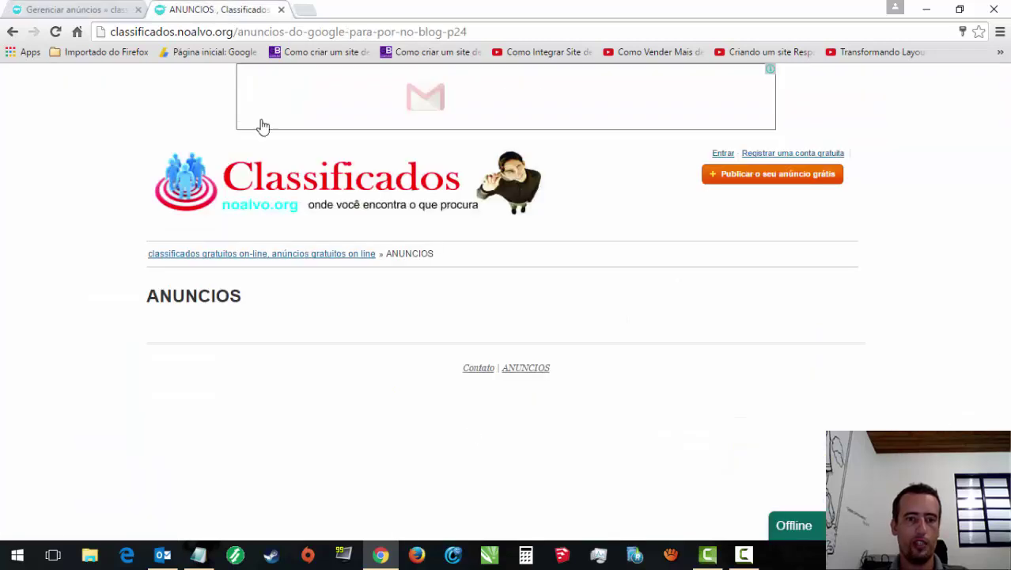
{"action": "left_click", "coordinate": [179, 257]}
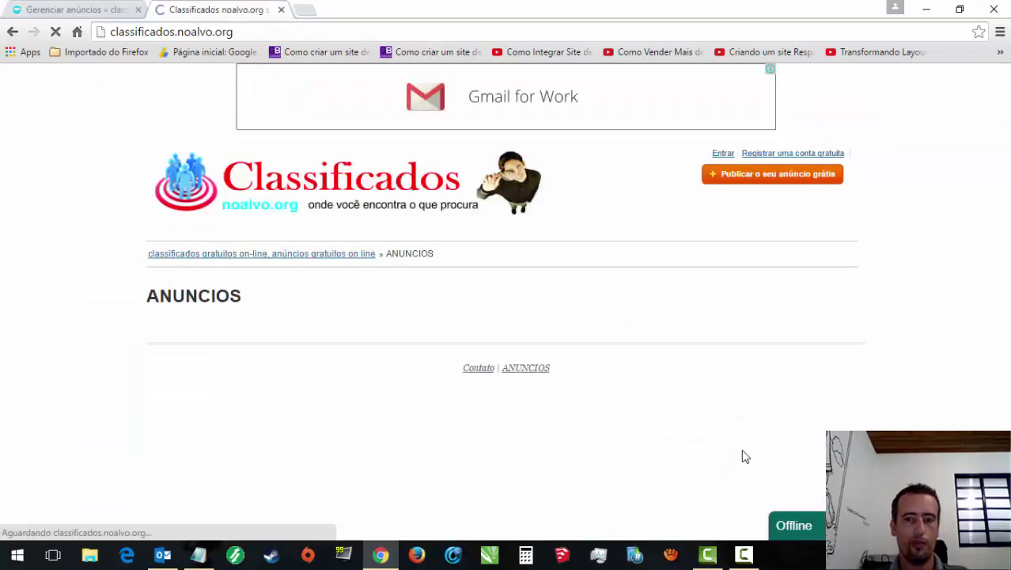
{"action": "left_click_drag", "start_coordinate": [1006, 166], "coordinate": [1009, 319]}
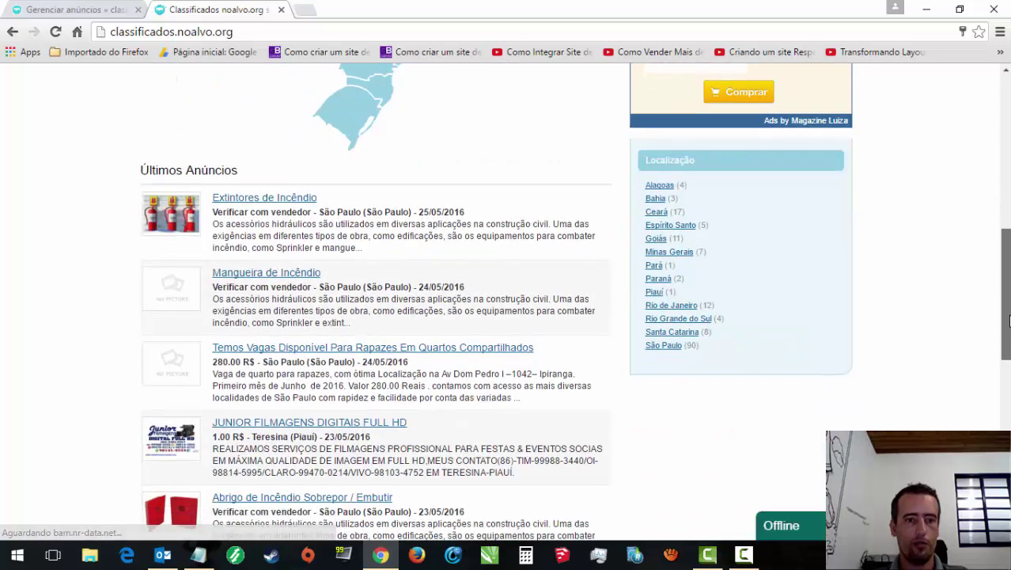
{"action": "left_click", "coordinate": [75, 10]}
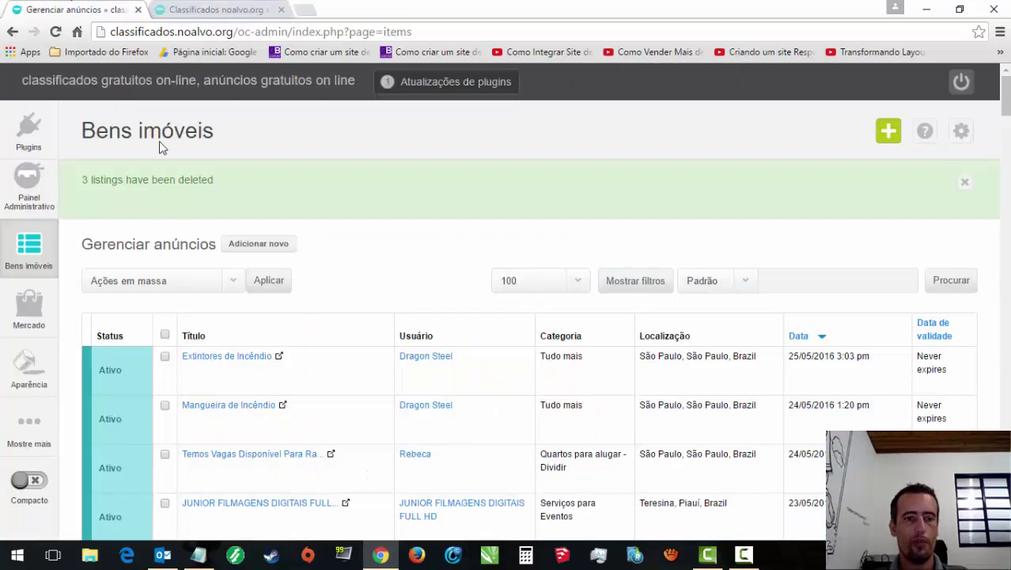
Step: Select the Extintores de Incêndio listing in the listings manager
{"action": "left_click", "coordinate": [165, 357]}
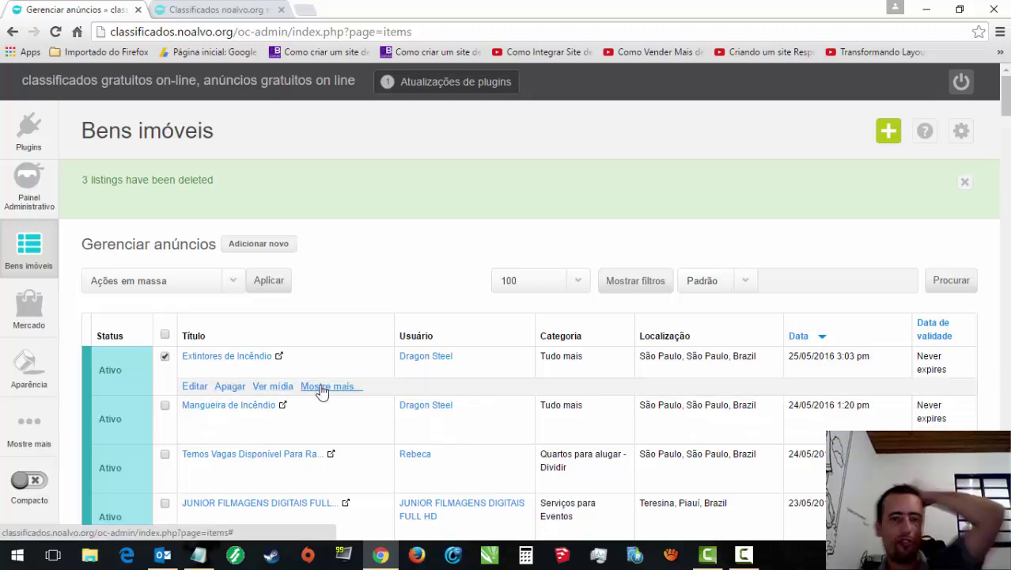
{"action": "left_click", "coordinate": [213, 10]}
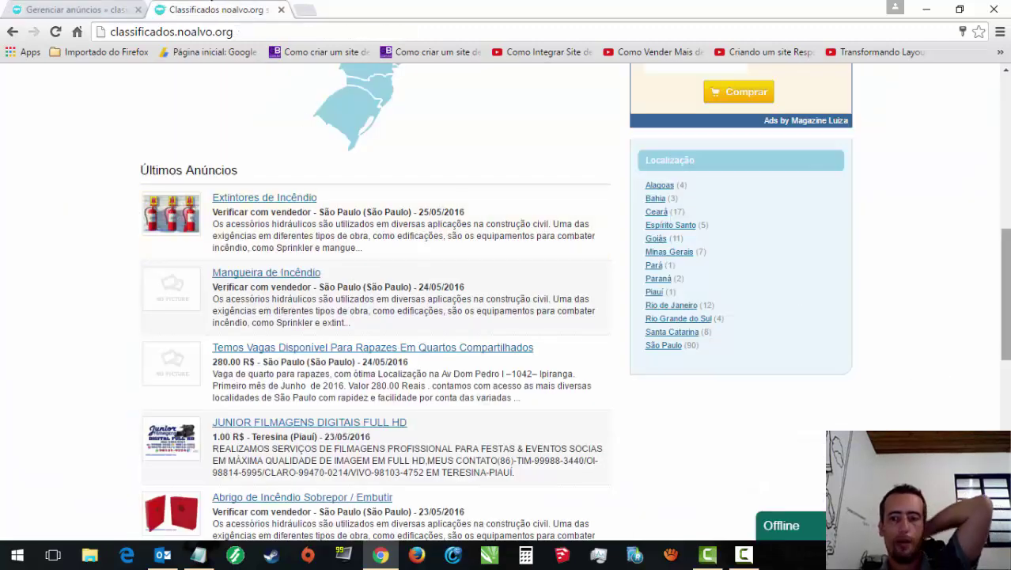
{"action": "scroll", "coordinate": [506, 301], "scroll_direction": "down", "scroll_amount": 10}
{"action": "scroll", "coordinate": [506, 300], "scroll_direction": "up", "scroll_amount": 20}
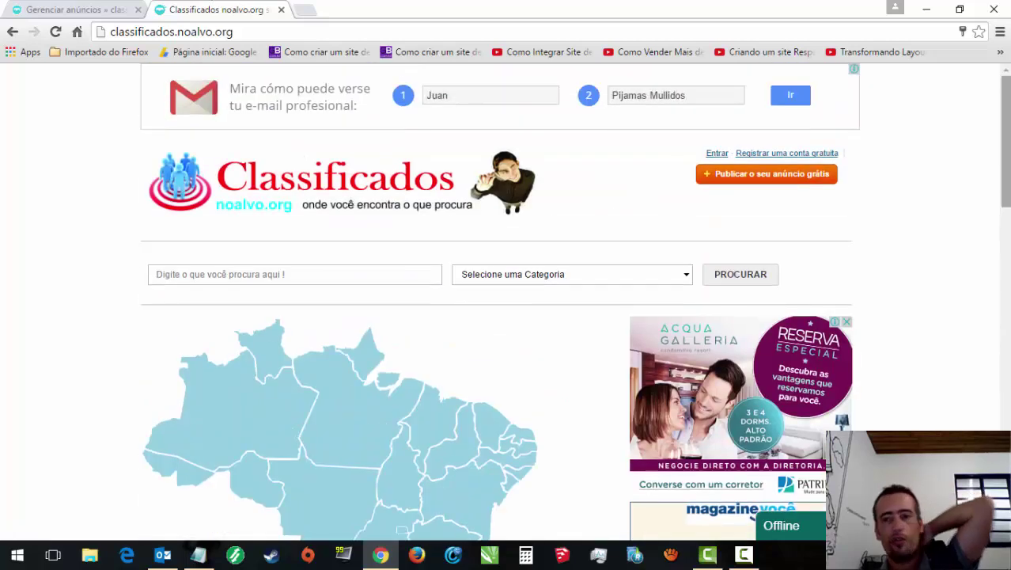
{"action": "left_click", "coordinate": [75, 9]}
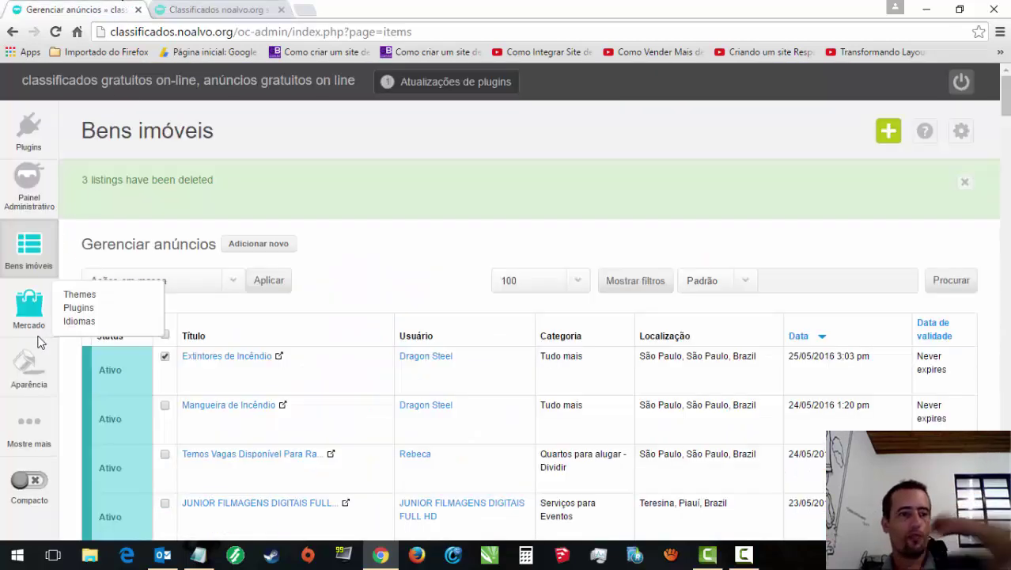
{"action": "mouse_move", "coordinate": [32, 374]}
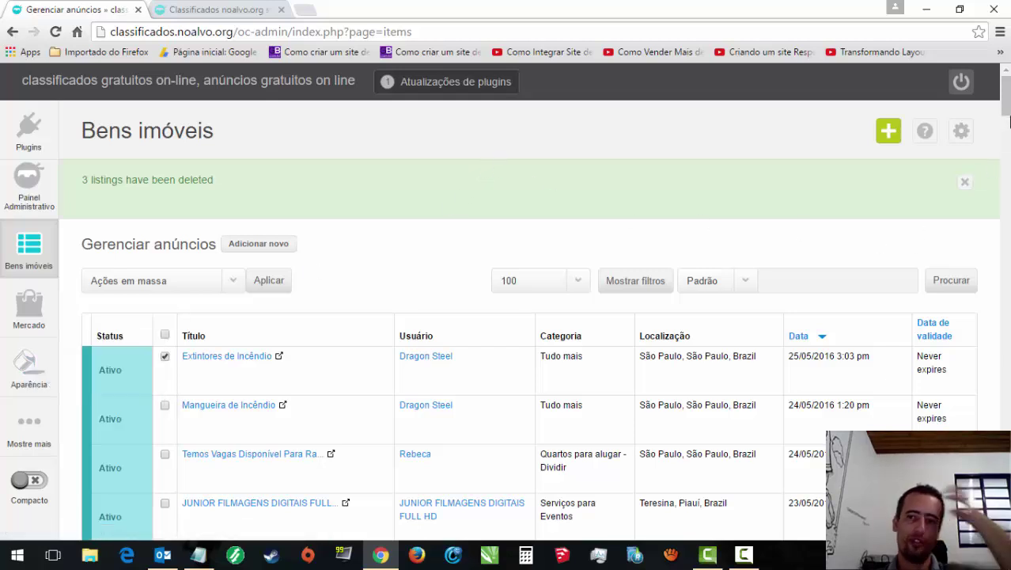
{"action": "left_click_drag", "start_coordinate": [1007, 111], "coordinate": [1006, 116]}
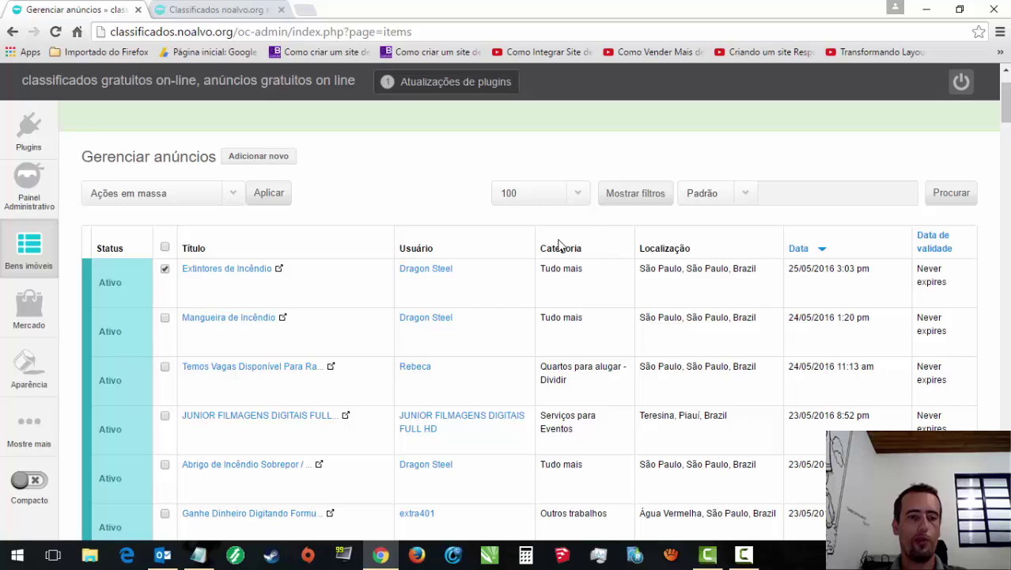
{"action": "mouse_move", "coordinate": [267, 291]}
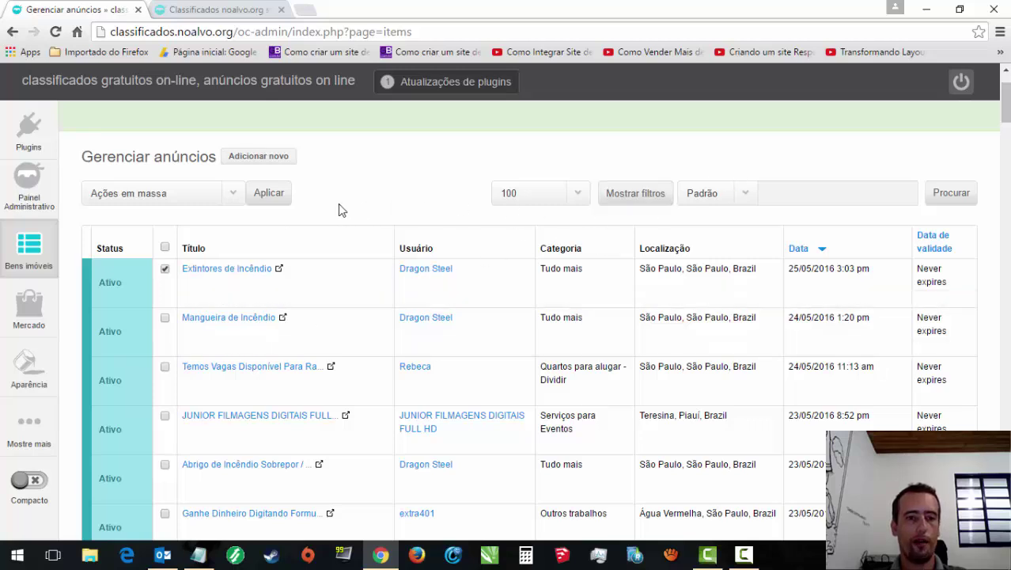
Step: Apply and confirm the 'Marcar como premium' bulk action on it
{"action": "left_click", "coordinate": [229, 193]}
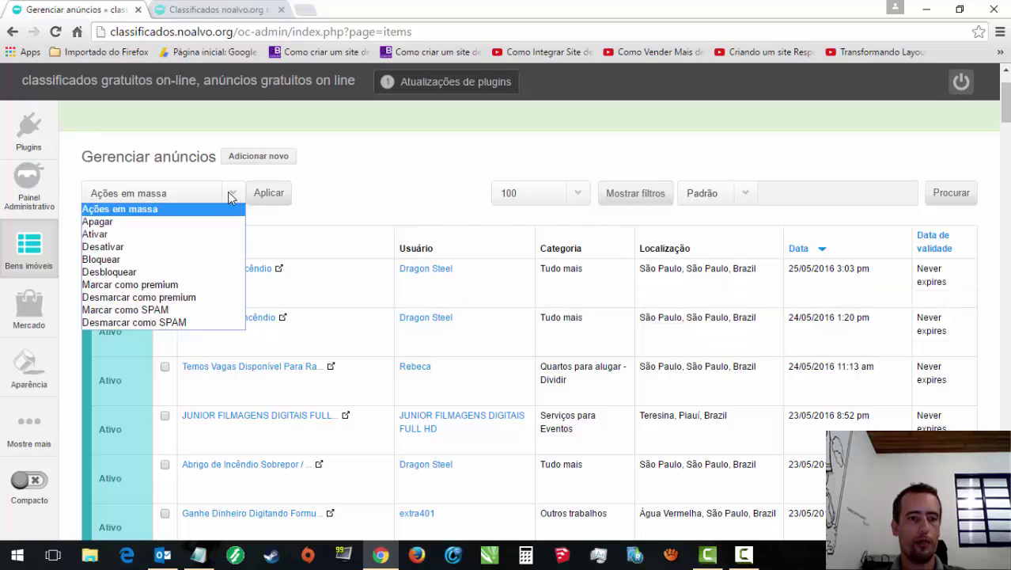
{"action": "left_click", "coordinate": [177, 285]}
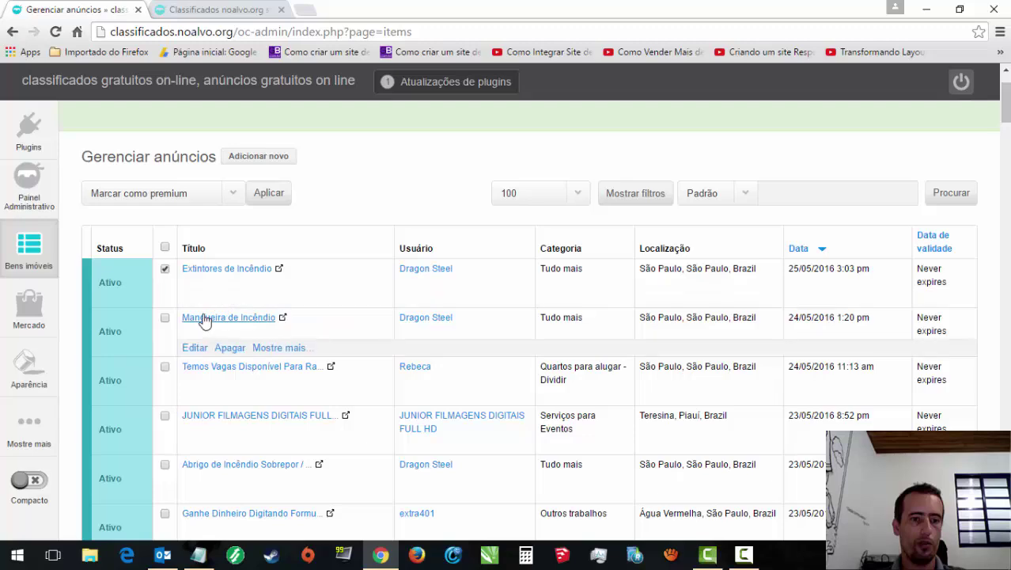
{"action": "left_click", "coordinate": [269, 192]}
{"action": "left_click", "coordinate": [518, 345]}
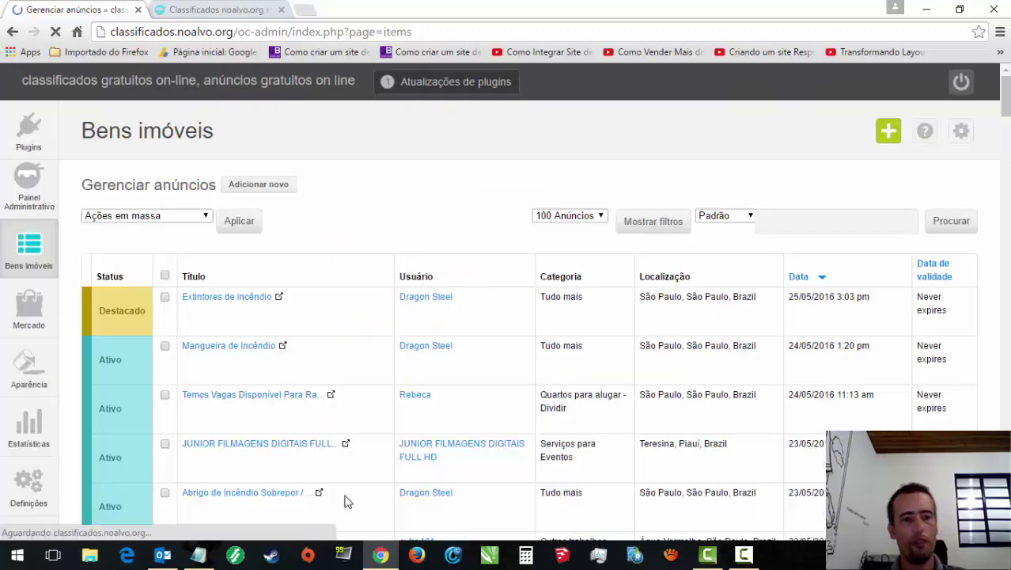
Step: Reload the public home page to view the updated latest ads
{"action": "left_click", "coordinate": [203, 9]}
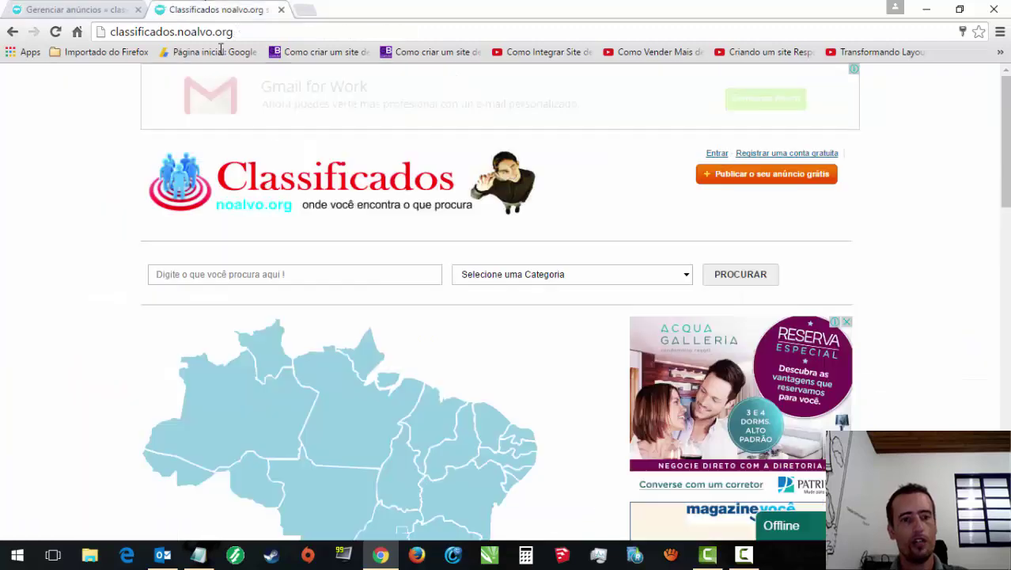
{"action": "scroll", "coordinate": [606, 86], "scroll_direction": "down", "scroll_amount": 5}
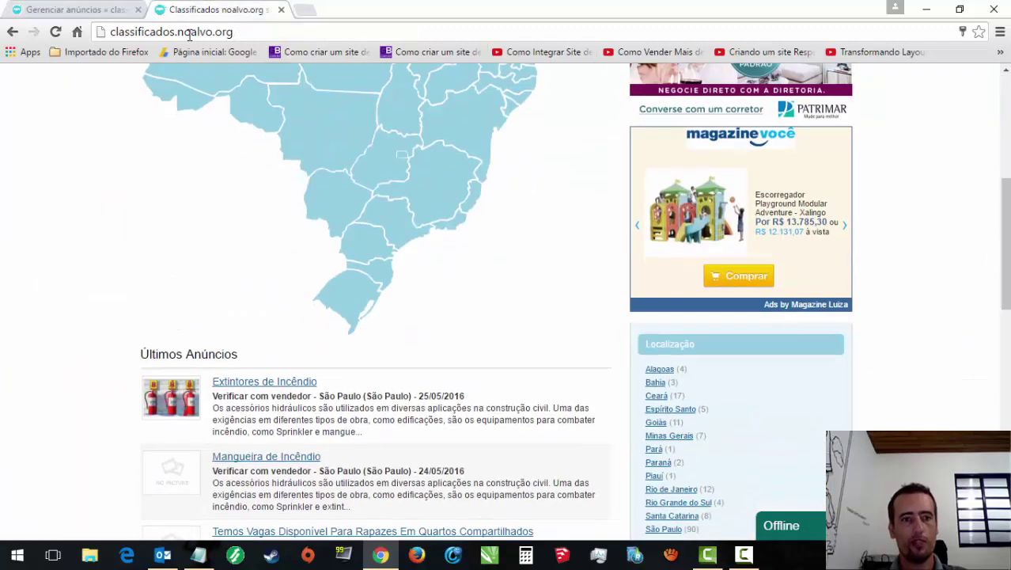
{"action": "left_click", "coordinate": [56, 31]}
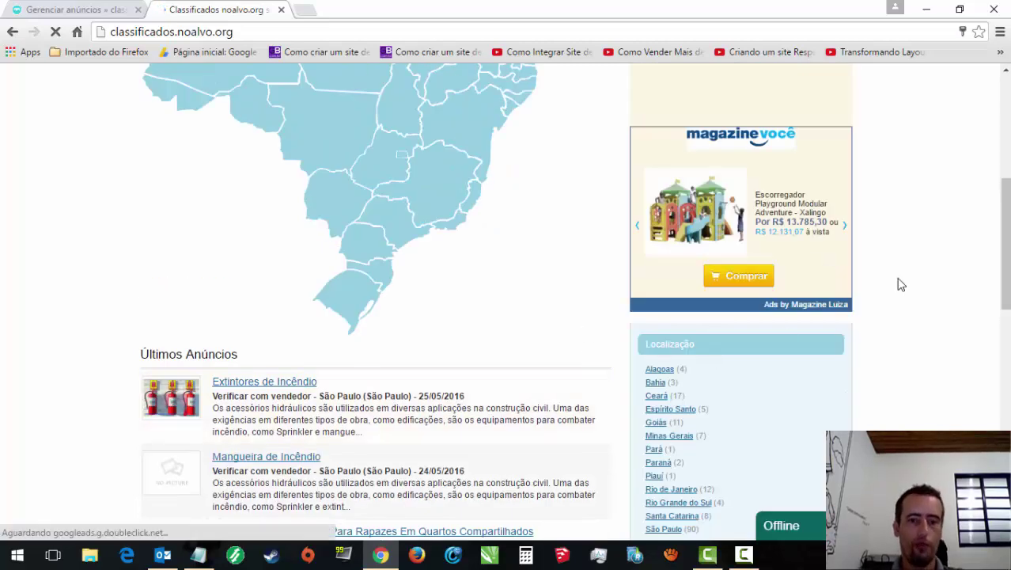
{"action": "scroll", "coordinate": [993, 223], "scroll_direction": "down", "scroll_amount": 3}
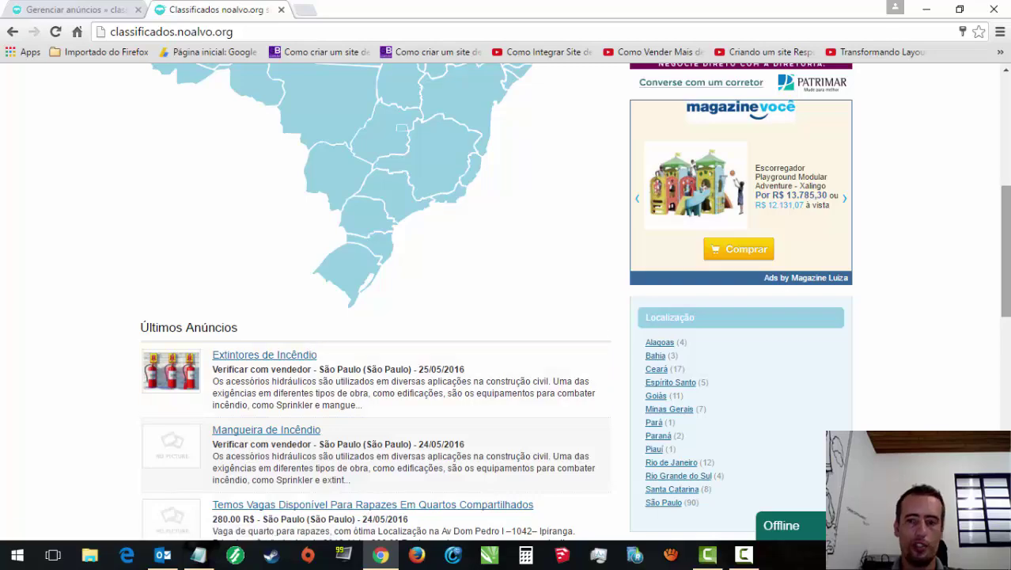
{"action": "left_click_drag", "start_coordinate": [1005, 217], "coordinate": [1000, 128]}
Step: Search the site for 'extintor' and review the Sponsored Extintores de Incêndio result
{"action": "left_click", "coordinate": [258, 214]}
{"action": "type", "text": "extintor"}
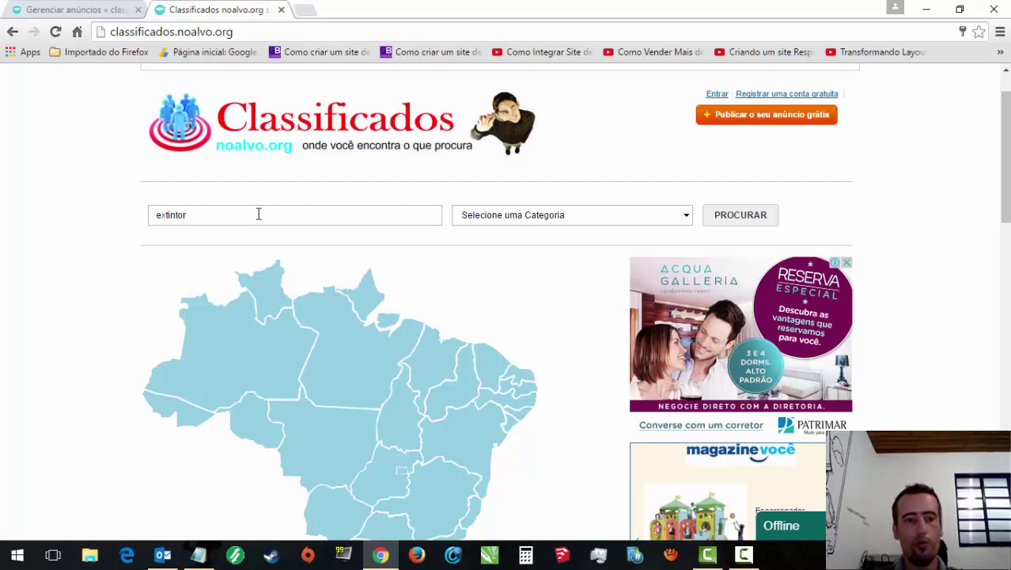
{"action": "key", "text": "Return"}
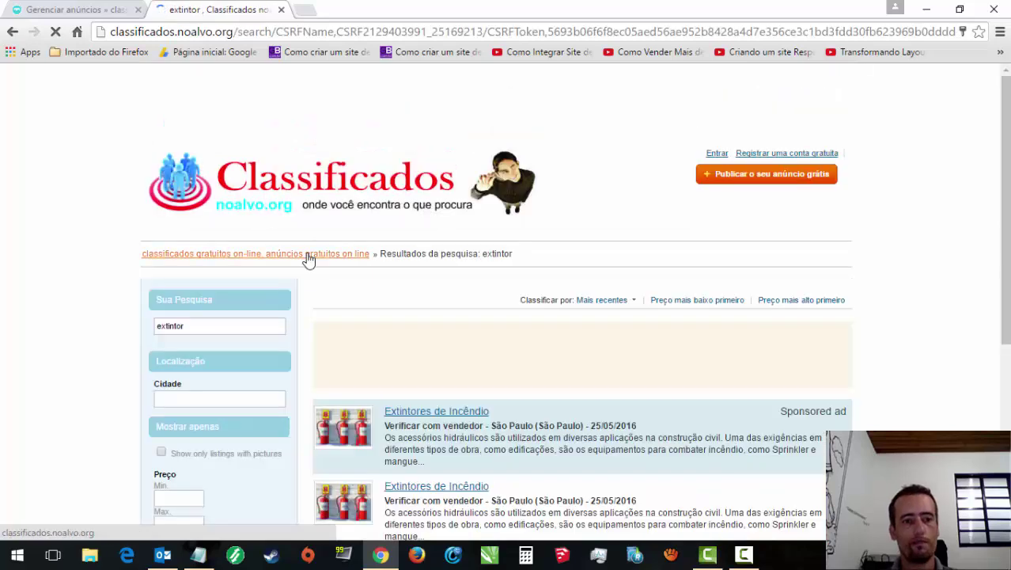
{"action": "scroll", "coordinate": [801, 219], "scroll_direction": "down", "scroll_amount": 3}
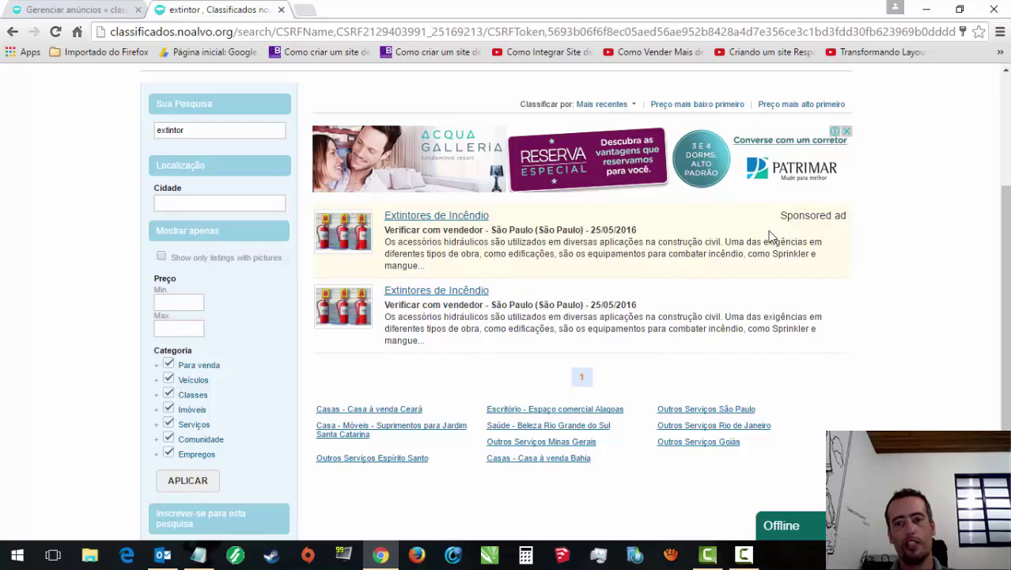
{"action": "left_click_drag", "start_coordinate": [1004, 306], "coordinate": [1004, 190]}
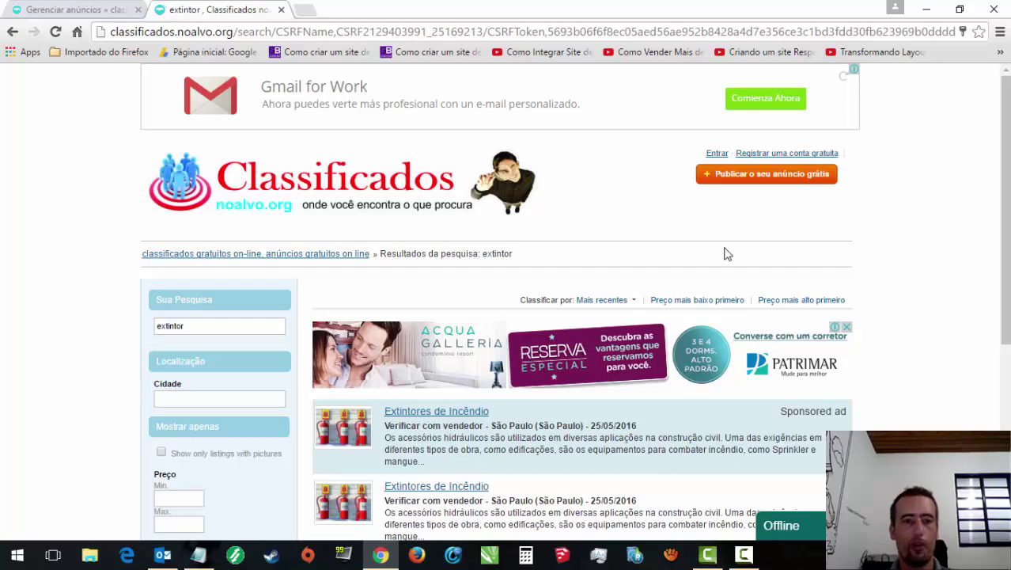
Step: Compare the admin listings tab with the extintor search results
{"action": "left_click", "coordinate": [73, 10]}
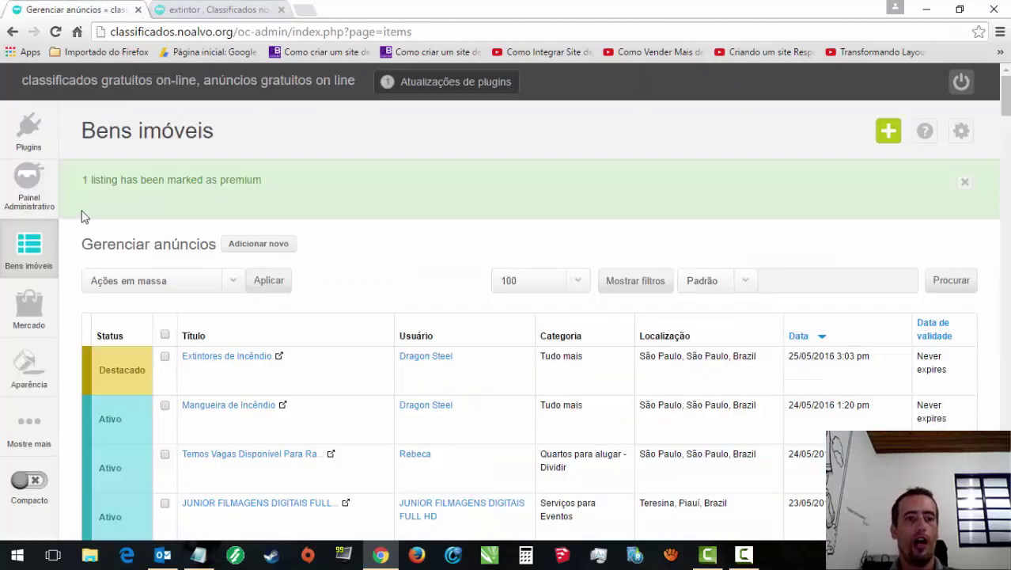
{"action": "left_click", "coordinate": [247, 9]}
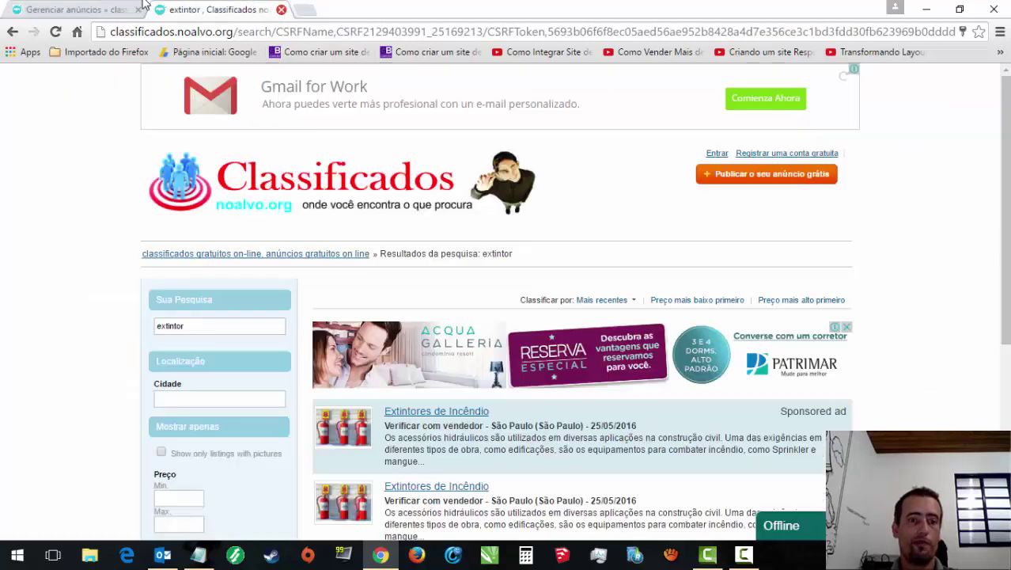
{"action": "left_click", "coordinate": [71, 9]}
{"action": "left_click_drag", "start_coordinate": [1004, 104], "coordinate": [1005, 104]}
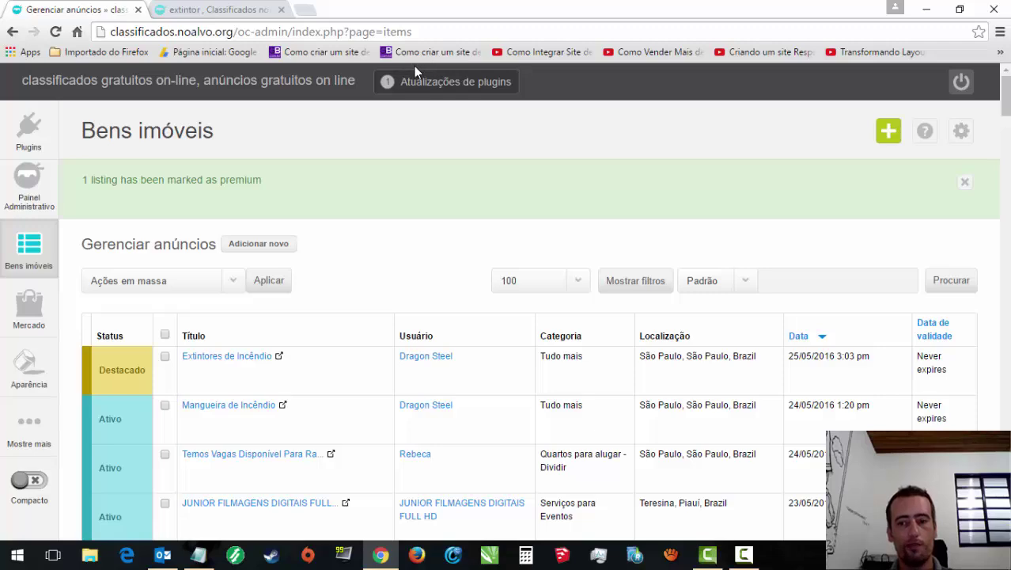
{"action": "left_click", "coordinate": [208, 9]}
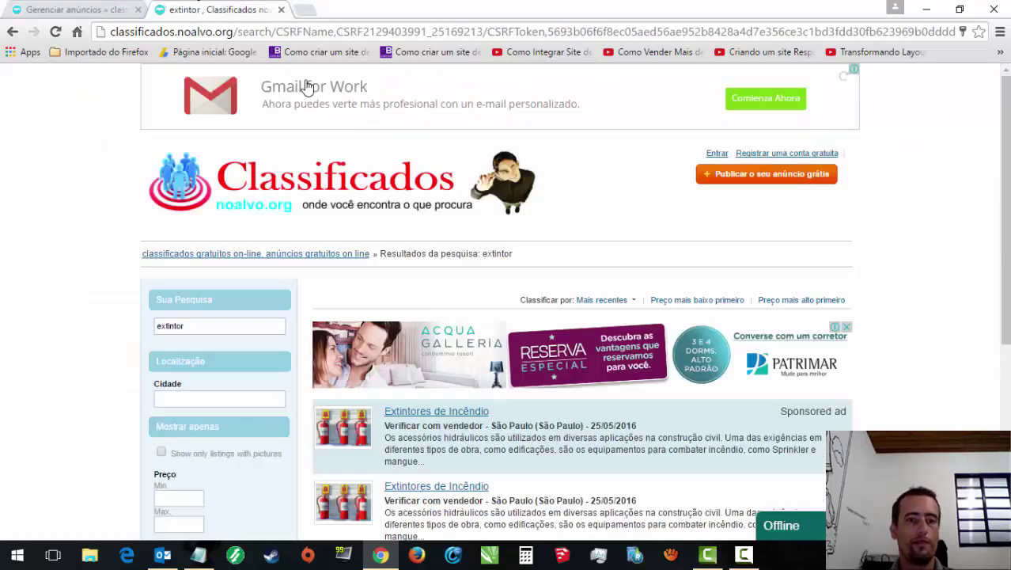
{"action": "left_click", "coordinate": [150, 30]}
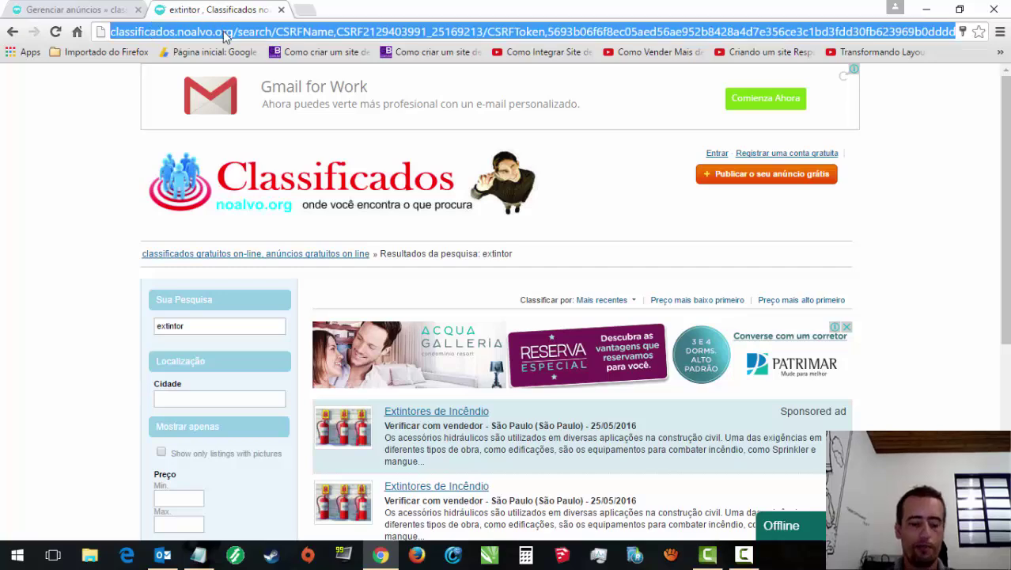
Step: Go to the cpanel address to reach the Hostinger login page
{"action": "type", "text": "c"}
{"action": "type", "text": "pad"}
{"action": "key", "text": "BackSpace"}
{"action": "type", "text": "nel"}
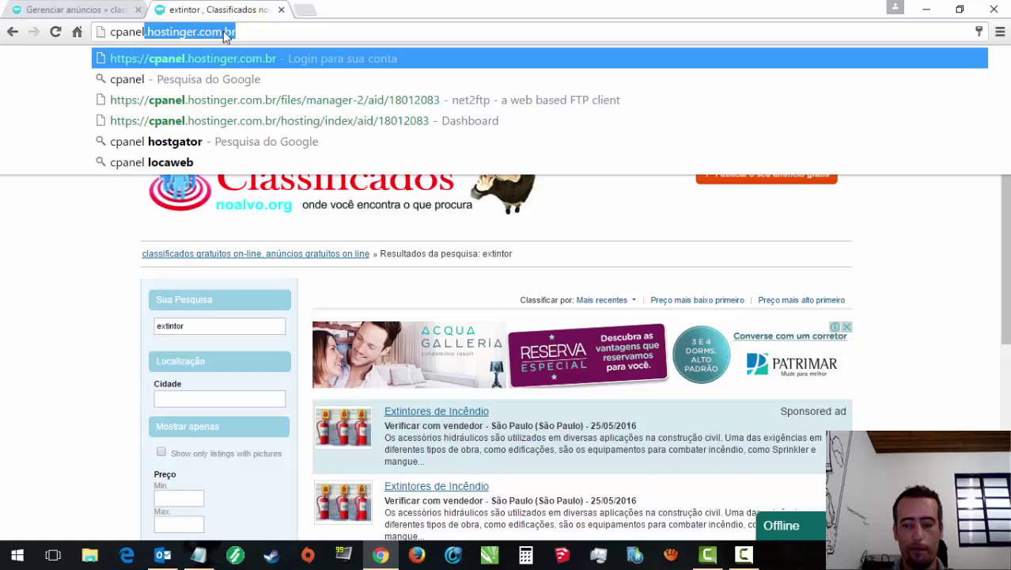
{"action": "key", "text": "Return"}
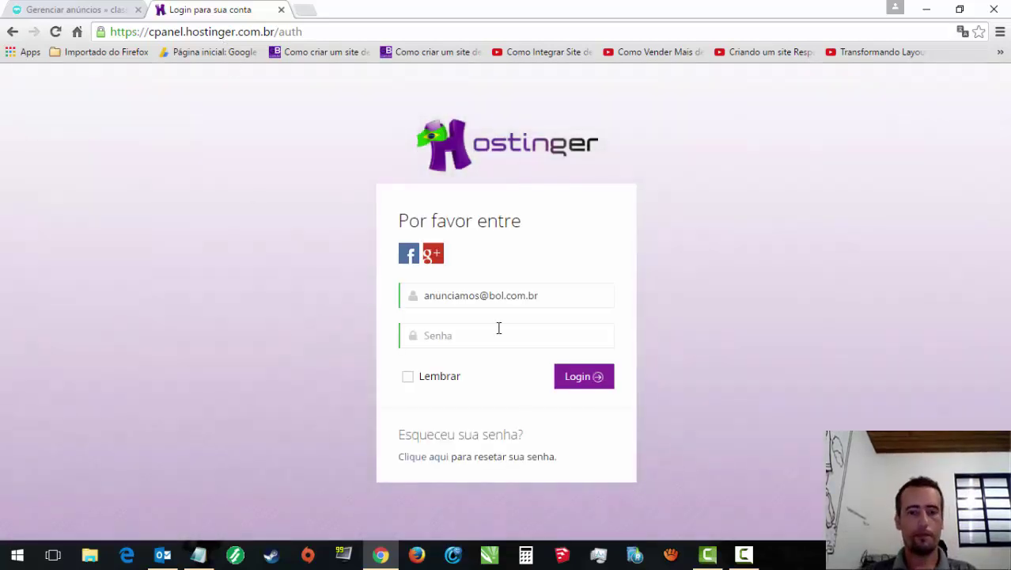
Step: Enter the account password and log in
{"action": "left_click", "coordinate": [480, 337]}
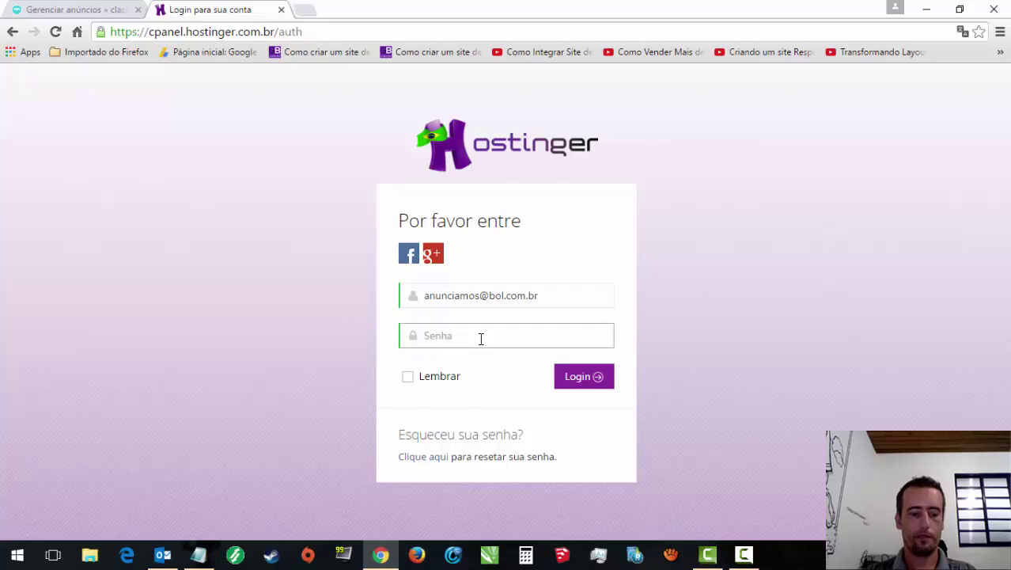
{"action": "type", "text": "•••••••••"}
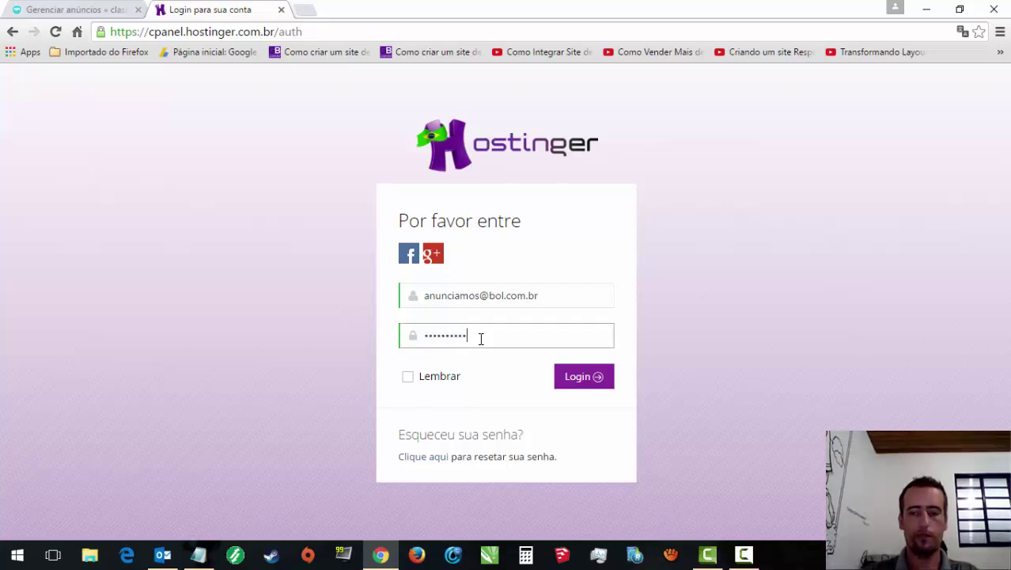
{"action": "left_click", "coordinate": [744, 554]}
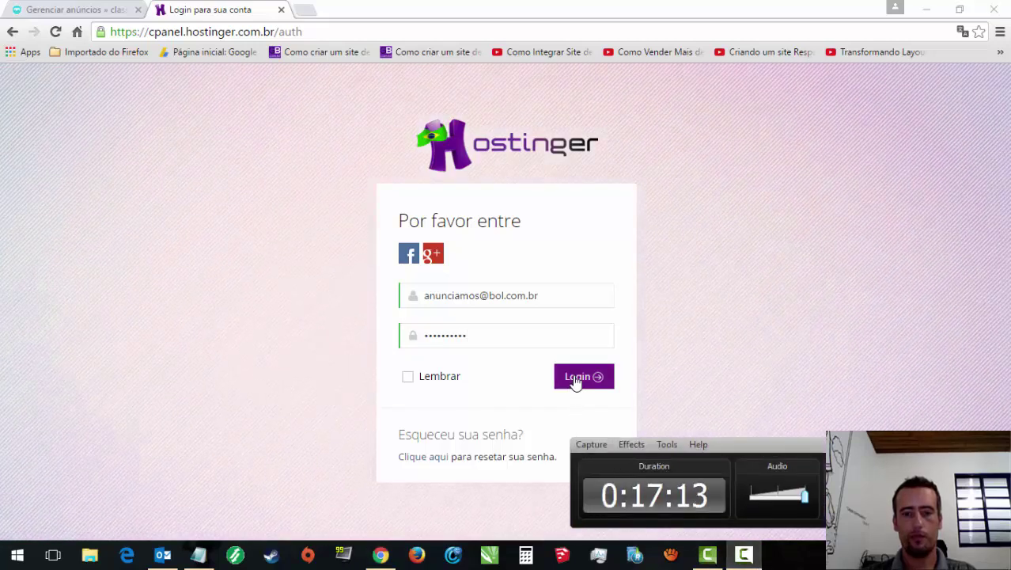
{"action": "left_click", "coordinate": [575, 380]}
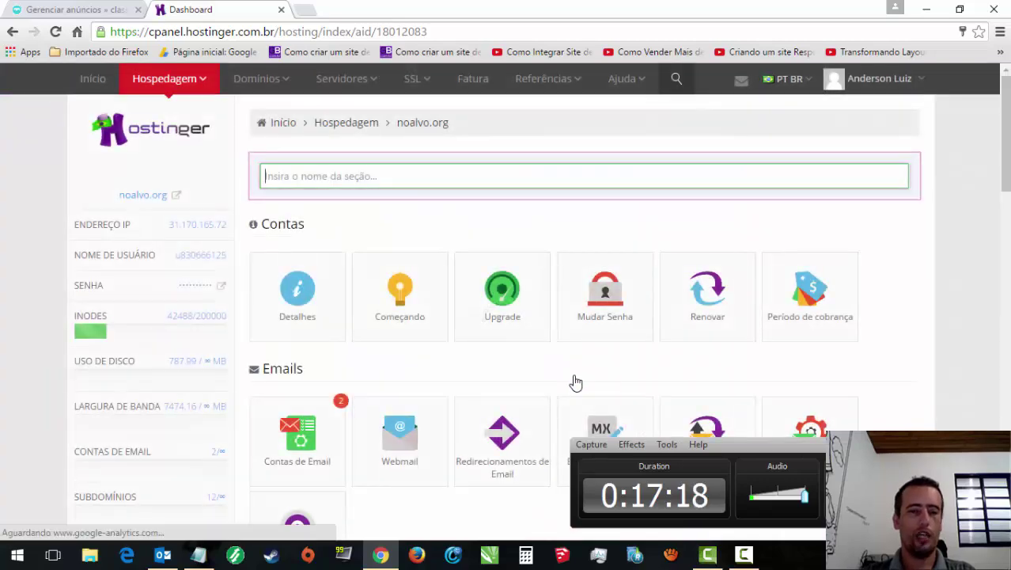
Step: Open Subdomínios and launch cursodeseo.noalvo.org from the subdomain list
{"action": "left_click_drag", "start_coordinate": [1007, 119], "coordinate": [1007, 219]}
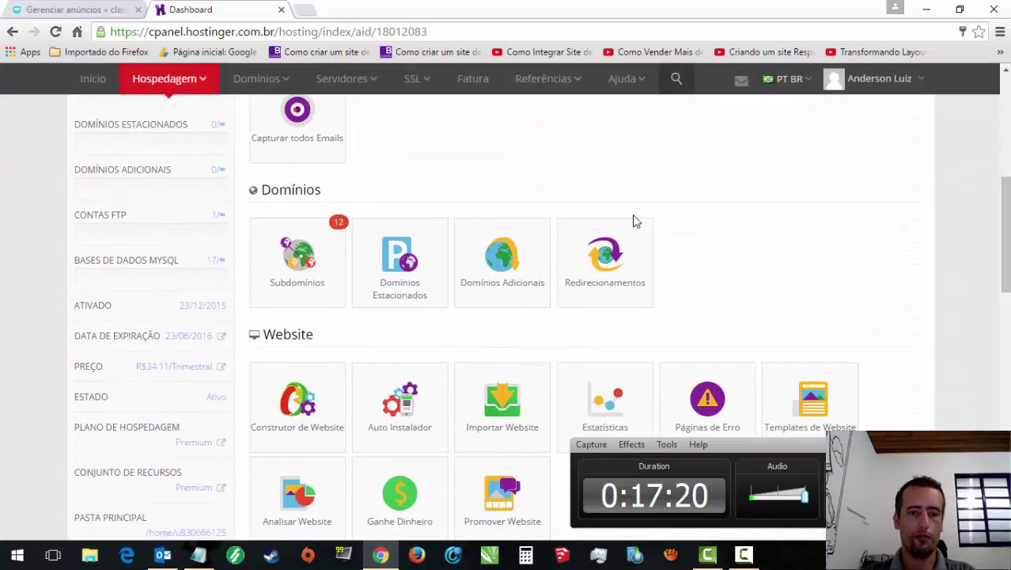
{"action": "left_click", "coordinate": [318, 228]}
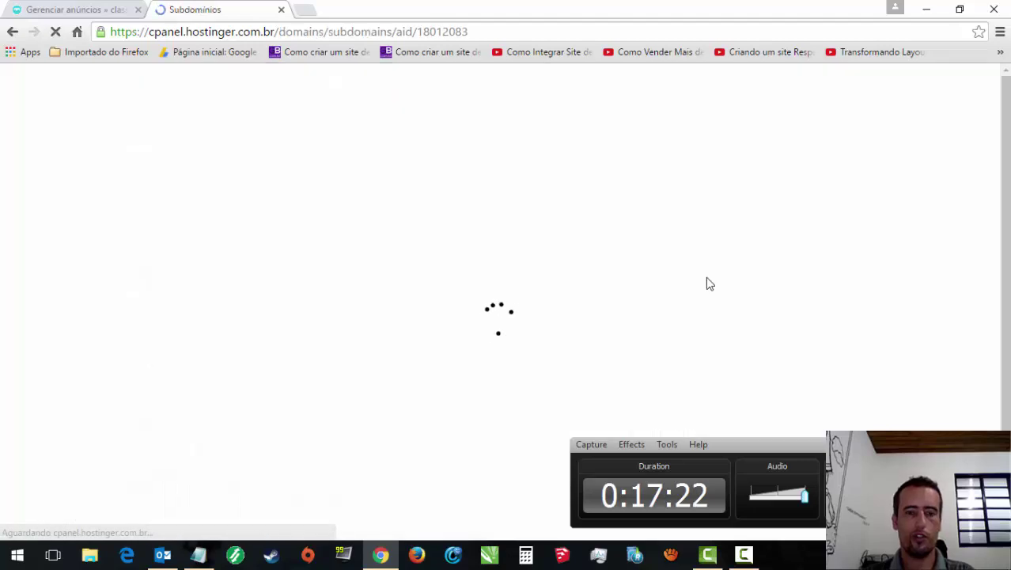
{"action": "left_click_drag", "start_coordinate": [1008, 128], "coordinate": [995, 266]}
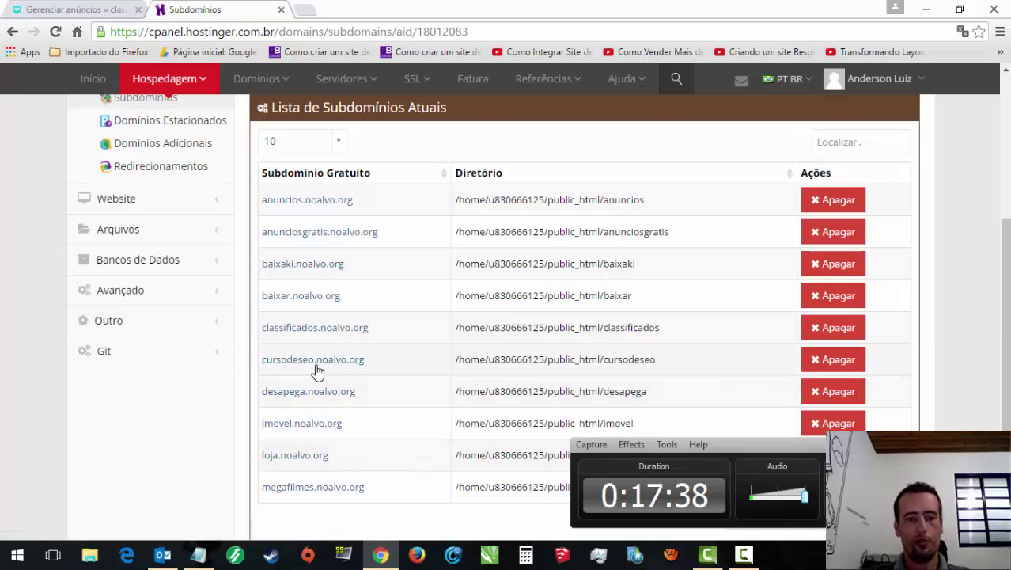
{"action": "left_click", "coordinate": [316, 366]}
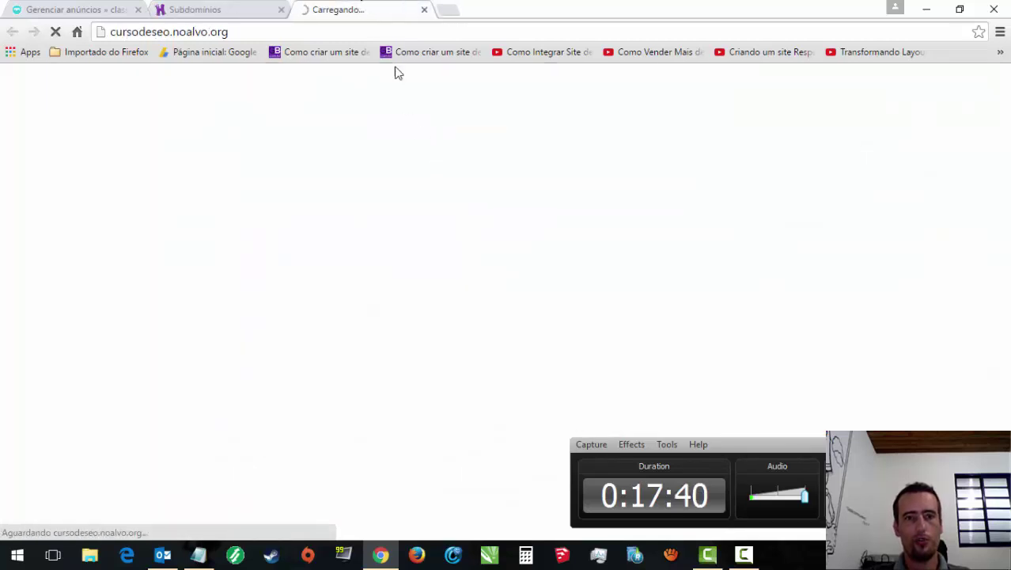
Step: Search Google for 'montagem de porta-pallts' in a new tab, removing the stray space
{"action": "left_click", "coordinate": [443, 12]}
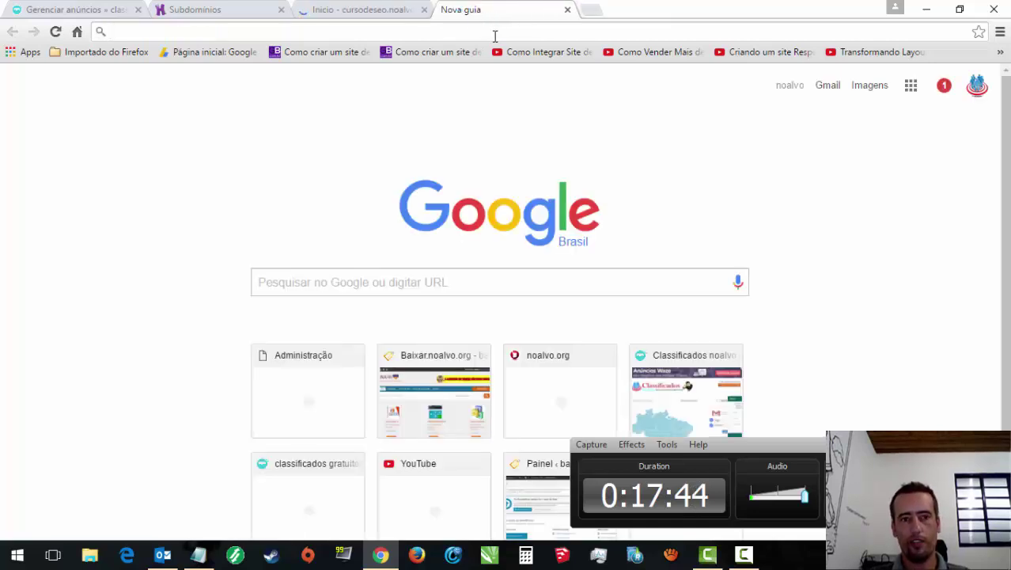
{"action": "type", "text": "mon"}
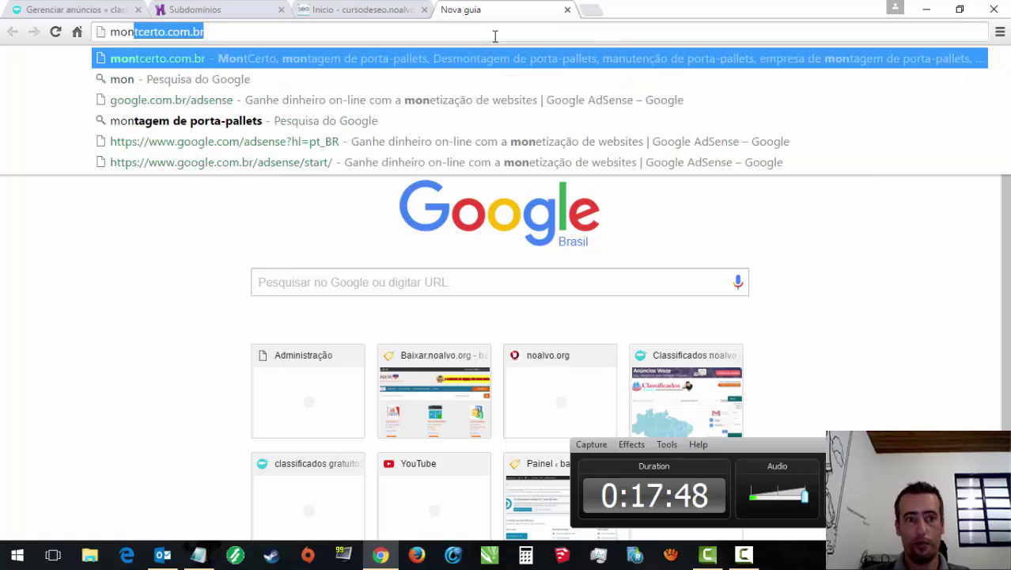
{"action": "type", "text": "tagem "}
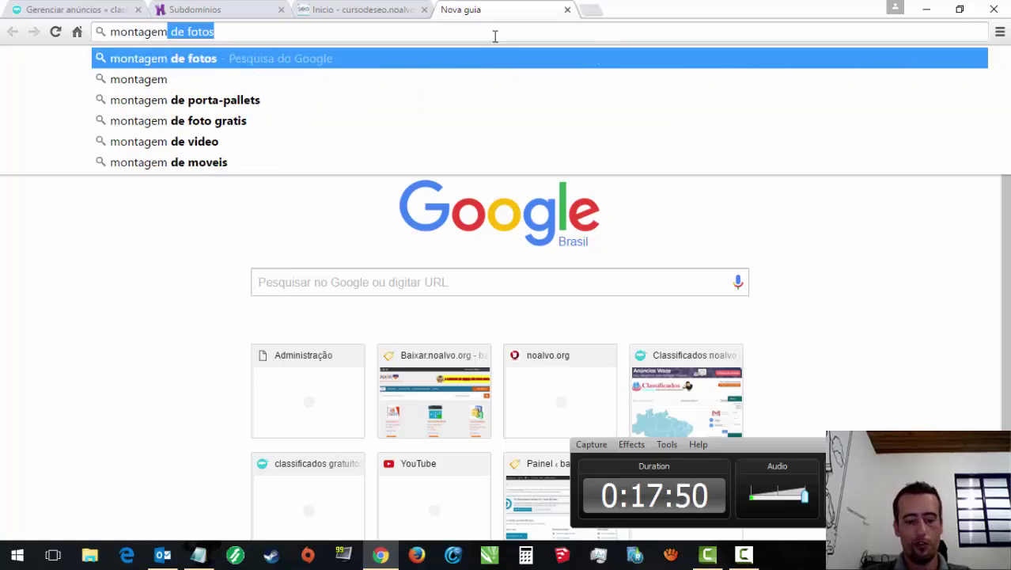
{"action": "type", "text": "de port"}
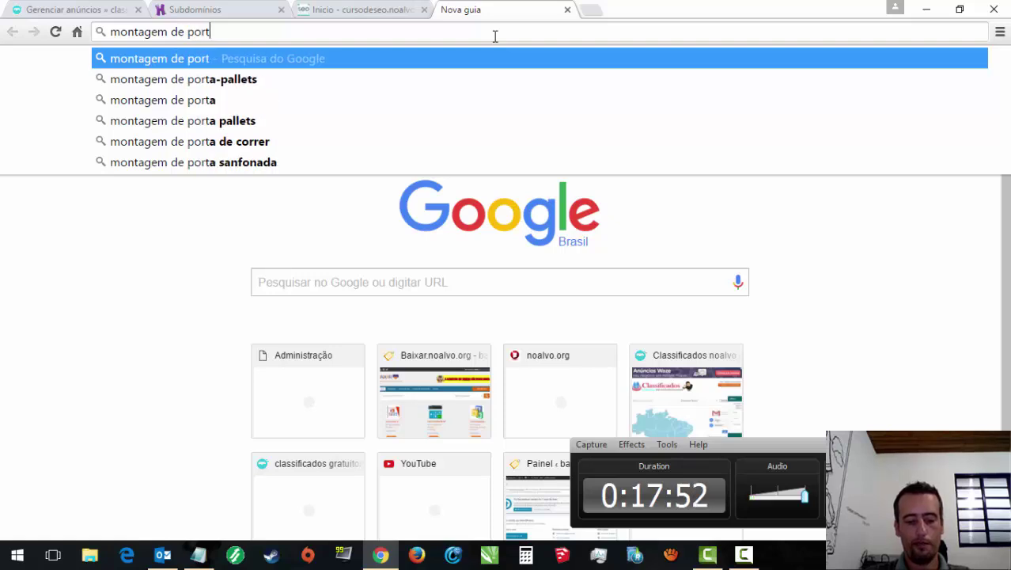
{"action": "type", "text": "a -pall"}
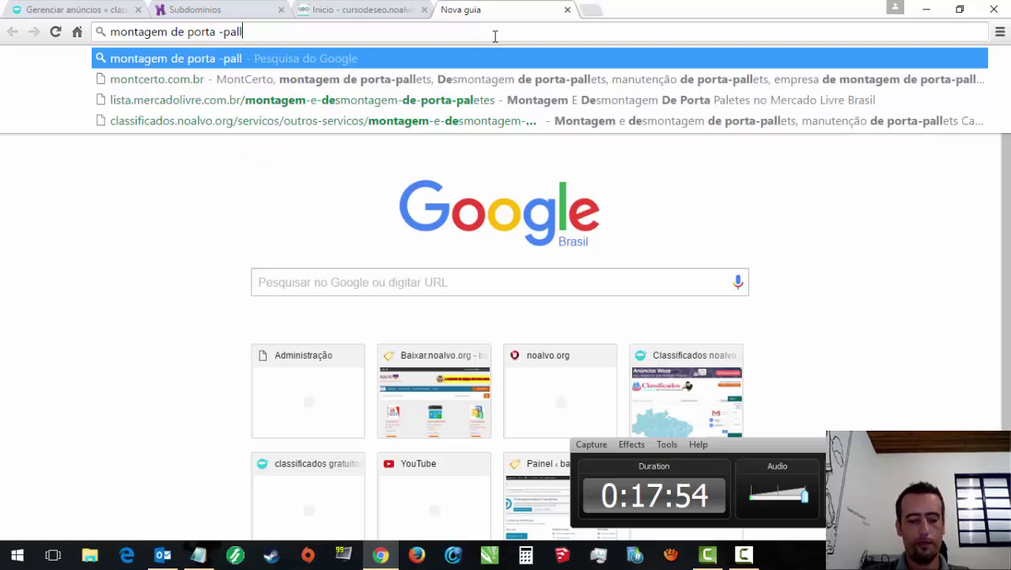
{"action": "type", "text": "ts"}
{"action": "key", "text": "Return"}
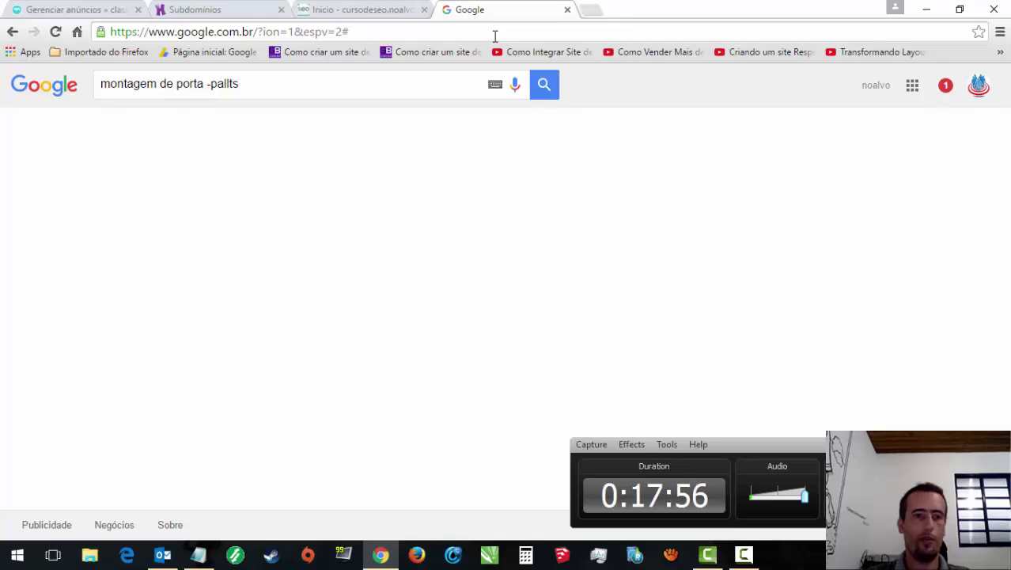
{"action": "left_click", "coordinate": [210, 83]}
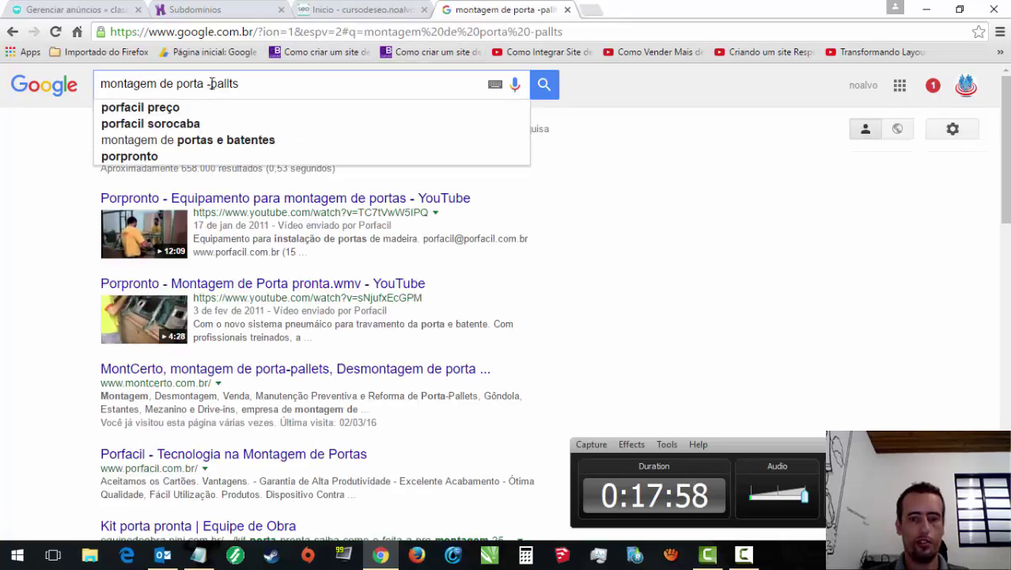
{"action": "key", "text": "BackSpace"}
{"action": "key", "text": "Return"}
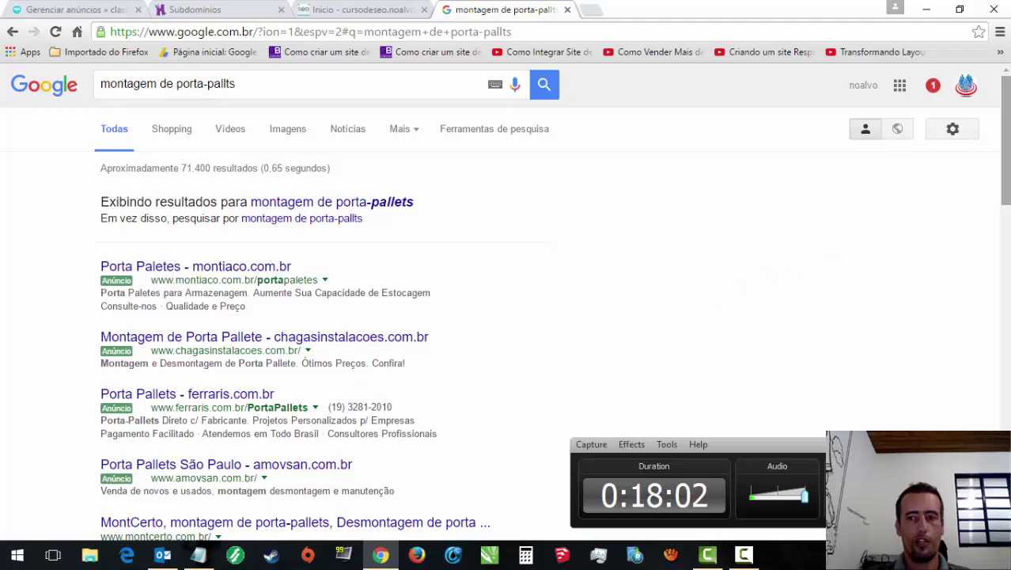
Step: Scroll through the ranked results for 'montagem de porta-pallts'
{"action": "scroll", "coordinate": [449, 290], "scroll_direction": "down", "scroll_amount": 3}
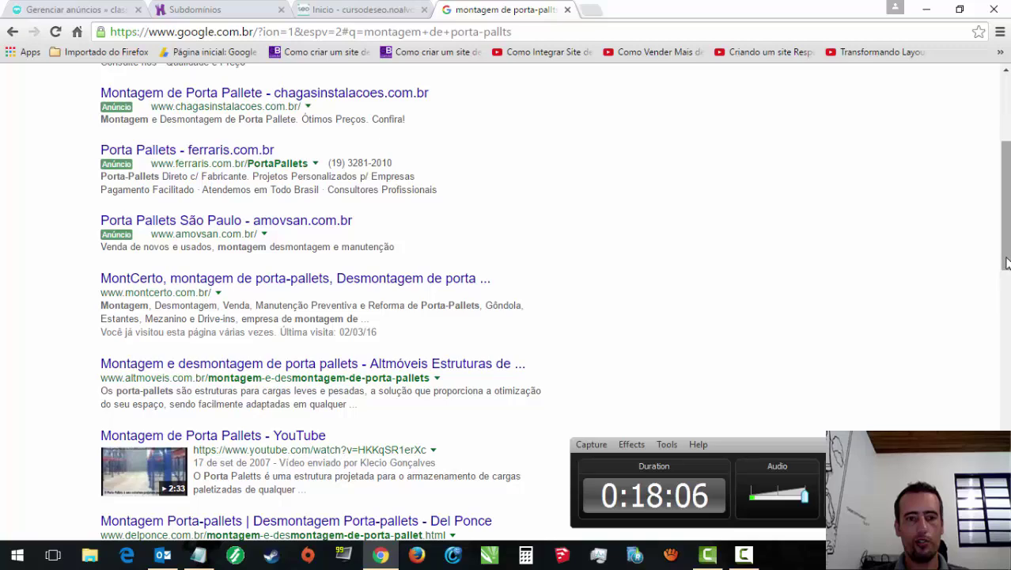
{"action": "scroll", "coordinate": [655, 283], "scroll_direction": "up", "scroll_amount": 3}
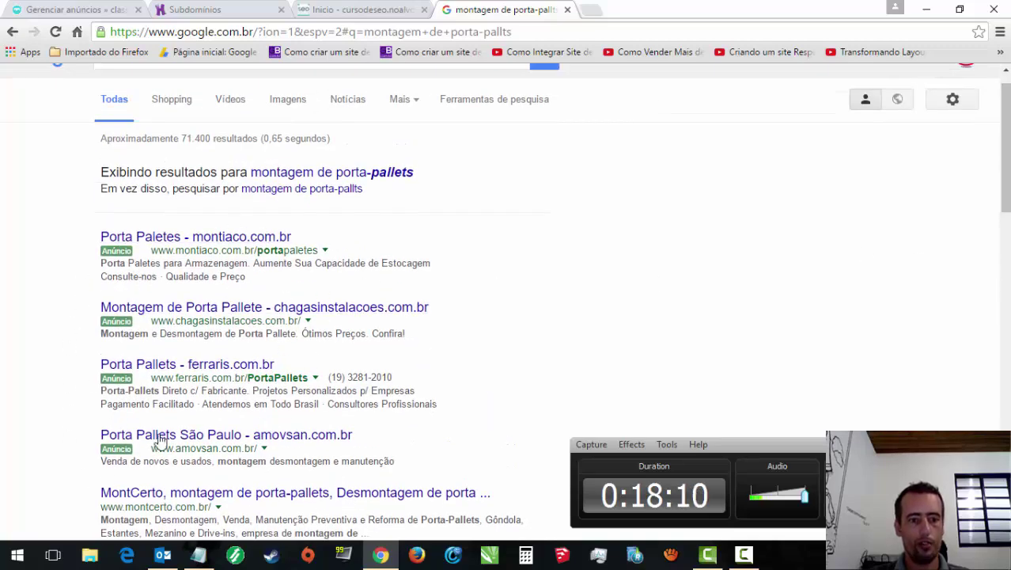
{"action": "scroll", "coordinate": [517, 269], "scroll_direction": "down", "scroll_amount": 3}
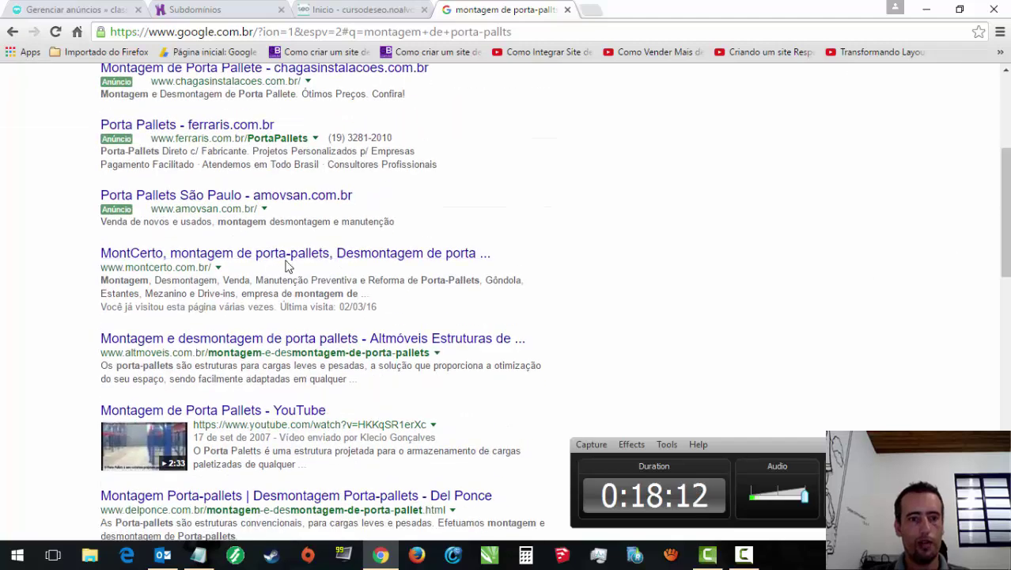
{"action": "scroll", "coordinate": [1005, 214], "scroll_direction": "up", "scroll_amount": 4}
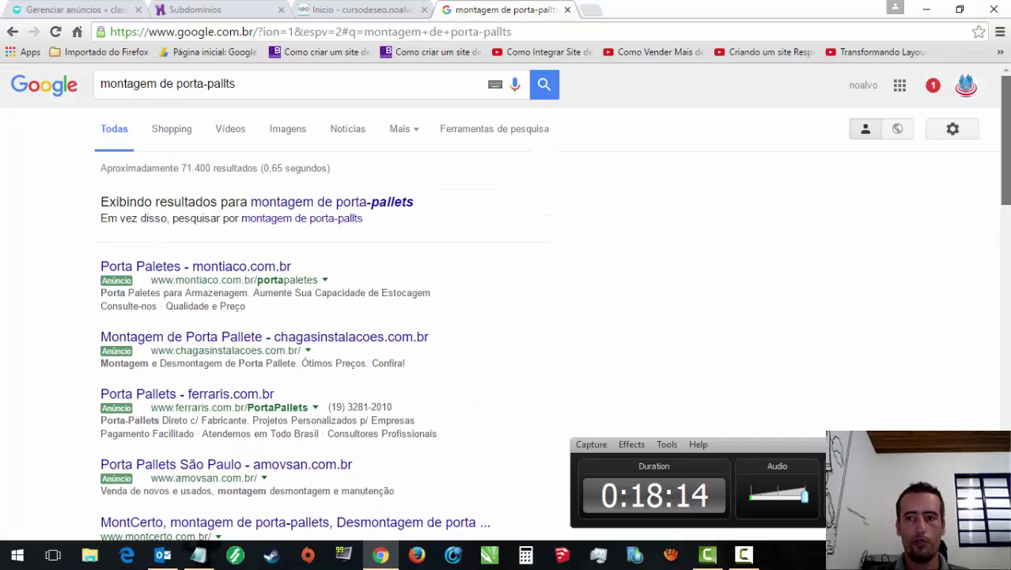
{"action": "left_click", "coordinate": [965, 101]}
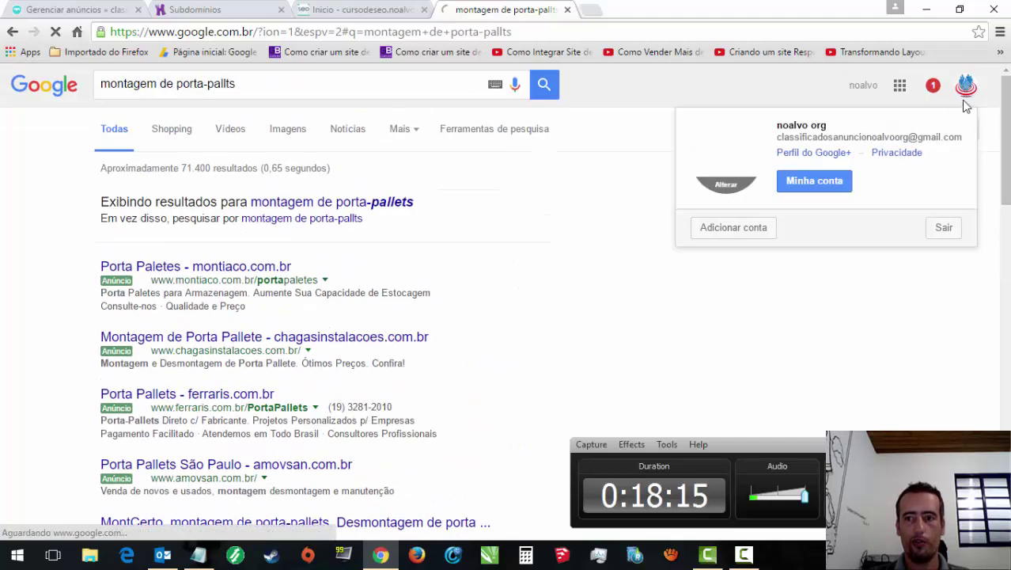
Step: Sign out of Google, then search 'montagem de porta-pallets' and scroll the results
{"action": "left_click", "coordinate": [940, 232]}
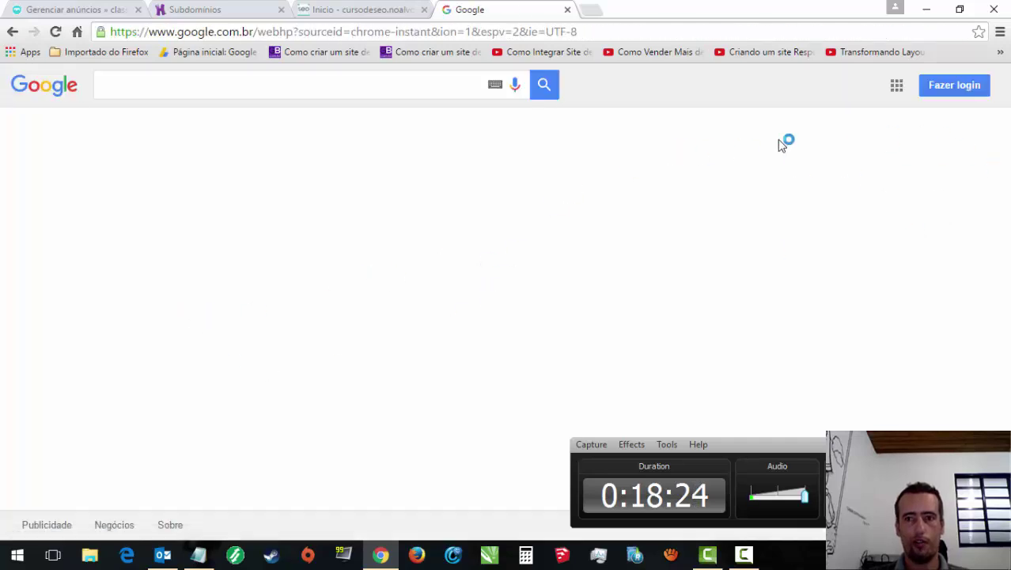
{"action": "left_click", "coordinate": [423, 81]}
{"action": "type", "text": "mont"}
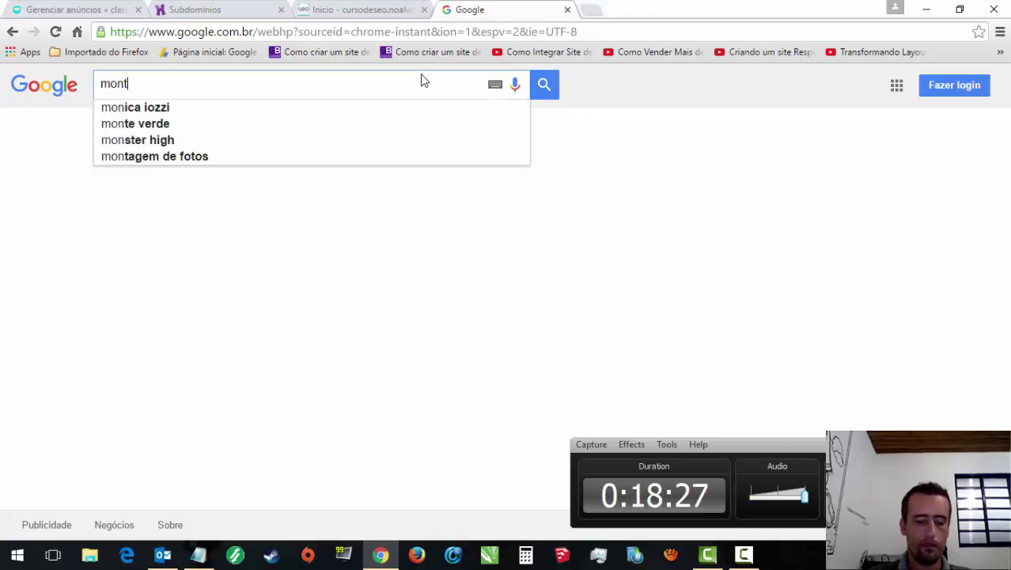
{"action": "type", "text": "agem de por"}
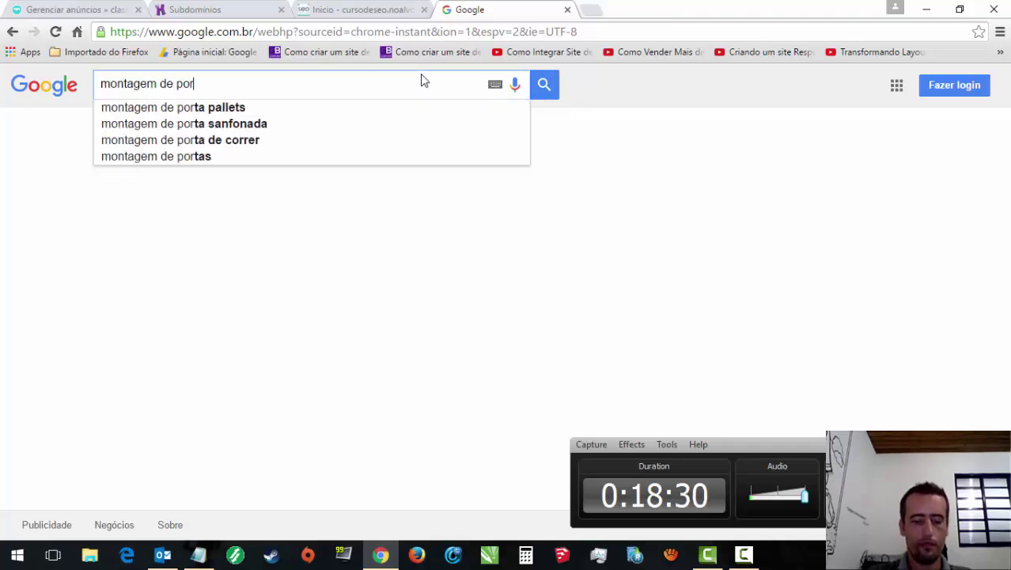
{"action": "type", "text": "ta-pallets"}
{"action": "key", "text": "Return"}
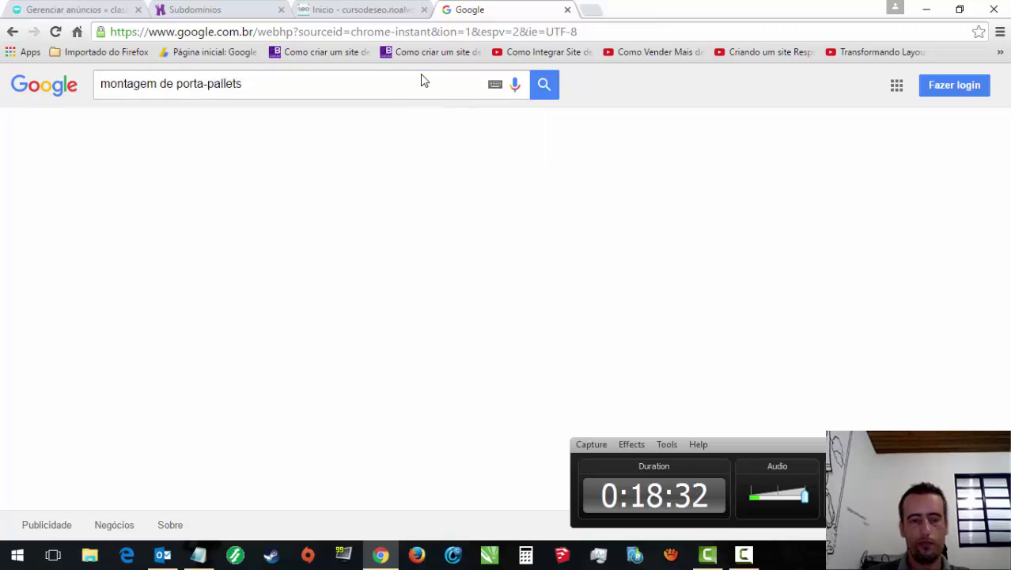
{"action": "scroll", "coordinate": [916, 242], "scroll_direction": "down", "scroll_amount": 4}
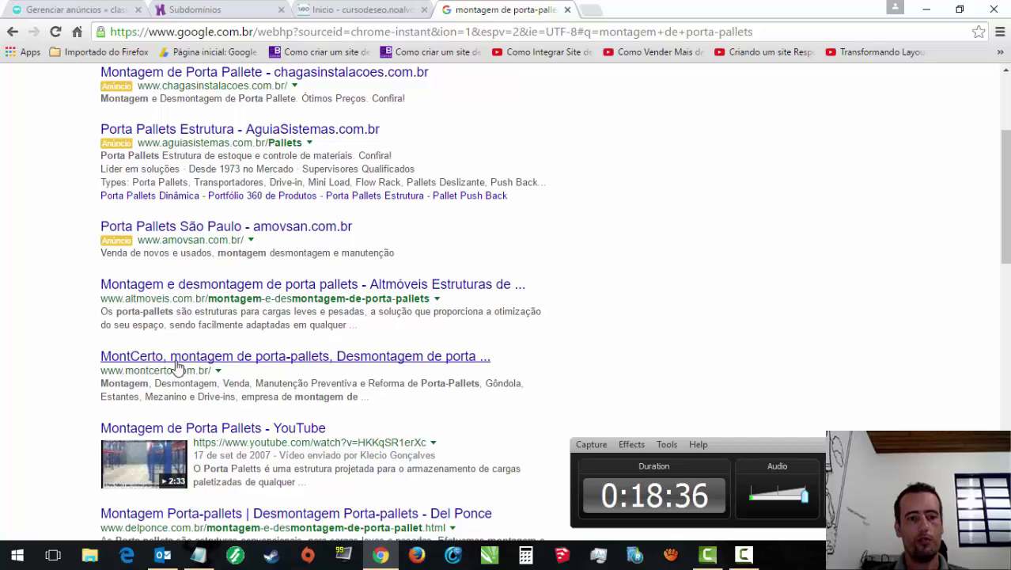
{"action": "left_click_drag", "start_coordinate": [1007, 252], "coordinate": [1007, 198]}
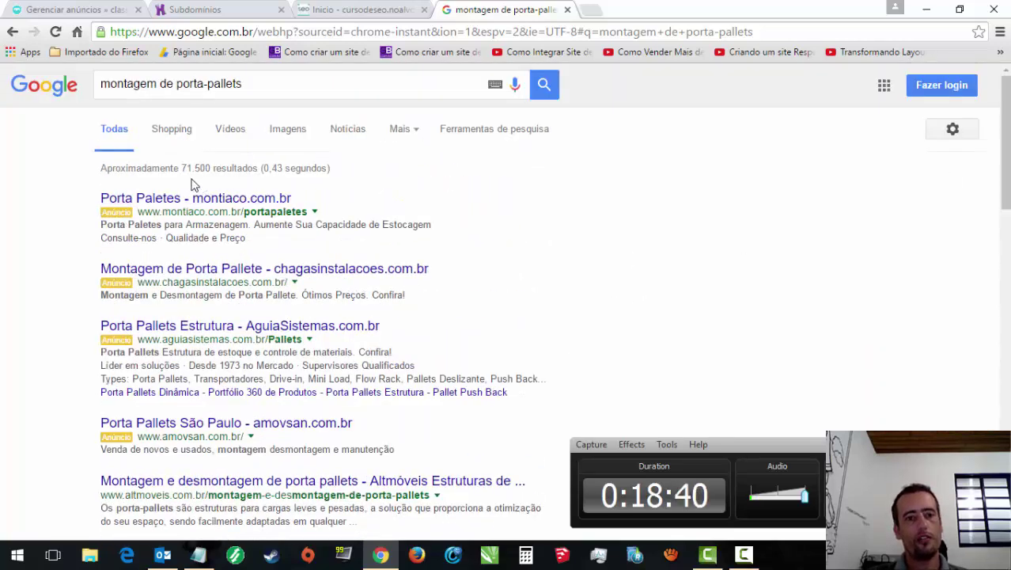
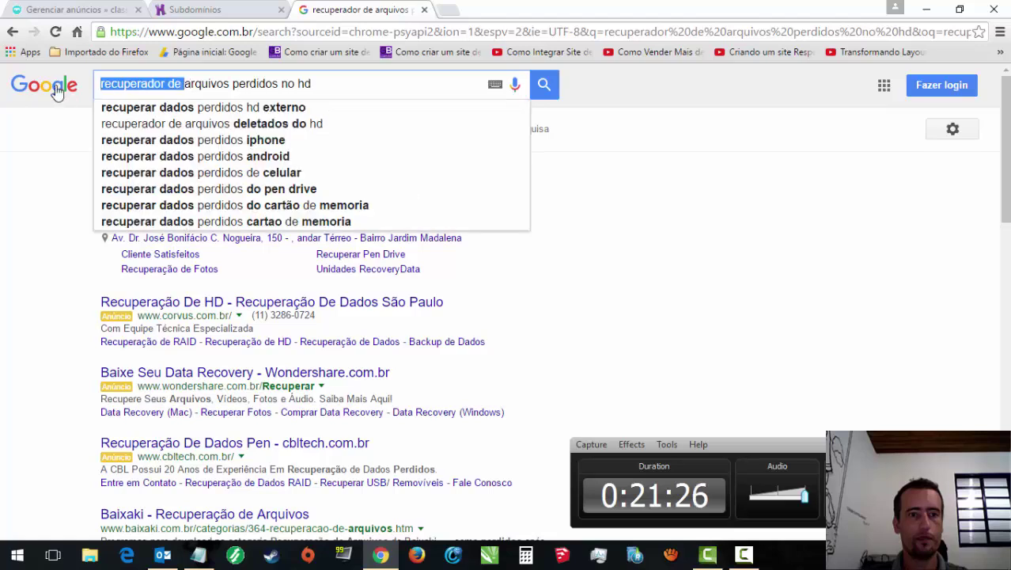
Step: Search Google for 'como recuperar arquivos perdidos no hd externo'
{"action": "type", "text": "como recupe"}
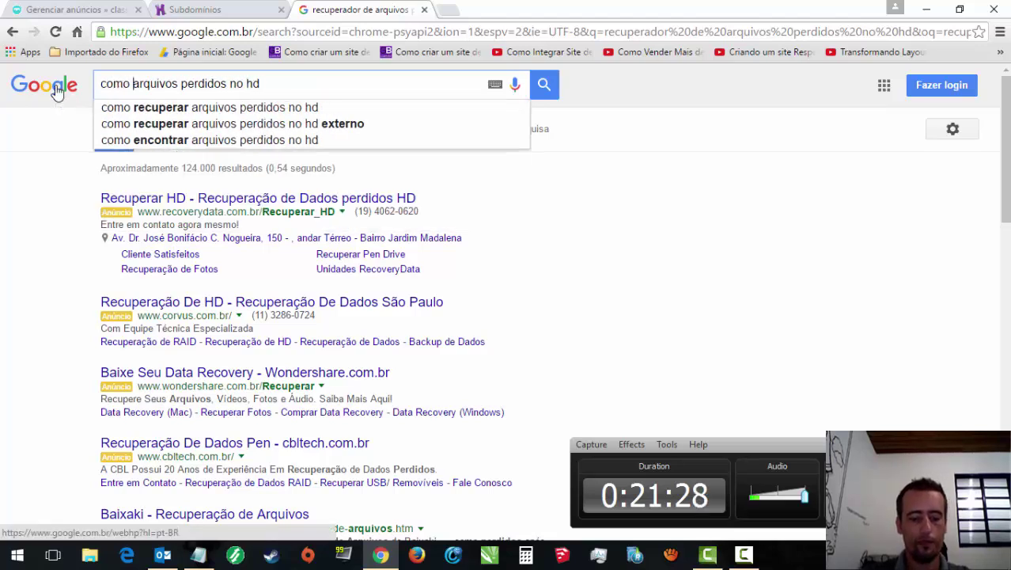
{"action": "type", "text": "rar"}
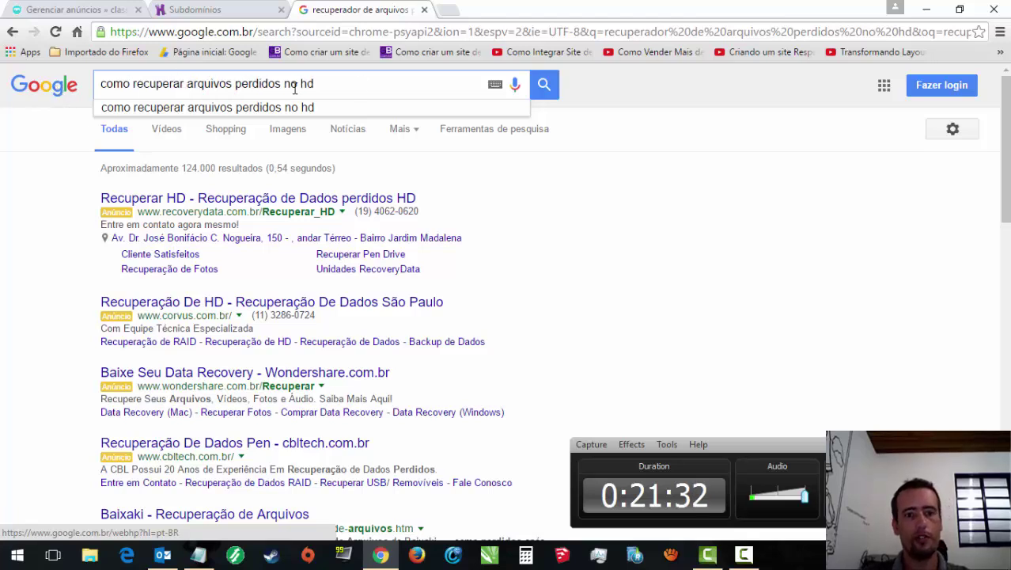
{"action": "left_click", "coordinate": [368, 86]}
{"action": "type", "text": "externo"}
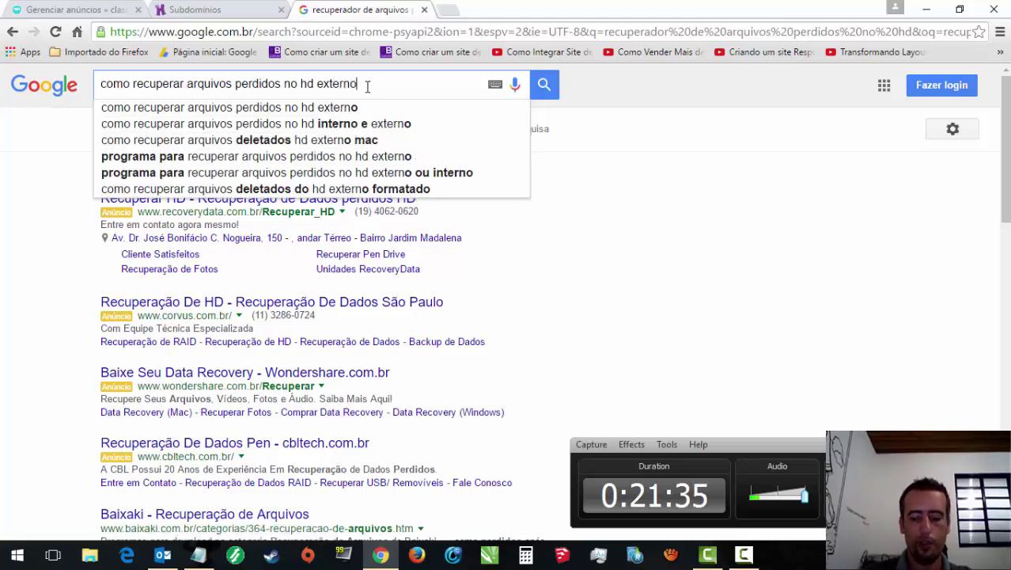
{"action": "key", "text": "Return"}
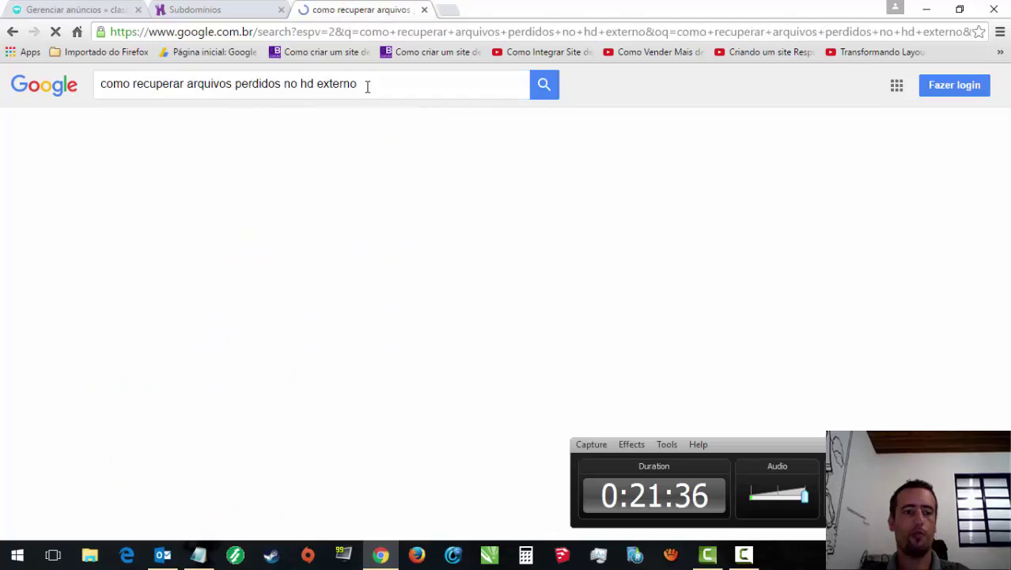
Step: Scroll down the results and go to page 2, about 21,600 results
{"action": "scroll", "coordinate": [885, 312], "scroll_direction": "down", "scroll_amount": 5}
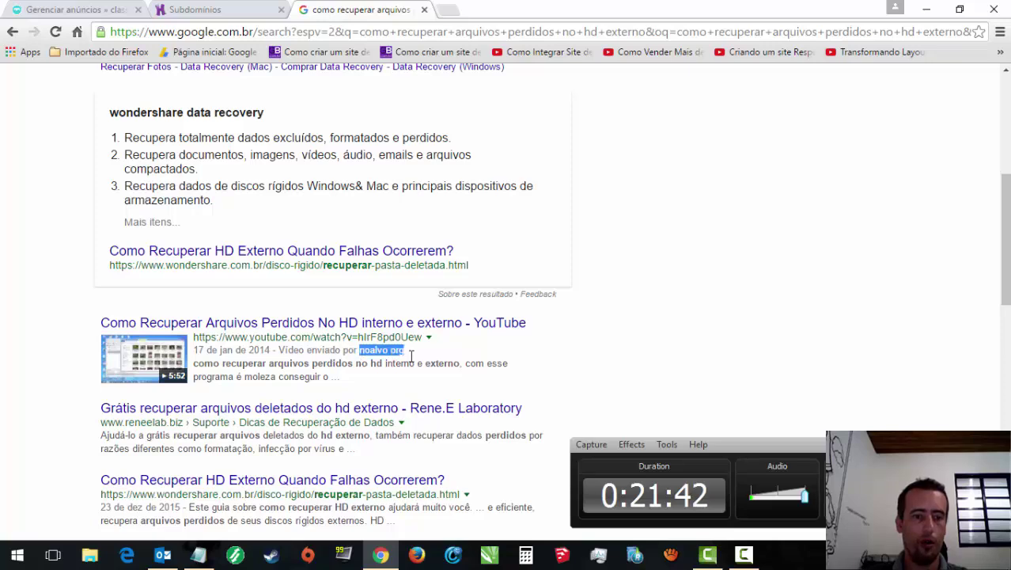
{"action": "scroll", "coordinate": [1007, 348], "scroll_direction": "down", "scroll_amount": 4}
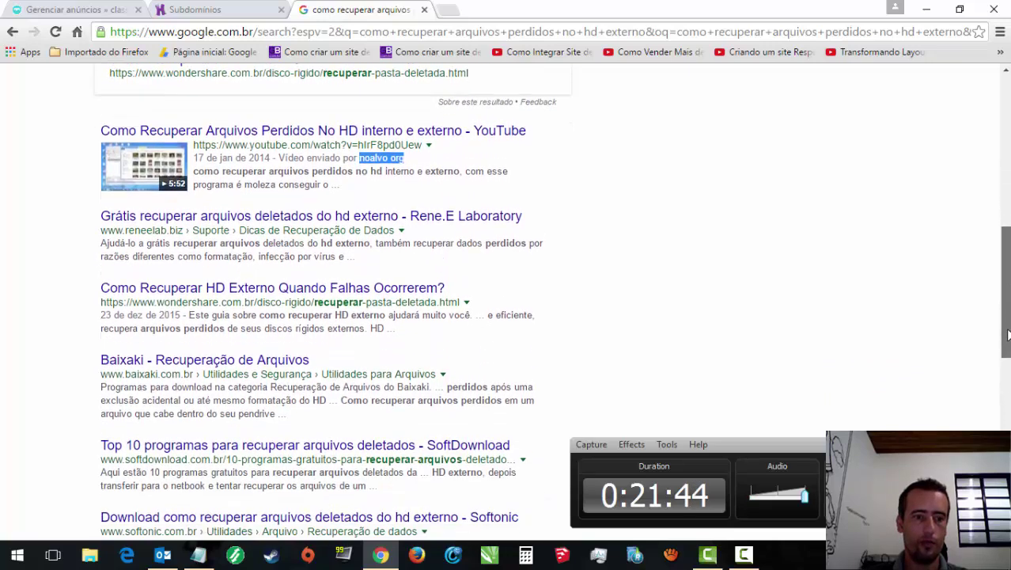
{"action": "scroll", "coordinate": [1007, 353], "scroll_direction": "down", "scroll_amount": 2}
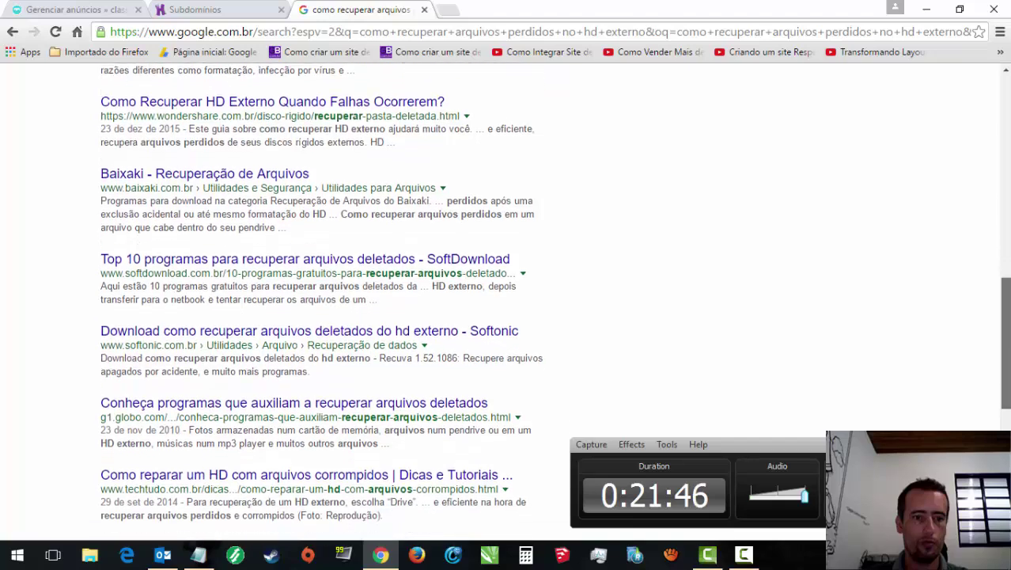
{"action": "scroll", "coordinate": [507, 302], "scroll_direction": "down", "scroll_amount": 2}
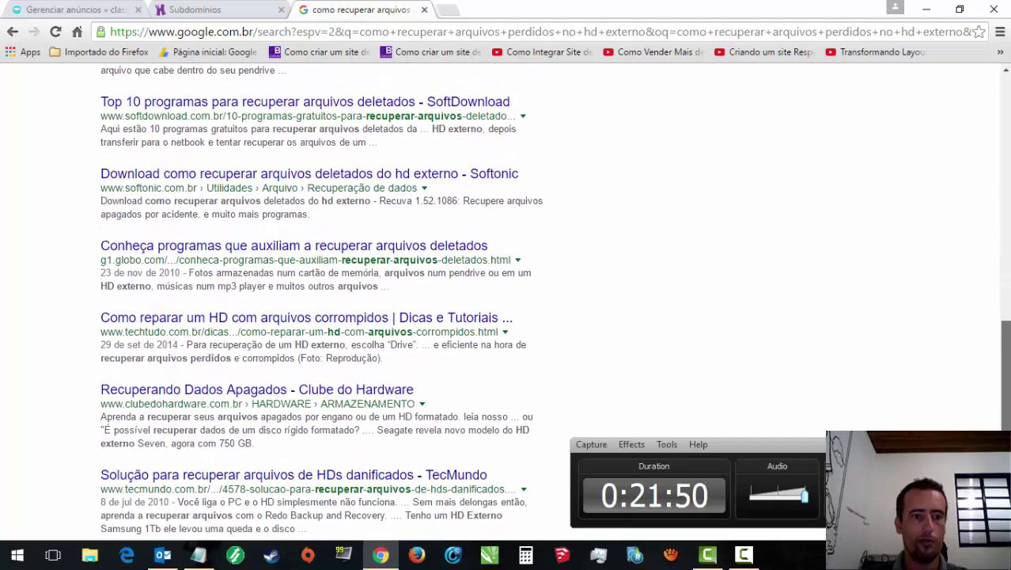
{"action": "scroll", "coordinate": [506, 302], "scroll_direction": "down", "scroll_amount": 3}
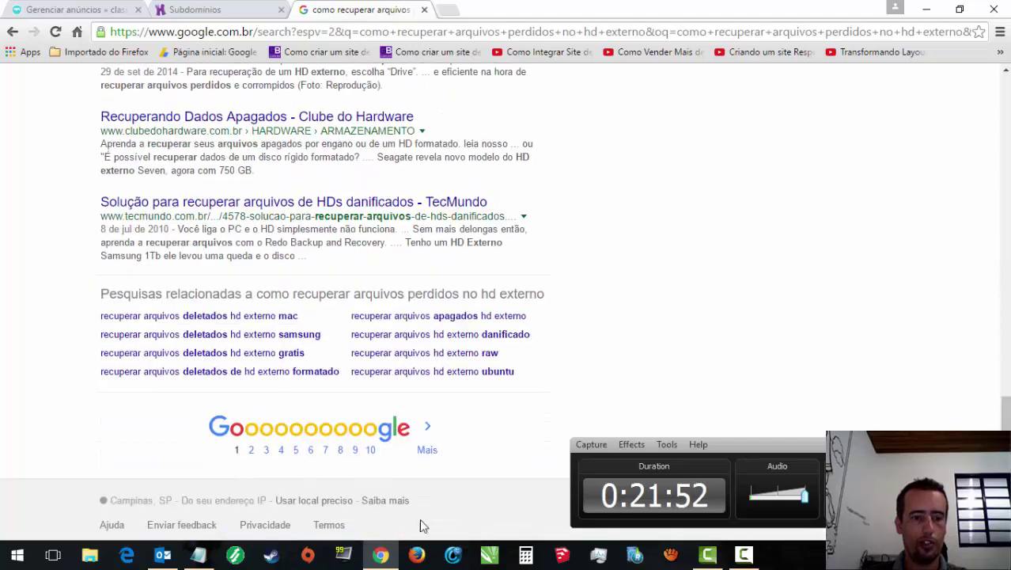
{"action": "left_click", "coordinate": [251, 450]}
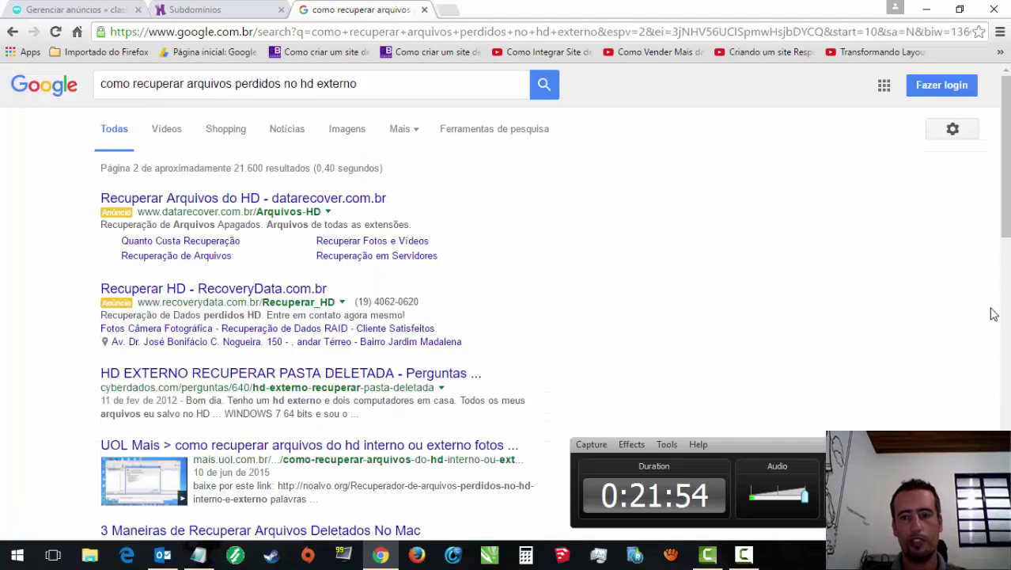
{"action": "scroll", "coordinate": [147, 297], "scroll_direction": "down", "scroll_amount": 2}
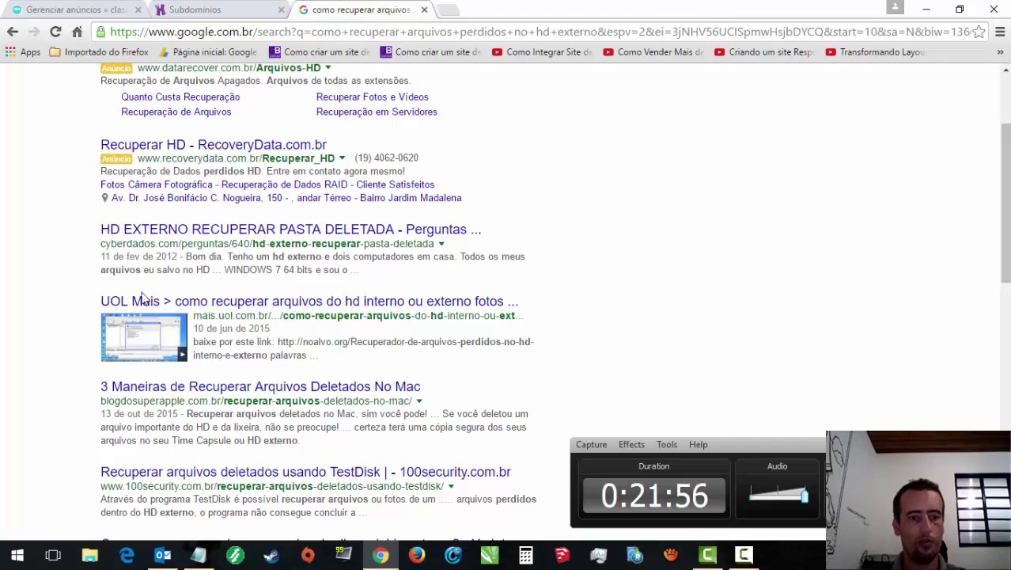
{"action": "left_click_drag", "start_coordinate": [1006, 218], "coordinate": [1008, 364]}
{"action": "scroll", "coordinate": [554, 304], "scroll_direction": "down", "scroll_amount": 2}
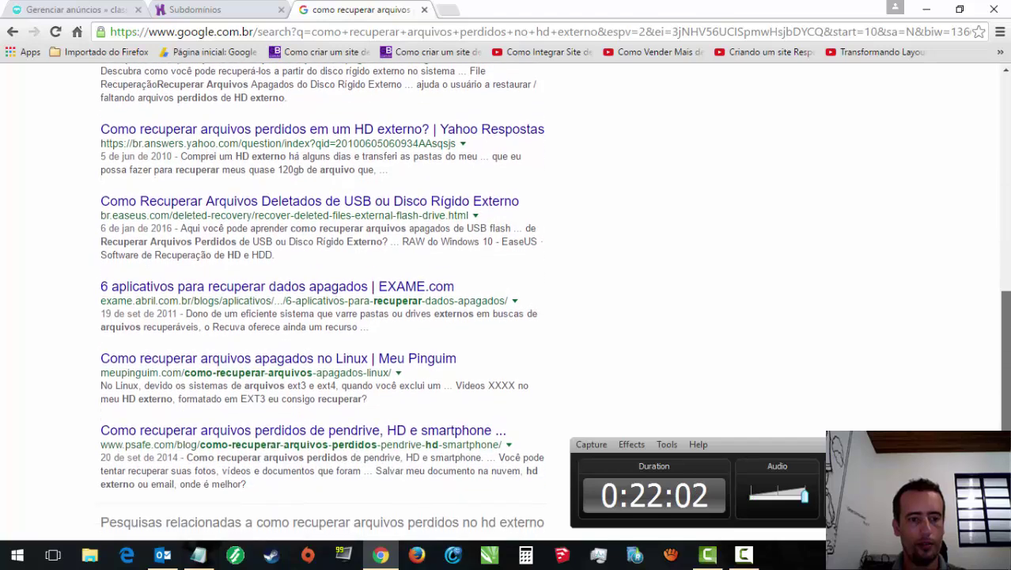
{"action": "scroll", "coordinate": [165, 278], "scroll_direction": "up", "scroll_amount": 15}
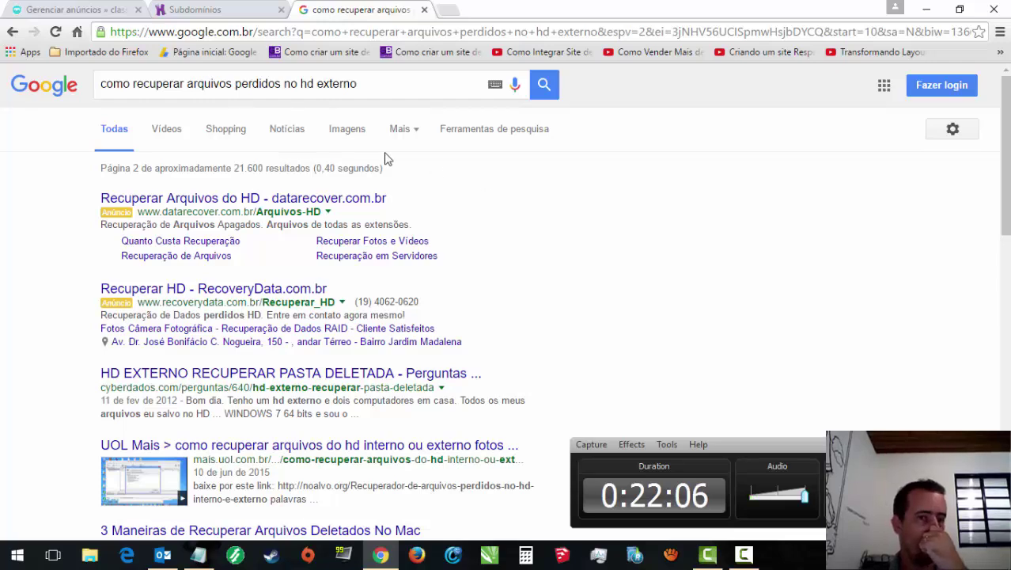
Step: Switch to the Vídeos results and scroll through the YouTube recovery tutorials
{"action": "left_click", "coordinate": [174, 139]}
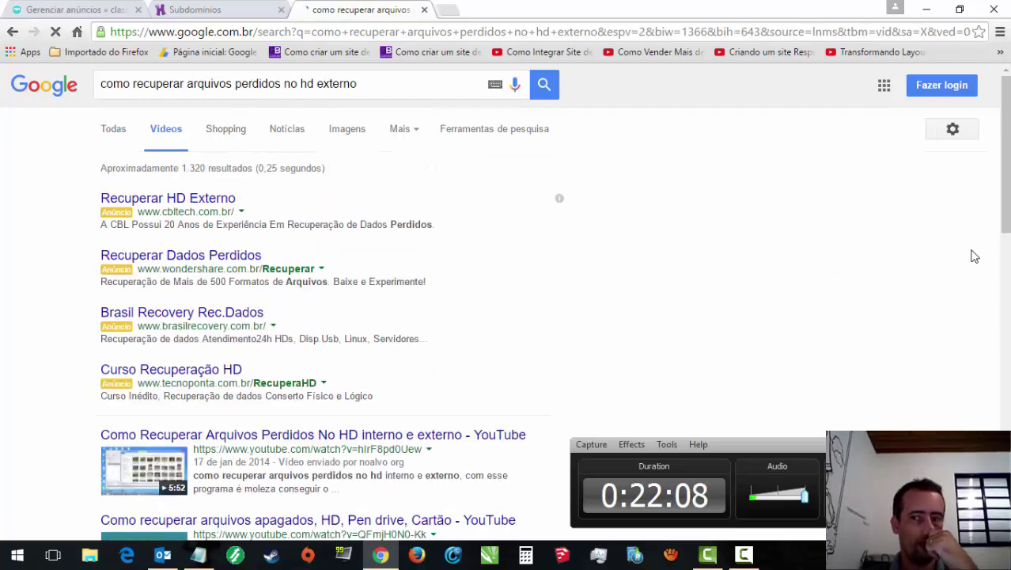
{"action": "left_click_drag", "start_coordinate": [1007, 226], "coordinate": [1007, 245]}
{"action": "scroll", "coordinate": [826, 291], "scroll_direction": "down", "scroll_amount": 3}
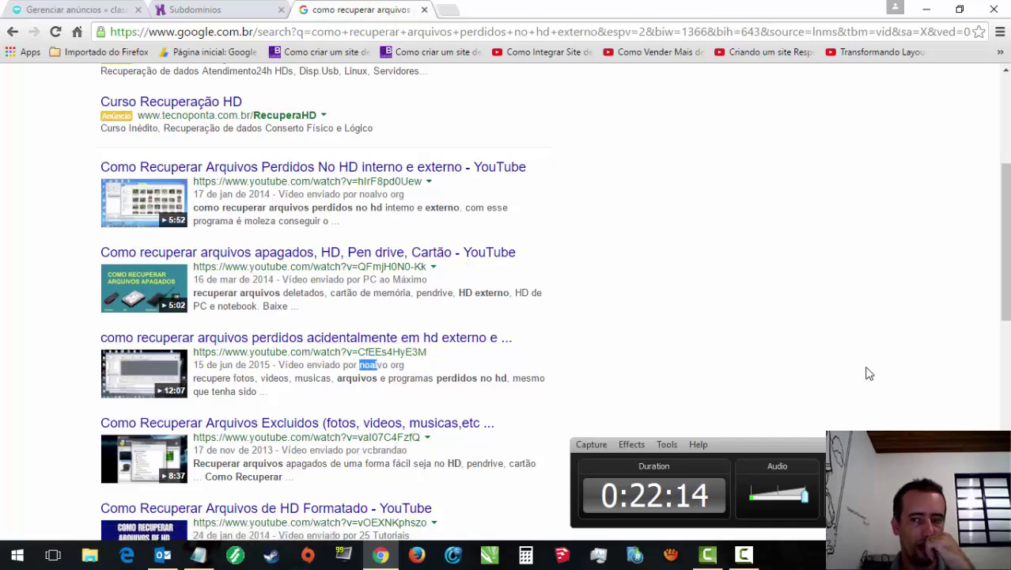
{"action": "left_click_drag", "start_coordinate": [1002, 271], "coordinate": [1006, 325]}
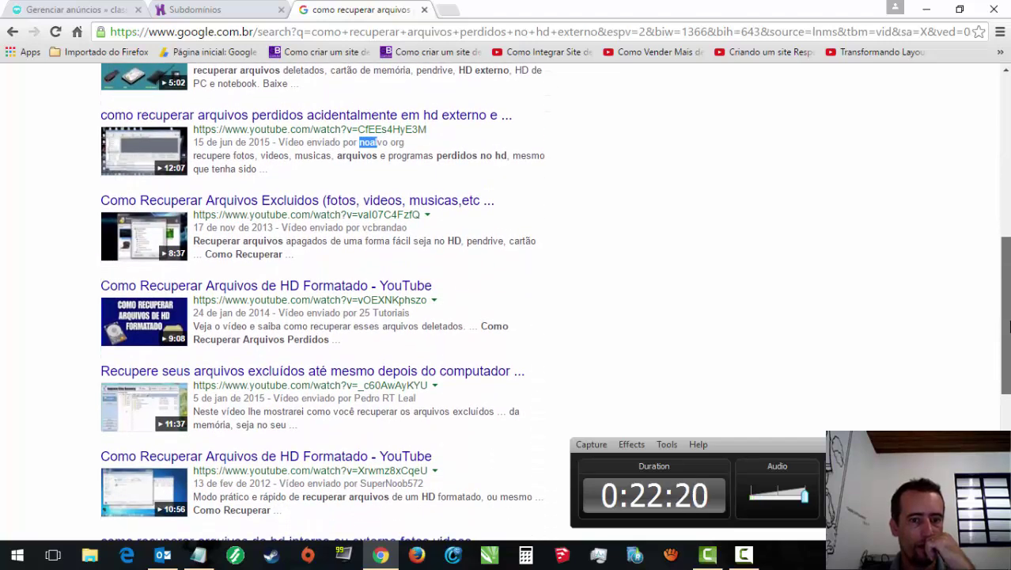
{"action": "left_click_drag", "start_coordinate": [1006, 326], "coordinate": [1004, 399]}
{"action": "left_click_drag", "start_coordinate": [350, 342], "coordinate": [402, 342]}
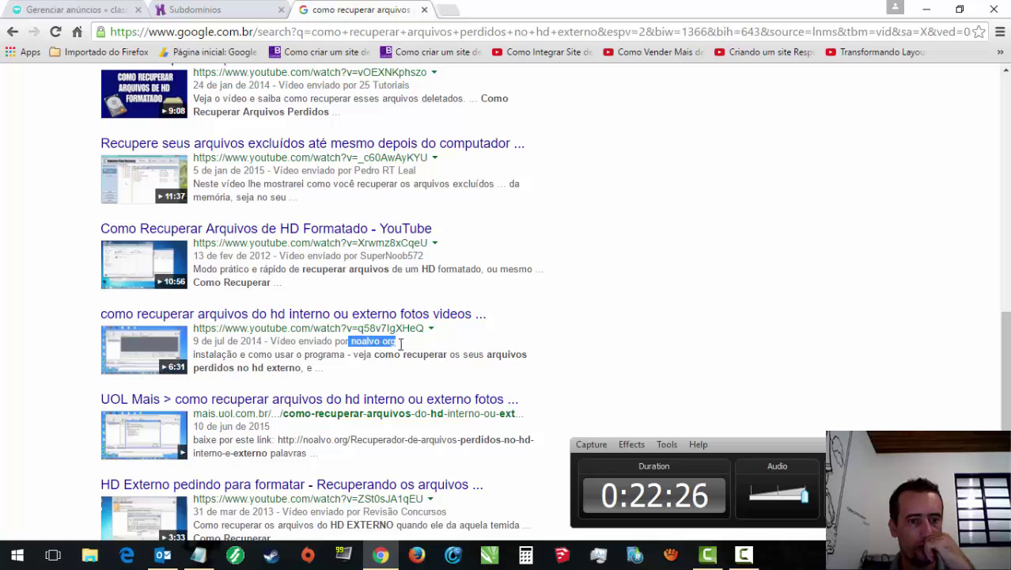
{"action": "left_click_drag", "start_coordinate": [1004, 360], "coordinate": [1005, 377]}
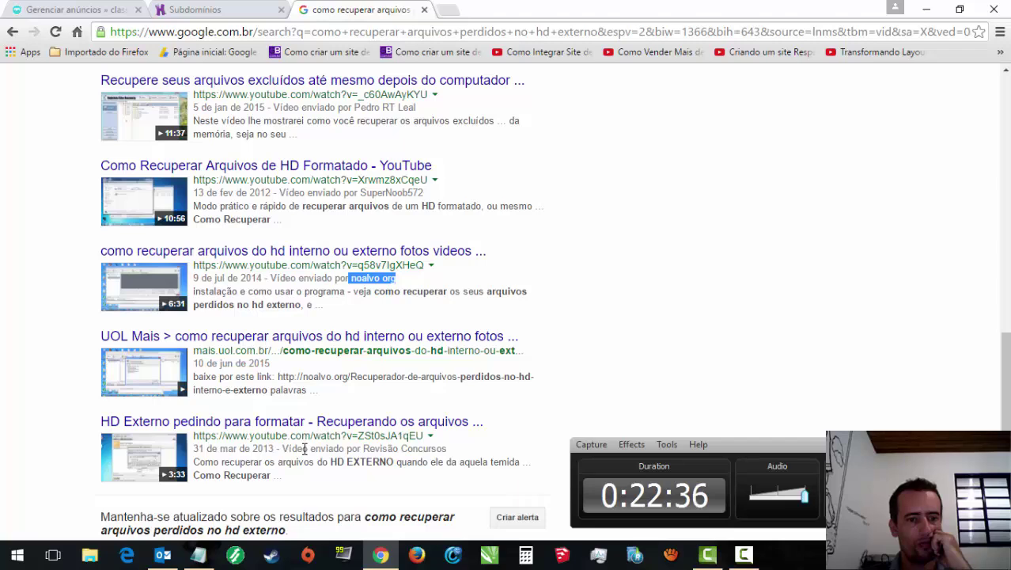
{"action": "left_click_drag", "start_coordinate": [1004, 380], "coordinate": [1007, 83]}
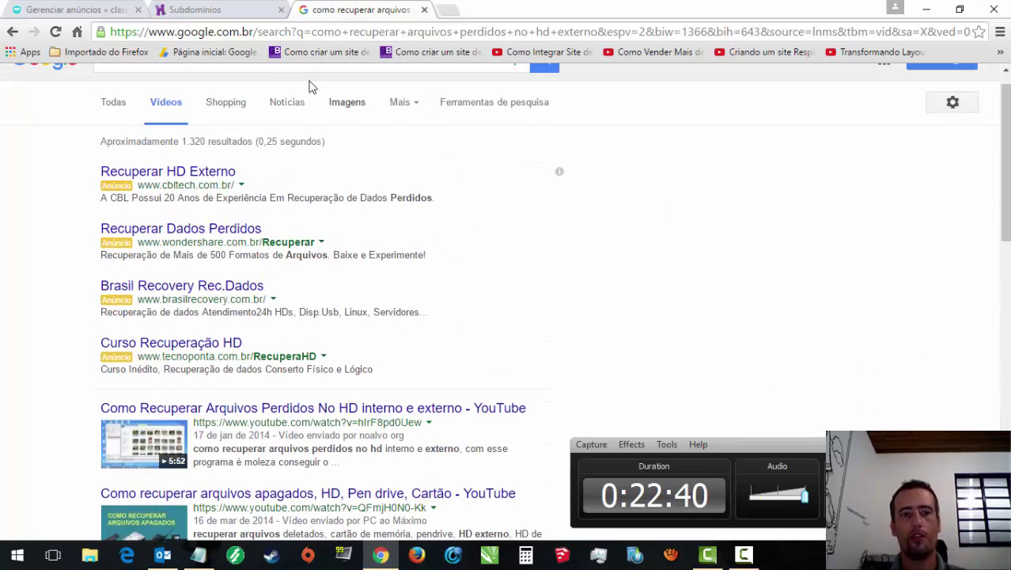
Step: Return to Subdomínios, close the Google results tab and scroll back to the top
{"action": "left_click", "coordinate": [250, 7]}
{"action": "left_click", "coordinate": [425, 9]}
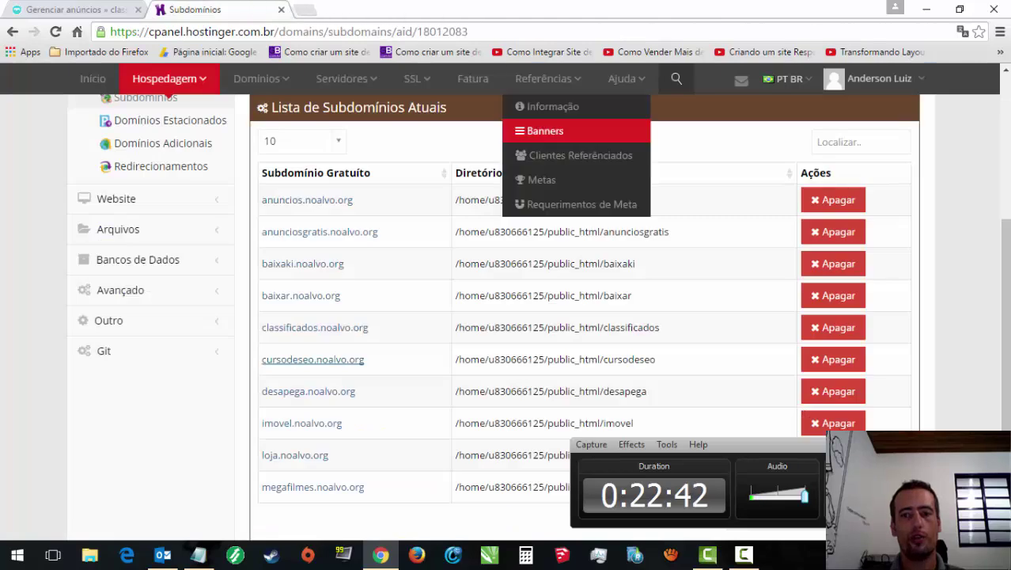
{"action": "left_click", "coordinate": [1004, 177]}
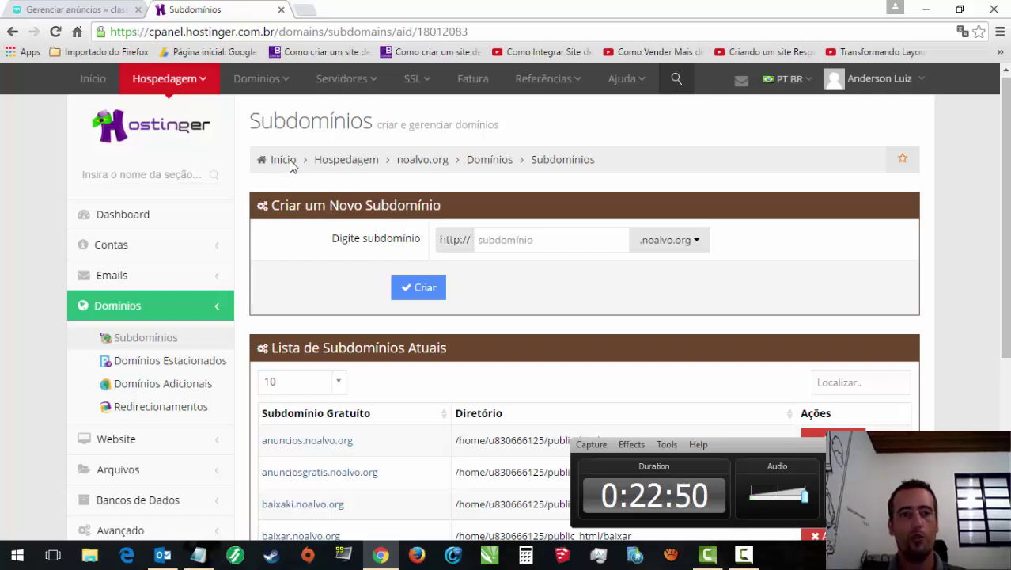
Step: Focus the new subdomain name field and open a fresh Google Brasil tab beside it
{"action": "left_click", "coordinate": [308, 10]}
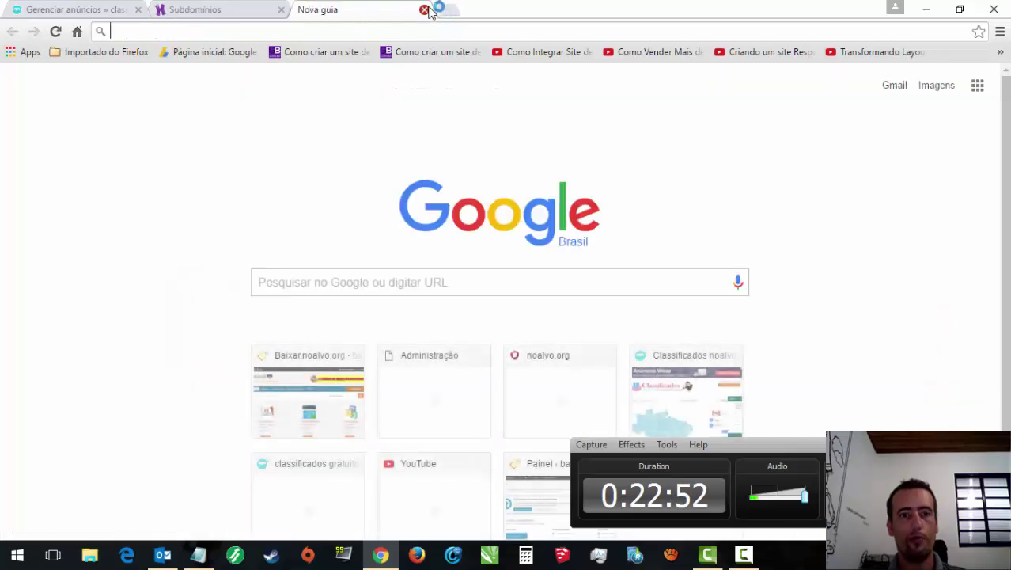
{"action": "left_click", "coordinate": [420, 10]}
{"action": "left_click", "coordinate": [307, 10]}
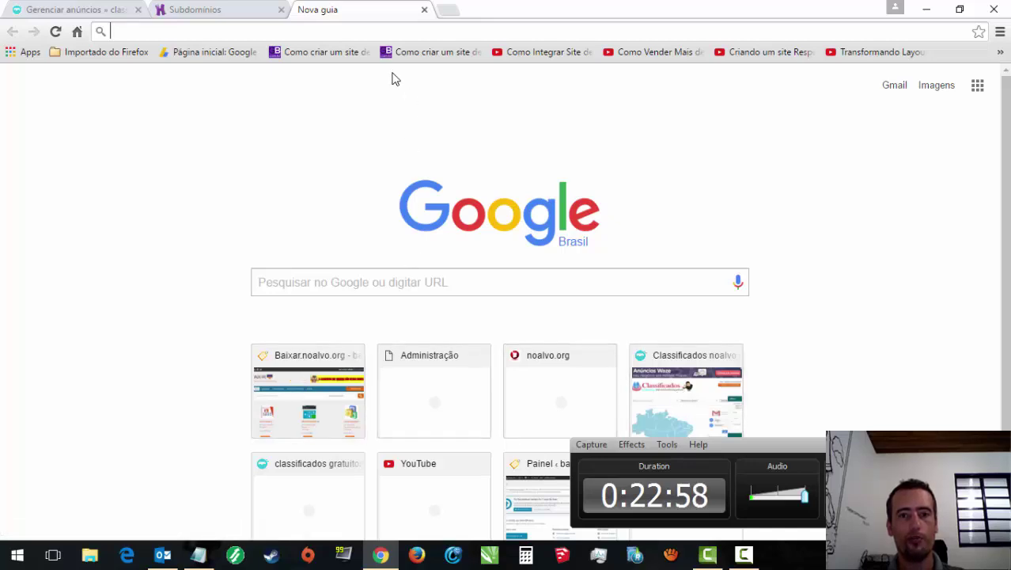
{"action": "left_click", "coordinate": [424, 10]}
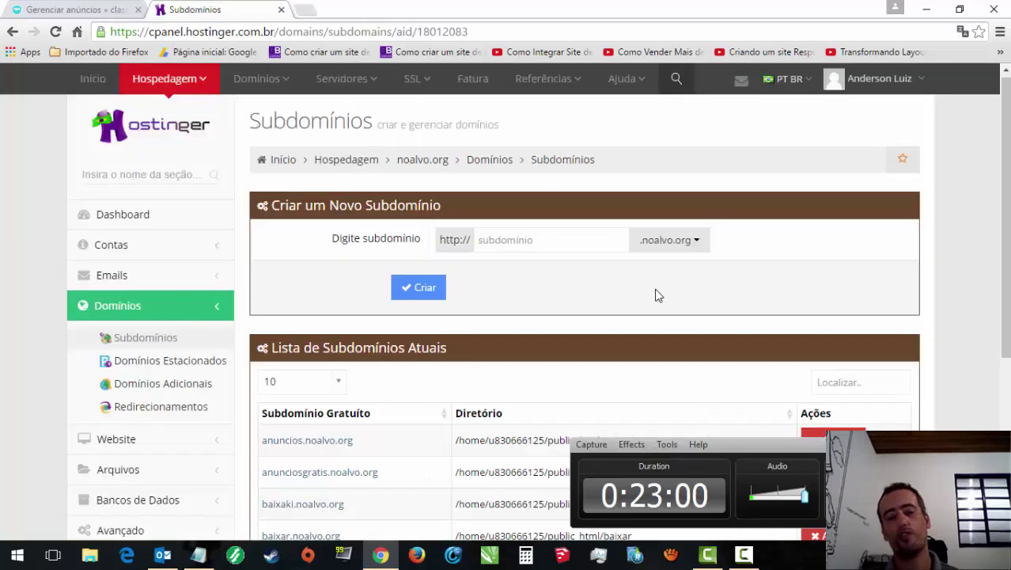
{"action": "left_click", "coordinate": [510, 239]}
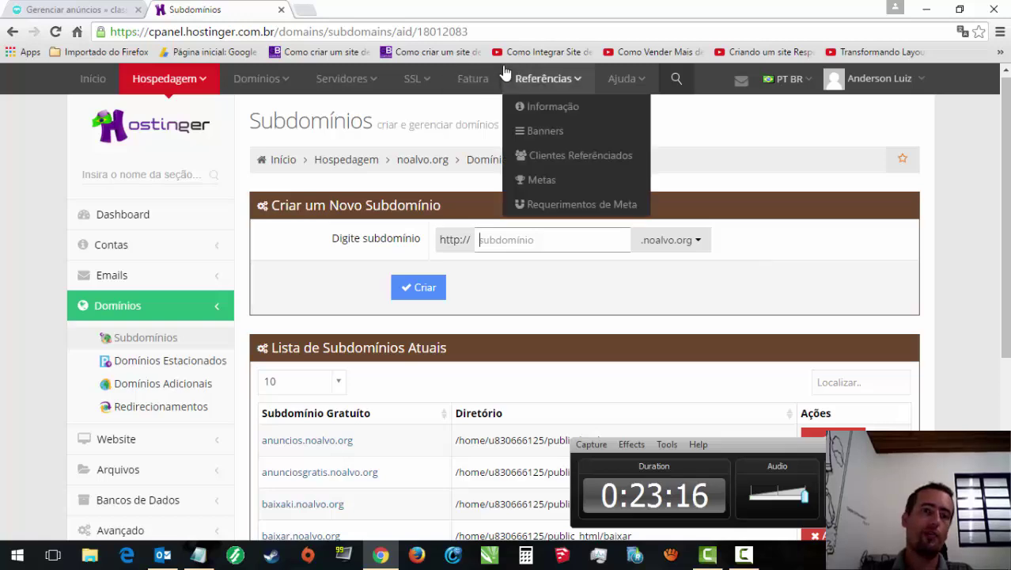
{"action": "left_click", "coordinate": [308, 12]}
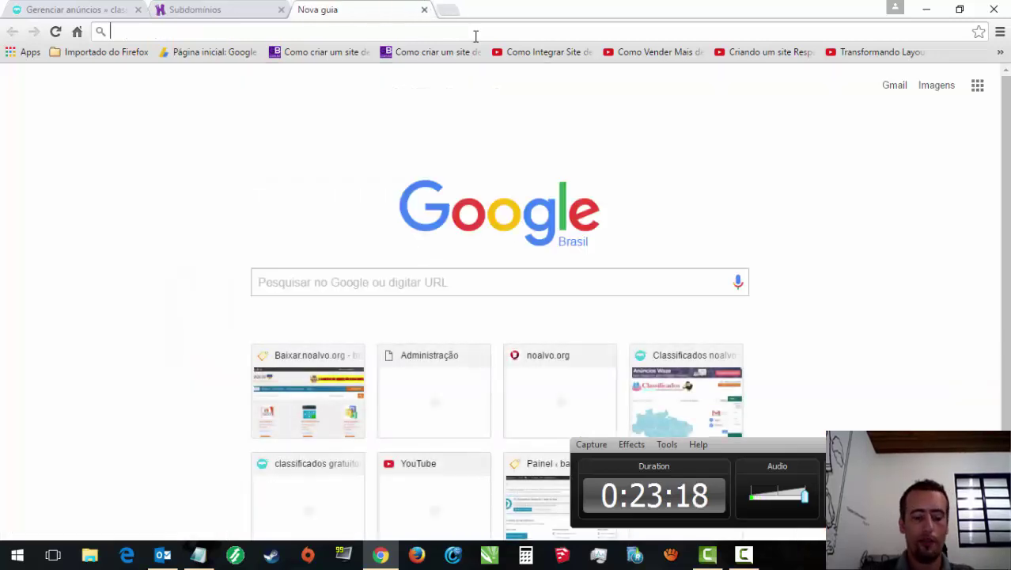
Step: Search 'anunciar em site de classificados', skim the results, then close that tab
{"action": "type", "text": "anu"}
{"action": "type", "text": "nciar em "}
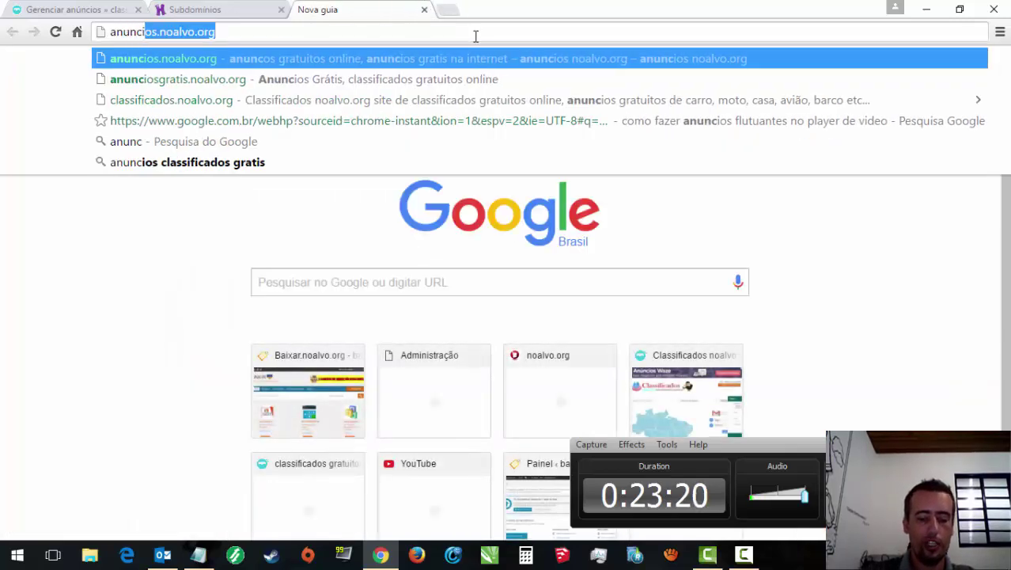
{"action": "type", "text": "si"}
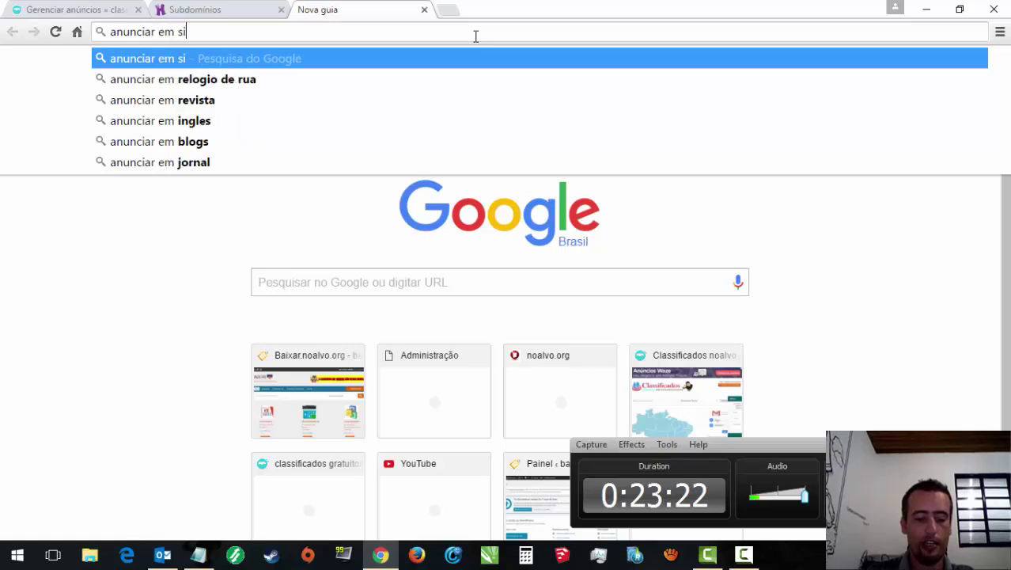
{"action": "type", "text": "te de cla"}
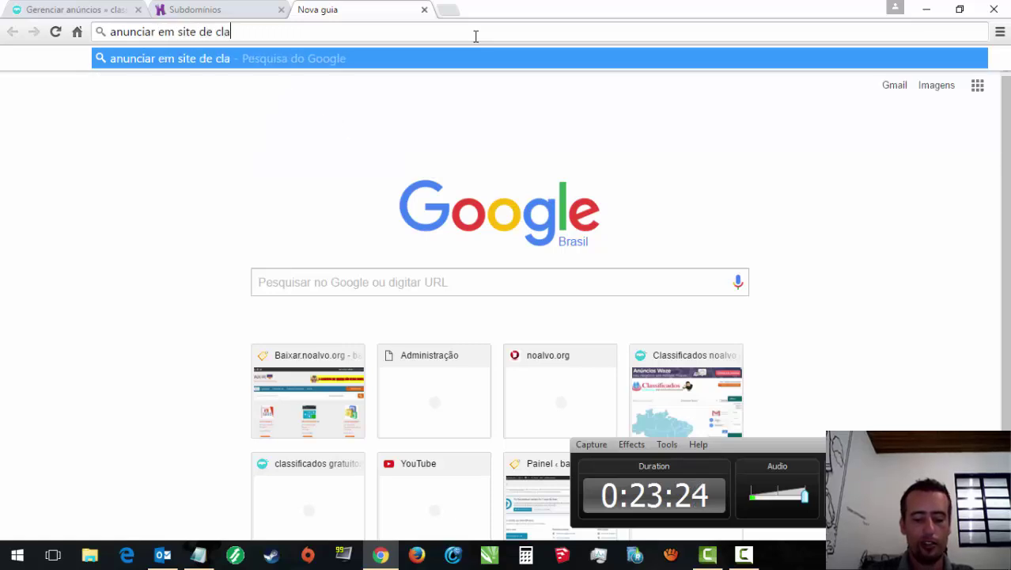
{"action": "type", "text": "ssificados"}
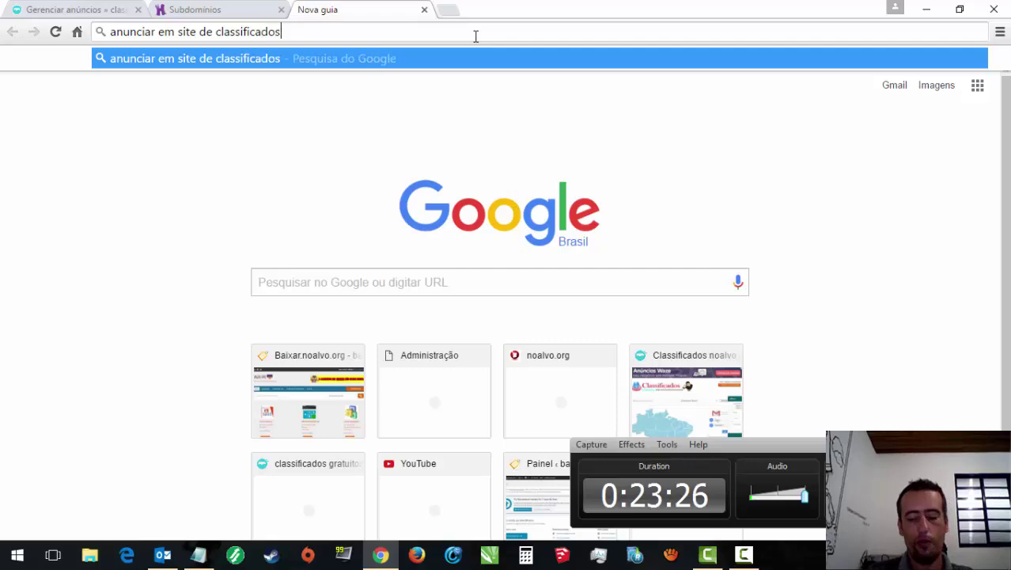
{"action": "key", "text": "Return"}
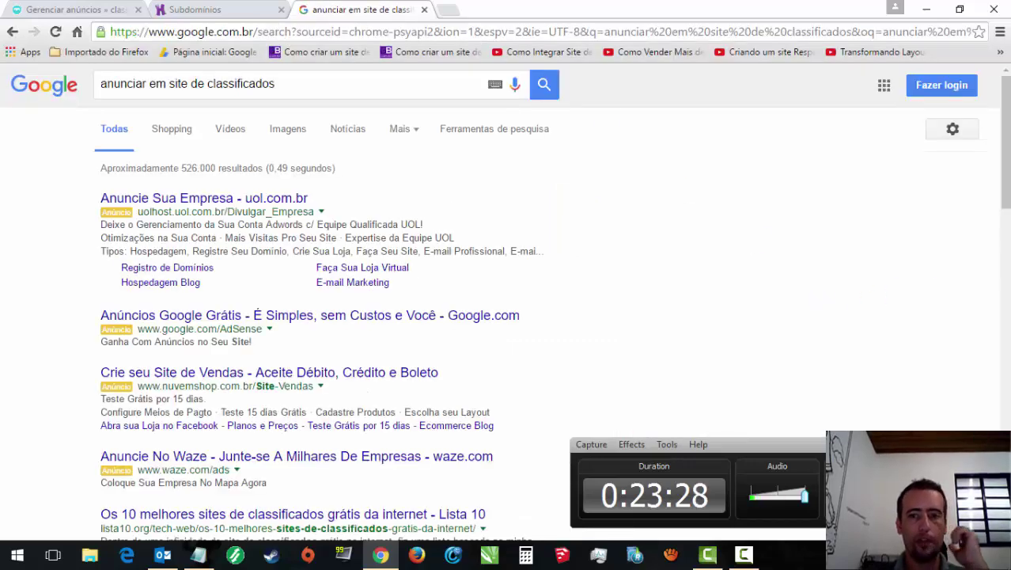
{"action": "scroll", "coordinate": [819, 299], "scroll_direction": "down", "scroll_amount": 2}
{"action": "scroll", "coordinate": [505, 316], "scroll_direction": "down", "scroll_amount": 1}
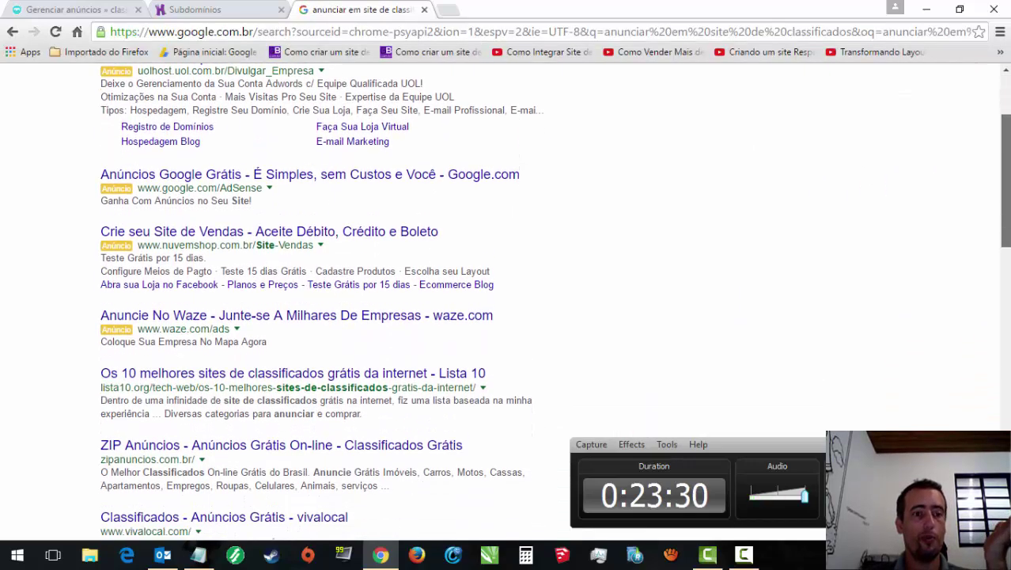
{"action": "scroll", "coordinate": [981, 260], "scroll_direction": "down", "scroll_amount": 2}
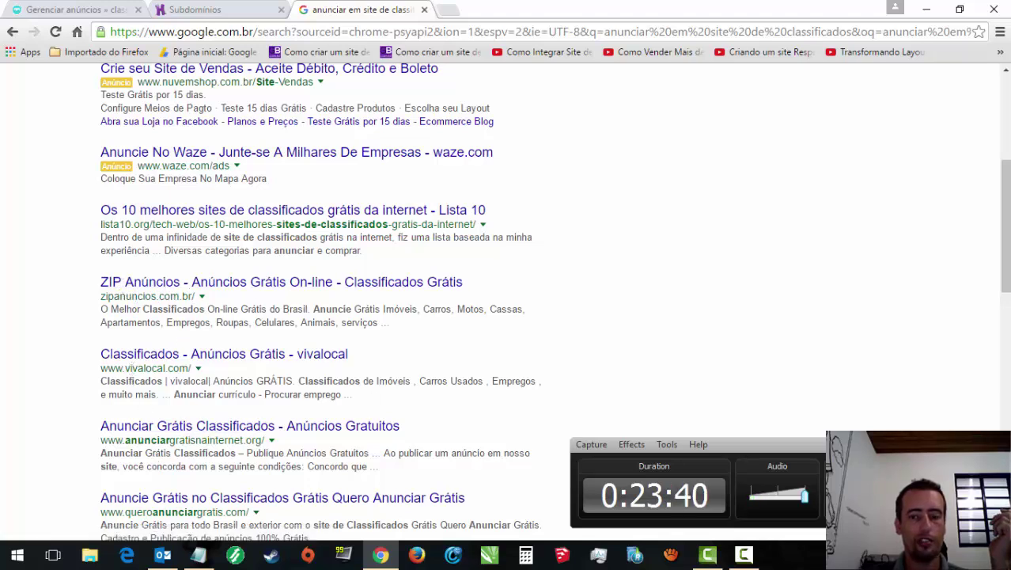
{"action": "scroll", "coordinate": [1005, 286], "scroll_direction": "down", "scroll_amount": 5}
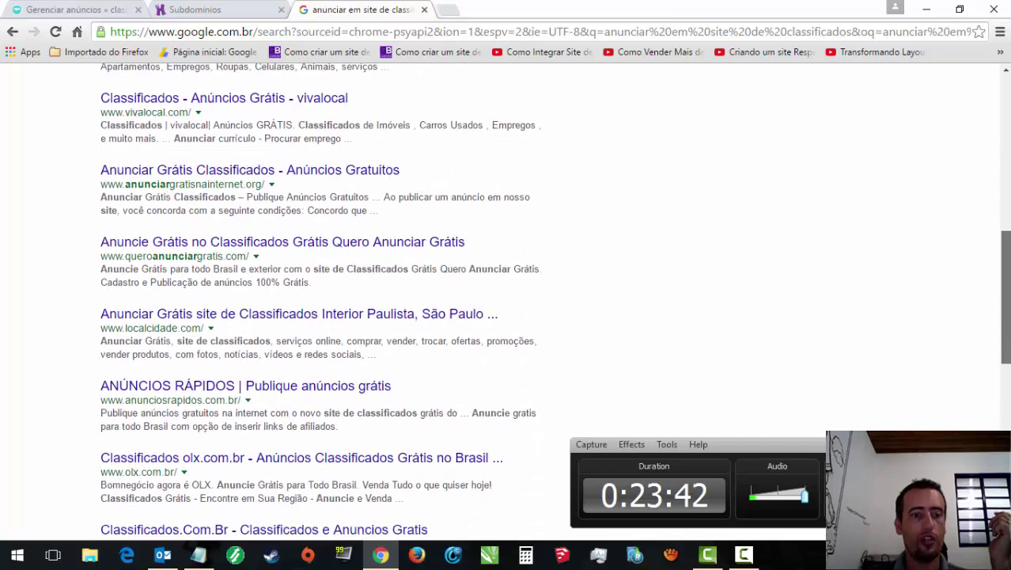
{"action": "scroll", "coordinate": [1005, 371], "scroll_direction": "down", "scroll_amount": 5}
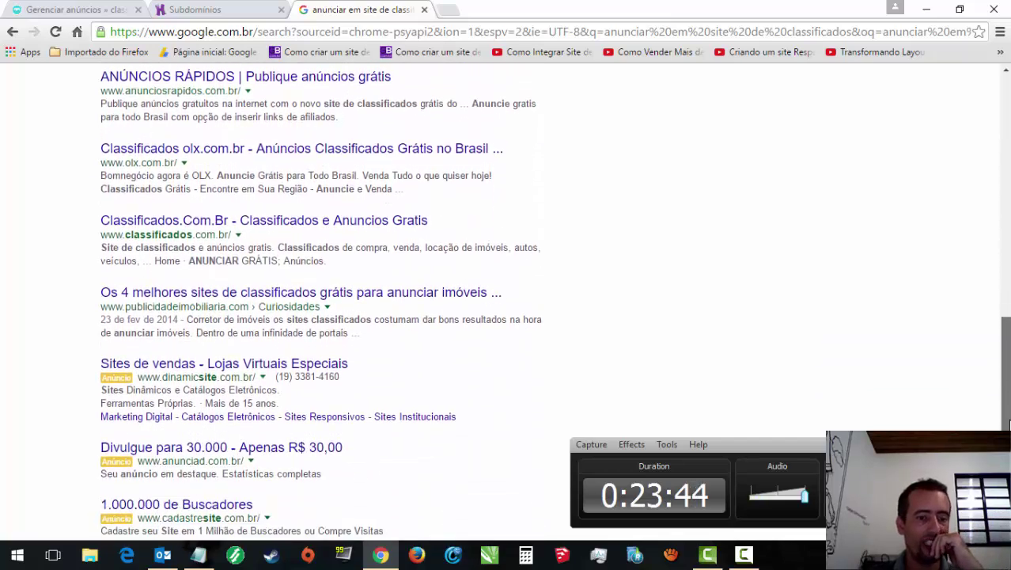
{"action": "scroll", "coordinate": [1005, 380], "scroll_direction": "down", "scroll_amount": 2}
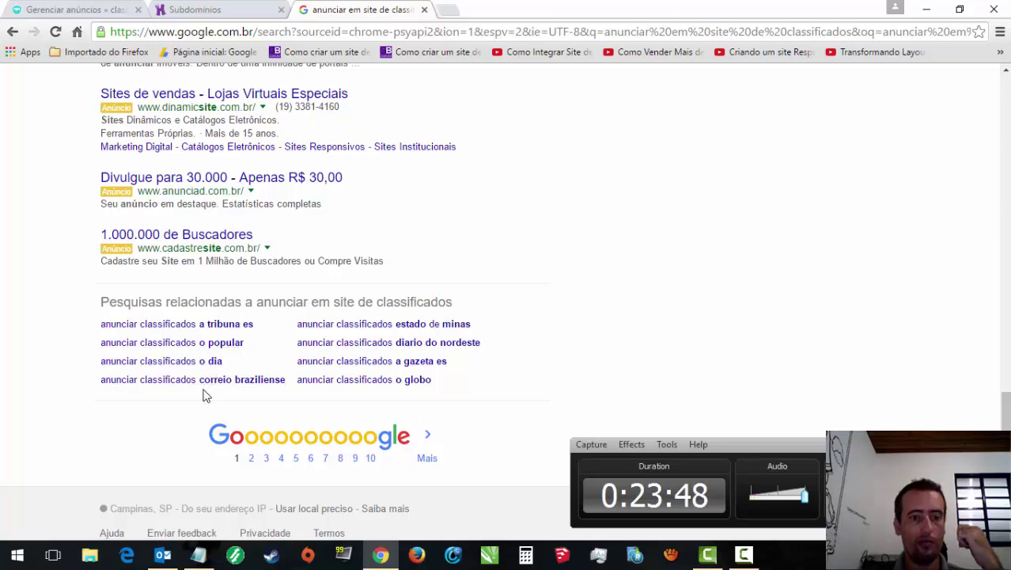
{"action": "left_click_drag", "start_coordinate": [1004, 411], "coordinate": [1004, 190]}
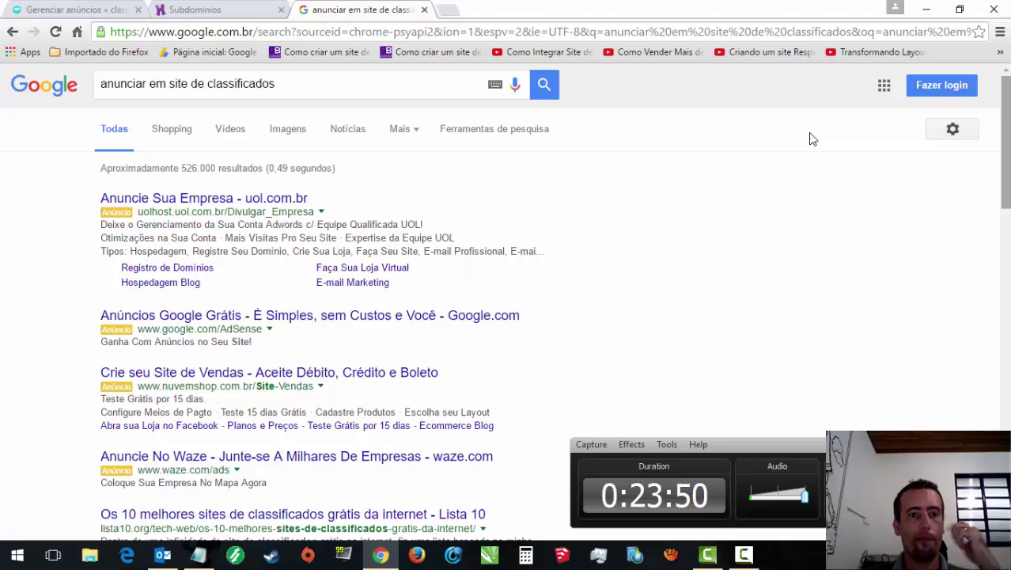
{"action": "left_click", "coordinate": [424, 9]}
Step: Begin the subdomain name with 'vi' and open a new blank tab
{"action": "left_click", "coordinate": [505, 240]}
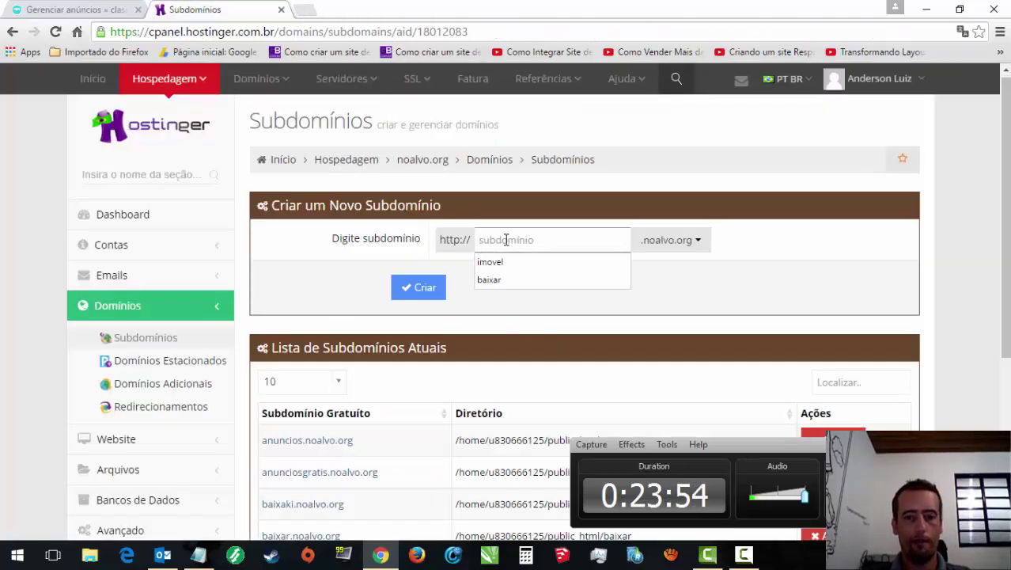
{"action": "type", "text": "vitr"}
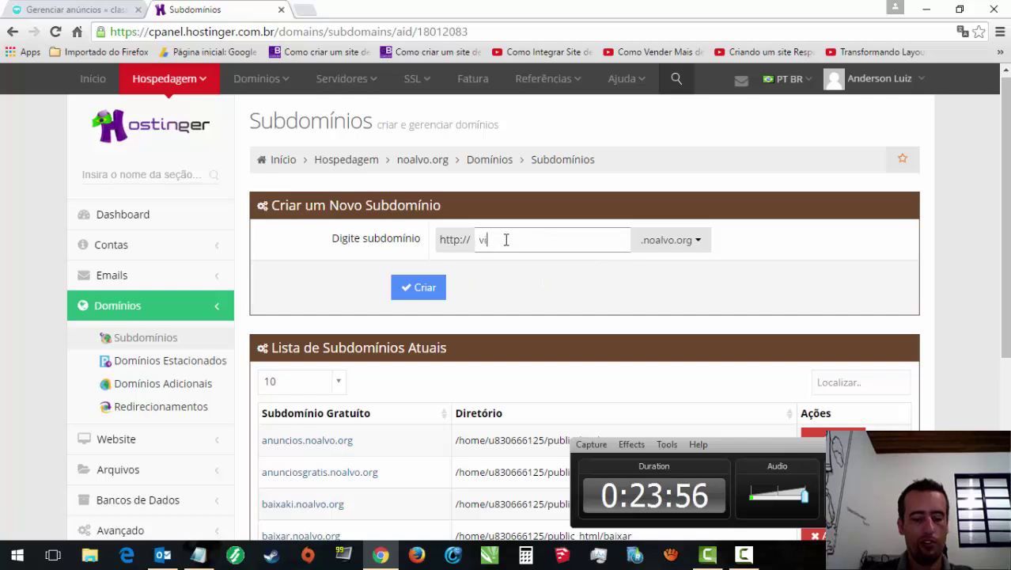
{"action": "left_click", "coordinate": [307, 10]}
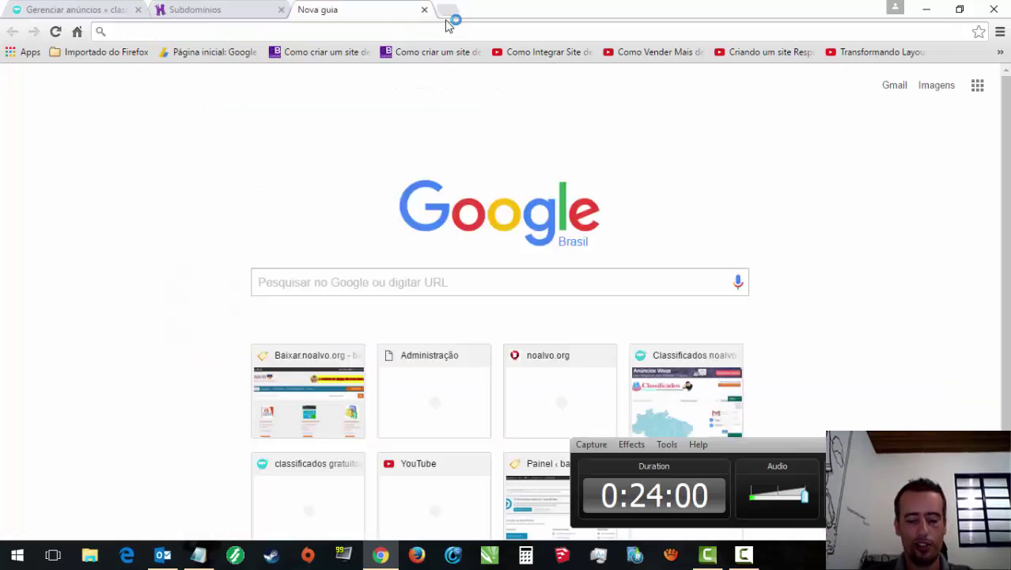
Step: Try visiting vitrinepopular.com.br, then search Google for 'vitrinepopular' instead
{"action": "type", "text": "vi"}
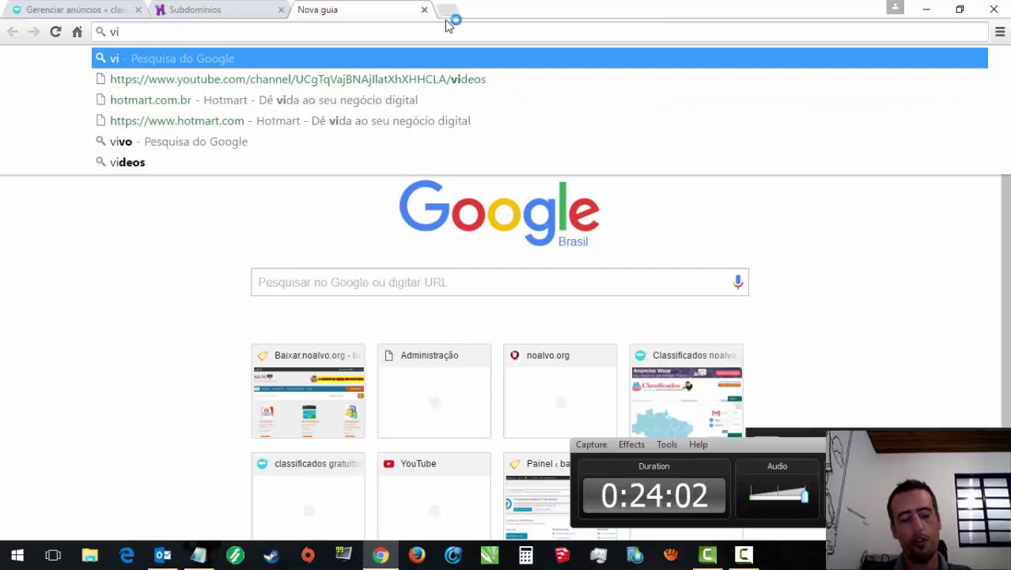
{"action": "type", "text": "tri"}
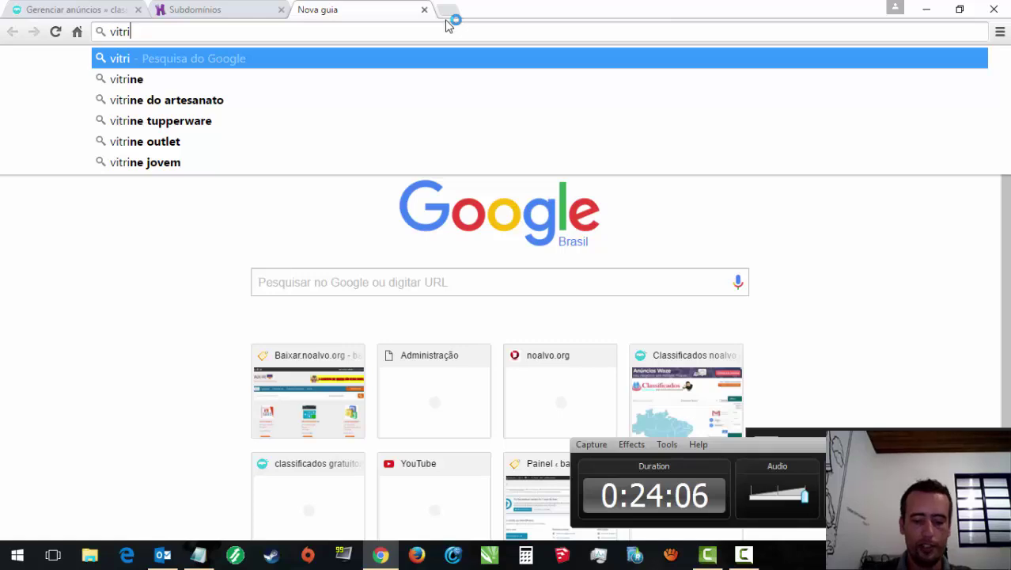
{"action": "type", "text": "ni"}
{"action": "key", "text": "BackSpace"}
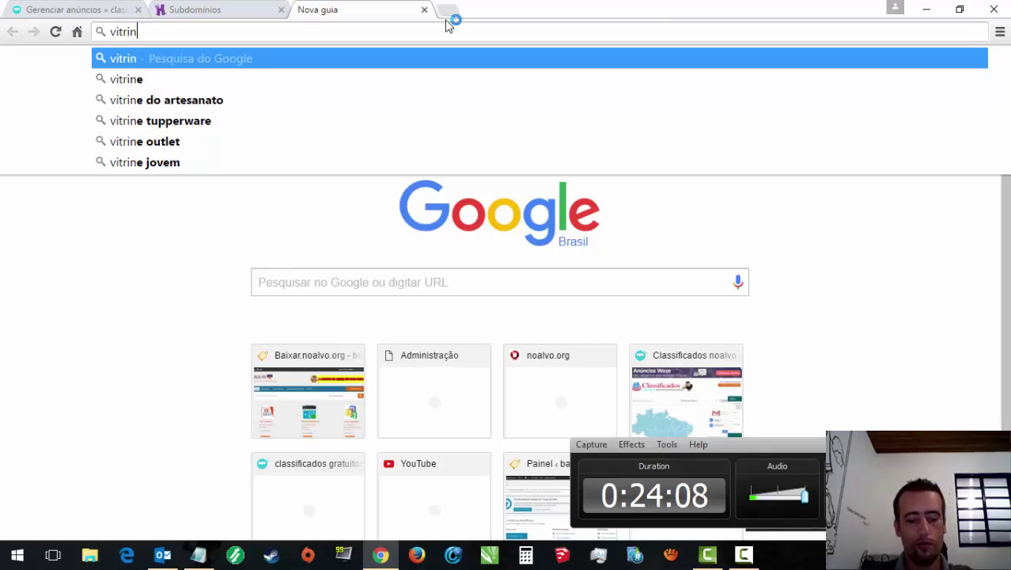
{"action": "type", "text": "epopul"}
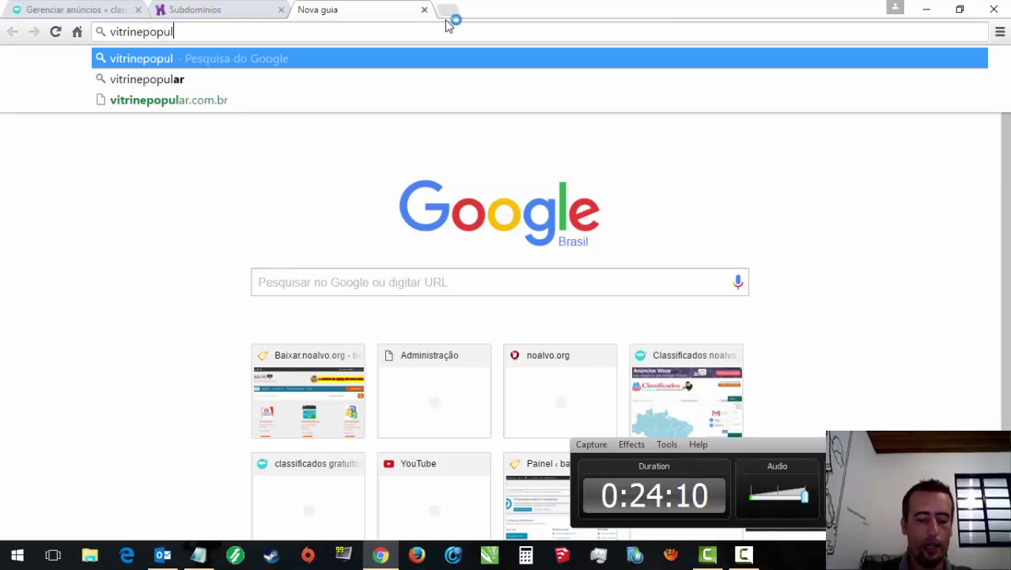
{"action": "type", "text": "ar"}
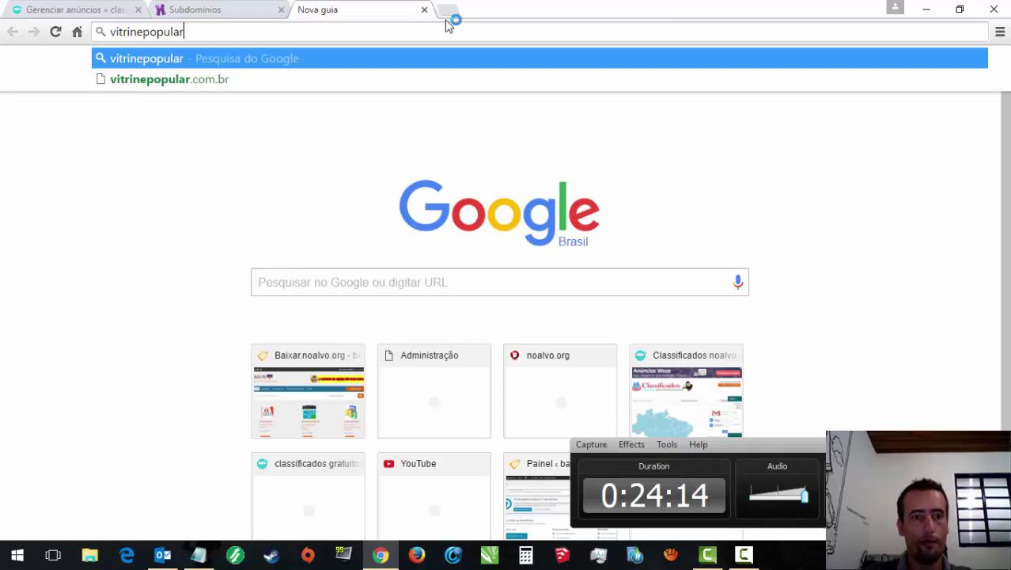
{"action": "left_click", "coordinate": [198, 81]}
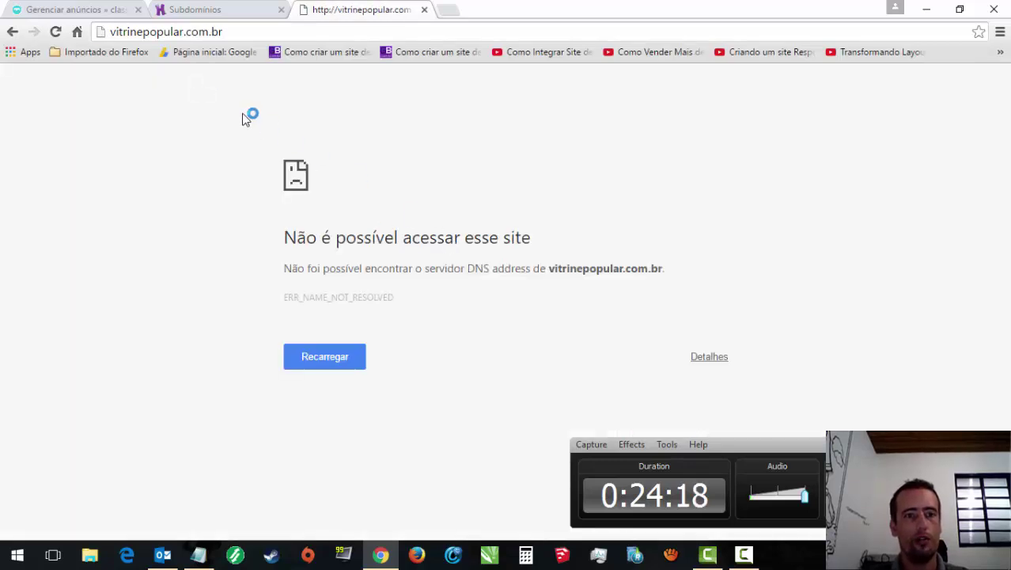
{"action": "left_click_drag", "start_coordinate": [184, 33], "coordinate": [338, 15]}
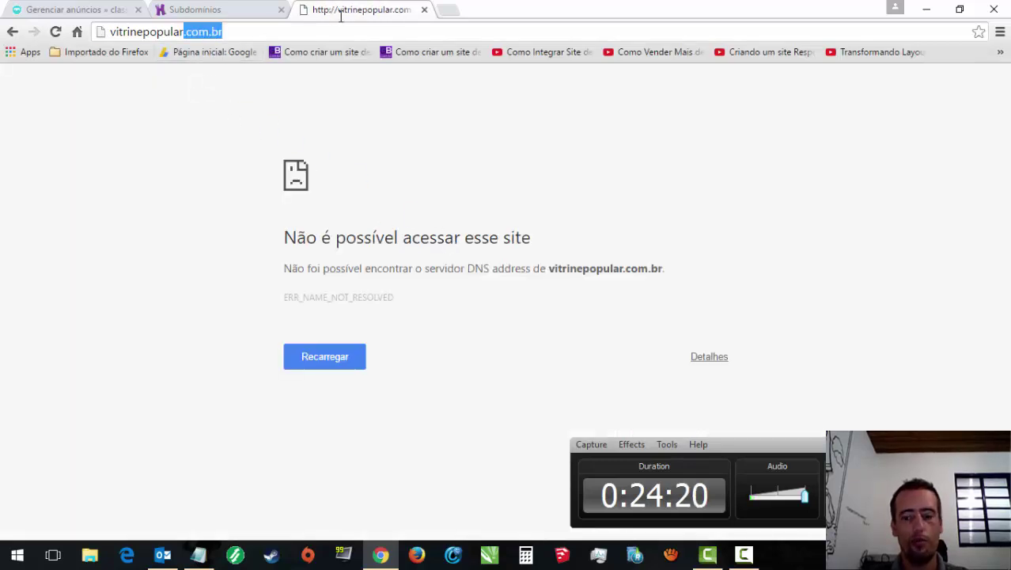
{"action": "key", "text": "Delete"}
{"action": "key", "text": "Return"}
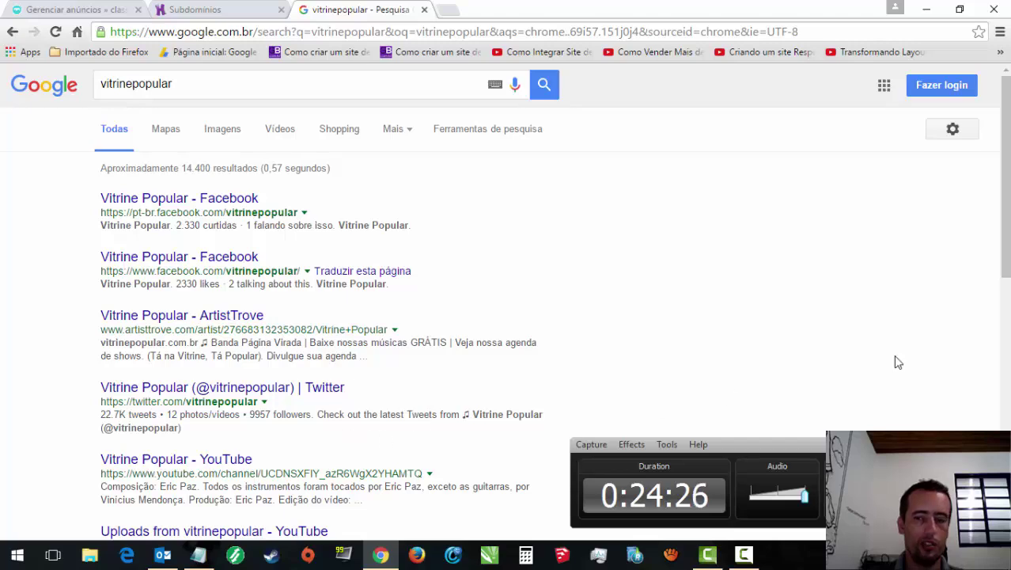
{"action": "scroll", "coordinate": [1006, 288], "scroll_direction": "down", "scroll_amount": 3}
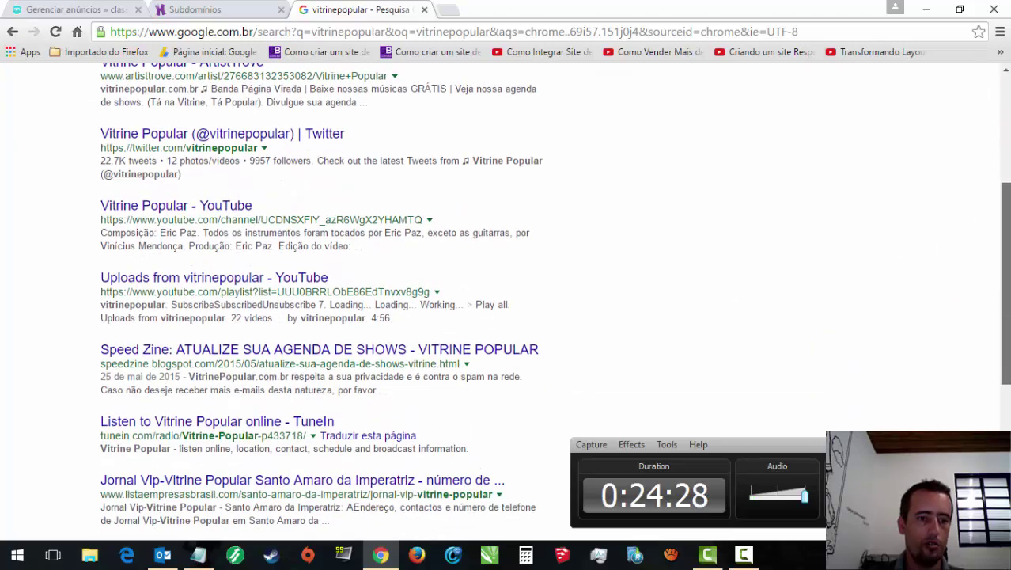
{"action": "scroll", "coordinate": [506, 292], "scroll_direction": "down", "scroll_amount": 3}
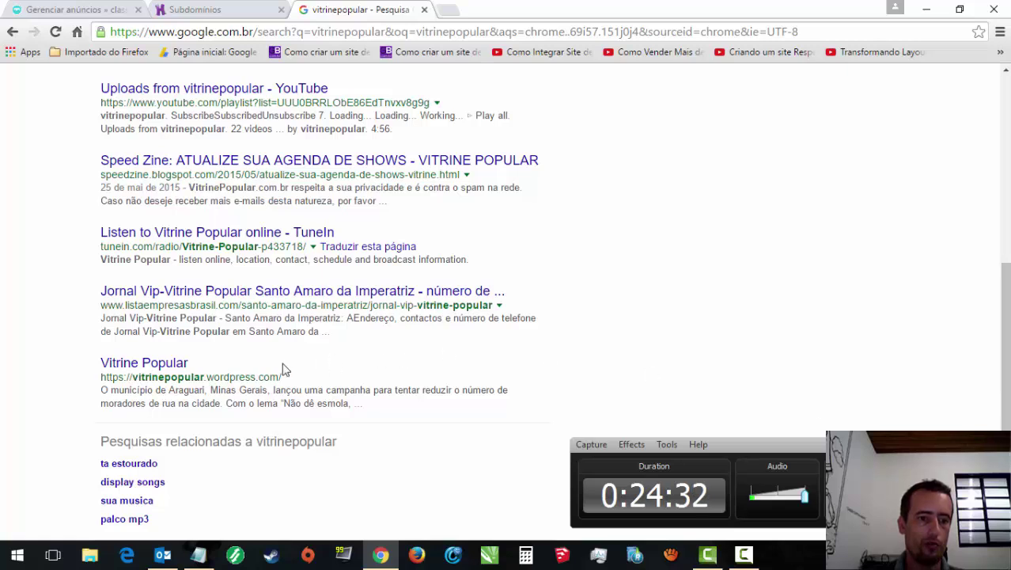
Step: Inspect the Vitrine Popular WordPress blog and its getblog page, then close those tabs
{"action": "middle_click", "coordinate": [178, 363]}
{"action": "middle_click", "coordinate": [178, 363]}
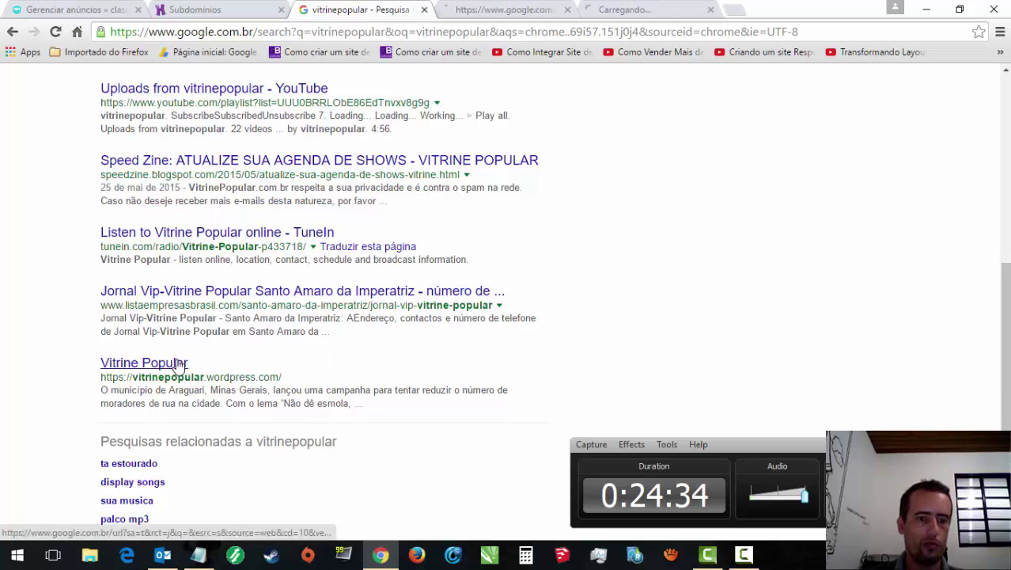
{"action": "left_click", "coordinate": [560, 16]}
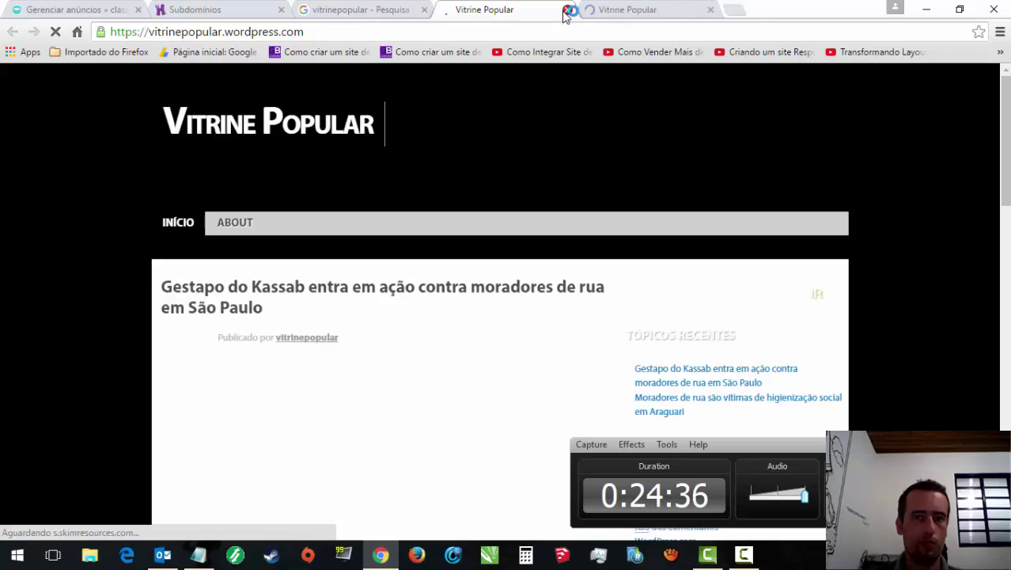
{"action": "left_click", "coordinate": [568, 10]}
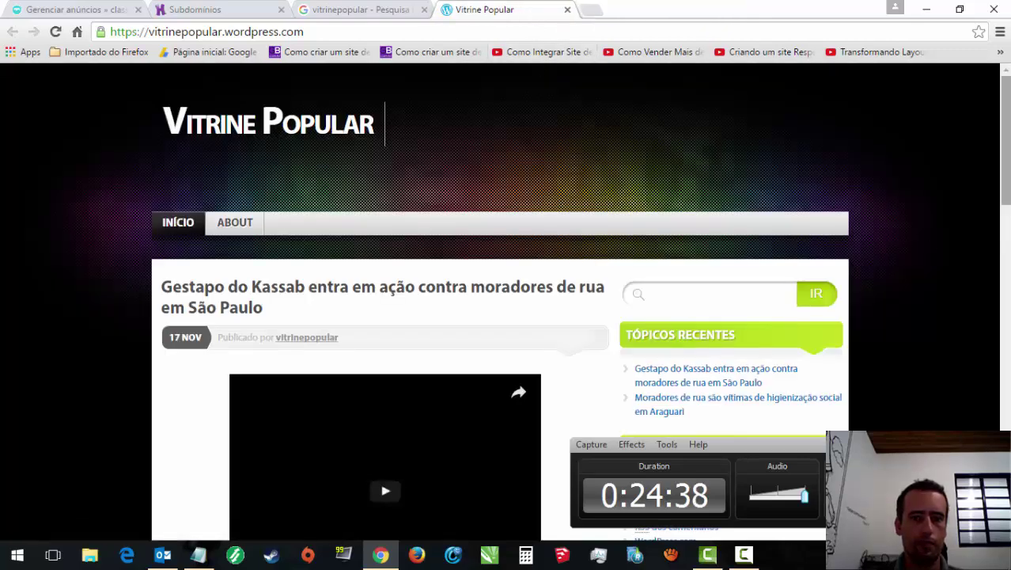
{"action": "scroll", "coordinate": [1008, 231], "scroll_direction": "down", "scroll_amount": 3}
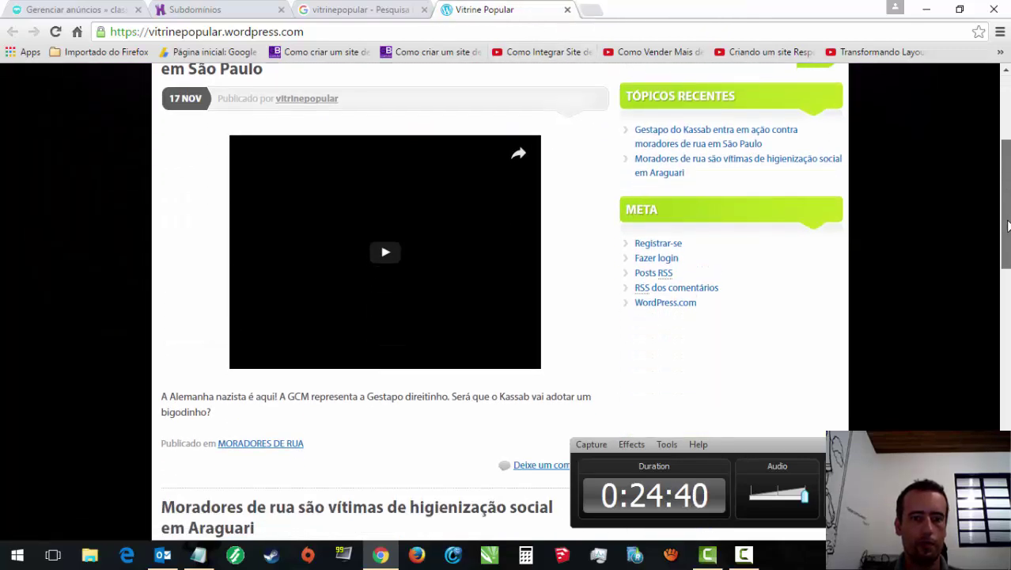
{"action": "scroll", "coordinate": [1008, 224], "scroll_direction": "down", "scroll_amount": 5}
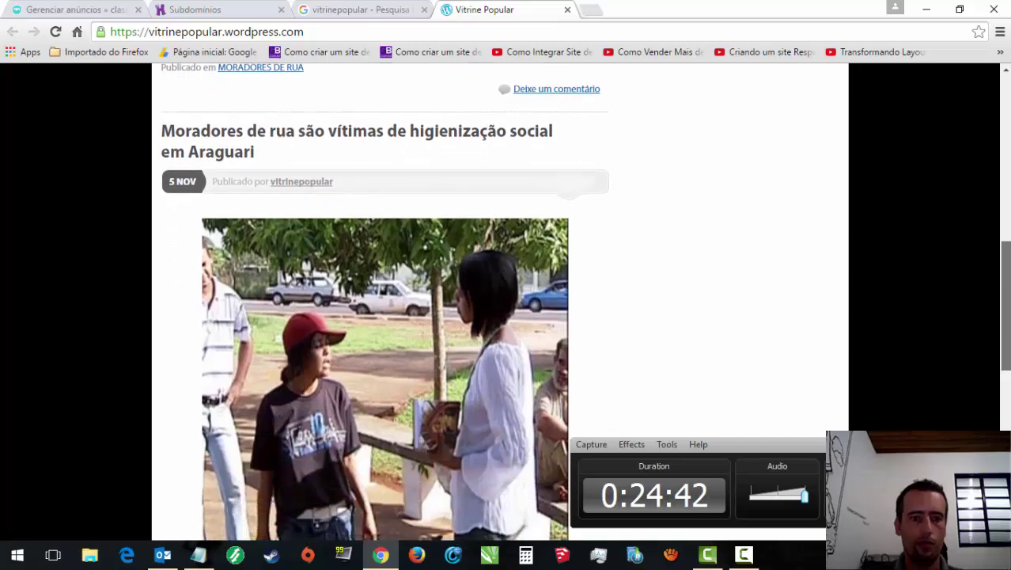
{"action": "scroll", "coordinate": [586, 301], "scroll_direction": "down", "scroll_amount": 1}
{"action": "scroll", "coordinate": [585, 301], "scroll_direction": "up", "scroll_amount": 9}
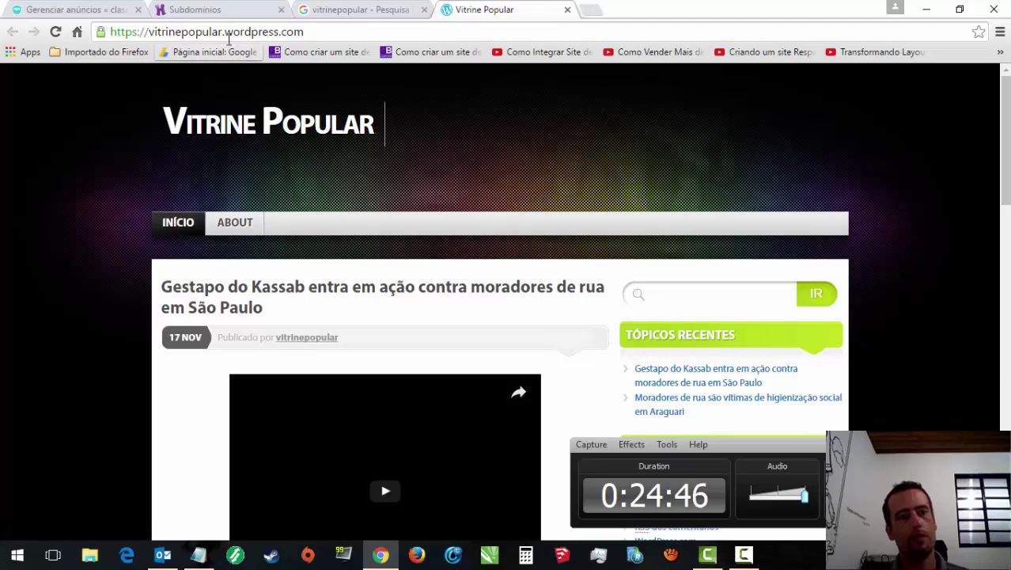
{"action": "left_click_drag", "start_coordinate": [243, 32], "coordinate": [323, 38]}
{"action": "type", "text": "http://getblog.com.br/como-criar-um-site-de-membros-em-wordpress-integrado-com-hotmart-gratis/"}
{"action": "key", "text": "Return"}
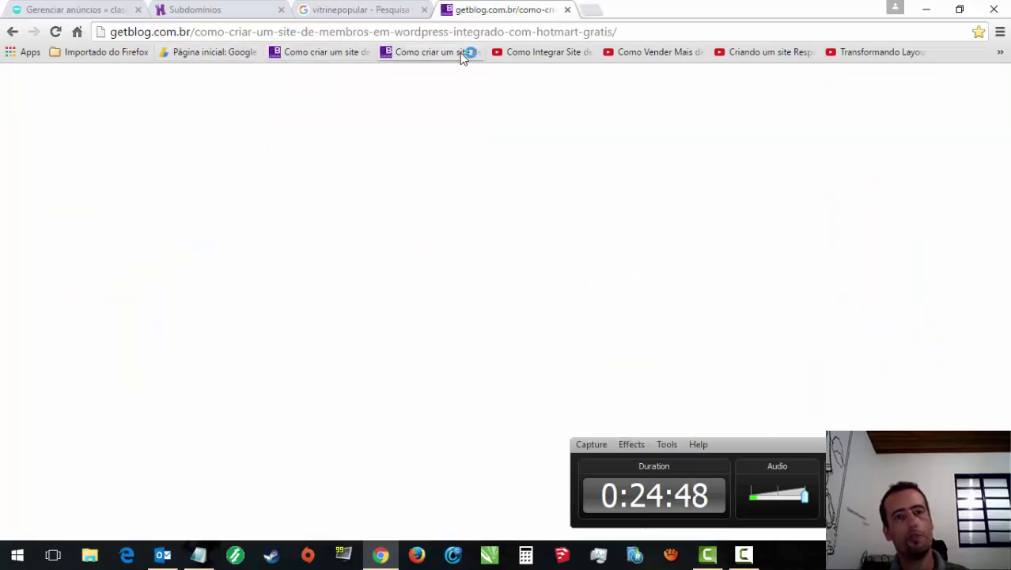
{"action": "left_click", "coordinate": [567, 10]}
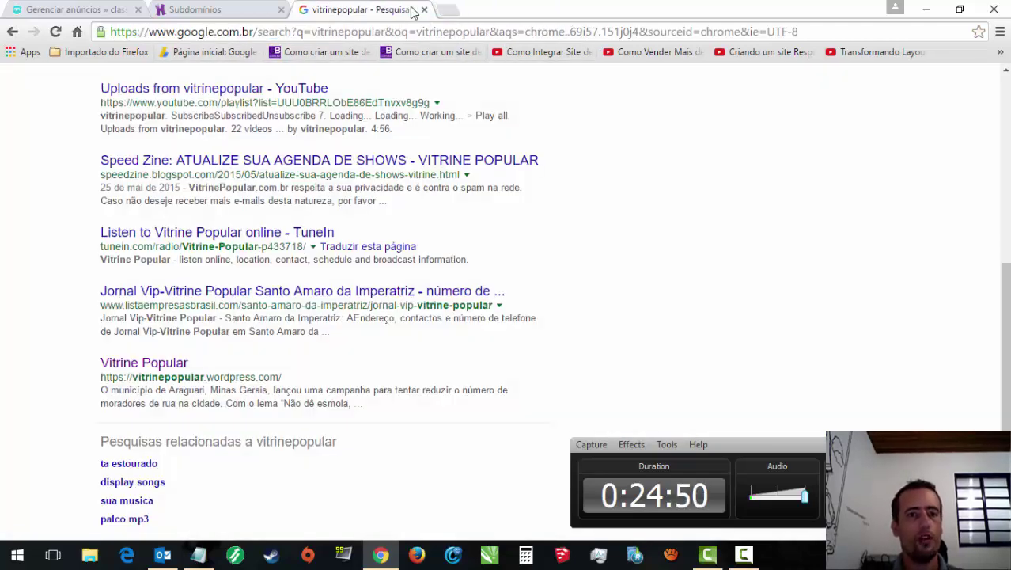
Step: Close the search tab, complete the name vitrinepopular and create the subdomain under noalvo.org
{"action": "left_click", "coordinate": [425, 10]}
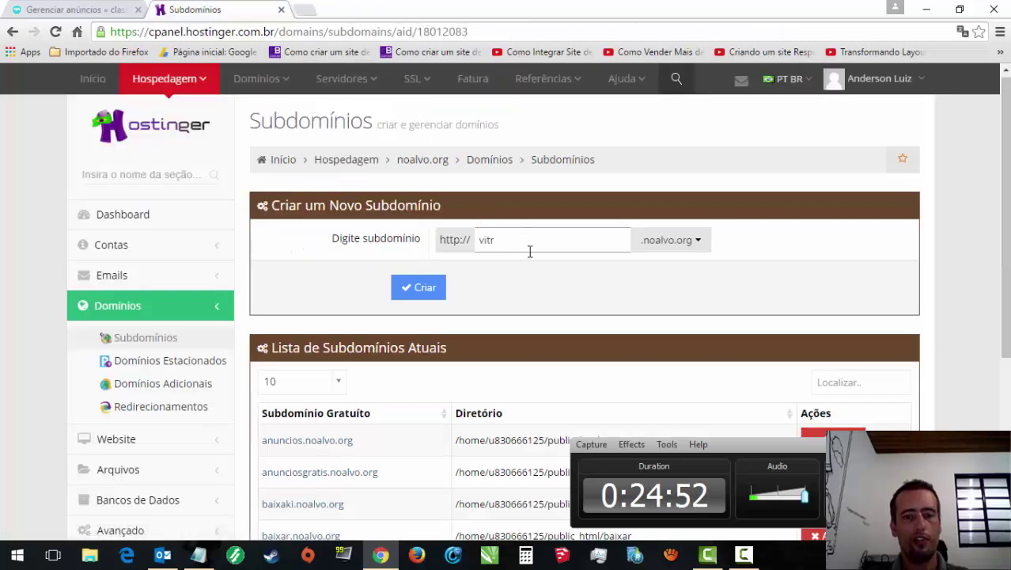
{"action": "type", "text": "ine"}
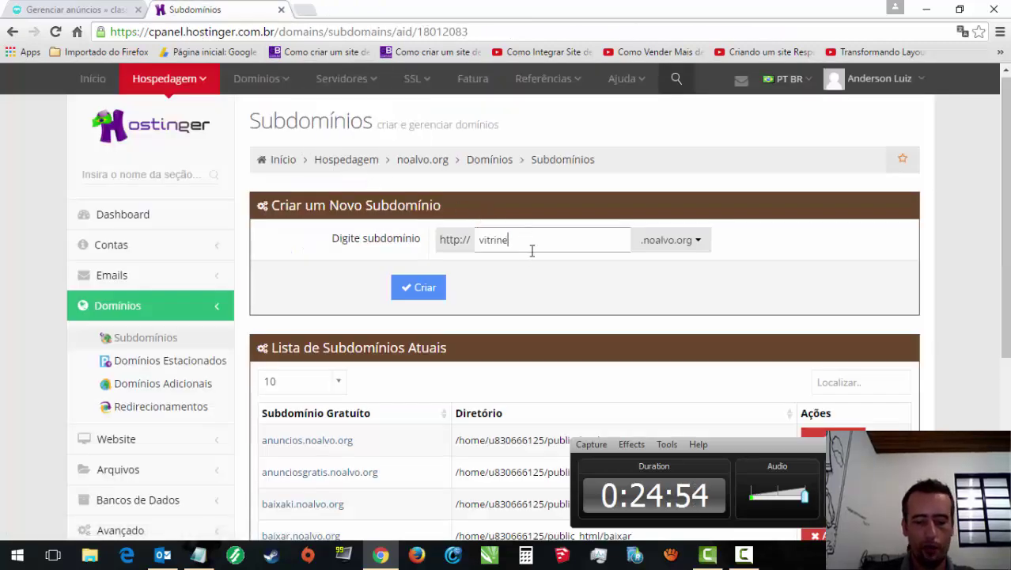
{"action": "type", "text": "popular"}
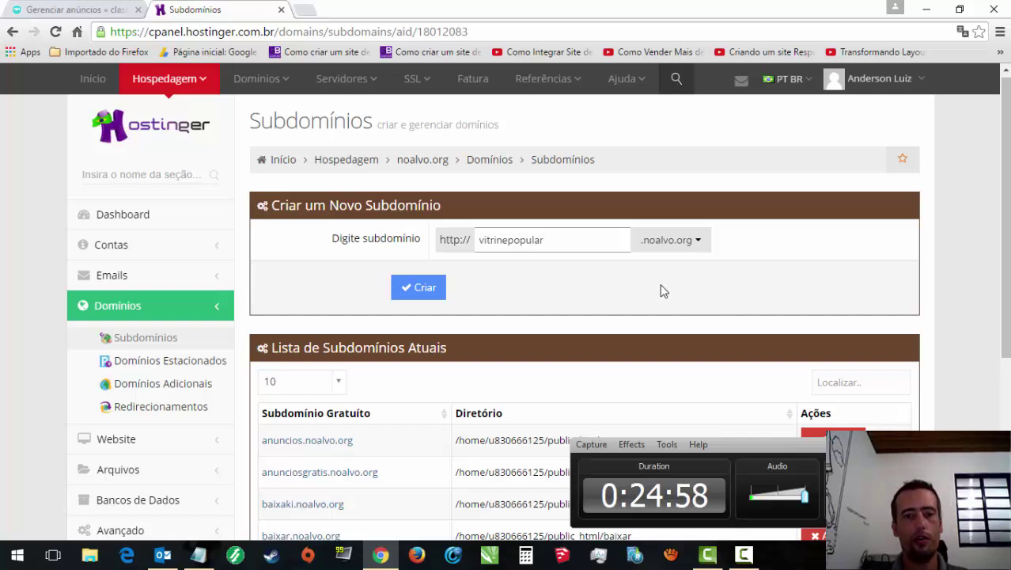
{"action": "left_click", "coordinate": [419, 287]}
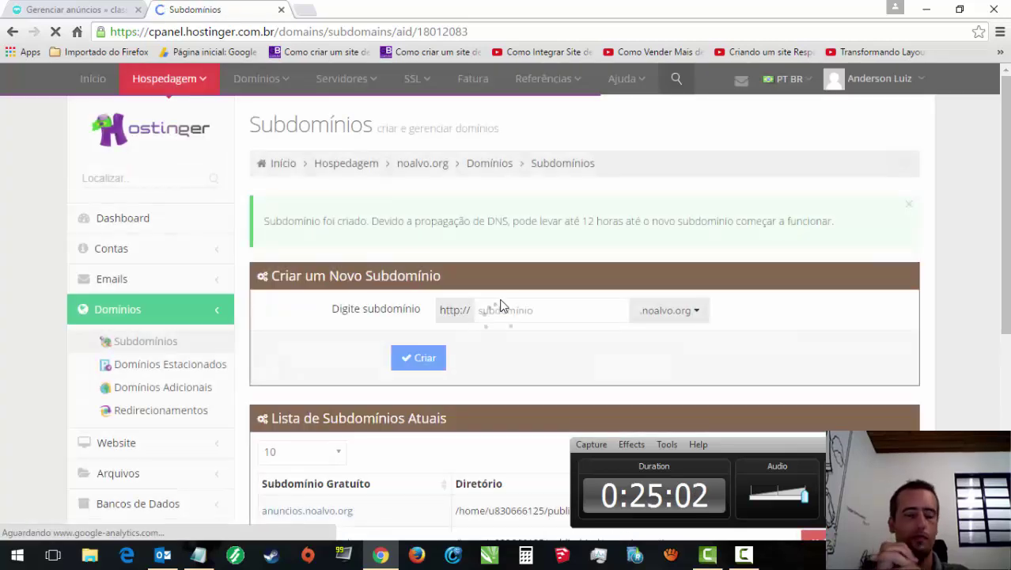
{"action": "scroll", "coordinate": [987, 364], "scroll_direction": "down", "scroll_amount": 4}
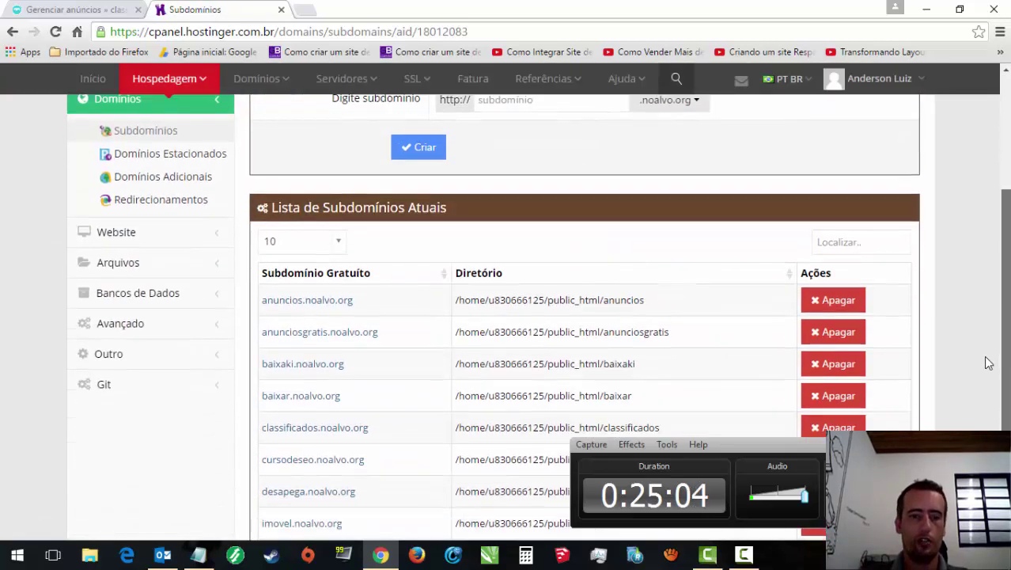
{"action": "scroll", "coordinate": [985, 387], "scroll_direction": "up", "scroll_amount": 4}
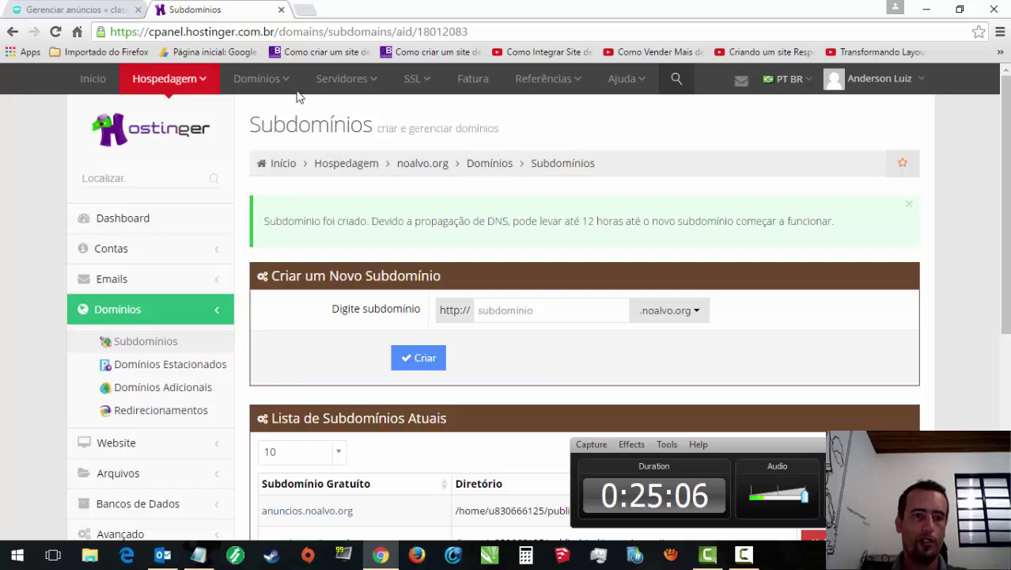
{"action": "scroll", "coordinate": [763, 229], "scroll_direction": "down", "scroll_amount": 1}
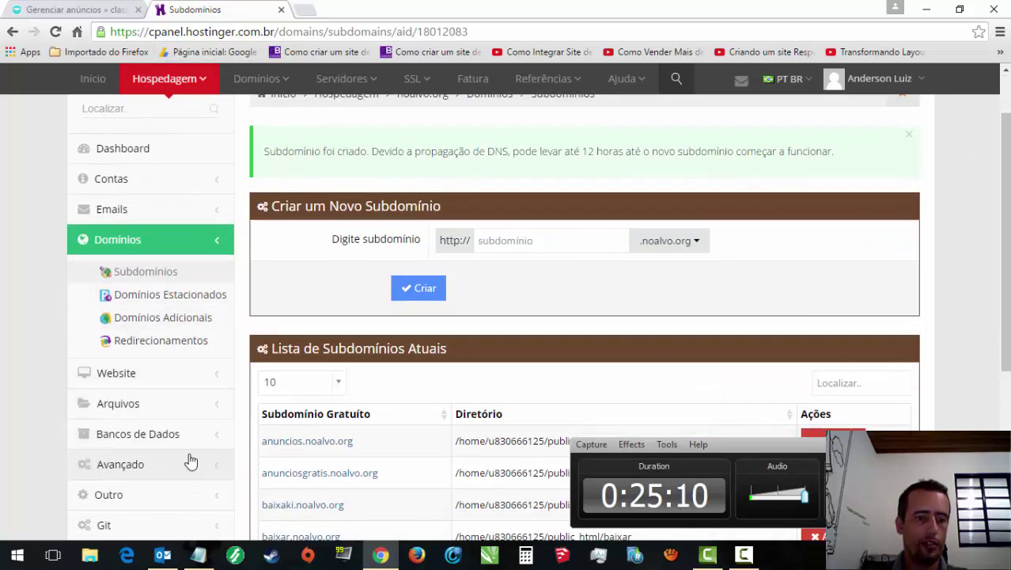
{"action": "left_click", "coordinate": [99, 475]}
{"action": "left_click", "coordinate": [161, 400]}
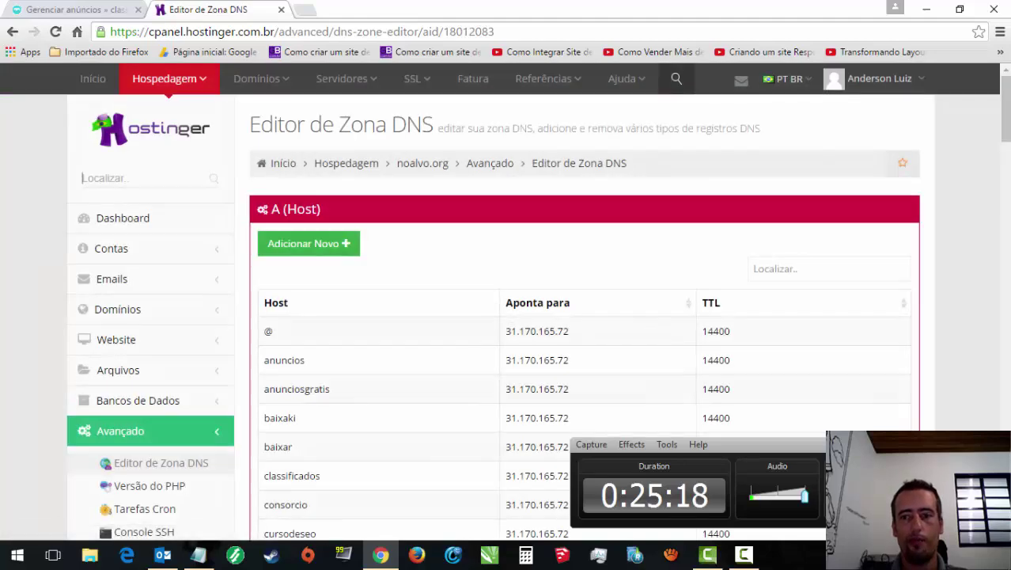
{"action": "scroll", "coordinate": [584, 316], "scroll_direction": "down", "scroll_amount": 10}
{"action": "scroll", "coordinate": [938, 225], "scroll_direction": "down", "scroll_amount": 3}
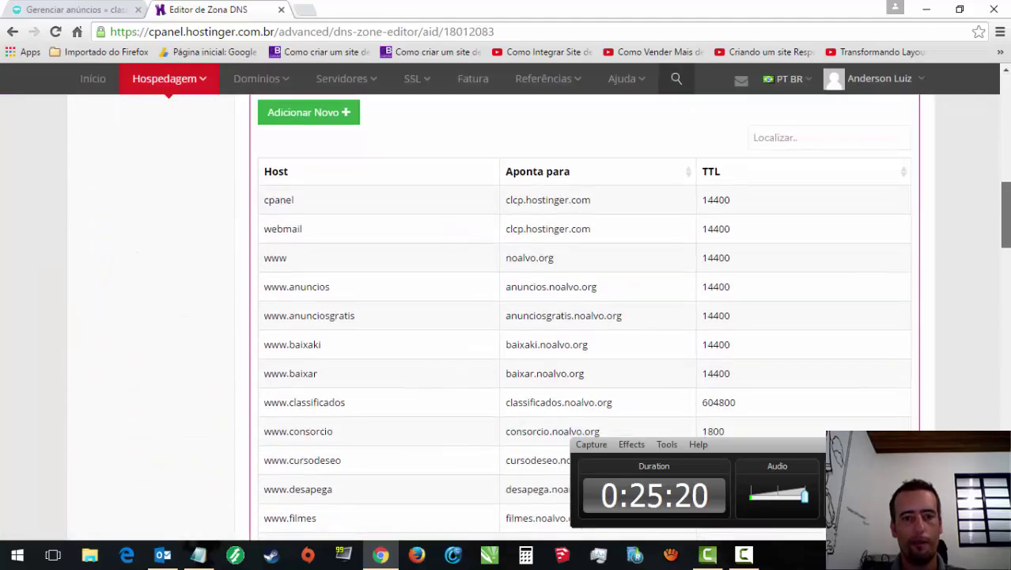
{"action": "scroll", "coordinate": [937, 226], "scroll_direction": "up", "scroll_amount": 2}
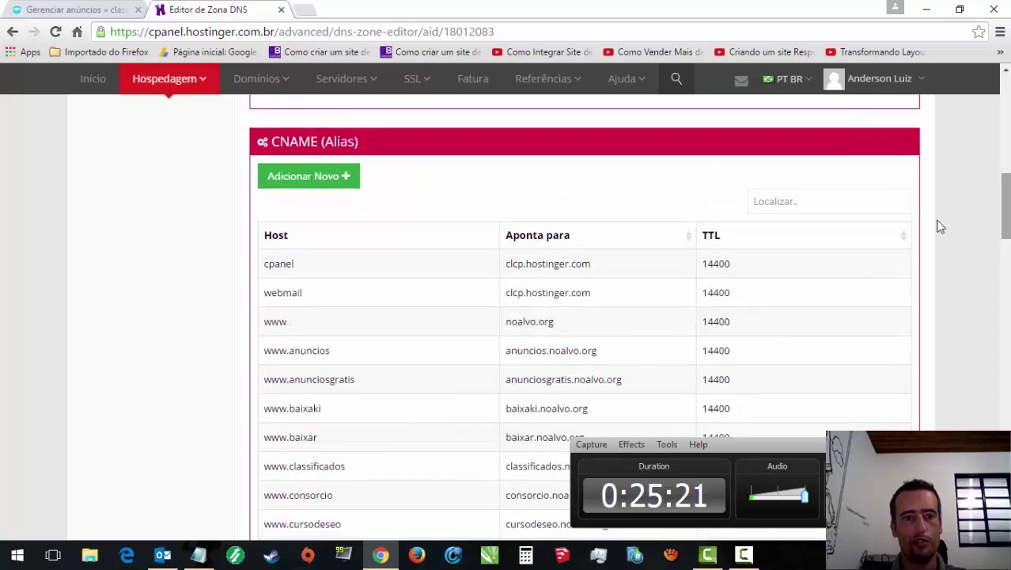
{"action": "left_click", "coordinate": [298, 180]}
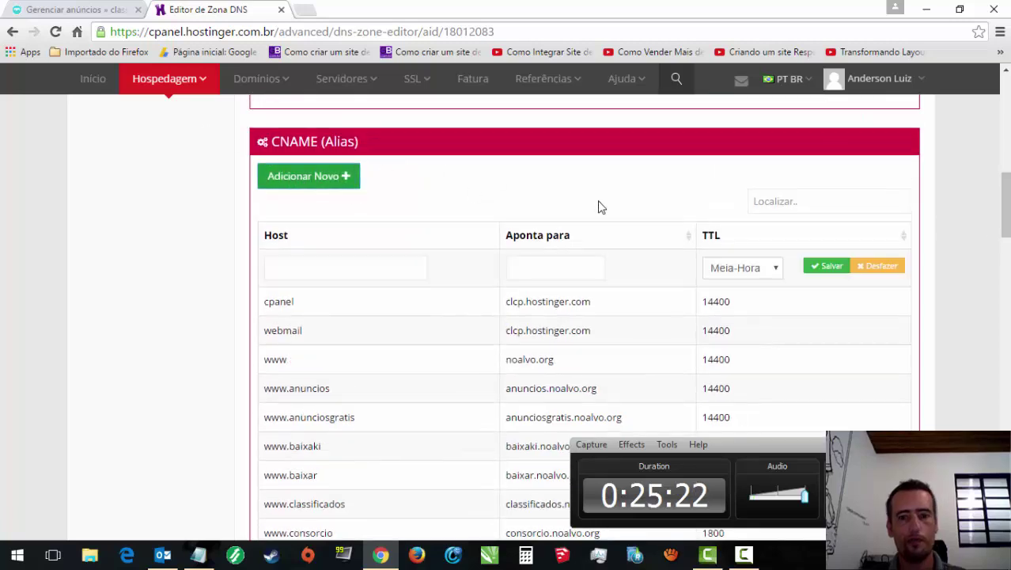
{"action": "left_click", "coordinate": [364, 273]}
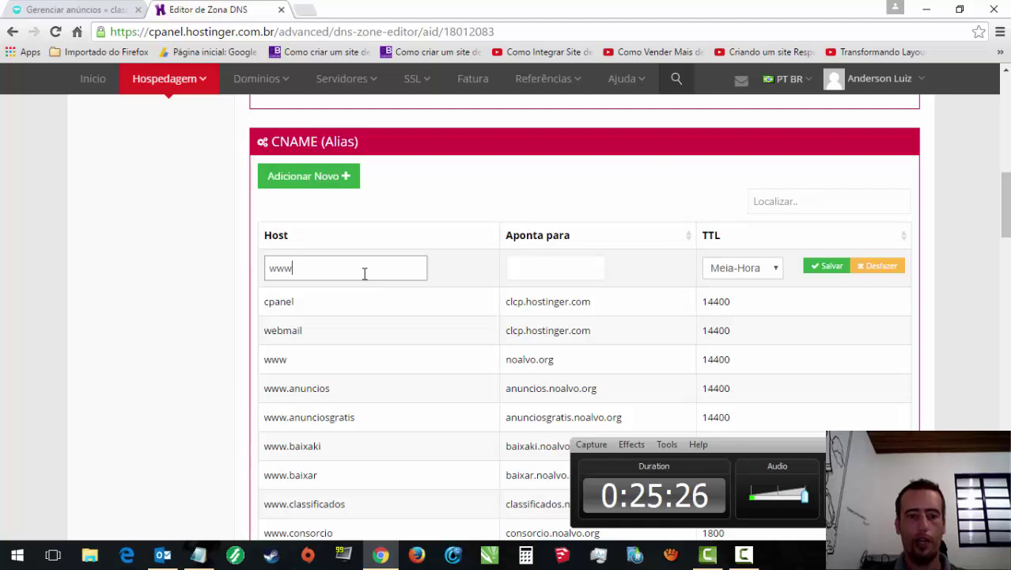
{"action": "type", "text": "www.vi"}
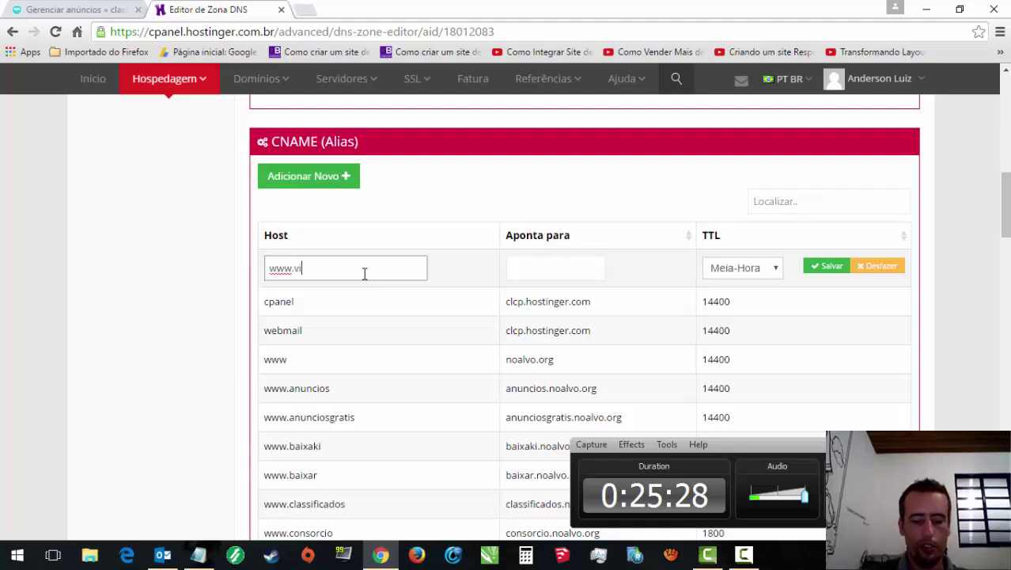
{"action": "type", "text": "trinepopular"}
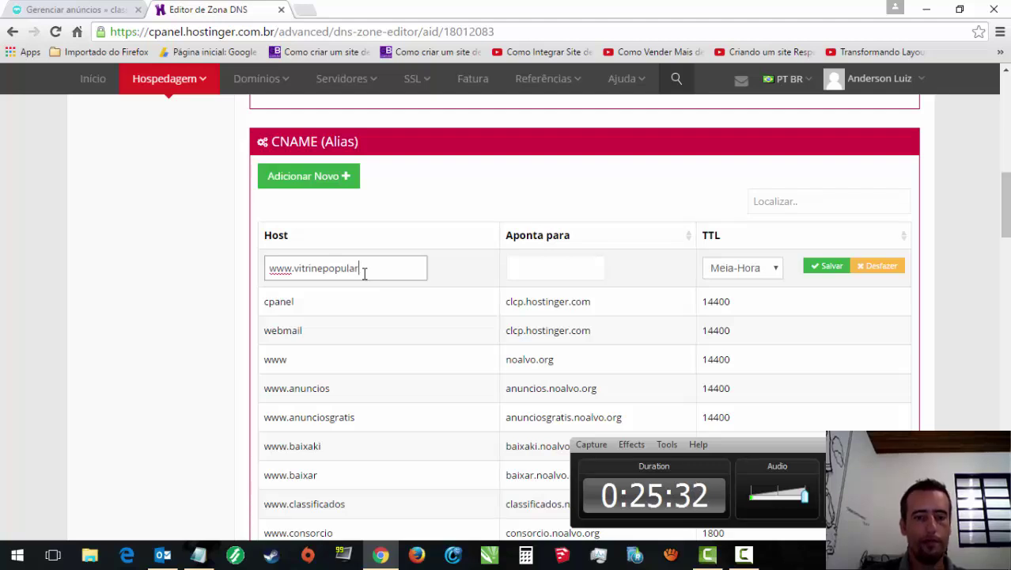
Step: Point the CNAME to vitrinepopular.noalvo.org with a 1 Semana TTL and save it
{"action": "left_click_drag", "start_coordinate": [363, 273], "coordinate": [294, 273]}
{"action": "key", "text": "ctrl+c"}
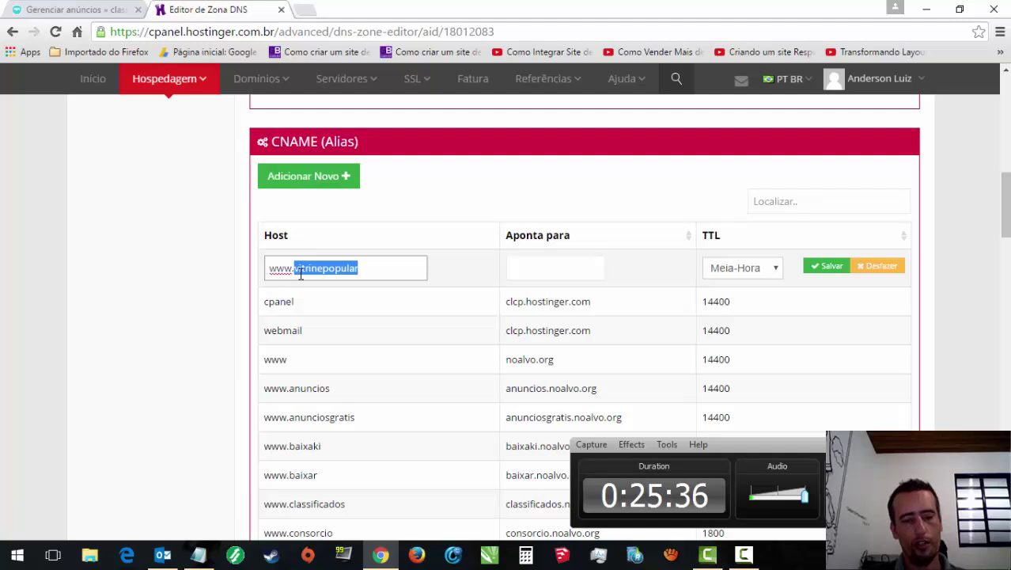
{"action": "left_click", "coordinate": [567, 269]}
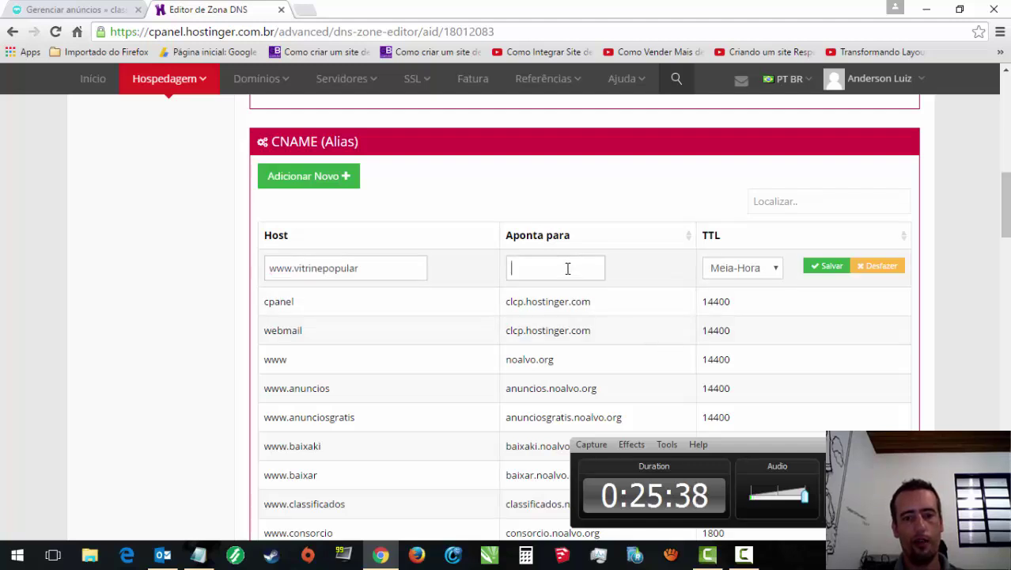
{"action": "type", "text": "vit"}
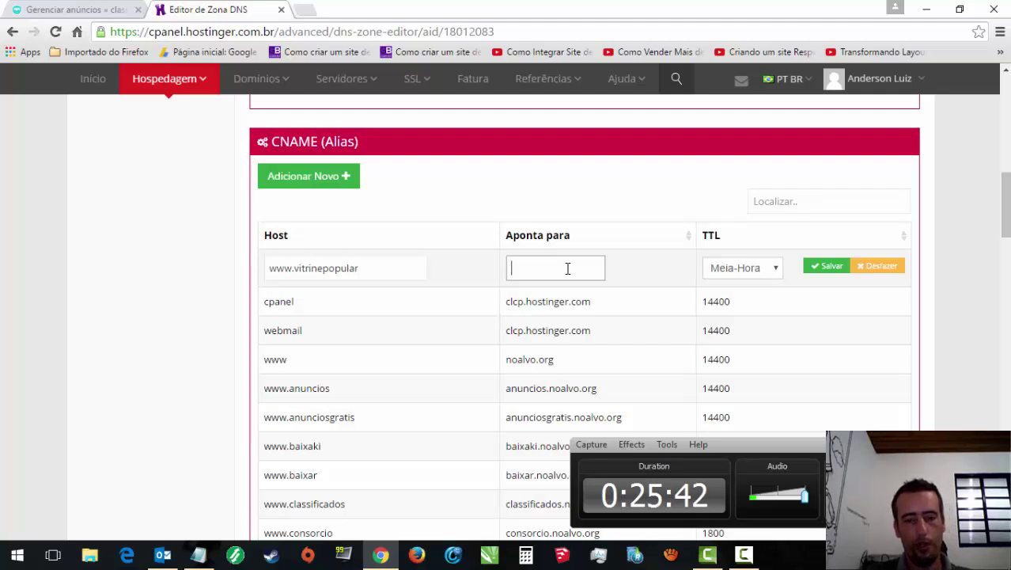
{"action": "key", "text": "ctrl+v"}
{"action": "type", "text": "."}
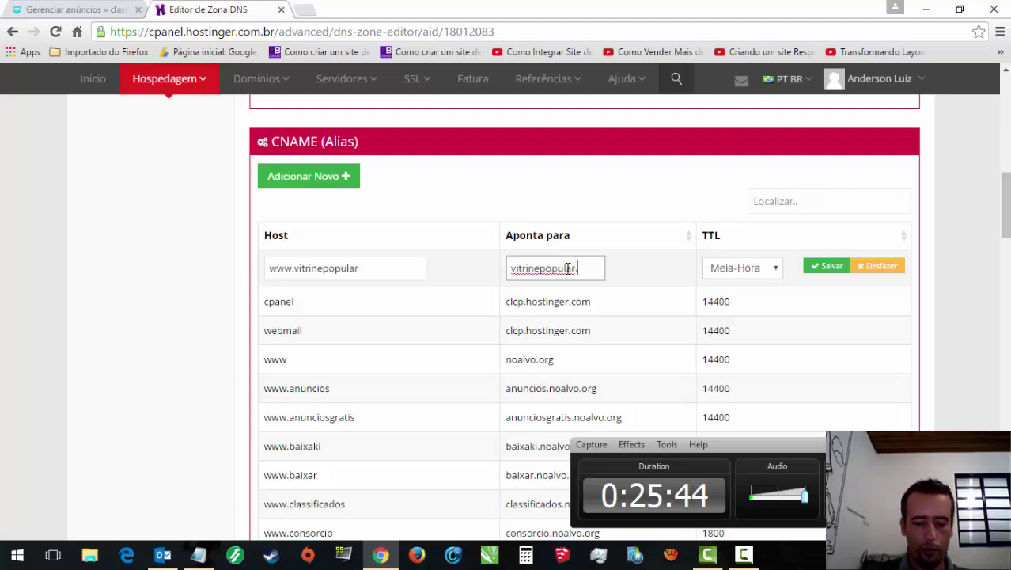
{"action": "type", "text": "noalvo.org"}
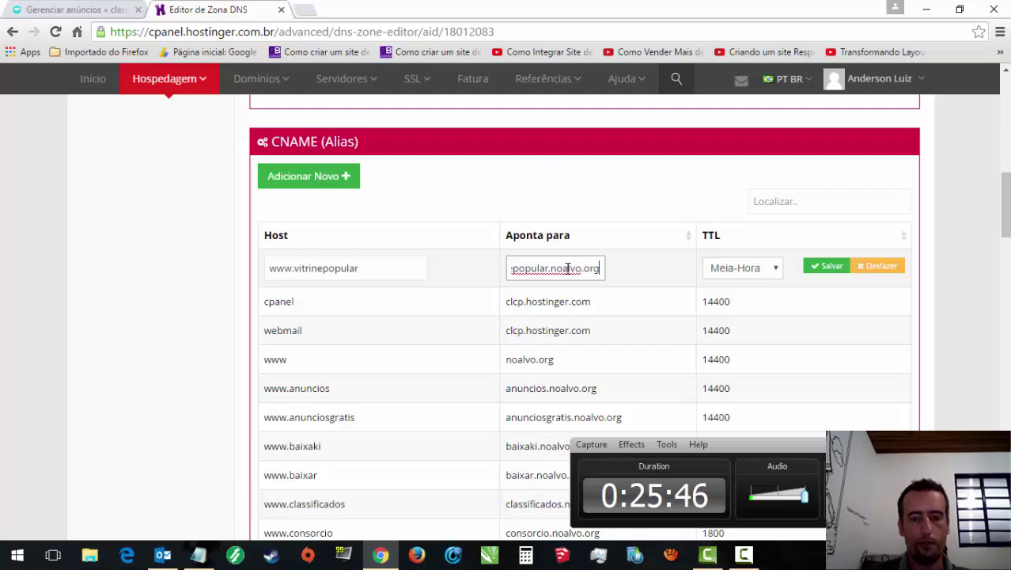
{"action": "left_click", "coordinate": [772, 269]}
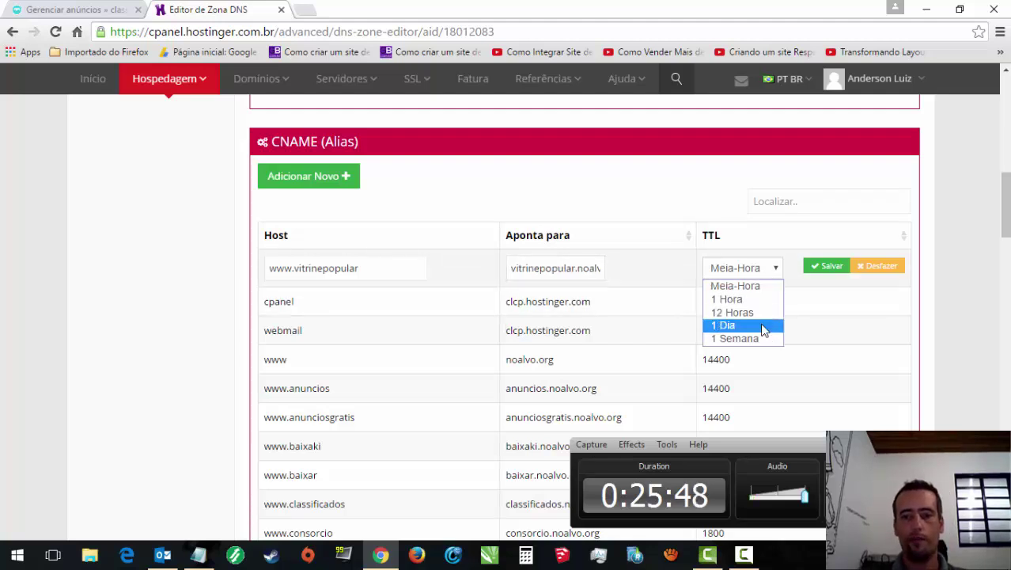
{"action": "left_click", "coordinate": [758, 338]}
{"action": "left_click", "coordinate": [828, 267]}
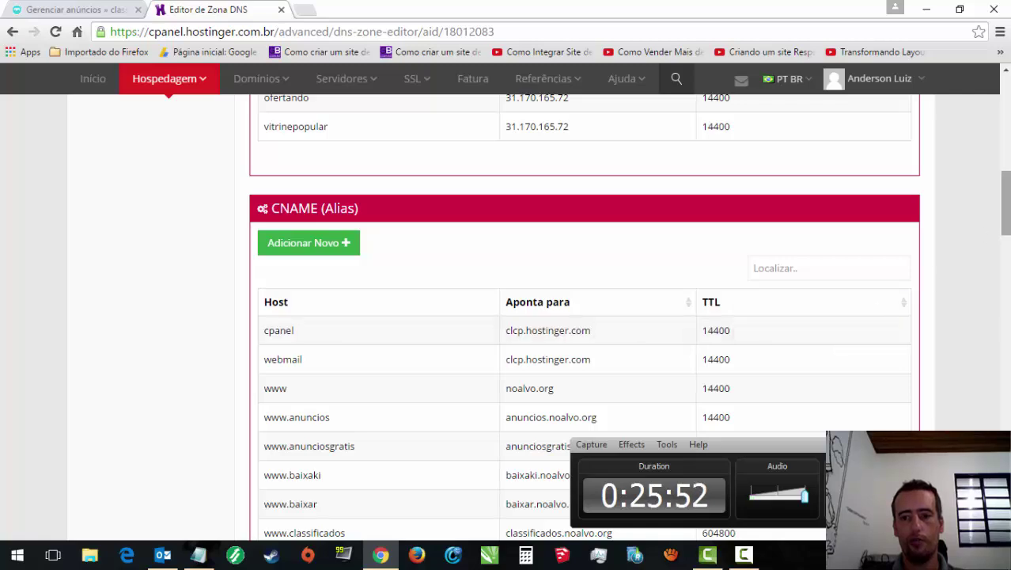
{"action": "left_click_drag", "start_coordinate": [1004, 206], "coordinate": [1008, 289]}
{"action": "mouse_move", "coordinate": [527, 264]}
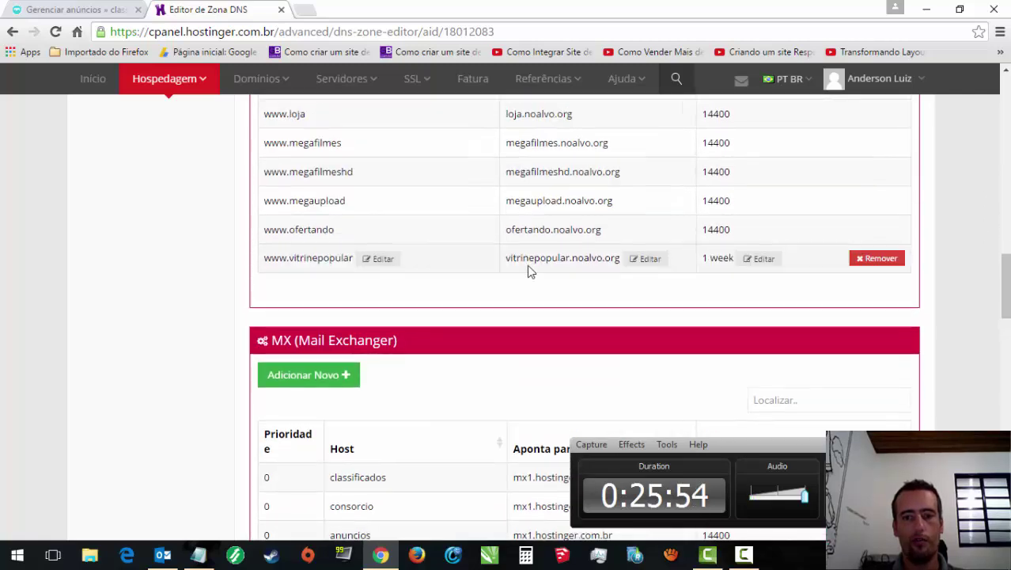
{"action": "left_click", "coordinate": [761, 259]}
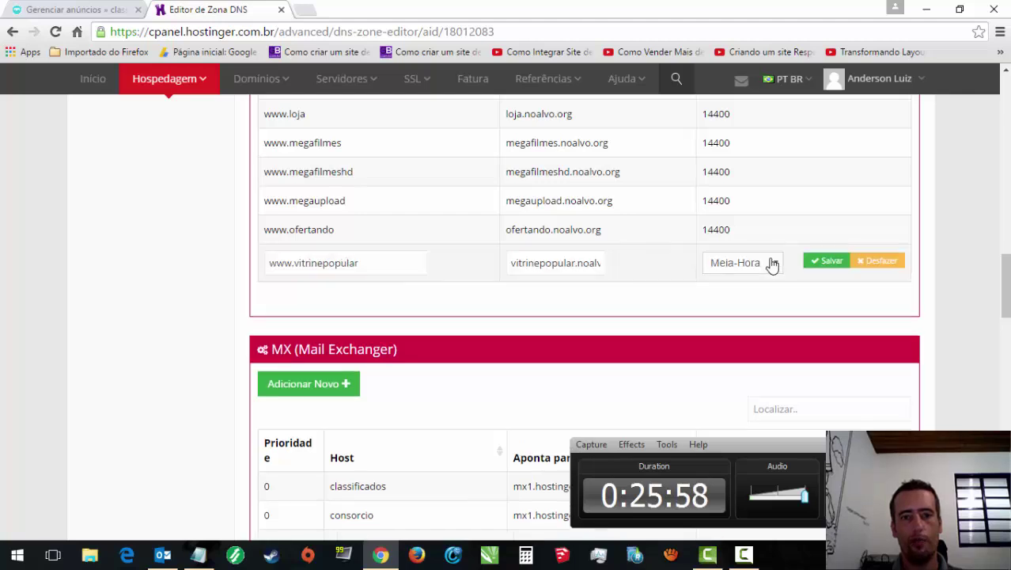
{"action": "left_click", "coordinate": [772, 263]}
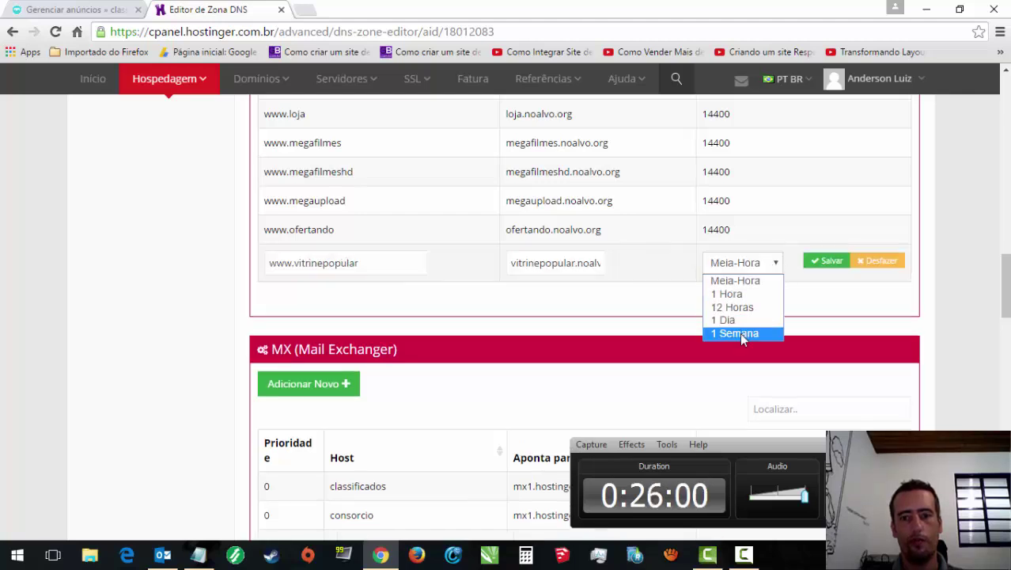
{"action": "left_click", "coordinate": [740, 332]}
{"action": "left_click", "coordinate": [823, 262]}
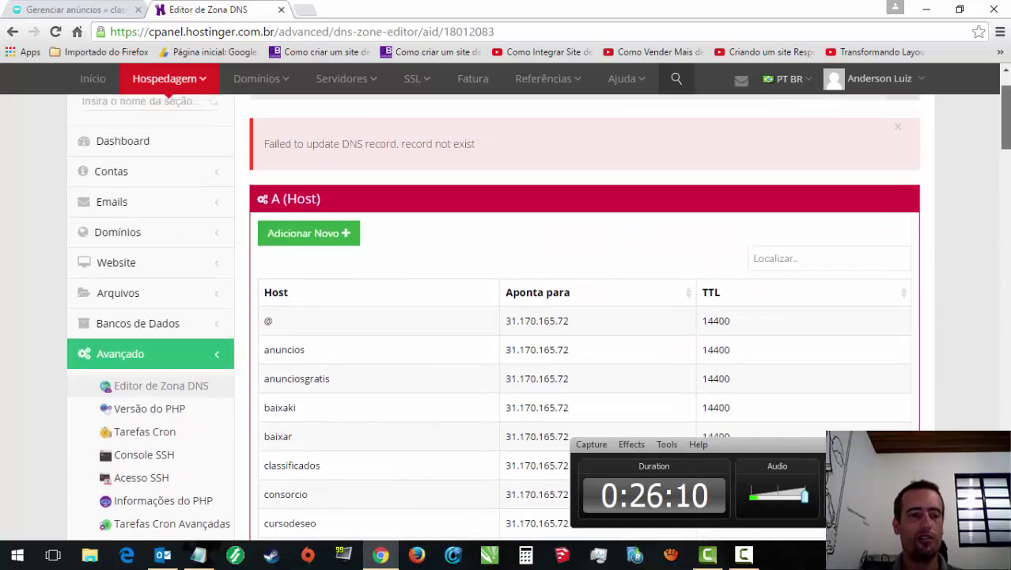
{"action": "left_click", "coordinate": [103, 342]}
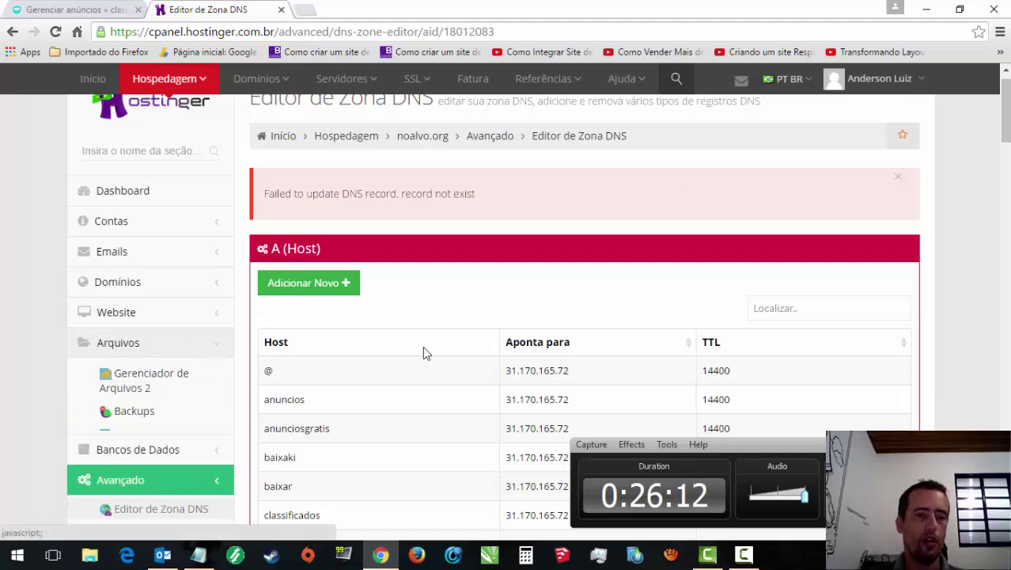
{"action": "left_click", "coordinate": [108, 384]}
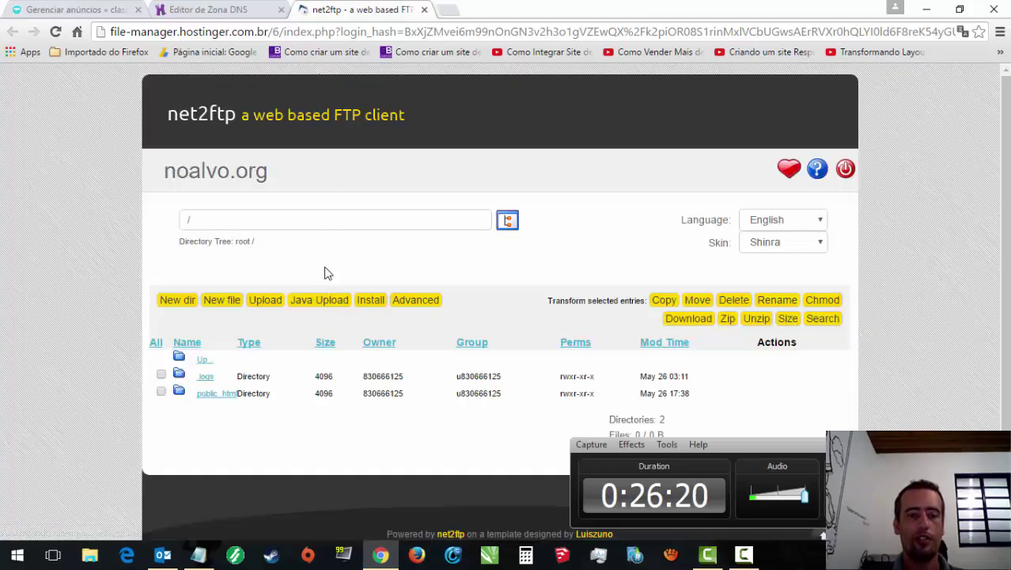
Step: Open /public_html/vitrinepopular, delete default.php and return to the now-empty folder
{"action": "left_click", "coordinate": [215, 392]}
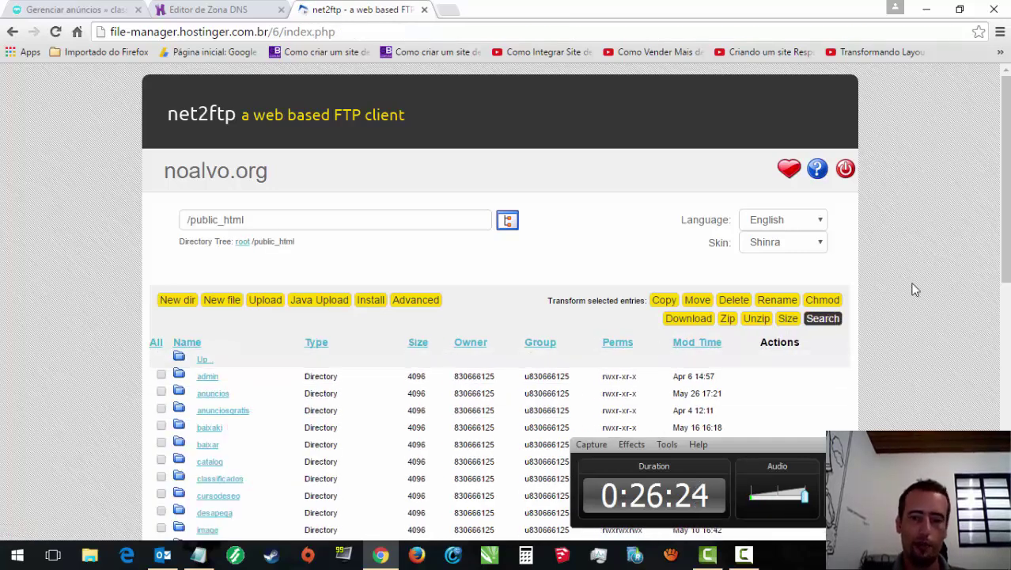
{"action": "left_click_drag", "start_coordinate": [1005, 229], "coordinate": [1005, 337]}
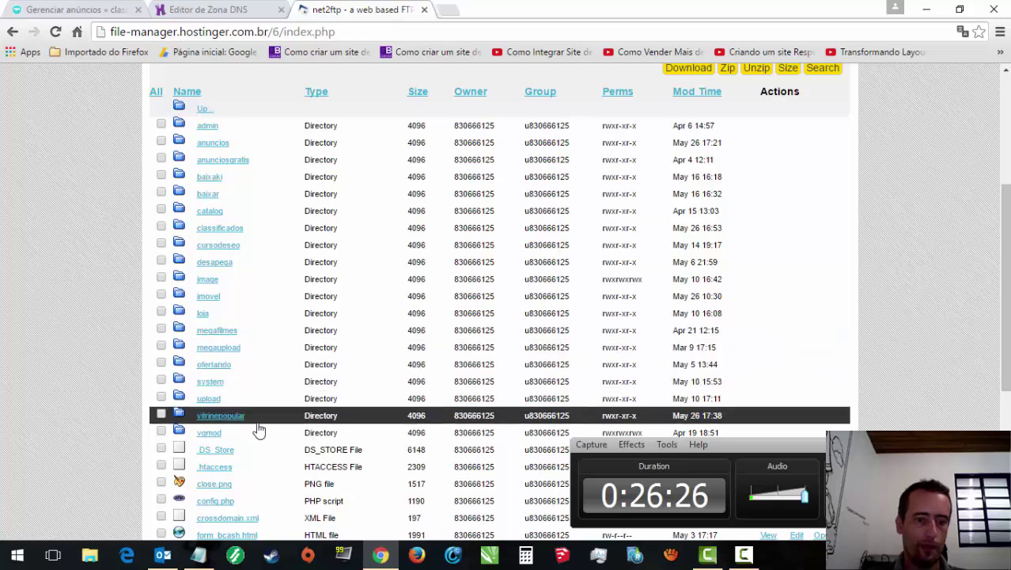
{"action": "left_click", "coordinate": [229, 422]}
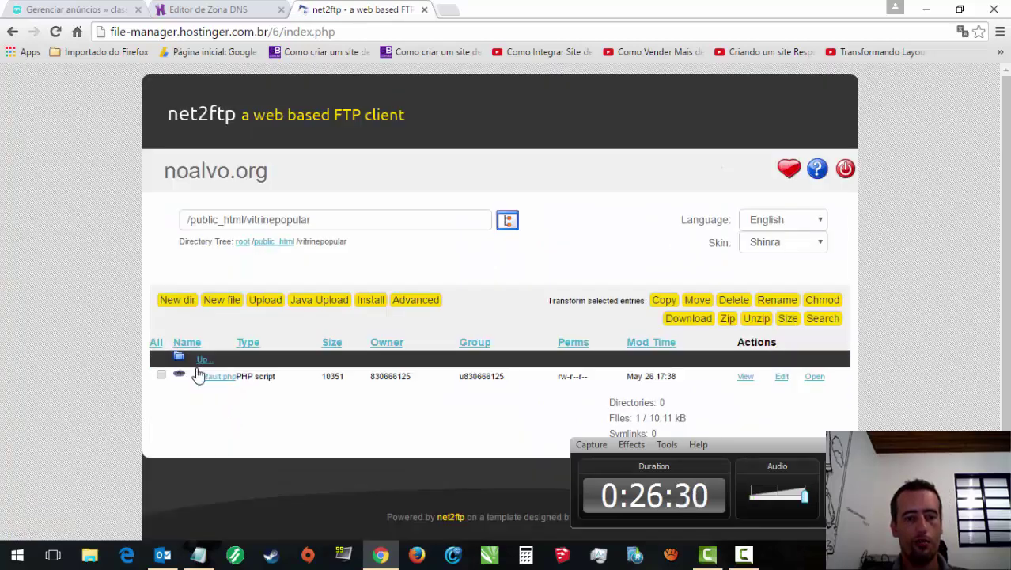
{"action": "left_click", "coordinate": [160, 374]}
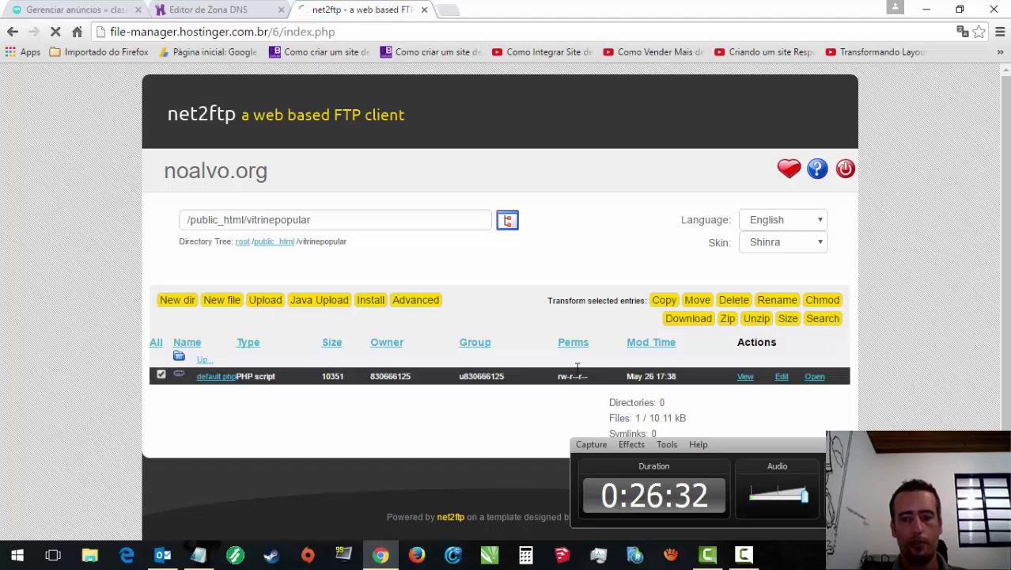
{"action": "left_click", "coordinate": [696, 301]}
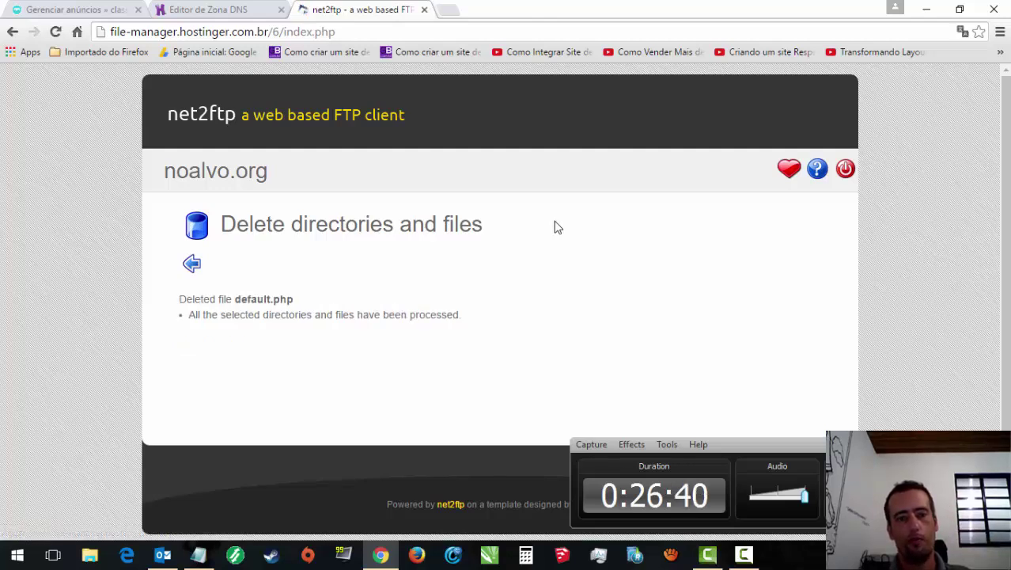
{"action": "left_click", "coordinate": [192, 264]}
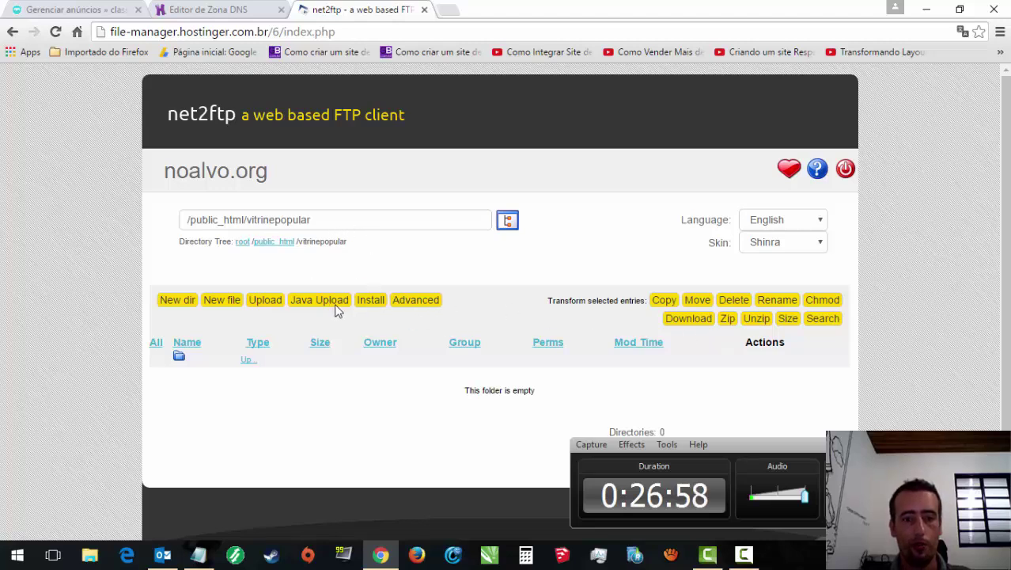
Step: In the upload form, choose osclass.3.6.1.zip from Desktop > para colocar na loja > OSCLASS
{"action": "left_click", "coordinate": [260, 305]}
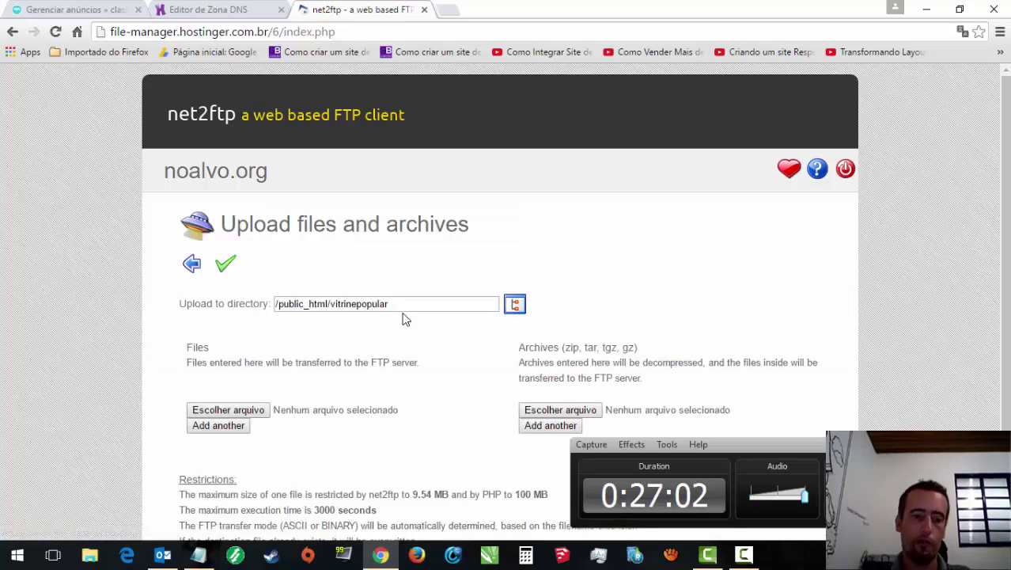
{"action": "scroll", "coordinate": [357, 369], "scroll_direction": "down", "scroll_amount": 1}
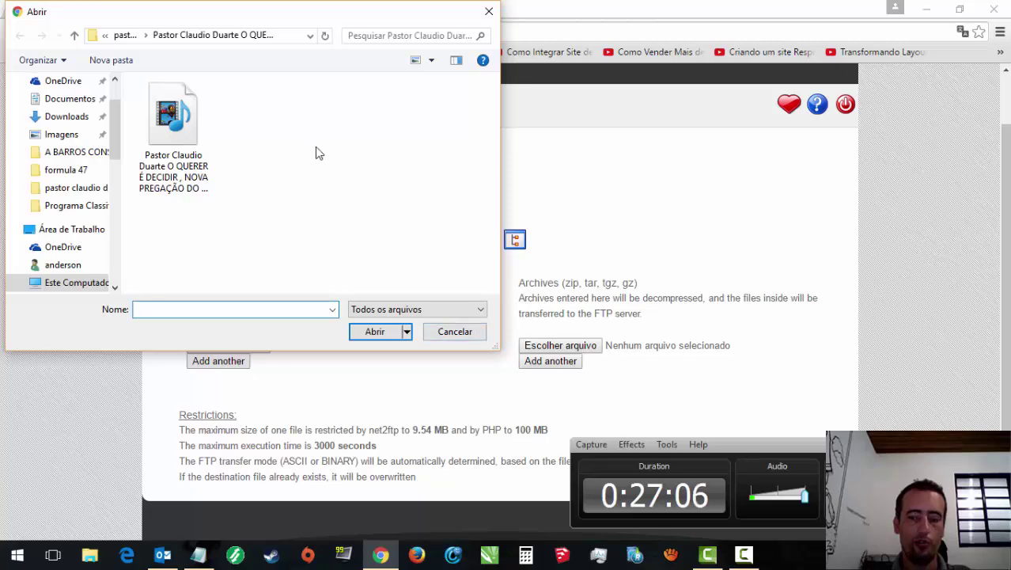
{"action": "key", "text": "alt+Up"}
{"action": "key", "text": "alt+Up"}
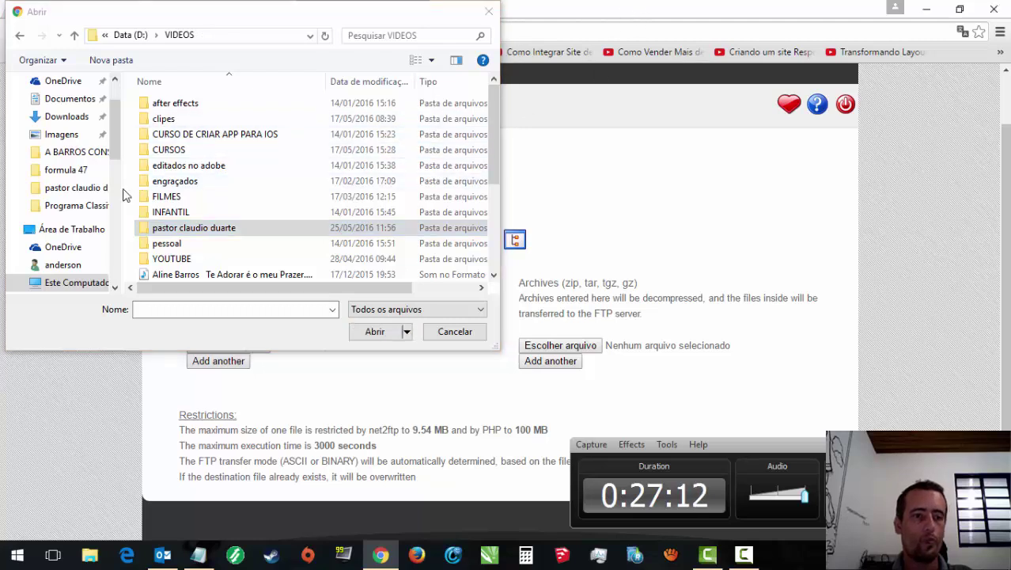
{"action": "left_click_drag", "start_coordinate": [114, 133], "coordinate": [113, 109]}
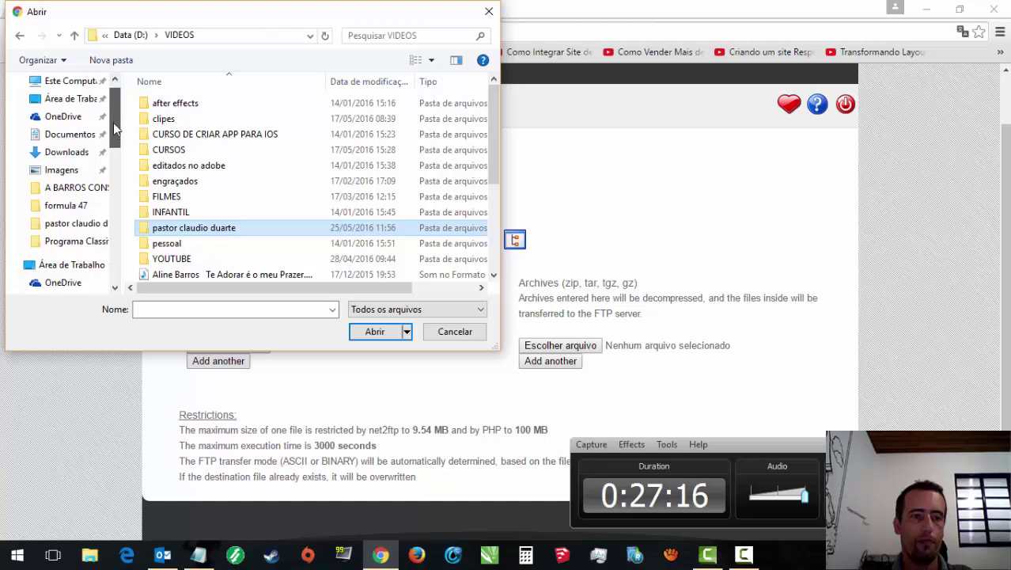
{"action": "left_click", "coordinate": [70, 106]}
{"action": "left_click", "coordinate": [88, 128]}
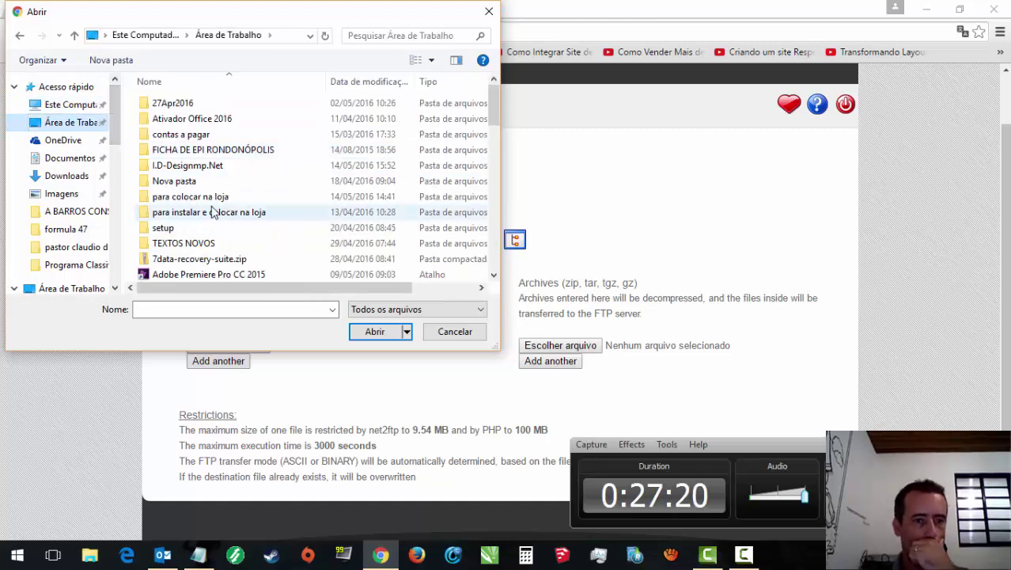
{"action": "double_click", "coordinate": [207, 197]}
{"action": "double_click", "coordinate": [175, 182]}
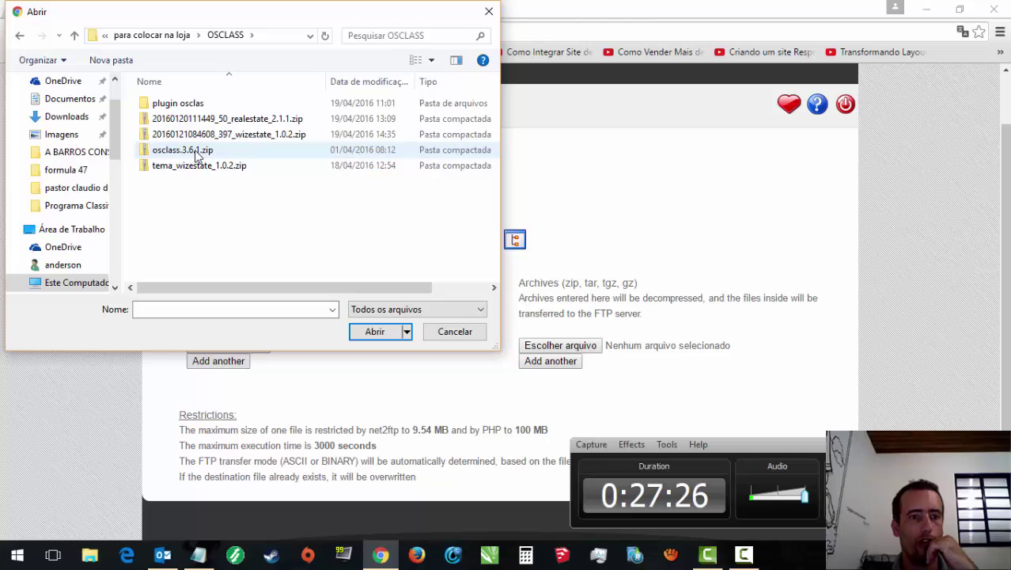
{"action": "left_click", "coordinate": [196, 156]}
{"action": "double_click", "coordinate": [196, 156]}
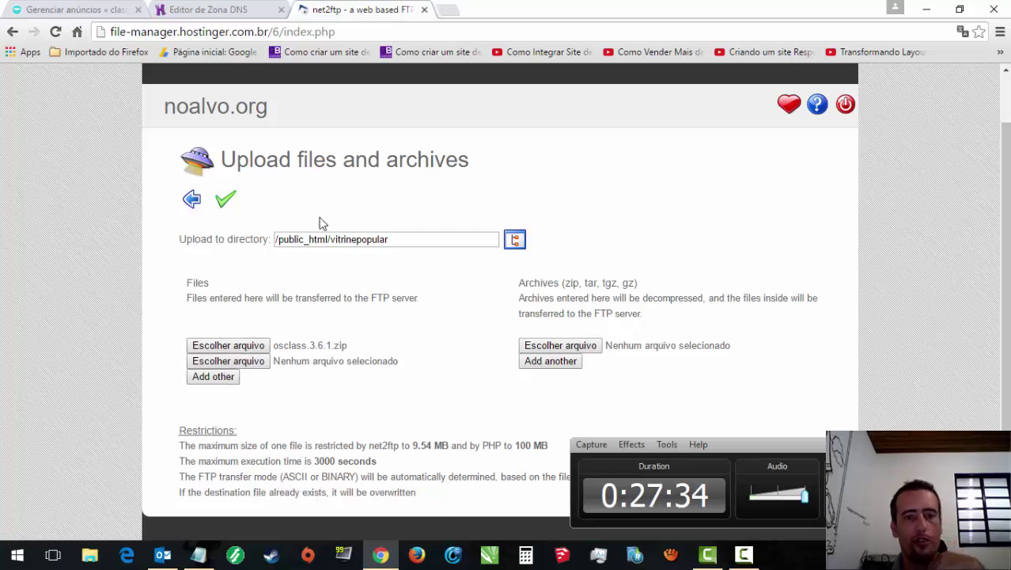
Step: Upload the 6.27 MB osclass.3.6.1.zip archive into the vitrinepopular folder
{"action": "left_click", "coordinate": [227, 204]}
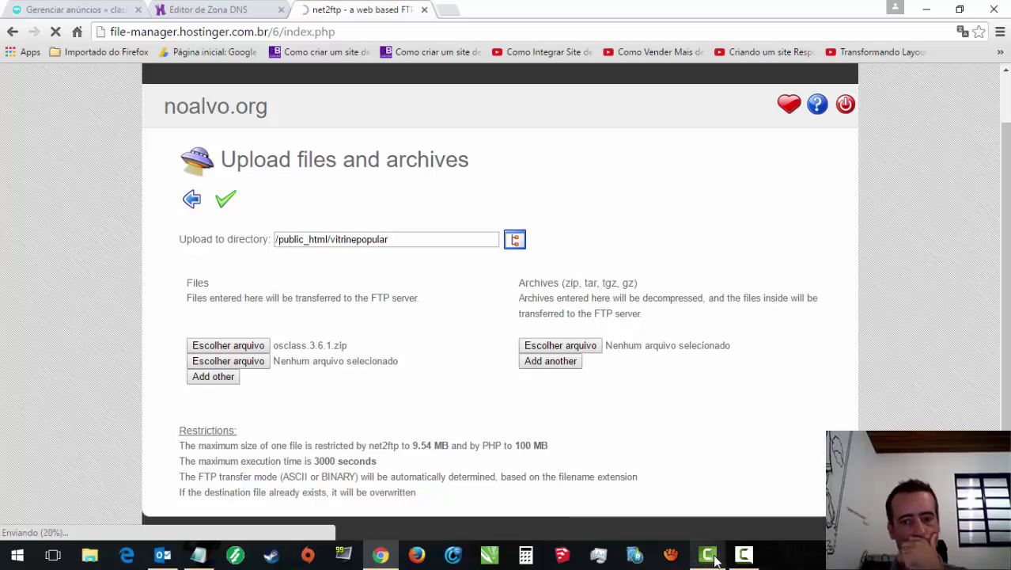
{"action": "left_click", "coordinate": [743, 555]}
{"action": "left_click", "coordinate": [745, 558]}
{"action": "left_click", "coordinate": [745, 559]}
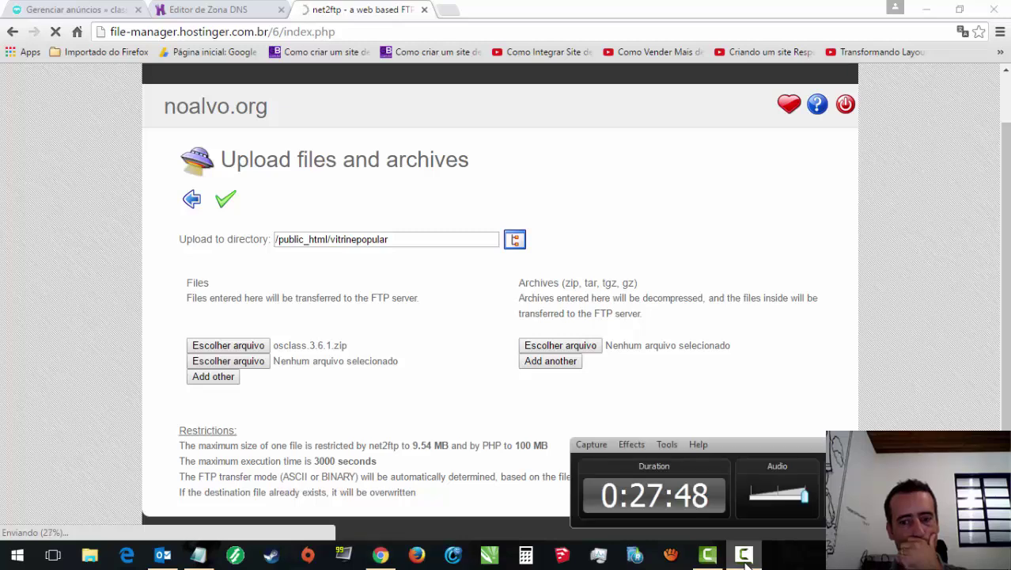
{"action": "left_click", "coordinate": [745, 559]}
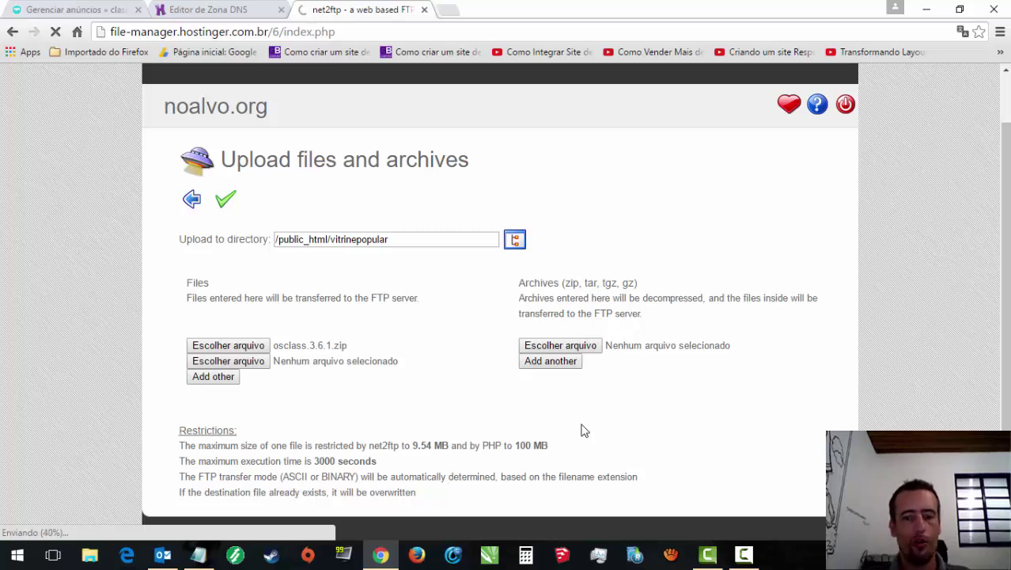
{"action": "left_click", "coordinate": [743, 556]}
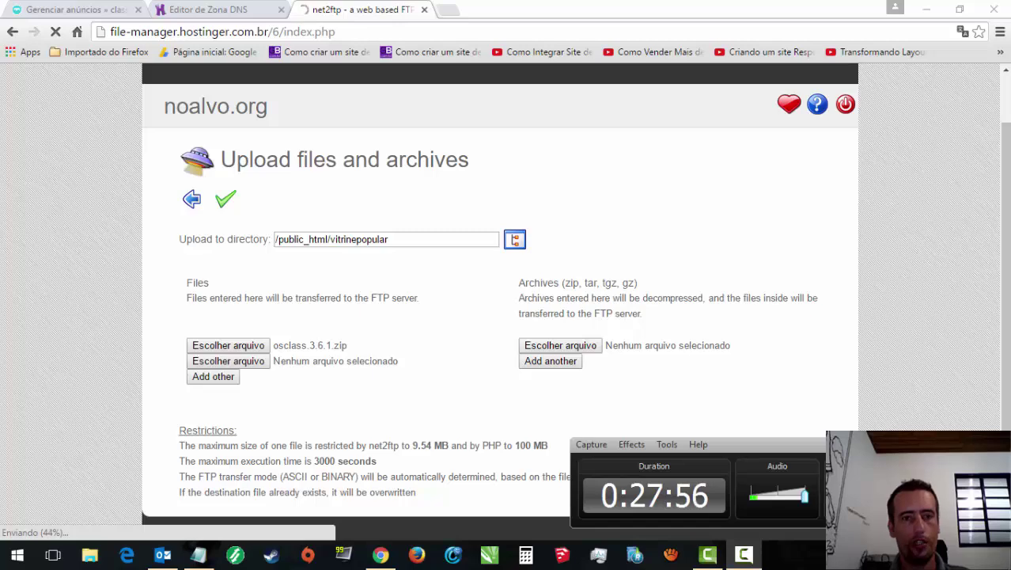
{"action": "left_click", "coordinate": [599, 417]}
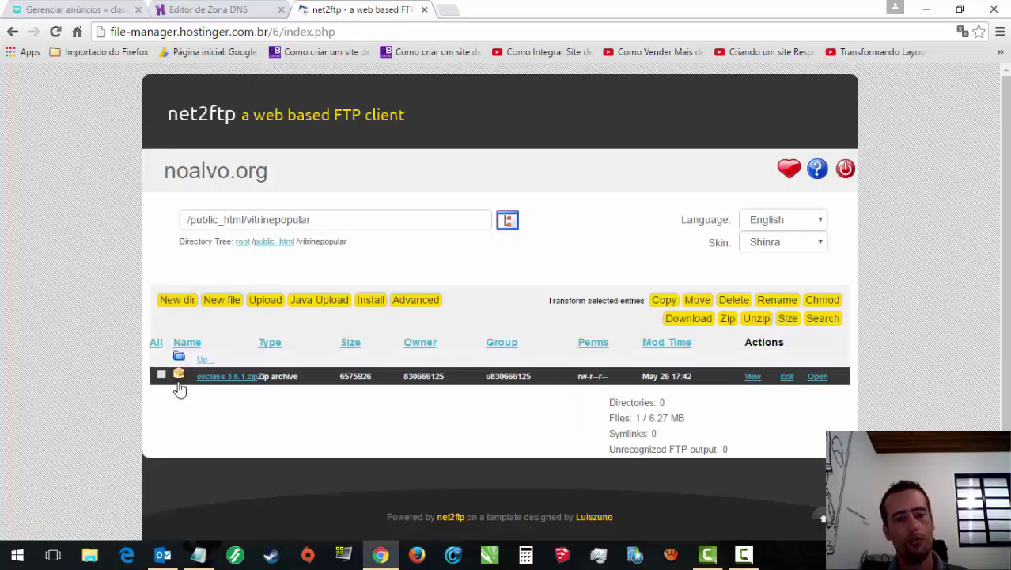
Step: Unzip osclass.3.6.1.zip in net2ftp into /public_html/vitrinepopular
{"action": "left_click", "coordinate": [161, 375]}
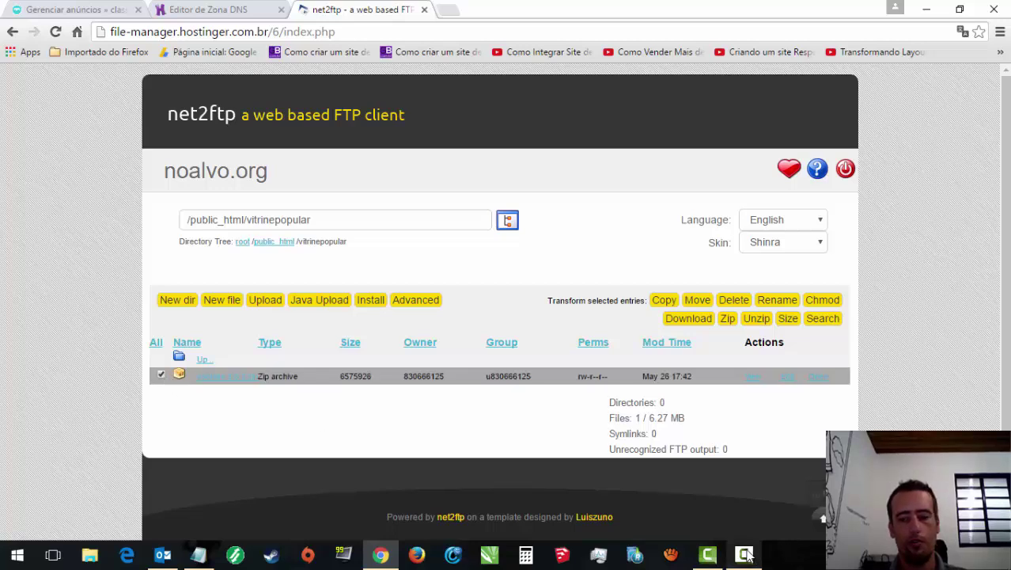
{"action": "left_click", "coordinate": [744, 553]}
{"action": "left_click", "coordinate": [744, 554]}
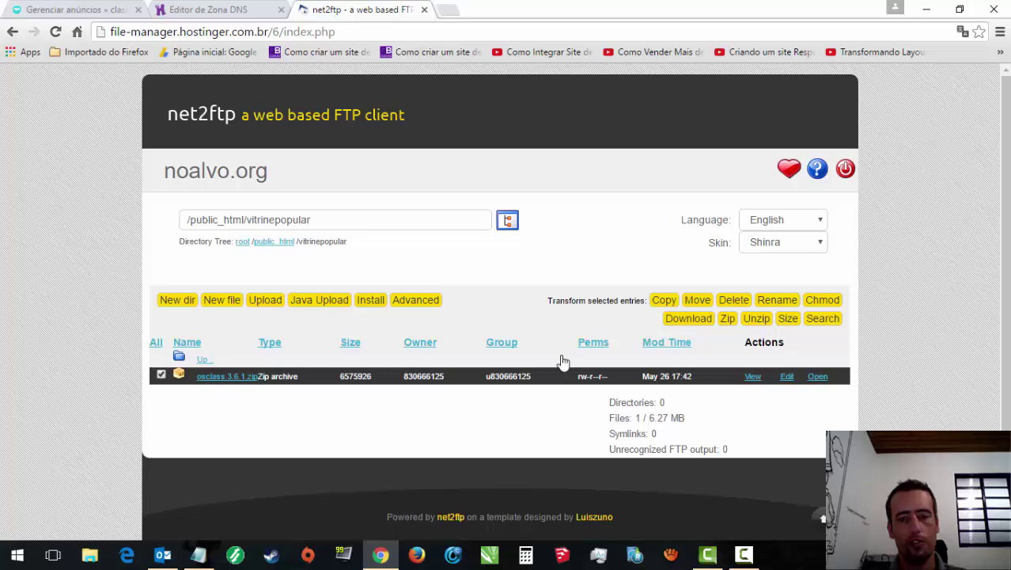
{"action": "left_click", "coordinate": [753, 320]}
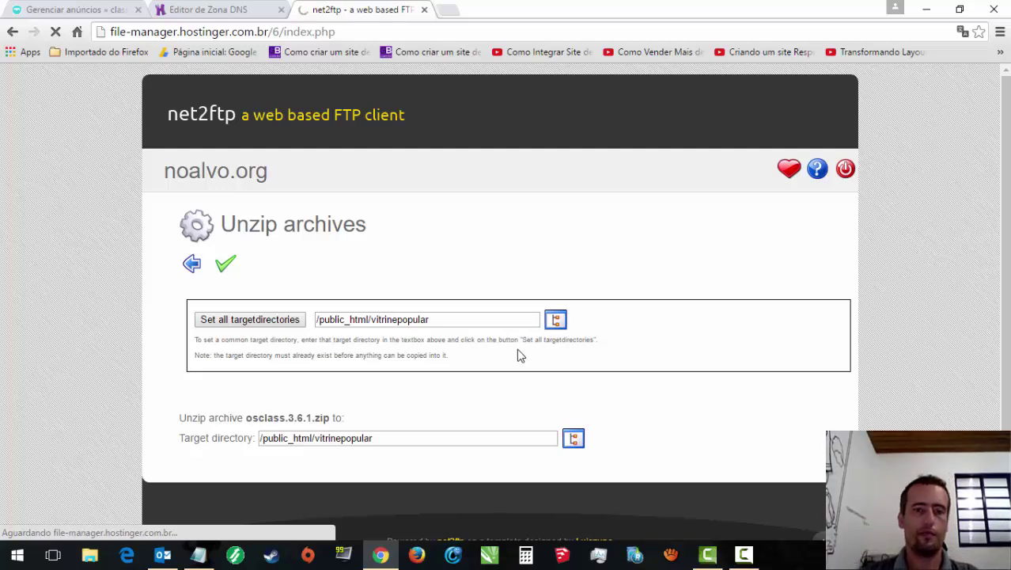
{"action": "left_click", "coordinate": [744, 554]}
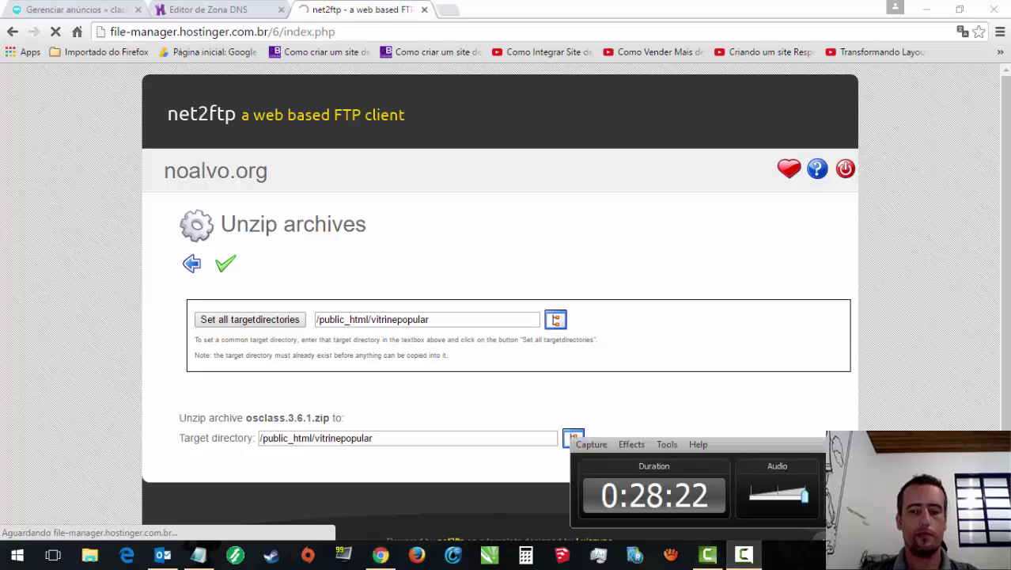
{"action": "left_click", "coordinate": [744, 555]}
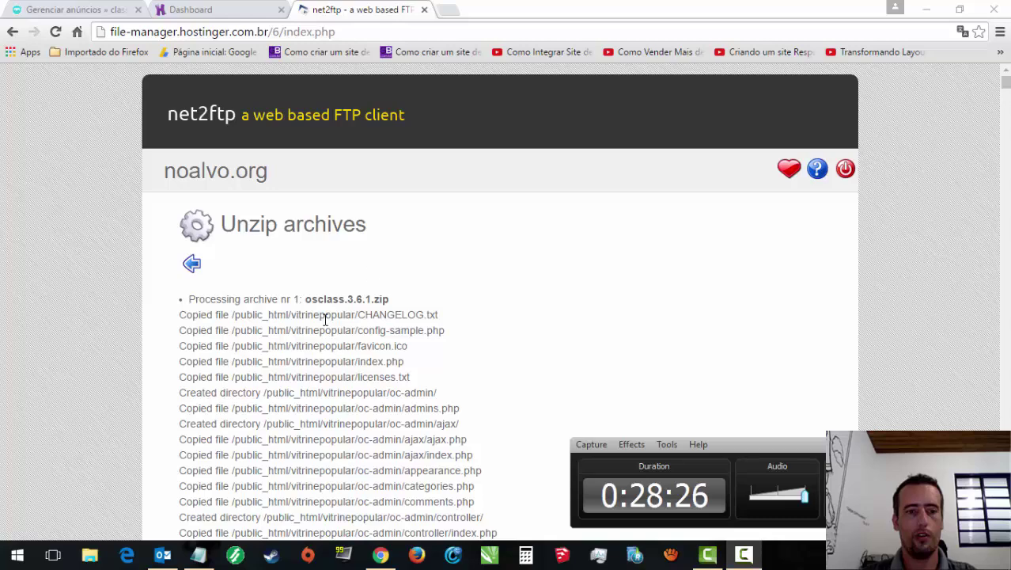
Step: Check the extracted Osclass files in the folder listing, then open a new browser tab
{"action": "left_click", "coordinate": [192, 263]}
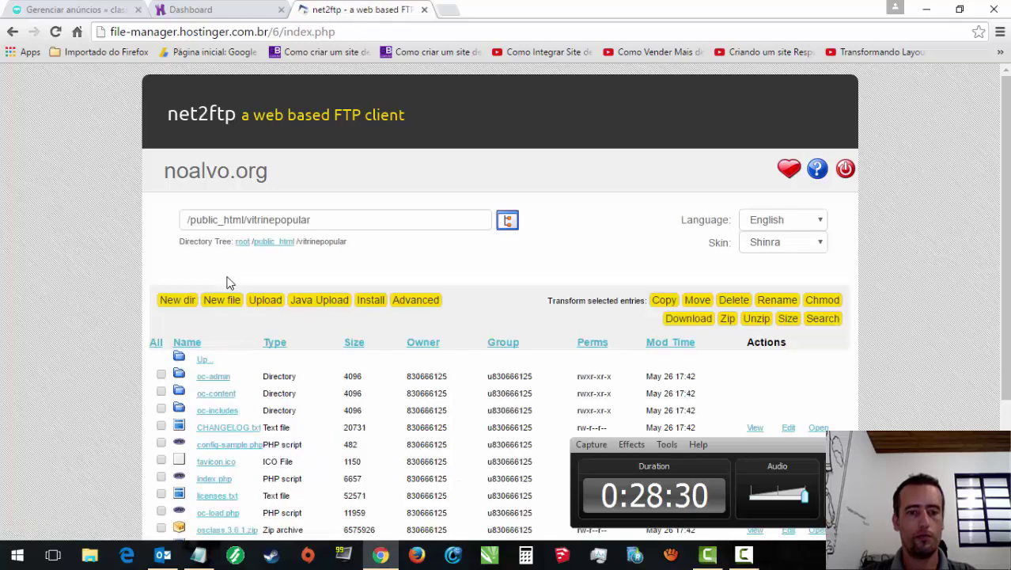
{"action": "scroll", "coordinate": [964, 181], "scroll_direction": "down", "scroll_amount": 3}
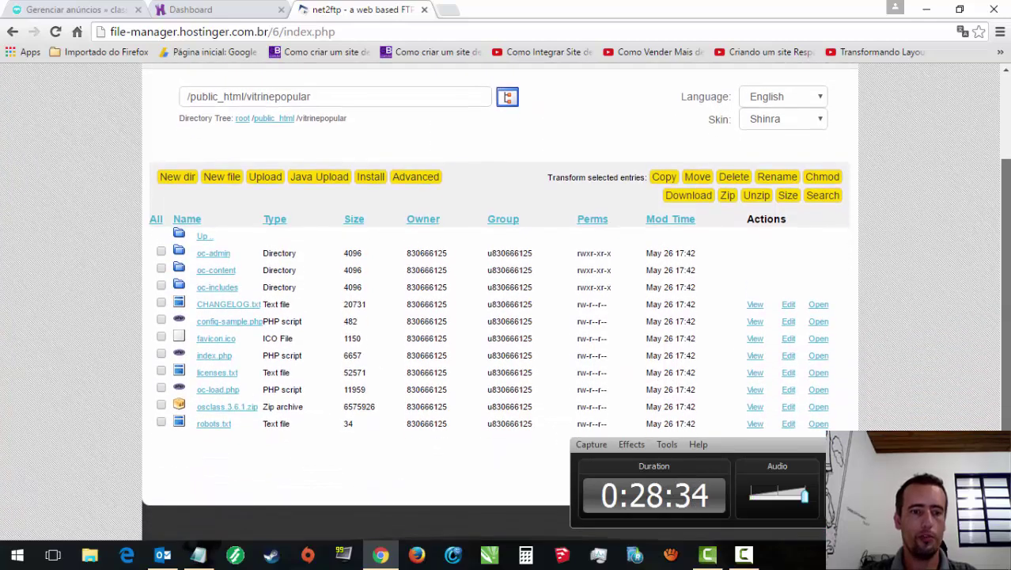
{"action": "scroll", "coordinate": [506, 300], "scroll_direction": "up", "scroll_amount": 1}
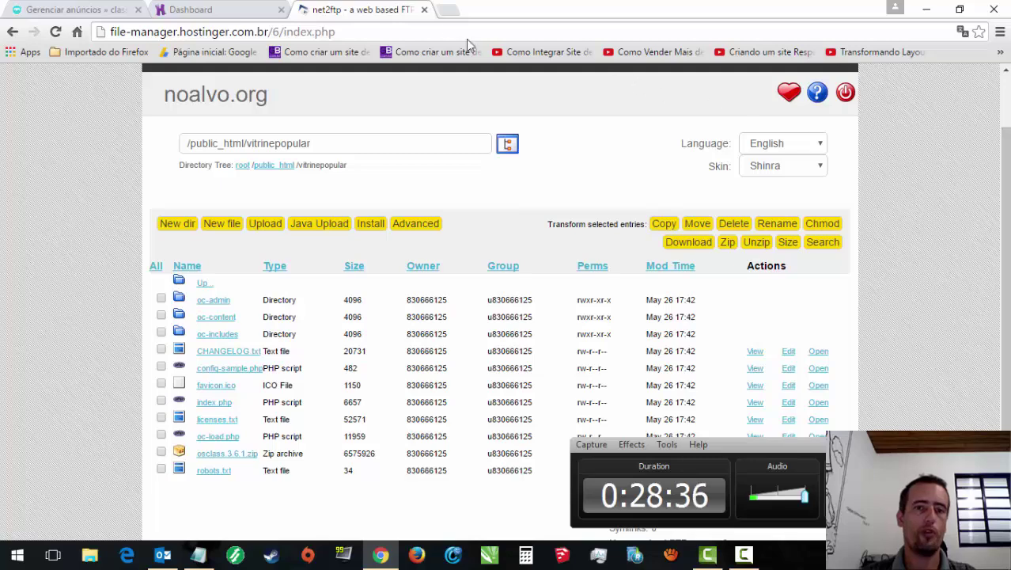
{"action": "left_click", "coordinate": [453, 10]}
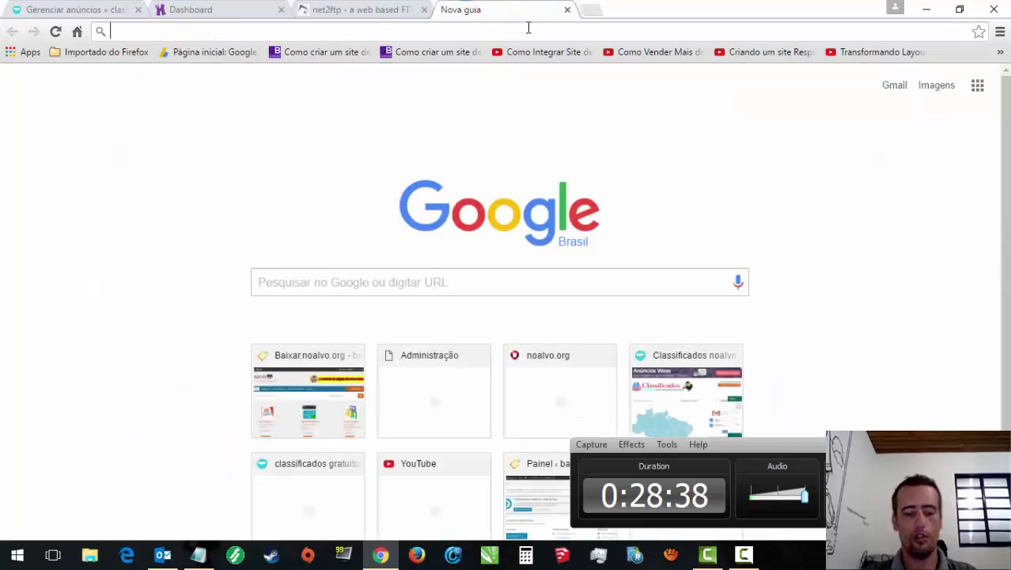
Step: Load vitrinepopular.noalvo.org and run the Osclass installer past the requirements check to the Database step
{"action": "type", "text": "vitri"}
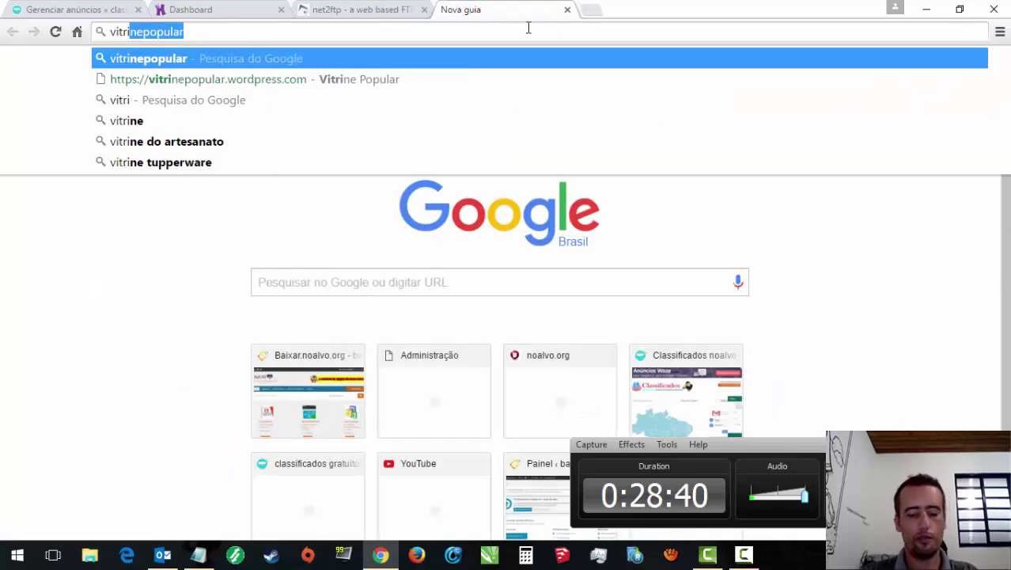
{"action": "type", "text": "nepopula"}
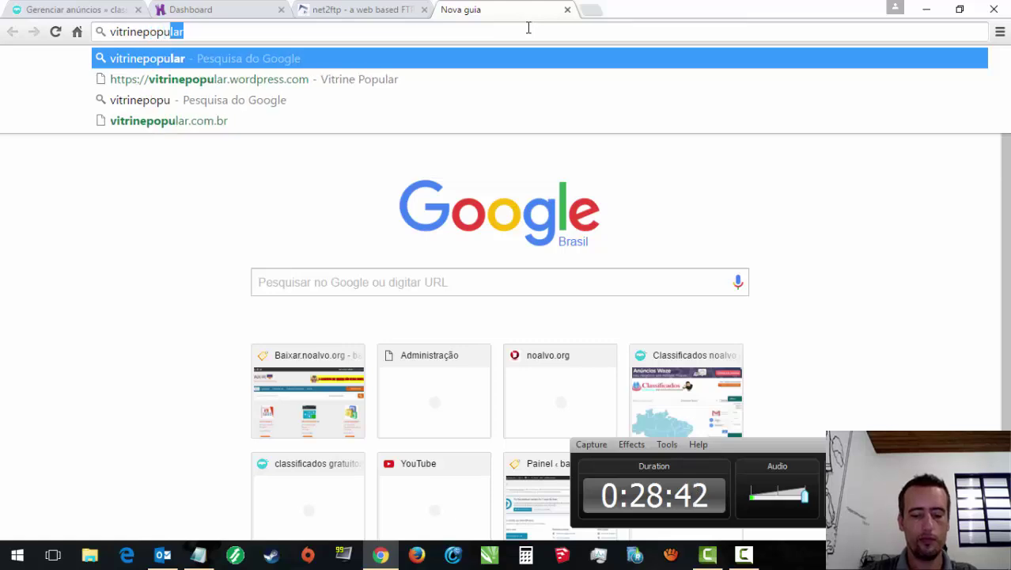
{"action": "type", "text": "r.noal"}
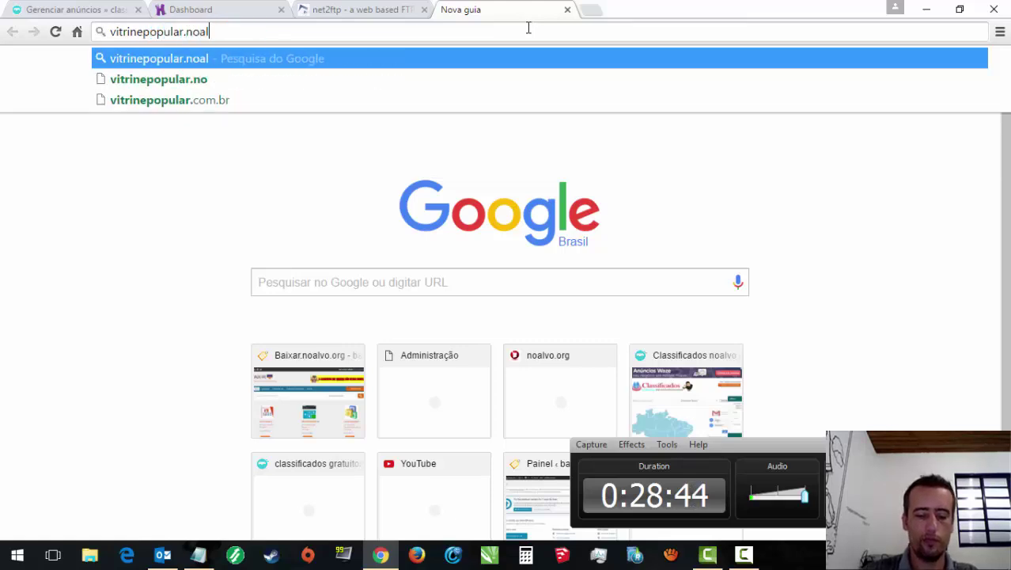
{"action": "type", "text": "vo.org"}
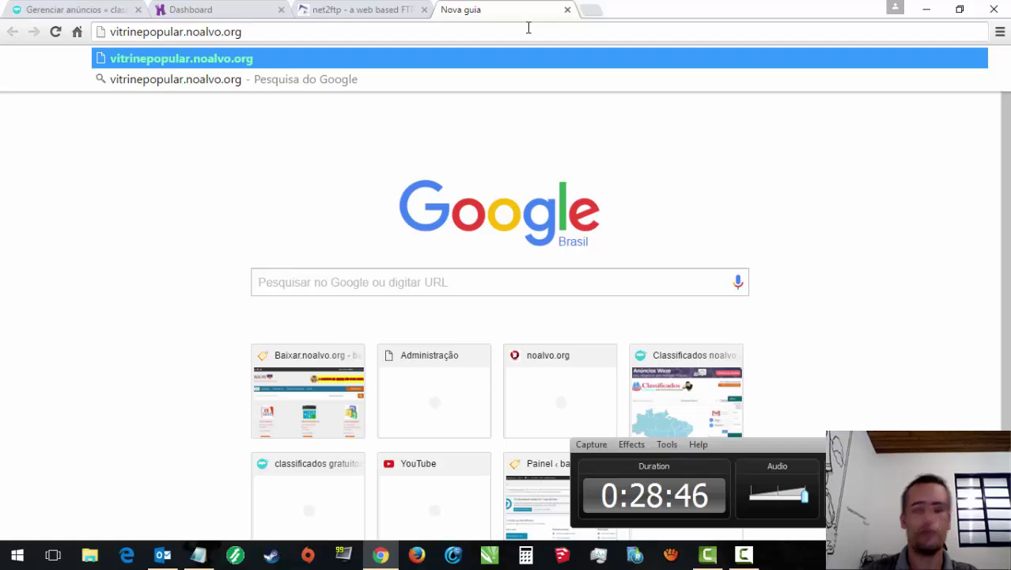
{"action": "key", "text": "Return"}
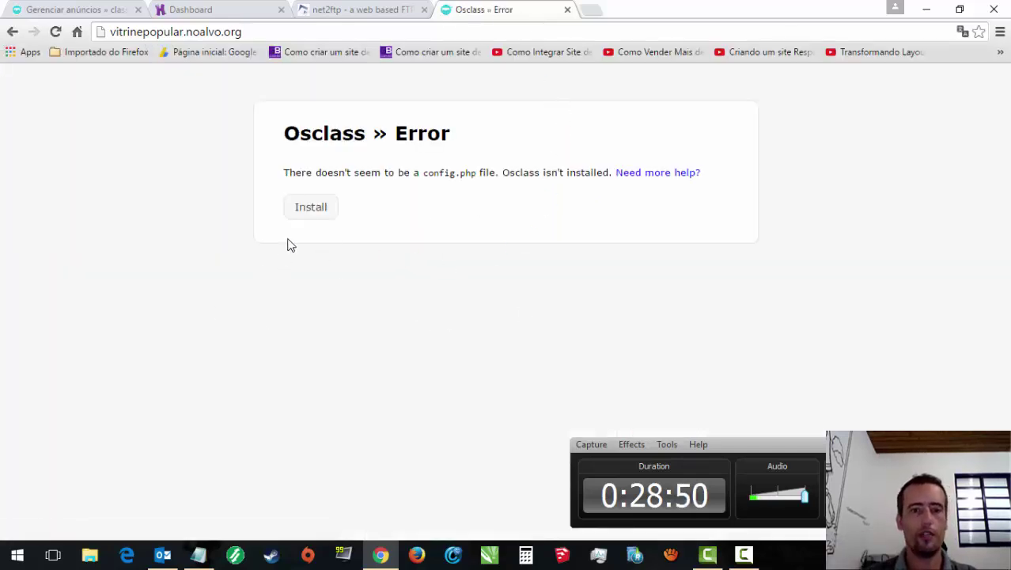
{"action": "left_click", "coordinate": [302, 214]}
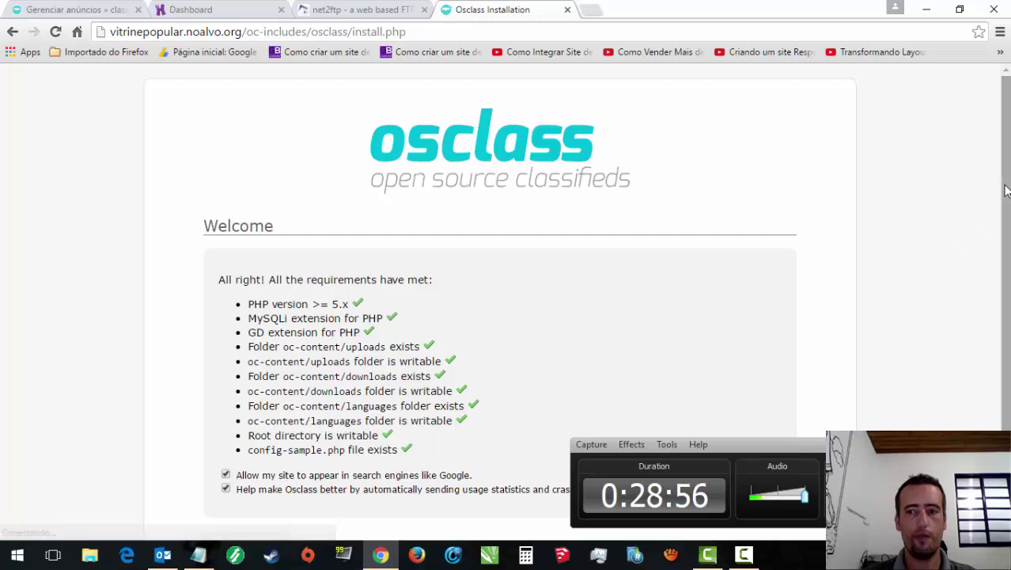
{"action": "scroll", "coordinate": [1008, 294], "scroll_direction": "down", "scroll_amount": 1}
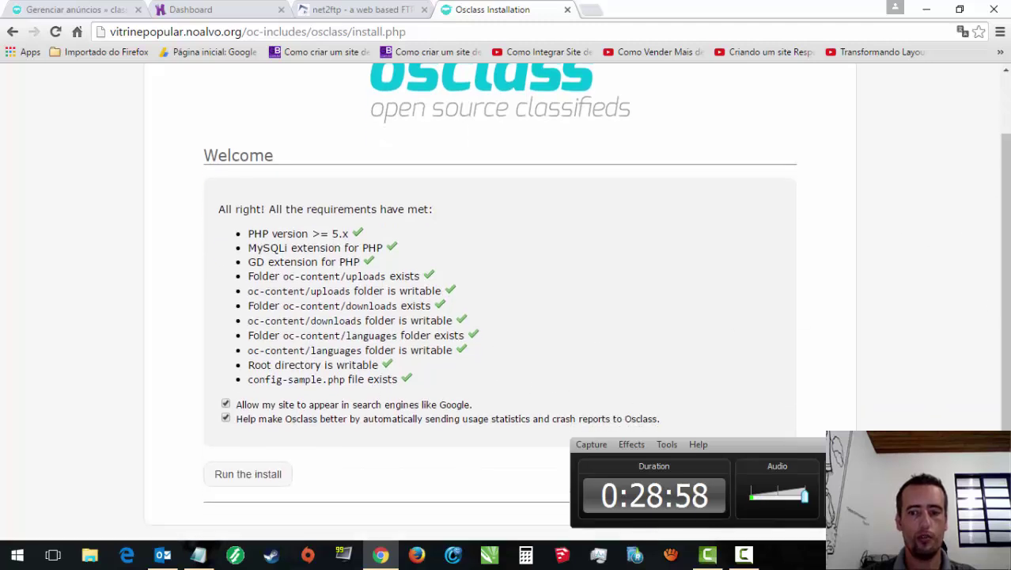
{"action": "left_click", "coordinate": [244, 480]}
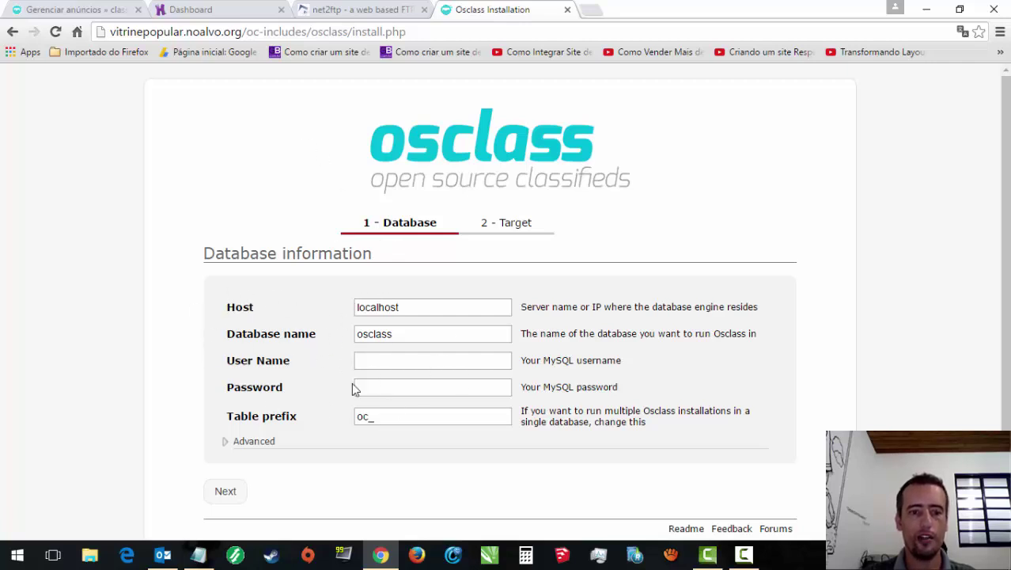
Step: Go to the hosting control panel dashboard and open the MySQL databases page
{"action": "left_click", "coordinate": [345, 9]}
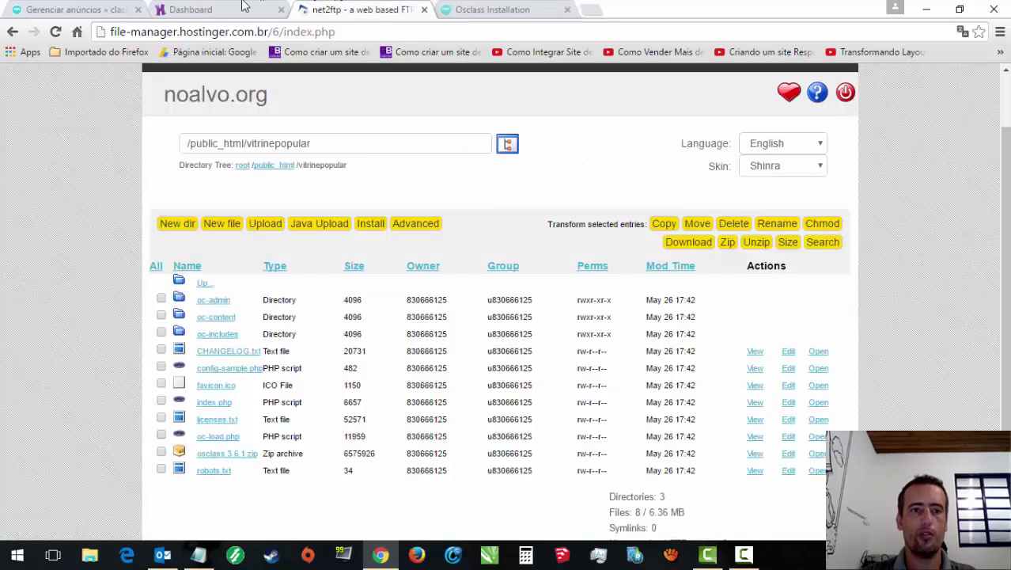
{"action": "left_click", "coordinate": [198, 10]}
{"action": "scroll", "coordinate": [542, 317], "scroll_direction": "down", "scroll_amount": 6}
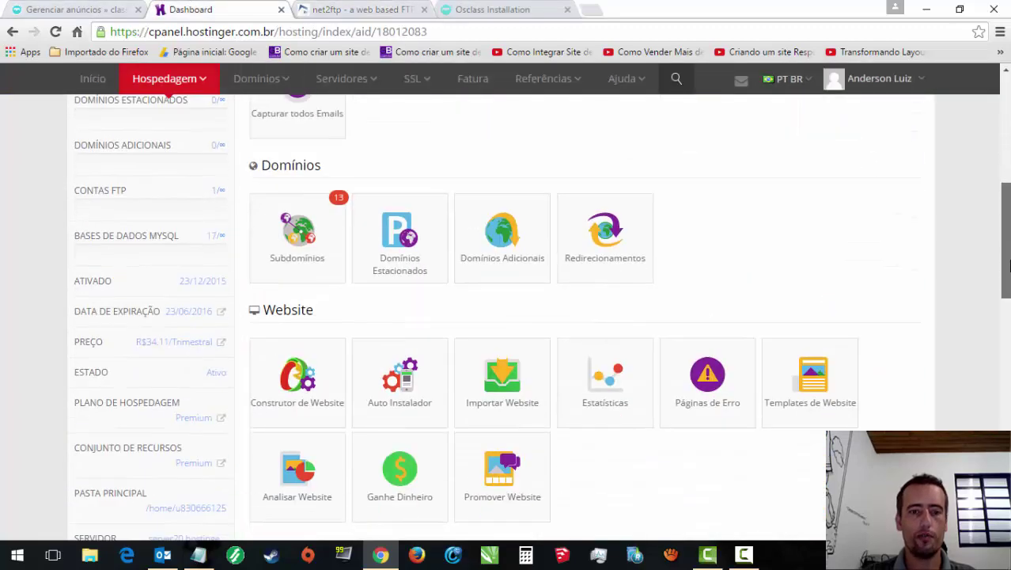
{"action": "scroll", "coordinate": [542, 317], "scroll_direction": "up", "scroll_amount": 3}
{"action": "scroll", "coordinate": [541, 317], "scroll_direction": "up", "scroll_amount": 2}
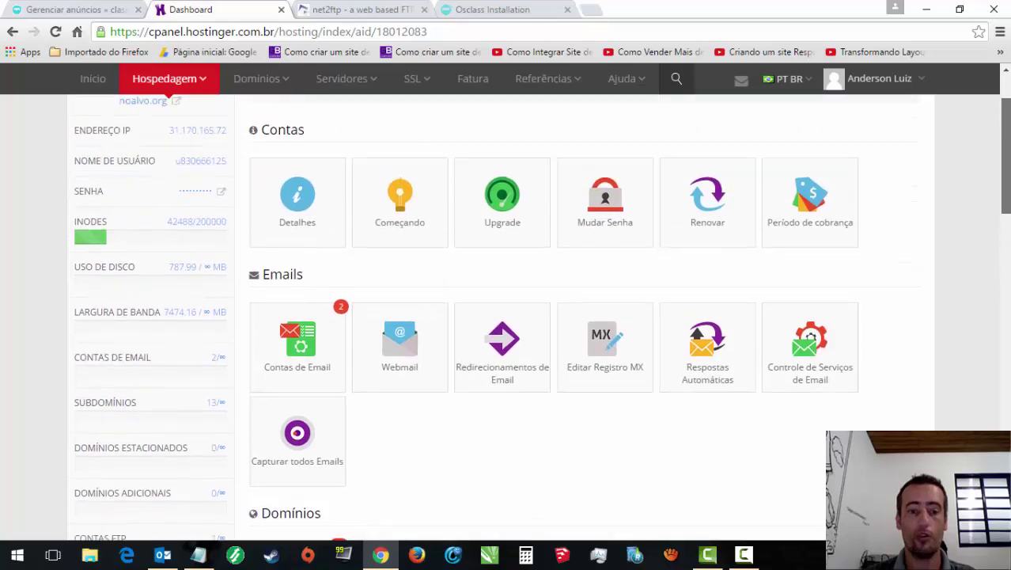
{"action": "scroll", "coordinate": [542, 316], "scroll_direction": "down", "scroll_amount": 1}
{"action": "scroll", "coordinate": [542, 317], "scroll_direction": "up", "scroll_amount": 2}
{"action": "scroll", "coordinate": [1009, 305], "scroll_direction": "down", "scroll_amount": 6}
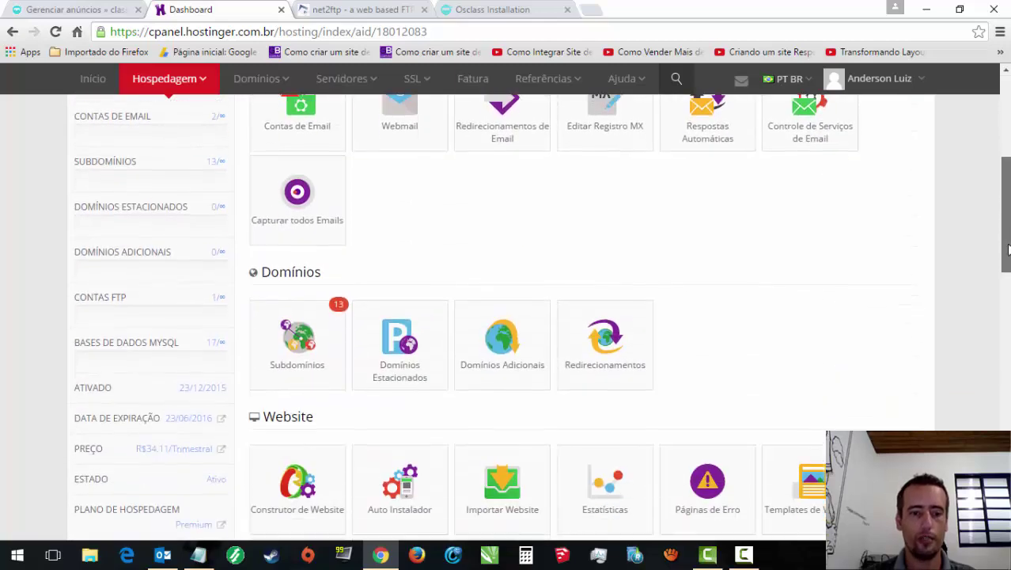
{"action": "scroll", "coordinate": [1008, 304], "scroll_direction": "down", "scroll_amount": 5}
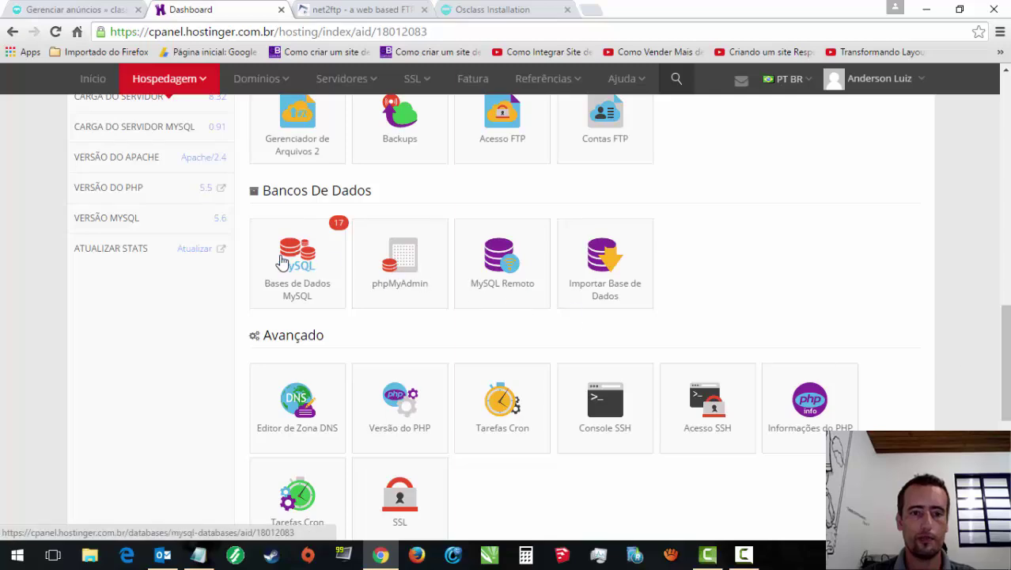
{"action": "left_click", "coordinate": [281, 261]}
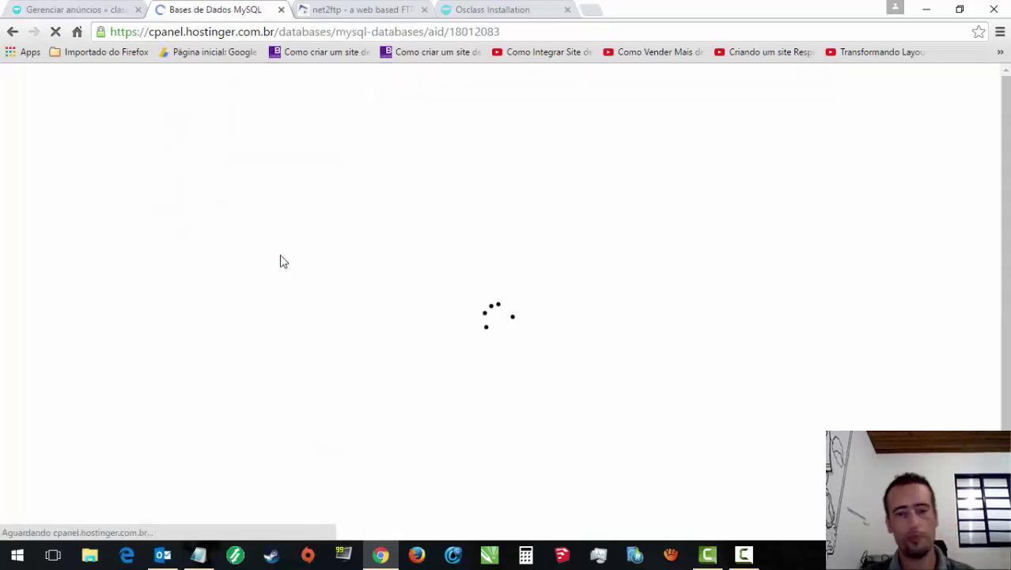
{"action": "scroll", "coordinate": [275, 258], "scroll_direction": "down", "scroll_amount": 5}
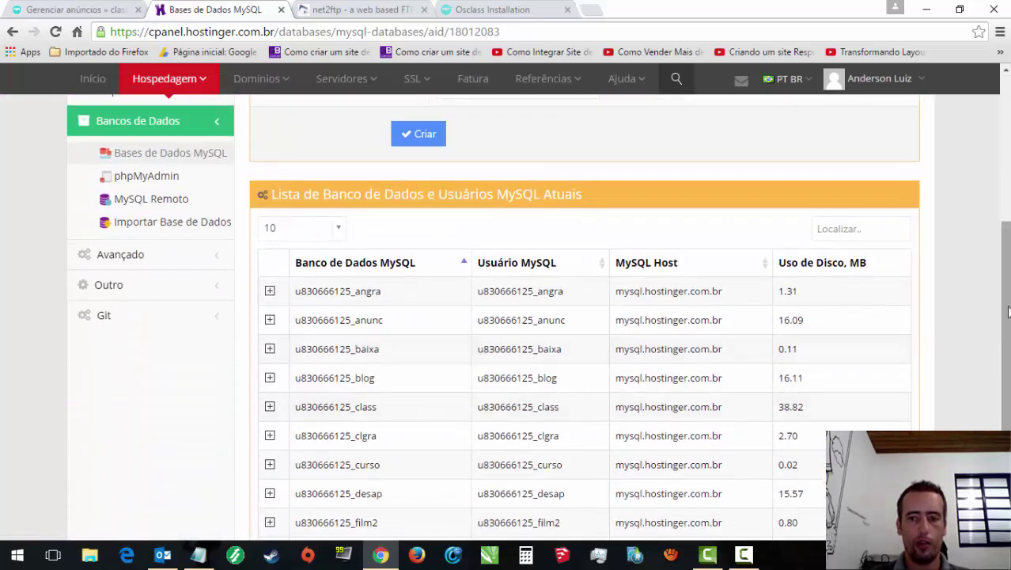
{"action": "scroll", "coordinate": [1008, 311], "scroll_direction": "down", "scroll_amount": 2}
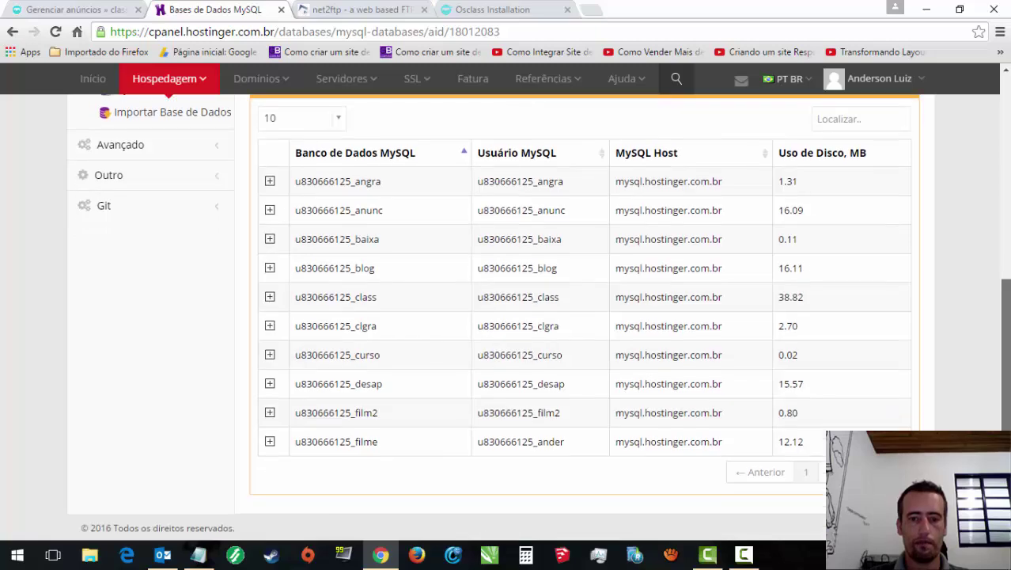
{"action": "scroll", "coordinate": [583, 235], "scroll_direction": "up", "scroll_amount": 5}
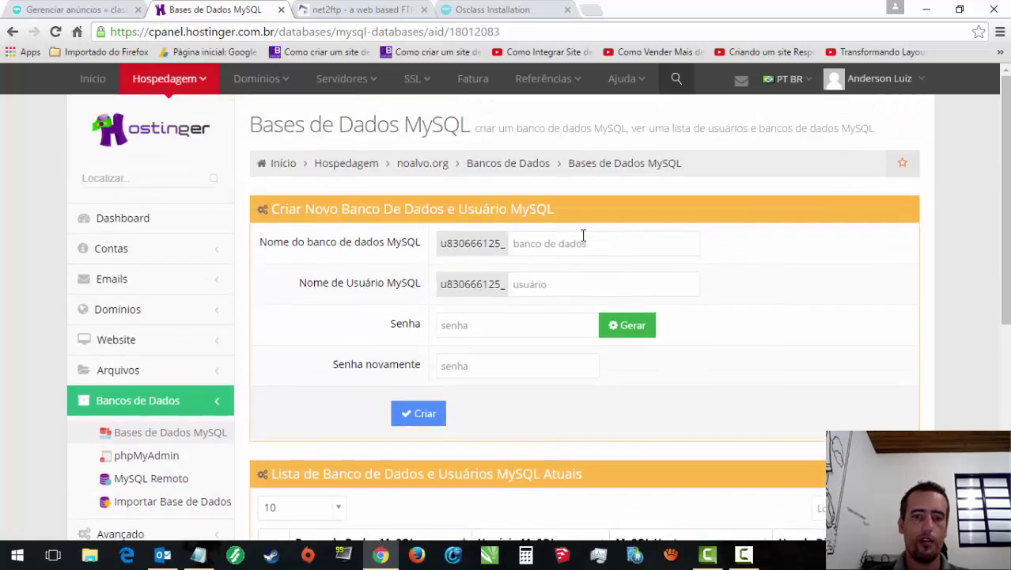
Step: Create a MySQL database and user both named vitri, with a confirmed password
{"action": "left_click", "coordinate": [560, 244]}
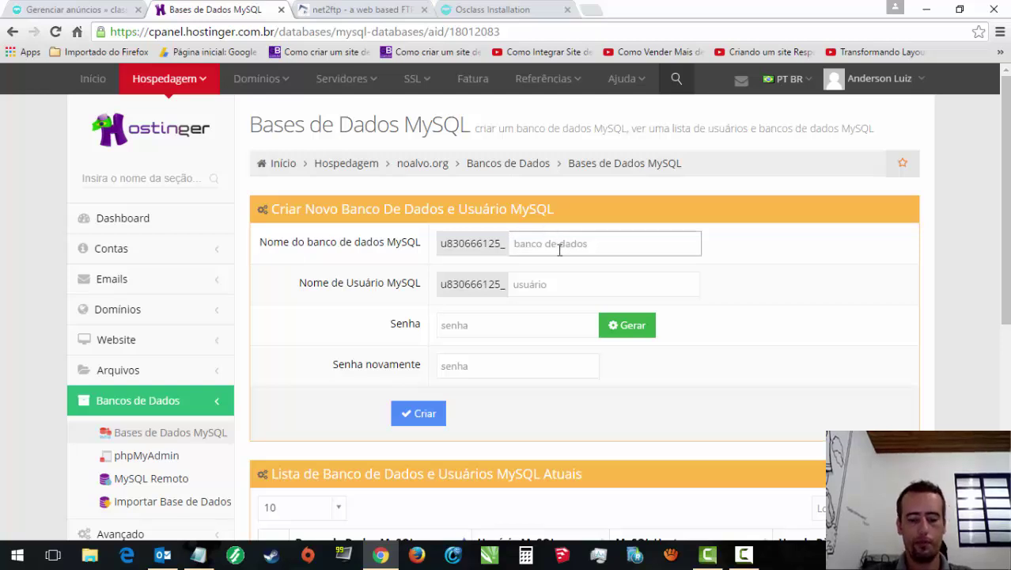
{"action": "type", "text": "vitri"}
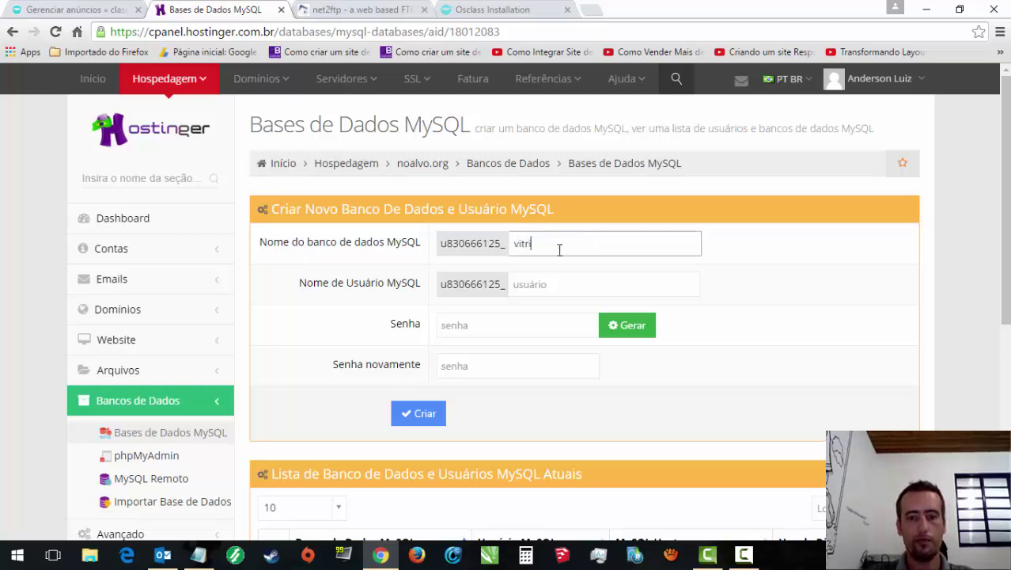
{"action": "double_click", "coordinate": [515, 243]}
{"action": "key", "text": "ctrl+c"}
{"action": "left_click", "coordinate": [548, 283]}
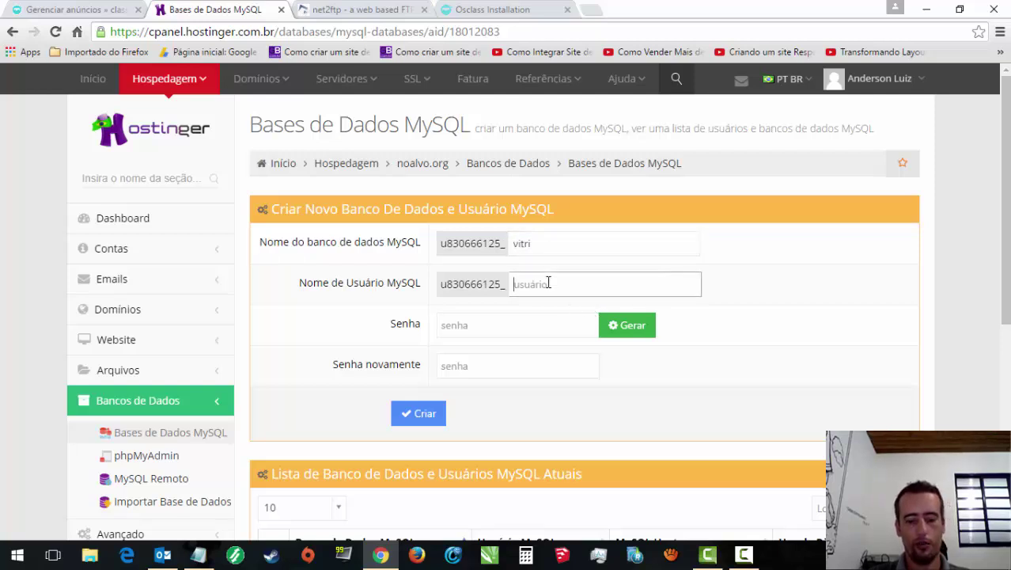
{"action": "key", "text": "ctrl+v"}
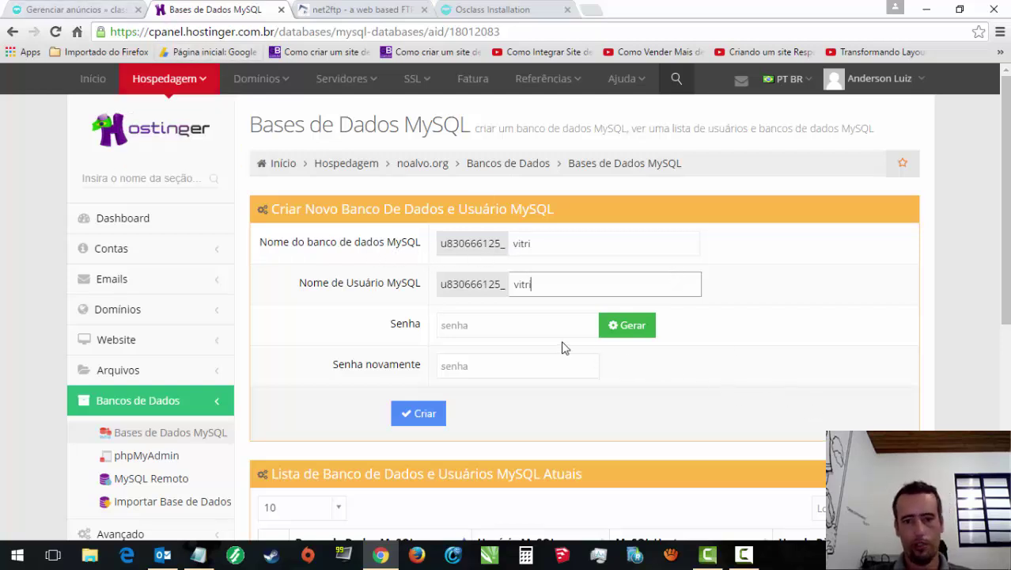
{"action": "left_click", "coordinate": [536, 327]}
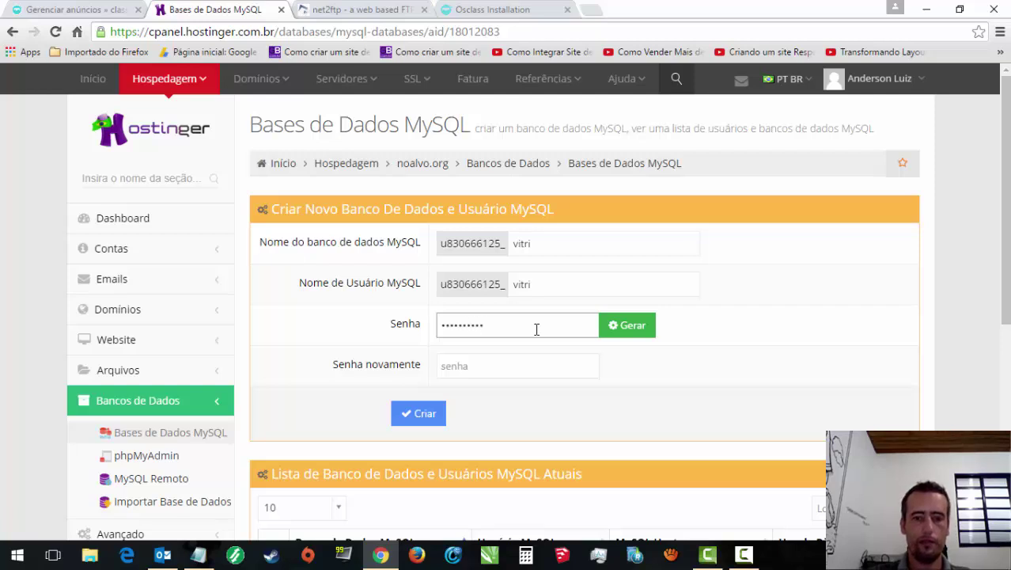
{"action": "left_click", "coordinate": [520, 369]}
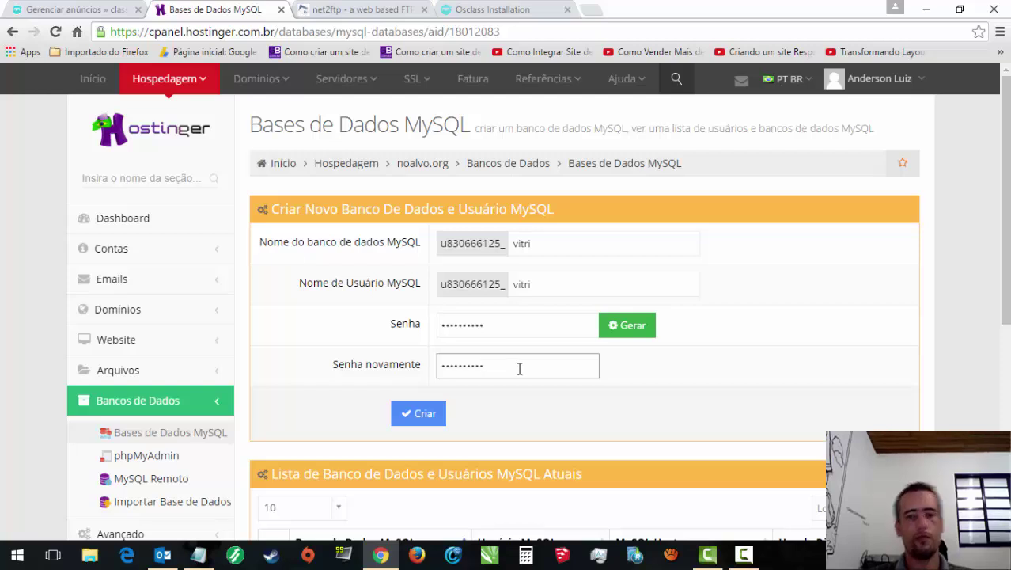
{"action": "scroll", "coordinate": [538, 373], "scroll_direction": "down", "scroll_amount": 1}
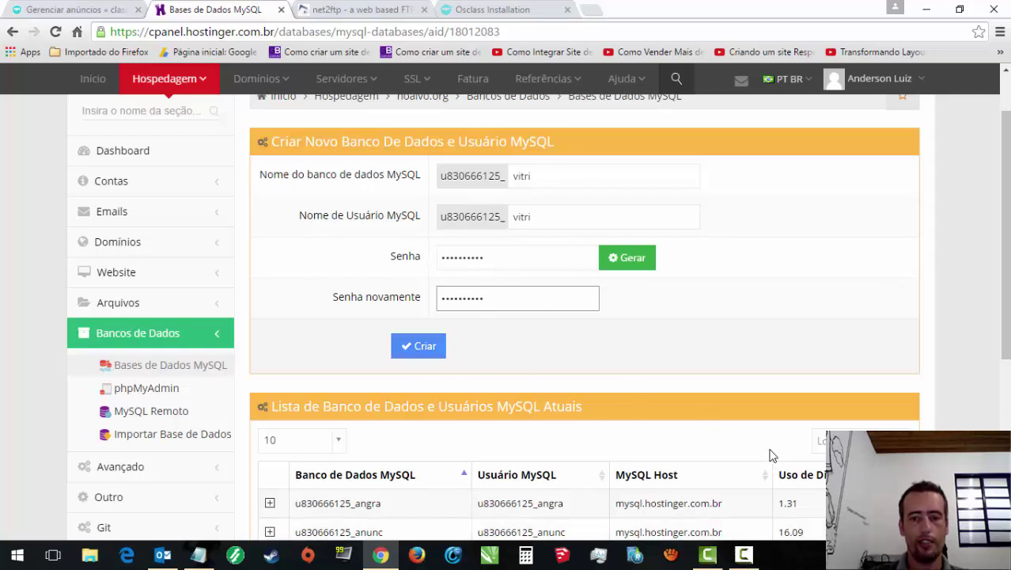
{"action": "left_click", "coordinate": [744, 553]}
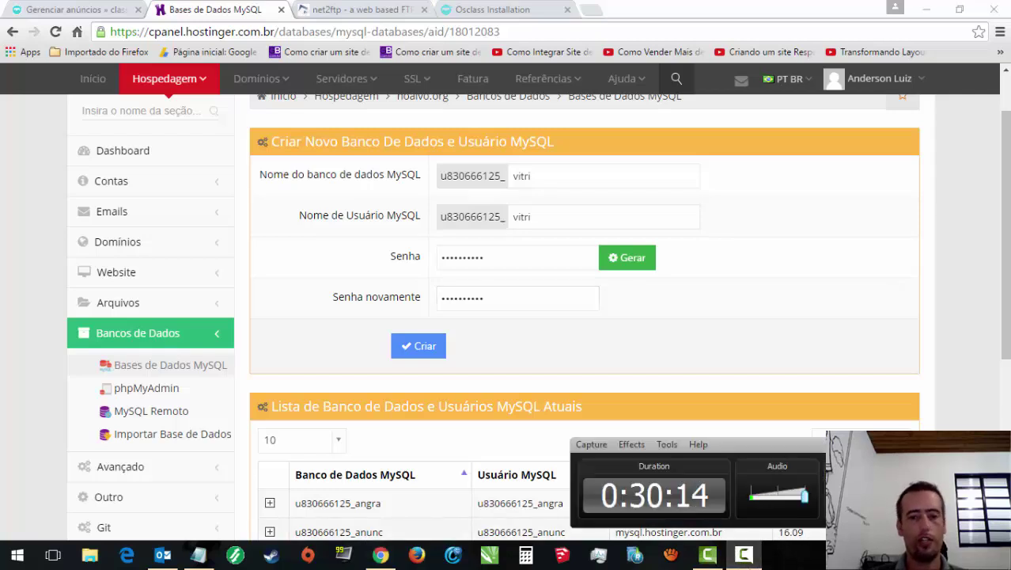
{"action": "left_click", "coordinate": [418, 346]}
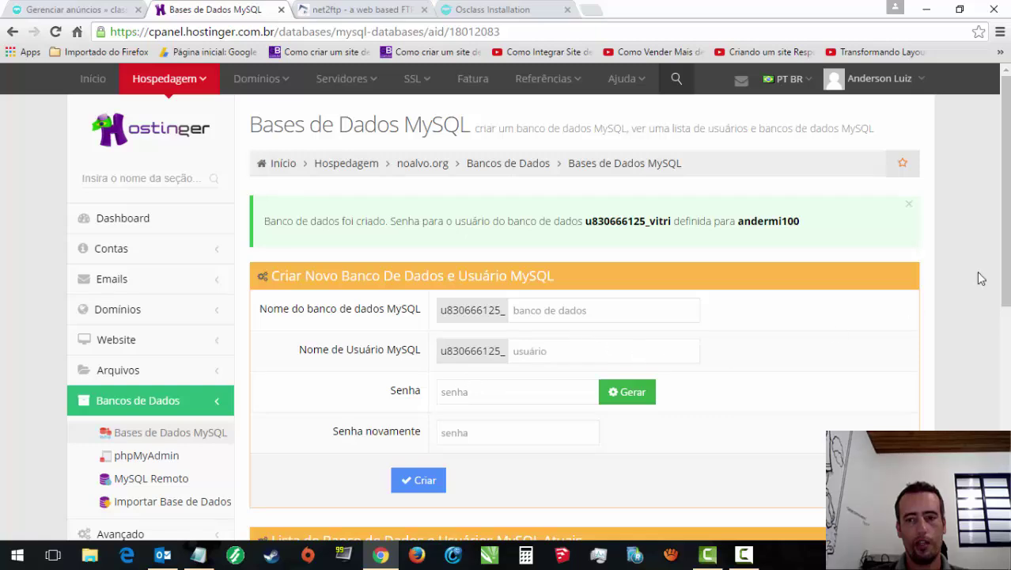
{"action": "left_click_drag", "start_coordinate": [1004, 278], "coordinate": [1005, 512]}
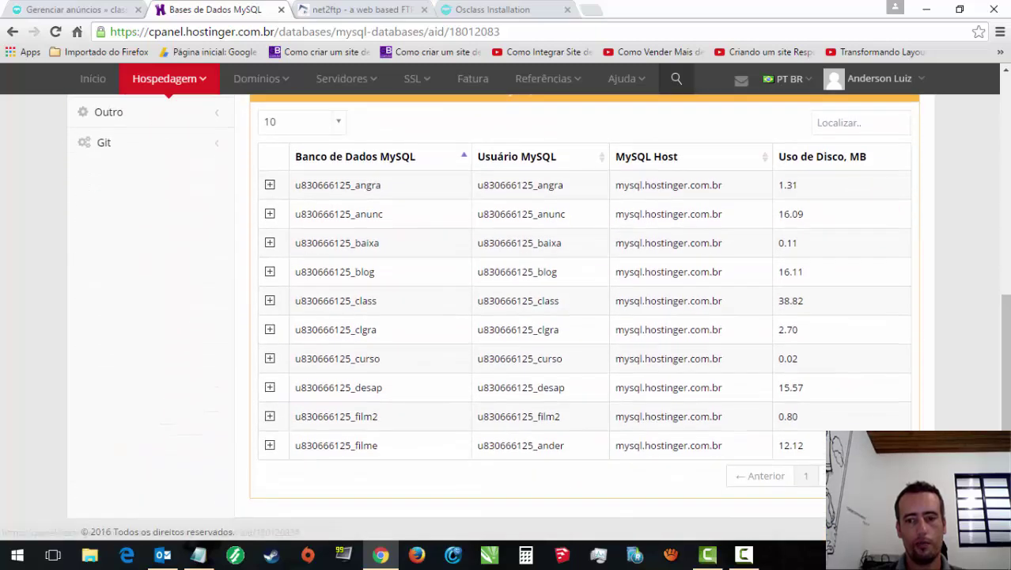
Step: Find the vitri entry on the next page of the database list and copy its full MySQL user name
{"action": "left_click", "coordinate": [831, 476]}
{"action": "left_click", "coordinate": [747, 553]}
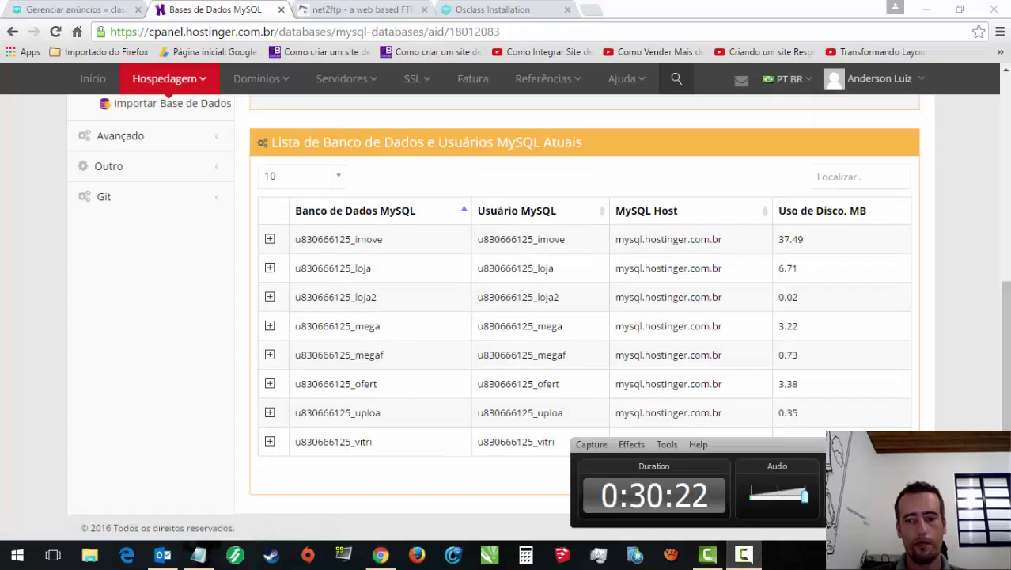
{"action": "left_click", "coordinate": [381, 553]}
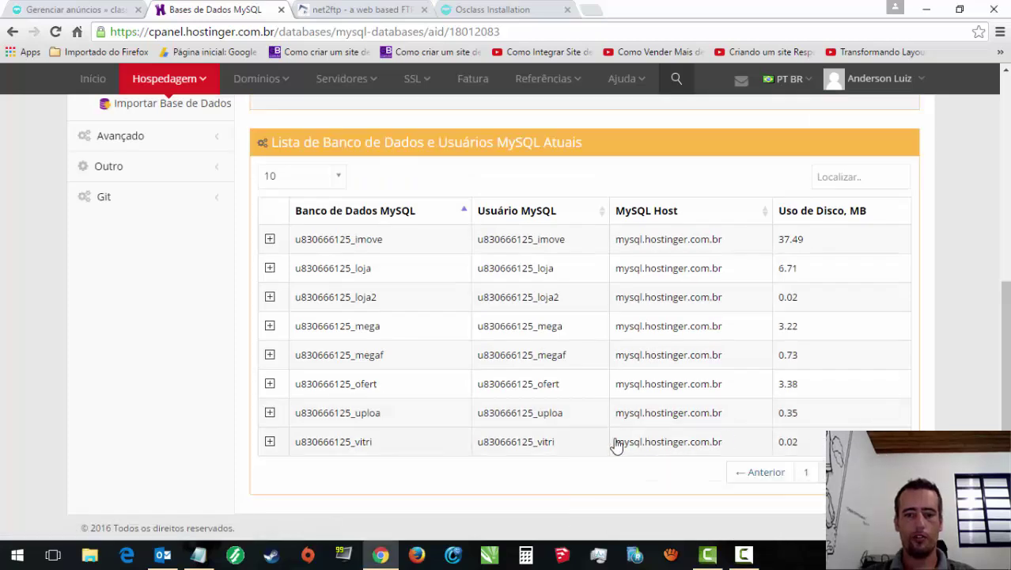
{"action": "left_click_drag", "start_coordinate": [555, 443], "coordinate": [481, 447]}
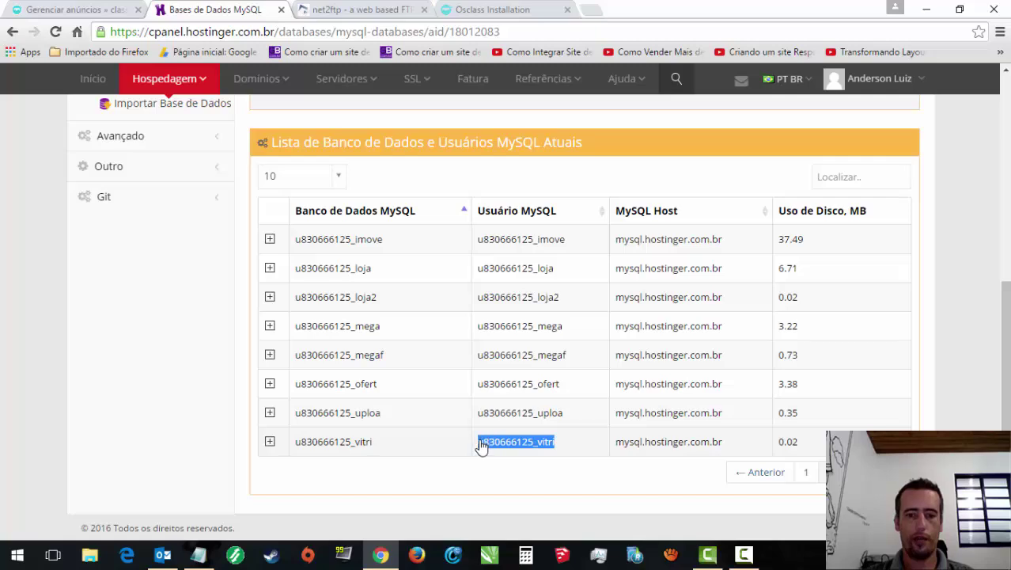
{"action": "right_click", "coordinate": [485, 443]}
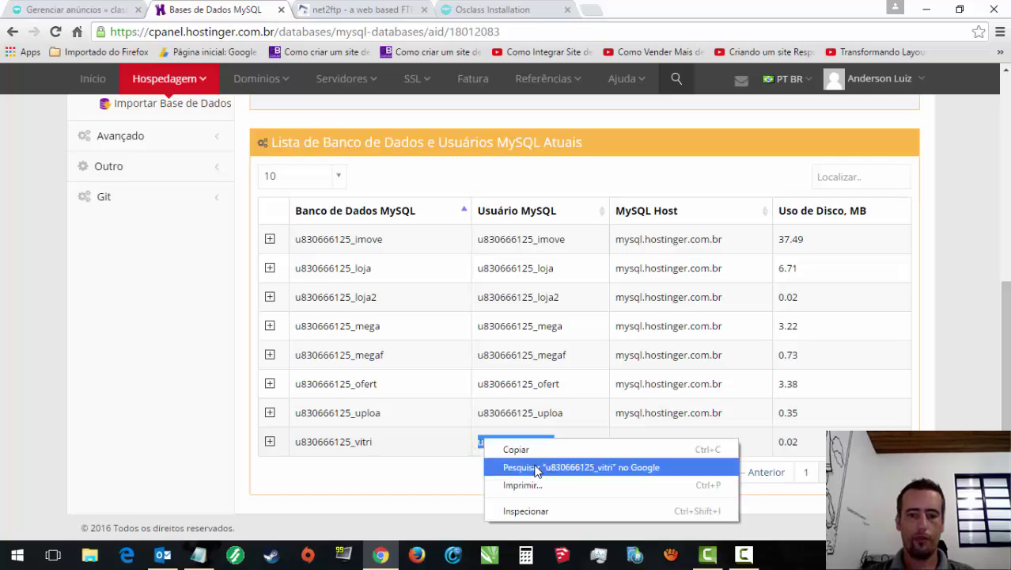
{"action": "left_click", "coordinate": [537, 467]}
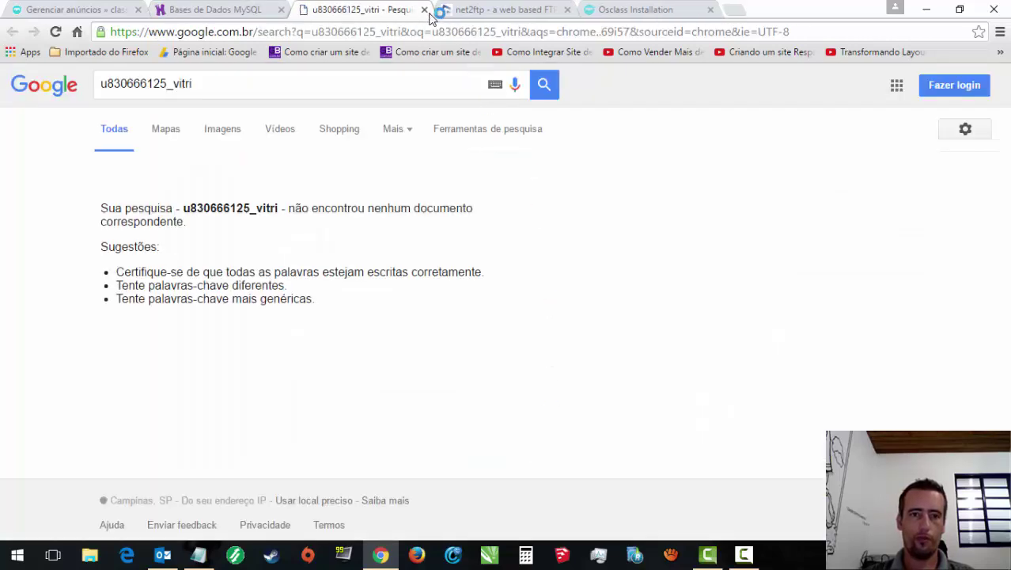
{"action": "left_click", "coordinate": [424, 9]}
{"action": "right_click", "coordinate": [535, 445]}
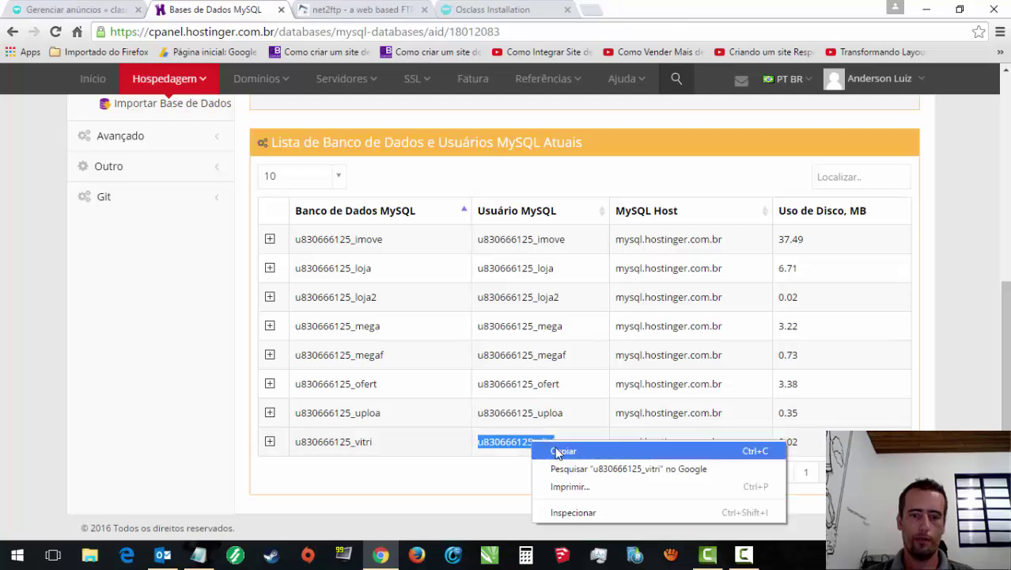
{"action": "left_click", "coordinate": [558, 451]}
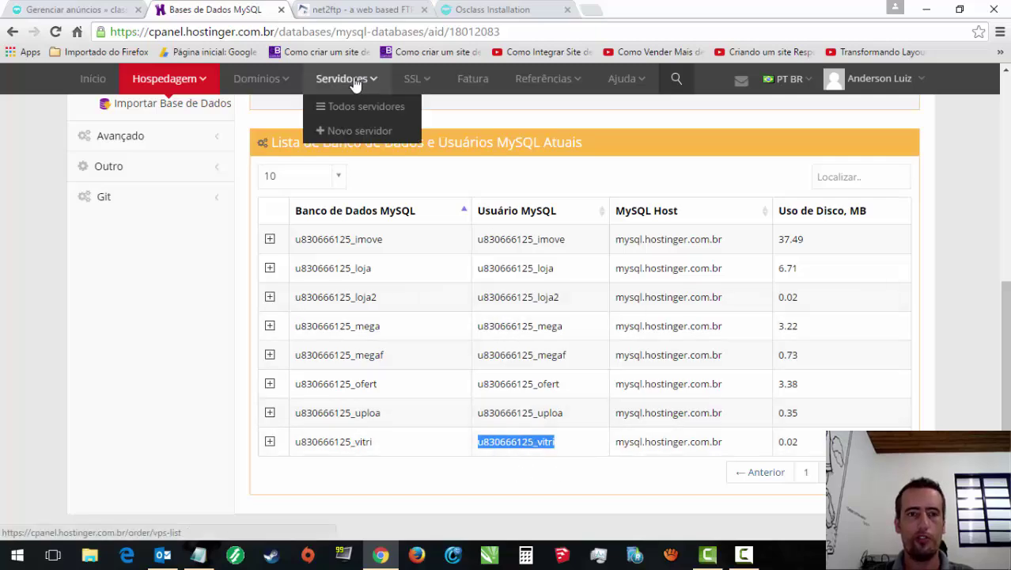
{"action": "left_click", "coordinate": [356, 9]}
Step: Paste the vitri database name and user name into the installer's database form
{"action": "left_click", "coordinate": [473, 9]}
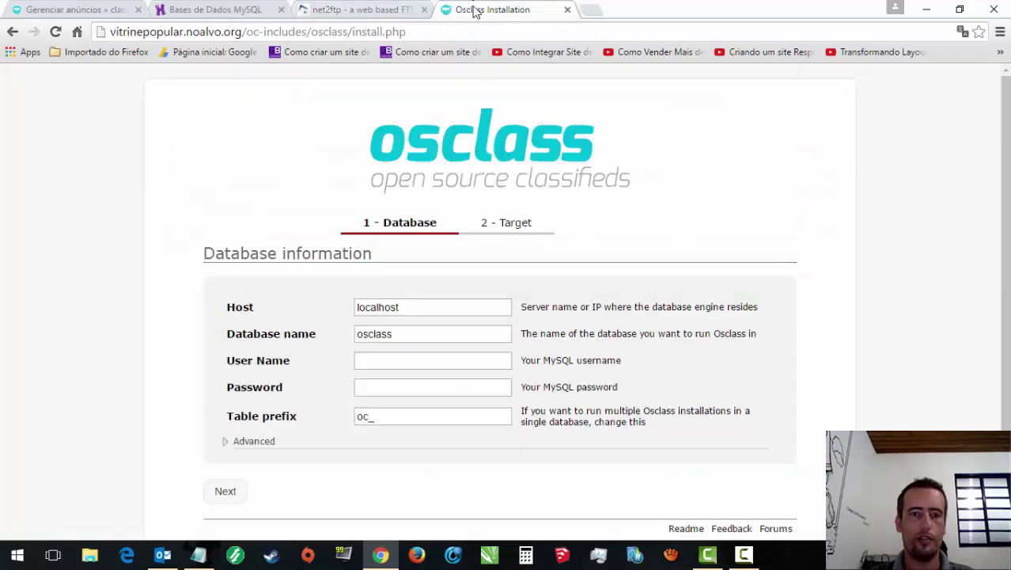
{"action": "left_click", "coordinate": [365, 364]}
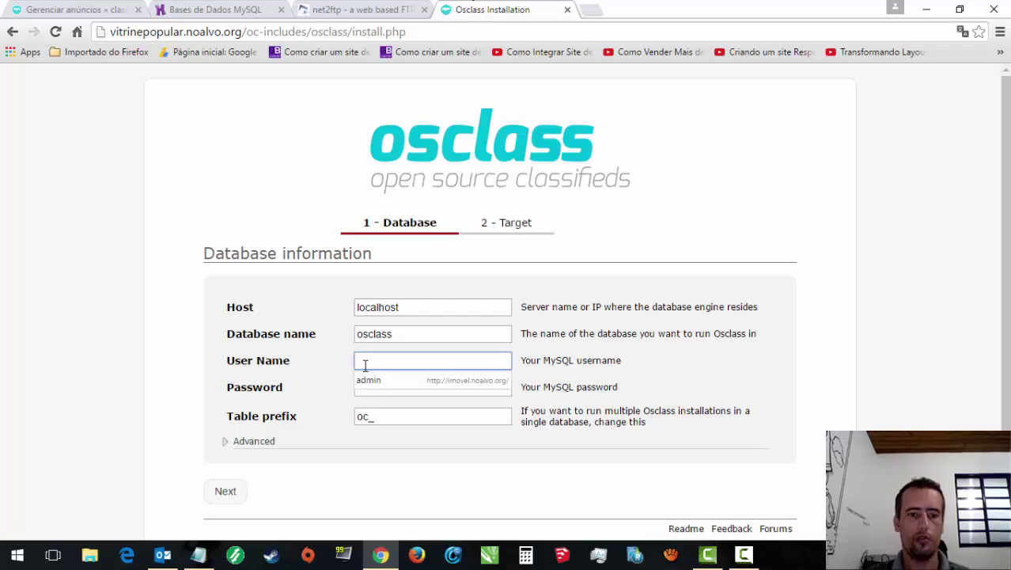
{"action": "left_click", "coordinate": [400, 336]}
{"action": "double_click", "coordinate": [401, 336]}
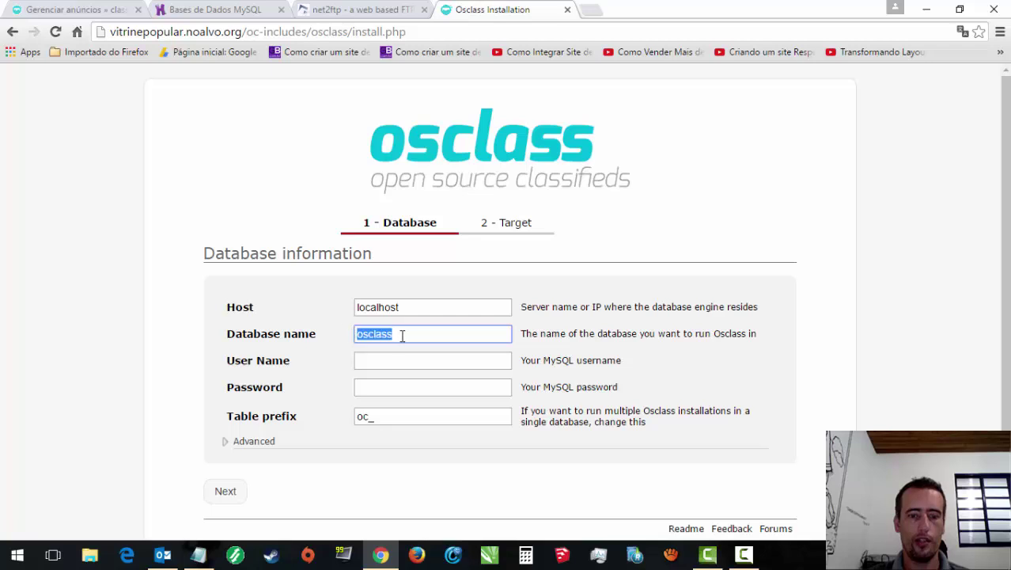
{"action": "key", "text": "ctrl+v"}
{"action": "left_click", "coordinate": [399, 360]}
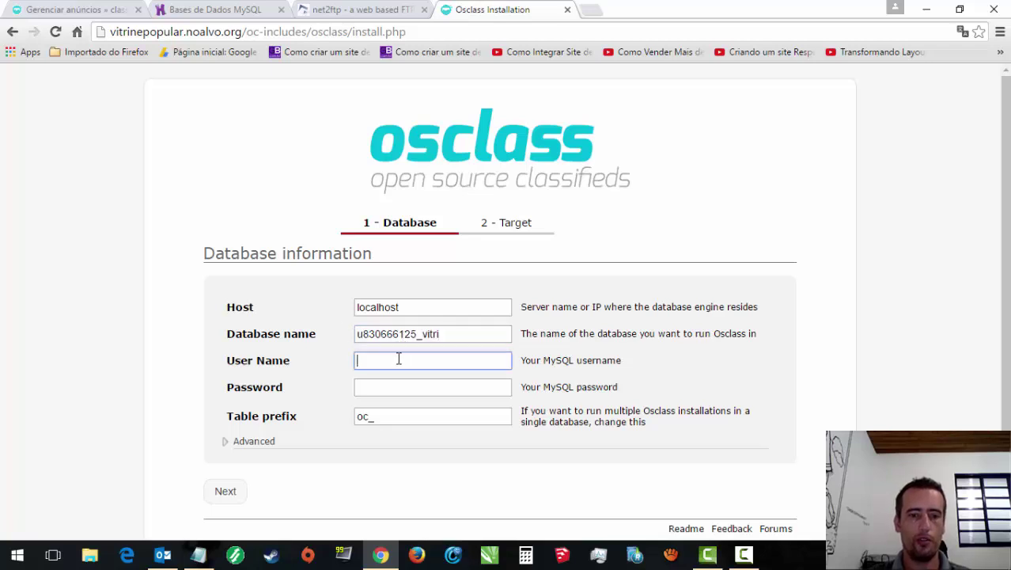
{"action": "key", "text": "ctrl+v"}
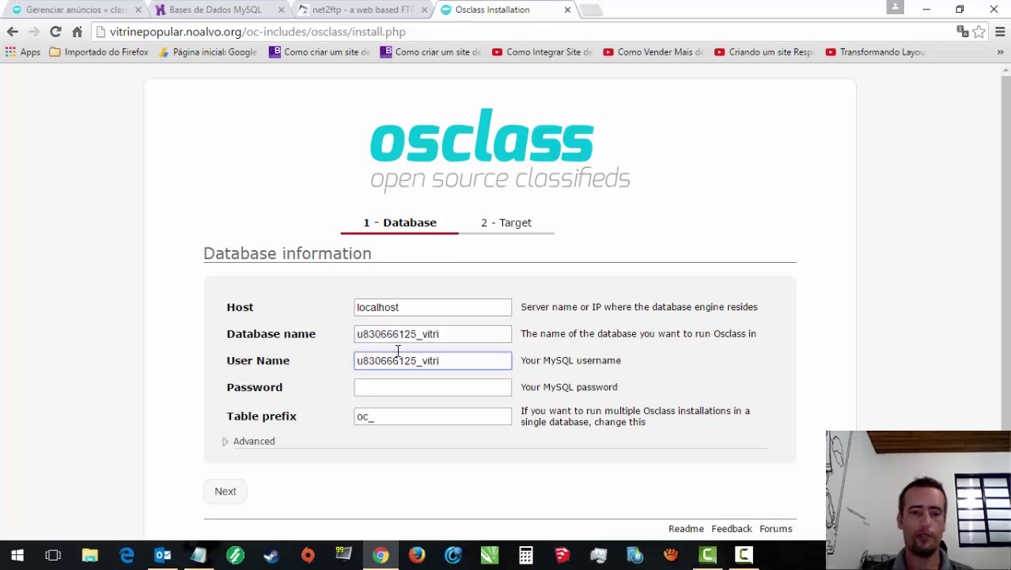
Step: Copy the MySQL host address from the vitri row and paste it over localhost in Host
{"action": "left_click", "coordinate": [223, 8]}
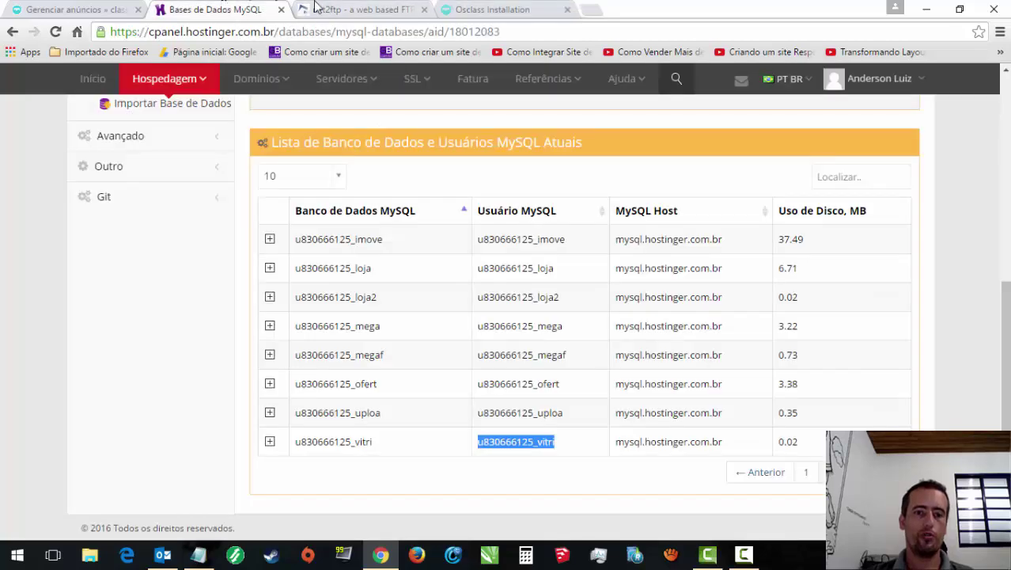
{"action": "left_click", "coordinate": [475, 11]}
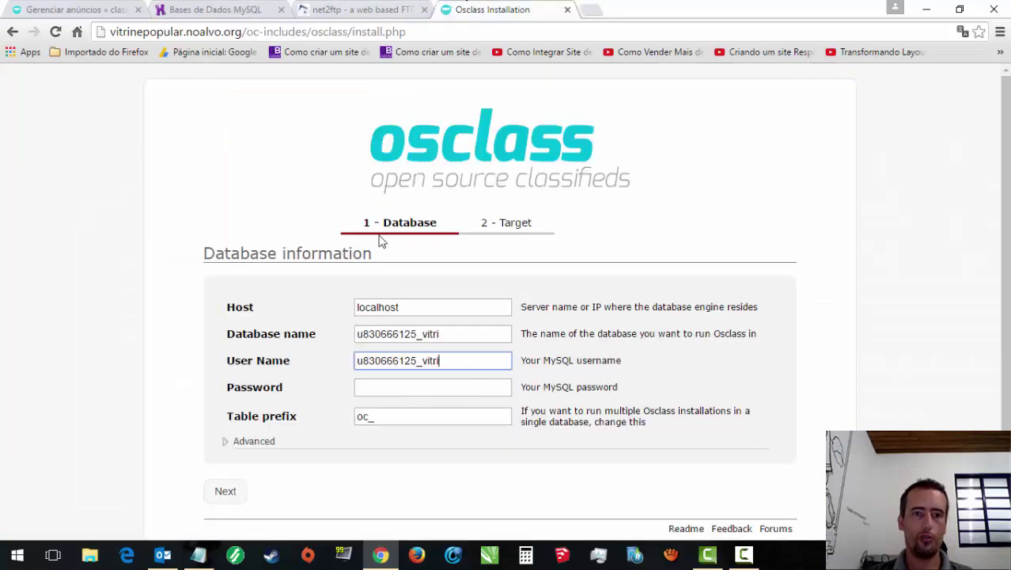
{"action": "left_click", "coordinate": [216, 9]}
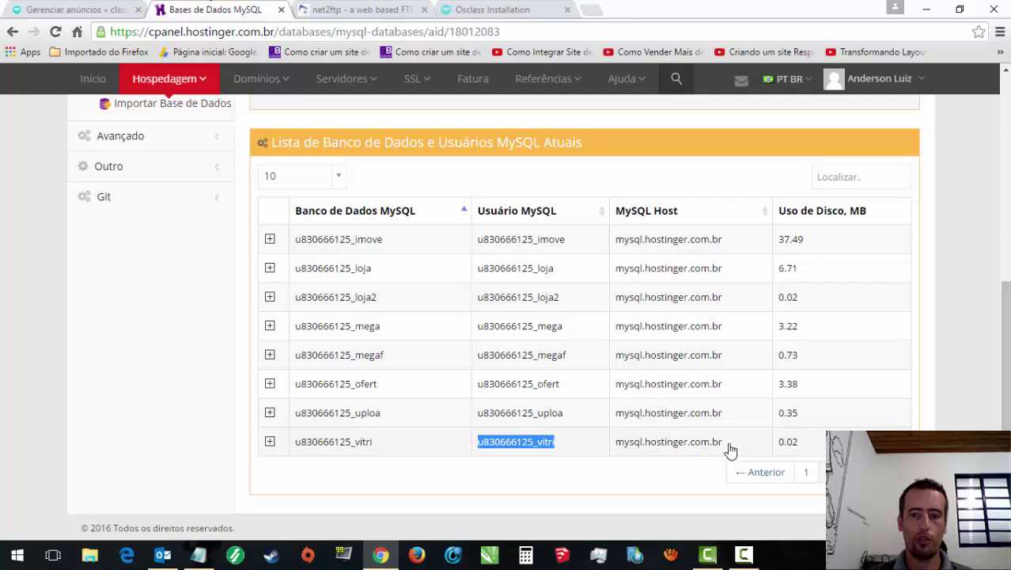
{"action": "left_click_drag", "start_coordinate": [729, 449], "coordinate": [619, 459]}
{"action": "key", "text": "ctrl+c"}
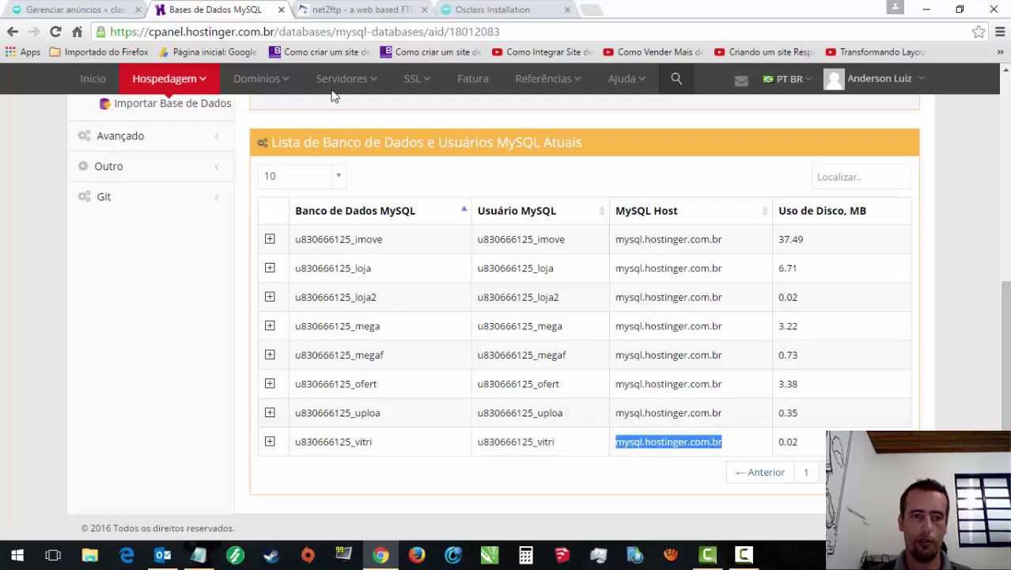
{"action": "left_click", "coordinate": [465, 9]}
{"action": "left_click", "coordinate": [364, 10]}
{"action": "left_click", "coordinate": [465, 9]}
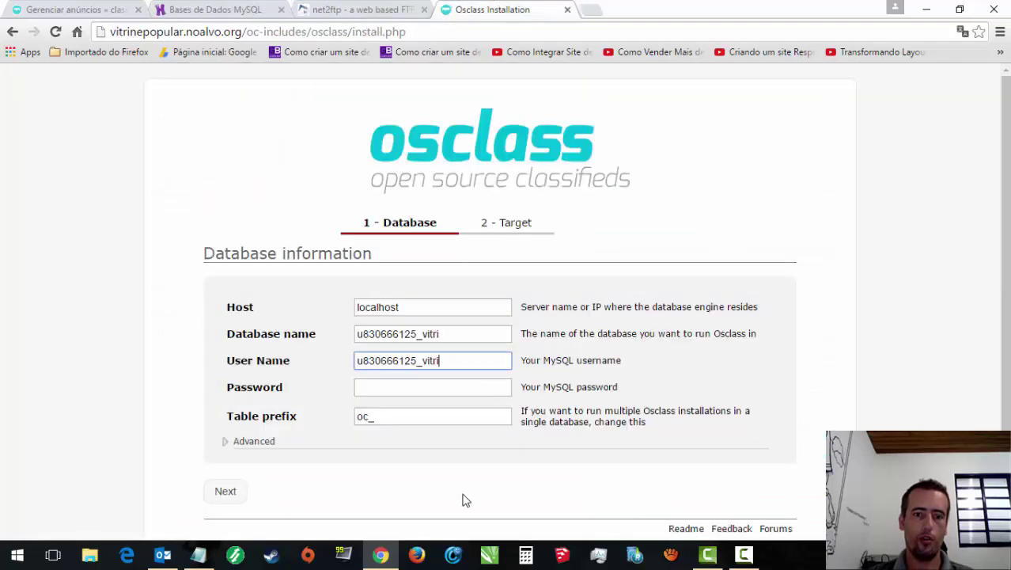
{"action": "left_click", "coordinate": [388, 386]}
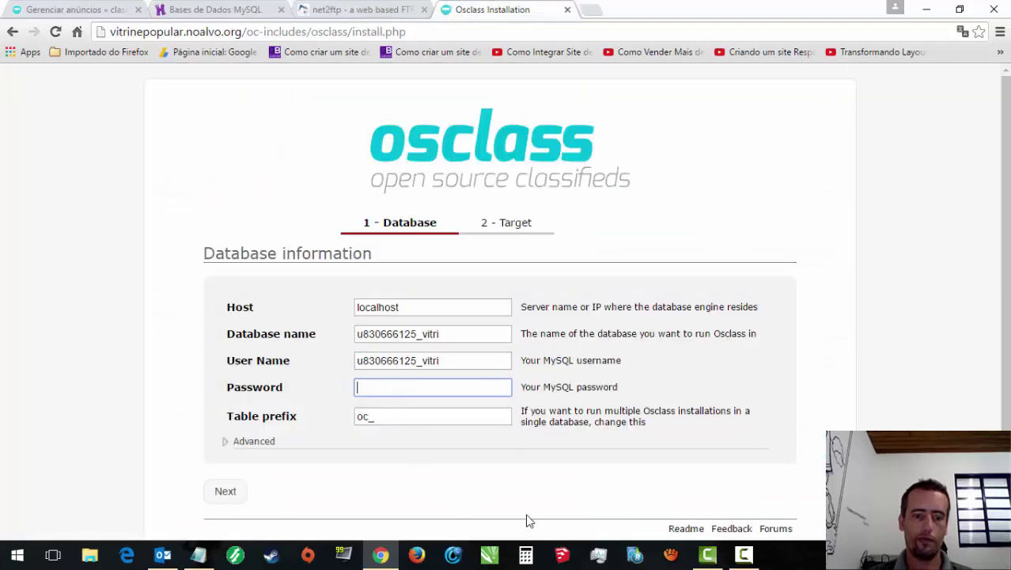
{"action": "double_click", "coordinate": [415, 309]}
{"action": "key", "text": "ctrl+v"}
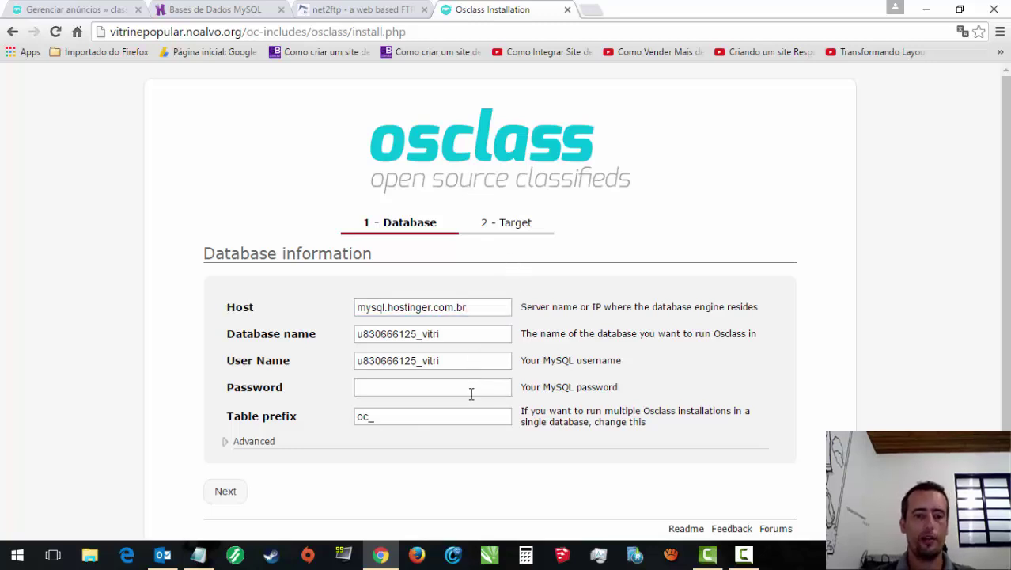
Step: Enter the database password and submit the database details
{"action": "left_click", "coordinate": [469, 390]}
{"action": "type", "text": "•"}
{"action": "key", "text": "BackSpace"}
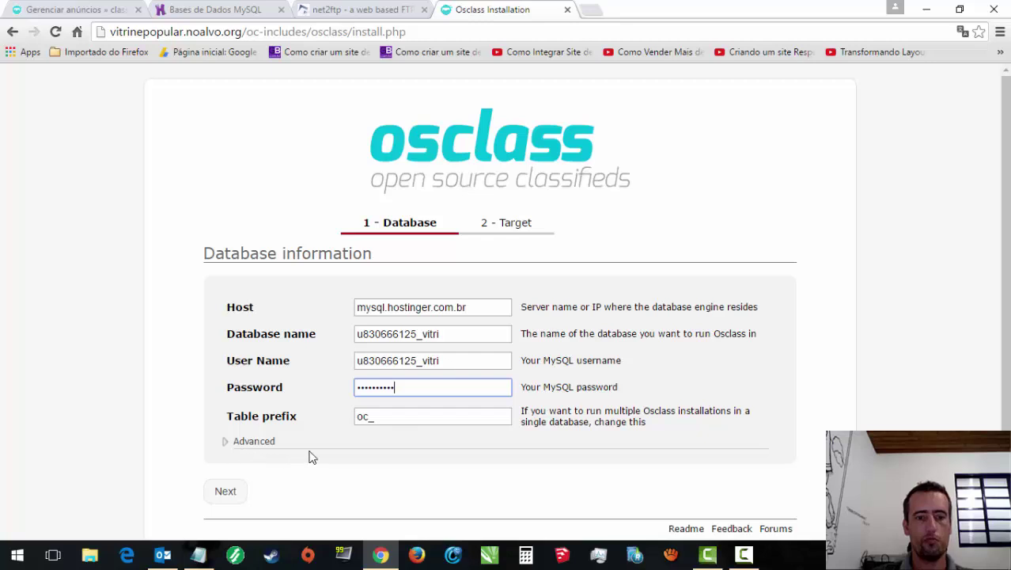
{"action": "scroll", "coordinate": [871, 407], "scroll_direction": "down", "scroll_amount": 1}
{"action": "left_click", "coordinate": [237, 424]}
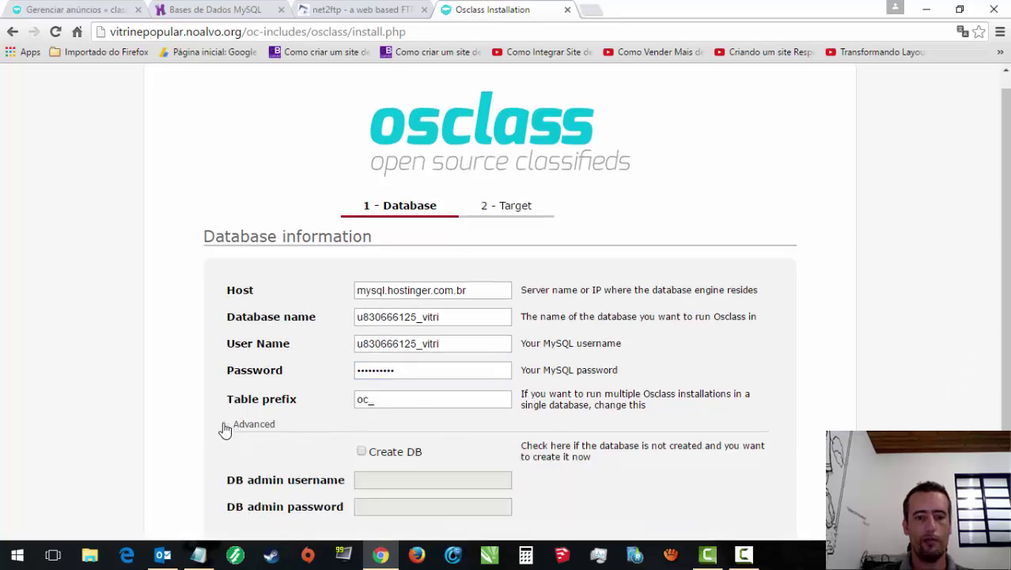
{"action": "scroll", "coordinate": [980, 363], "scroll_direction": "down", "scroll_amount": 2}
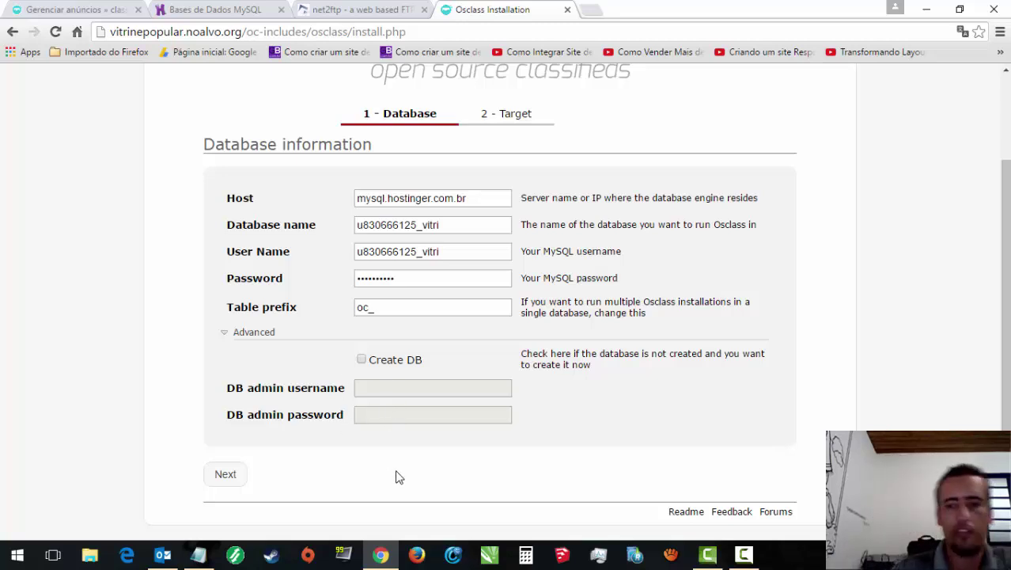
{"action": "left_click", "coordinate": [225, 334]}
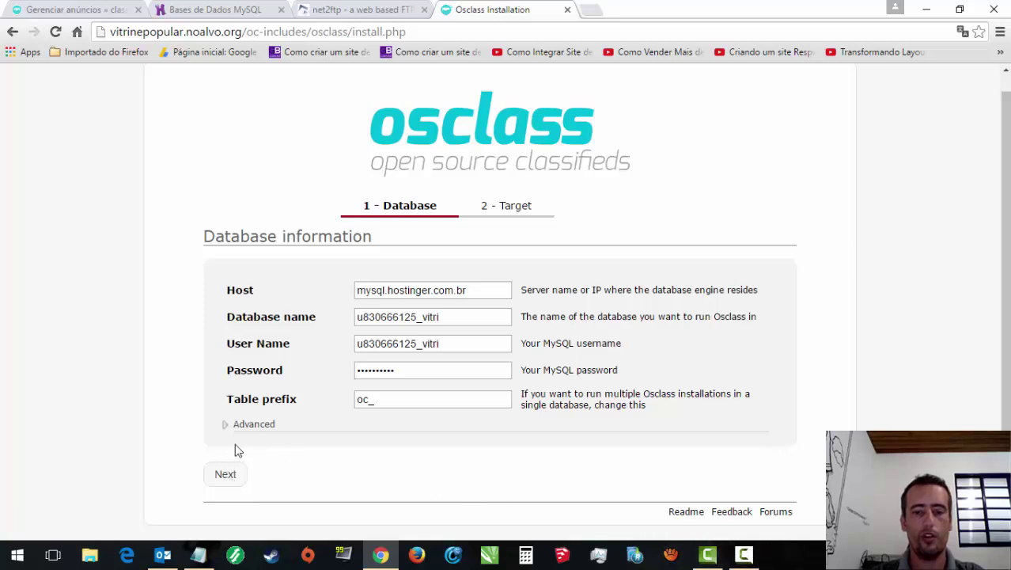
{"action": "left_click", "coordinate": [224, 475]}
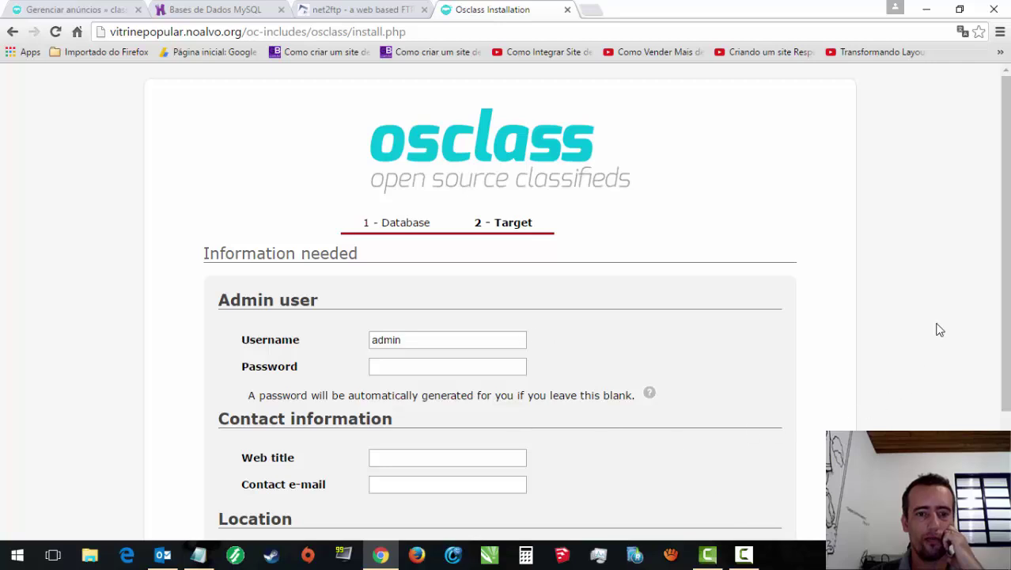
Step: Set the admin user's password on the installer's Target step
{"action": "scroll", "coordinate": [1007, 331], "scroll_direction": "down", "scroll_amount": 3}
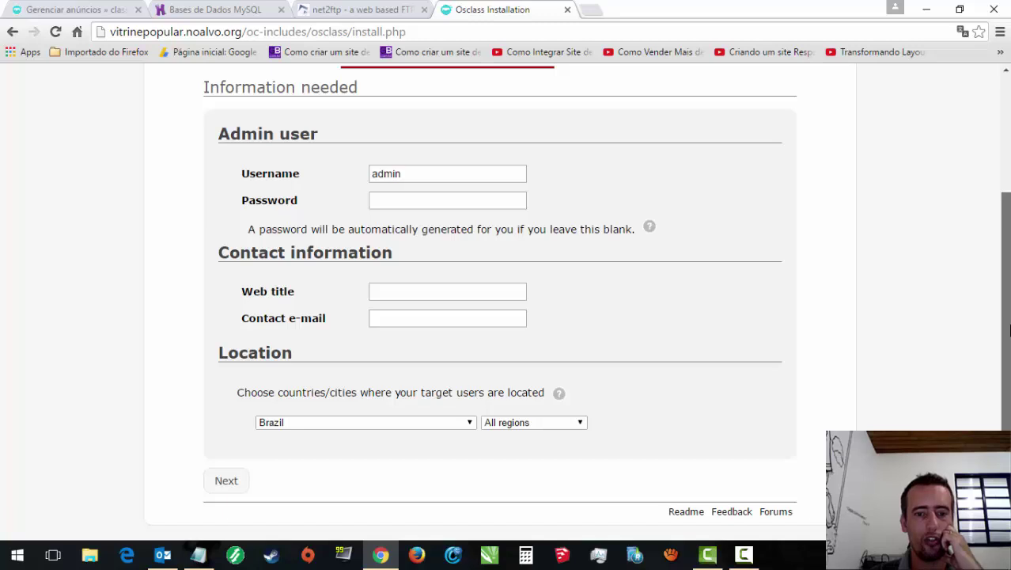
{"action": "scroll", "coordinate": [979, 291], "scroll_direction": "up", "scroll_amount": 1}
{"action": "left_click", "coordinate": [413, 215]}
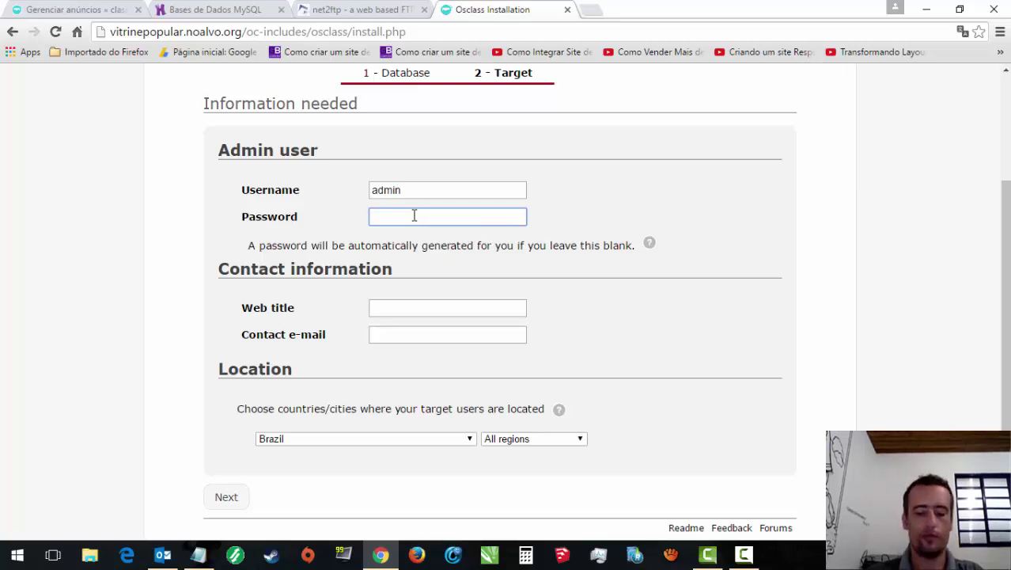
{"action": "double_click", "coordinate": [441, 190]}
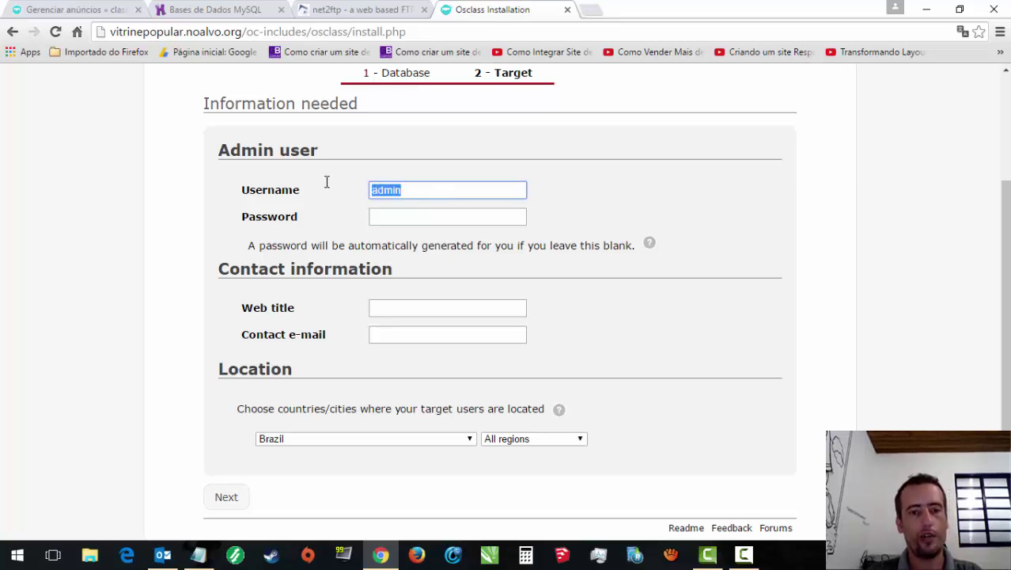
{"action": "left_click", "coordinate": [447, 192]}
{"action": "left_click", "coordinate": [597, 221]}
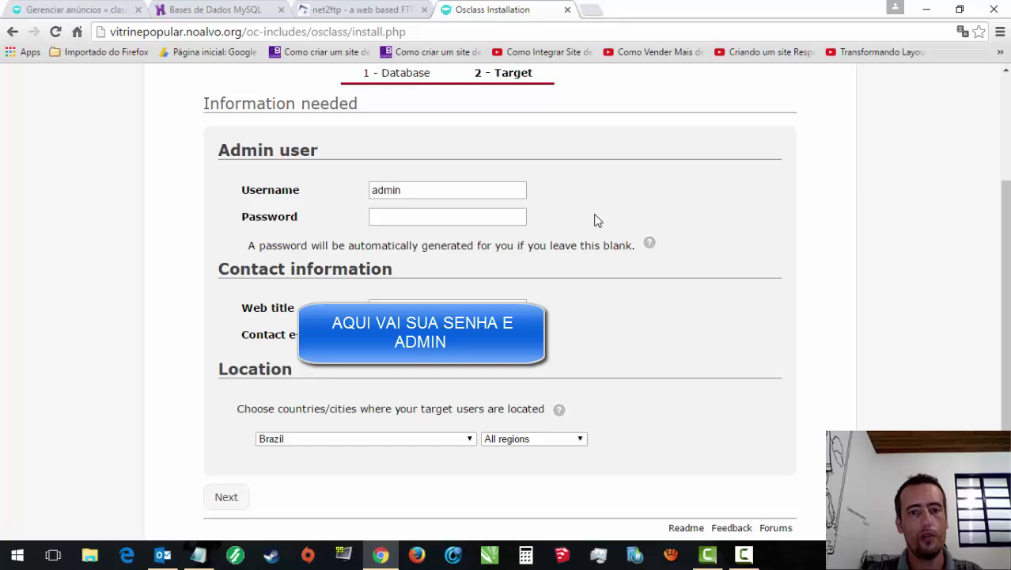
{"action": "left_click", "coordinate": [452, 218]}
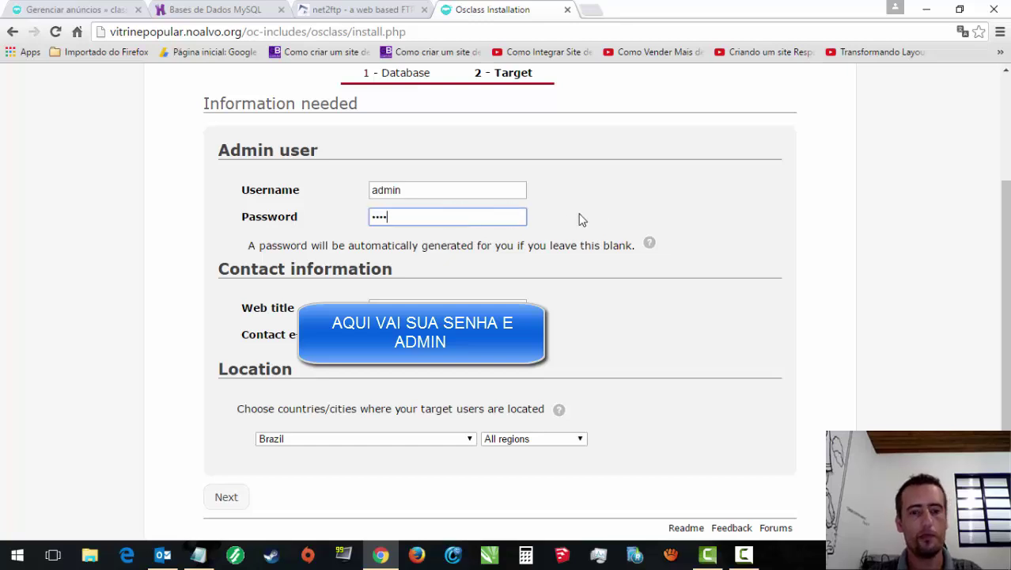
{"action": "type", "text": "1"}
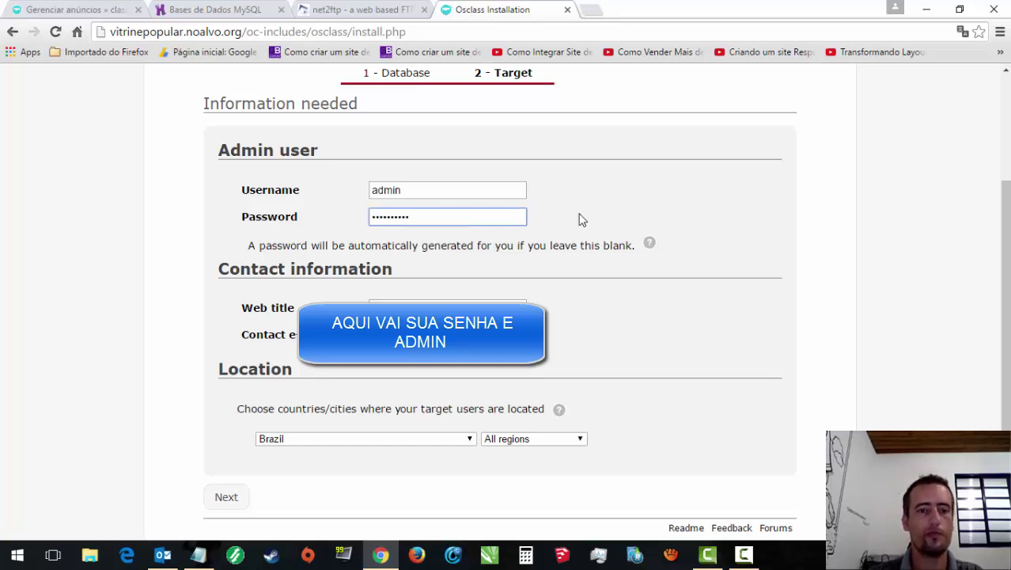
{"action": "key", "text": "Tab"}
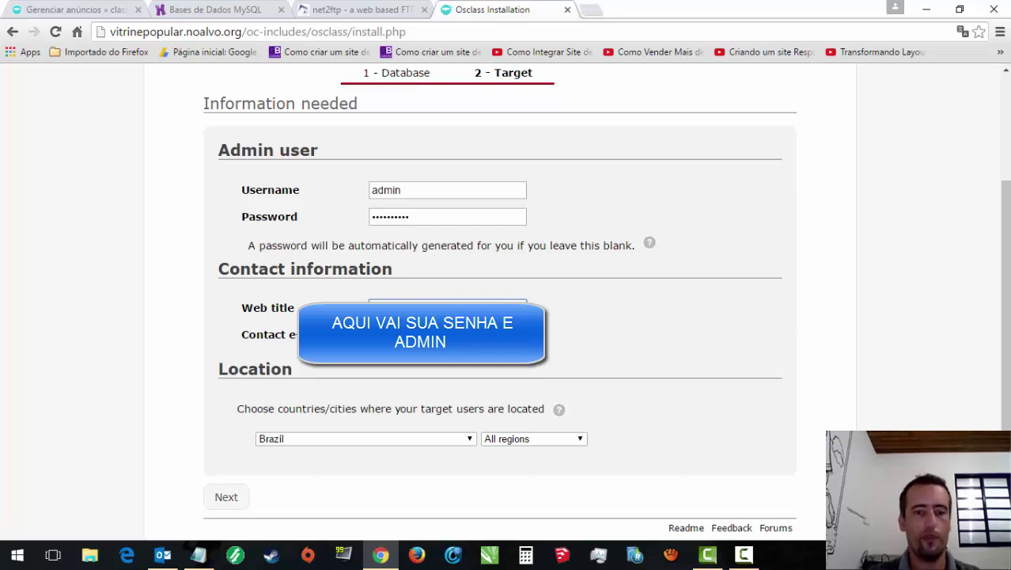
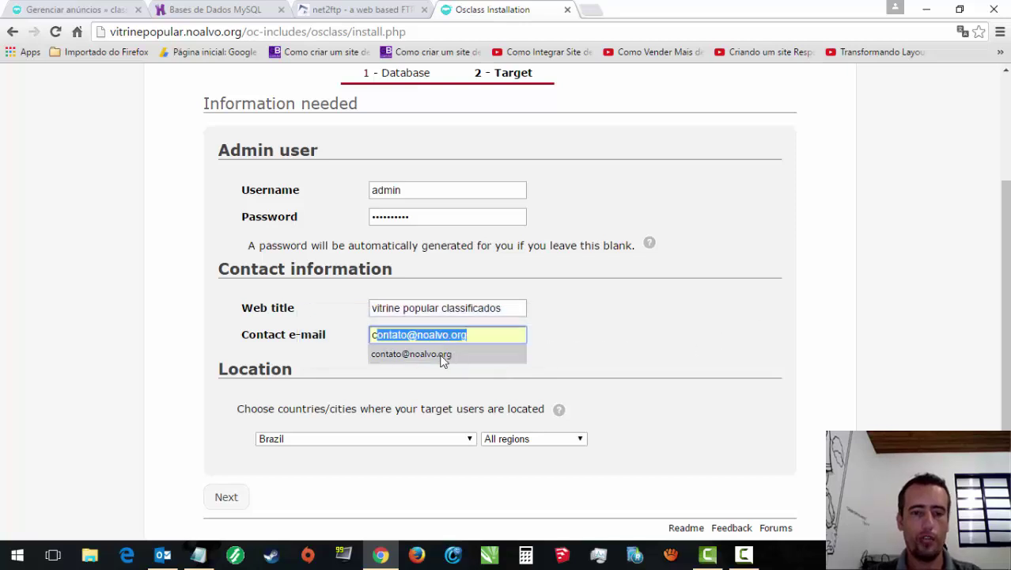
Step: Fill web title 'vitrine popular classificados', the contact e-mail, and location Brazil with all regions
{"action": "left_click", "coordinate": [443, 355]}
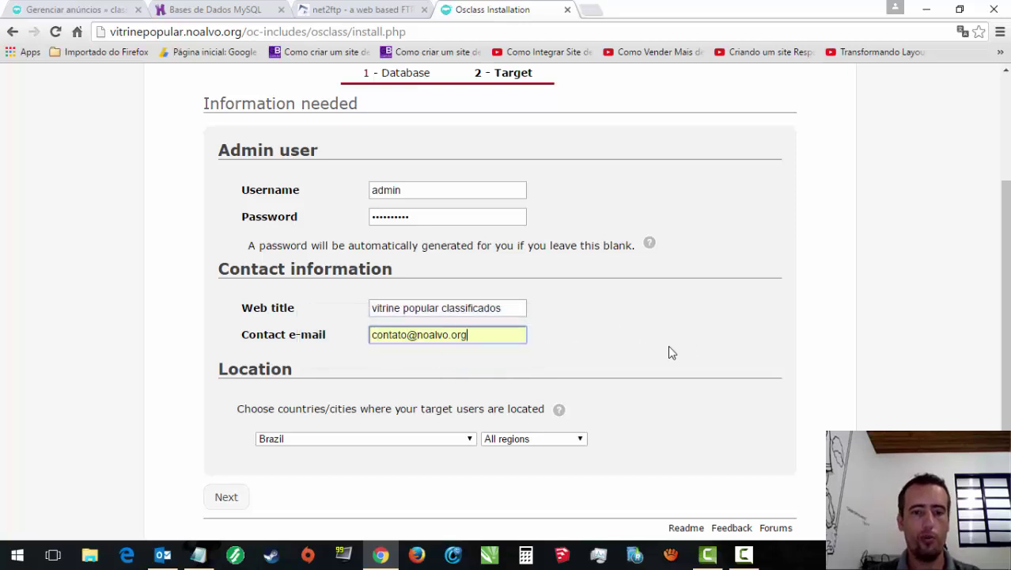
{"action": "left_click", "coordinate": [454, 440]}
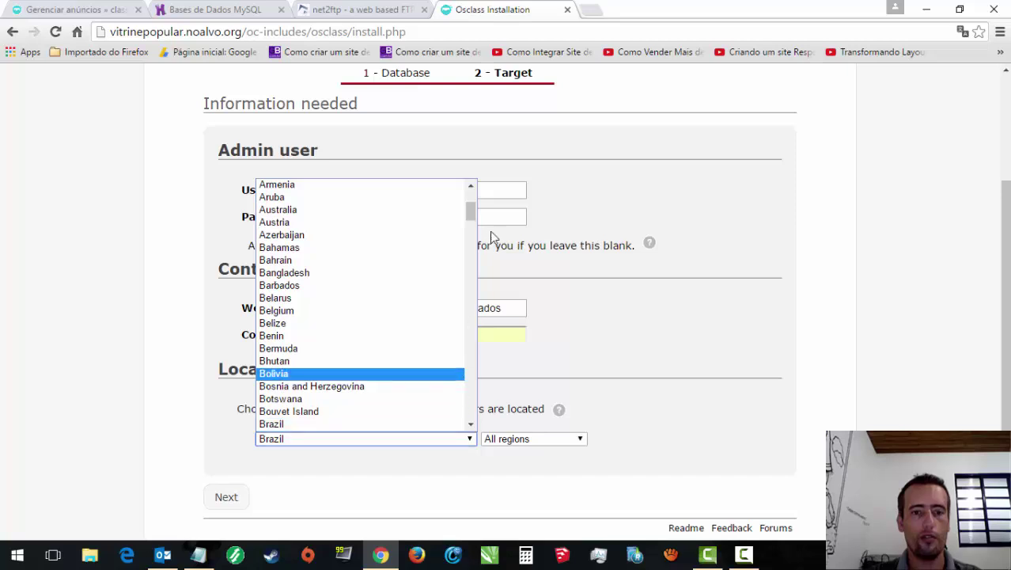
{"action": "left_click_drag", "start_coordinate": [471, 215], "coordinate": [472, 213]}
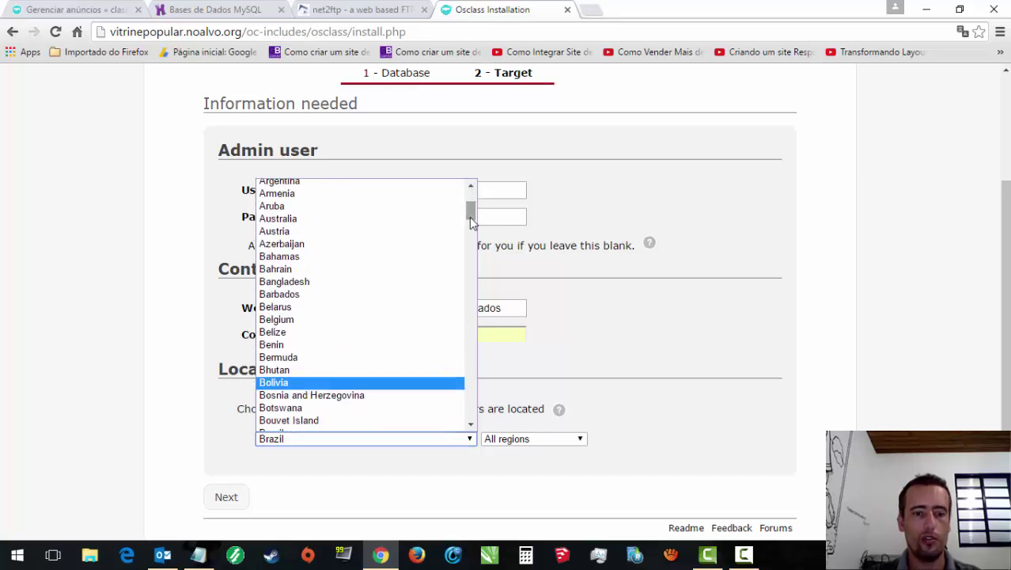
{"action": "left_click", "coordinate": [354, 503]}
{"action": "left_click", "coordinate": [546, 440]}
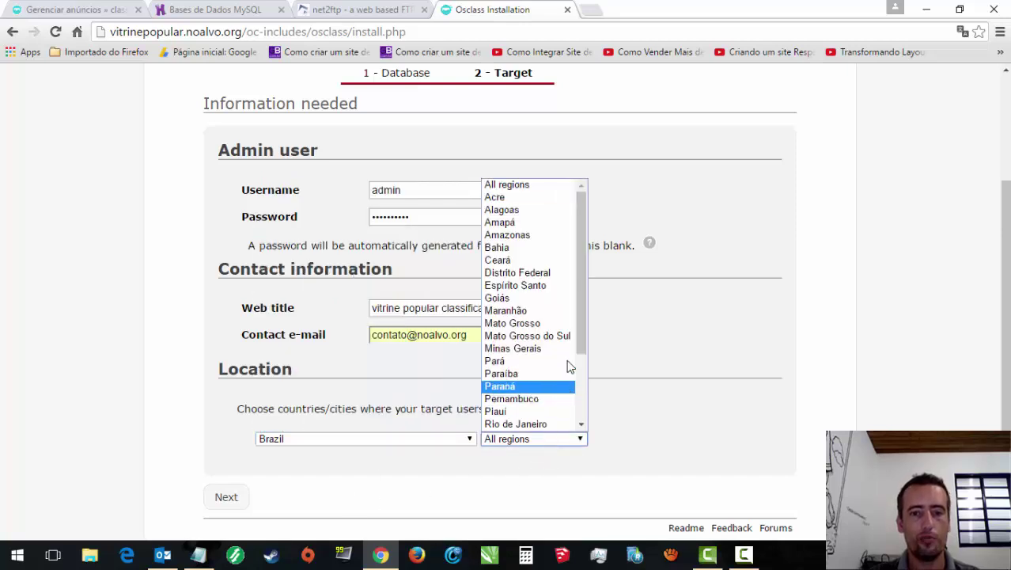
{"action": "left_click", "coordinate": [646, 393]}
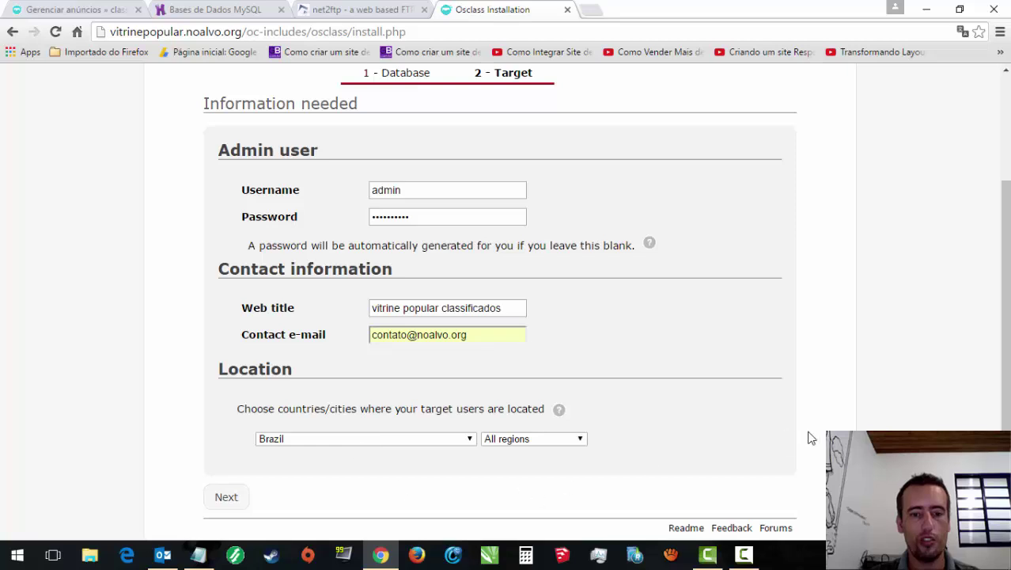
{"action": "scroll", "coordinate": [712, 412], "scroll_direction": "down", "scroll_amount": 1}
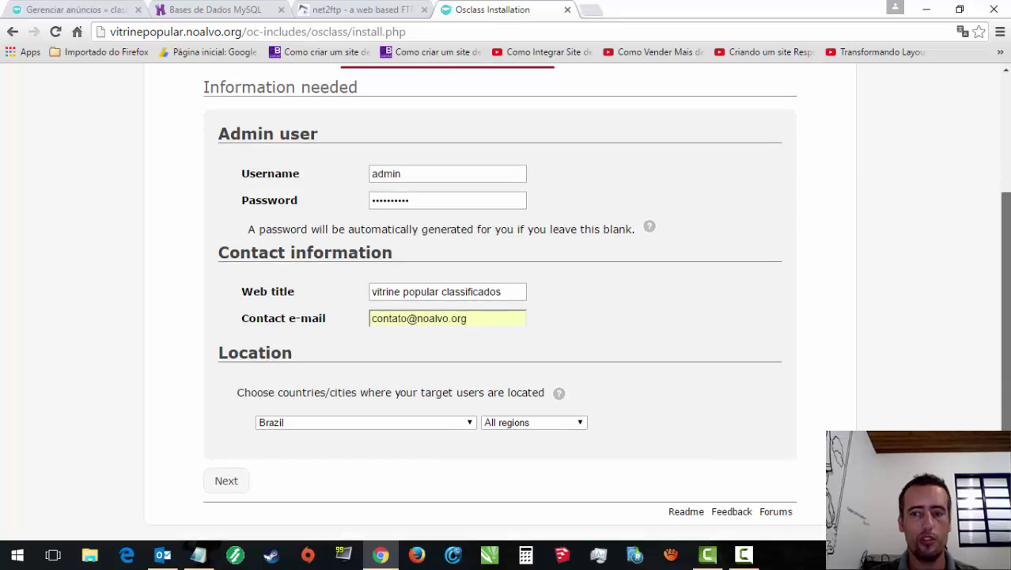
Step: Run the installation, note the admin login details, and sign into the Osclass admin panel
{"action": "left_click", "coordinate": [226, 481]}
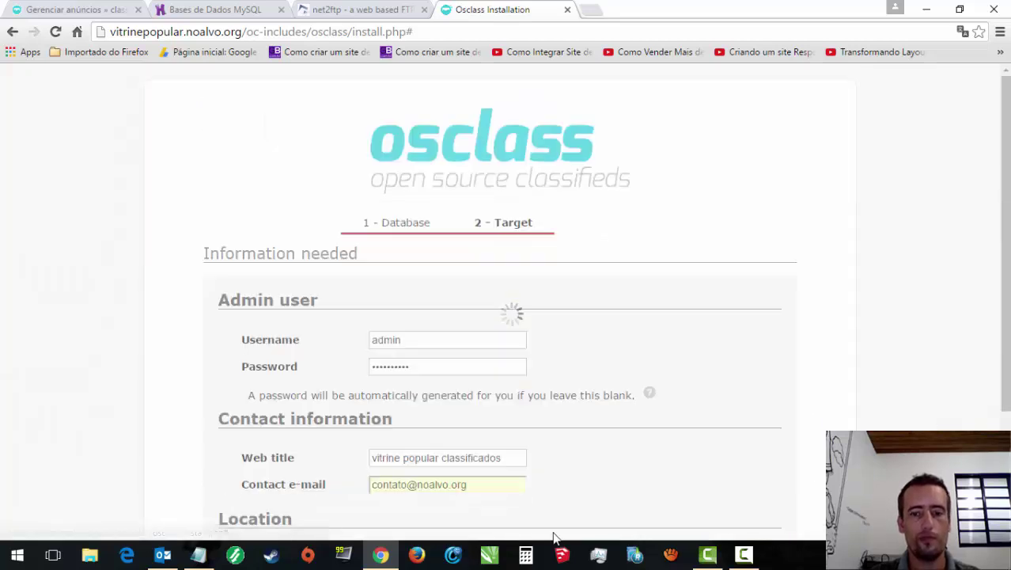
{"action": "left_click", "coordinate": [742, 555]}
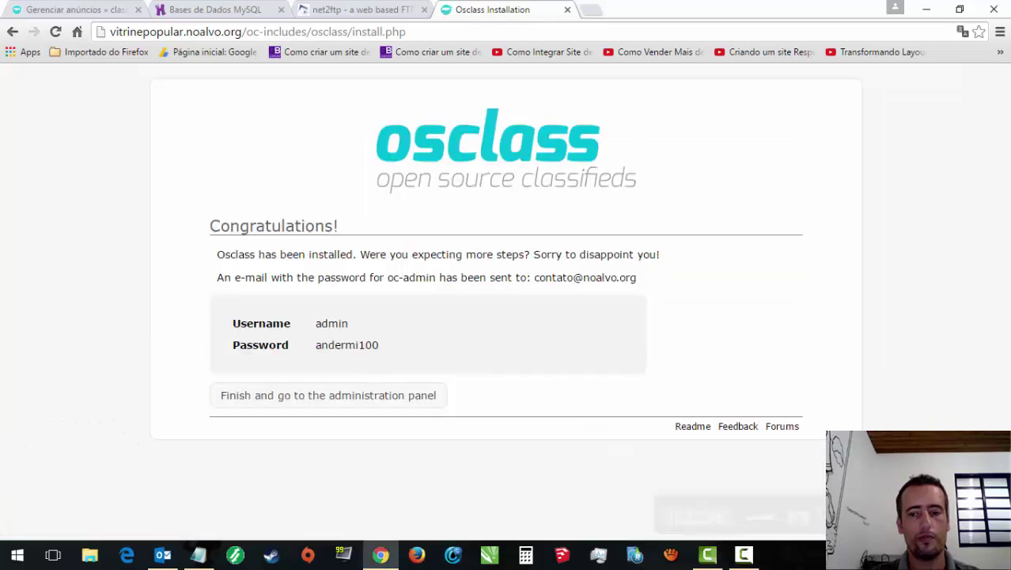
{"action": "left_click_drag", "start_coordinate": [429, 361], "coordinate": [337, 279]}
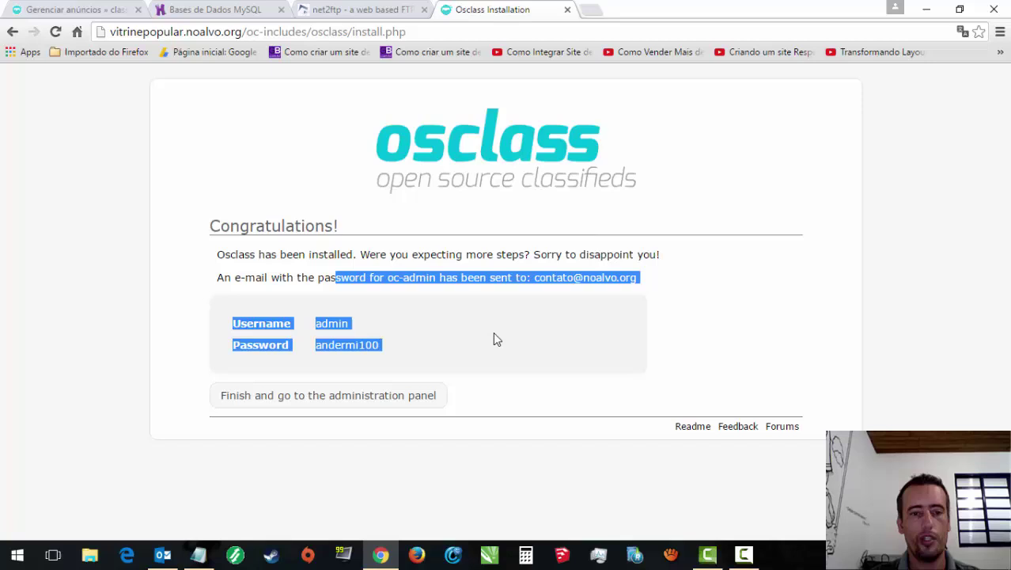
{"action": "left_click", "coordinate": [366, 402]}
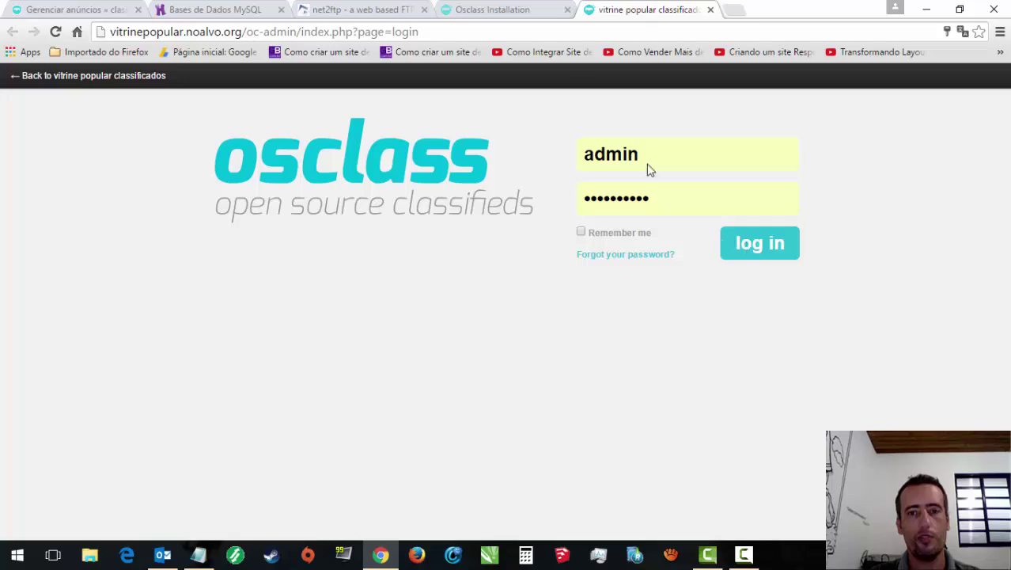
{"action": "left_click", "coordinate": [752, 254]}
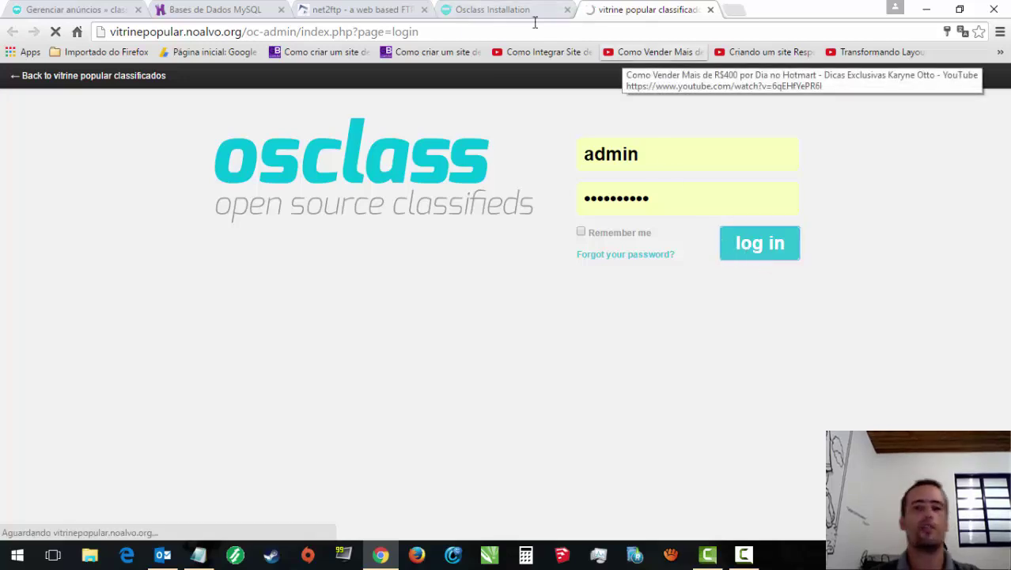
Step: Close the net2ftp, MySQL and old ad tabs, and load the site's public homepage without the install path
{"action": "left_click", "coordinate": [461, 9]}
{"action": "left_click", "coordinate": [424, 9]}
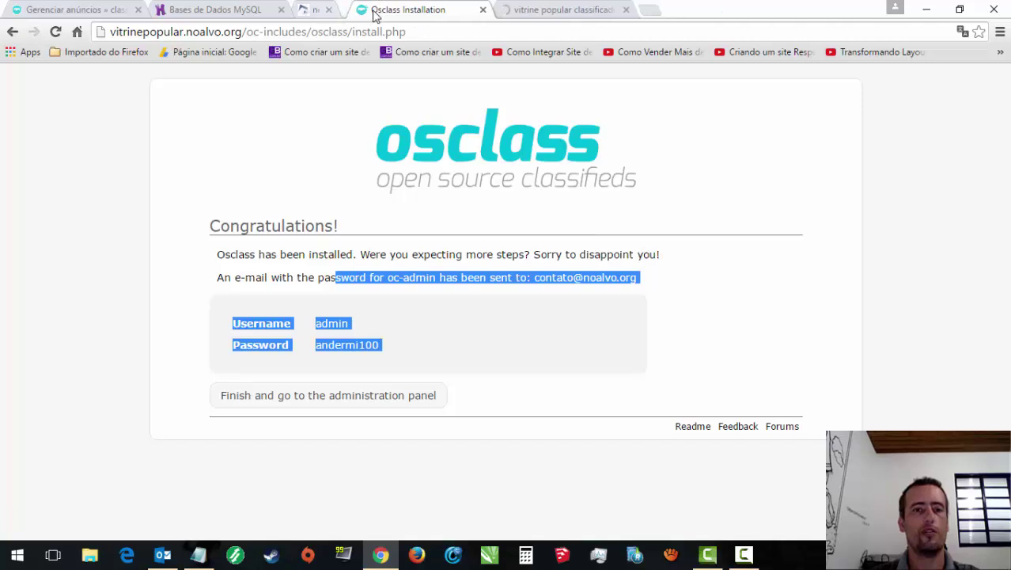
{"action": "left_click", "coordinate": [281, 9]}
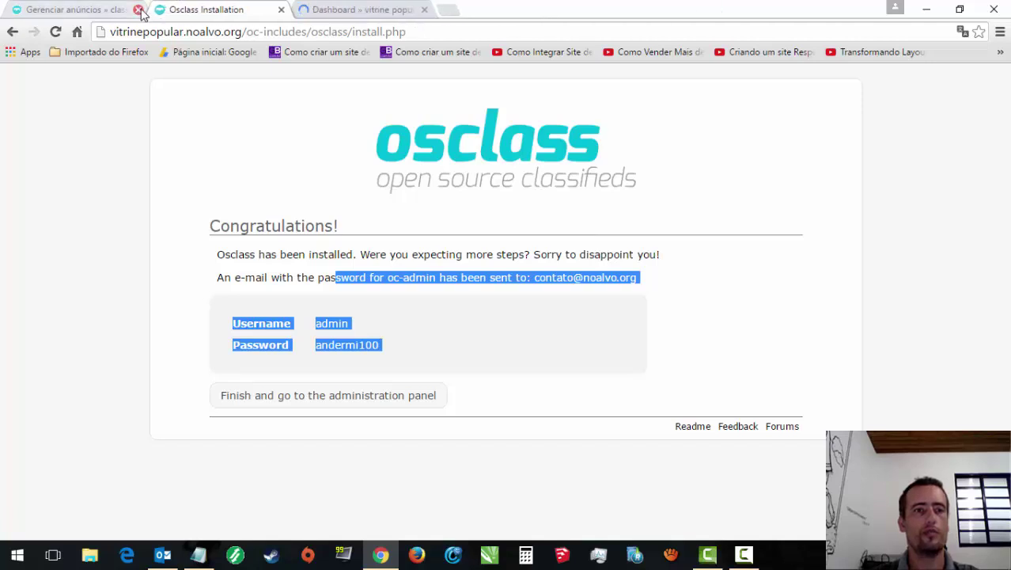
{"action": "left_click", "coordinate": [138, 9]}
{"action": "left_click_drag", "start_coordinate": [247, 32], "coordinate": [354, 32]}
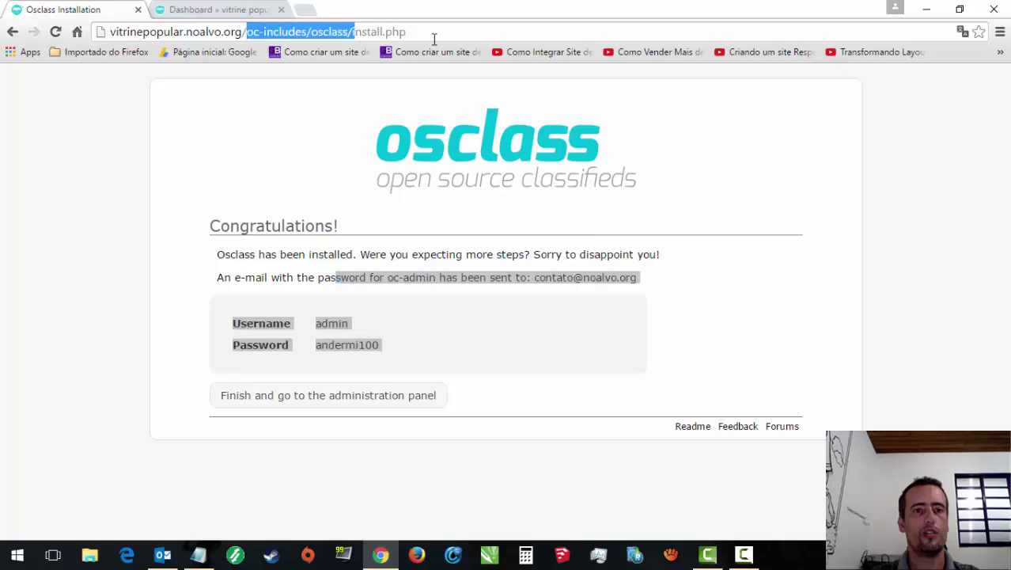
{"action": "left_click_drag", "start_coordinate": [433, 38], "coordinate": [442, 40]}
{"action": "key", "text": "BackSpace"}
{"action": "key", "text": "Return"}
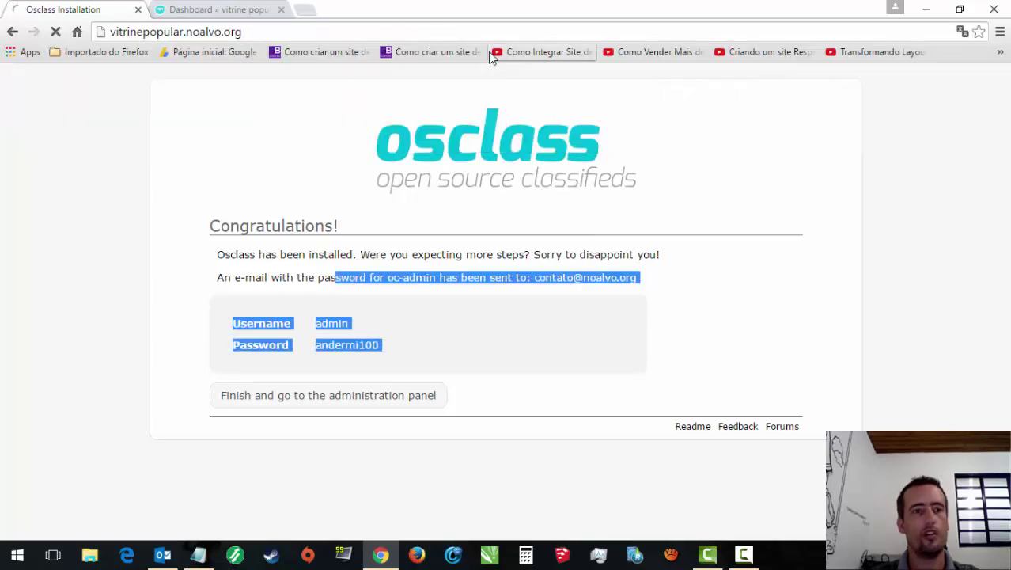
{"action": "left_click", "coordinate": [170, 9]}
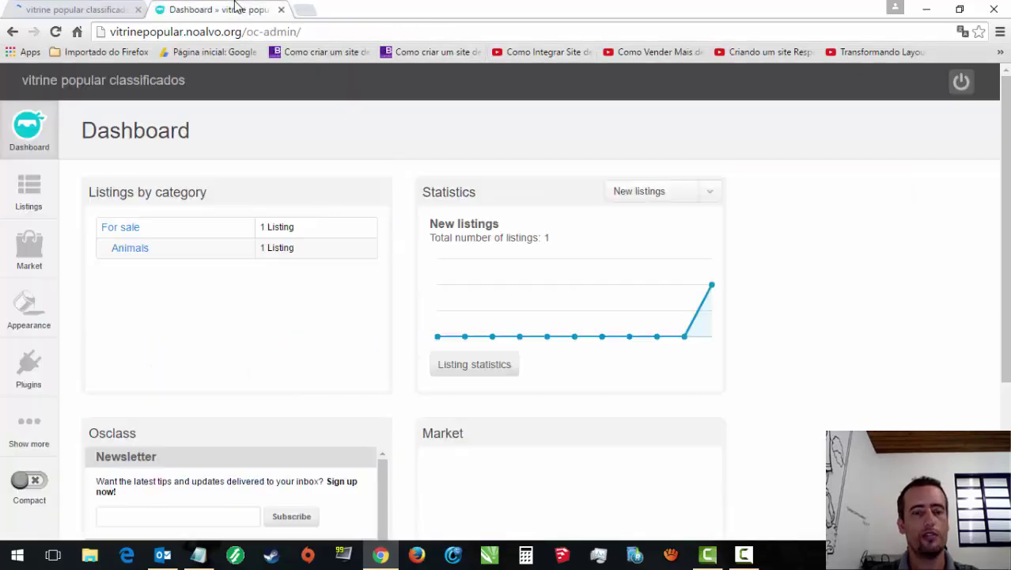
{"action": "left_click", "coordinate": [143, 9]}
{"action": "scroll", "coordinate": [999, 156], "scroll_direction": "down", "scroll_amount": 7}
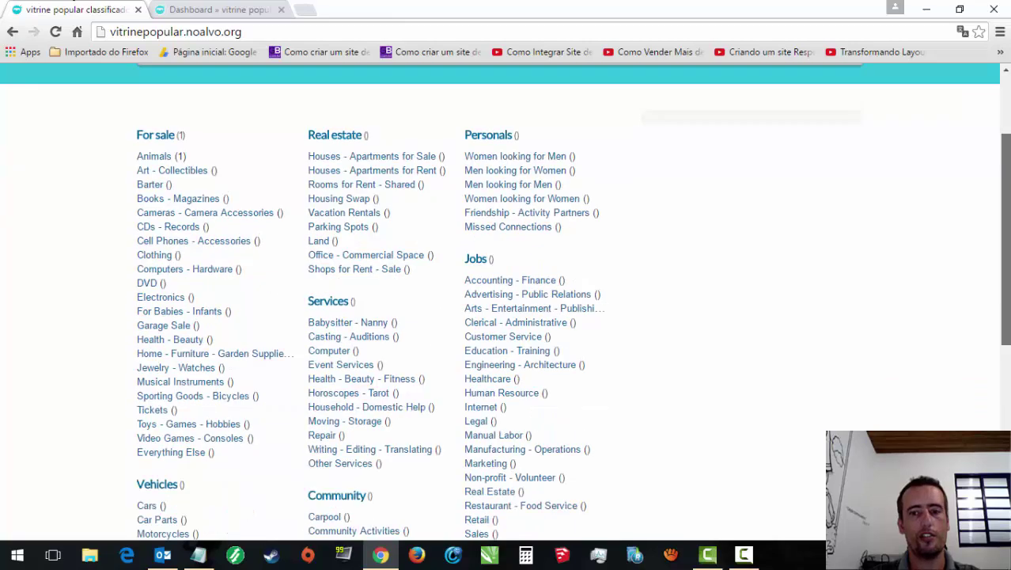
{"action": "scroll", "coordinate": [1005, 117], "scroll_direction": "up", "scroll_amount": 10}
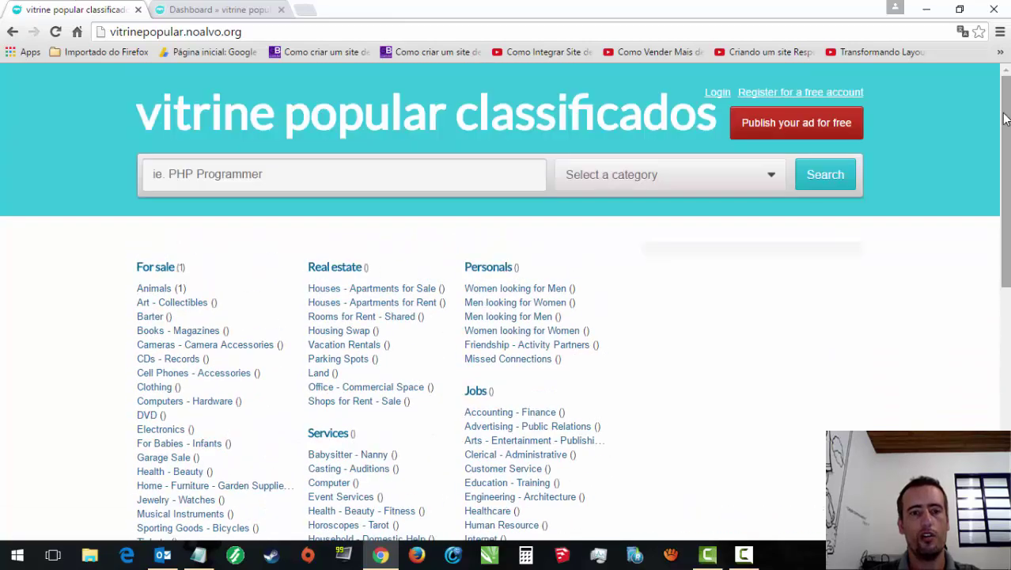
{"action": "scroll", "coordinate": [1005, 110], "scroll_direction": "down", "scroll_amount": 7}
{"action": "scroll", "coordinate": [1005, 110], "scroll_direction": "up", "scroll_amount": 10}
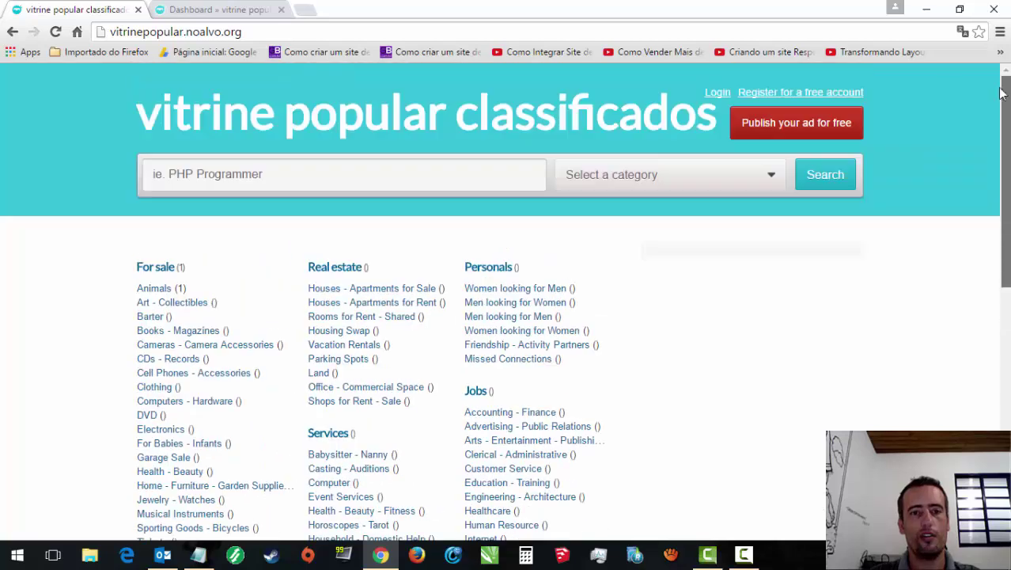
Step: Go to Market > Languages in the Osclass admin dashboard
{"action": "left_click", "coordinate": [222, 8]}
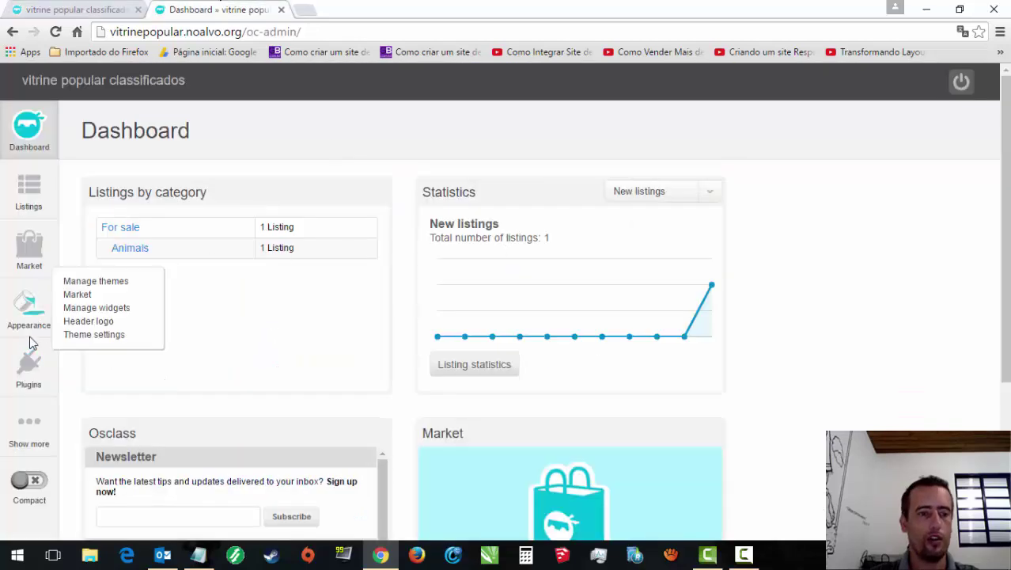
{"action": "mouse_move", "coordinate": [30, 316]}
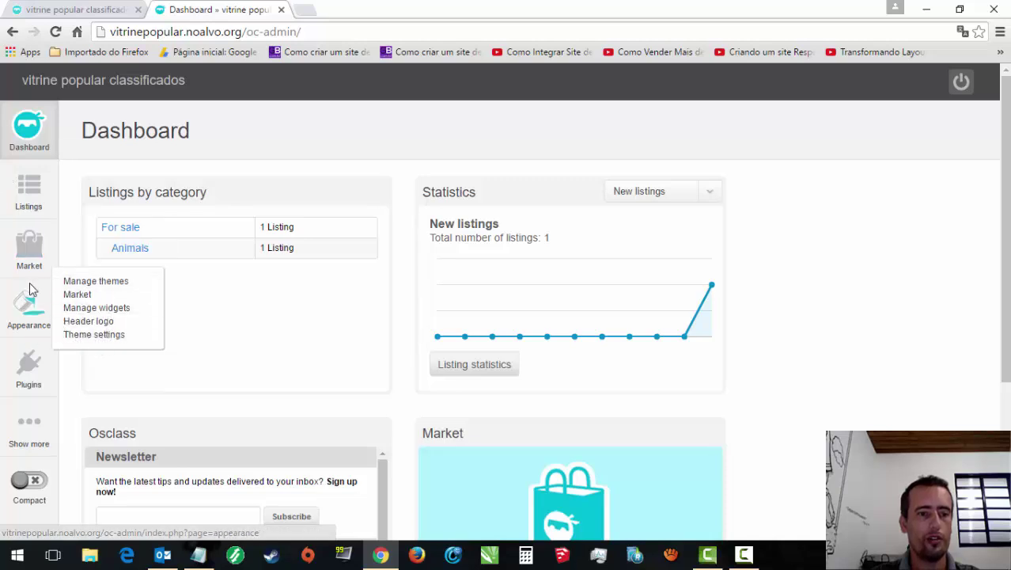
{"action": "mouse_move", "coordinate": [30, 364]}
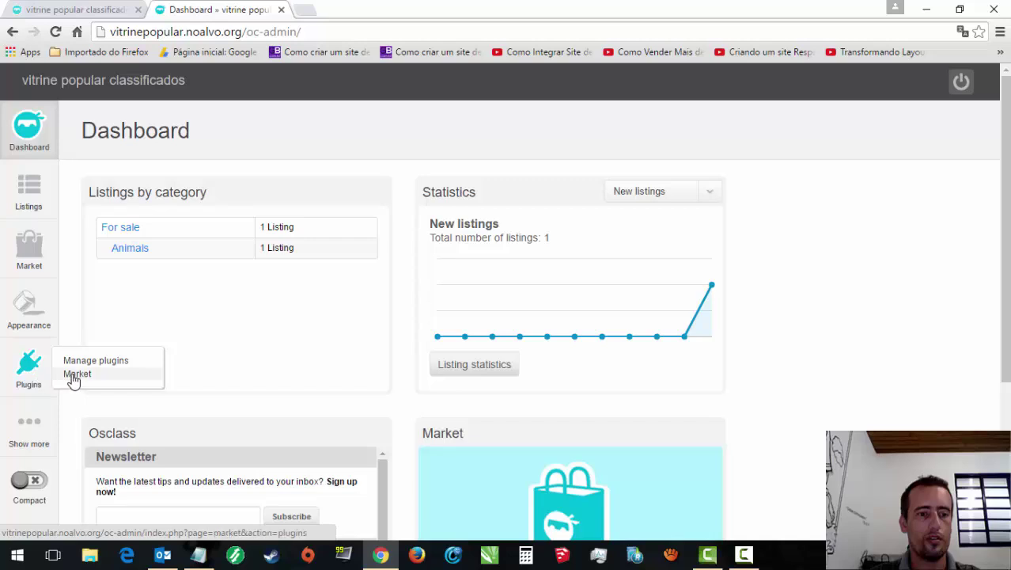
{"action": "mouse_move", "coordinate": [24, 277]}
{"action": "mouse_move", "coordinate": [24, 249]}
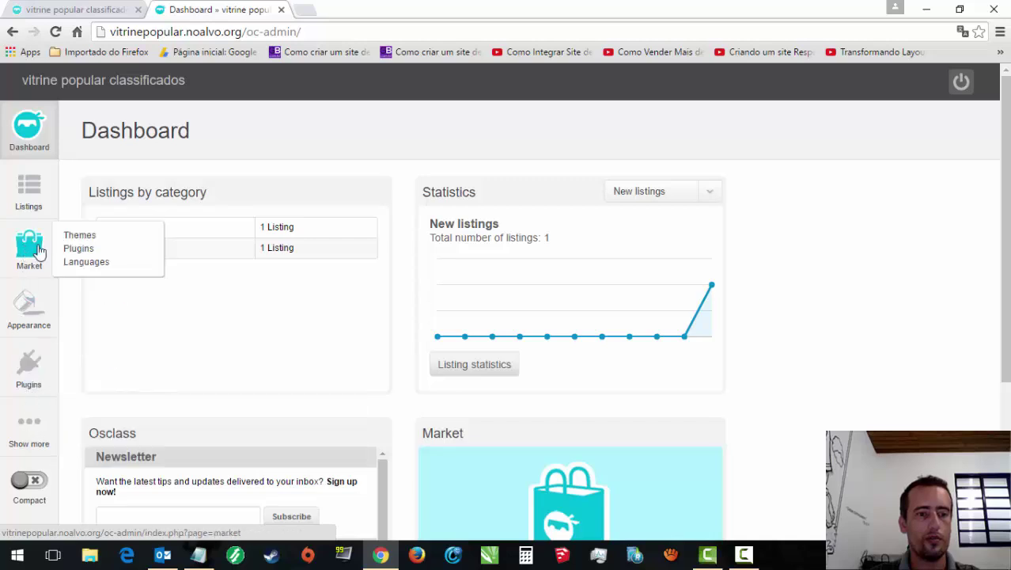
{"action": "left_click", "coordinate": [69, 241]}
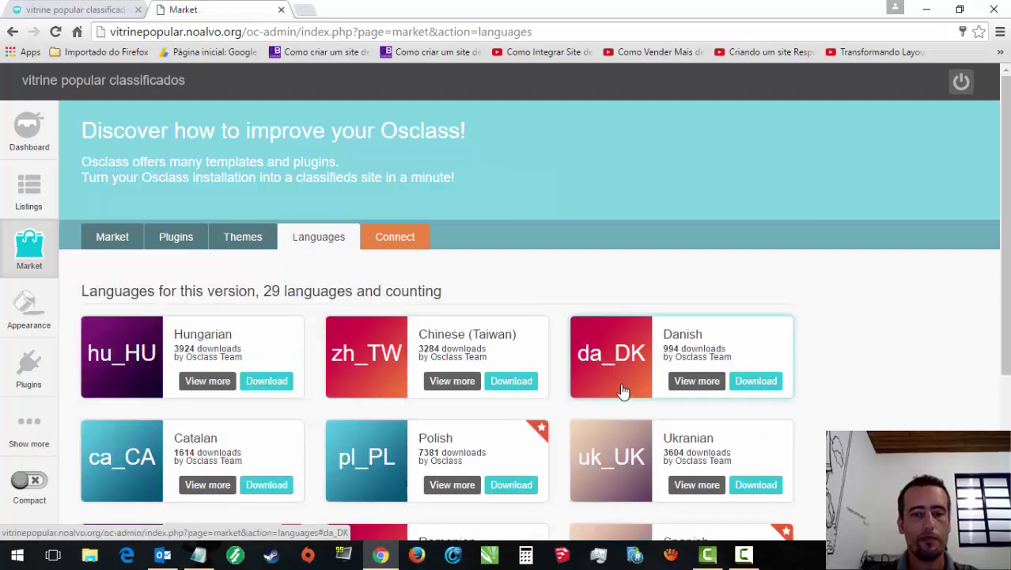
Step: Page through to page 3 and download the Portuguese (Brazil) language pack
{"action": "scroll", "coordinate": [1005, 237], "scroll_direction": "down", "scroll_amount": 1}
{"action": "scroll", "coordinate": [534, 316], "scroll_direction": "down", "scroll_amount": 2}
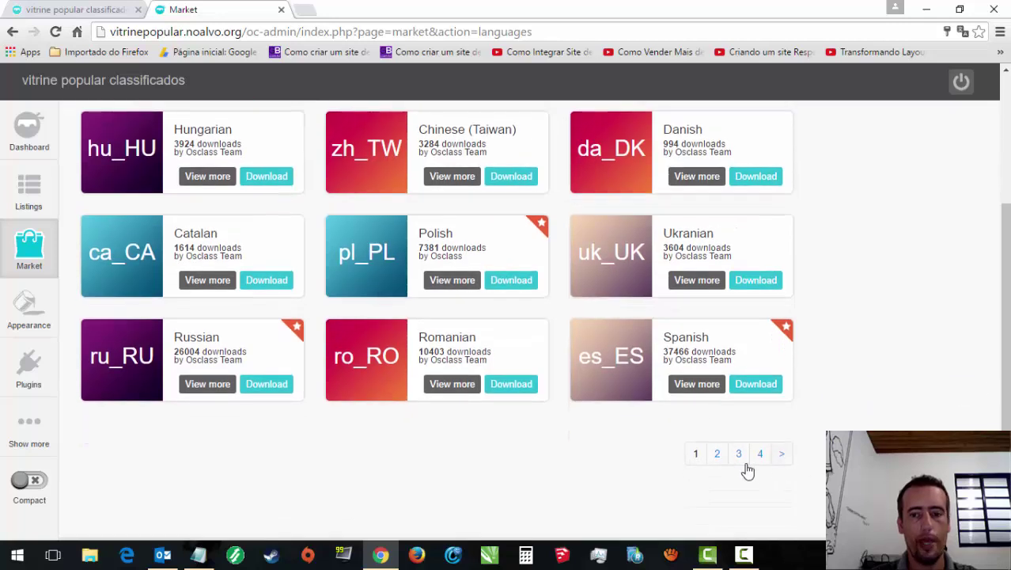
{"action": "left_click", "coordinate": [717, 454]}
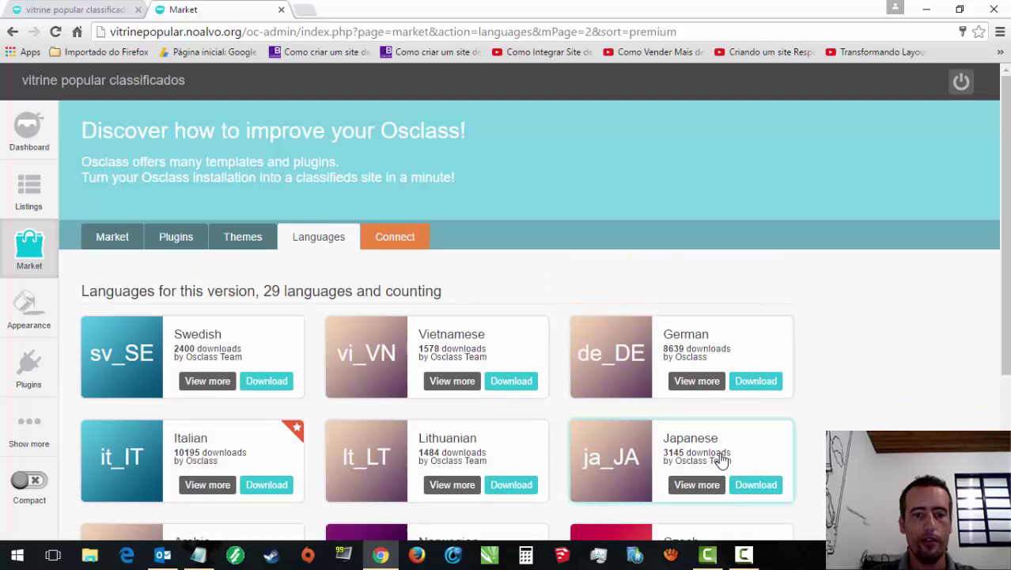
{"action": "scroll", "coordinate": [746, 449], "scroll_direction": "down", "scroll_amount": 2}
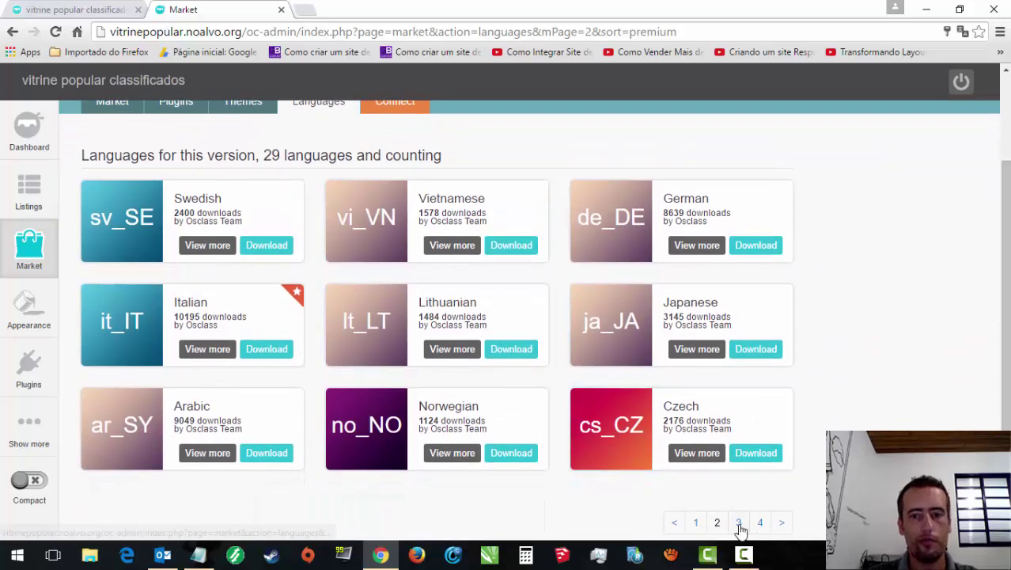
{"action": "left_click", "coordinate": [780, 520]}
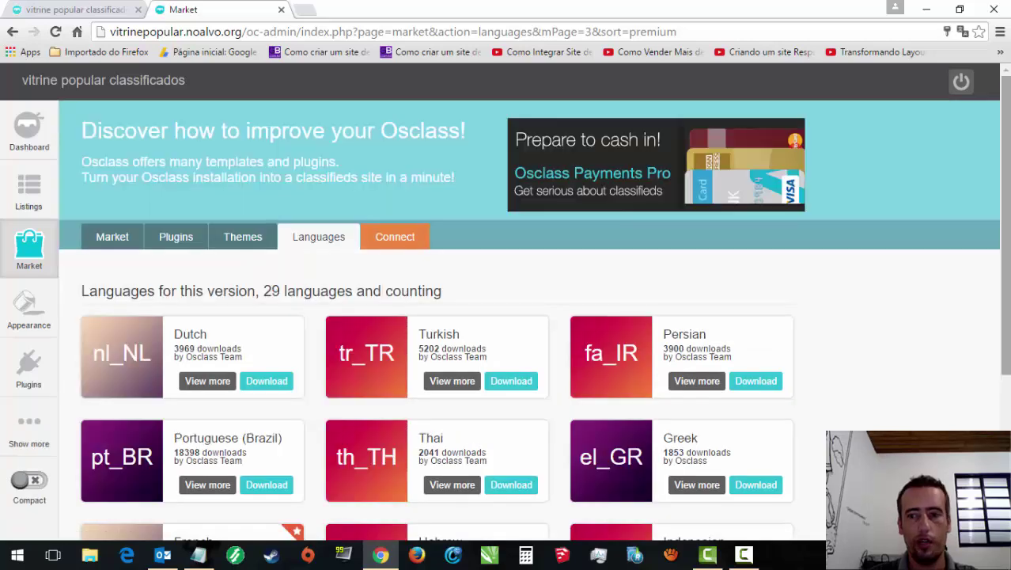
{"action": "scroll", "coordinate": [717, 320], "scroll_direction": "down", "scroll_amount": 1}
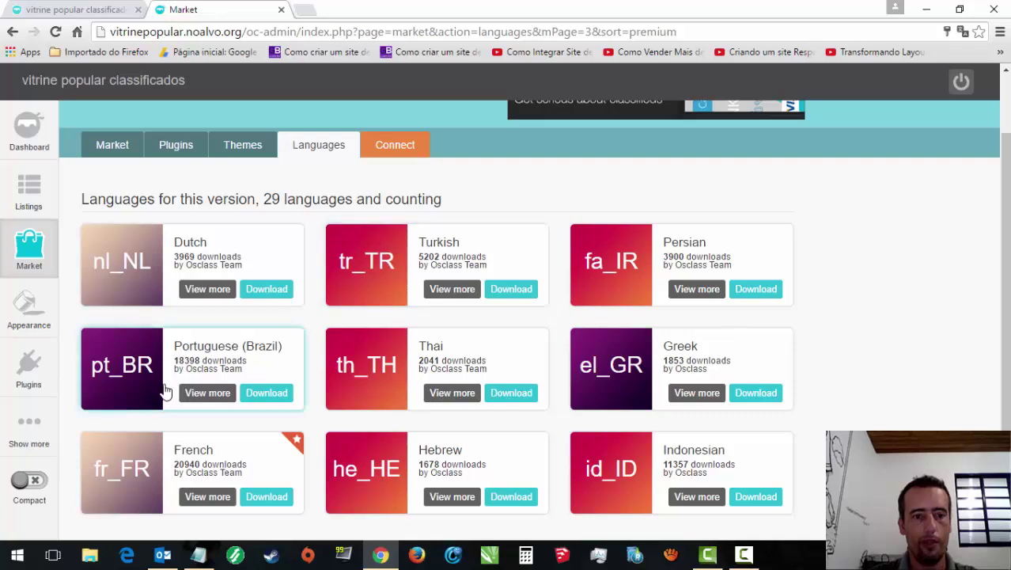
{"action": "left_click", "coordinate": [269, 395]}
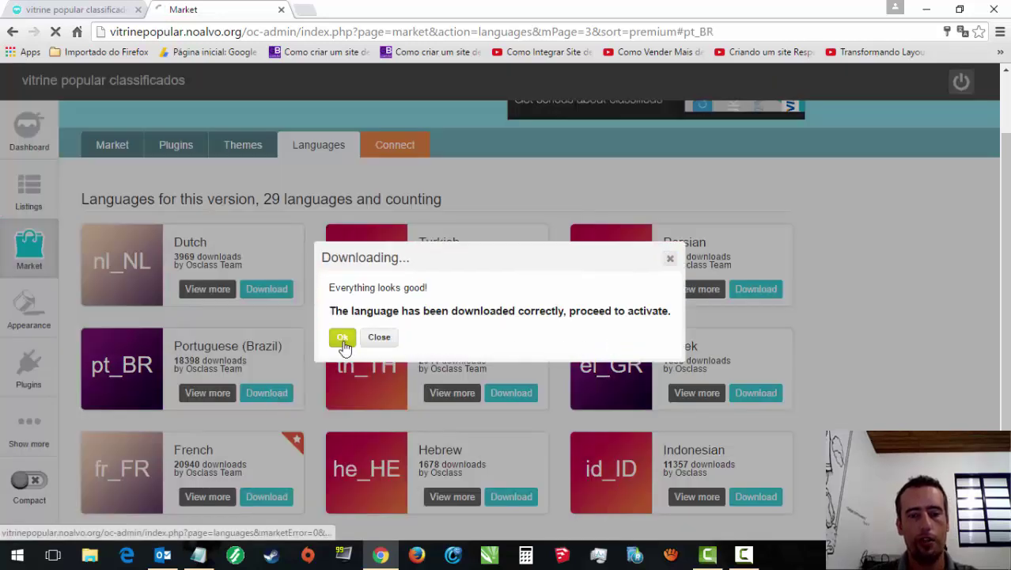
Step: Accept the pt_BR download and enable Portuguese (Brazil) for the website
{"action": "left_click", "coordinate": [343, 340]}
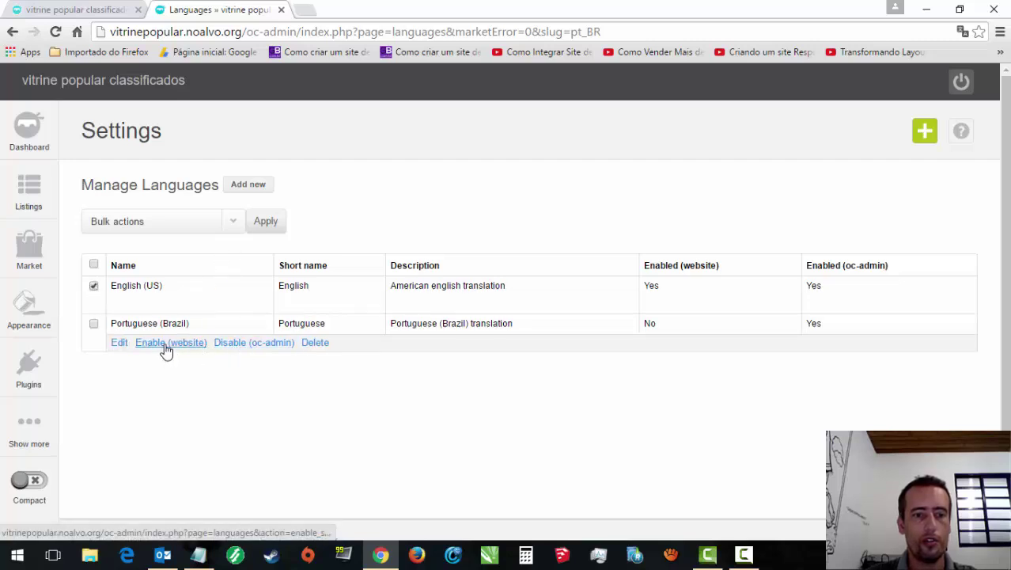
{"action": "left_click", "coordinate": [164, 347]}
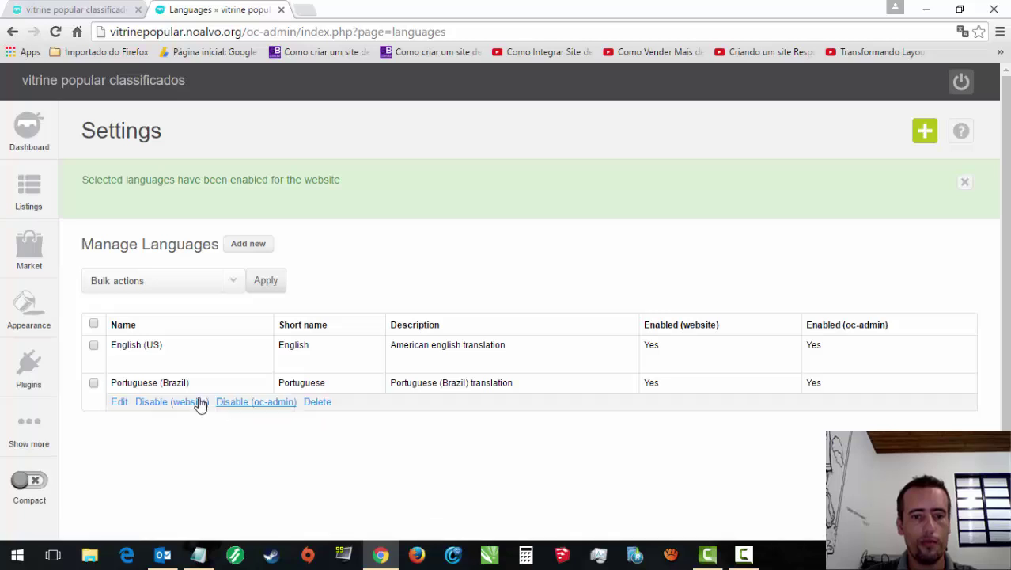
{"action": "mouse_move", "coordinate": [117, 344]}
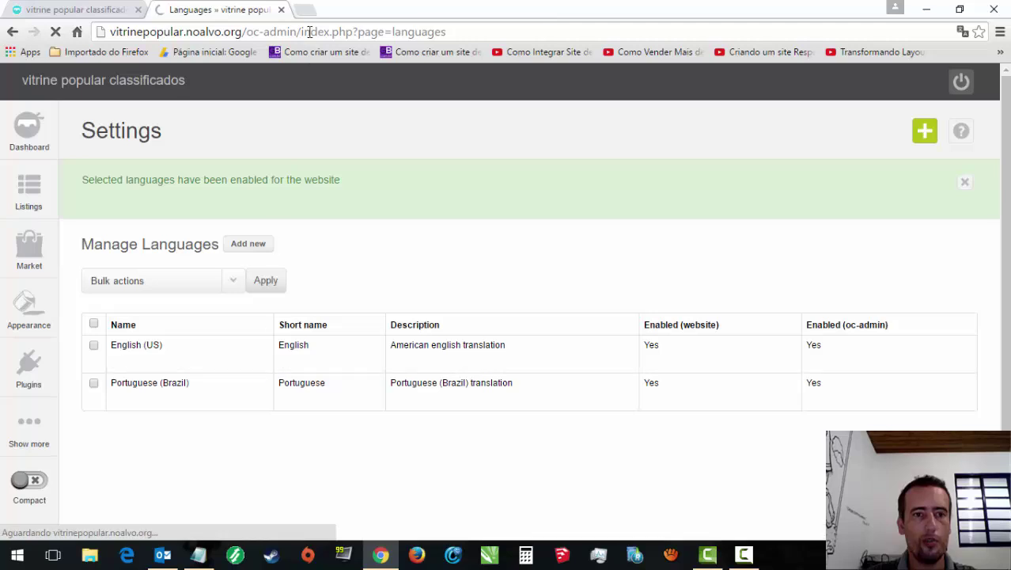
Step: Reload the public homepage, disable English (US) for oc-admin, and check the new-ad form
{"action": "left_click", "coordinate": [71, 9]}
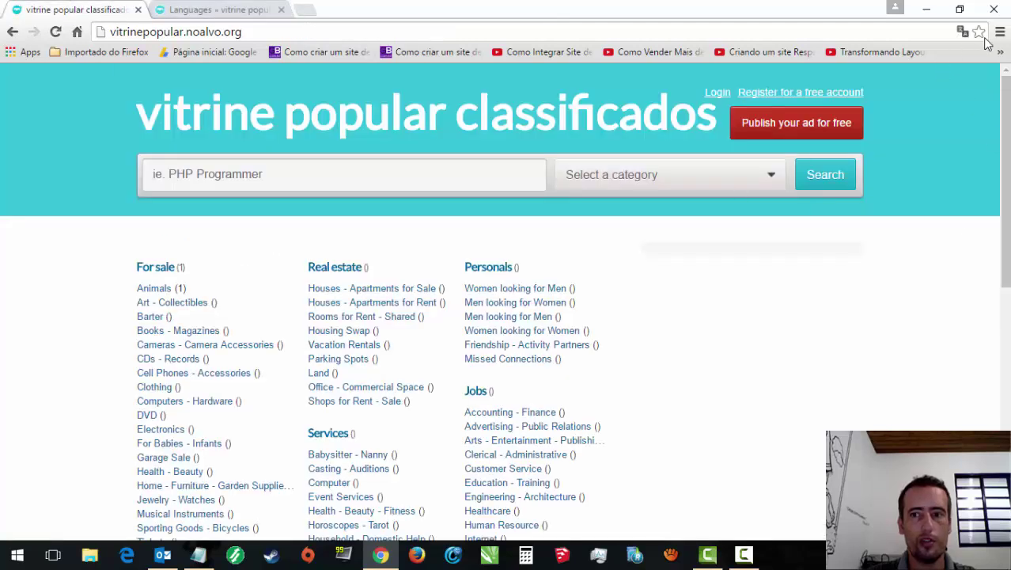
{"action": "left_click", "coordinate": [55, 32]}
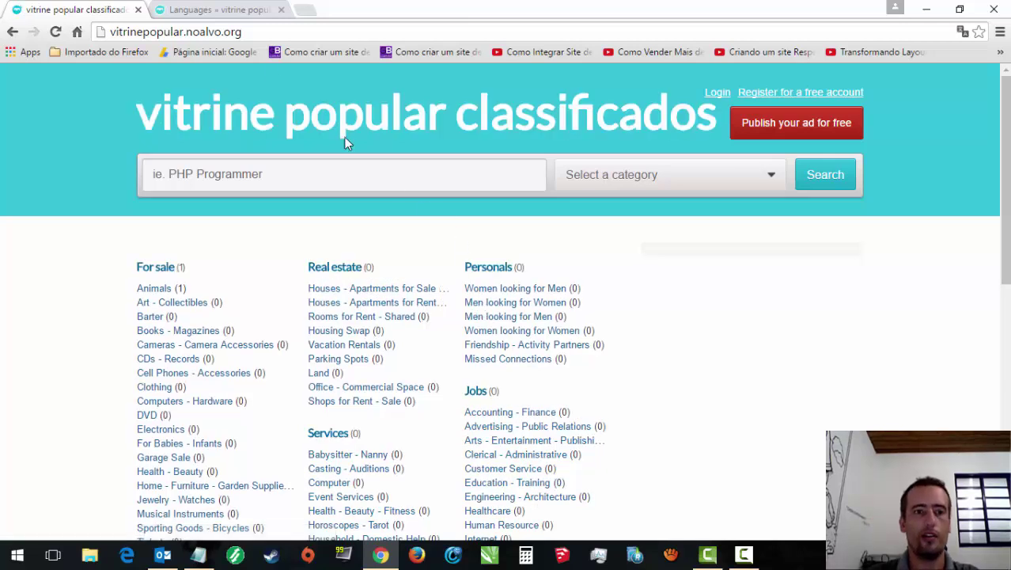
{"action": "left_click", "coordinate": [206, 9]}
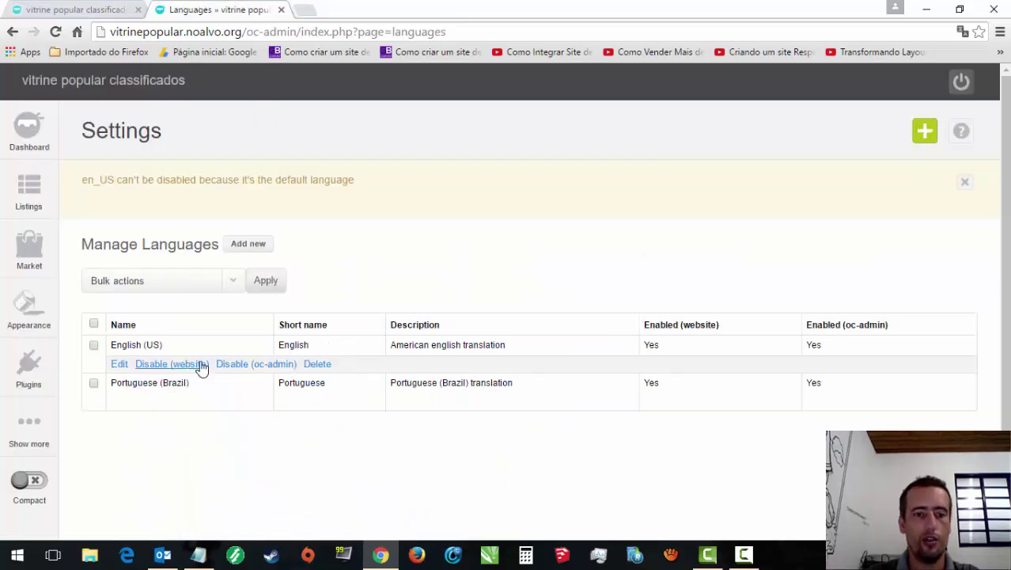
{"action": "left_click", "coordinate": [264, 365]}
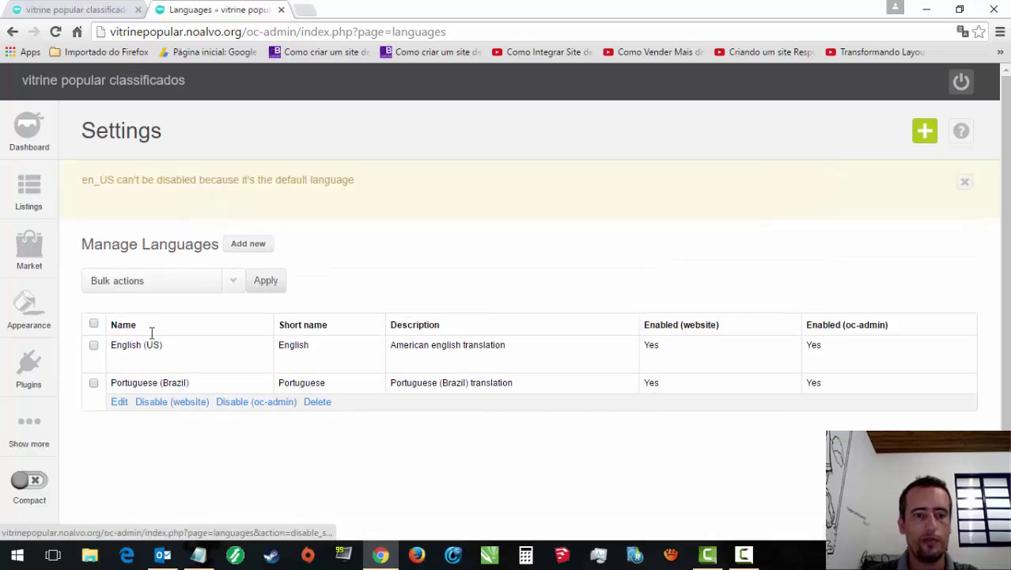
{"action": "left_click", "coordinate": [47, 9]}
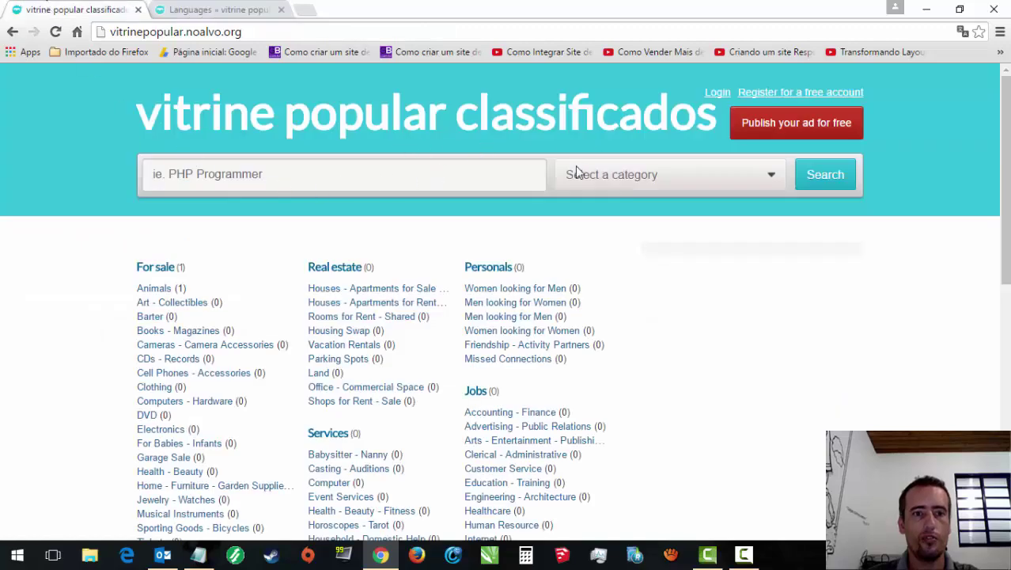
{"action": "left_click", "coordinate": [781, 127]}
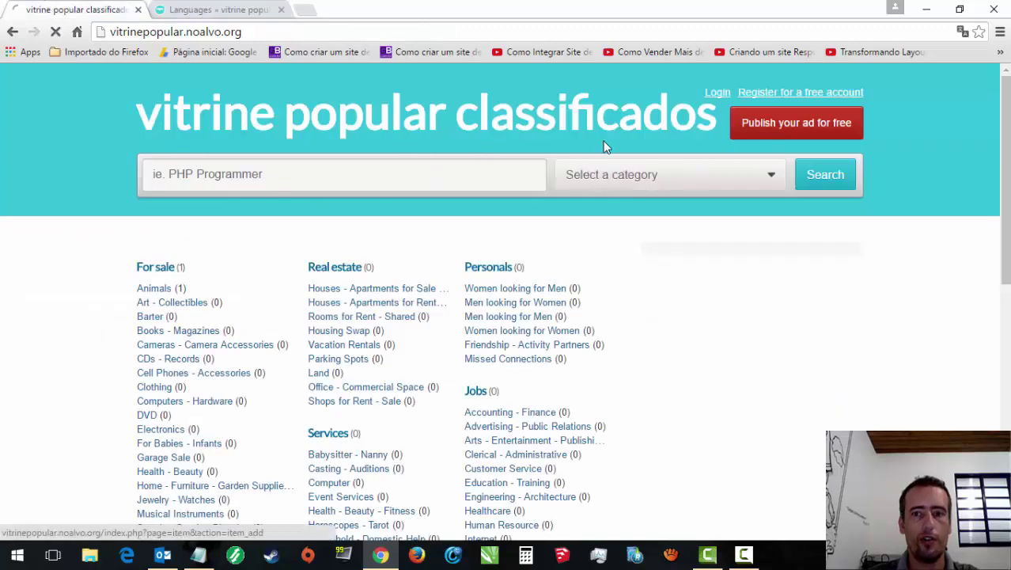
{"action": "left_click", "coordinate": [13, 32]}
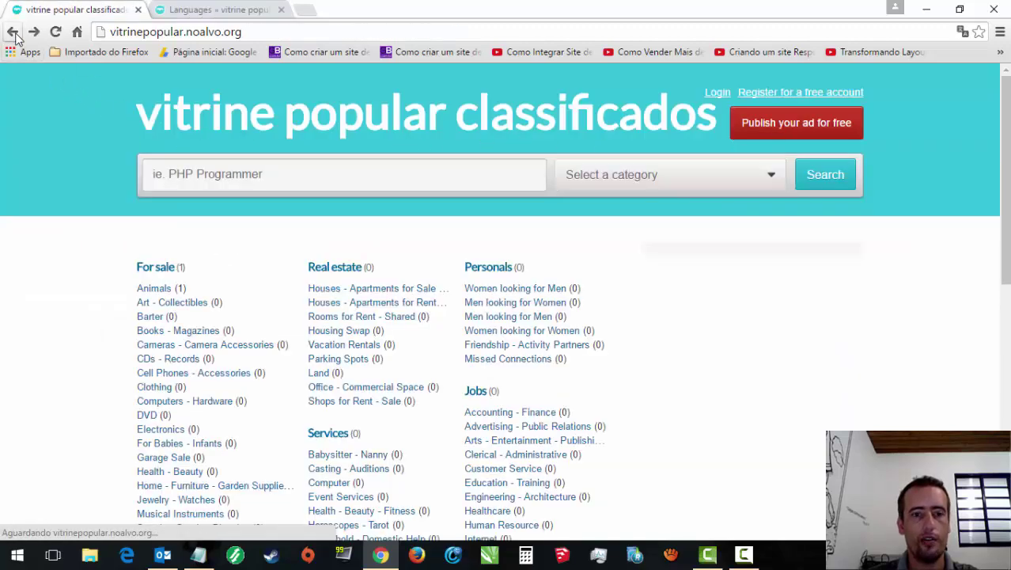
Step: Bulk-delete English (US), which Osclass refuses because en_US is the default language
{"action": "left_click", "coordinate": [269, 9]}
{"action": "mouse_move", "coordinate": [111, 360]}
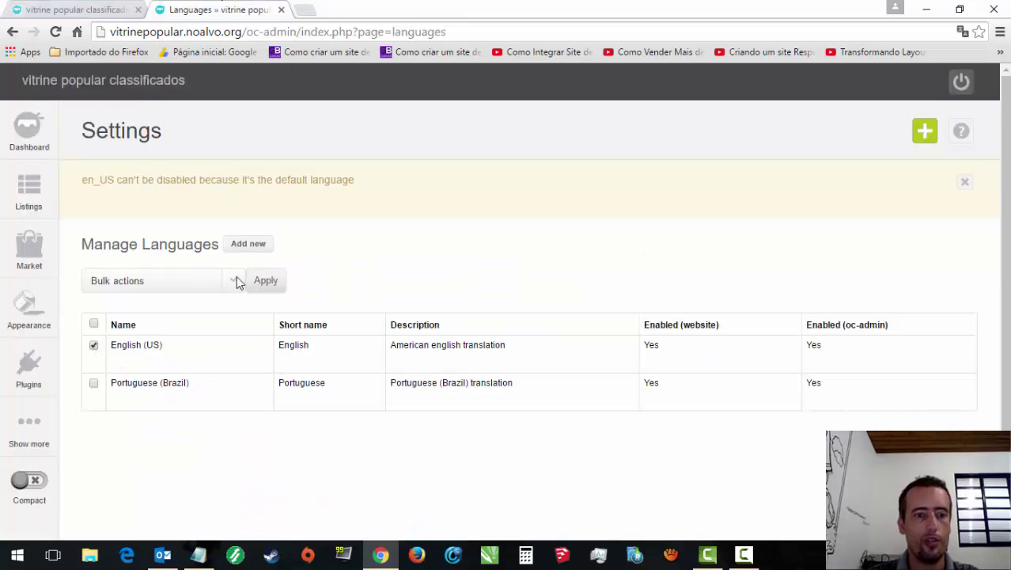
{"action": "left_click", "coordinate": [236, 281]}
{"action": "left_click", "coordinate": [135, 361]}
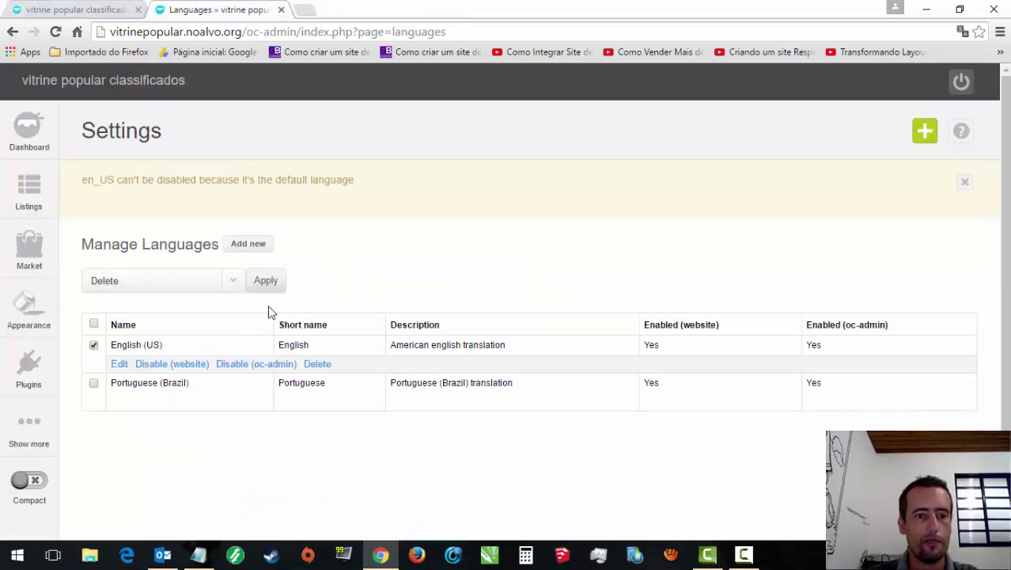
{"action": "left_click", "coordinate": [265, 282]}
{"action": "left_click", "coordinate": [463, 348]}
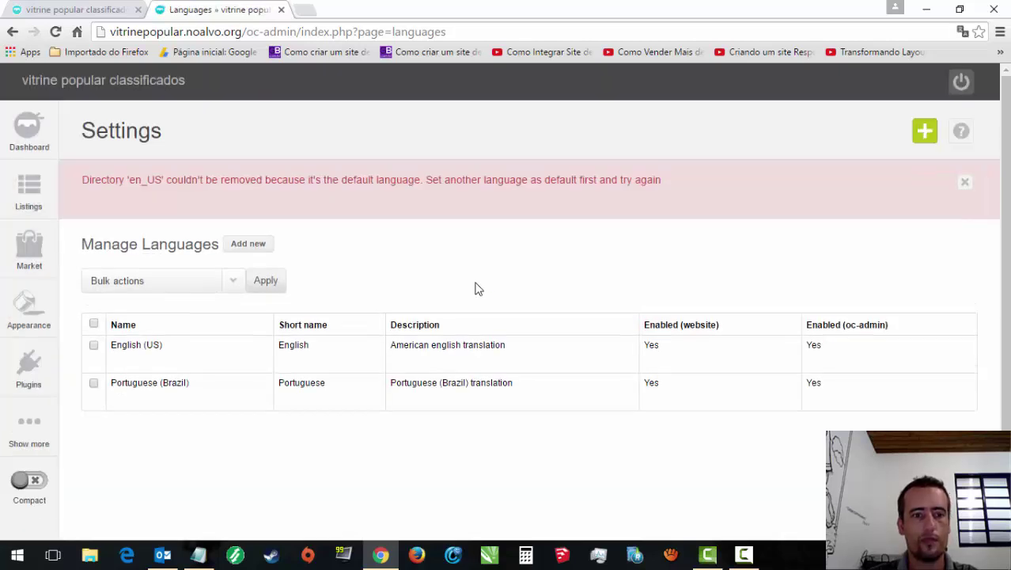
{"action": "mouse_move", "coordinate": [180, 405]}
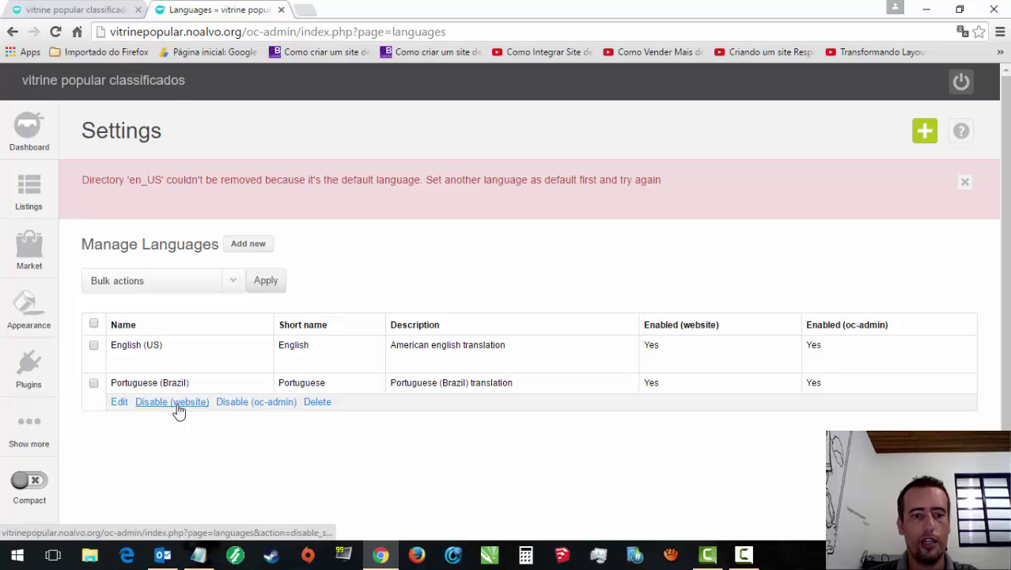
Step: Re-save the Portuguese (Brazil) language settings without changes
{"action": "left_click", "coordinate": [121, 403]}
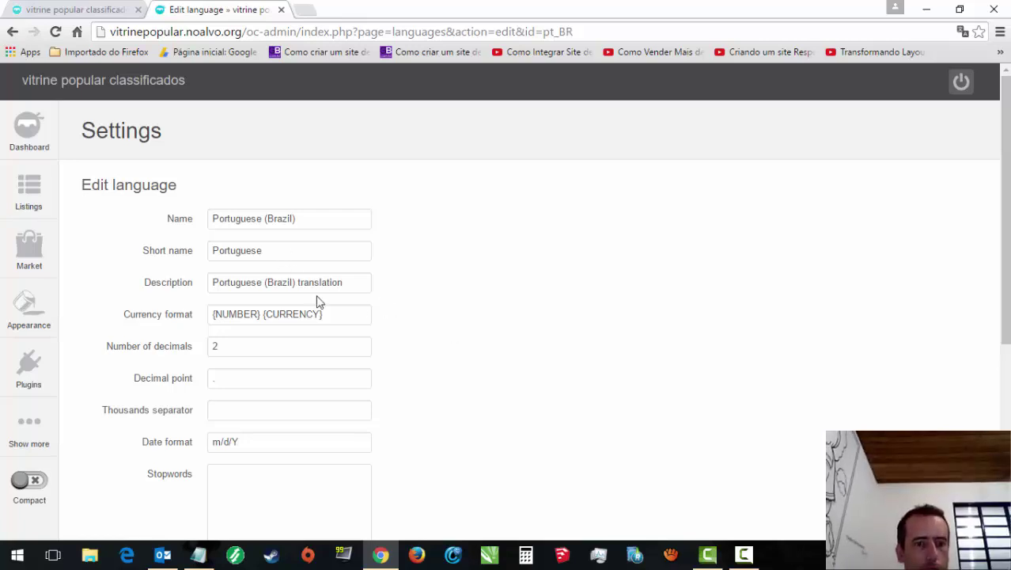
{"action": "scroll", "coordinate": [971, 406], "scroll_direction": "down", "scroll_amount": 4}
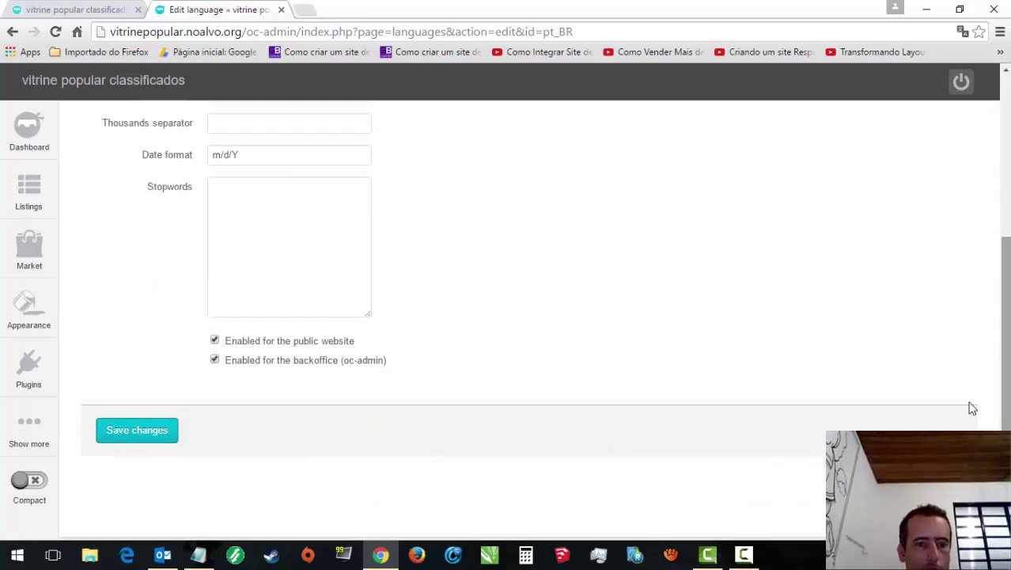
{"action": "left_click", "coordinate": [103, 435]}
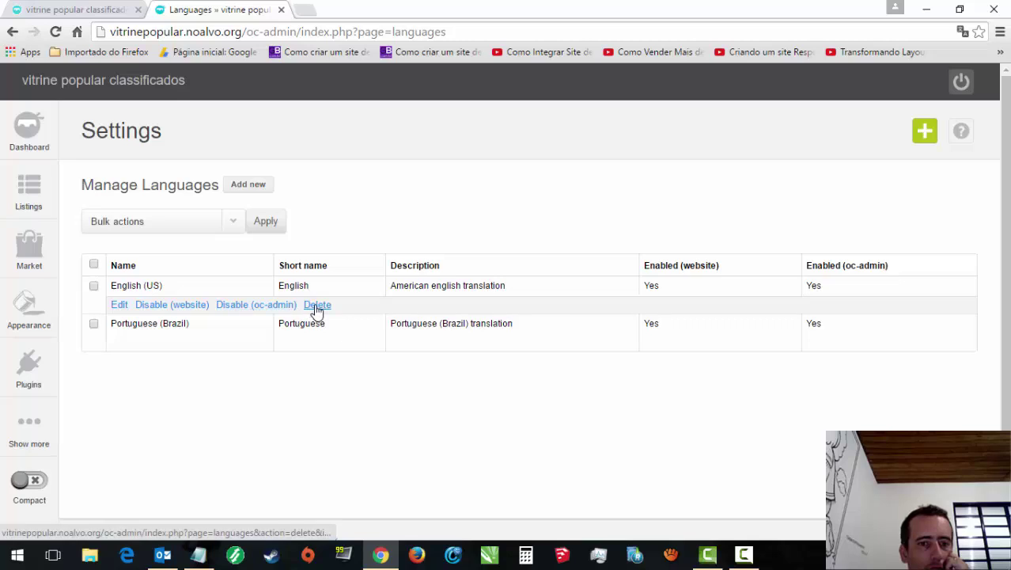
Step: Try deleting English (US), then disable it for the public website and backoffice and save
{"action": "left_click", "coordinate": [317, 305]}
{"action": "left_click", "coordinate": [471, 345]}
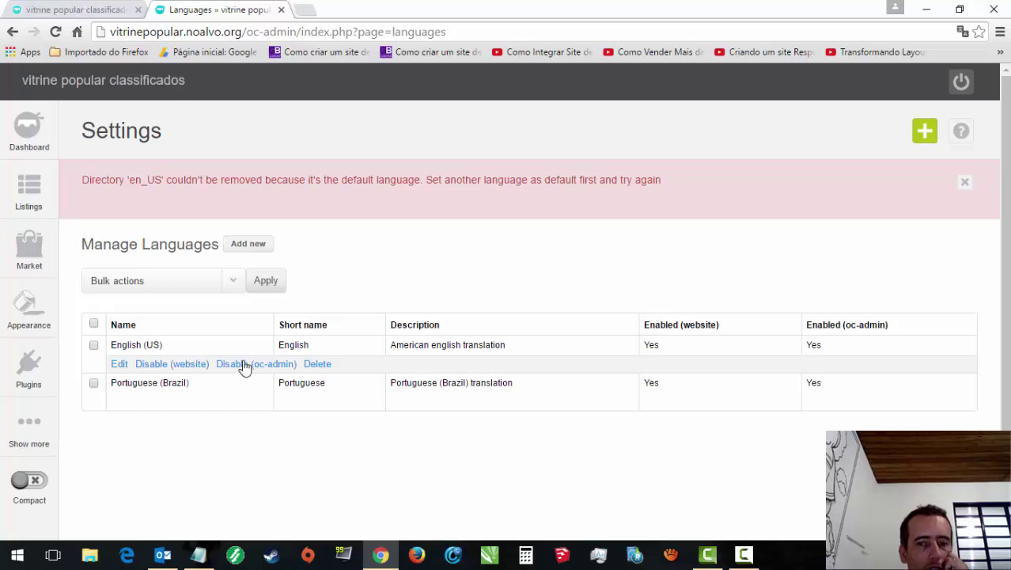
{"action": "left_click", "coordinate": [119, 365]}
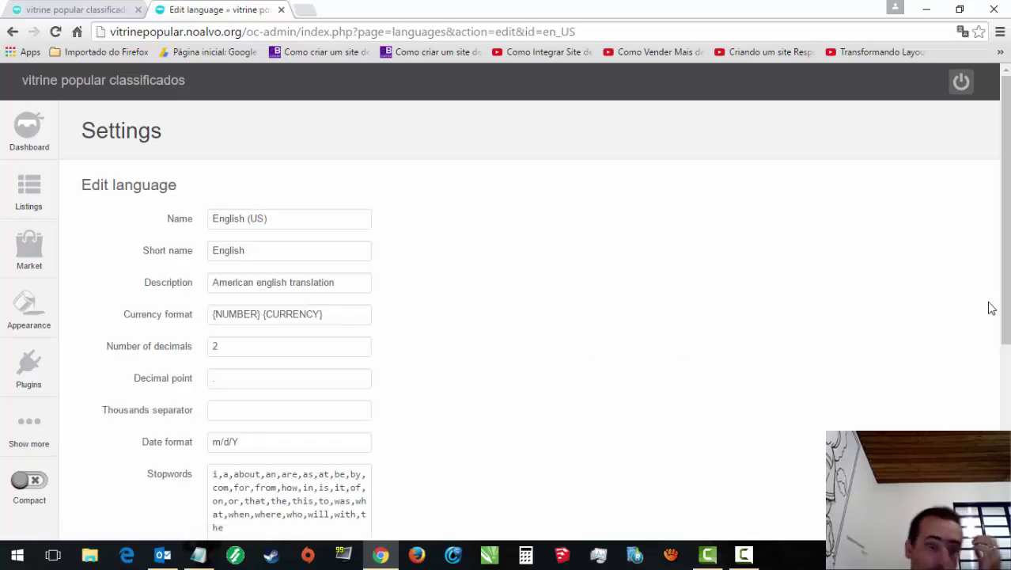
{"action": "left_click", "coordinate": [1004, 378]}
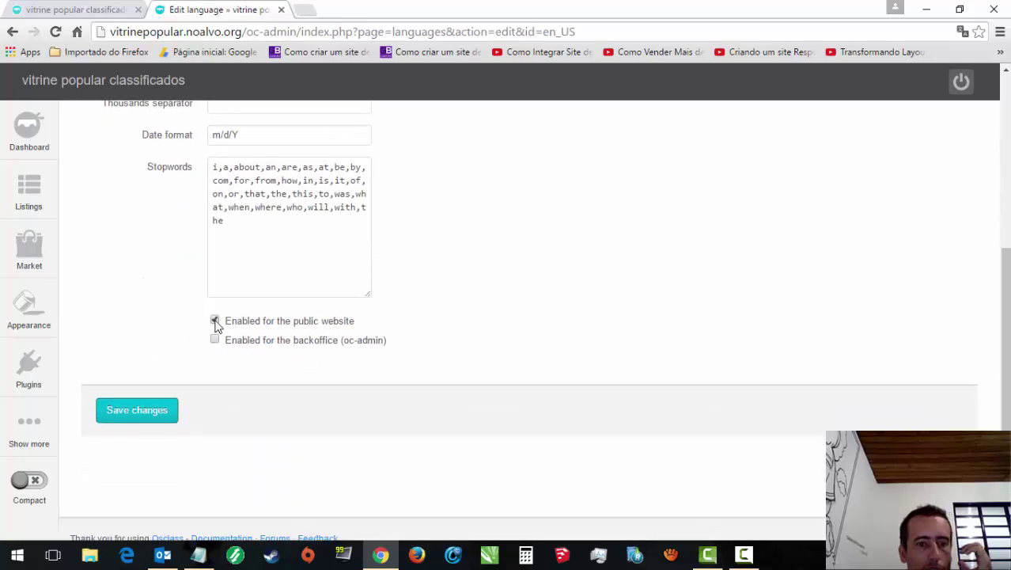
{"action": "left_click", "coordinate": [216, 322]}
{"action": "left_click", "coordinate": [134, 409]}
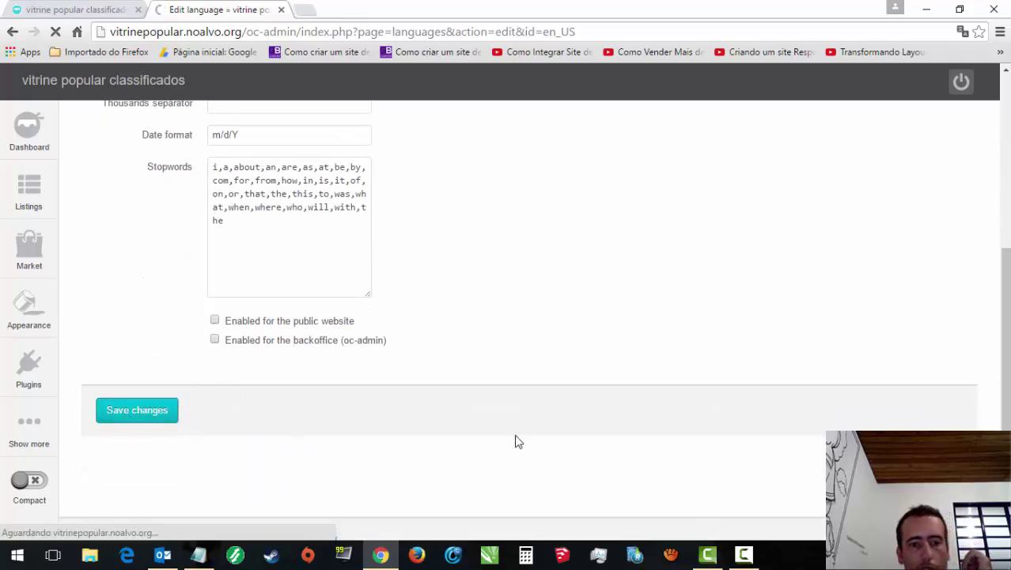
Step: Reload the public classifieds site to check the language change
{"action": "mouse_move", "coordinate": [670, 358]}
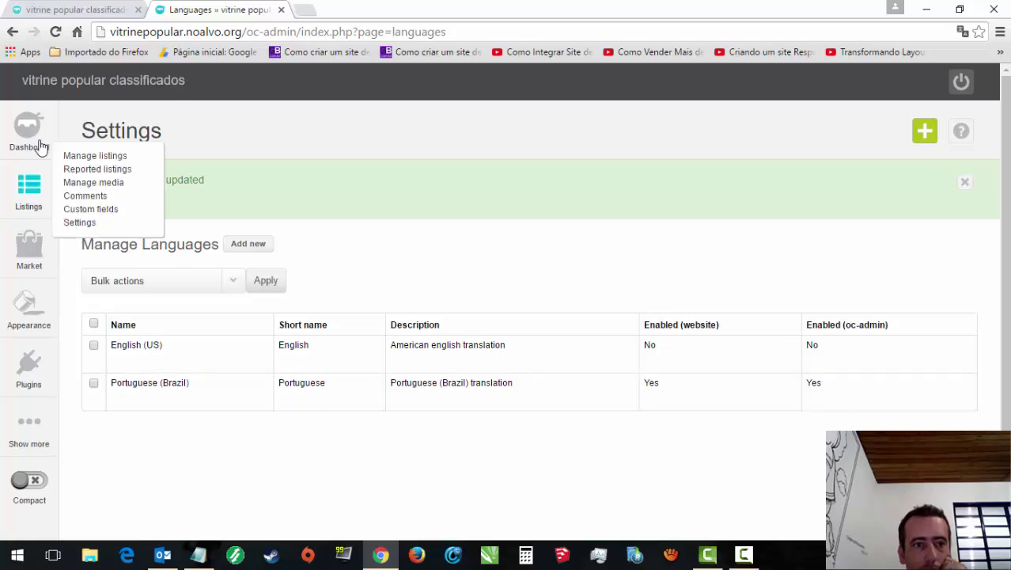
{"action": "left_click", "coordinate": [106, 10]}
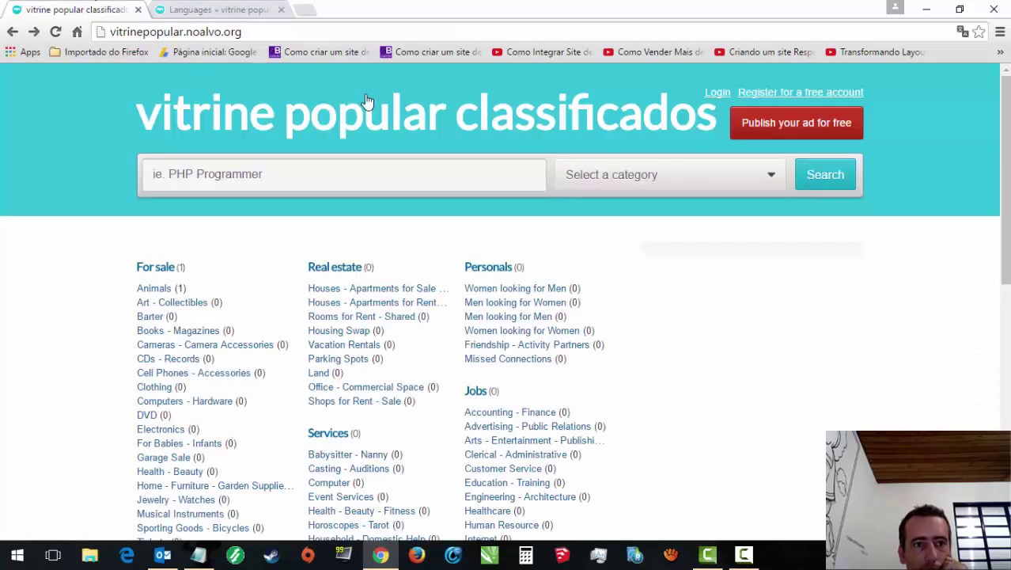
{"action": "left_click", "coordinate": [54, 32]}
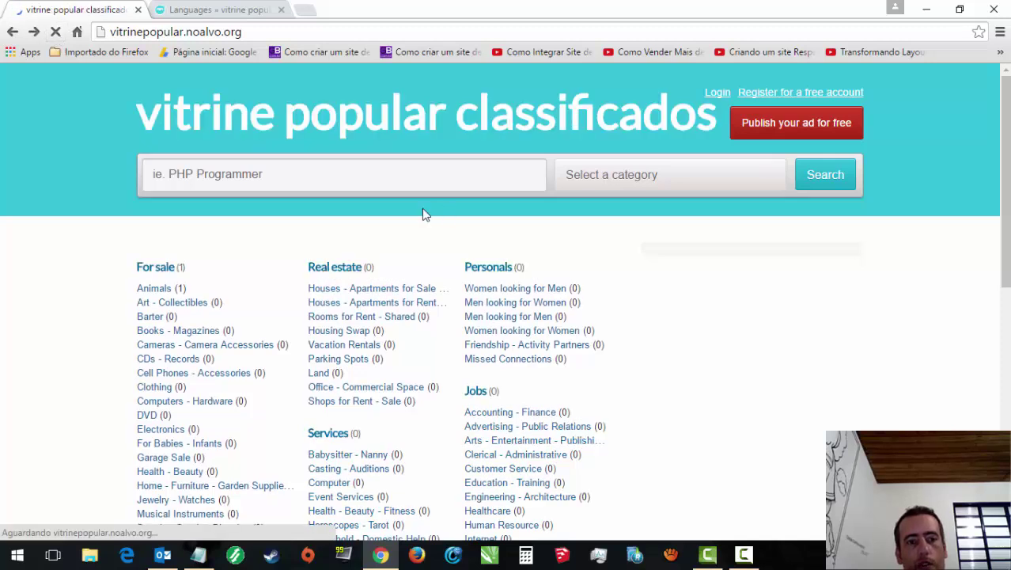
Step: Check the public site's 'Select a category' list, then return to the admin Languages page
{"action": "left_click", "coordinate": [732, 186]}
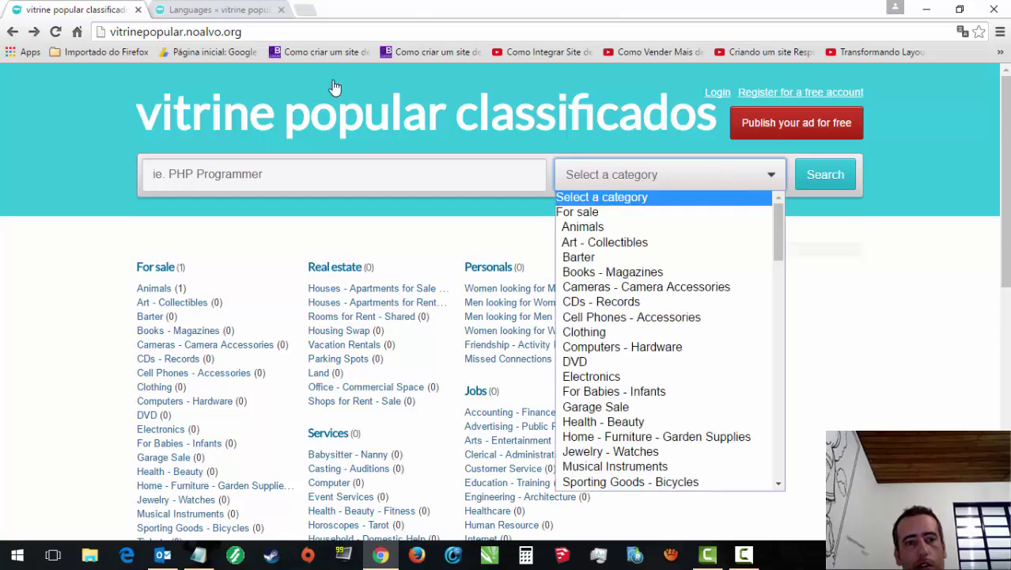
{"action": "left_click", "coordinate": [219, 11]}
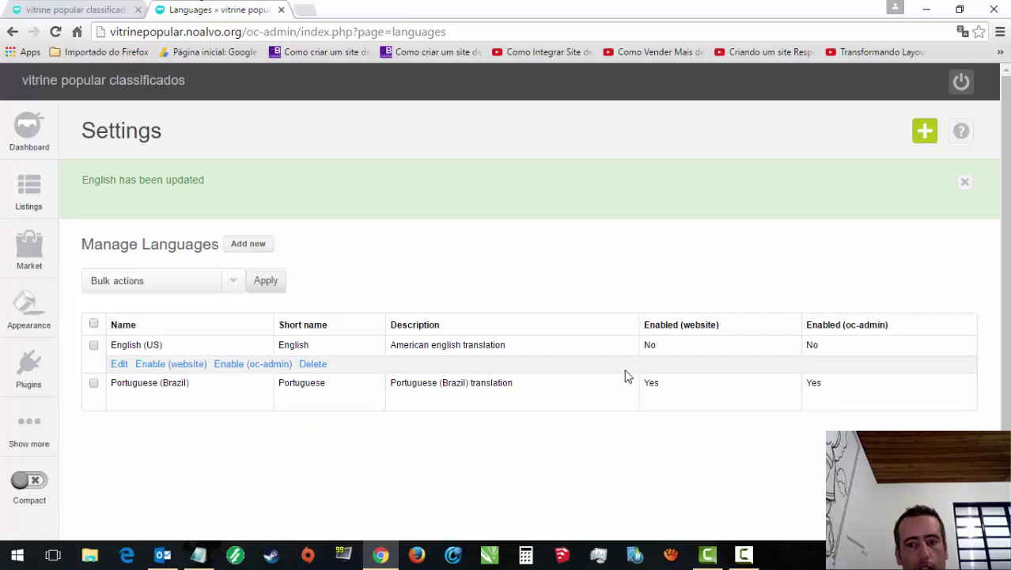
Step: Bulk-delete the disabled English (US) language and confirm the deletion
{"action": "left_click", "coordinate": [235, 283]}
{"action": "left_click", "coordinate": [113, 359]}
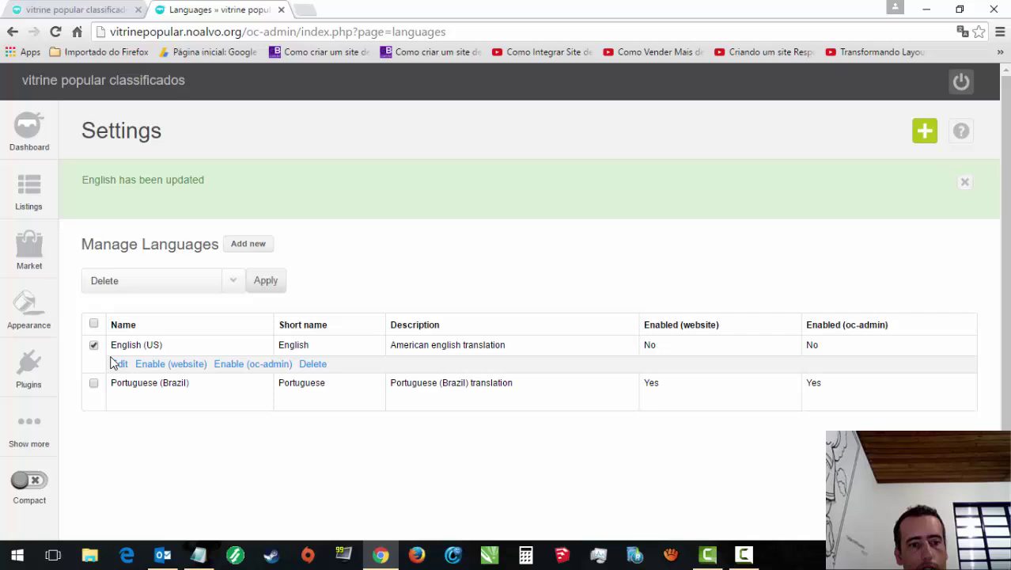
{"action": "left_click", "coordinate": [269, 285]}
{"action": "left_click", "coordinate": [473, 345]}
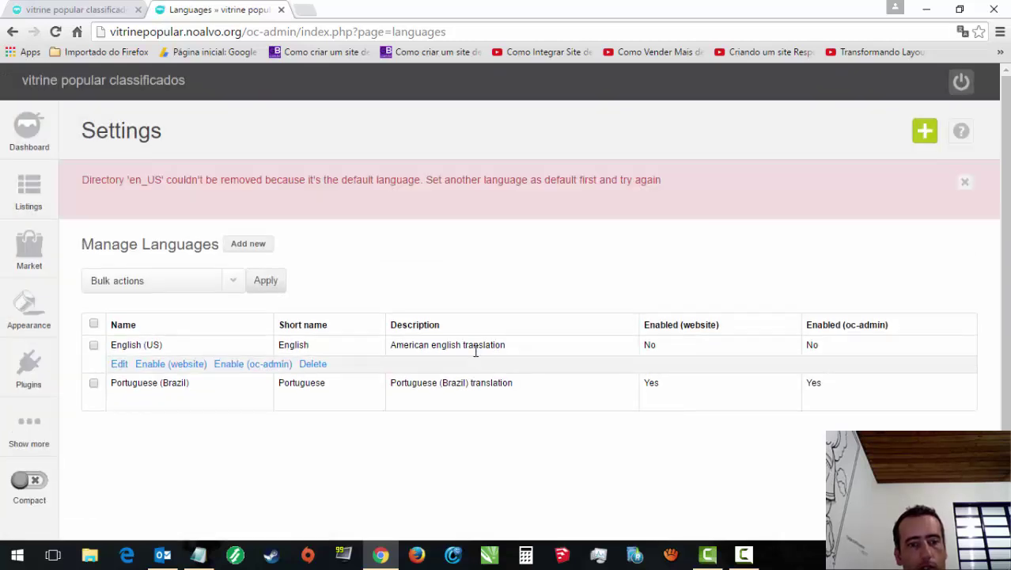
Step: Select the default-language error message, then reload the Languages page to clear it
{"action": "mouse_move", "coordinate": [30, 382]}
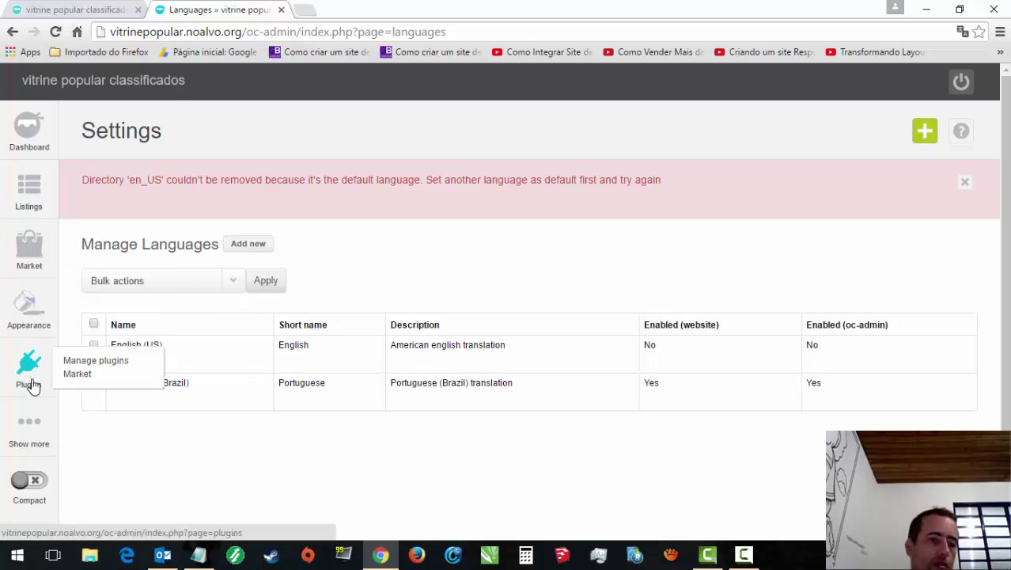
{"action": "mouse_move", "coordinate": [41, 441]}
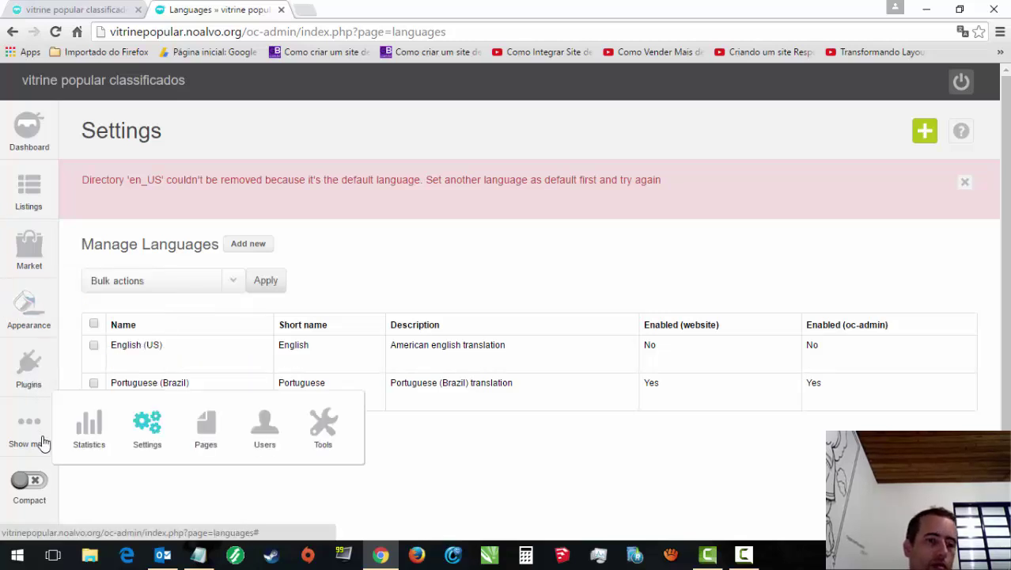
{"action": "mouse_move", "coordinate": [144, 449]}
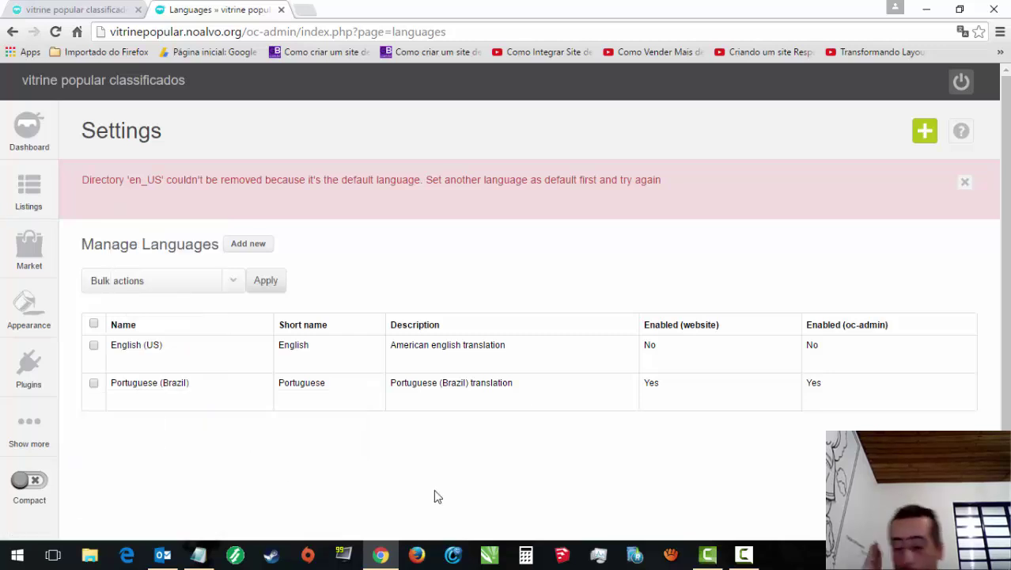
{"action": "mouse_move", "coordinate": [99, 430]}
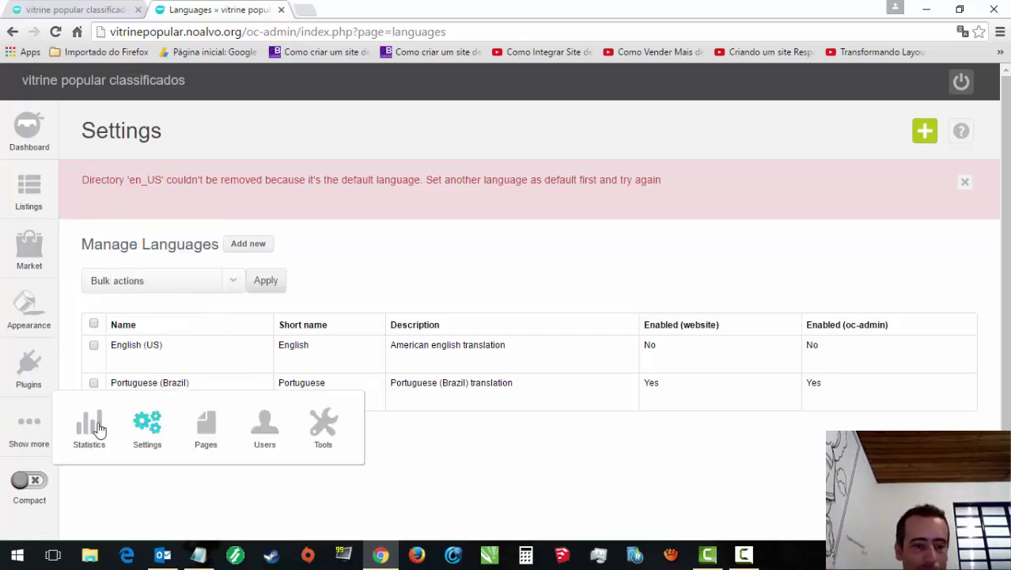
{"action": "mouse_move", "coordinate": [160, 434]}
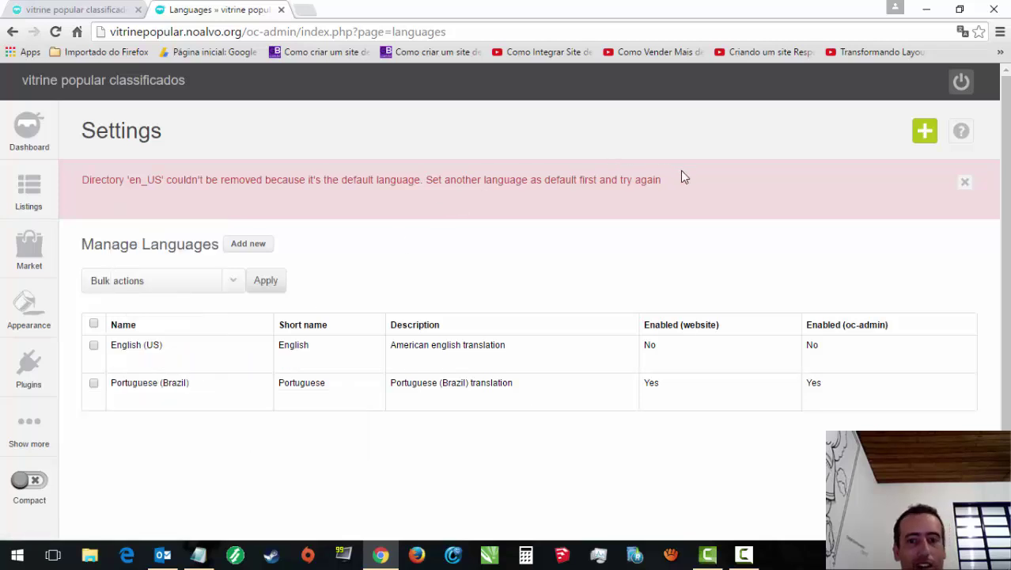
{"action": "left_click_drag", "start_coordinate": [680, 176], "coordinate": [737, 197]}
{"action": "mouse_move", "coordinate": [154, 431]}
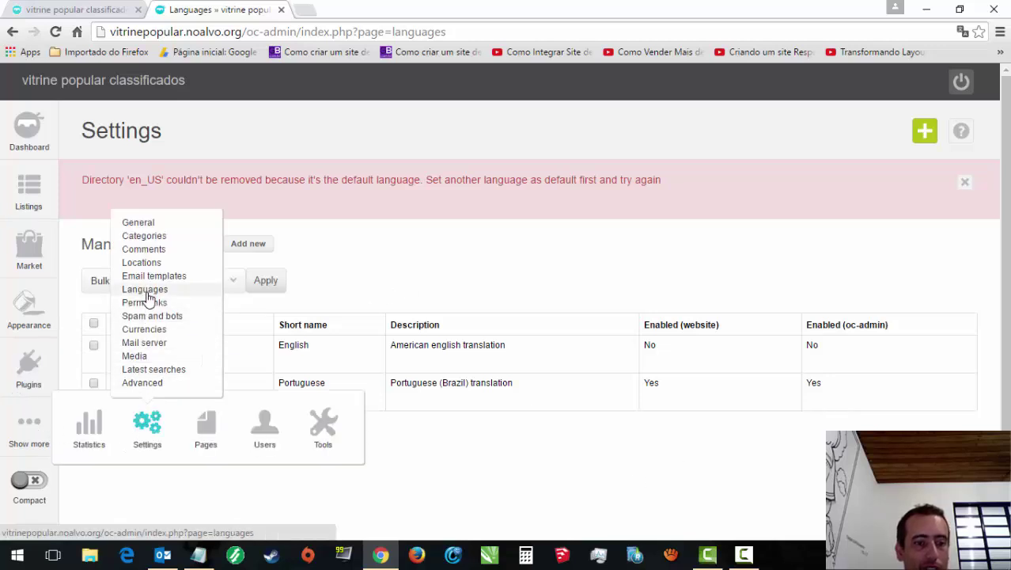
{"action": "left_click", "coordinate": [147, 290]}
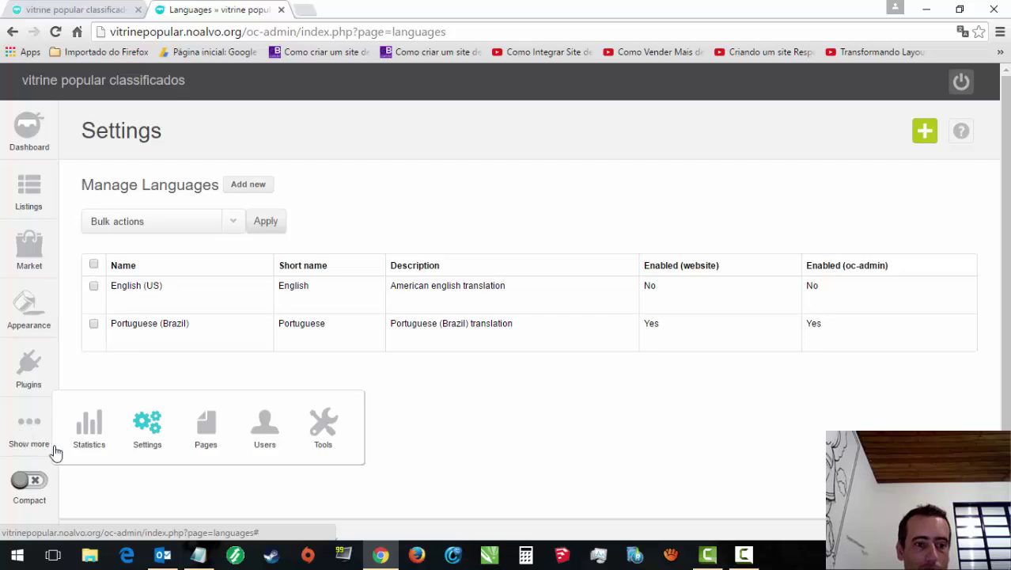
{"action": "mouse_move", "coordinate": [158, 448]}
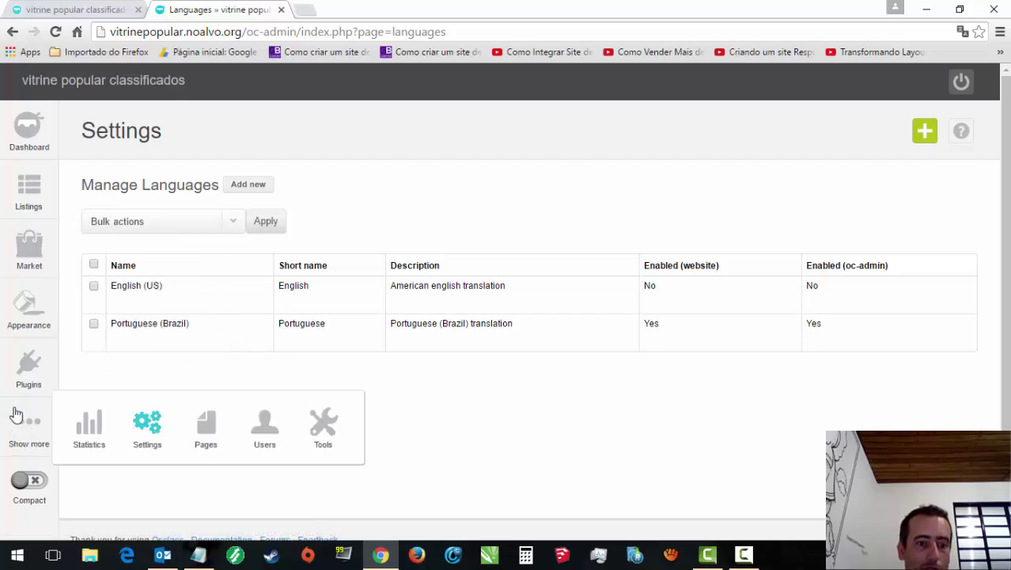
{"action": "mouse_move", "coordinate": [147, 427]}
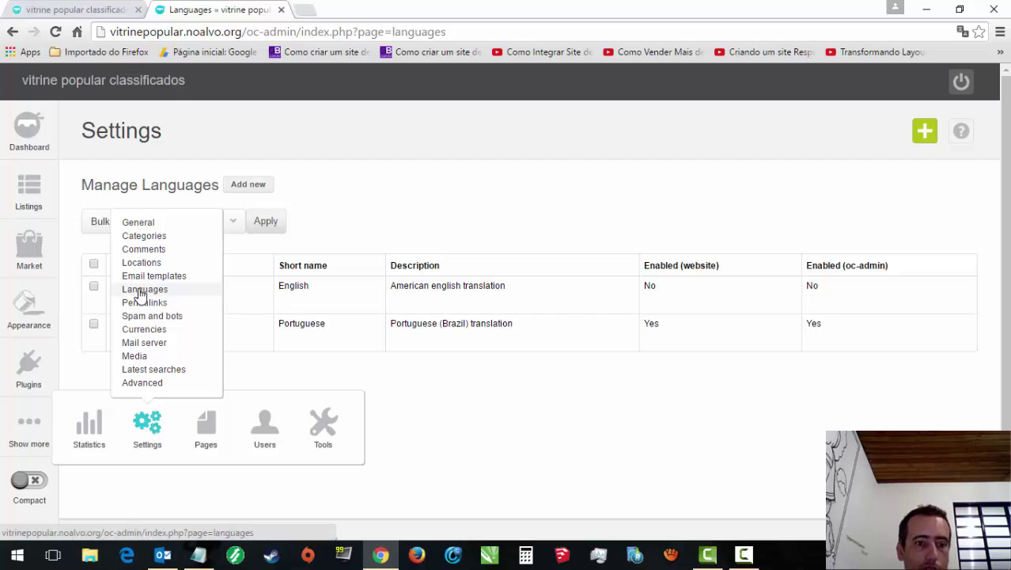
{"action": "left_click", "coordinate": [149, 226]}
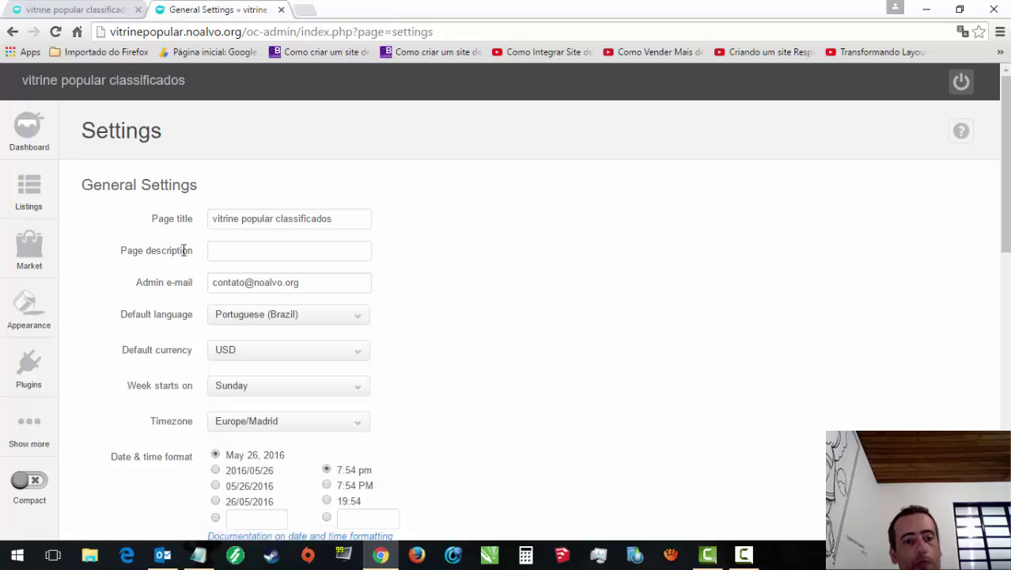
{"action": "left_click", "coordinate": [324, 359]}
{"action": "left_click", "coordinate": [314, 357]}
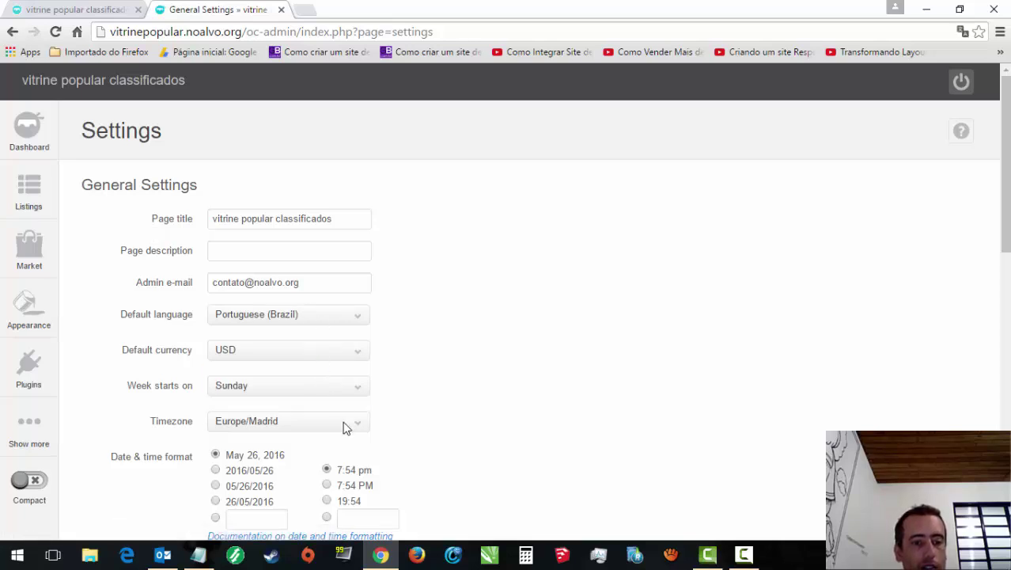
{"action": "left_click", "coordinate": [339, 388]}
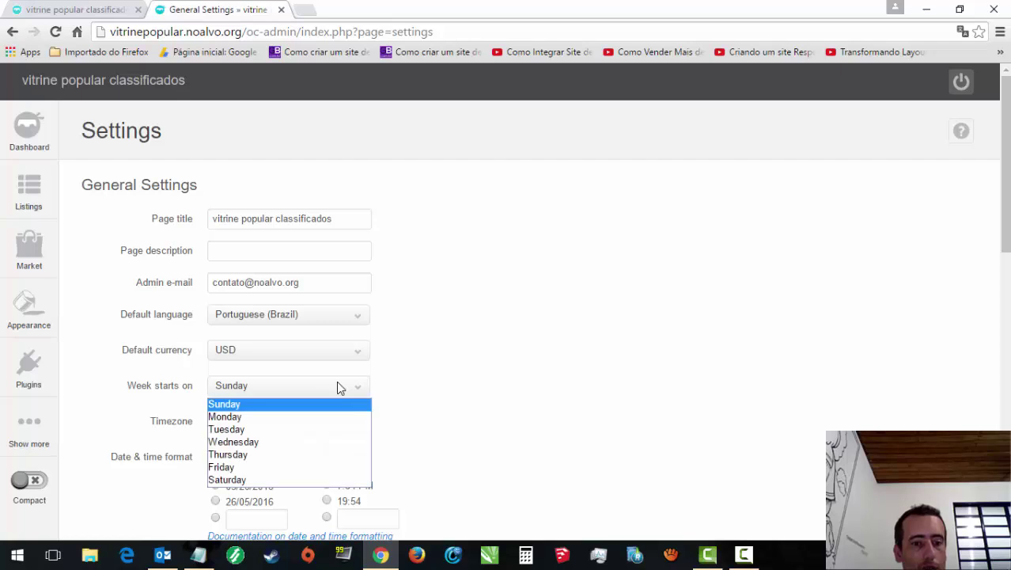
{"action": "left_click", "coordinate": [400, 385]}
{"action": "left_click", "coordinate": [324, 423]}
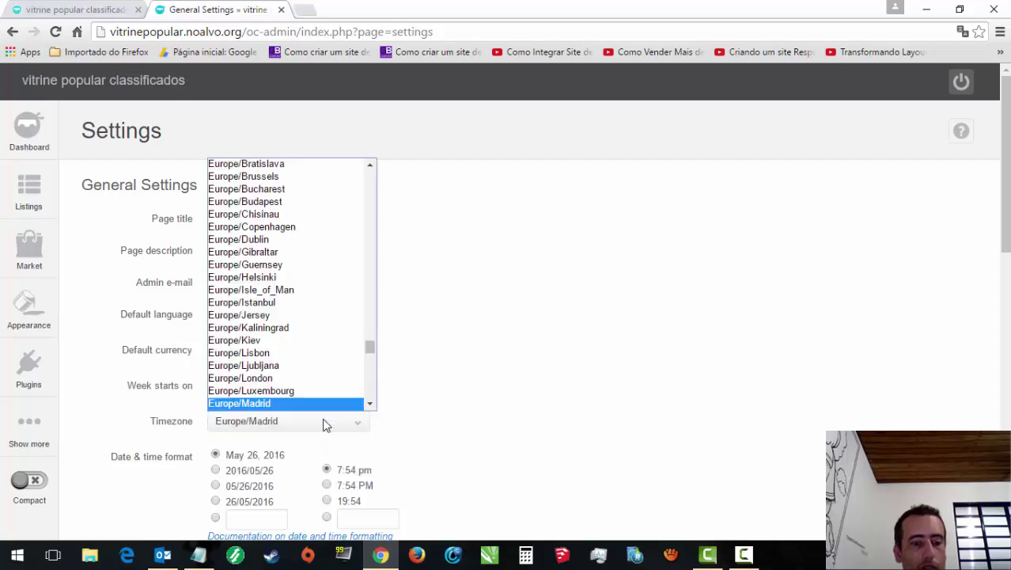
{"action": "left_click", "coordinate": [465, 395]}
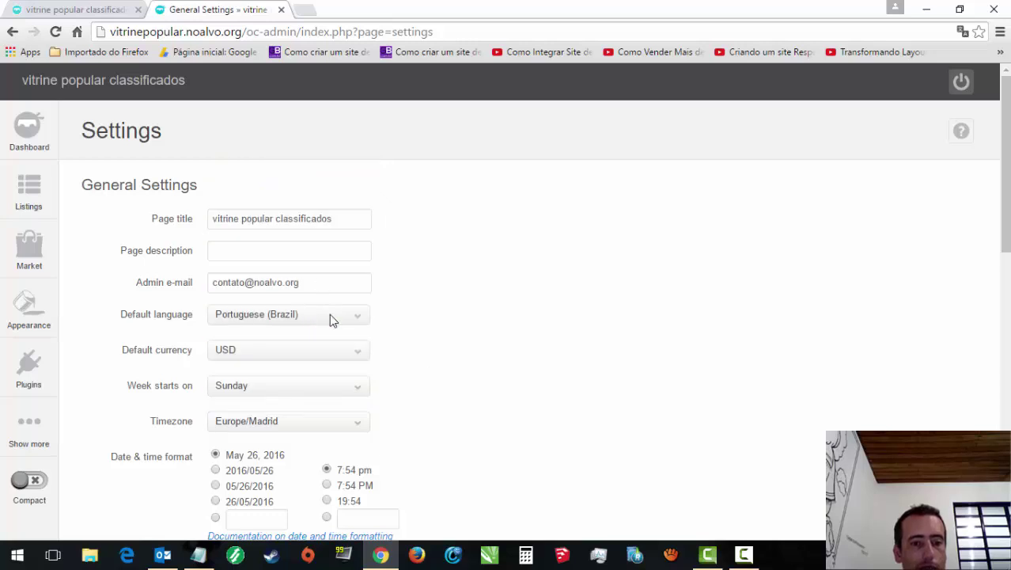
{"action": "left_click_drag", "start_coordinate": [1008, 248], "coordinate": [998, 280]}
{"action": "mouse_move", "coordinate": [2, 433]}
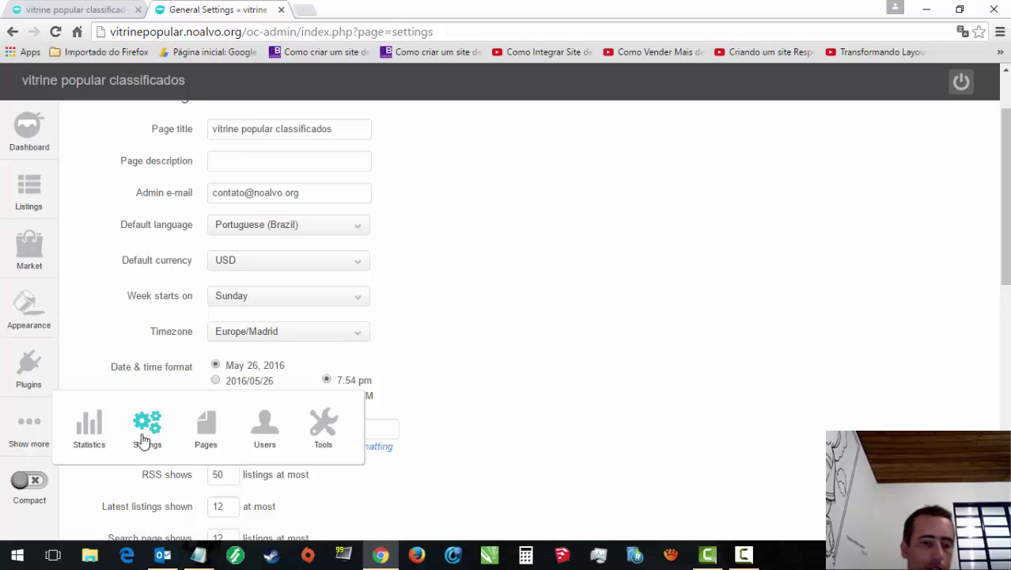
{"action": "mouse_move", "coordinate": [155, 439]}
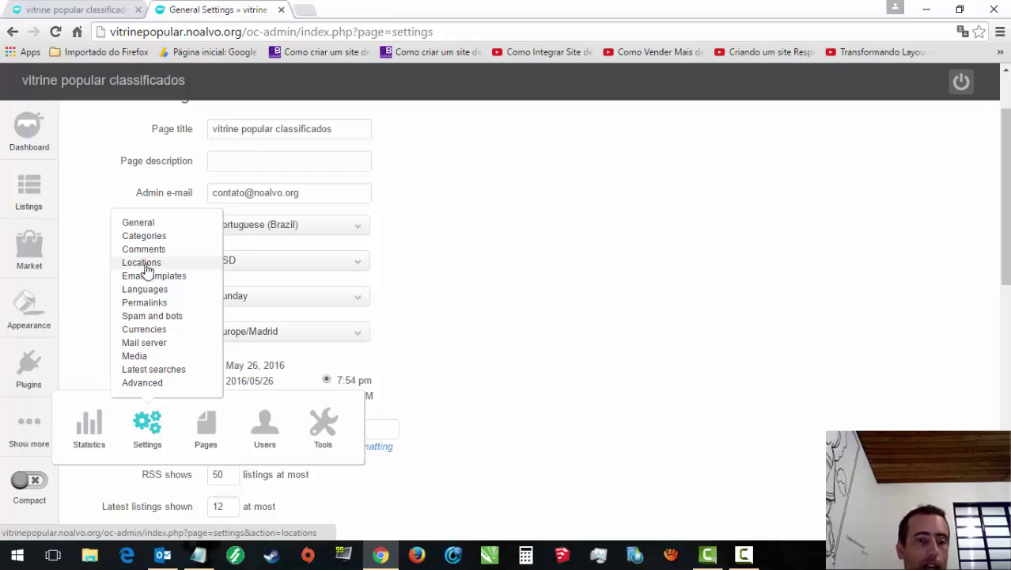
Step: Open the Locations settings and list Brazil's regions
{"action": "left_click", "coordinate": [145, 267]}
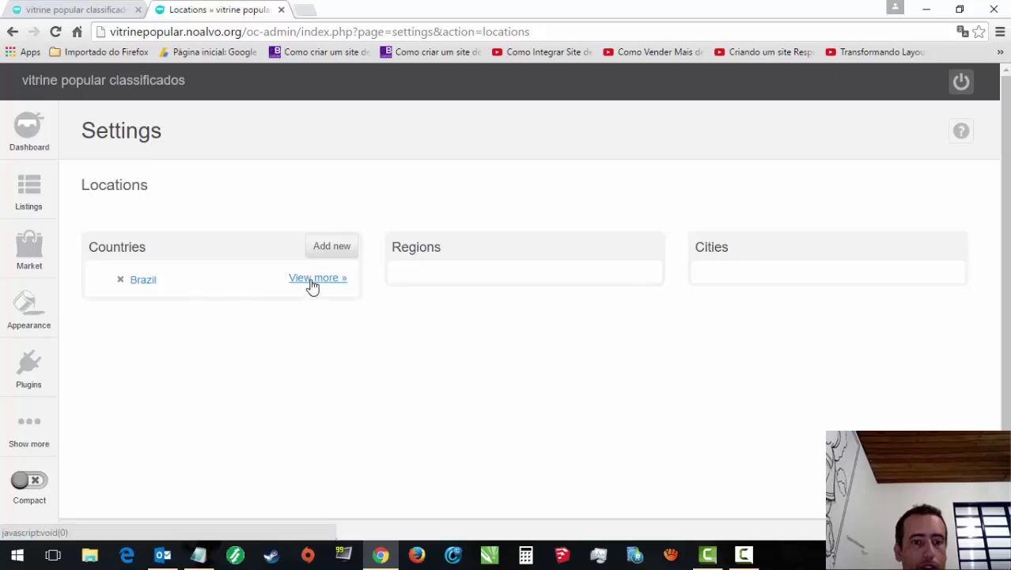
{"action": "left_click", "coordinate": [310, 286]}
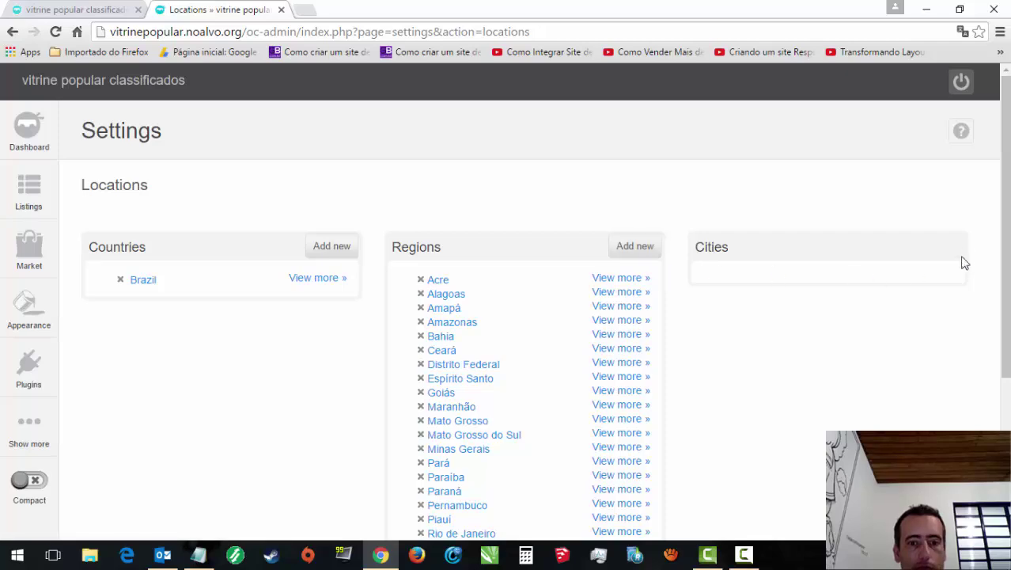
{"action": "left_click_drag", "start_coordinate": [1006, 236], "coordinate": [1008, 385]}
{"action": "scroll", "coordinate": [1007, 403], "scroll_direction": "up", "scroll_amount": 3}
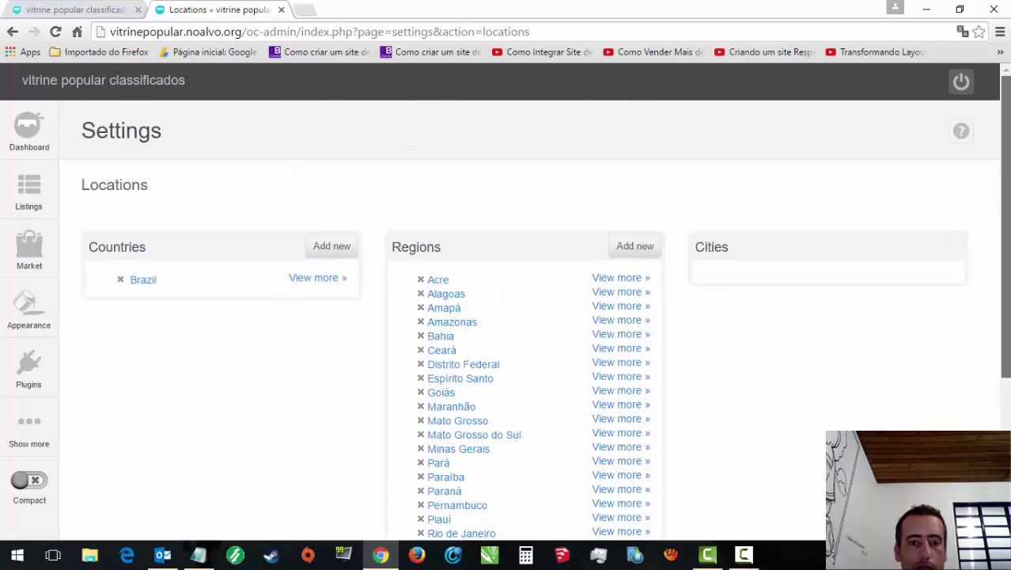
Step: Open the Acre region editor and cancel it without changes
{"action": "left_click", "coordinate": [440, 282]}
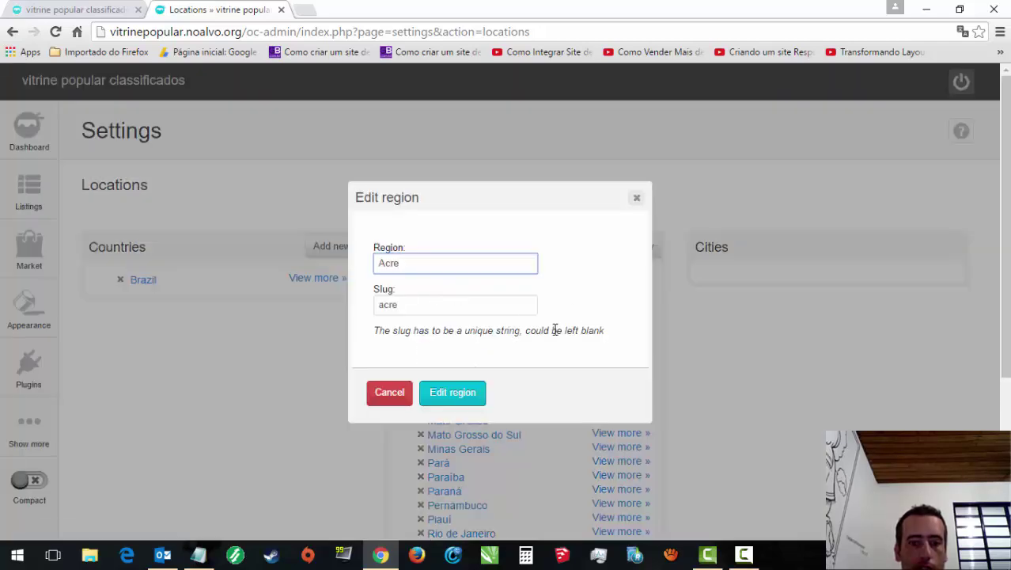
{"action": "left_click", "coordinate": [376, 398]}
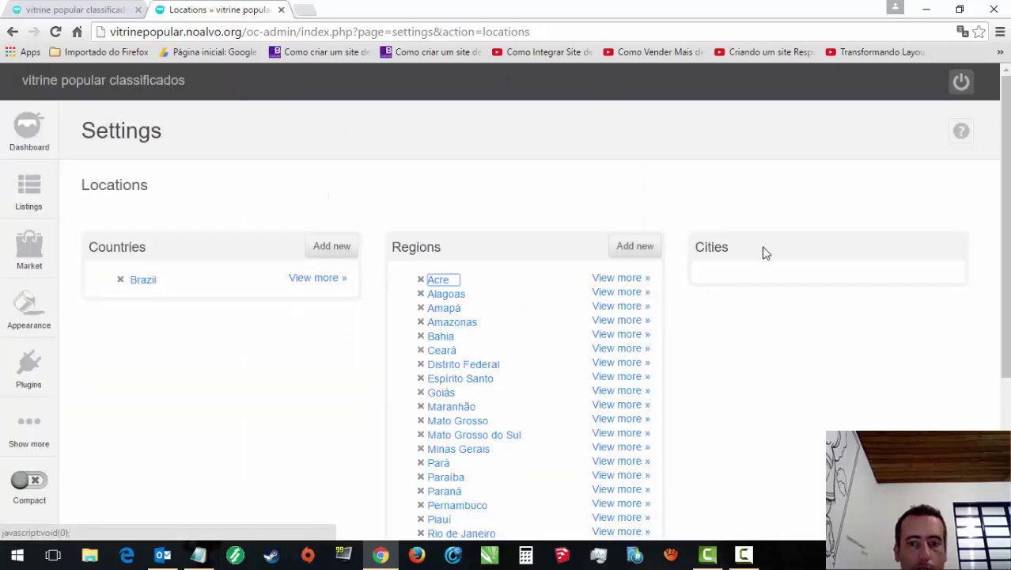
{"action": "left_click", "coordinate": [752, 269]}
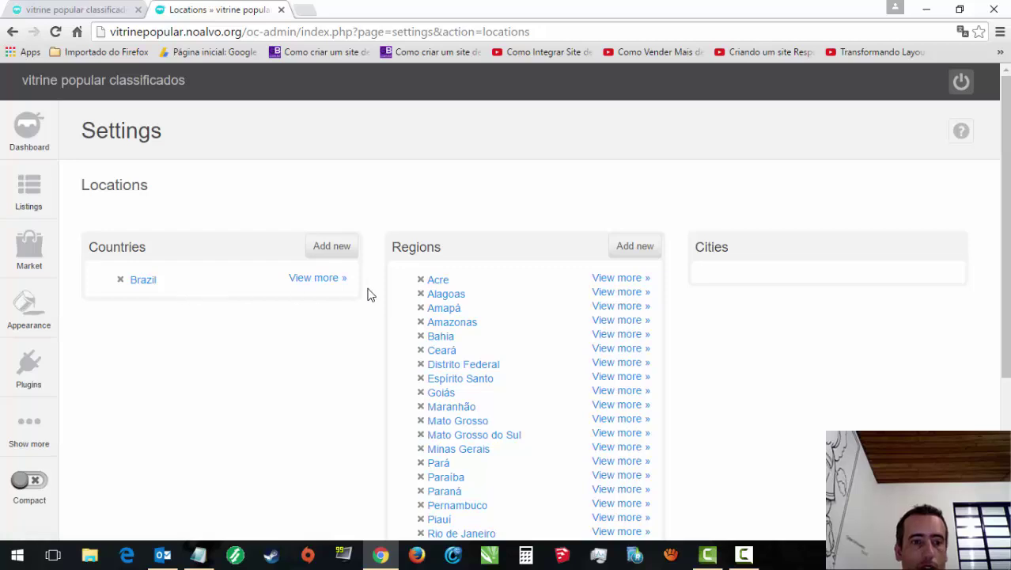
{"action": "mouse_move", "coordinate": [21, 360]}
{"action": "mouse_move", "coordinate": [27, 420]}
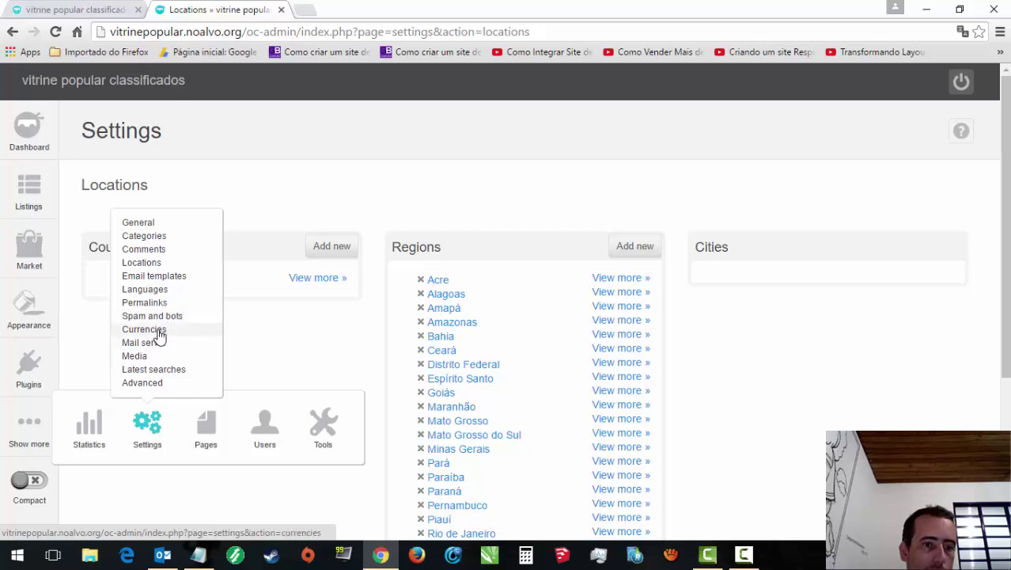
Step: Add a new currency with code BRL, symbol R$ and name 'Real brasleiro'
{"action": "left_click", "coordinate": [159, 333]}
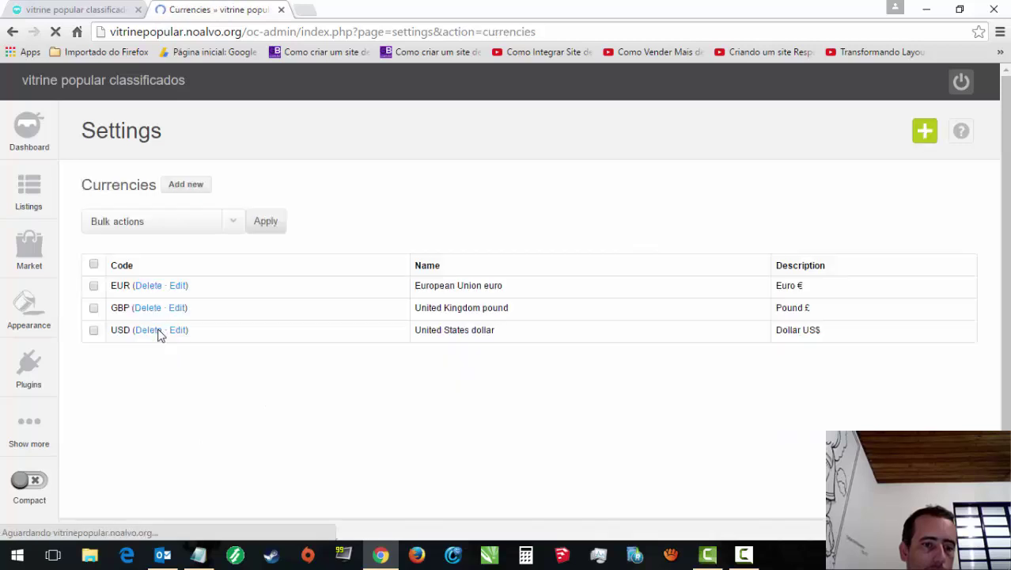
{"action": "left_click", "coordinate": [178, 184]}
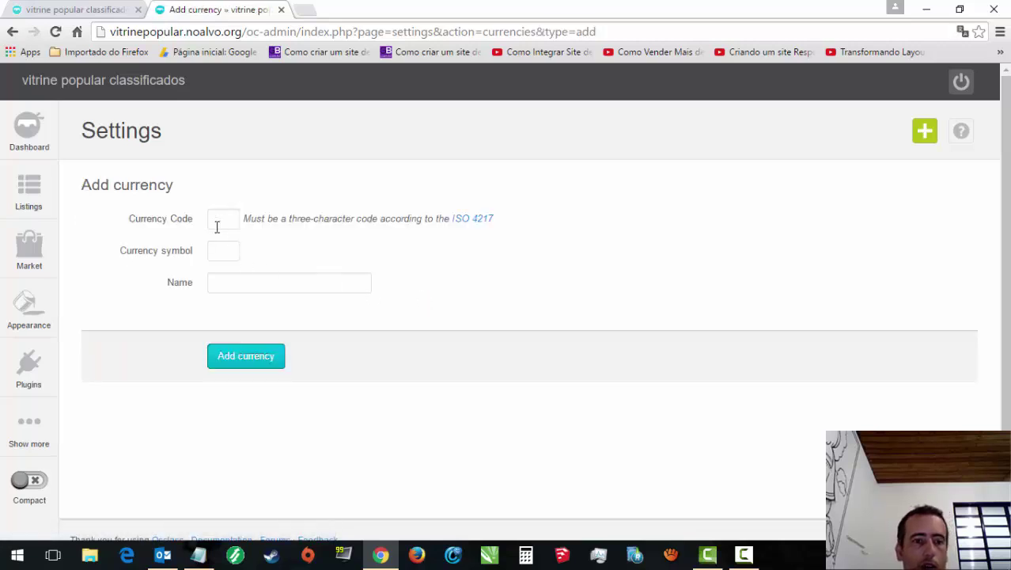
{"action": "left_click", "coordinate": [216, 219]}
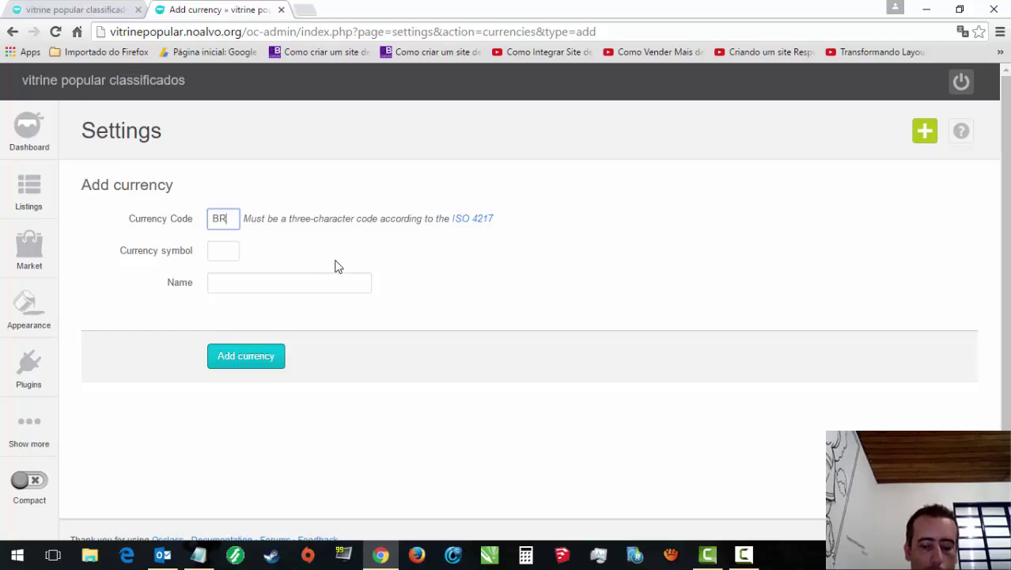
{"action": "left_click", "coordinate": [223, 251]}
{"action": "type", "text": "R"}
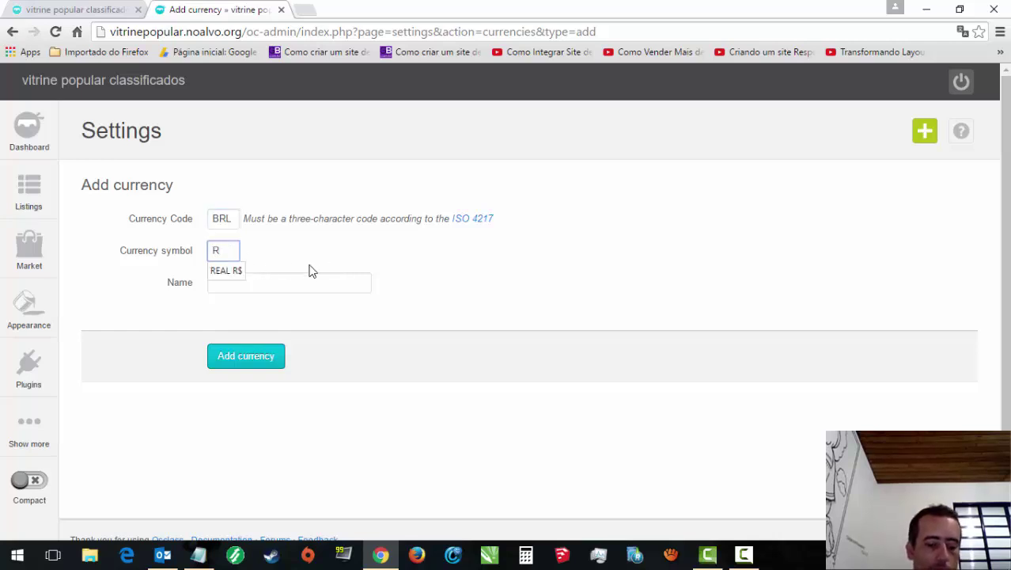
{"action": "type", "text": "$"}
{"action": "left_click", "coordinate": [295, 285]}
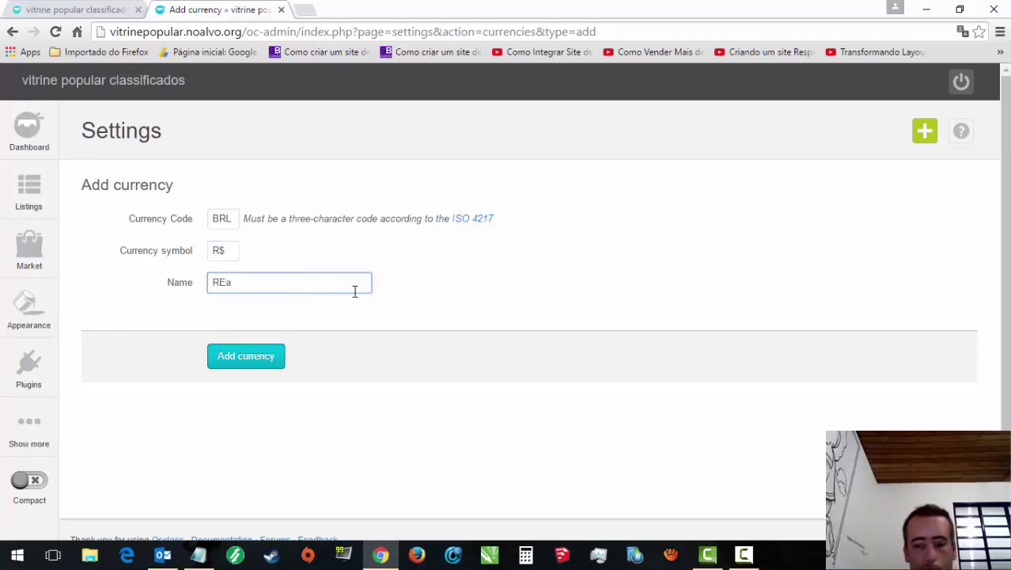
{"action": "type", "text": "Real"}
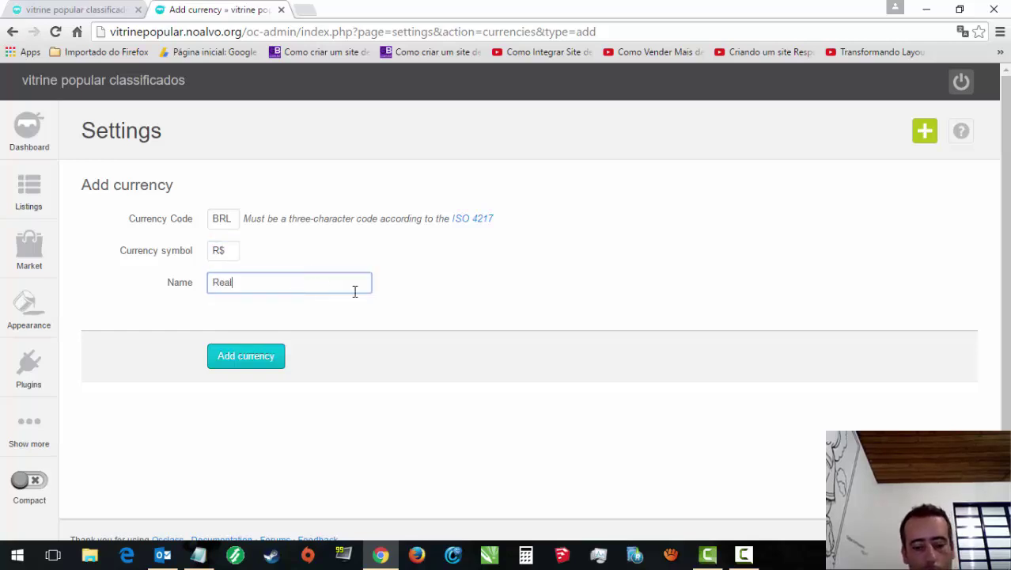
{"action": "type", "text": " brasle"}
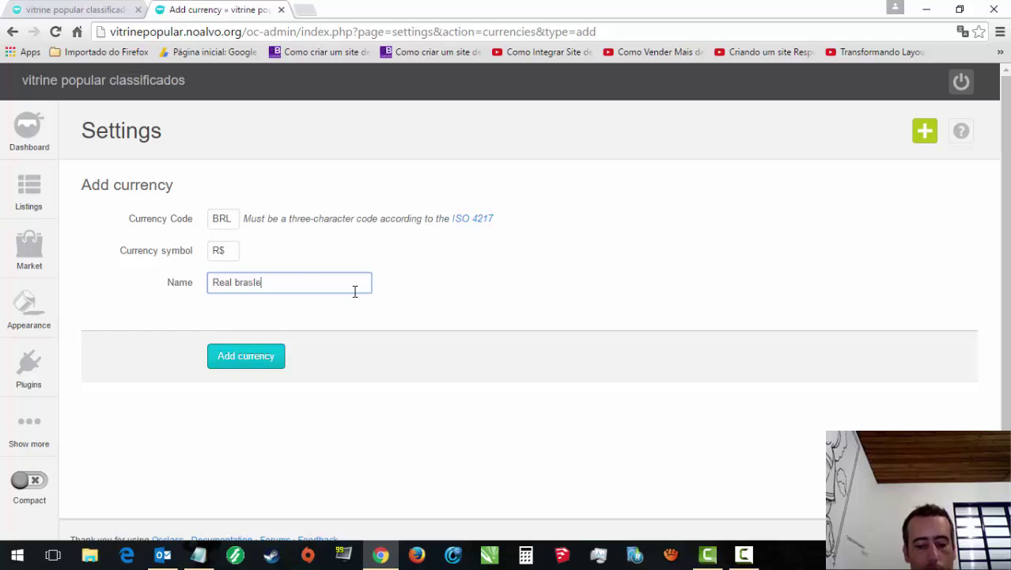
{"action": "type", "text": "iro"}
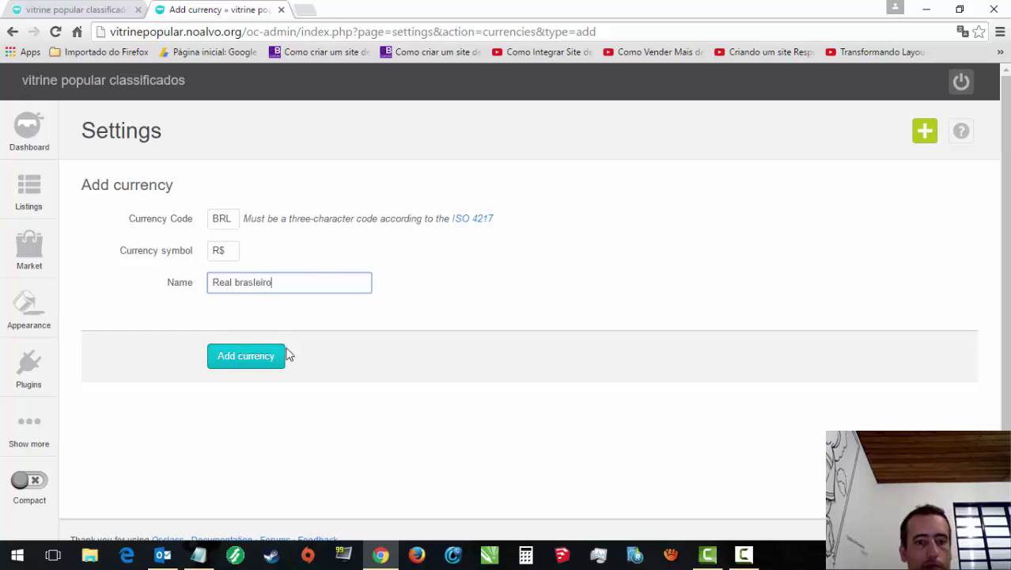
{"action": "left_click", "coordinate": [256, 364]}
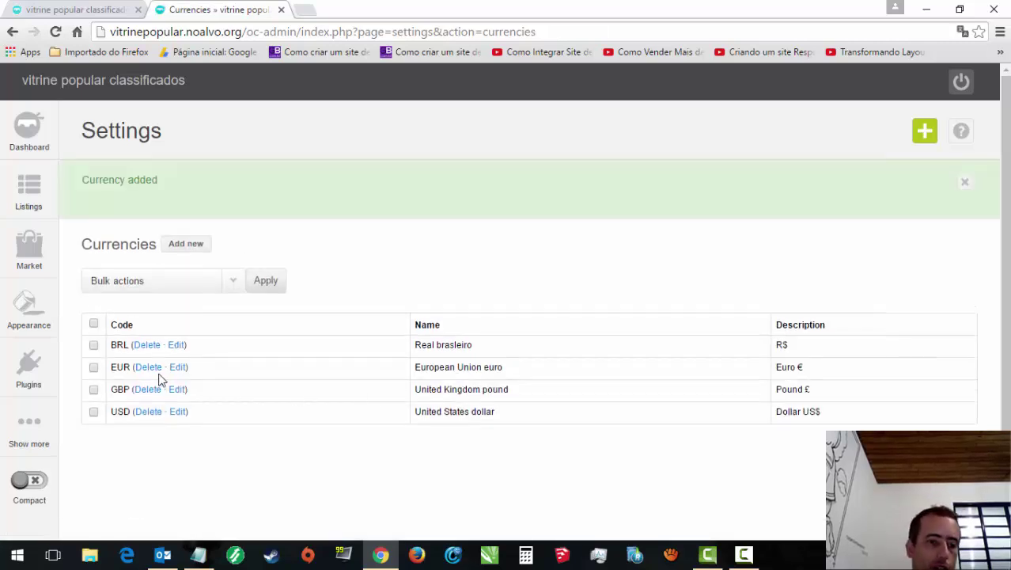
Step: Delete the EUR currency; repeated attempts to delete default USD are refused and cancelled
{"action": "left_click", "coordinate": [150, 367]}
{"action": "left_click", "coordinate": [474, 346]}
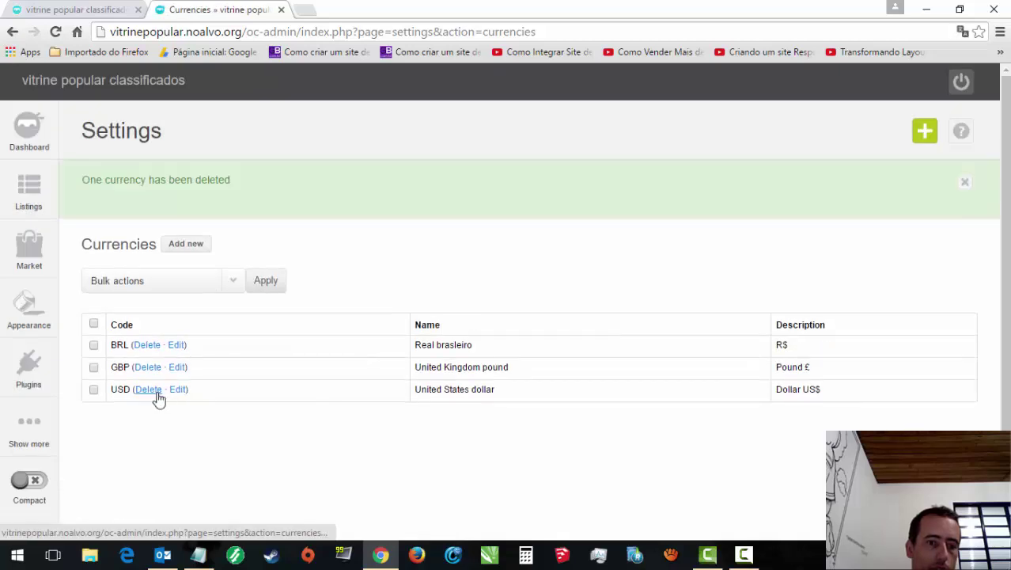
{"action": "left_click", "coordinate": [148, 389]}
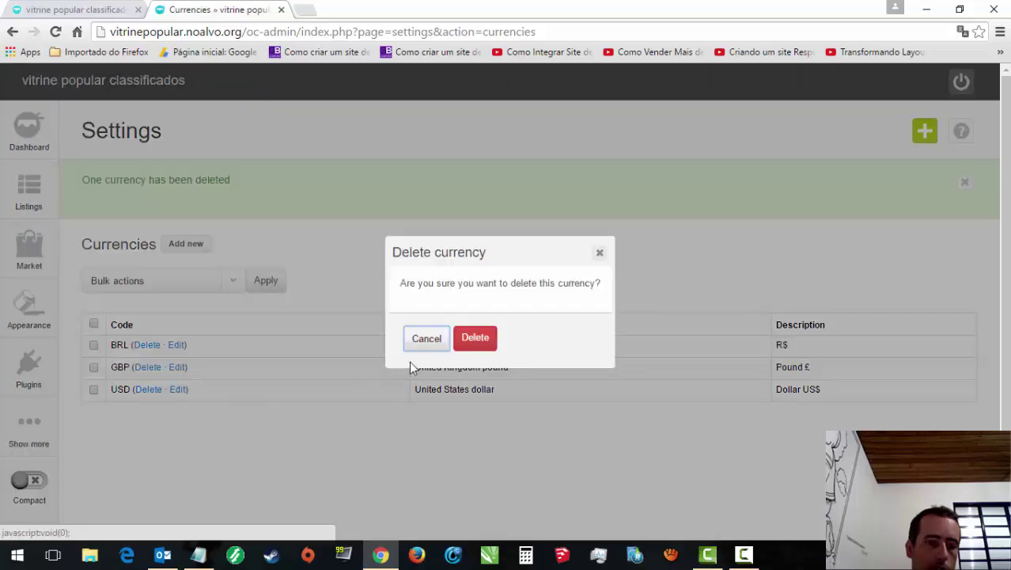
{"action": "left_click", "coordinate": [480, 342]}
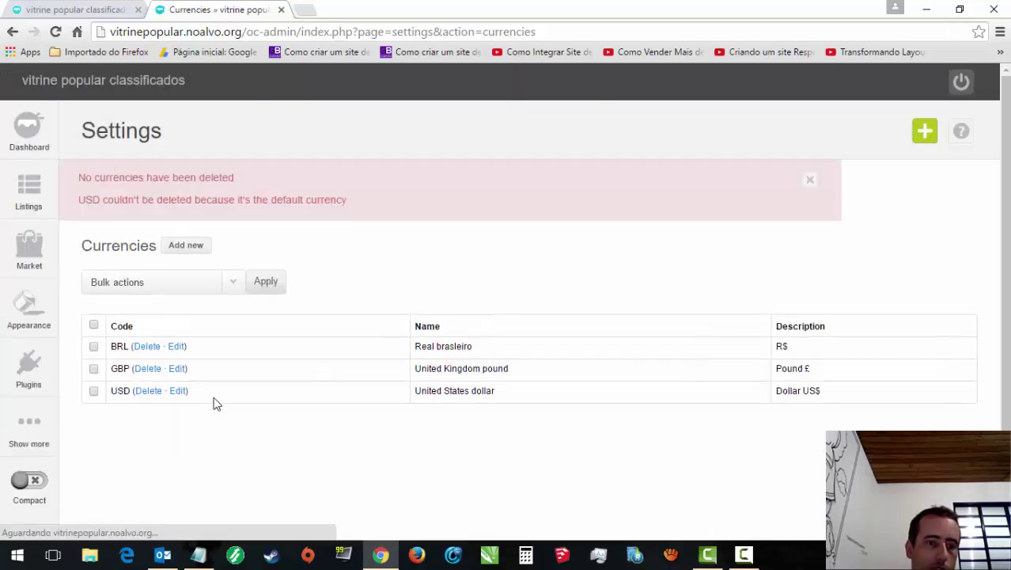
{"action": "left_click", "coordinate": [145, 403]}
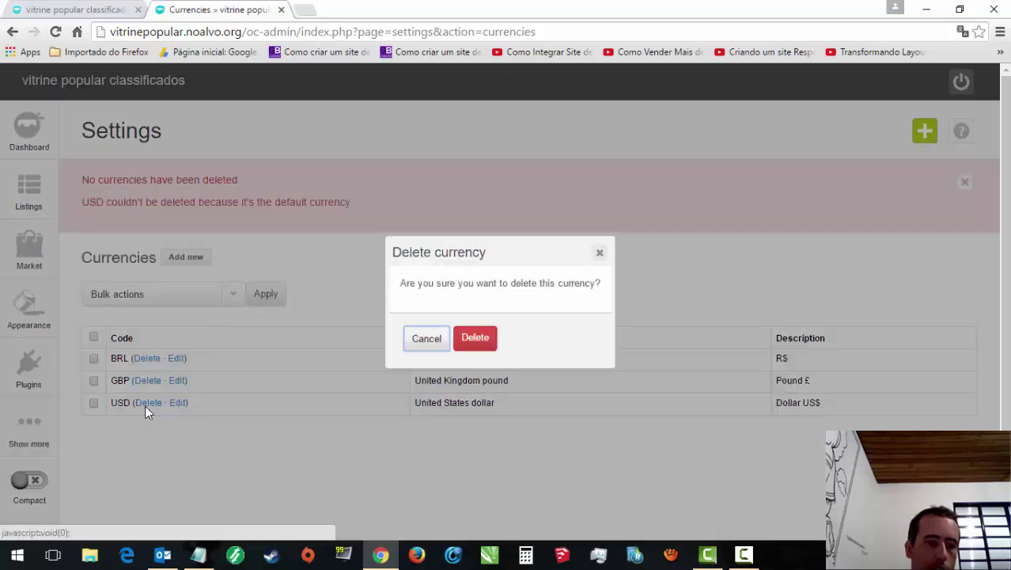
{"action": "left_click", "coordinate": [488, 349]}
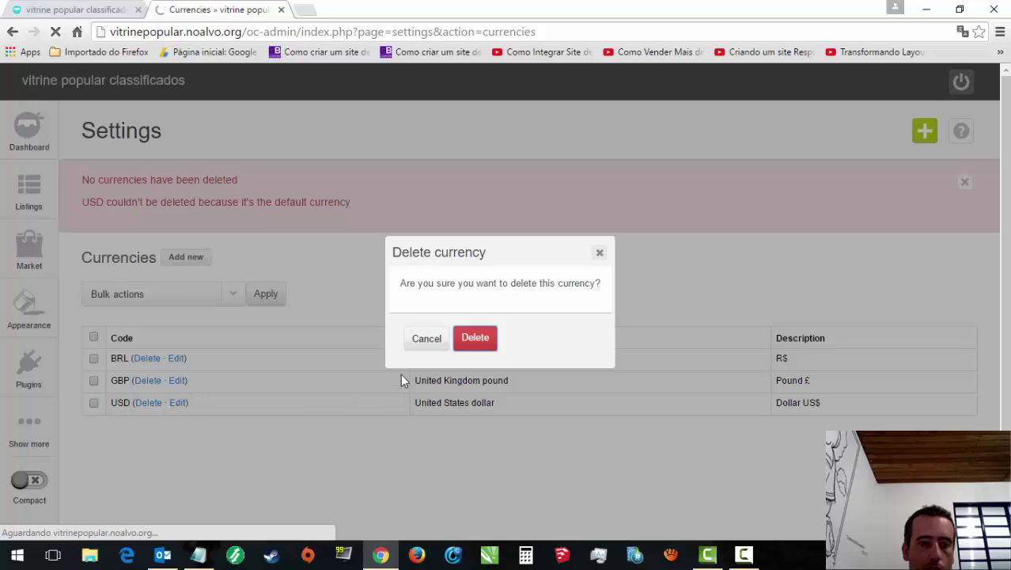
{"action": "left_click", "coordinate": [417, 343]}
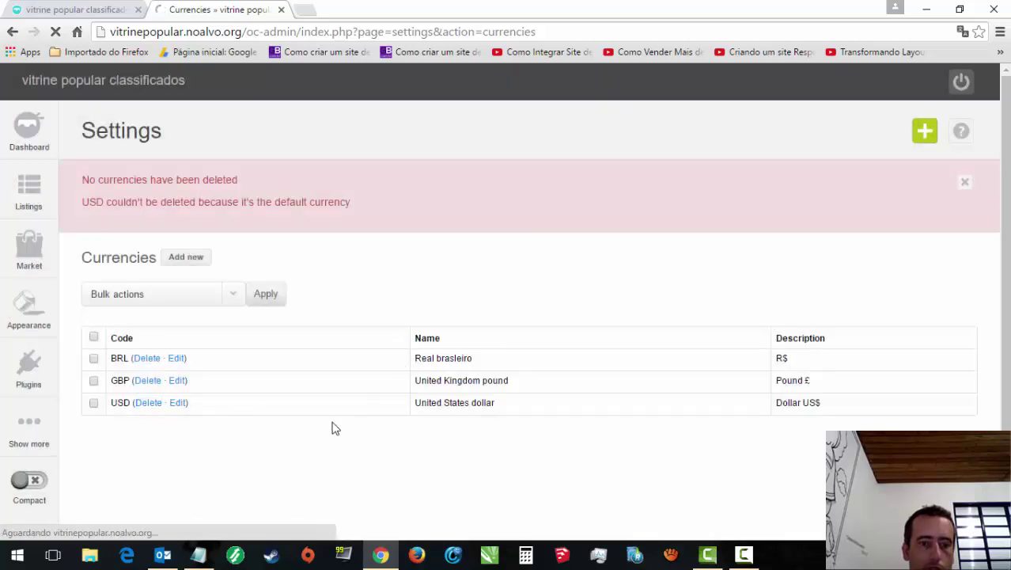
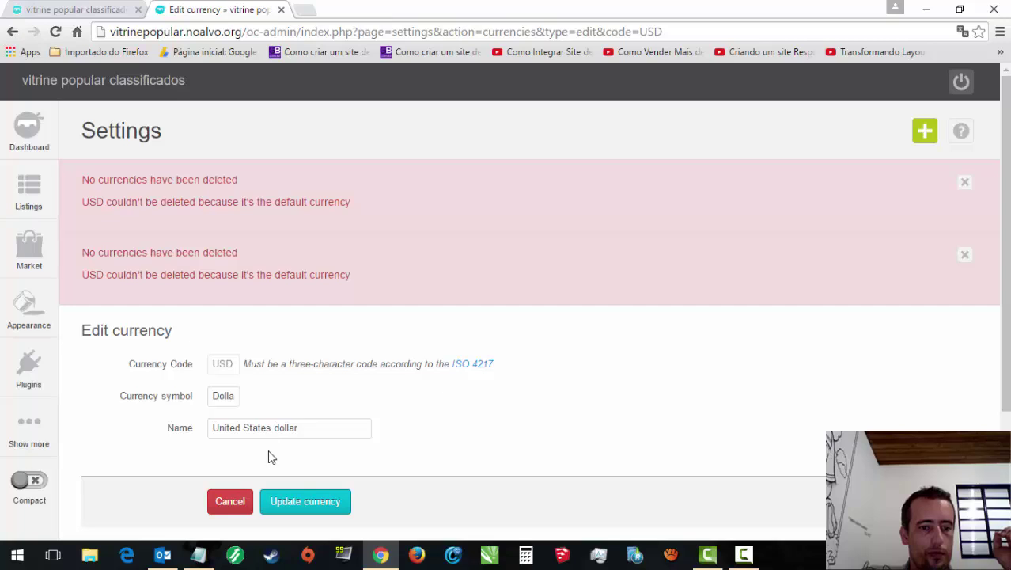
Step: Dismiss both currency-deletion warnings and cancel the USD edit to return to Currencies
{"action": "left_click", "coordinate": [964, 254]}
{"action": "left_click", "coordinate": [965, 182]}
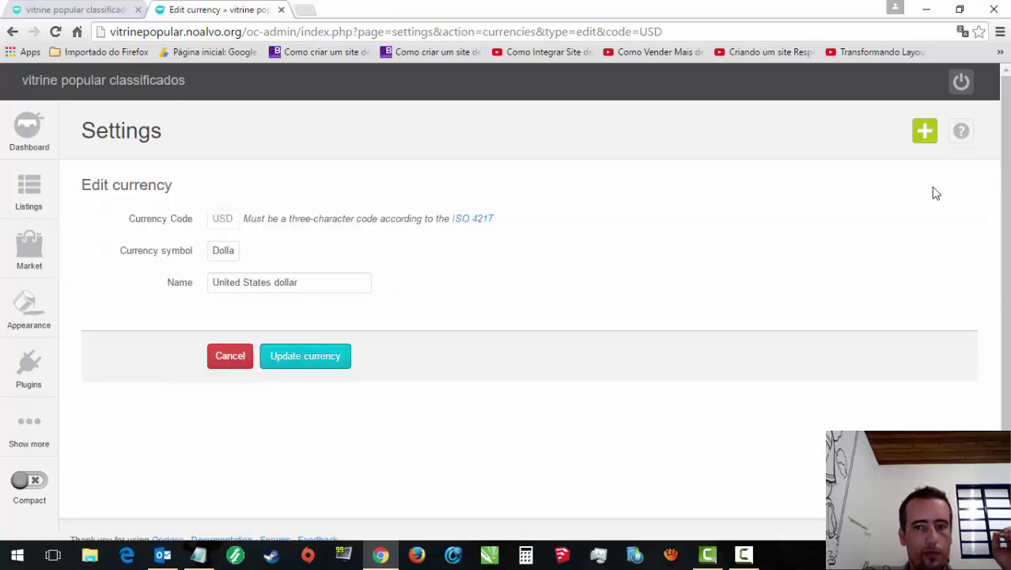
{"action": "left_click", "coordinate": [243, 360]}
{"action": "mouse_move", "coordinate": [24, 403]}
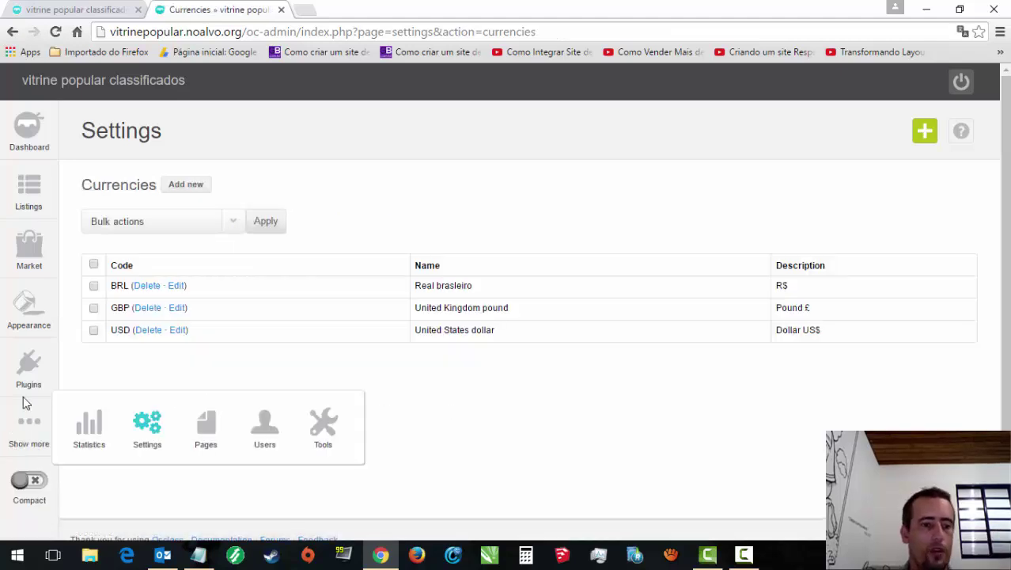
{"action": "mouse_move", "coordinate": [154, 434]}
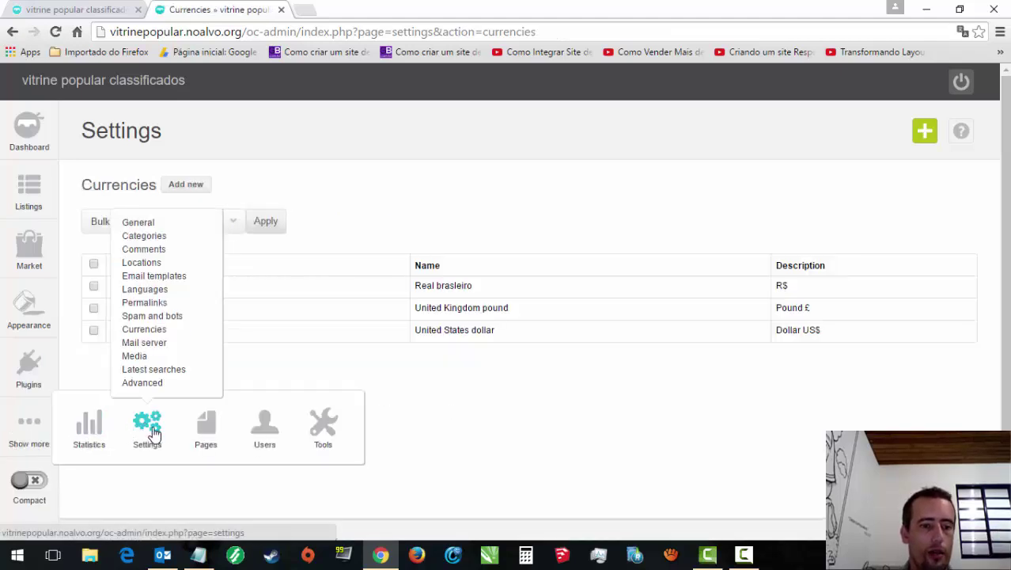
{"action": "mouse_move", "coordinate": [323, 434]}
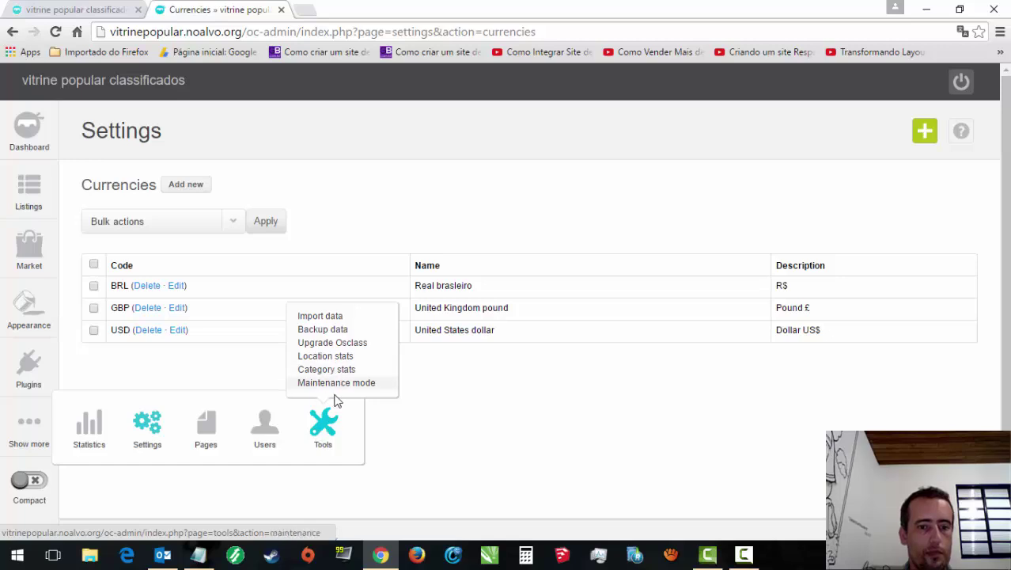
{"action": "left_click", "coordinate": [744, 554]}
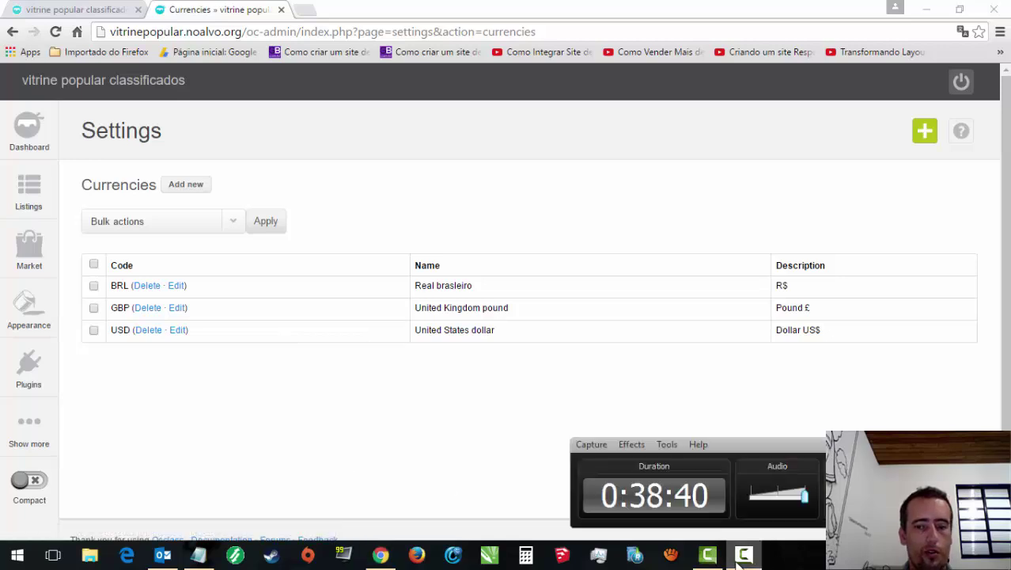
{"action": "left_click", "coordinate": [115, 310]}
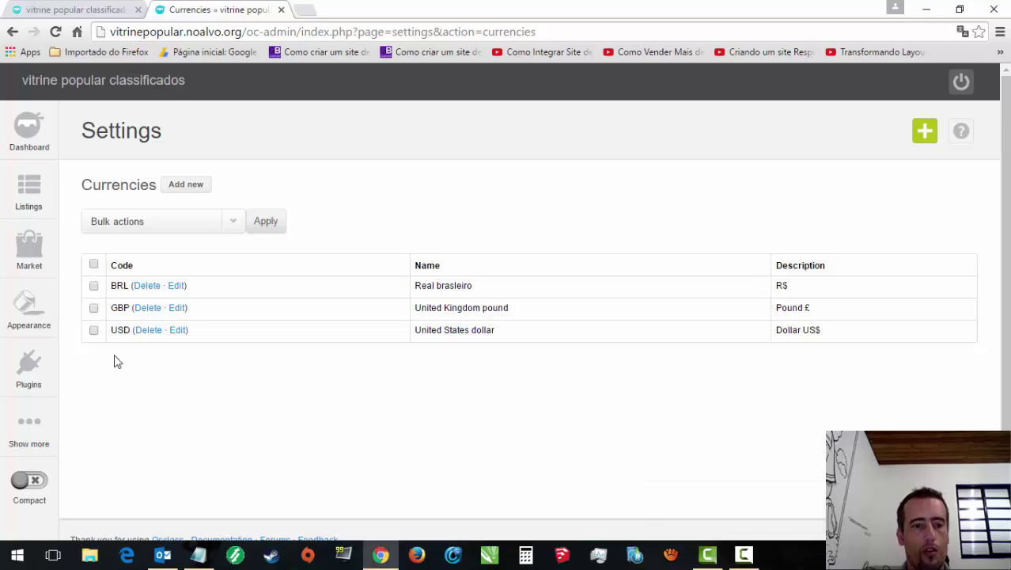
{"action": "mouse_move", "coordinate": [28, 427]}
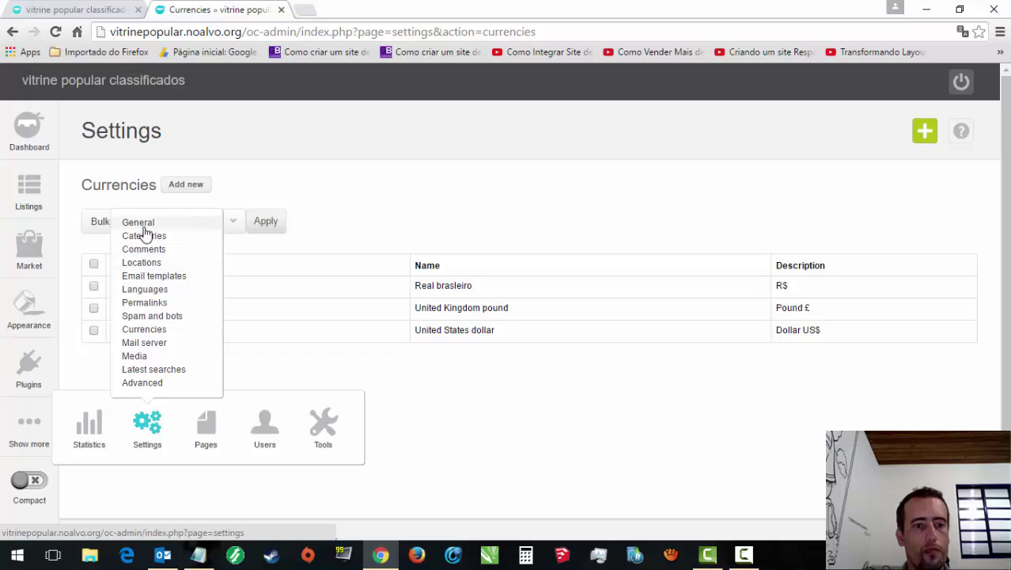
Step: Set the default currency to BRL in General Settings
{"action": "left_click", "coordinate": [142, 224]}
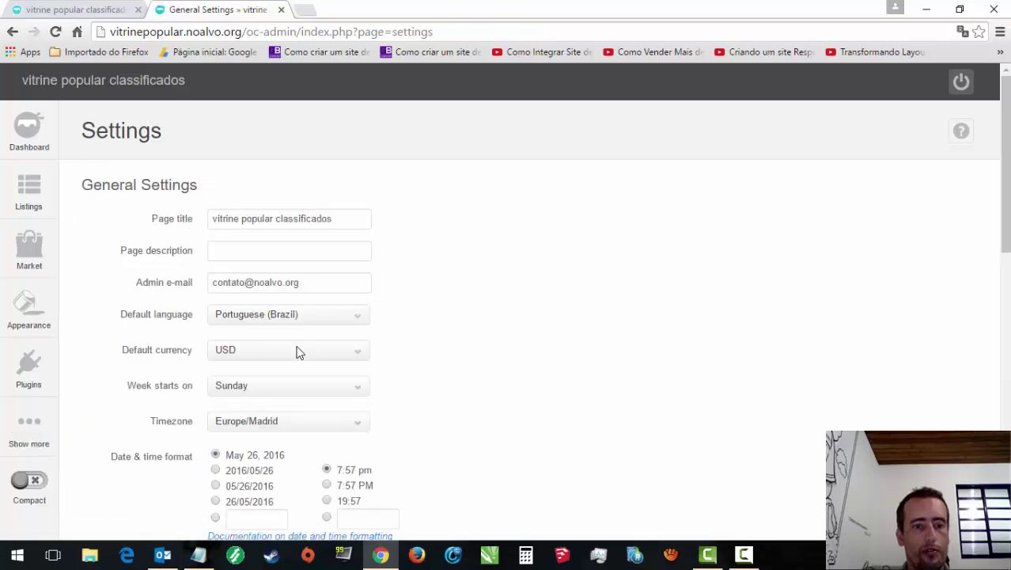
{"action": "left_click", "coordinate": [296, 349]}
{"action": "left_click", "coordinate": [255, 364]}
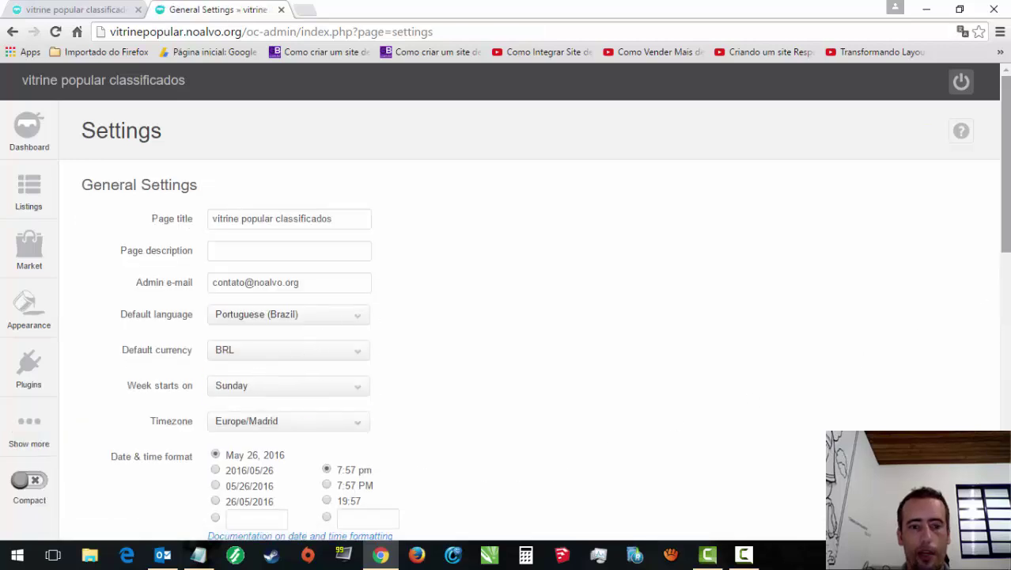
{"action": "scroll", "coordinate": [1001, 298], "scroll_direction": "down", "scroll_amount": 2}
{"action": "scroll", "coordinate": [428, 298], "scroll_direction": "up", "scroll_amount": 1}
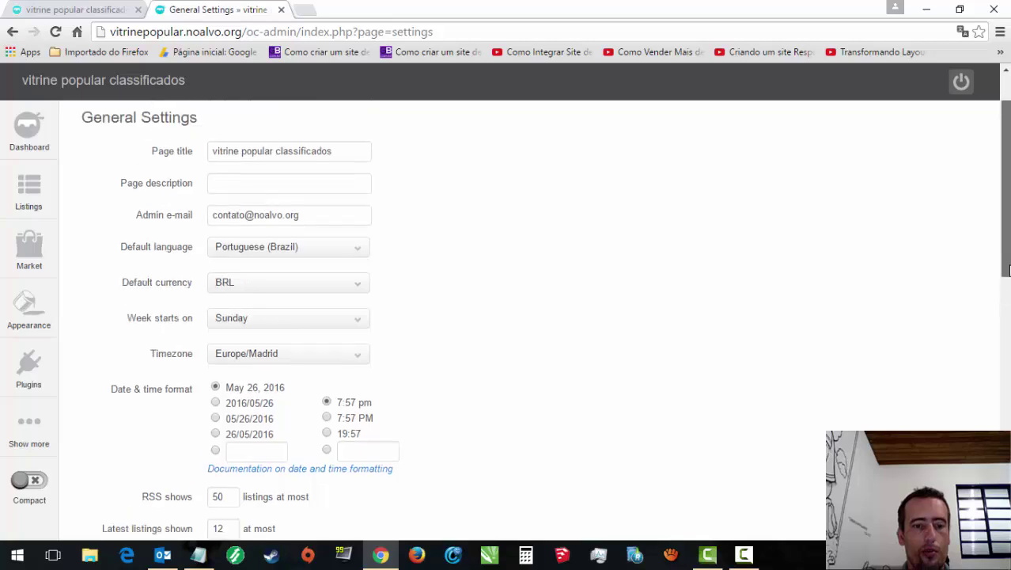
Step: Scroll through the timezone list and choose America/Sao_Paulo
{"action": "left_click", "coordinate": [349, 357]}
{"action": "left_click_drag", "start_coordinate": [368, 280], "coordinate": [370, 291]}
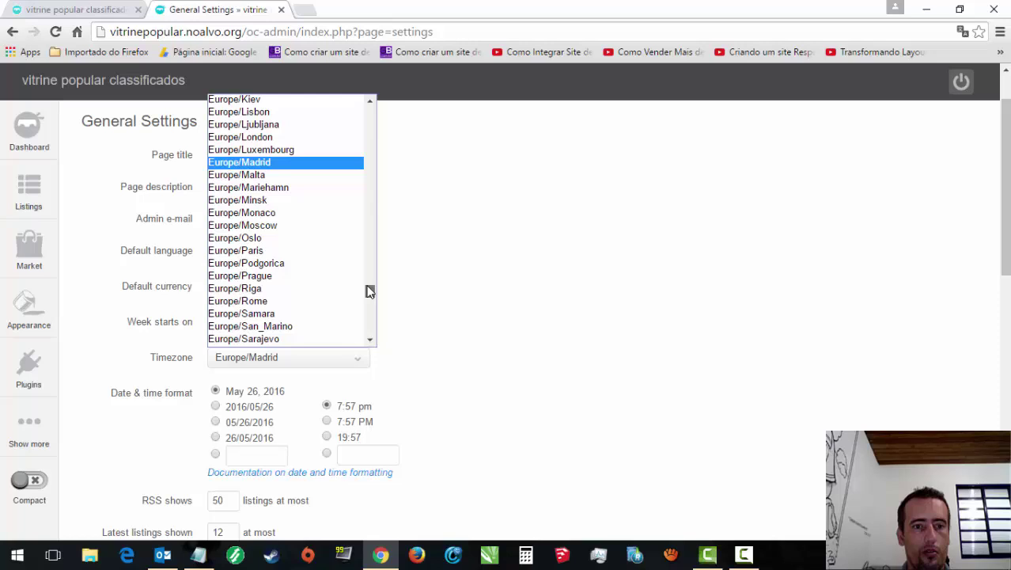
{"action": "left_click_drag", "start_coordinate": [367, 286], "coordinate": [360, 326]}
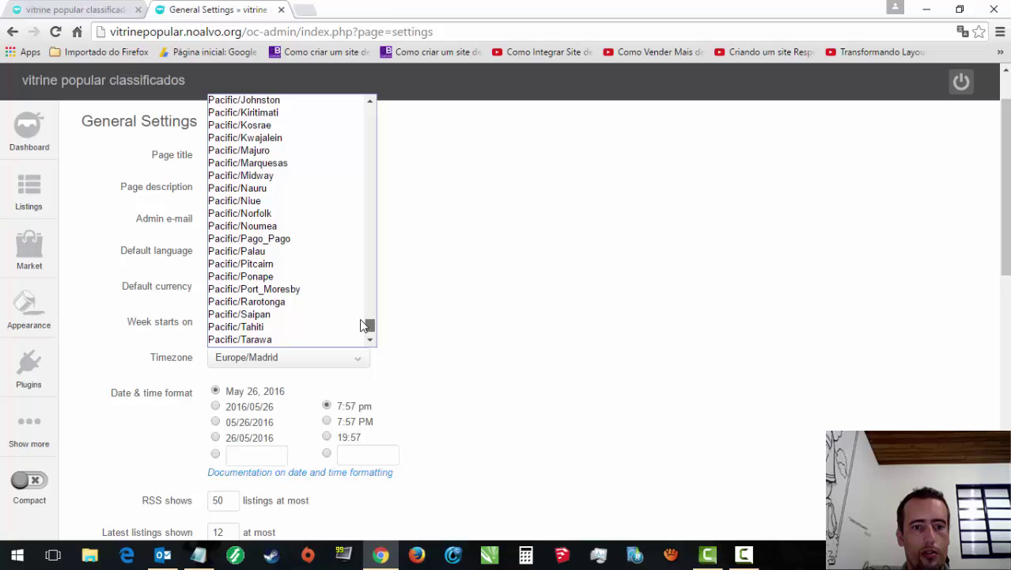
{"action": "left_click", "coordinate": [371, 341]}
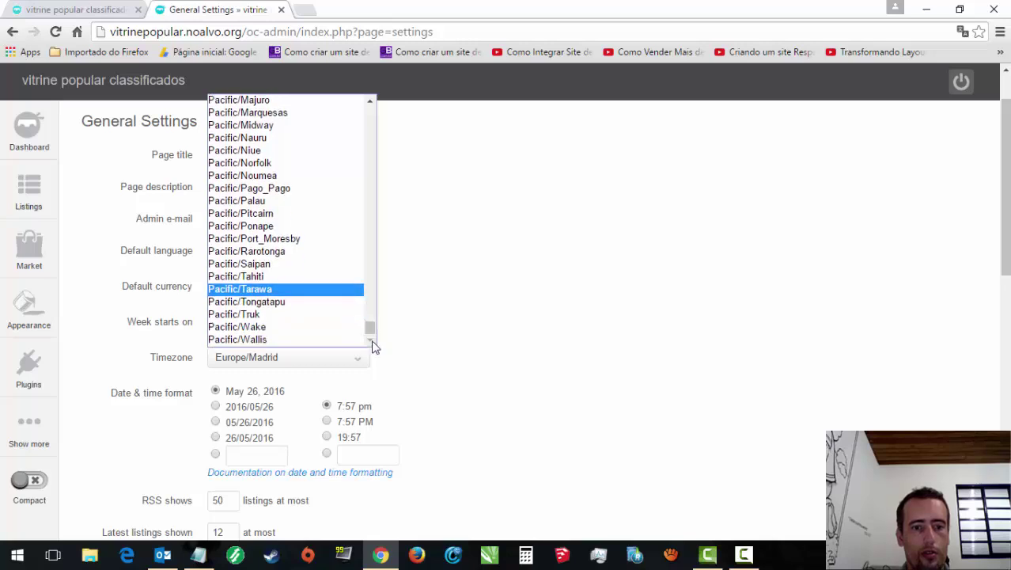
{"action": "left_click_drag", "start_coordinate": [371, 327], "coordinate": [382, 114]}
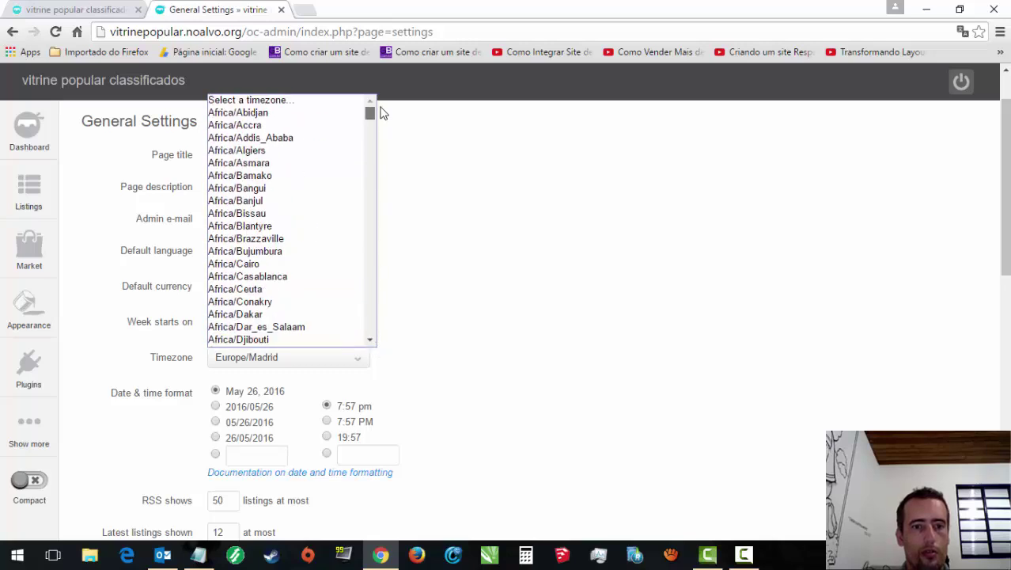
{"action": "left_click", "coordinate": [371, 342]}
{"action": "left_click", "coordinate": [371, 341]}
{"action": "left_click", "coordinate": [371, 342]}
{"action": "left_click", "coordinate": [371, 342]}
{"action": "left_click", "coordinate": [371, 342]}
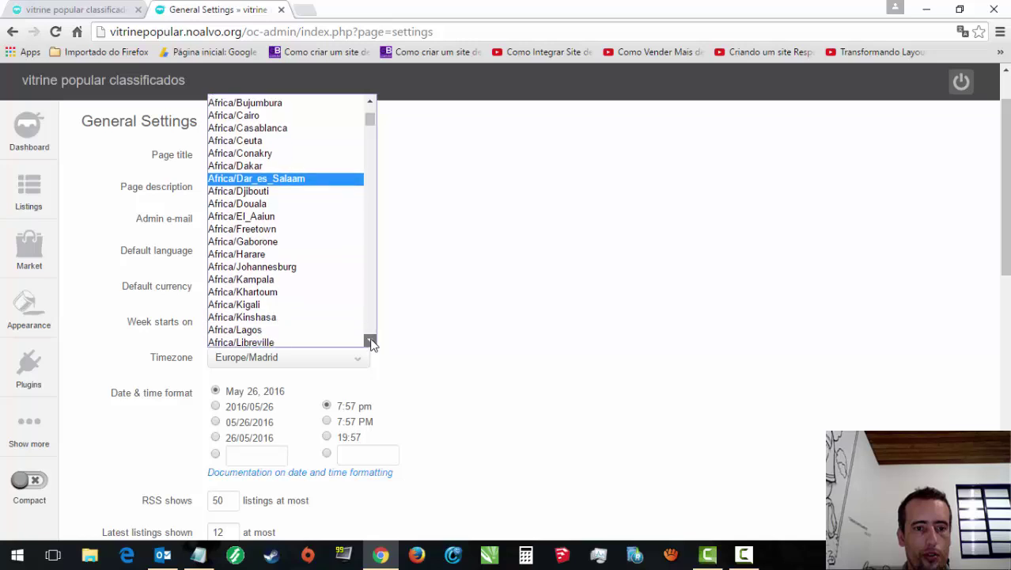
{"action": "left_click", "coordinate": [371, 342]}
{"action": "left_click", "coordinate": [371, 342]}
{"action": "left_click", "coordinate": [371, 341]}
{"action": "left_click", "coordinate": [371, 341]}
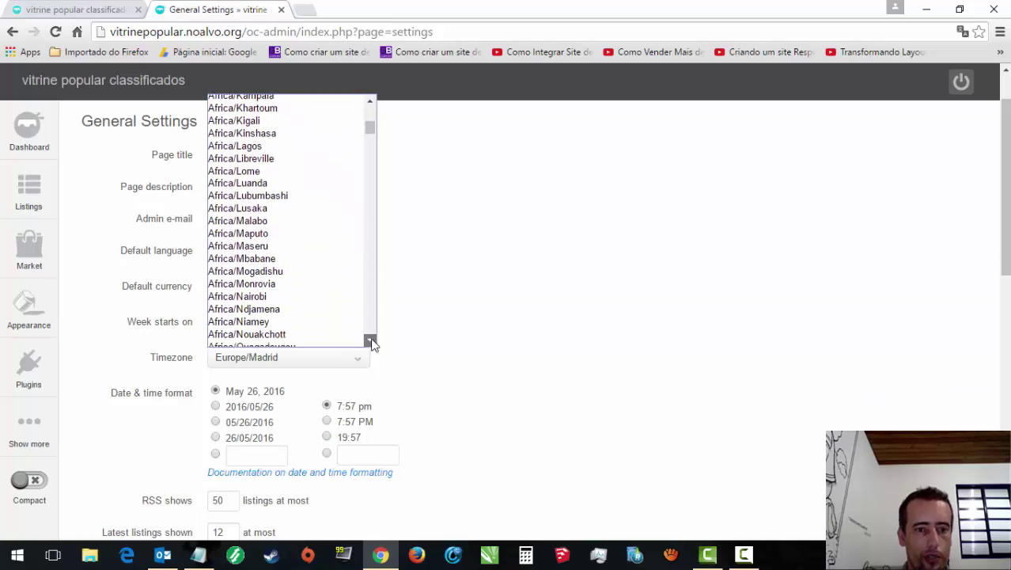
{"action": "left_click", "coordinate": [371, 342]}
{"action": "left_click", "coordinate": [371, 342]}
{"action": "left_click", "coordinate": [371, 341]}
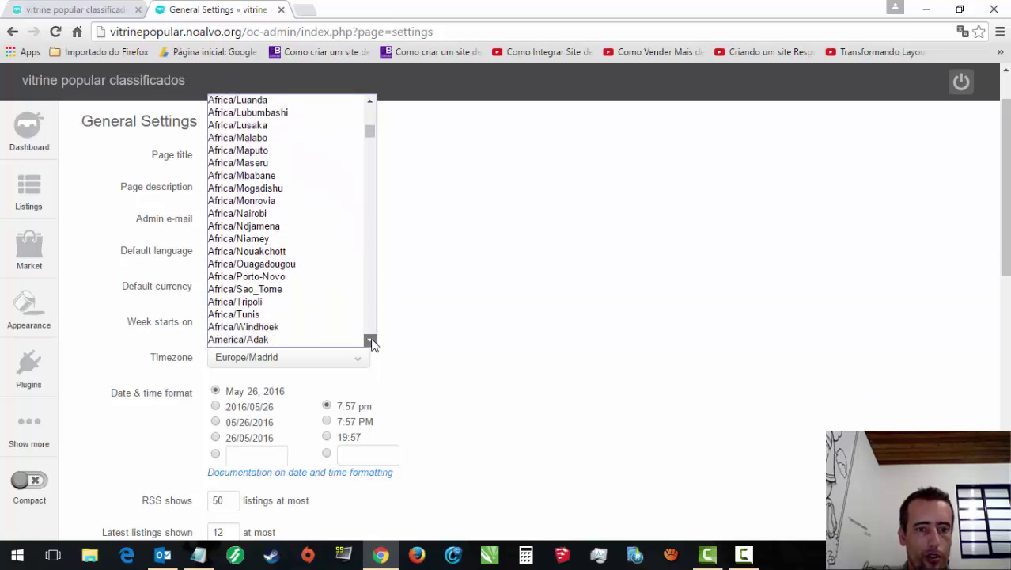
{"action": "left_click", "coordinate": [371, 342]}
{"action": "left_click", "coordinate": [371, 342]}
{"action": "left_click", "coordinate": [371, 342]}
{"action": "left_click", "coordinate": [371, 342]}
{"action": "left_click", "coordinate": [371, 342]}
{"action": "left_click", "coordinate": [371, 342]}
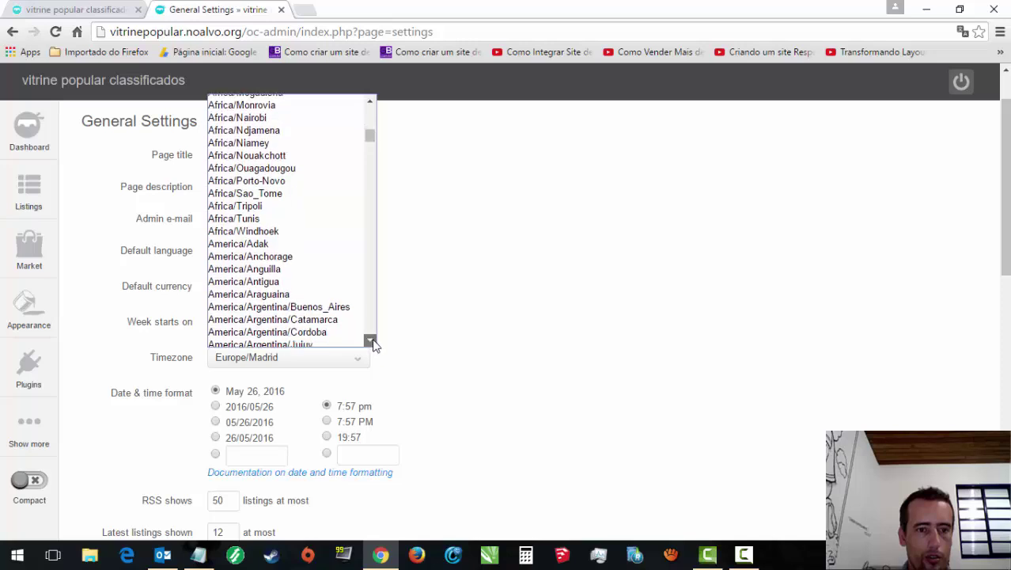
{"action": "left_click", "coordinate": [371, 341]}
{"action": "left_click", "coordinate": [371, 342]}
{"action": "left_click", "coordinate": [371, 341]}
{"action": "left_click", "coordinate": [371, 341]}
{"action": "left_click", "coordinate": [371, 342]}
{"action": "left_click", "coordinate": [371, 342]}
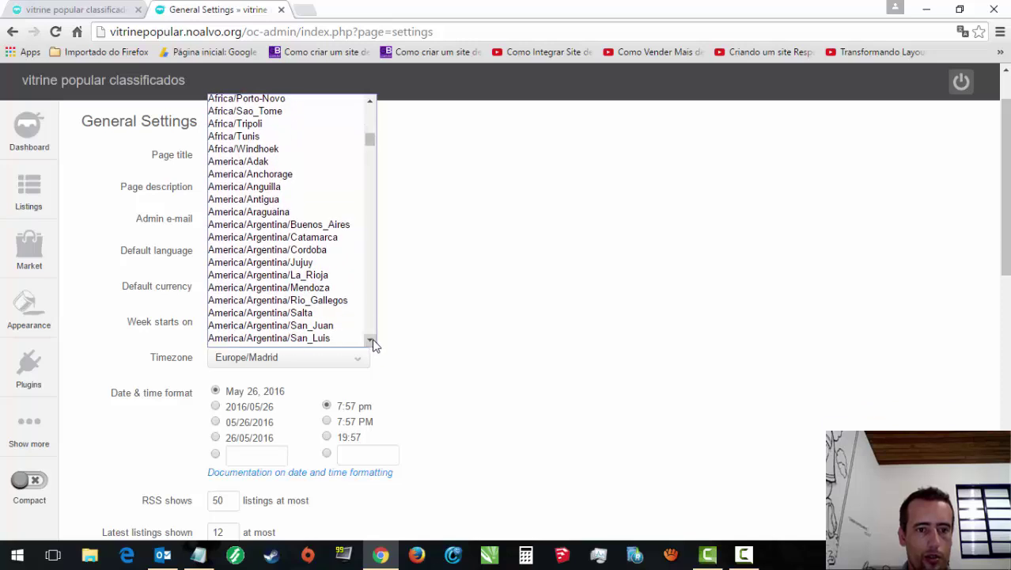
{"action": "left_click", "coordinate": [371, 342]}
{"action": "left_click", "coordinate": [371, 342]}
{"action": "left_click", "coordinate": [371, 342]}
{"action": "left_click", "coordinate": [371, 342]}
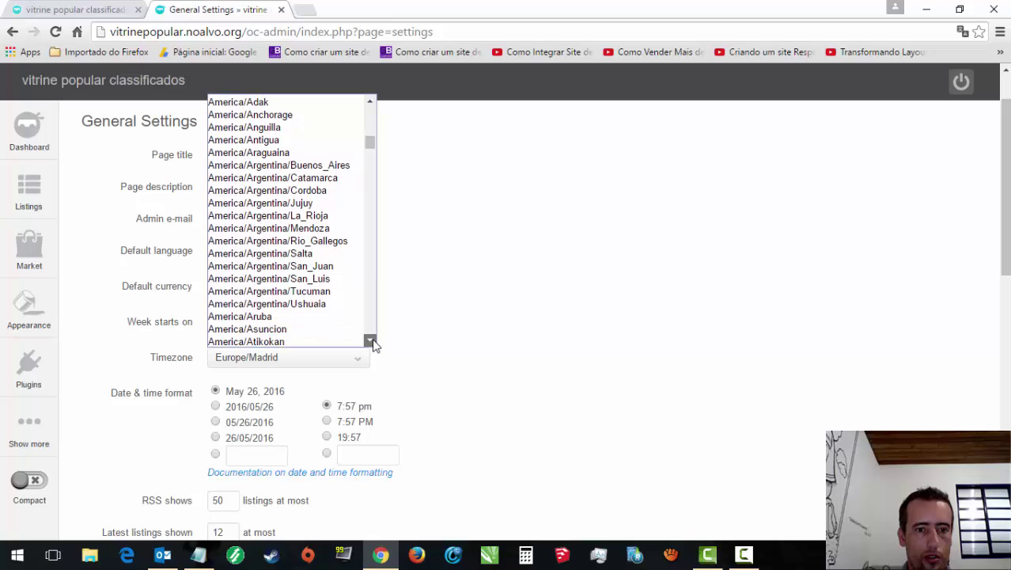
{"action": "left_click", "coordinate": [371, 342]}
{"action": "left_click", "coordinate": [371, 342]}
{"action": "left_click", "coordinate": [372, 342]}
{"action": "left_click", "coordinate": [371, 342]}
{"action": "left_click", "coordinate": [371, 342]}
{"action": "left_click", "coordinate": [371, 342]}
{"action": "left_click", "coordinate": [371, 342]}
{"action": "left_click", "coordinate": [371, 342]}
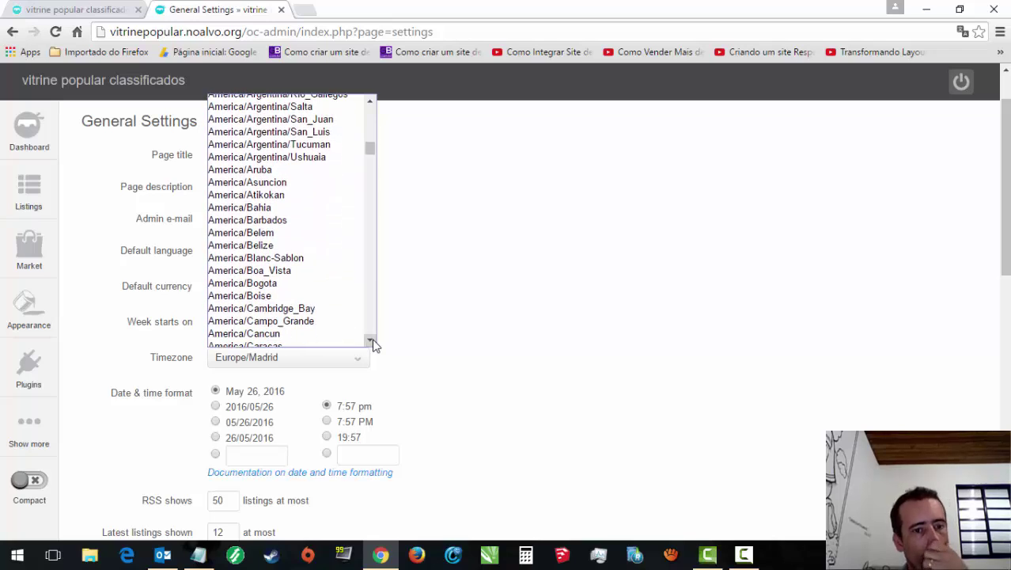
{"action": "left_click", "coordinate": [371, 342]}
{"action": "left_click", "coordinate": [371, 341]}
{"action": "left_click", "coordinate": [371, 342]}
{"action": "left_click", "coordinate": [371, 341]}
{"action": "left_click", "coordinate": [371, 342]}
{"action": "left_click", "coordinate": [372, 341]}
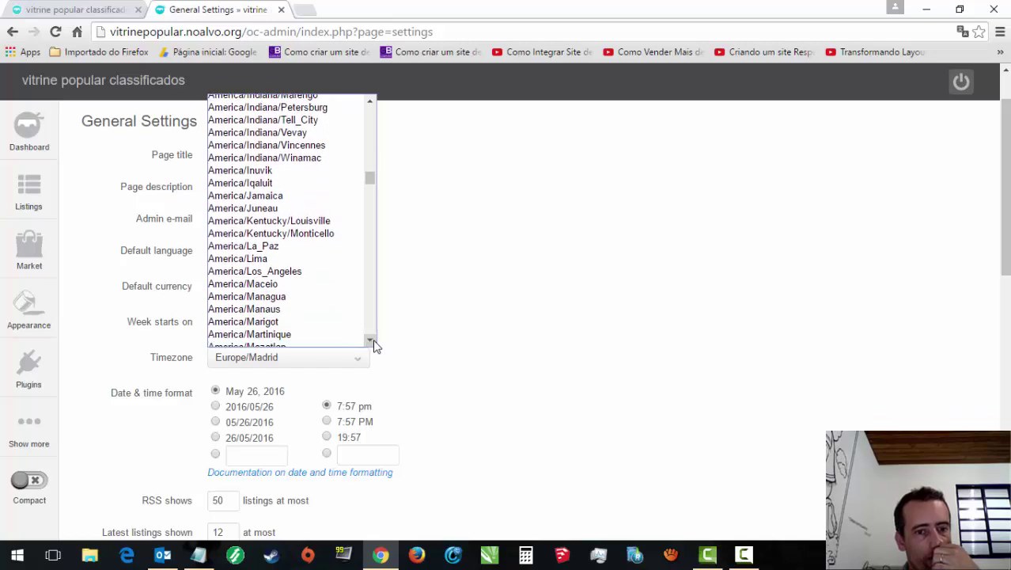
{"action": "scroll", "coordinate": [375, 345], "scroll_direction": "down", "scroll_amount": 3}
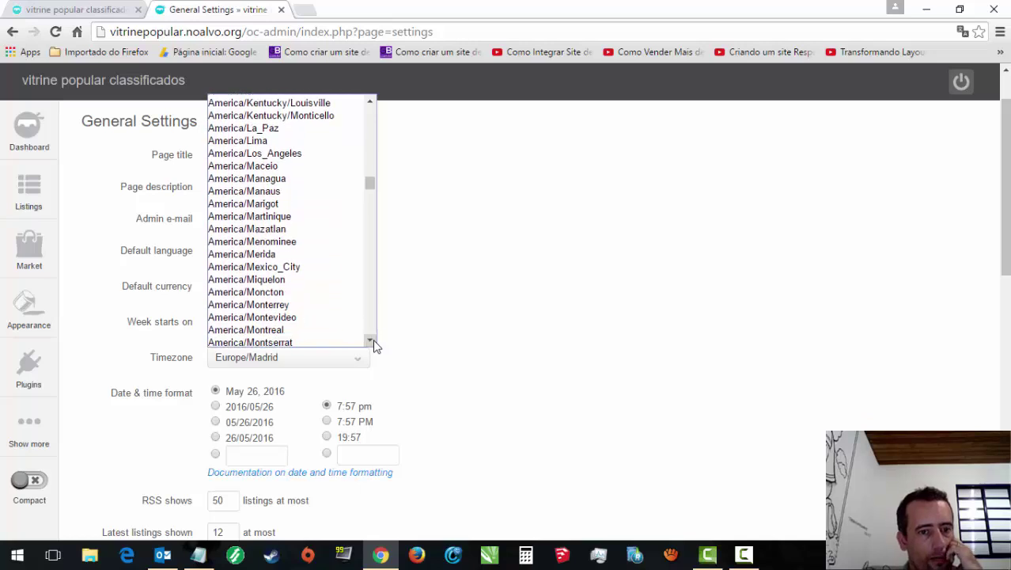
{"action": "scroll", "coordinate": [375, 346], "scroll_direction": "down", "scroll_amount": 4}
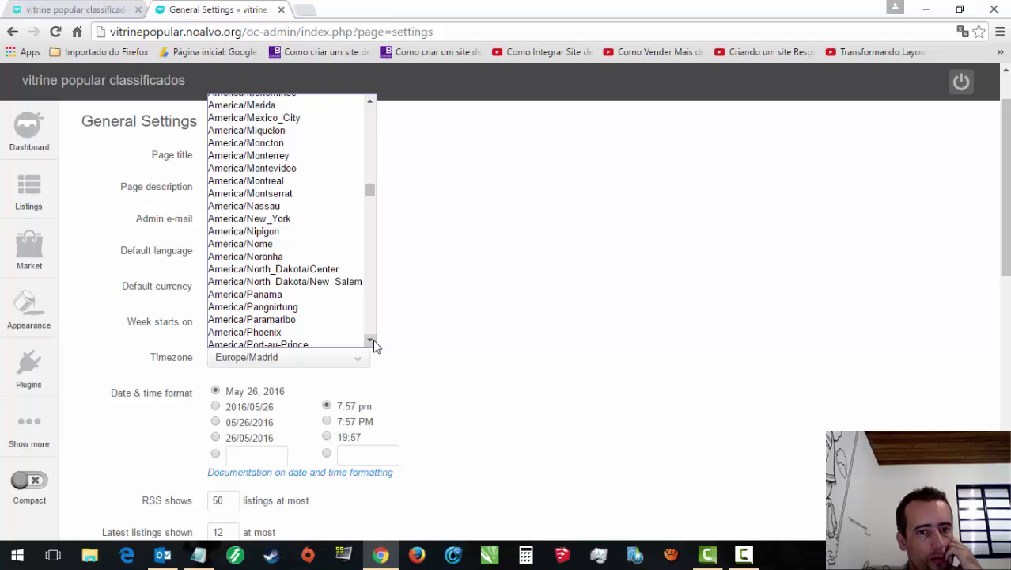
{"action": "left_click", "coordinate": [374, 341]}
{"action": "left_click", "coordinate": [373, 341]}
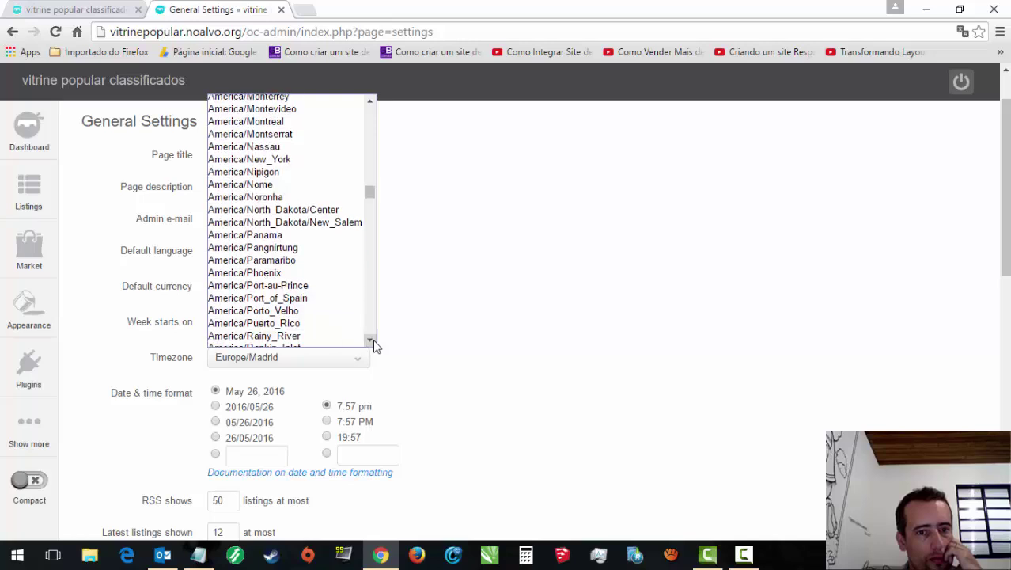
{"action": "left_click", "coordinate": [369, 340]}
{"action": "left_click", "coordinate": [369, 340]}
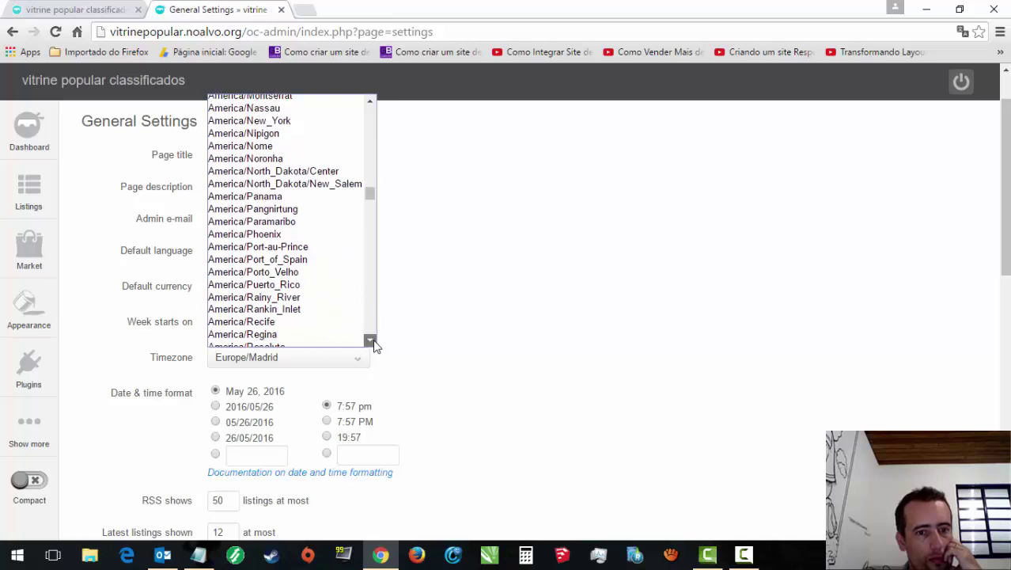
{"action": "left_click", "coordinate": [370, 341]}
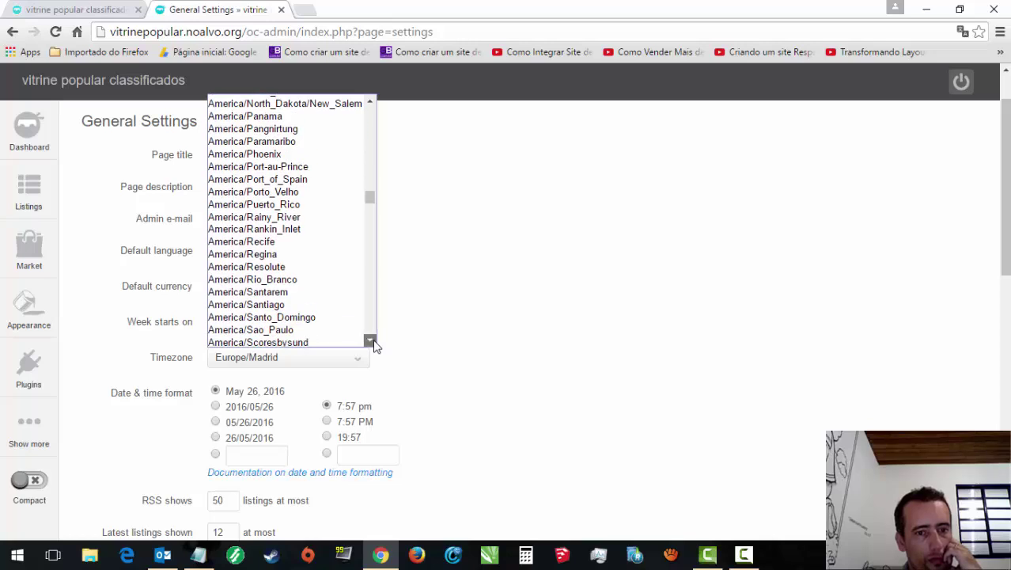
{"action": "left_click", "coordinate": [371, 341]}
{"action": "left_click", "coordinate": [293, 300]}
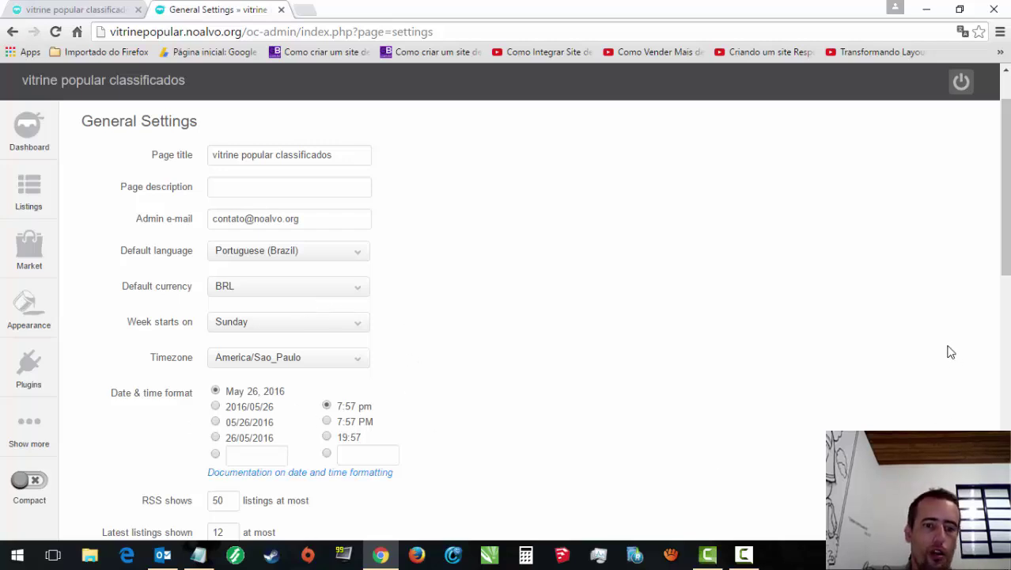
Step: Save the General Settings with BRL currency and the America/Sao_Paulo timezone
{"action": "left_click_drag", "start_coordinate": [1006, 256], "coordinate": [1005, 449]}
{"action": "left_click", "coordinate": [351, 139]}
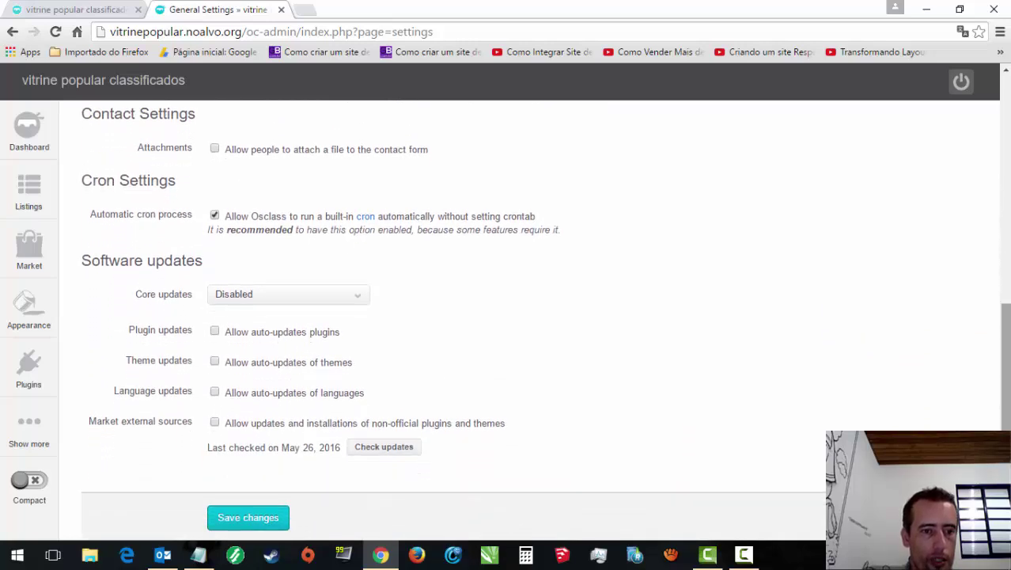
{"action": "left_click", "coordinate": [236, 524]}
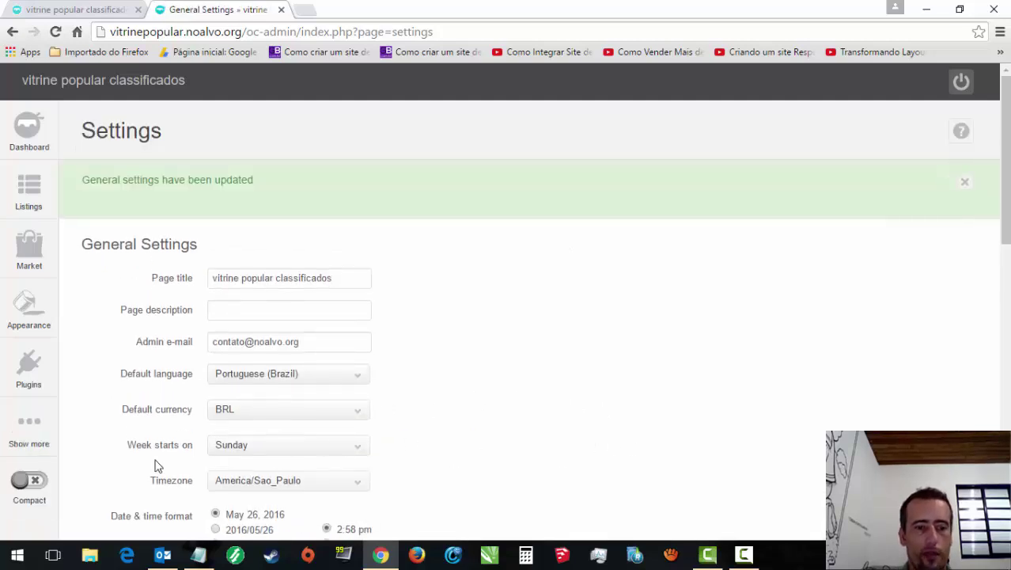
Step: Bulk-delete the GBP and USD currencies, leaving only BRL Real brasileiro
{"action": "mouse_move", "coordinate": [36, 444]}
{"action": "mouse_move", "coordinate": [147, 427]}
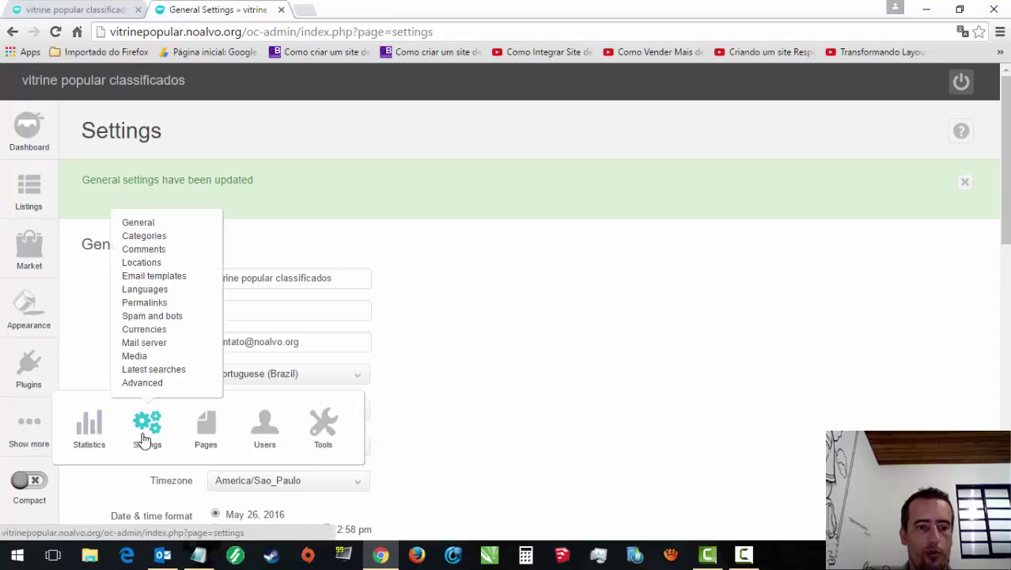
{"action": "left_click", "coordinate": [145, 332]}
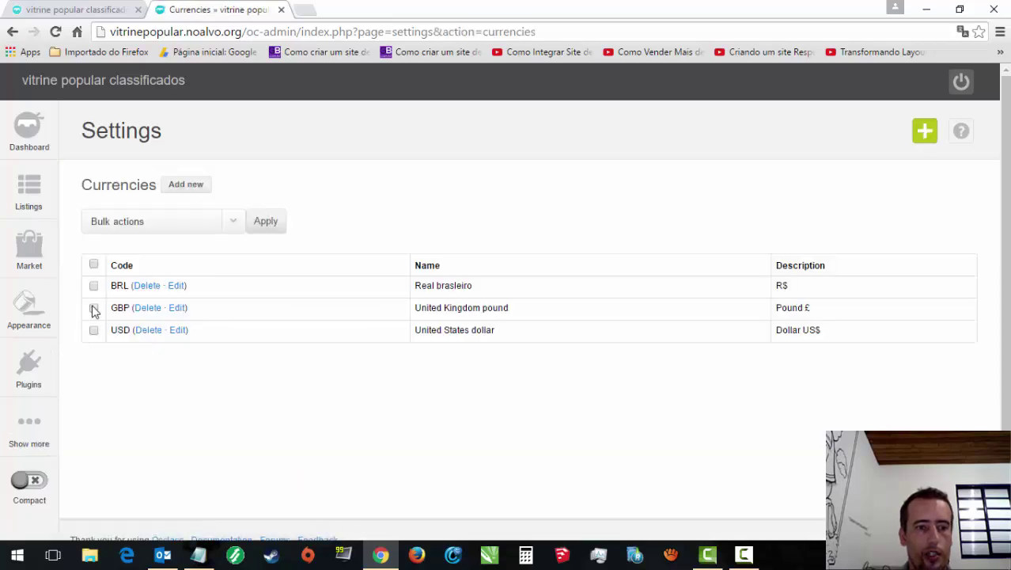
{"action": "left_click", "coordinate": [237, 221]}
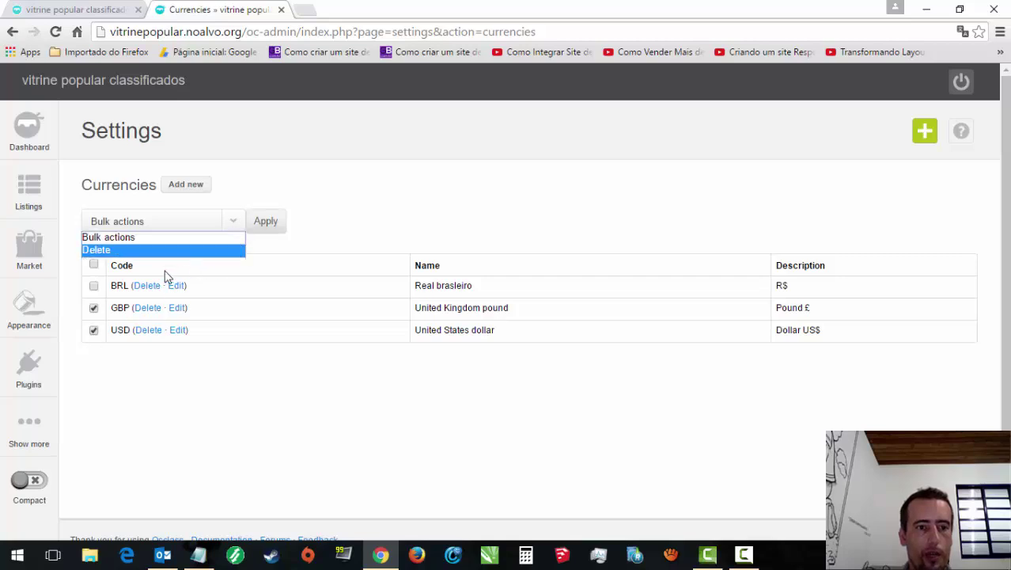
{"action": "left_click", "coordinate": [142, 250]}
{"action": "left_click", "coordinate": [266, 222]}
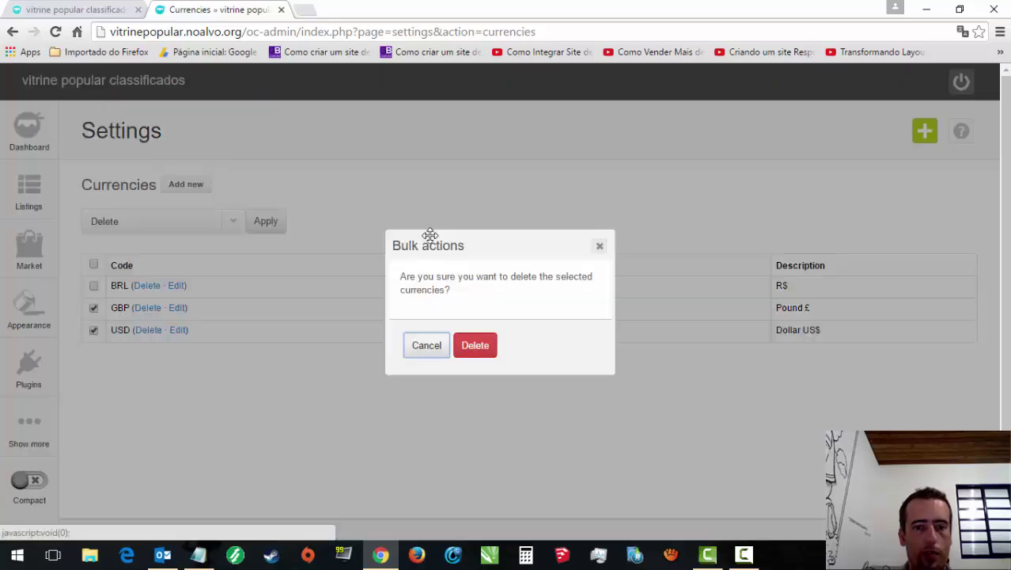
{"action": "left_click", "coordinate": [467, 348]}
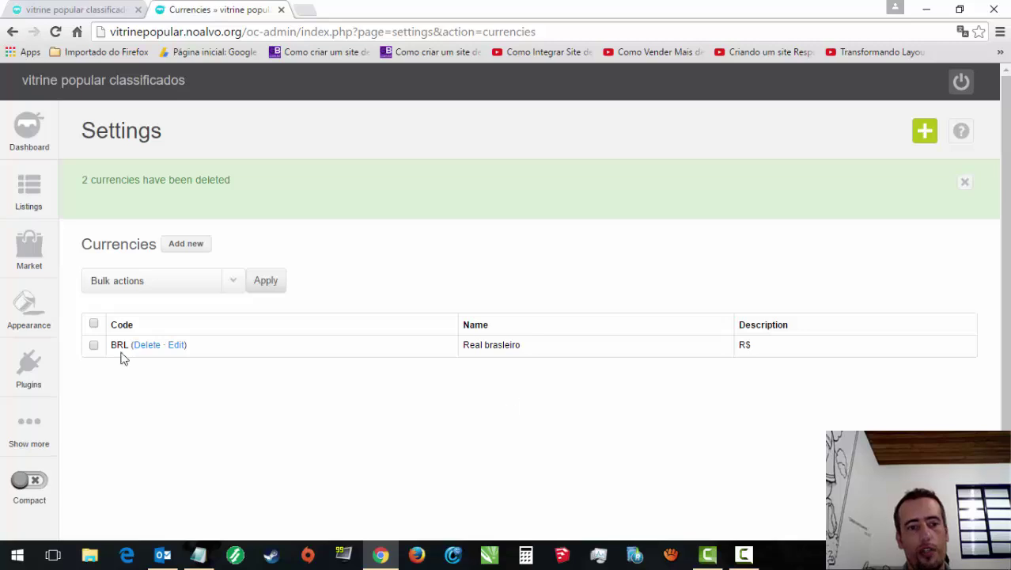
{"action": "mouse_move", "coordinate": [29, 383]}
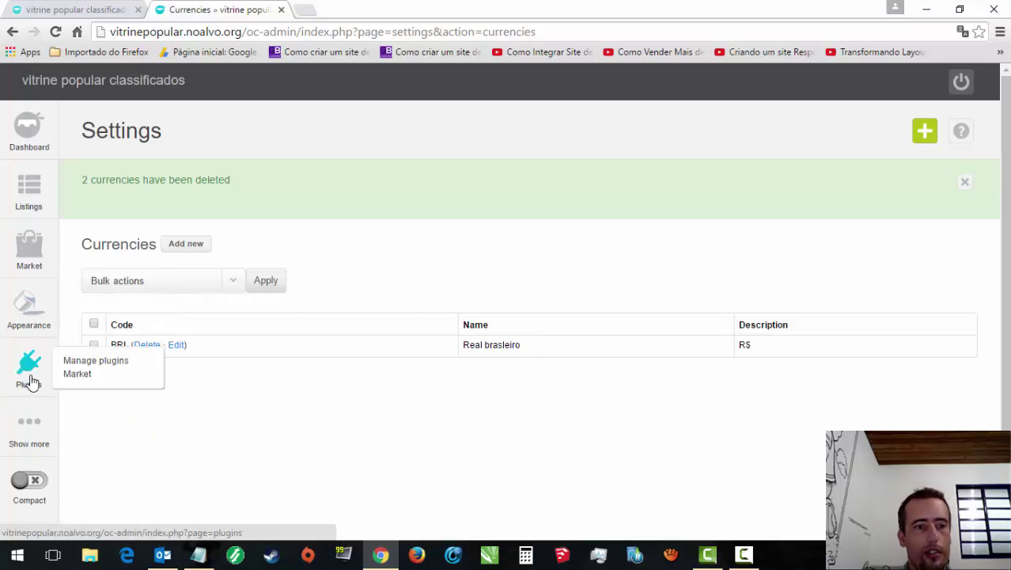
{"action": "mouse_move", "coordinate": [24, 190]}
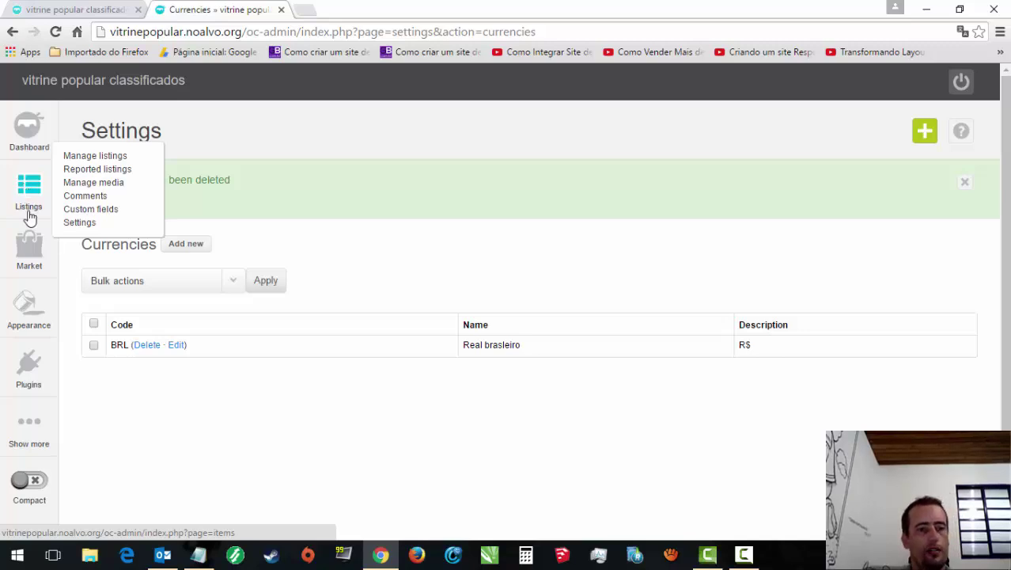
{"action": "mouse_move", "coordinate": [32, 303]}
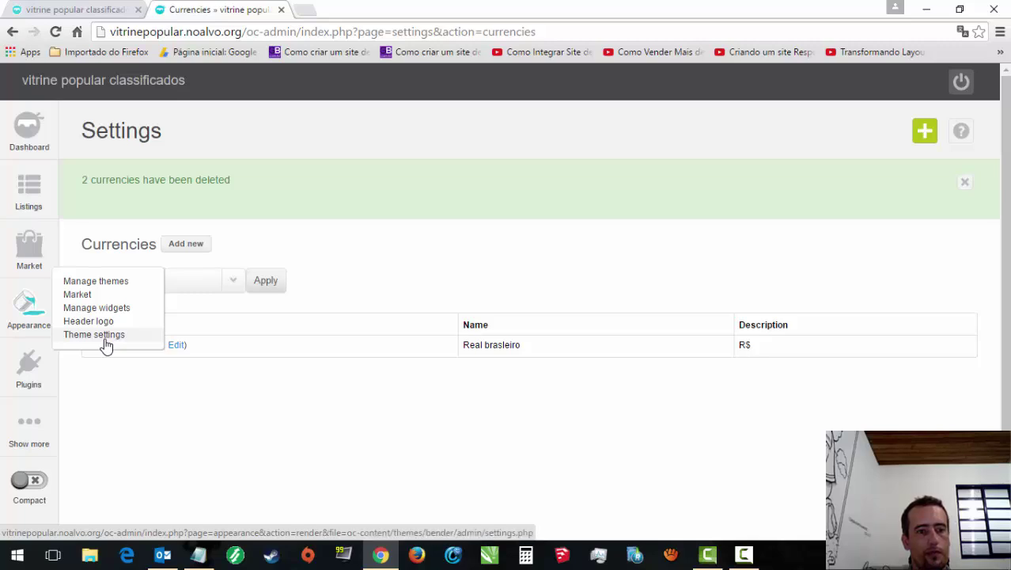
Step: In theme settings, keep listings shown as List and select the 'ie. PHP Programmer' placeholder
{"action": "left_click", "coordinate": [106, 346]}
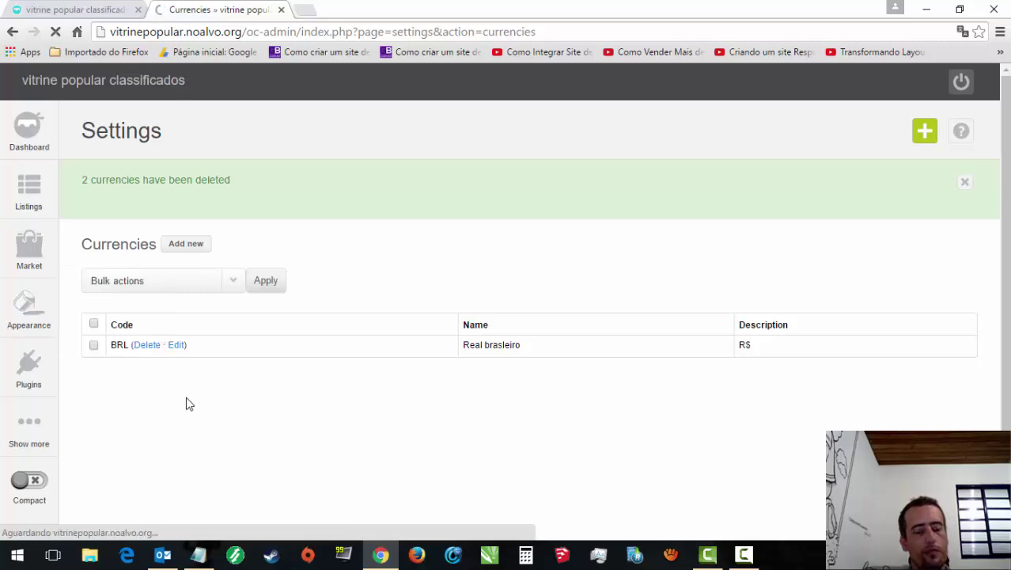
{"action": "left_click", "coordinate": [264, 257]}
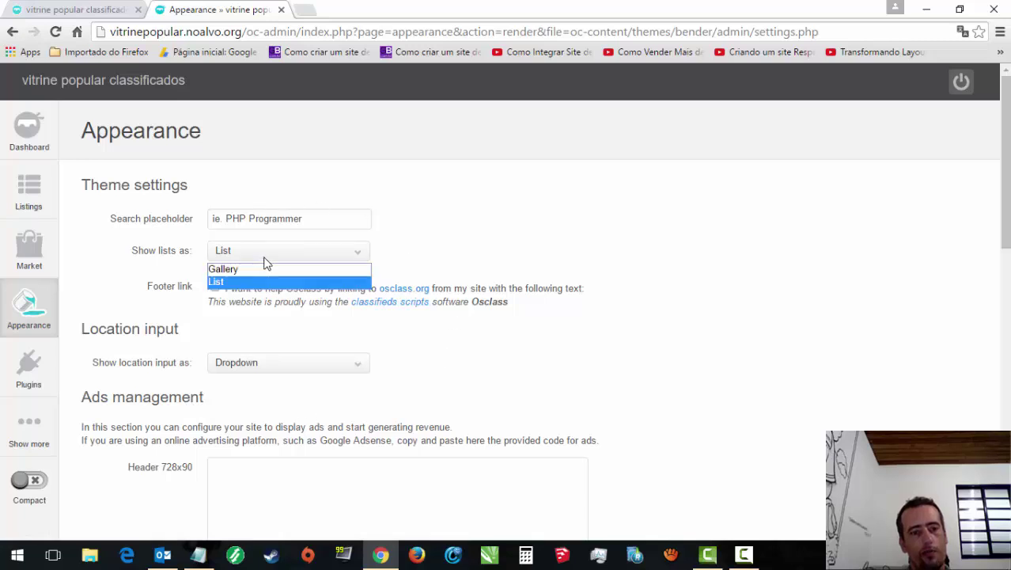
{"action": "left_click", "coordinate": [266, 258]}
{"action": "left_click", "coordinate": [299, 221]}
{"action": "key", "text": "ctrl+a"}
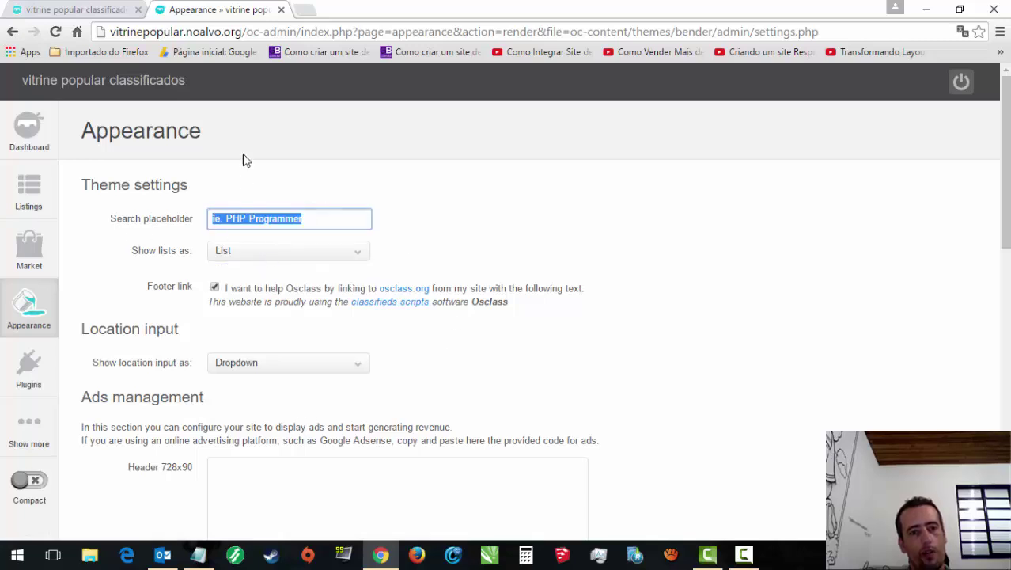
Step: Compare with the public homepage, then return to the admin theme settings
{"action": "left_click", "coordinate": [111, 8]}
{"action": "left_click", "coordinate": [212, 9]}
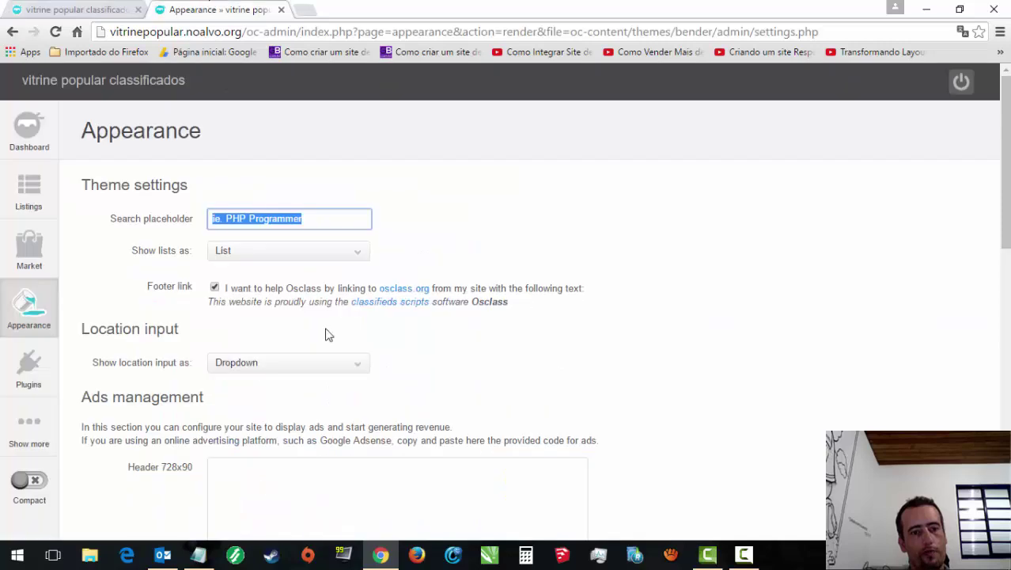
{"action": "left_click_drag", "start_coordinate": [1004, 158], "coordinate": [1005, 445]}
{"action": "scroll", "coordinate": [804, 304], "scroll_direction": "up", "scroll_amount": 10}
{"action": "scroll", "coordinate": [804, 303], "scroll_direction": "down", "scroll_amount": 2}
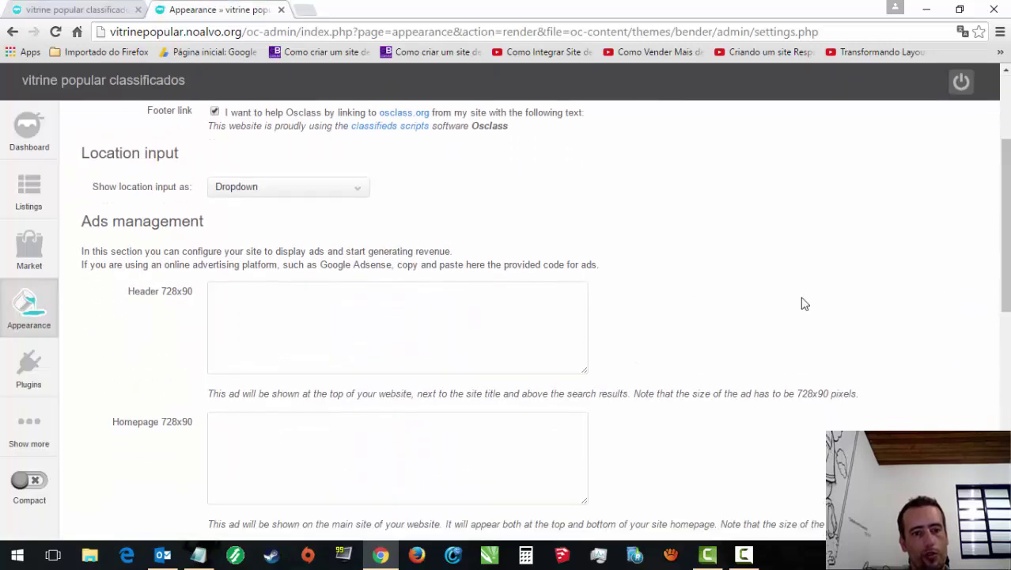
{"action": "left_click_drag", "start_coordinate": [1005, 229], "coordinate": [981, 129]}
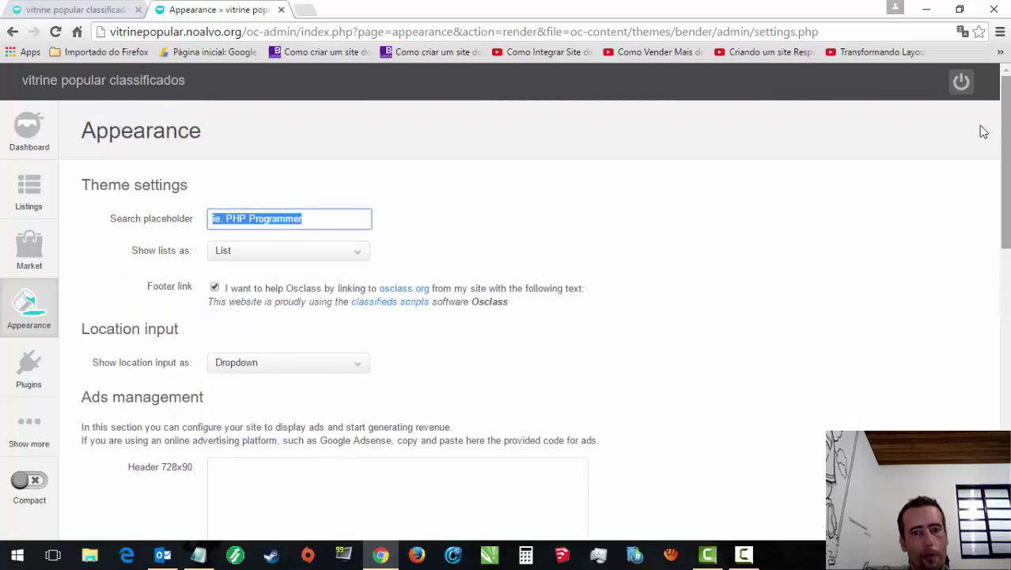
Step: Browse the market themes filtered to the Real estate category
{"action": "mouse_move", "coordinate": [27, 323]}
{"action": "left_click", "coordinate": [107, 281]}
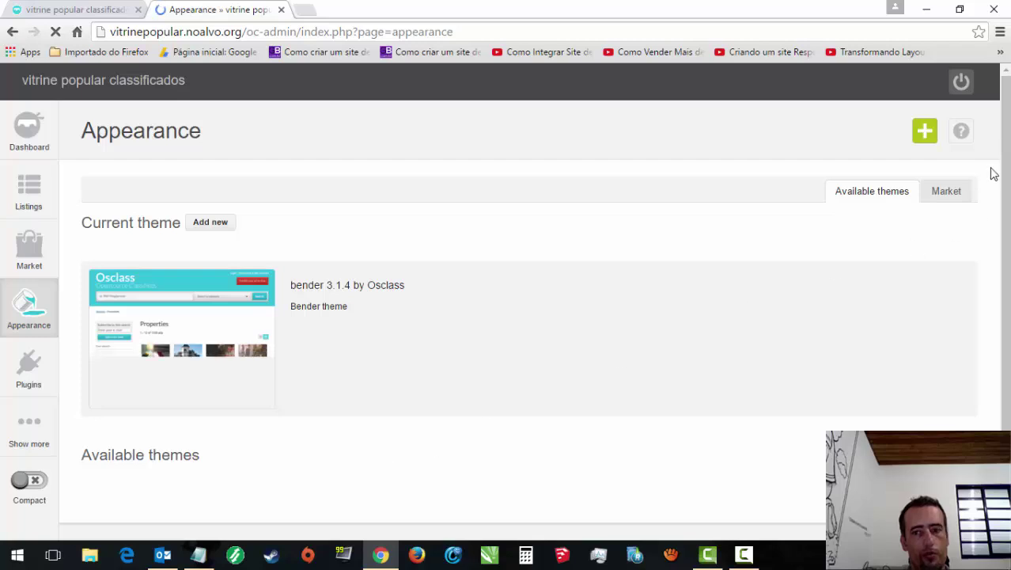
{"action": "left_click", "coordinate": [953, 192]}
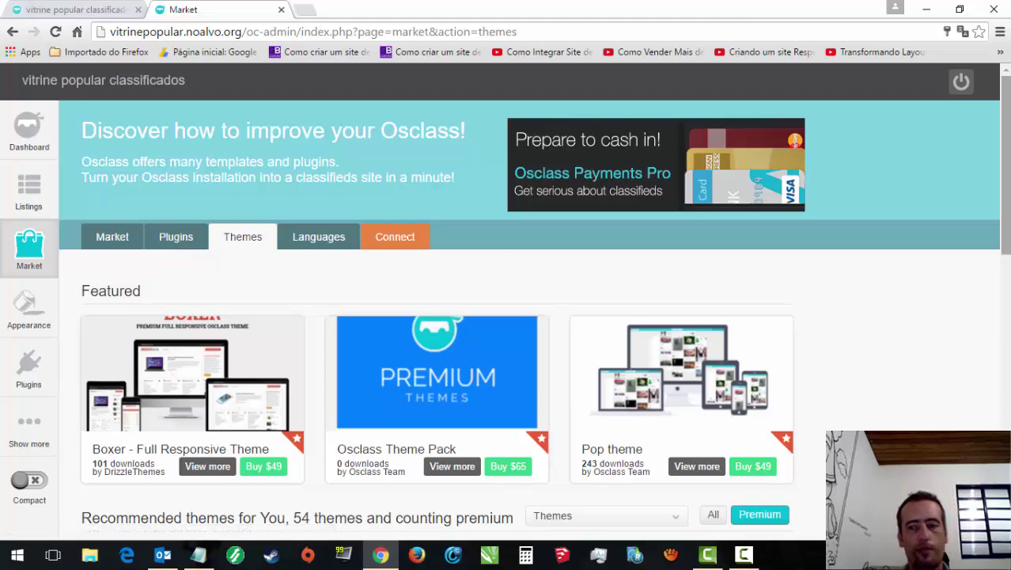
{"action": "left_click_drag", "start_coordinate": [1006, 206], "coordinate": [979, 274]}
{"action": "left_click", "coordinate": [682, 396]}
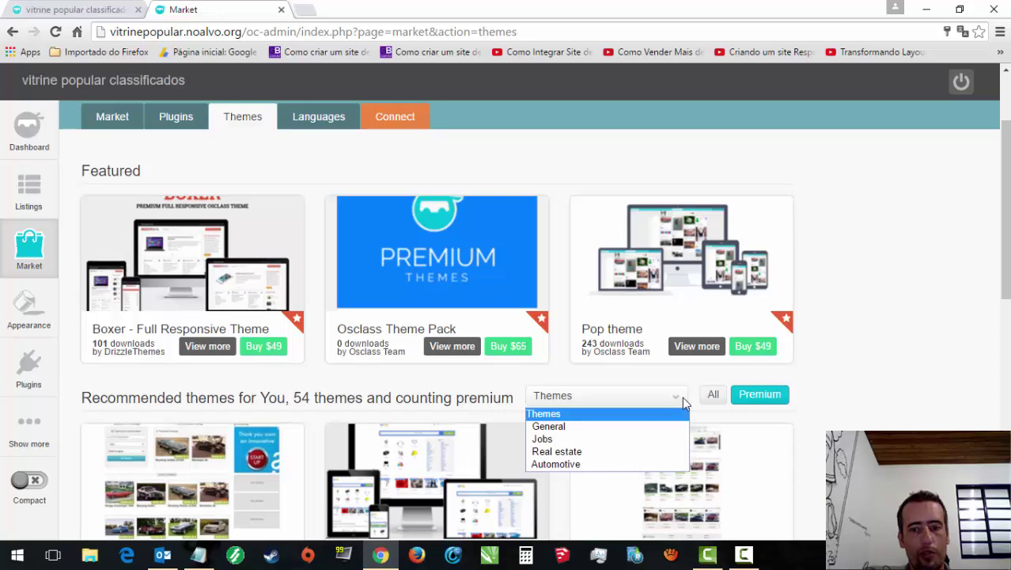
{"action": "left_click", "coordinate": [558, 455]}
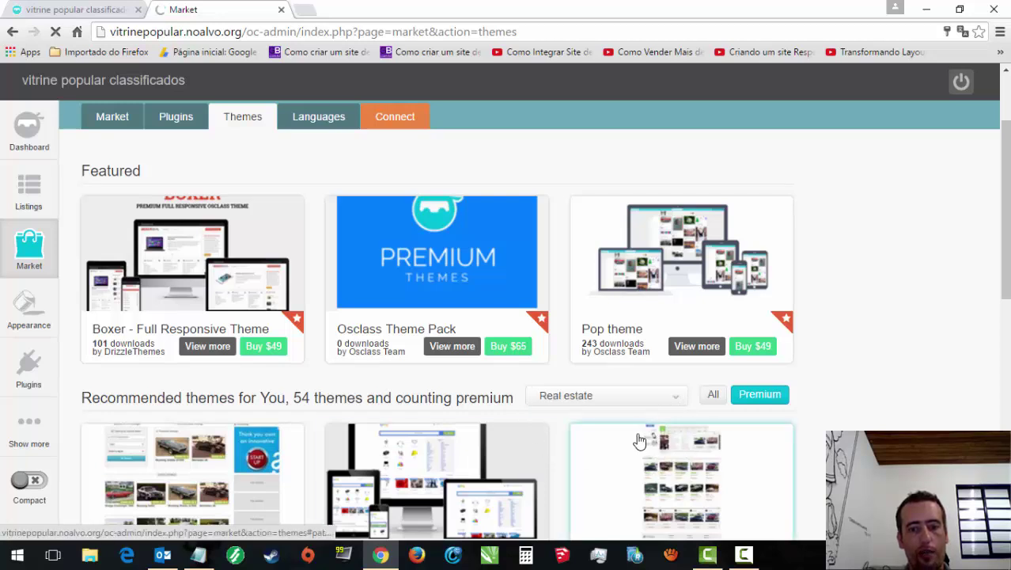
Step: Switch the market theme category to General
{"action": "scroll", "coordinate": [778, 408], "scroll_direction": "down", "scroll_amount": 4}
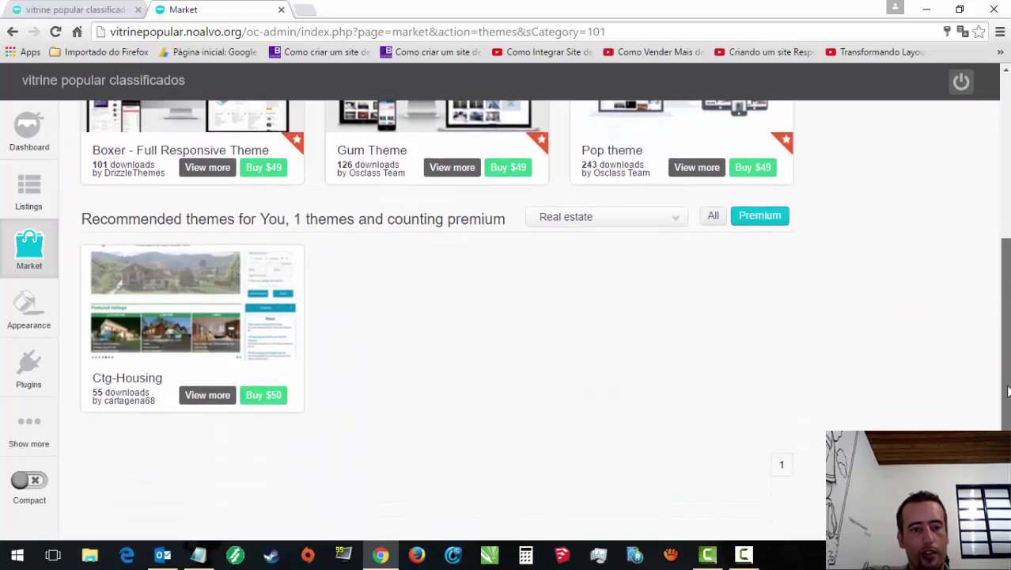
{"action": "scroll", "coordinate": [778, 408], "scroll_direction": "up", "scroll_amount": 3}
{"action": "scroll", "coordinate": [723, 275], "scroll_direction": "up", "scroll_amount": 1}
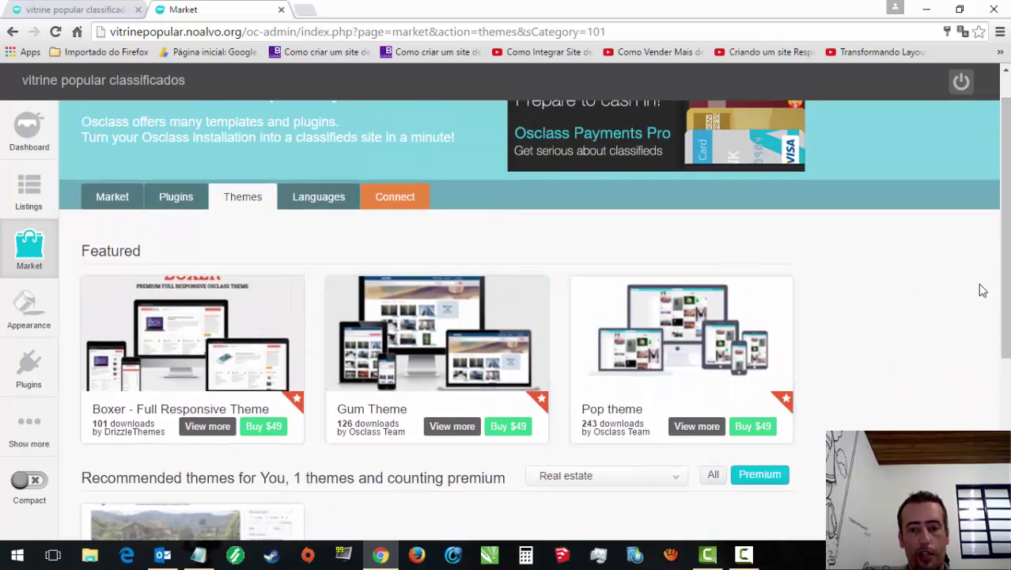
{"action": "scroll", "coordinate": [981, 290], "scroll_direction": "up", "scroll_amount": 1}
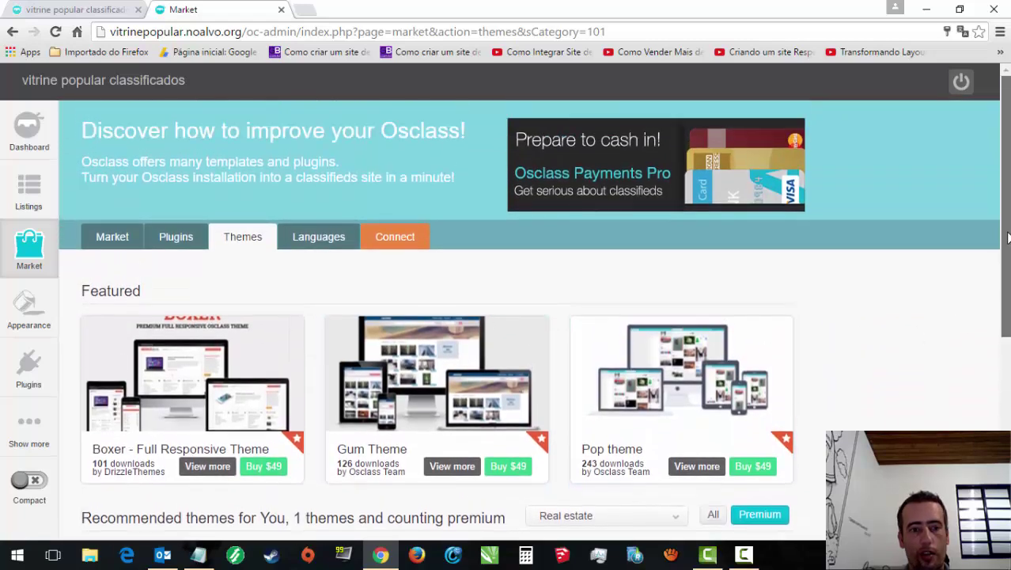
{"action": "left_click", "coordinate": [672, 513]}
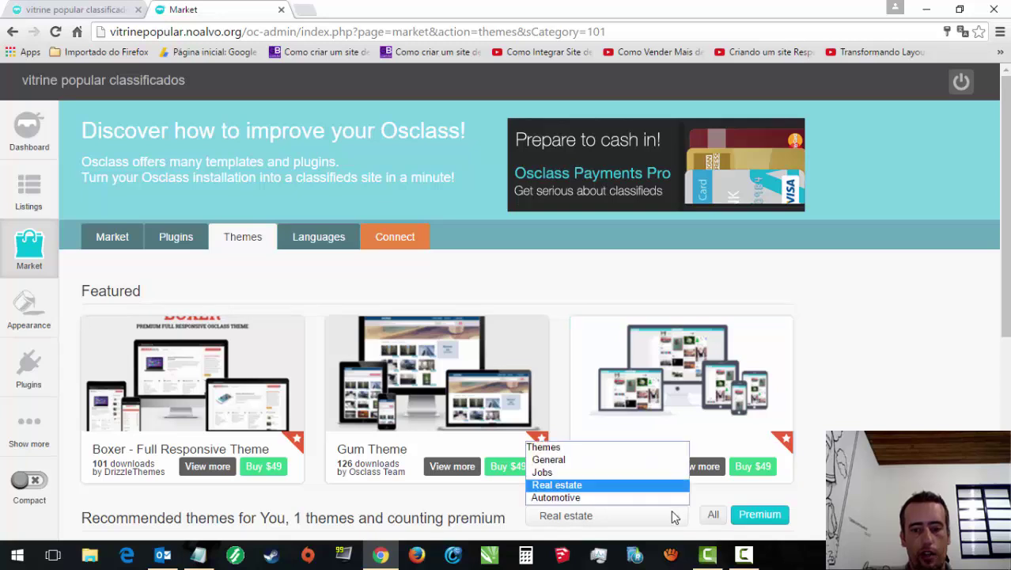
{"action": "left_click", "coordinate": [557, 463]}
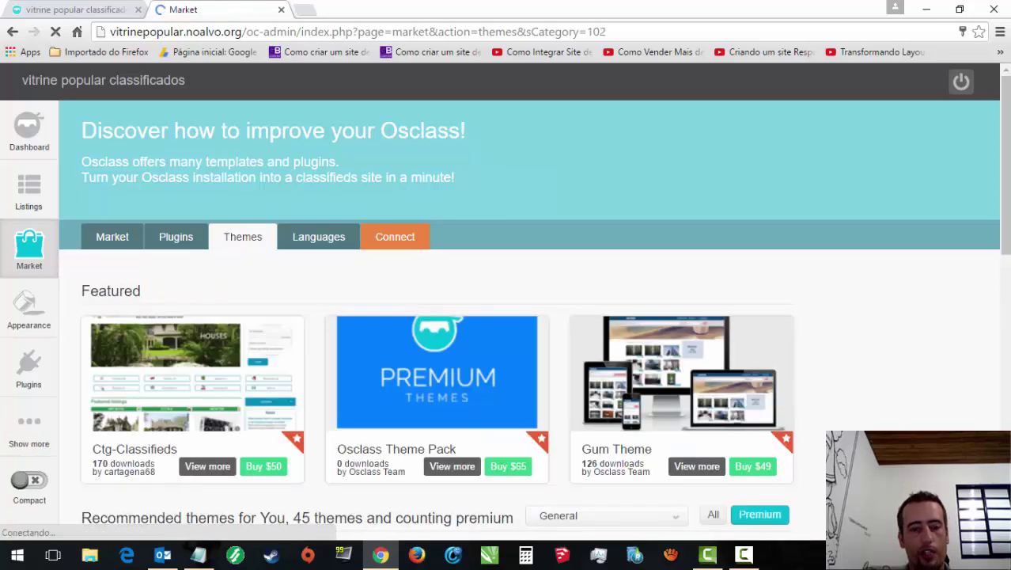
Step: Go to page 2 of the market themes listing
{"action": "scroll", "coordinate": [997, 340], "scroll_direction": "down", "scroll_amount": 4}
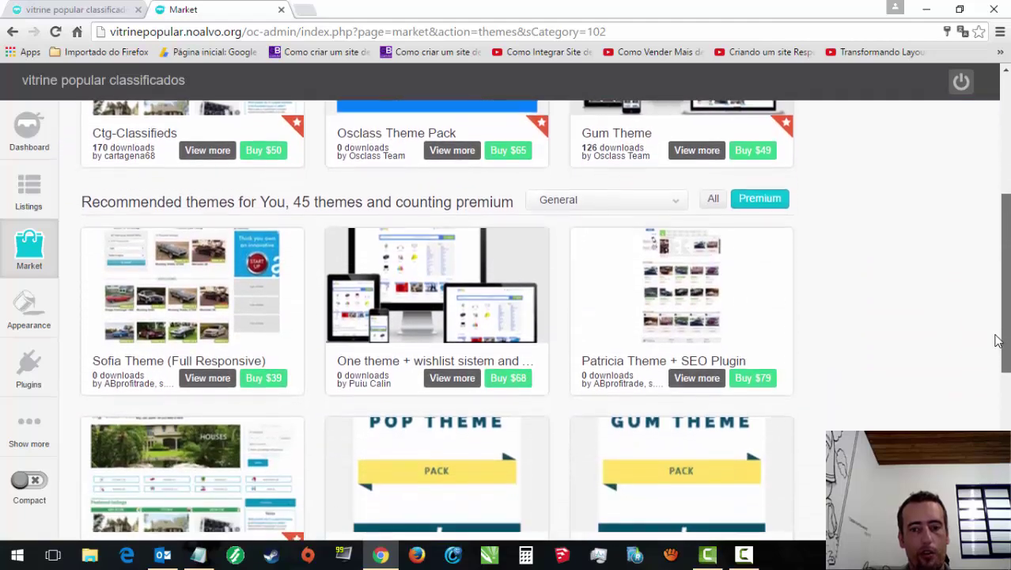
{"action": "scroll", "coordinate": [997, 341], "scroll_direction": "down", "scroll_amount": 2}
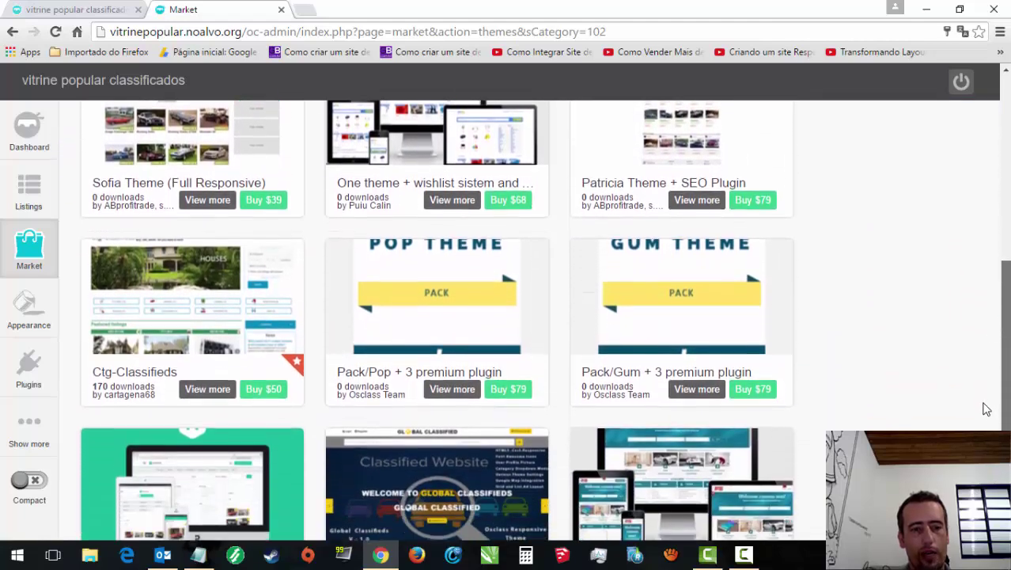
{"action": "scroll", "coordinate": [987, 409], "scroll_direction": "down", "scroll_amount": 1}
{"action": "scroll", "coordinate": [772, 485], "scroll_direction": "down", "scroll_amount": 1}
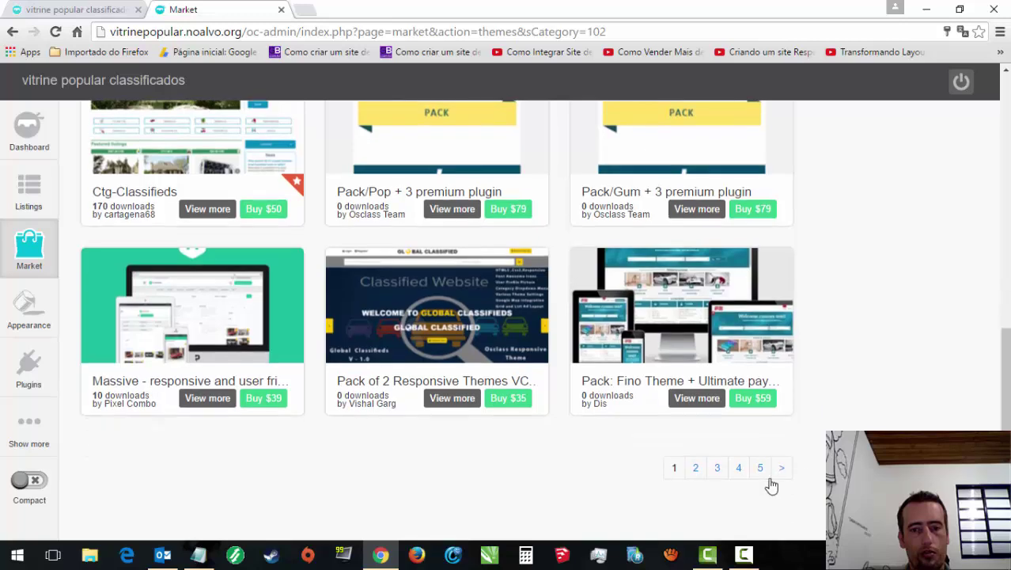
{"action": "left_click", "coordinate": [695, 472]}
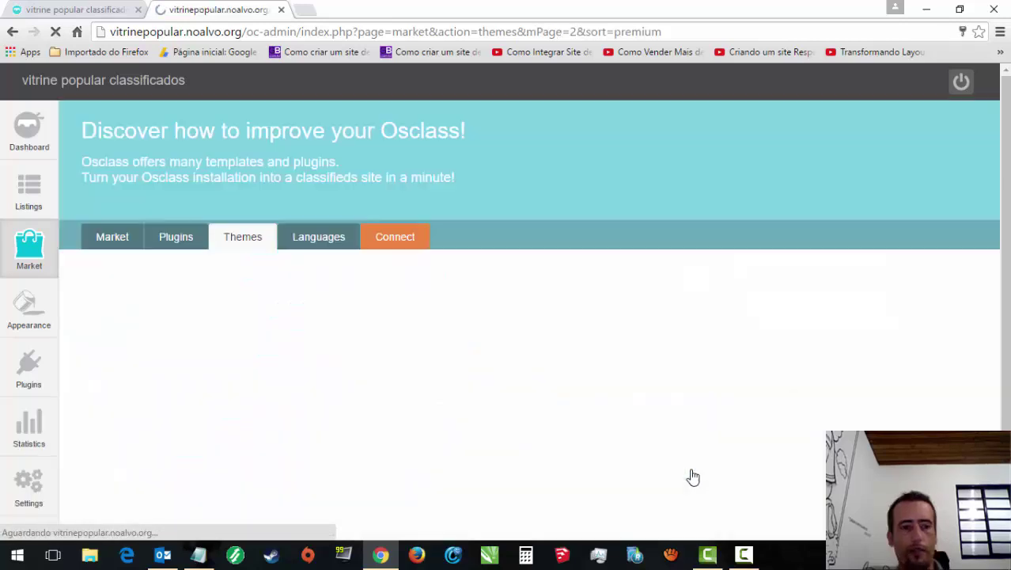
{"action": "left_click_drag", "start_coordinate": [1005, 222], "coordinate": [1006, 410]}
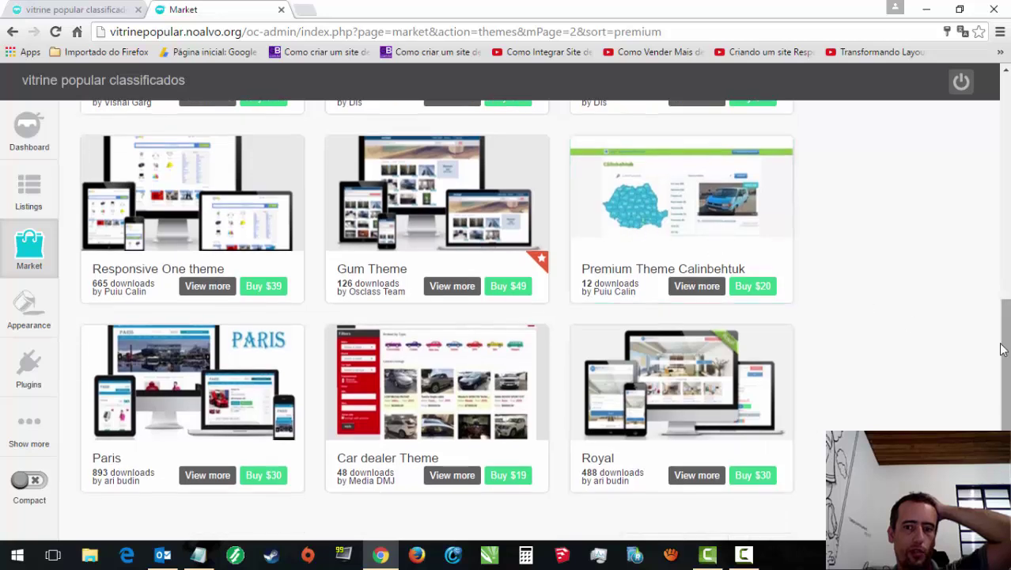
{"action": "mouse_move", "coordinate": [29, 249]}
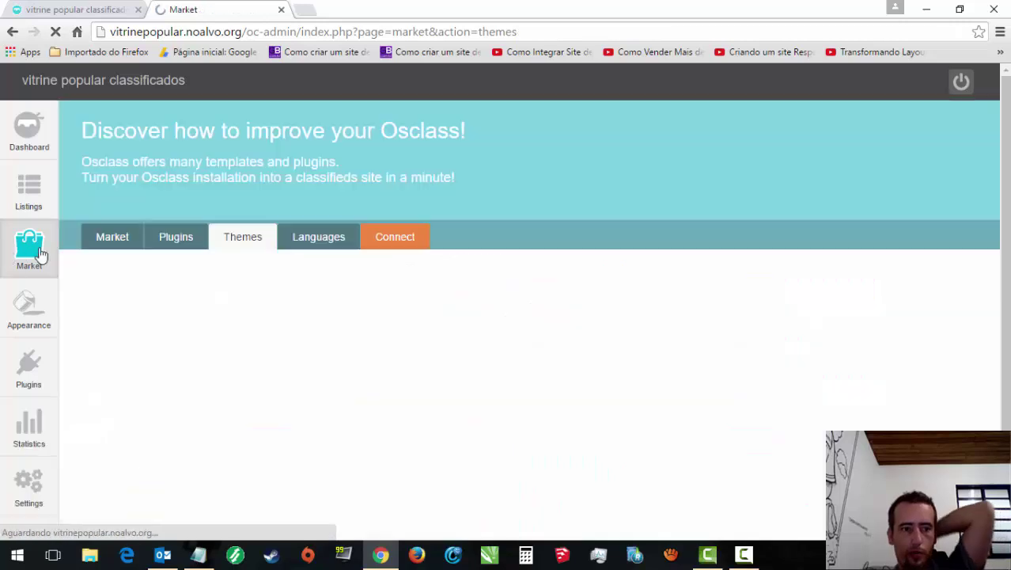
{"action": "scroll", "coordinate": [853, 427], "scroll_direction": "down", "scroll_amount": 10}
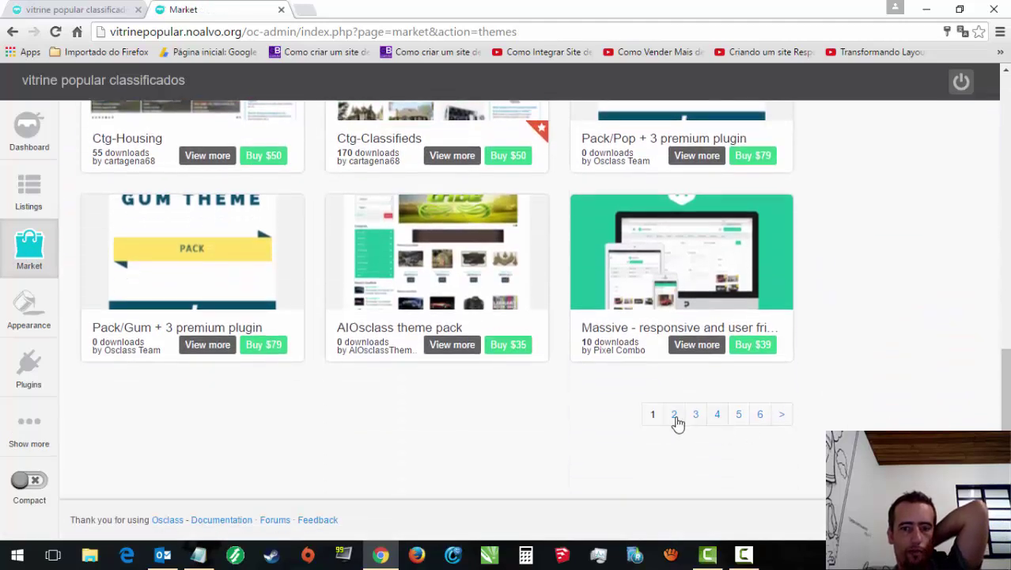
Step: Page through the premium themes to pages 2, 3 and 4
{"action": "left_click", "coordinate": [675, 416]}
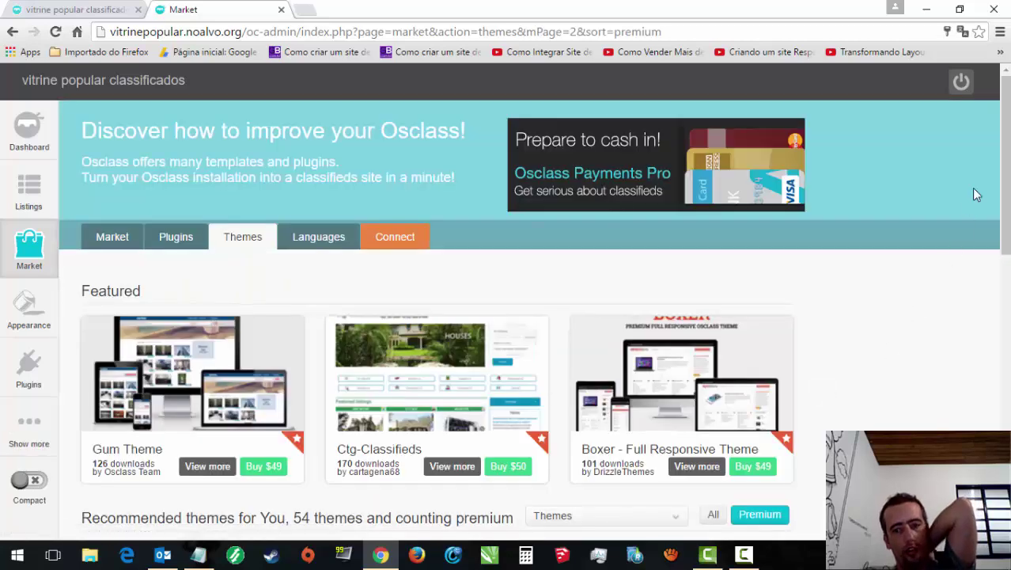
{"action": "scroll", "coordinate": [975, 192], "scroll_direction": "down", "scroll_amount": 10}
{"action": "scroll", "coordinate": [736, 472], "scroll_direction": "down", "scroll_amount": 4}
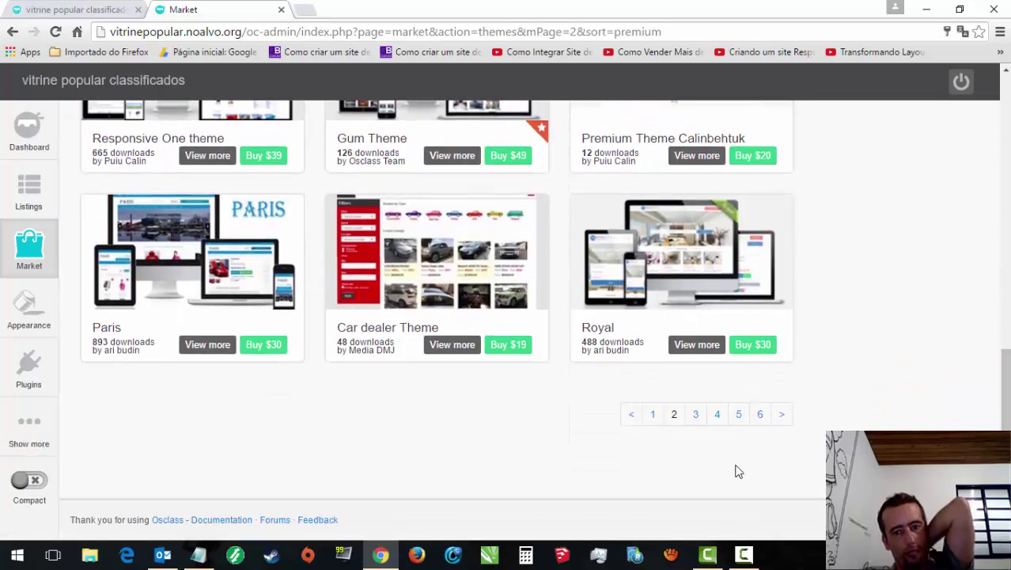
{"action": "left_click", "coordinate": [696, 416]}
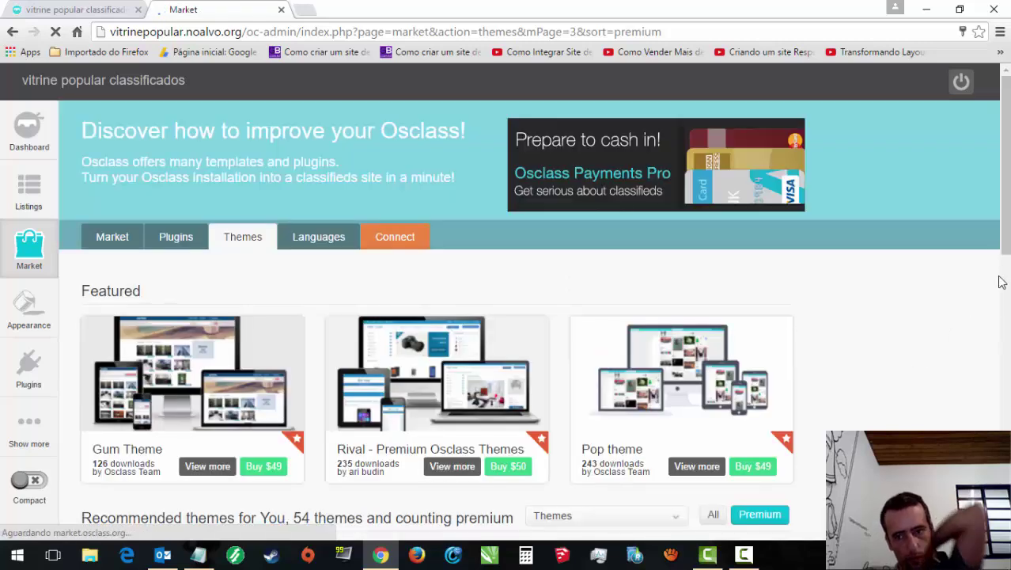
{"action": "left_click_drag", "start_coordinate": [1003, 237], "coordinate": [1004, 364]}
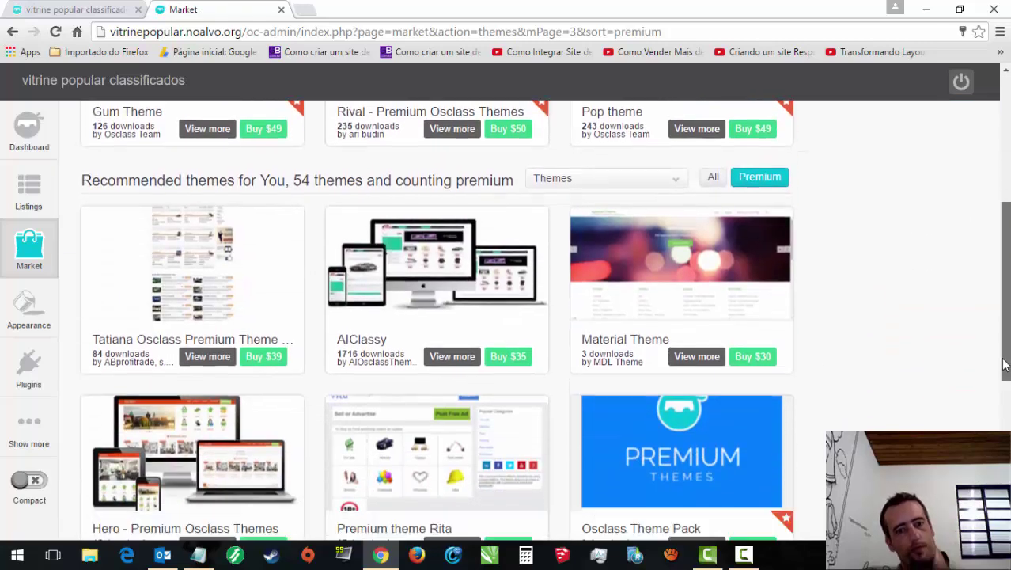
{"action": "scroll", "coordinate": [753, 497], "scroll_direction": "down", "scroll_amount": 5}
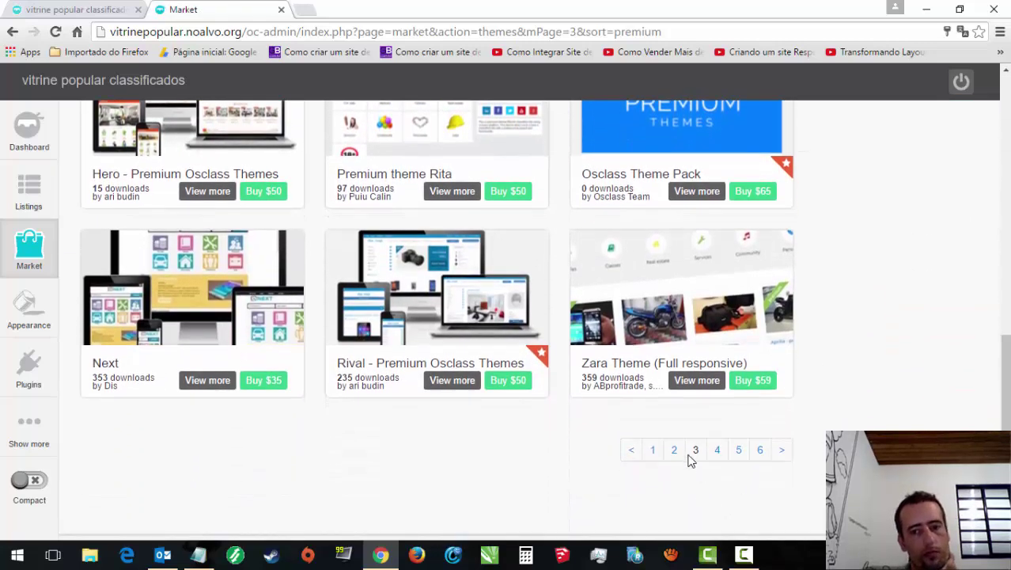
{"action": "left_click", "coordinate": [717, 453]}
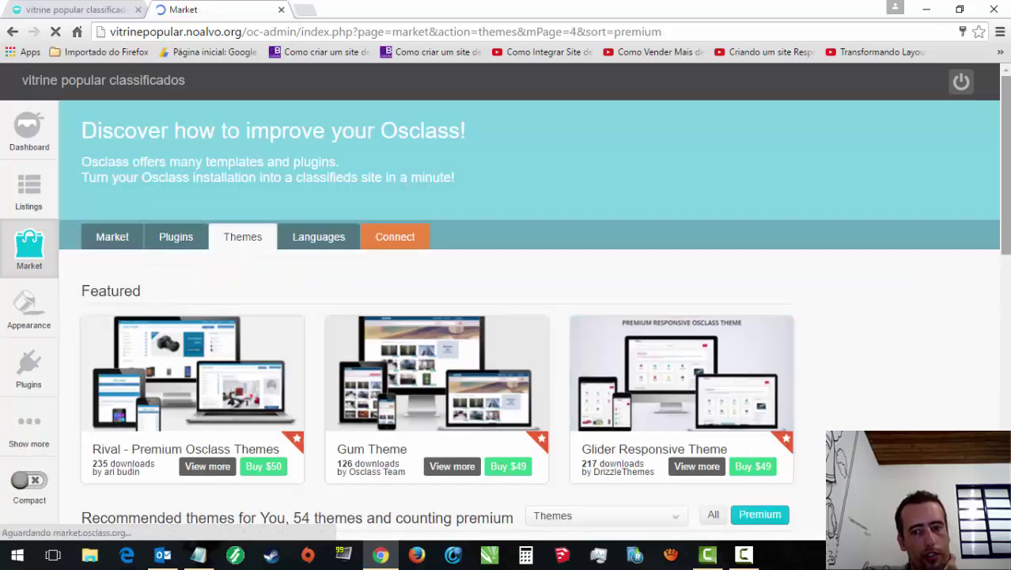
{"action": "left_click", "coordinate": [679, 518]}
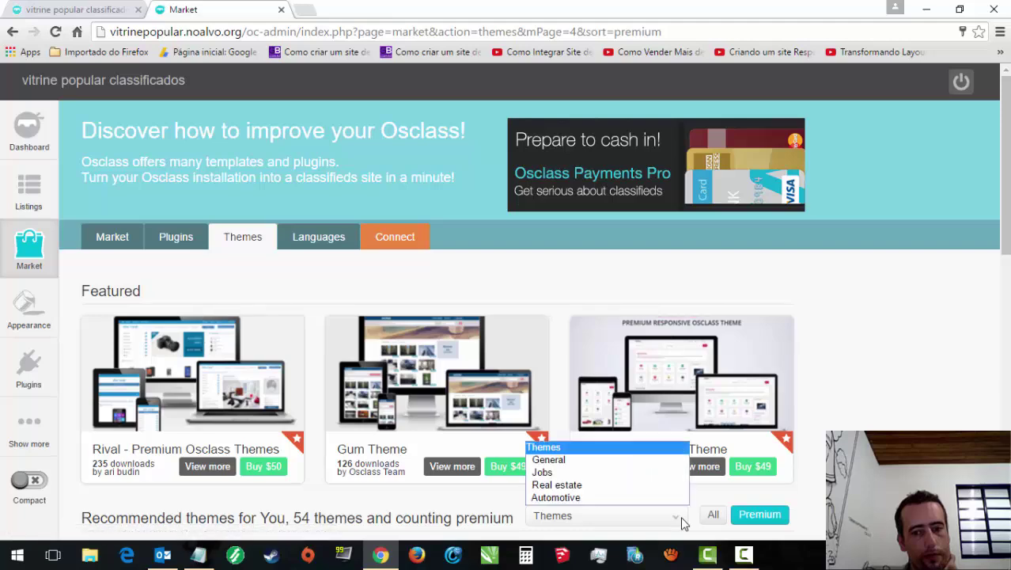
Step: Show all market themes instead of premium and go to page 3
{"action": "left_click", "coordinate": [713, 515]}
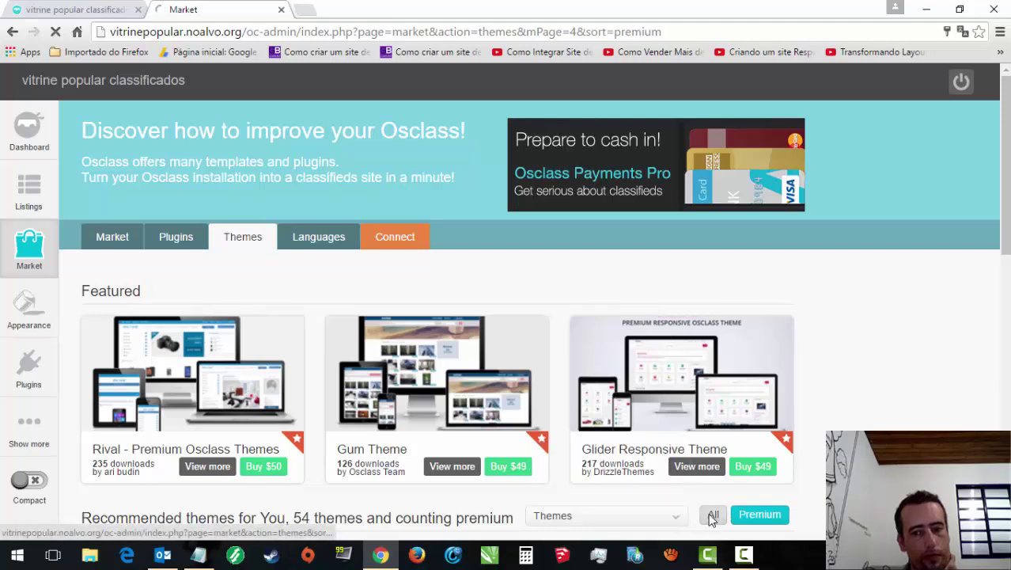
{"action": "scroll", "coordinate": [507, 316], "scroll_direction": "down", "scroll_amount": 3}
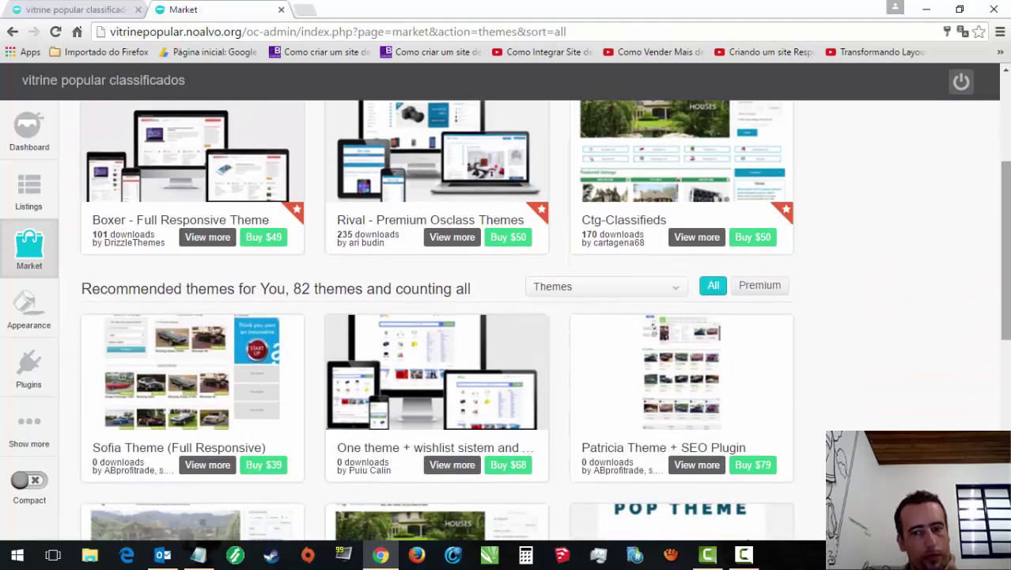
{"action": "scroll", "coordinate": [747, 323], "scroll_direction": "down", "scroll_amount": 4}
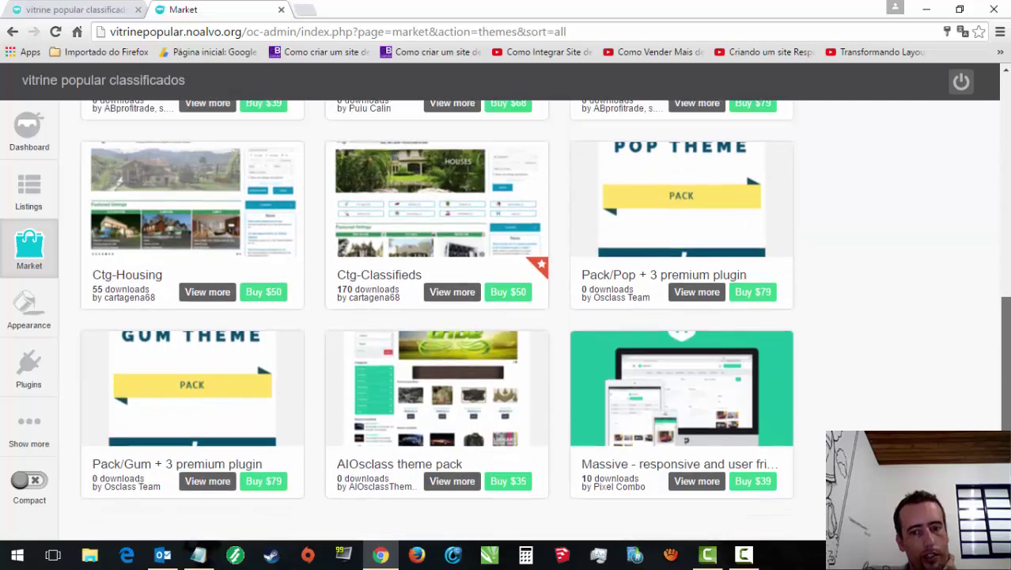
{"action": "scroll", "coordinate": [747, 322], "scroll_direction": "up", "scroll_amount": 3}
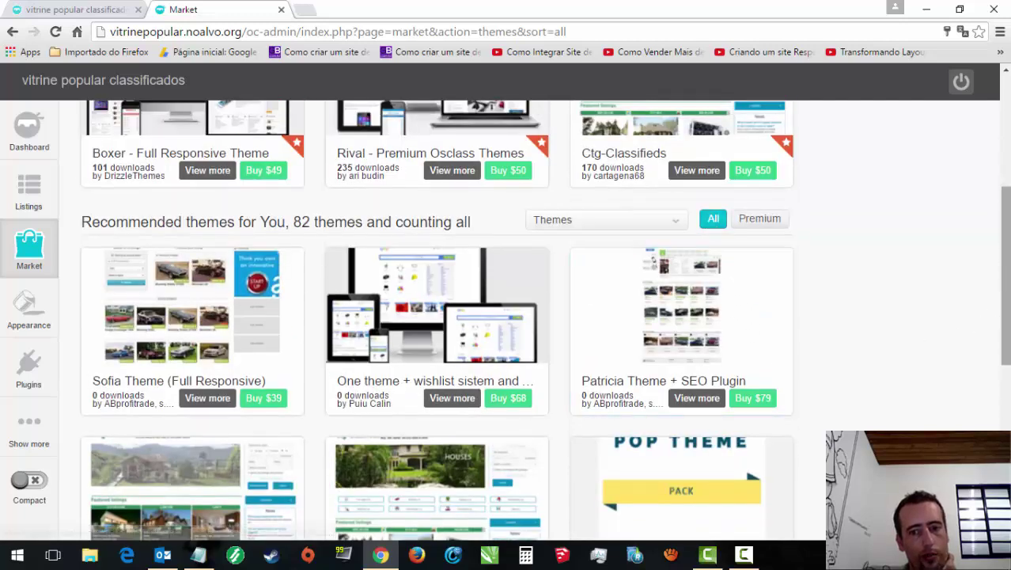
{"action": "scroll", "coordinate": [696, 340], "scroll_direction": "down", "scroll_amount": 5}
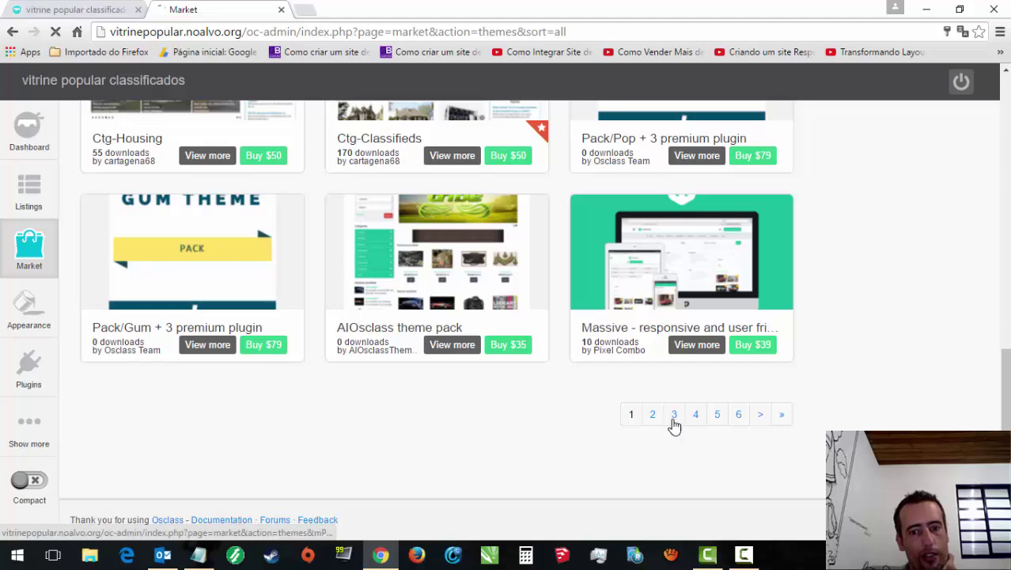
{"action": "left_click", "coordinate": [672, 415]}
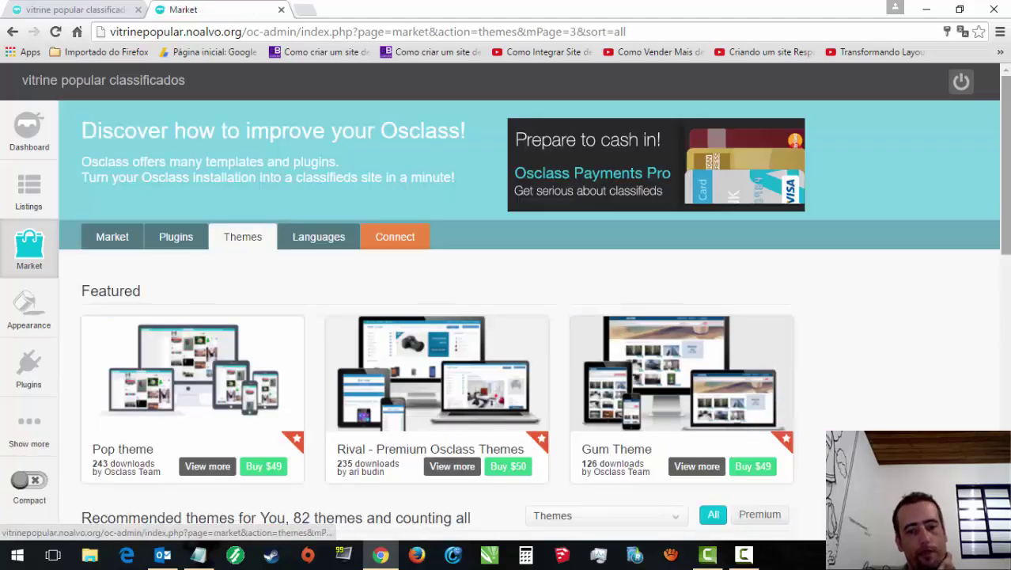
Step: Page on through pages 4 to 7 to reach the Brazil Theme
{"action": "scroll", "coordinate": [731, 446], "scroll_direction": "down", "scroll_amount": 3}
{"action": "scroll", "coordinate": [764, 398], "scroll_direction": "down", "scroll_amount": 5}
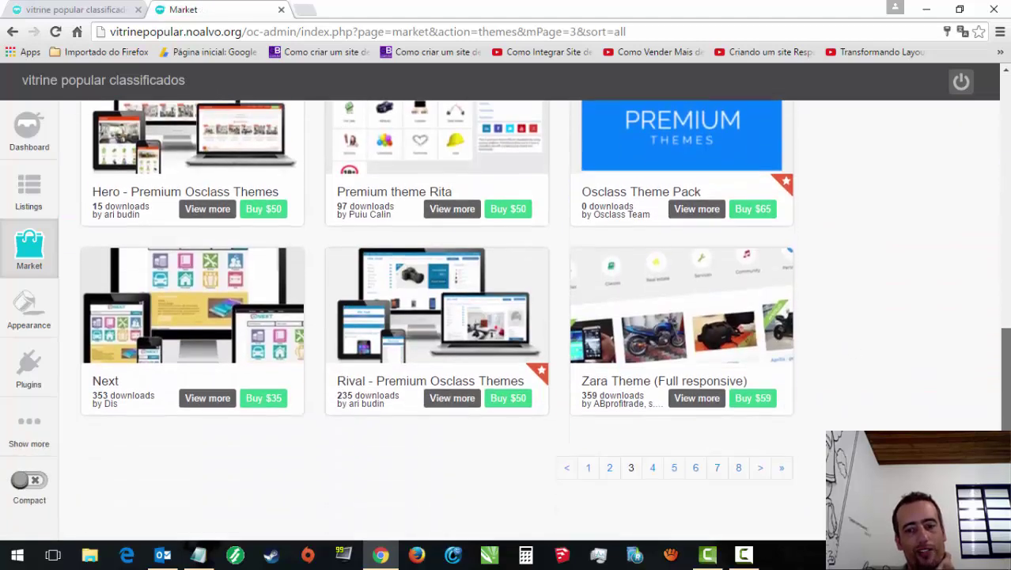
{"action": "left_click", "coordinate": [655, 426]}
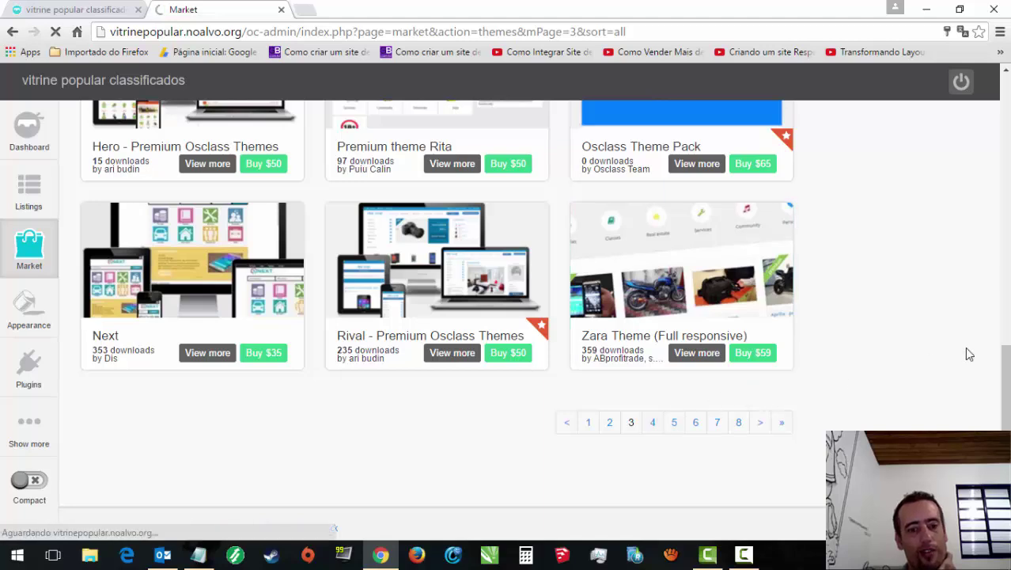
{"action": "scroll", "coordinate": [1005, 188], "scroll_direction": "down", "scroll_amount": 8}
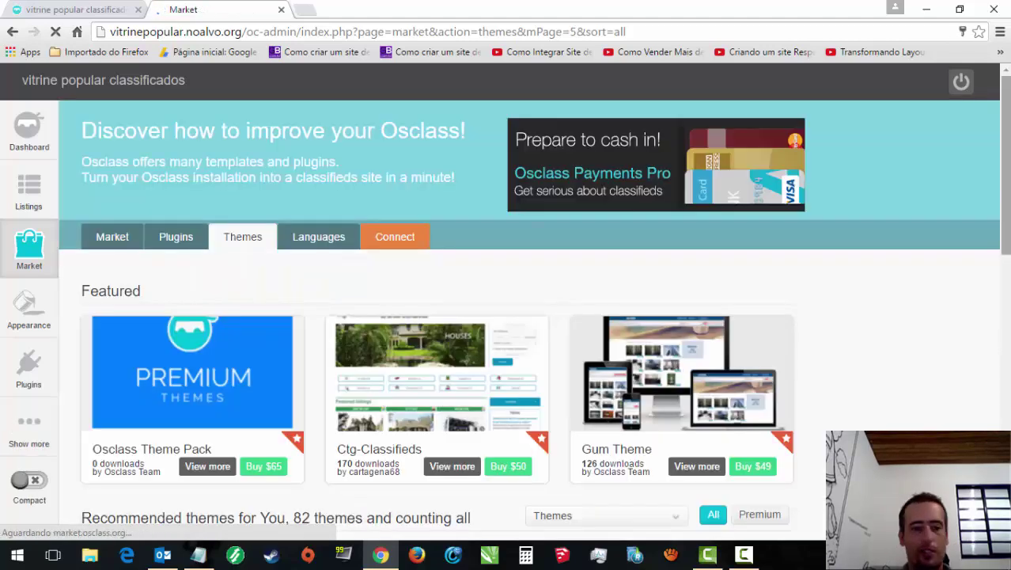
{"action": "scroll", "coordinate": [1007, 342], "scroll_direction": "down", "scroll_amount": 6}
{"action": "left_click_drag", "start_coordinate": [1005, 338], "coordinate": [1006, 393]}
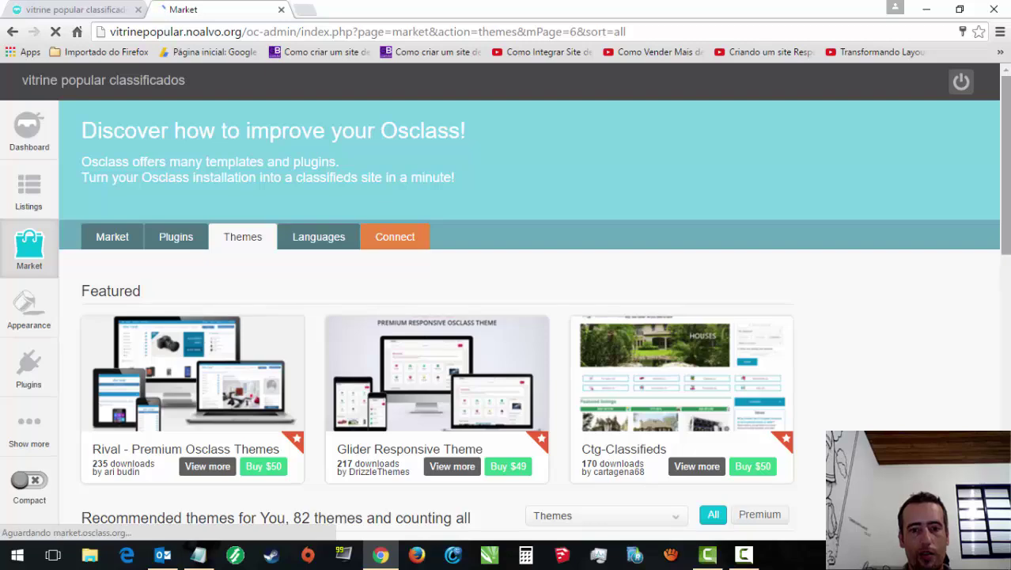
{"action": "scroll", "coordinate": [989, 374], "scroll_direction": "down", "scroll_amount": 5}
{"action": "scroll", "coordinate": [435, 316], "scroll_direction": "up", "scroll_amount": 1}
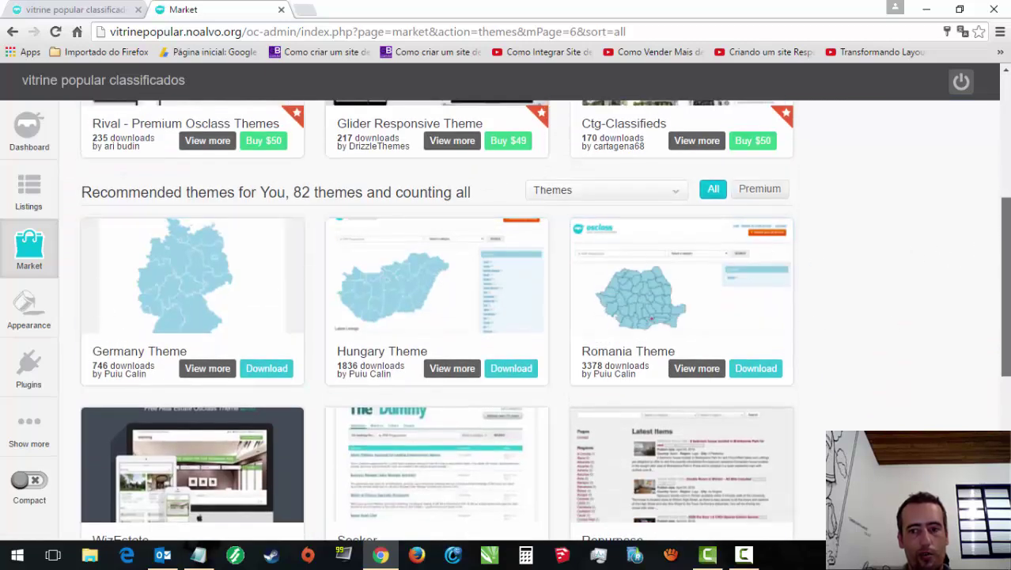
{"action": "scroll", "coordinate": [716, 467], "scroll_direction": "down", "scroll_amount": 4}
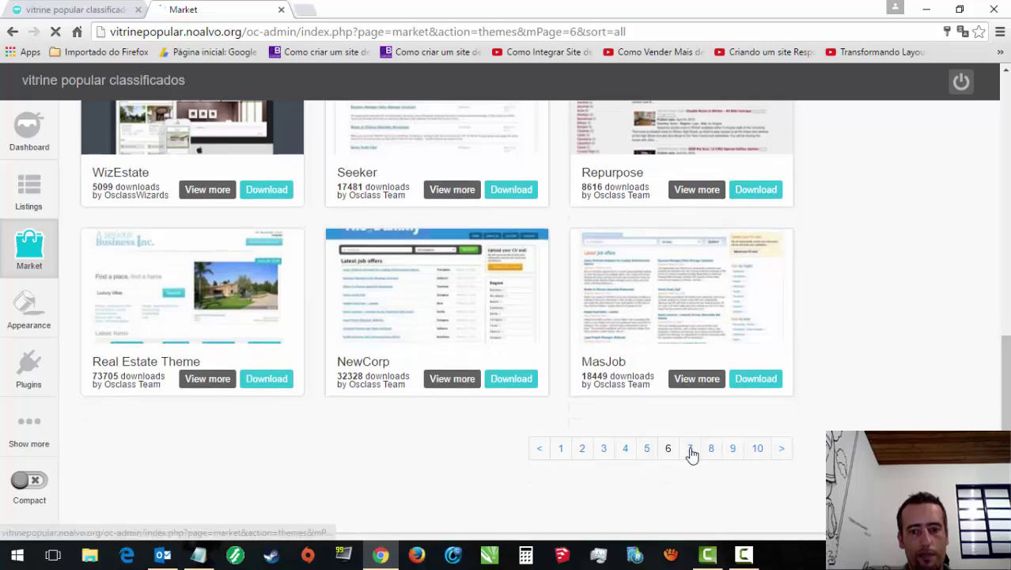
{"action": "left_click", "coordinate": [691, 449]}
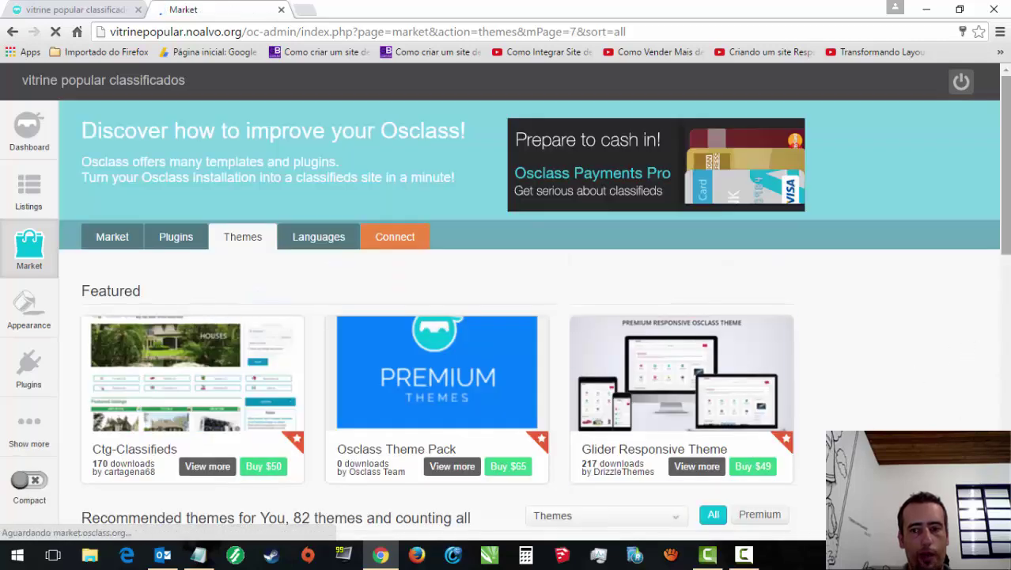
{"action": "scroll", "coordinate": [963, 342], "scroll_direction": "down", "scroll_amount": 5}
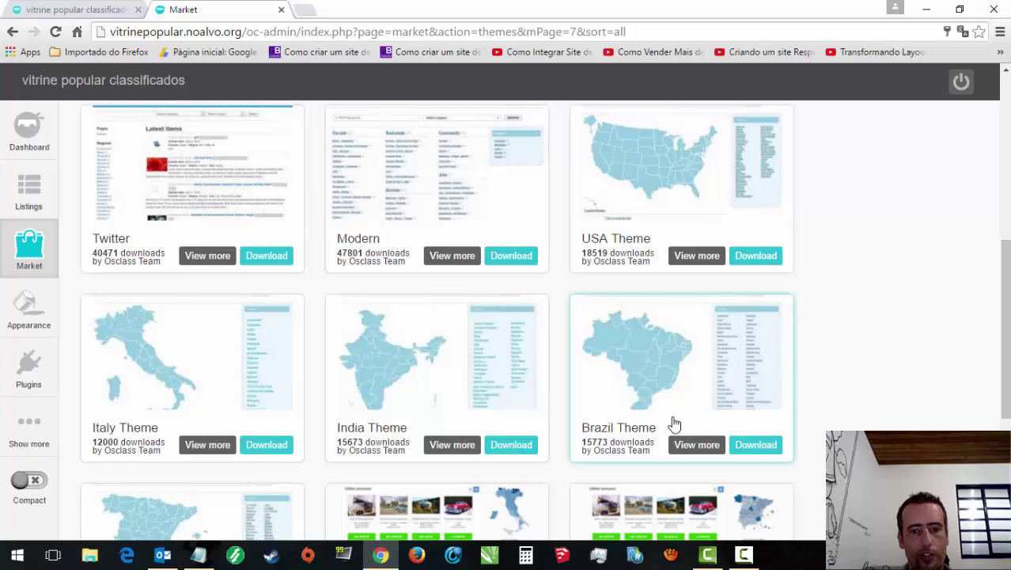
Step: Download the Brazil Theme and activate it from Available themes
{"action": "left_click", "coordinate": [756, 446]}
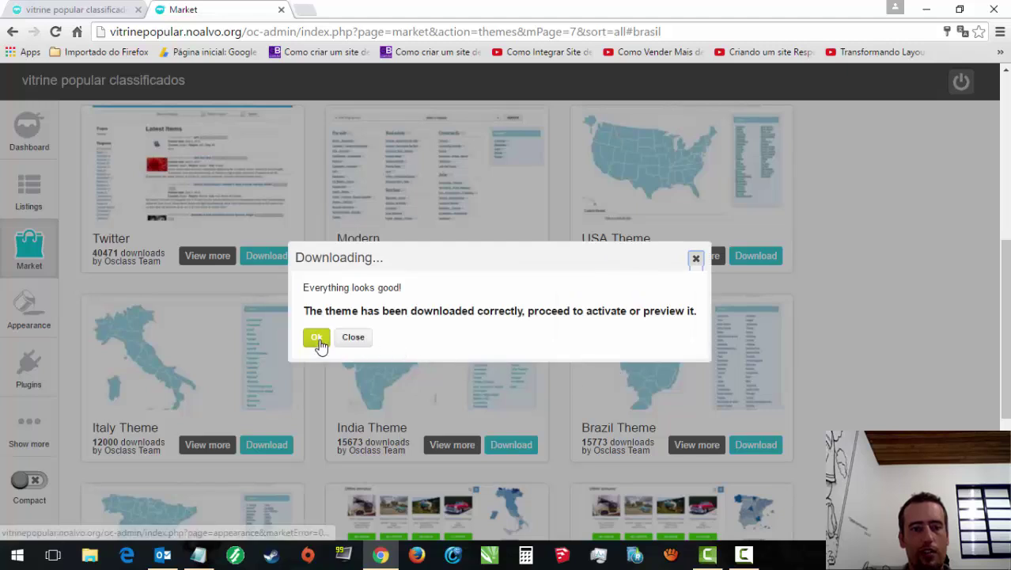
{"action": "left_click", "coordinate": [318, 338]}
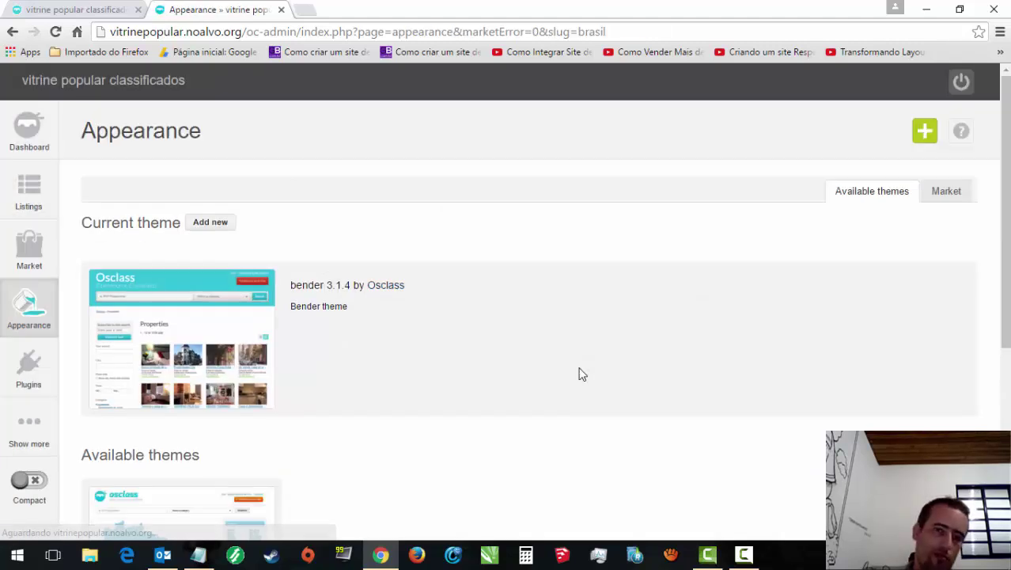
{"action": "left_click_drag", "start_coordinate": [1001, 212], "coordinate": [1001, 363]}
{"action": "left_click", "coordinate": [115, 347]}
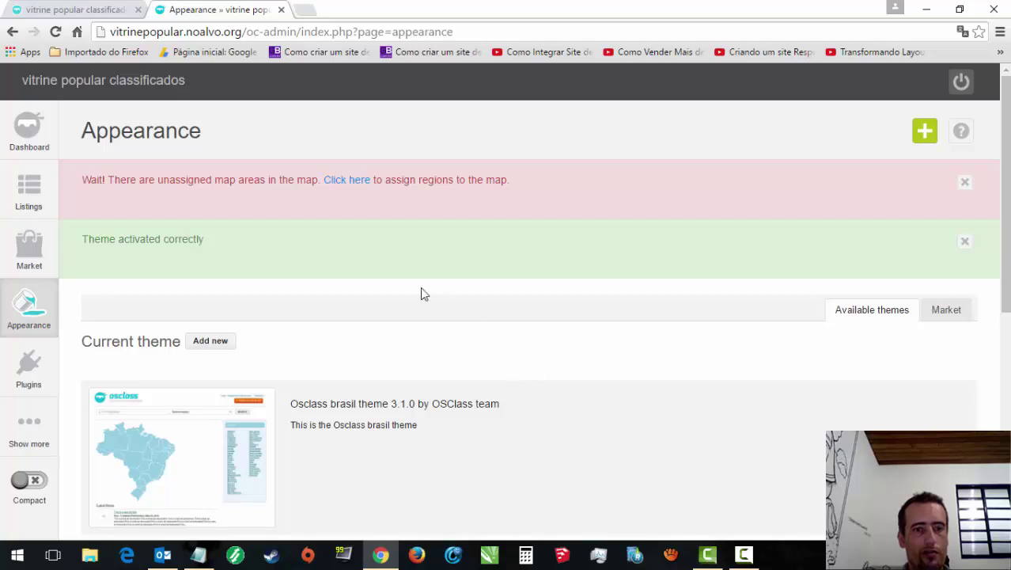
{"action": "left_click_drag", "start_coordinate": [1003, 285], "coordinate": [1003, 317]}
{"action": "scroll", "coordinate": [480, 220], "scroll_direction": "up", "scroll_amount": 1}
Step: In Map Options, assign São Paulo to the selected Brazil map area
{"action": "left_click", "coordinate": [358, 173]}
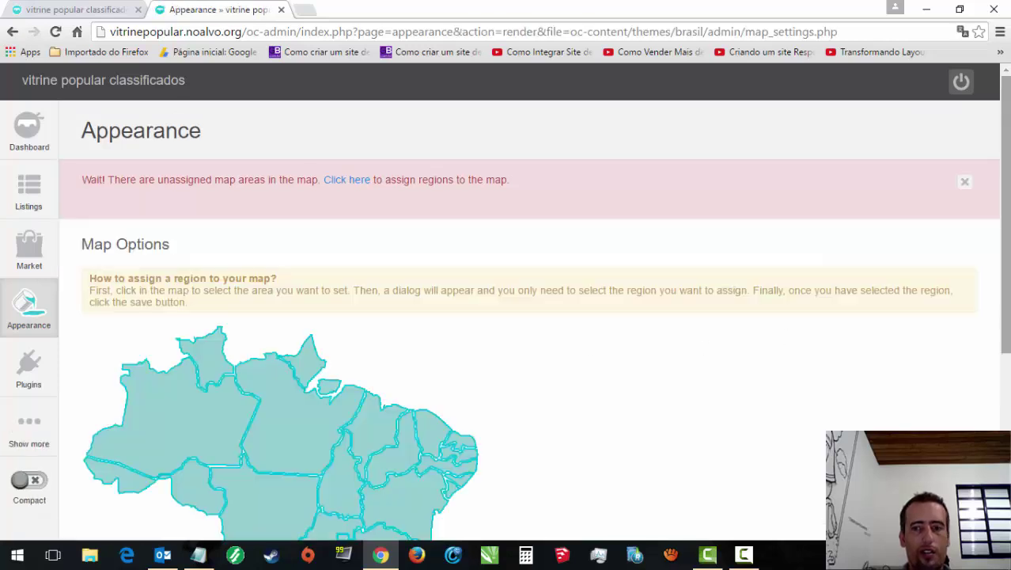
{"action": "scroll", "coordinate": [553, 356], "scroll_direction": "down", "scroll_amount": 3}
{"action": "left_click", "coordinate": [331, 405]}
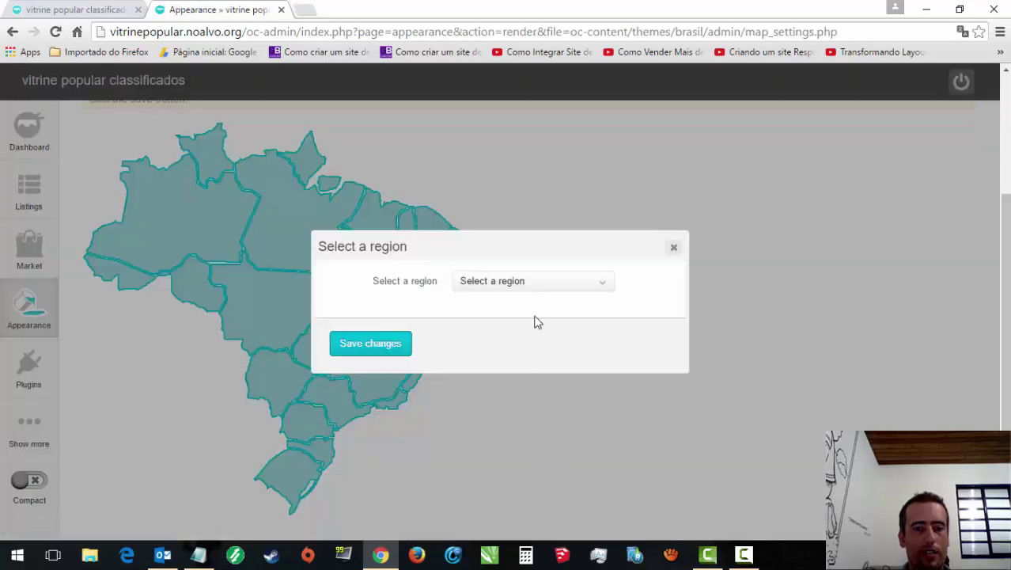
{"action": "left_click", "coordinate": [537, 282]}
{"action": "left_click_drag", "start_coordinate": [609, 184], "coordinate": [598, 286]}
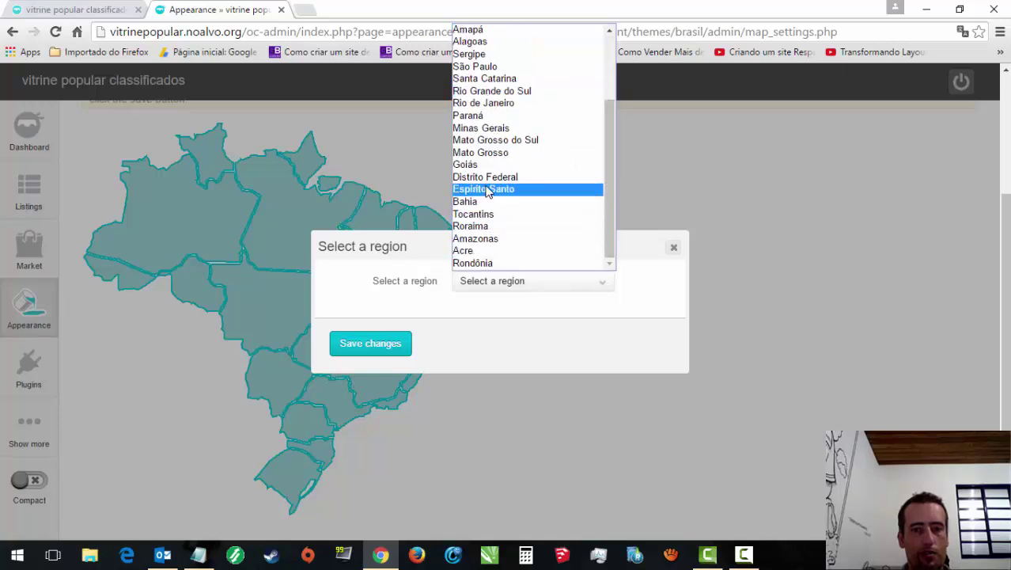
{"action": "left_click", "coordinate": [483, 67]}
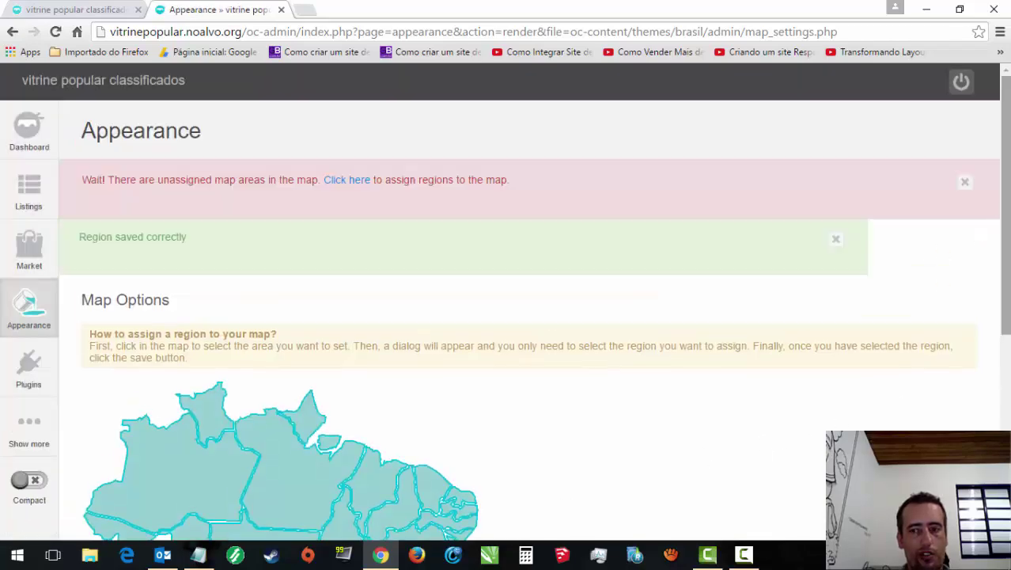
{"action": "scroll", "coordinate": [781, 364], "scroll_direction": "down", "scroll_amount": 3}
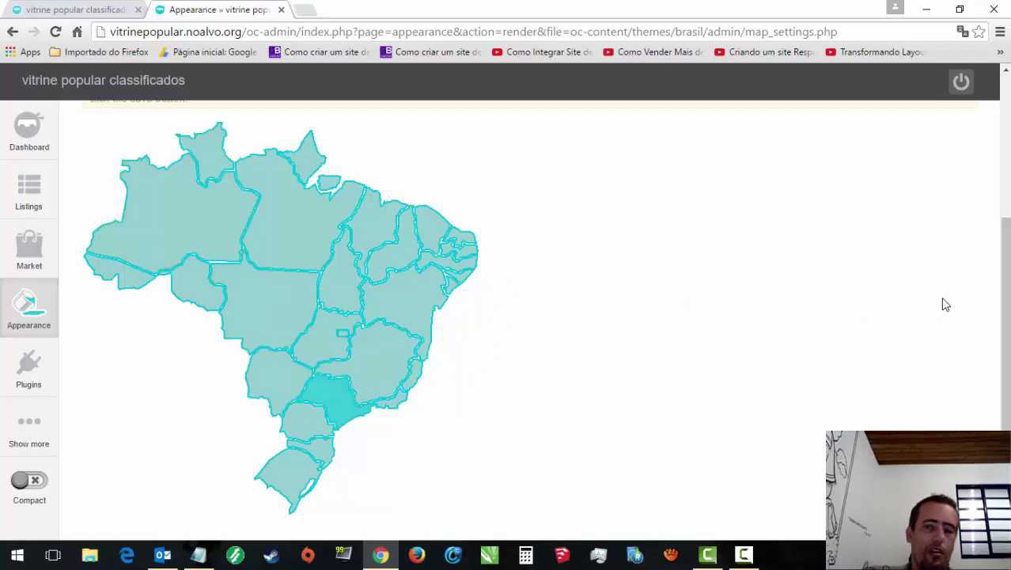
{"action": "left_click", "coordinate": [75, 9]}
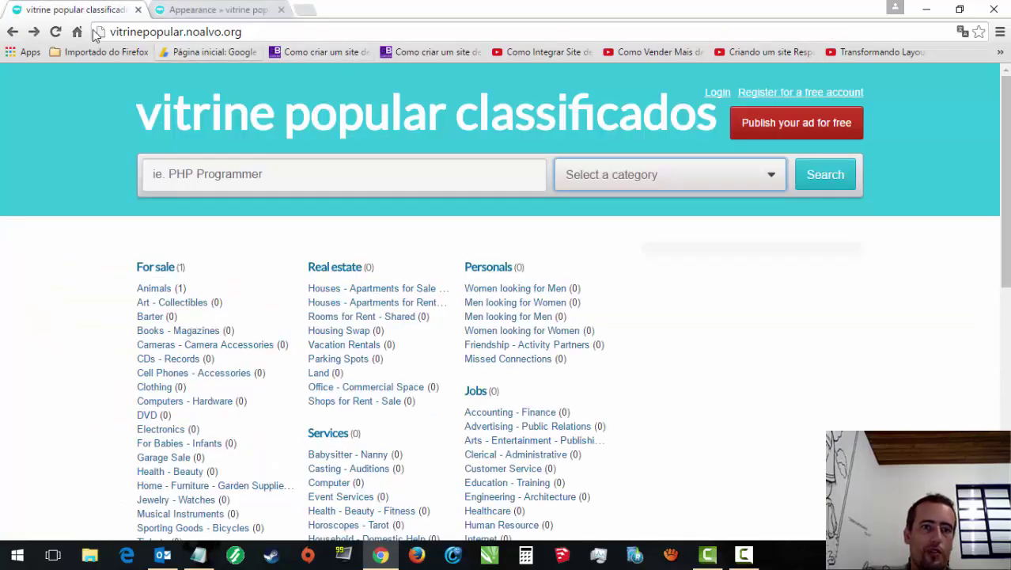
{"action": "left_click", "coordinate": [56, 32]}
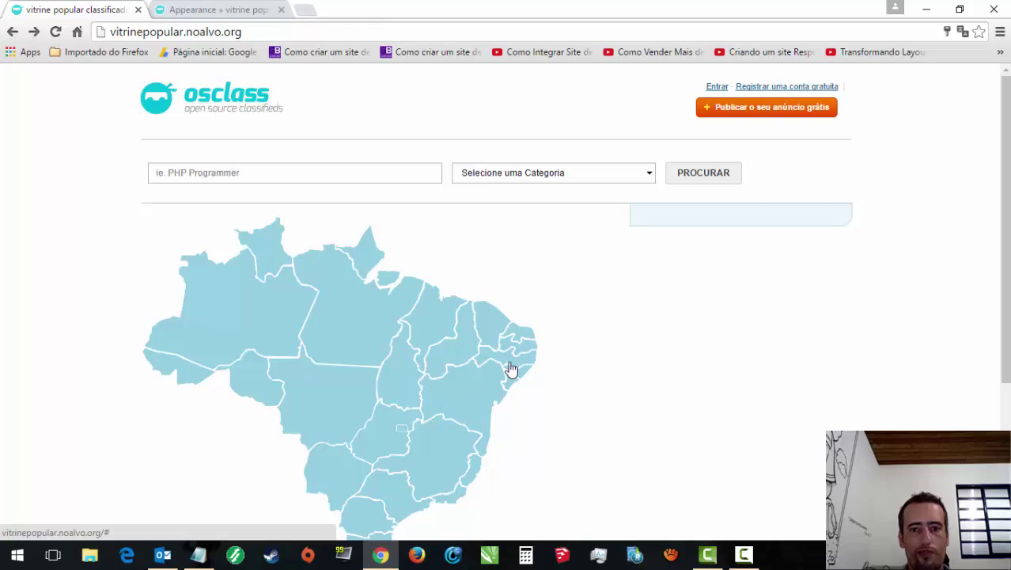
{"action": "scroll", "coordinate": [1005, 238], "scroll_direction": "down", "scroll_amount": 3}
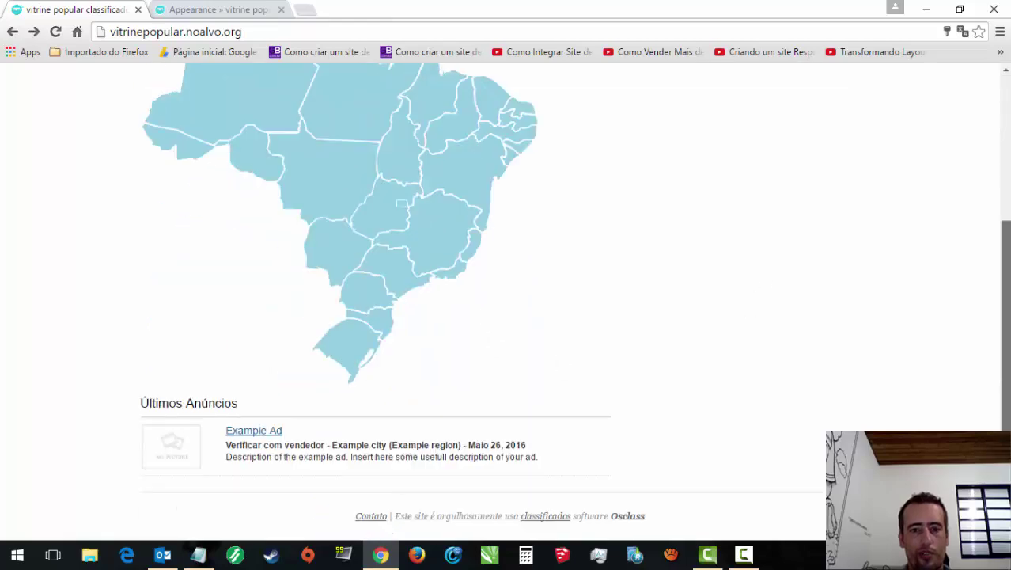
{"action": "scroll", "coordinate": [985, 301], "scroll_direction": "up", "scroll_amount": 3}
{"action": "scroll", "coordinate": [985, 300], "scroll_direction": "down", "scroll_amount": 2}
{"action": "scroll", "coordinate": [985, 300], "scroll_direction": "up", "scroll_amount": 2}
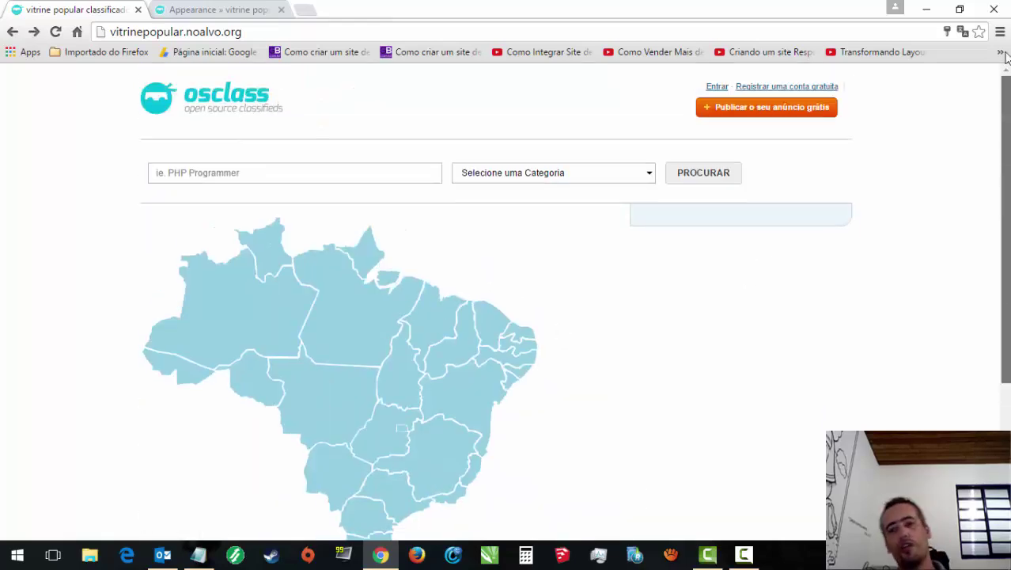
{"action": "scroll", "coordinate": [985, 300], "scroll_direction": "down", "scroll_amount": 2}
{"action": "scroll", "coordinate": [985, 301], "scroll_direction": "up", "scroll_amount": 2}
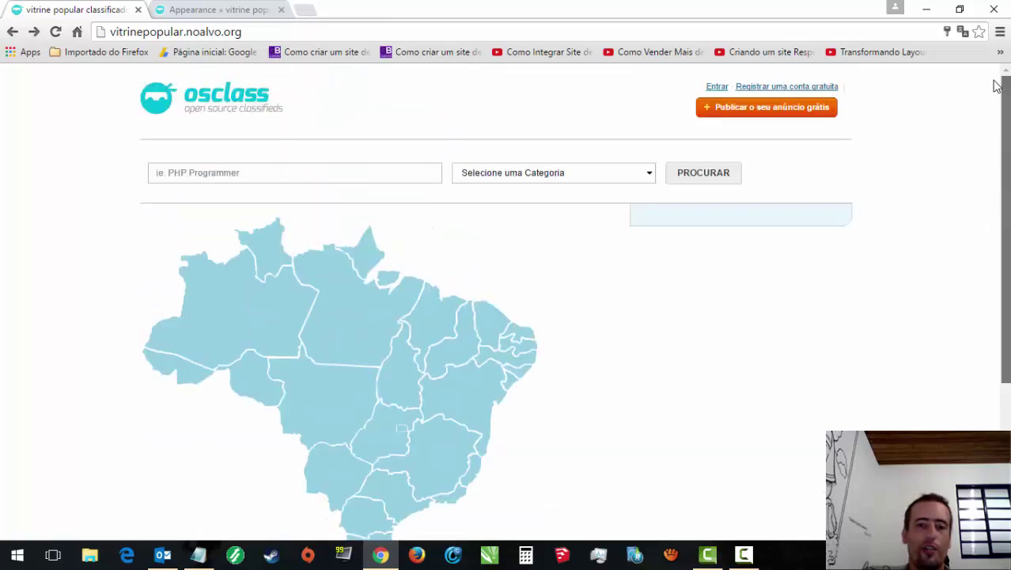
{"action": "left_click", "coordinate": [614, 171]}
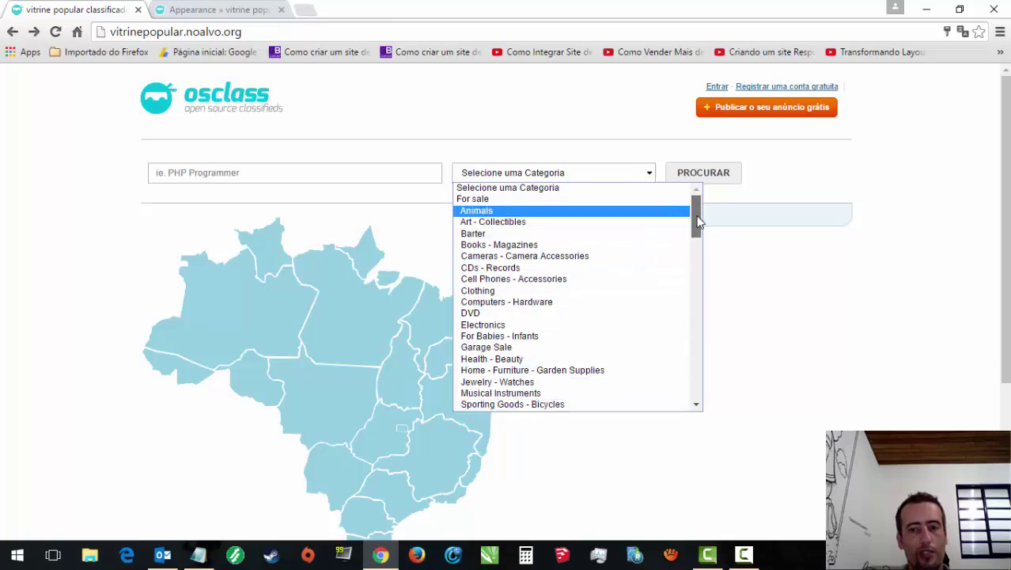
{"action": "left_click_drag", "start_coordinate": [698, 223], "coordinate": [695, 233]}
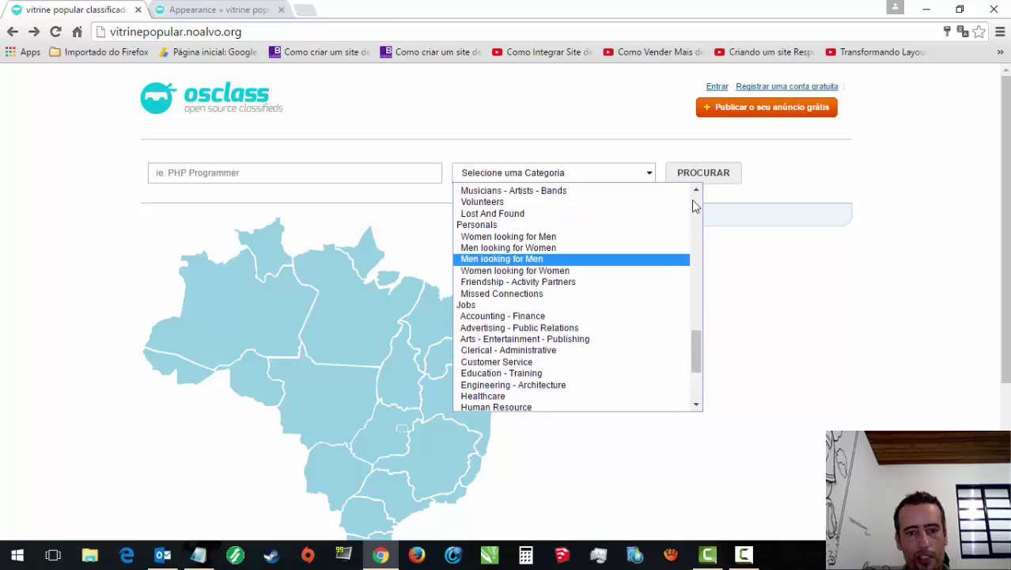
{"action": "left_click_drag", "start_coordinate": [696, 352], "coordinate": [703, 189]}
{"action": "left_click", "coordinate": [251, 167]}
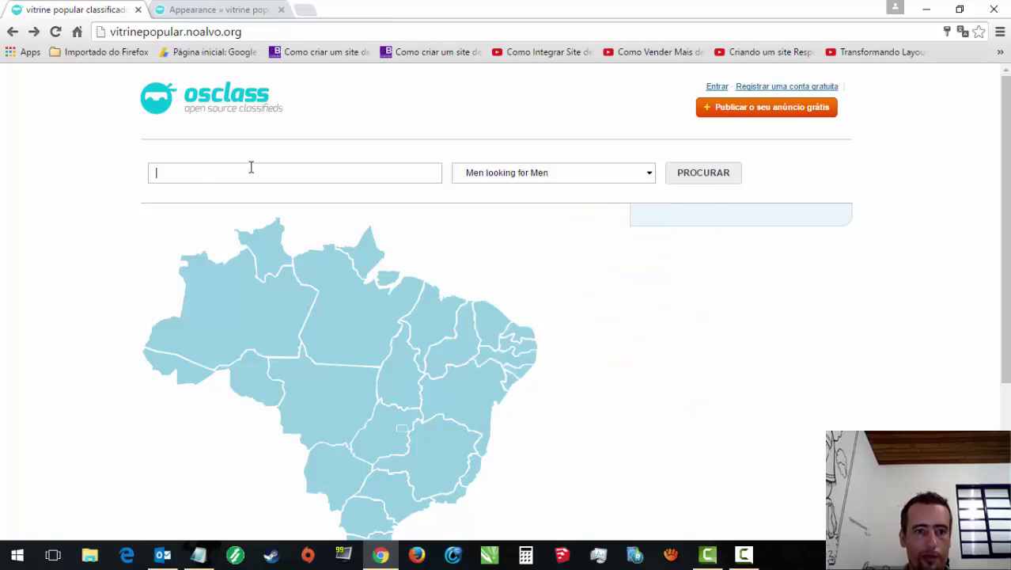
{"action": "left_click", "coordinate": [231, 8]}
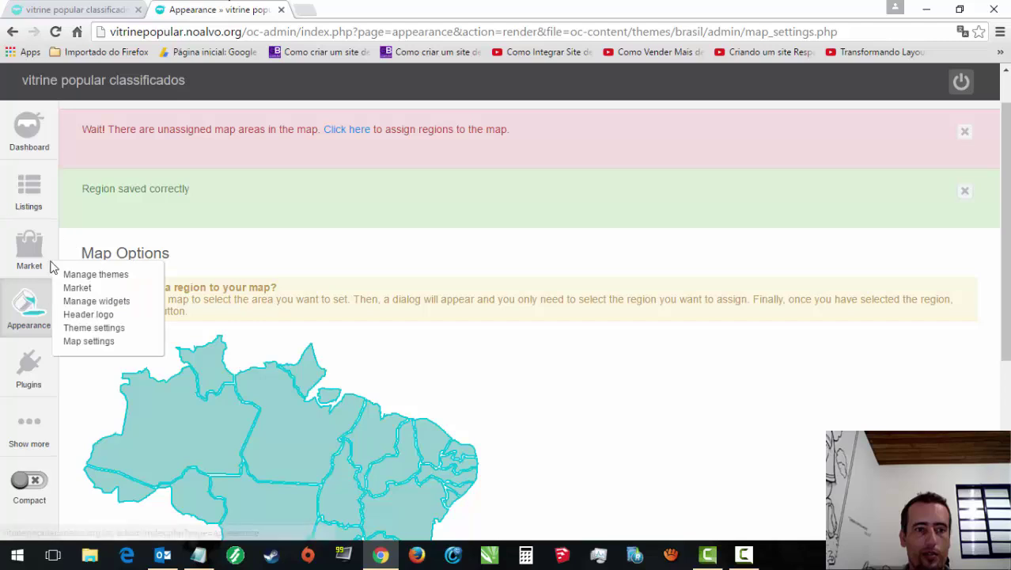
{"action": "left_click", "coordinate": [90, 9]}
{"action": "left_click", "coordinate": [204, 9]}
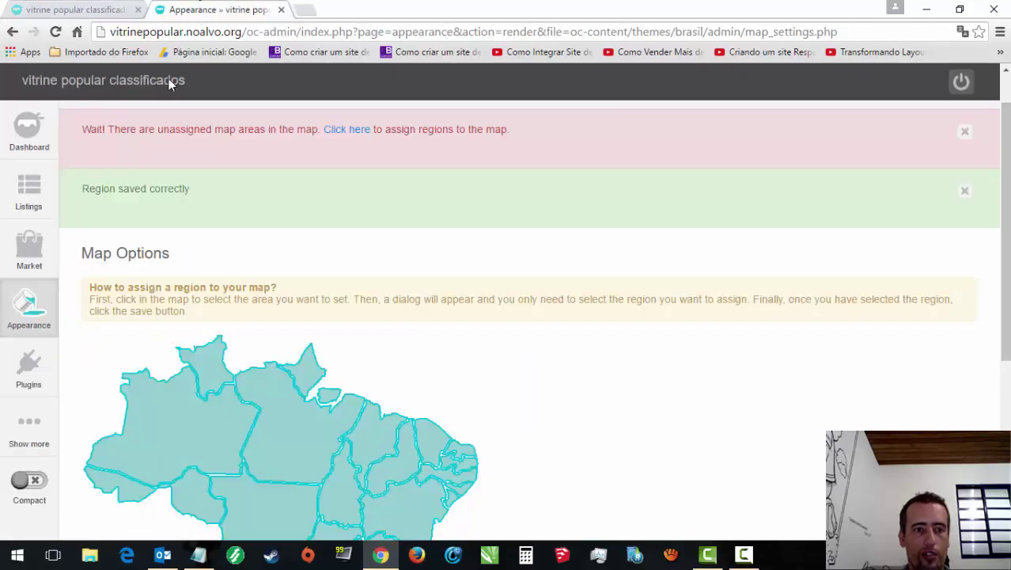
{"action": "mouse_move", "coordinate": [23, 313]}
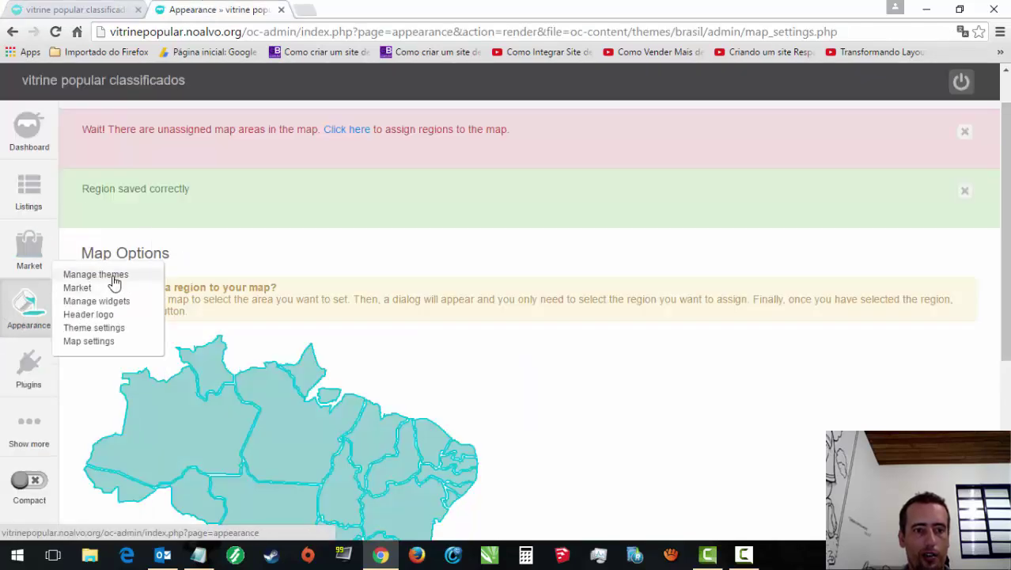
Step: Change the Brasil theme's search placeholder to 'digite aqui oque você esta procurando', then reload the public front page
{"action": "left_click", "coordinate": [108, 327]}
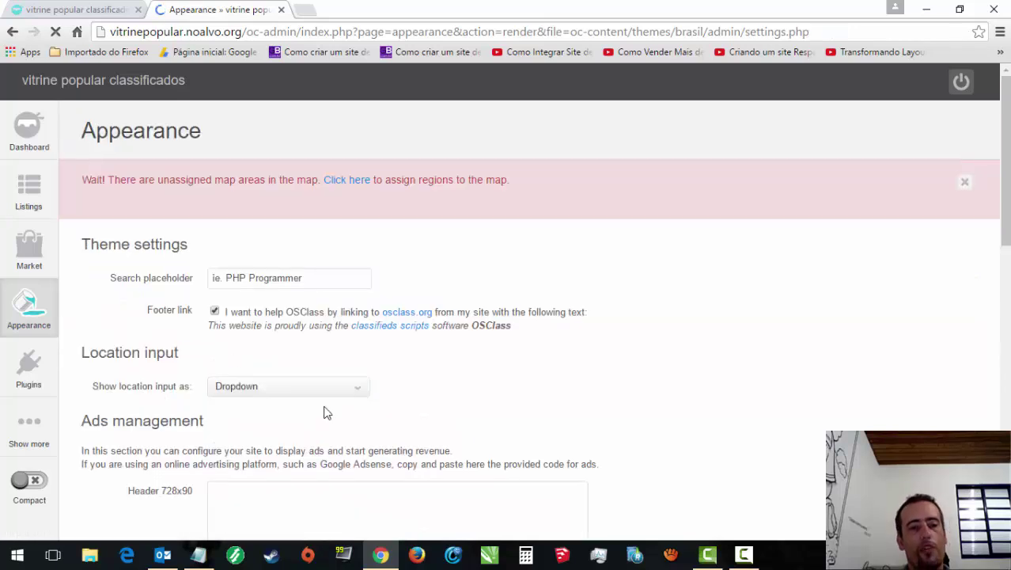
{"action": "left_click", "coordinate": [251, 278]}
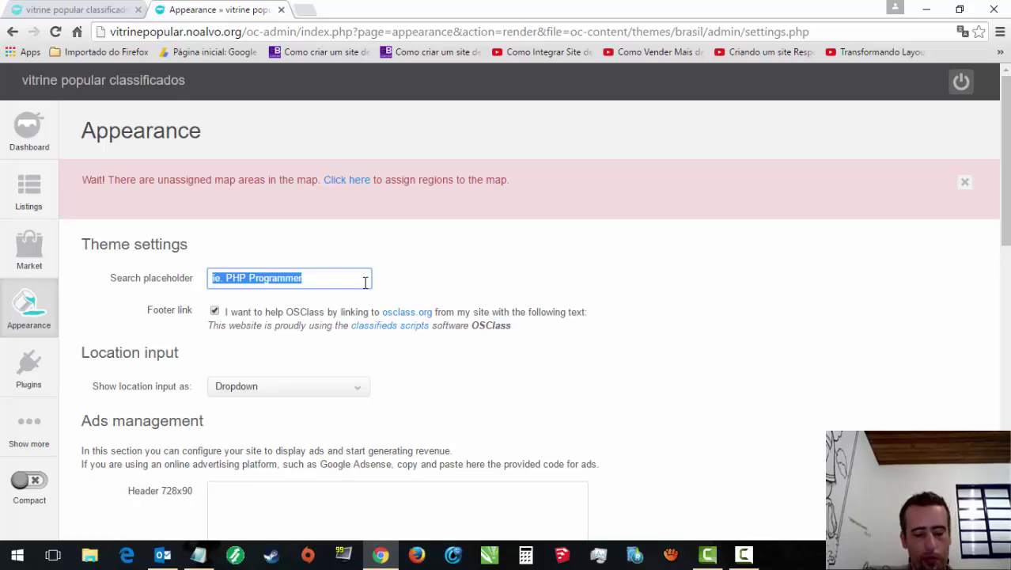
{"action": "type", "text": "Di"}
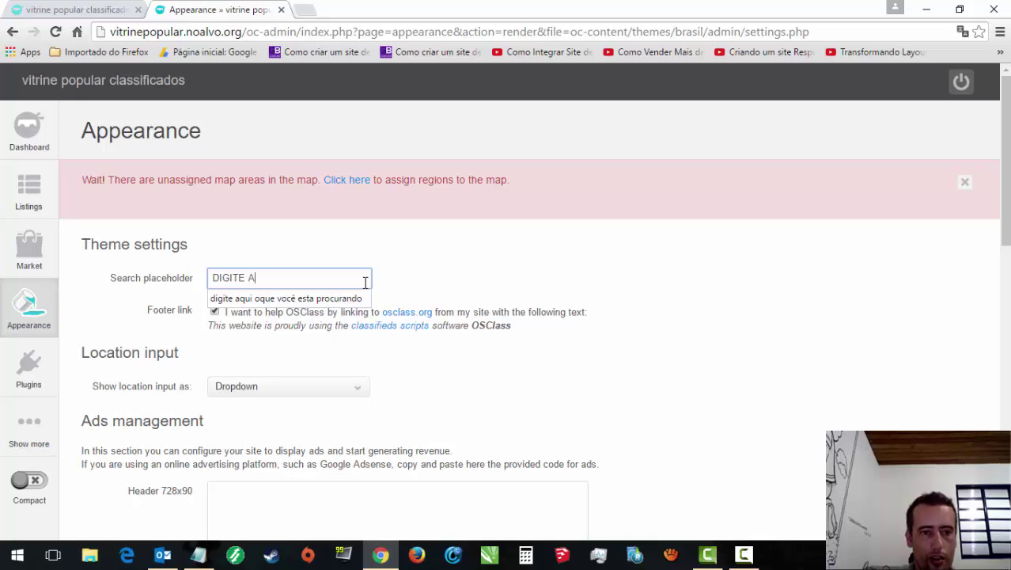
{"action": "left_click", "coordinate": [361, 298]}
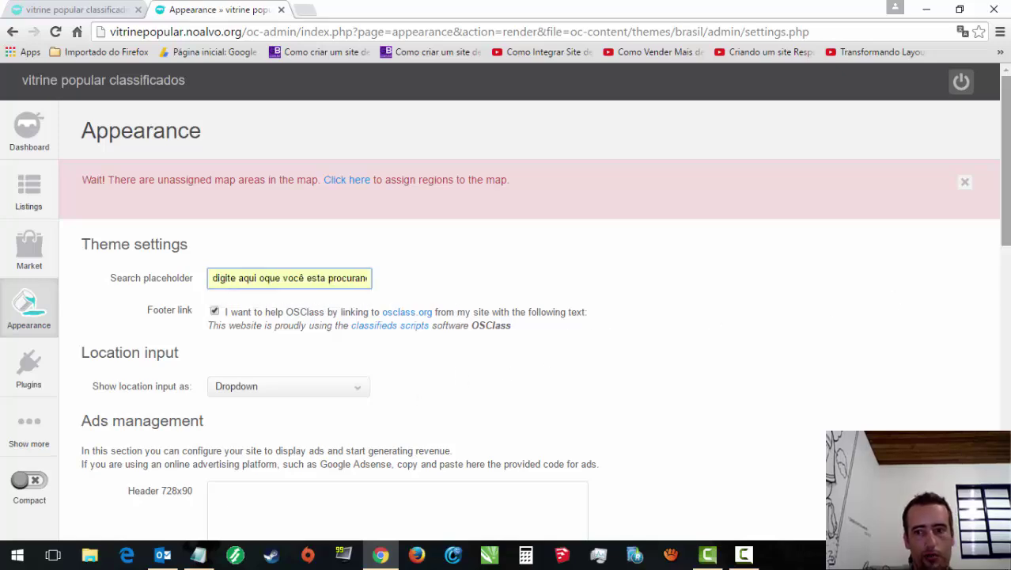
{"action": "left_click_drag", "start_coordinate": [1004, 159], "coordinate": [1004, 453]}
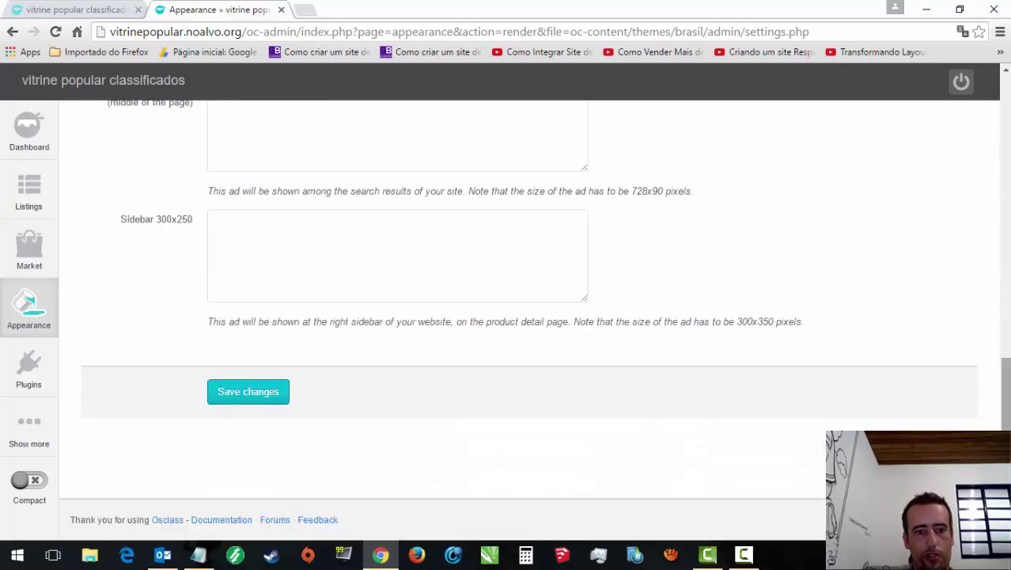
{"action": "left_click", "coordinate": [72, 5]}
{"action": "left_click", "coordinate": [54, 33]}
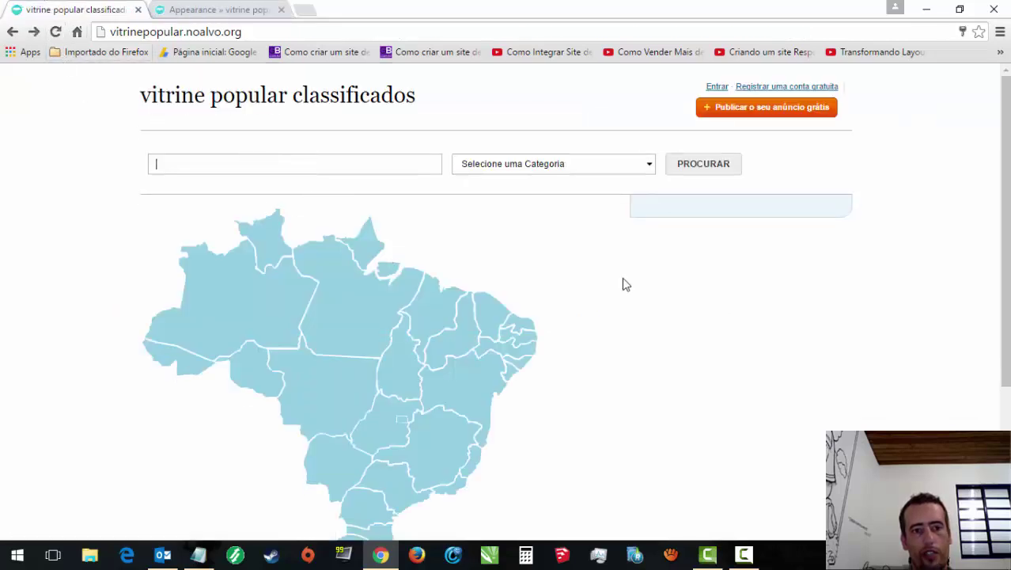
Step: Run an empty PROCURAR search, browse the category list, then return to the admin theme settings
{"action": "left_click_drag", "start_coordinate": [1005, 229], "coordinate": [1005, 334]}
{"action": "left_click", "coordinate": [703, 163]}
{"action": "left_click", "coordinate": [473, 169]}
{"action": "scroll", "coordinate": [817, 535], "scroll_direction": "down", "scroll_amount": 1}
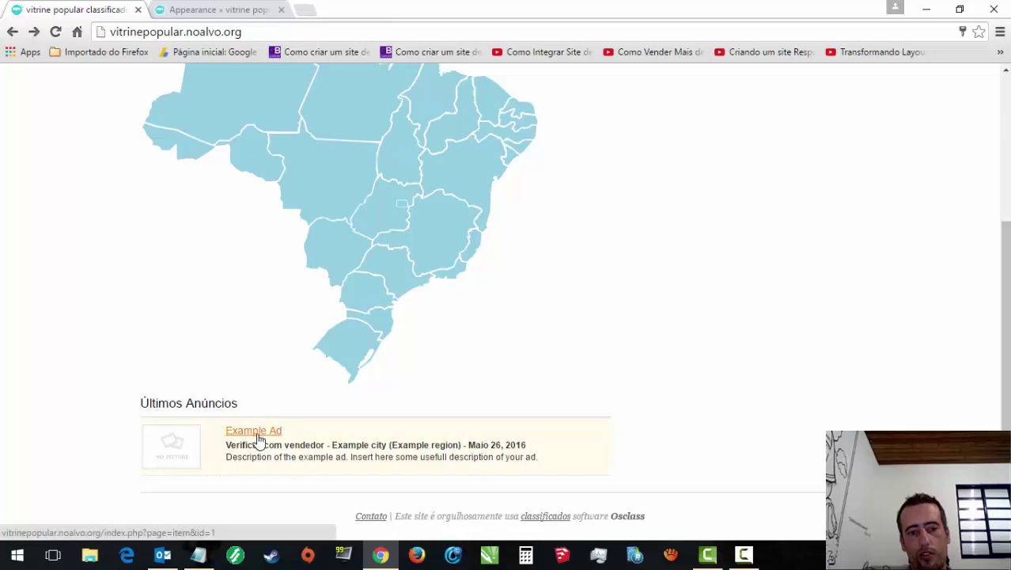
{"action": "scroll", "coordinate": [332, 159], "scroll_direction": "up", "scroll_amount": 3}
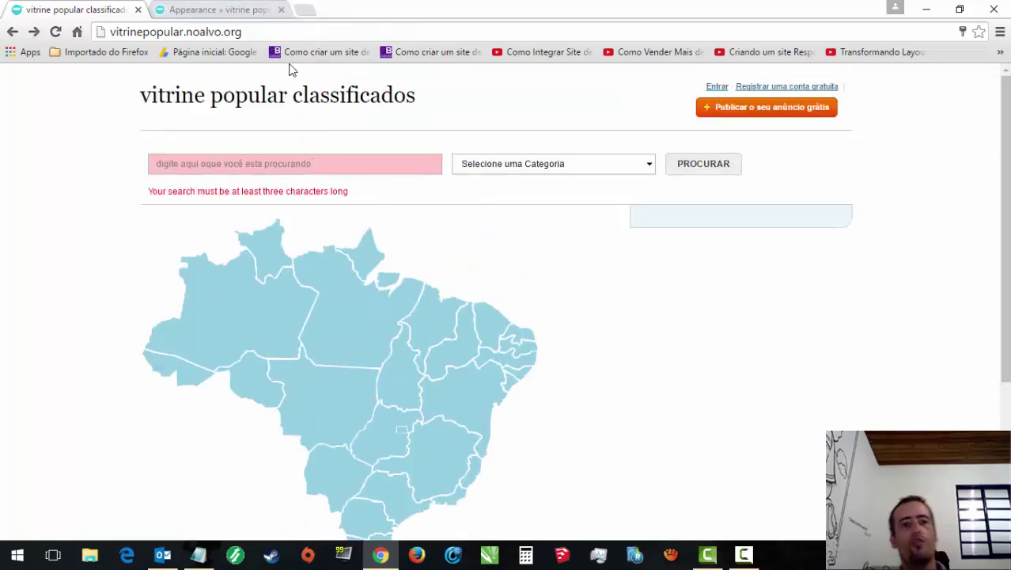
{"action": "left_click", "coordinate": [236, 8]}
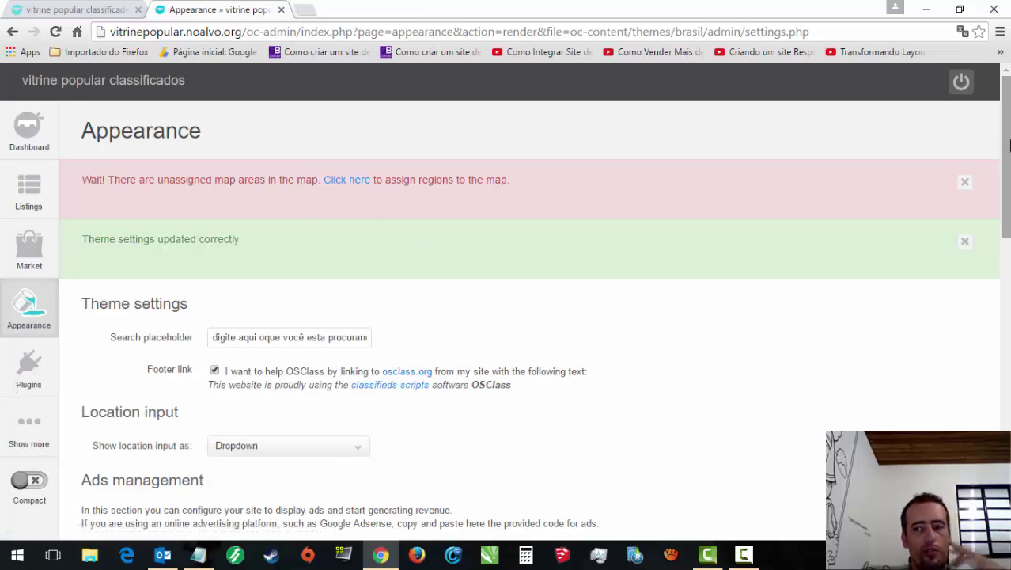
{"action": "left_click_drag", "start_coordinate": [1009, 141], "coordinate": [1001, 127]}
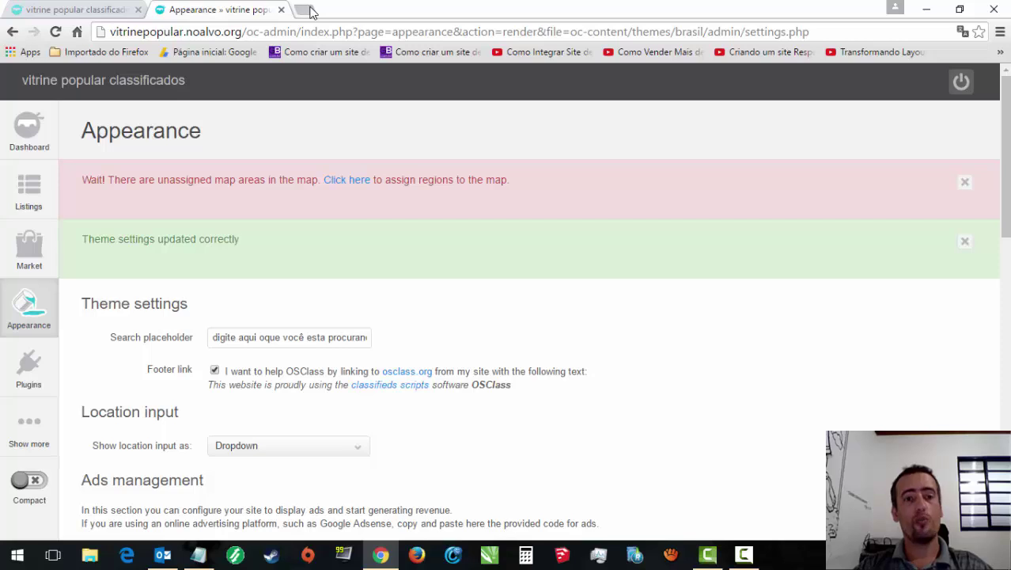
{"action": "left_click", "coordinate": [311, 11]}
{"action": "left_click", "coordinate": [423, 9]}
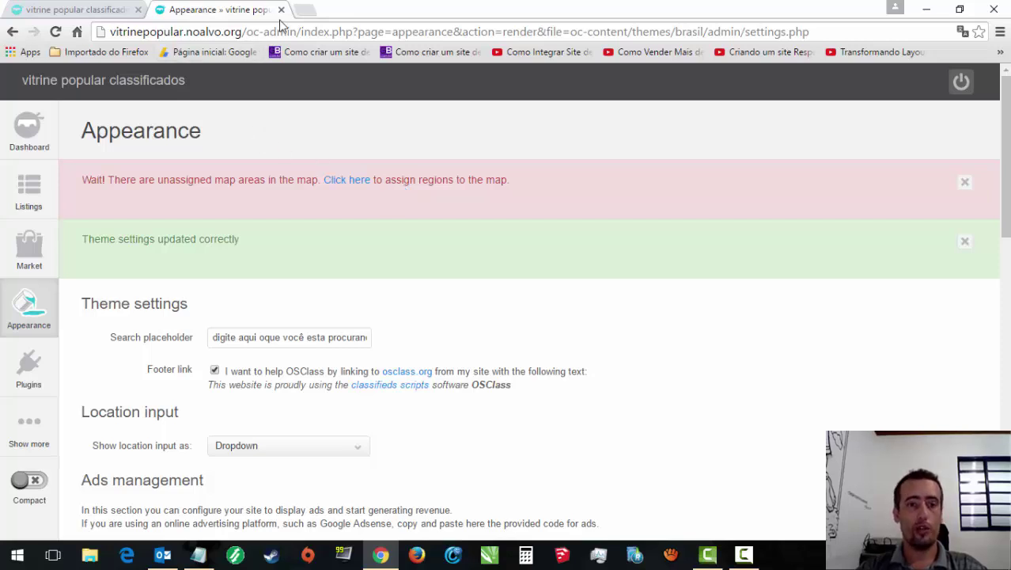
Step: Load YouTube in a new browser tab and sign in
{"action": "left_click", "coordinate": [302, 9]}
{"action": "type", "text": "y"}
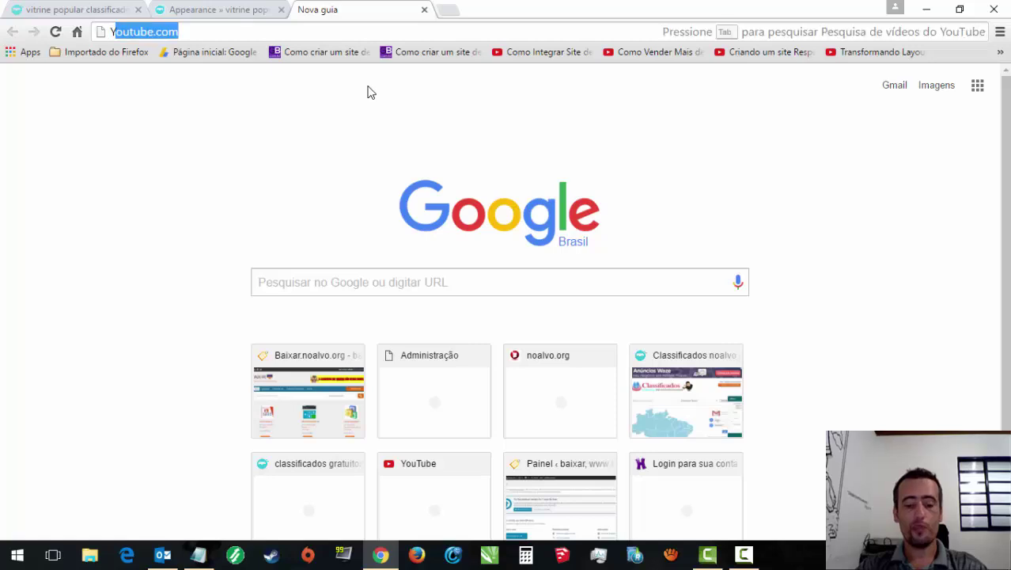
{"action": "type", "text": "O"}
{"action": "key", "text": "Return"}
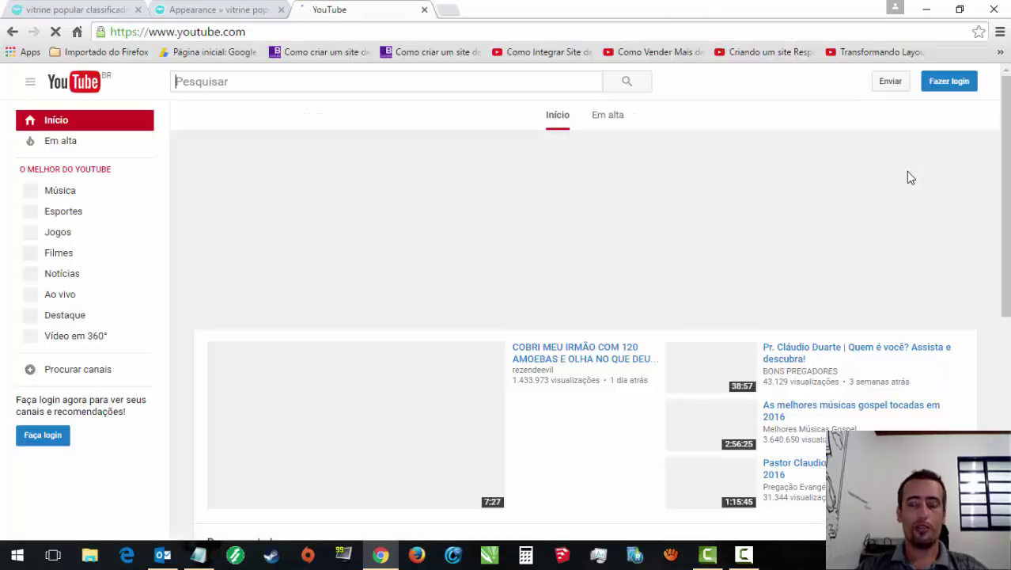
{"action": "left_click", "coordinate": [954, 84]}
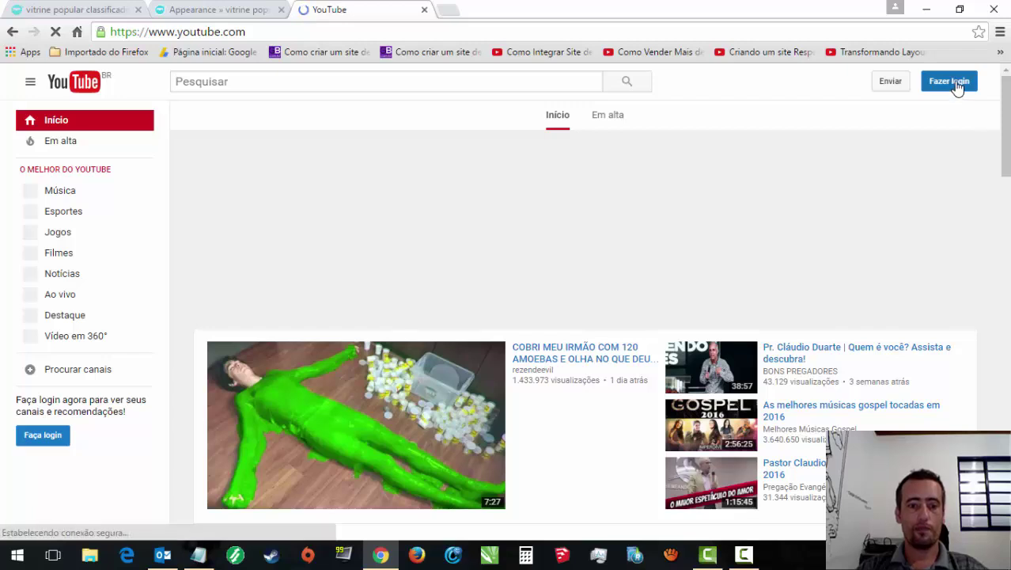
{"action": "left_click", "coordinate": [741, 556]}
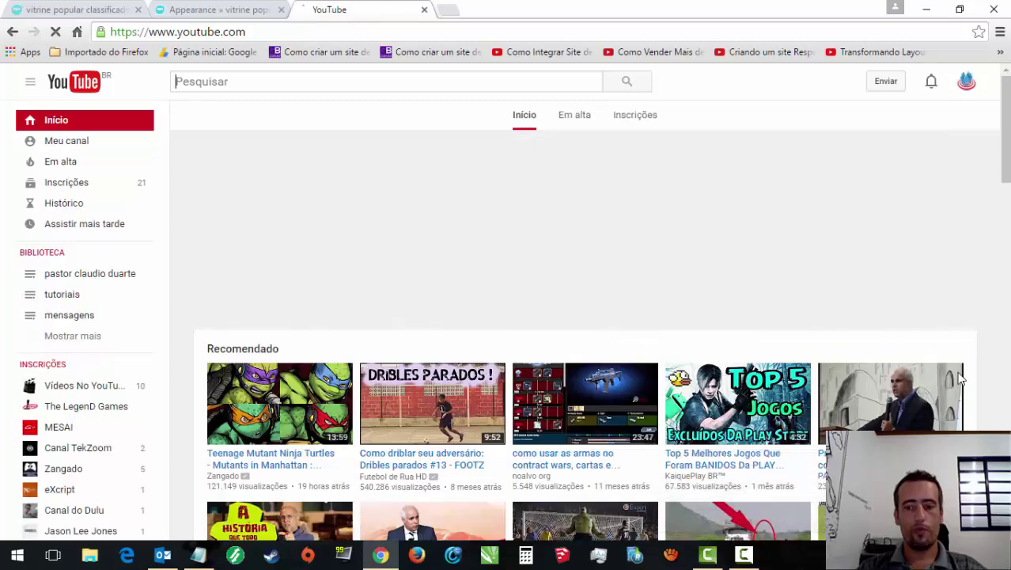
Step: Browse the author's channel page (Meu canal) and its uploads, then open Gerenciador de vídeos
{"action": "left_click", "coordinate": [61, 146]}
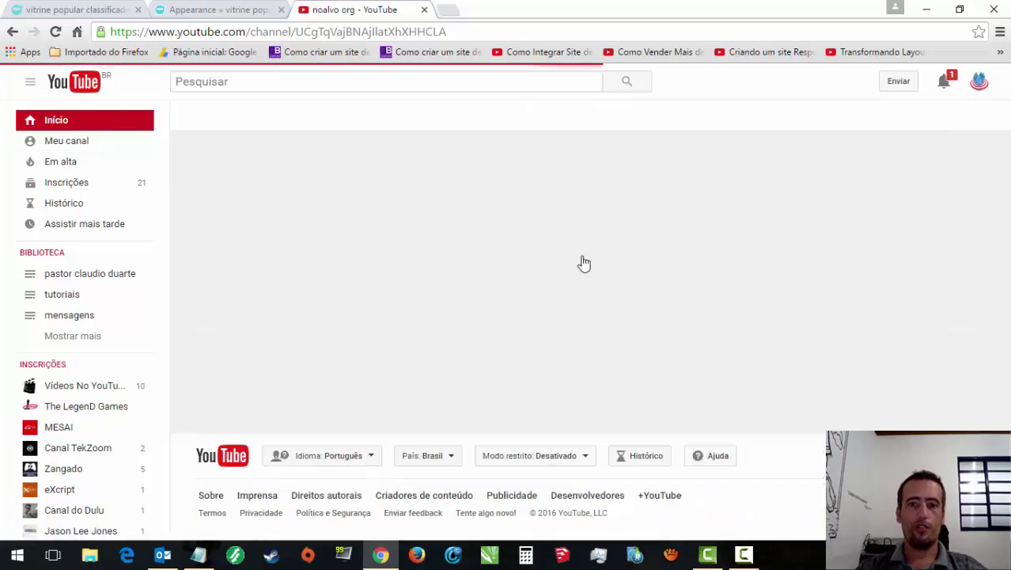
{"action": "scroll", "coordinate": [706, 270], "scroll_direction": "down", "scroll_amount": 3}
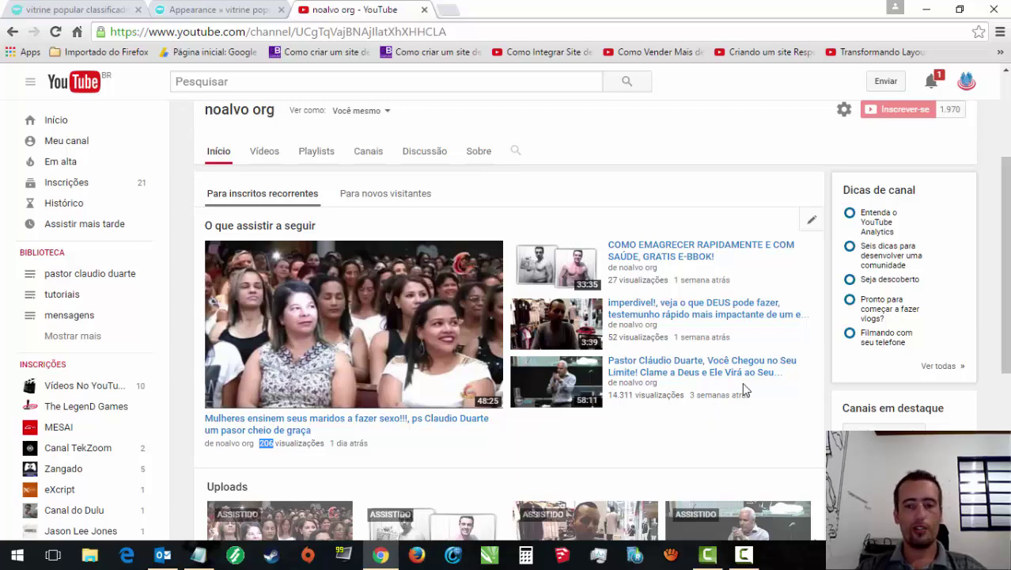
{"action": "left_click_drag", "start_coordinate": [1006, 252], "coordinate": [1006, 365]}
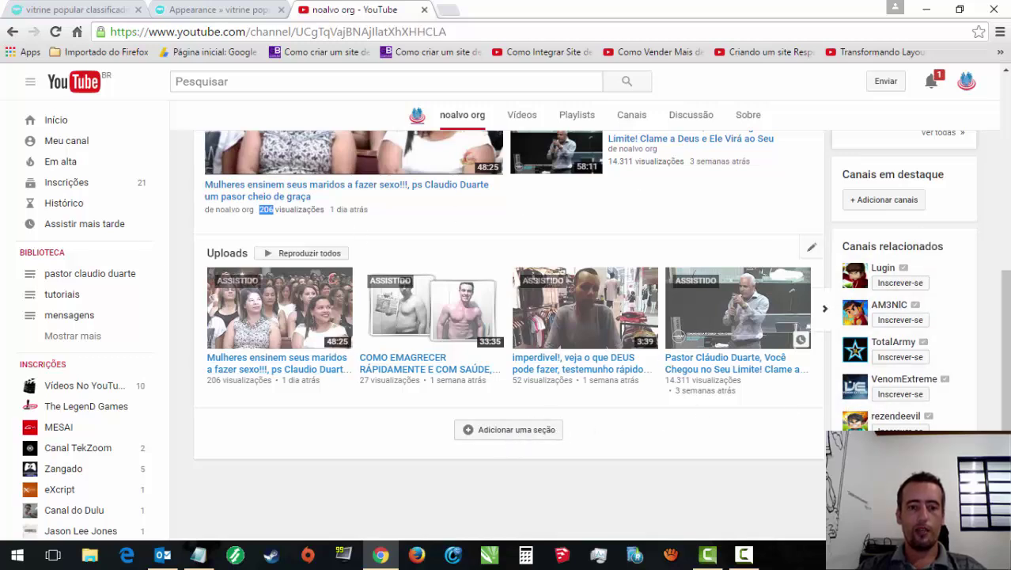
{"action": "left_click_drag", "start_coordinate": [1004, 317], "coordinate": [1005, 79]}
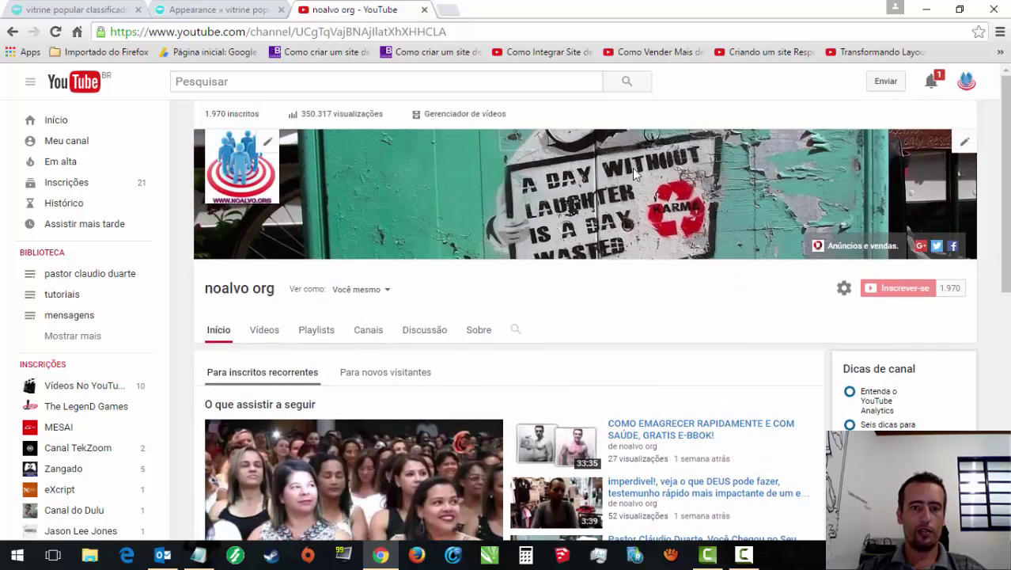
{"action": "left_click", "coordinate": [304, 84]}
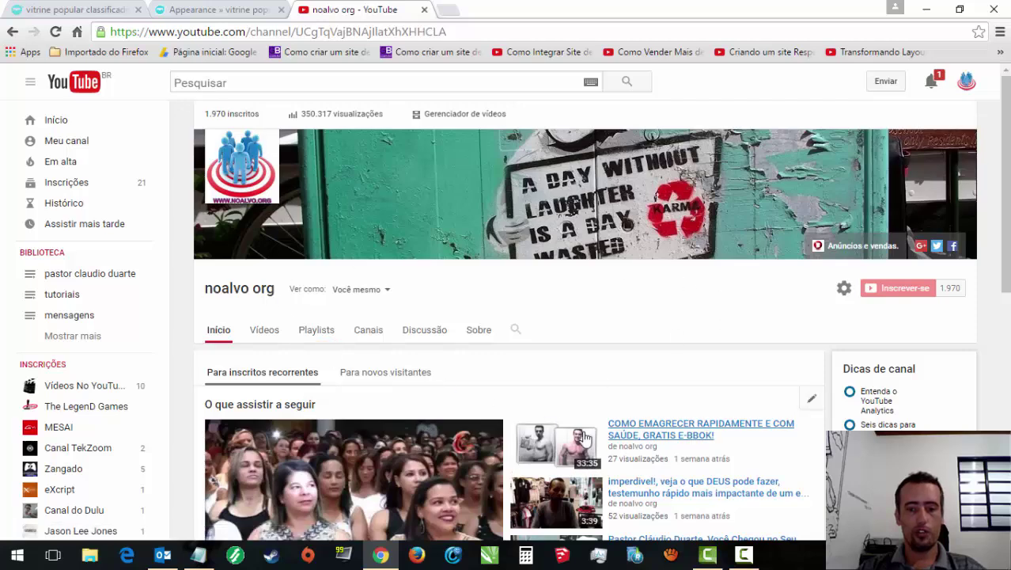
{"action": "scroll", "coordinate": [1007, 176], "scroll_direction": "down", "scroll_amount": 2}
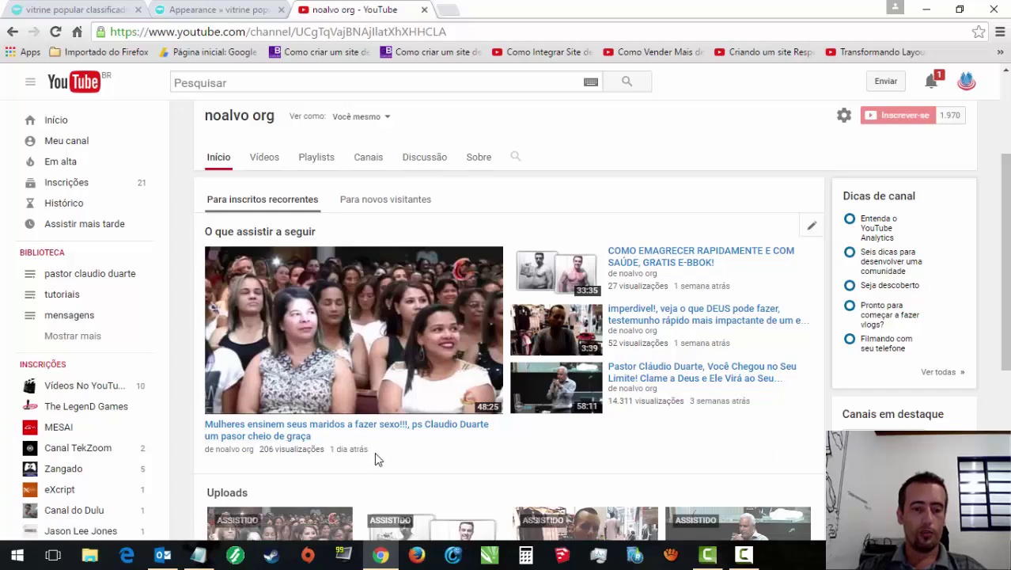
{"action": "left_click_drag", "start_coordinate": [375, 459], "coordinate": [289, 448]}
{"action": "left_click", "coordinate": [300, 469]}
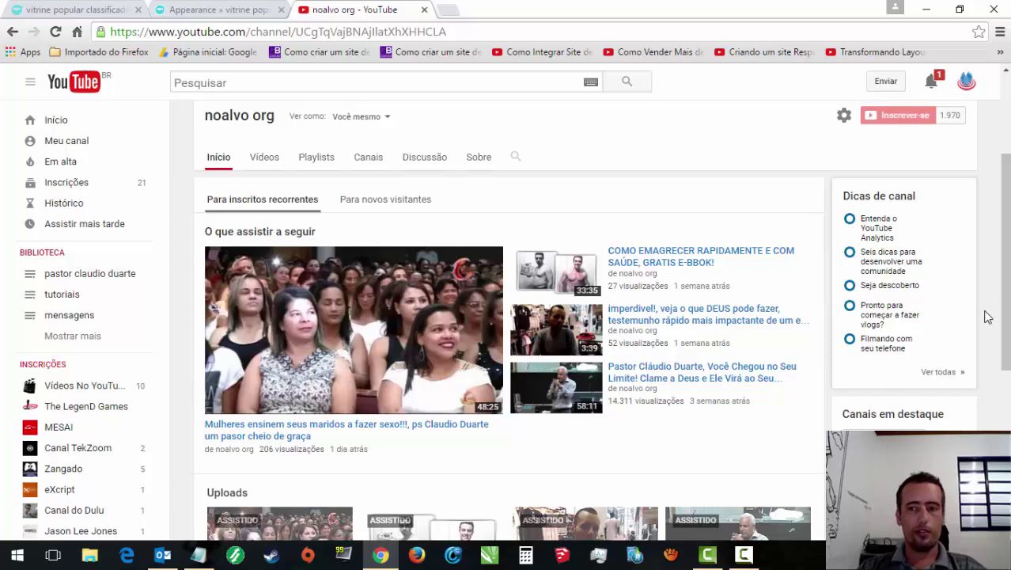
{"action": "left_click_drag", "start_coordinate": [1004, 235], "coordinate": [1005, 161]}
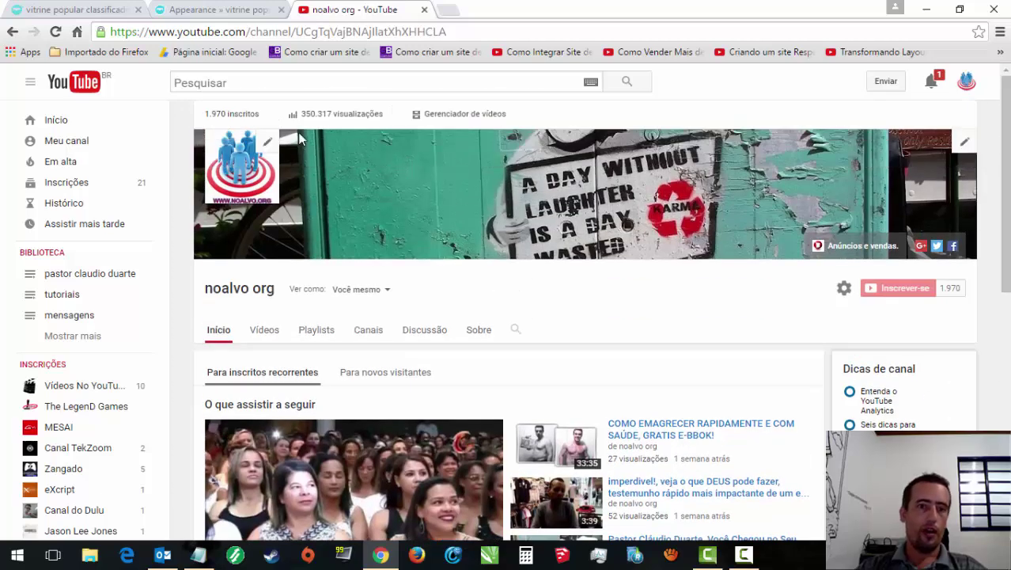
{"action": "left_click", "coordinate": [442, 114]}
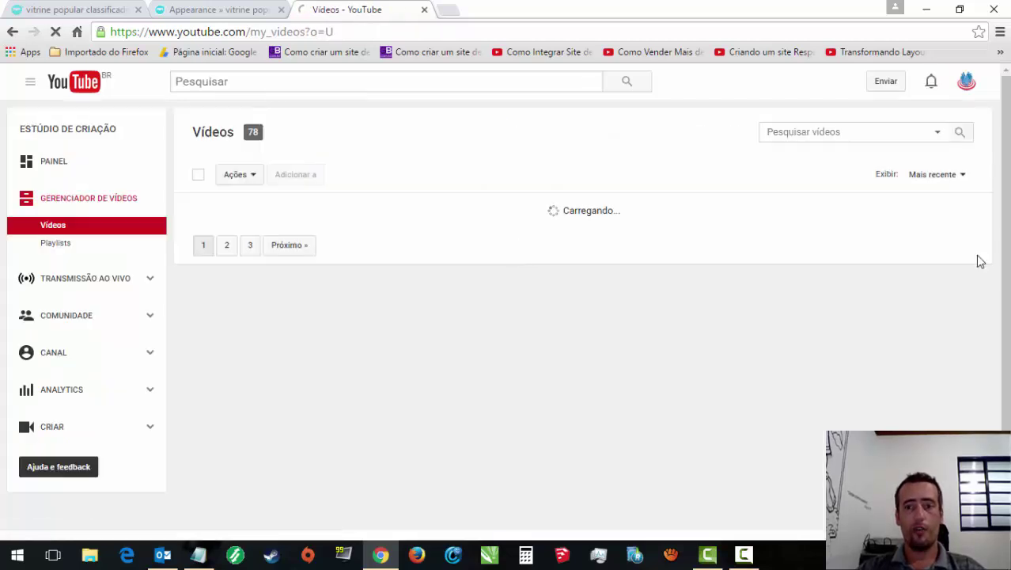
Step: Scroll through the first page of the 78 uploaded videos and go to page 2
{"action": "scroll", "coordinate": [981, 261], "scroll_direction": "down", "scroll_amount": 8}
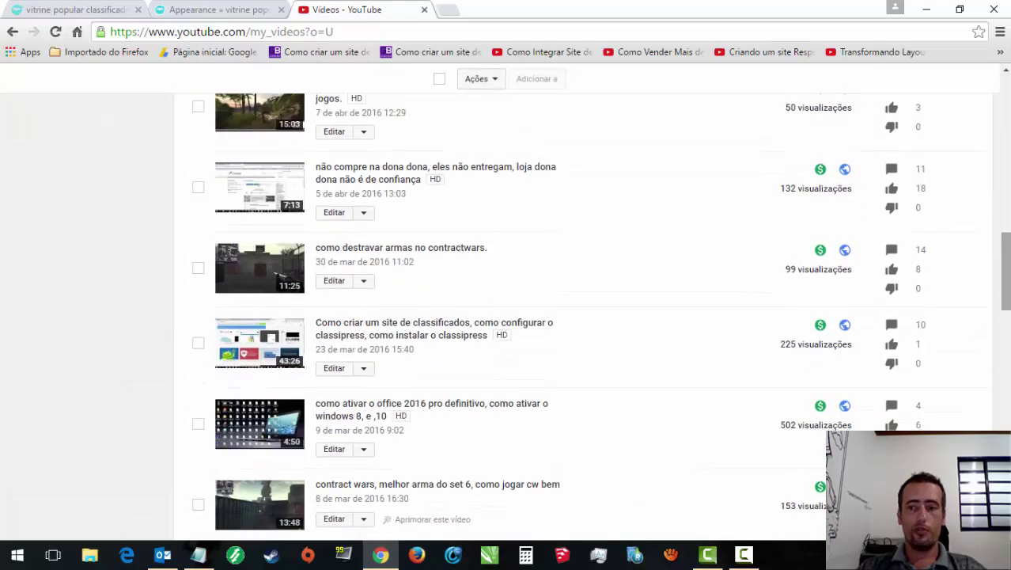
{"action": "scroll", "coordinate": [1004, 269], "scroll_direction": "up", "scroll_amount": 10}
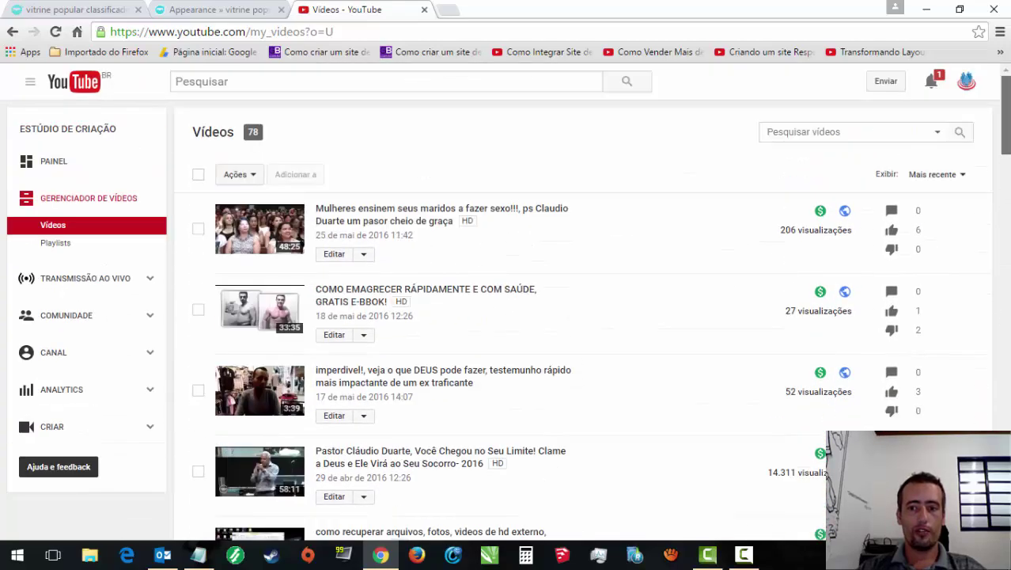
{"action": "scroll", "coordinate": [504, 300], "scroll_direction": "down", "scroll_amount": 4}
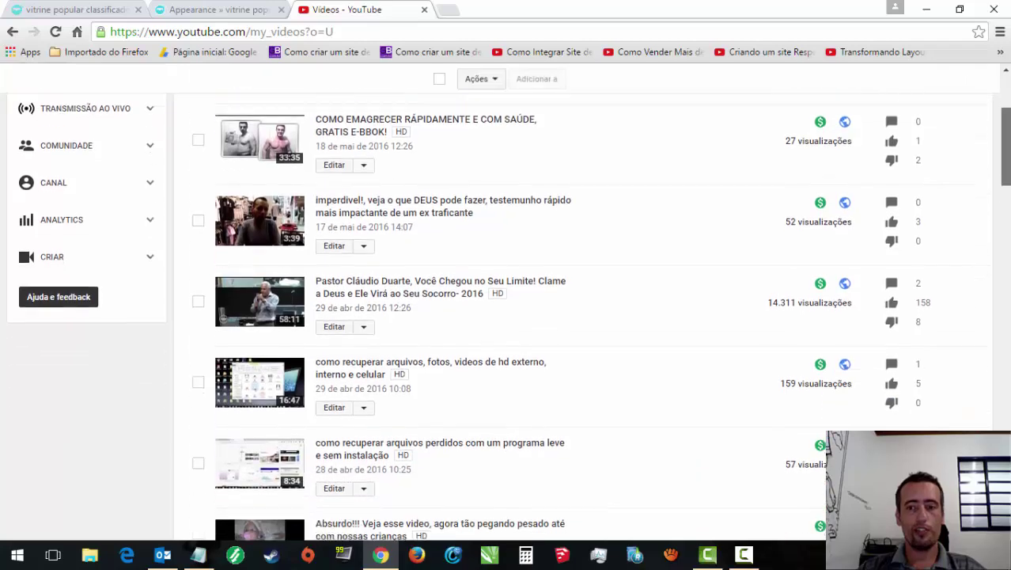
{"action": "scroll", "coordinate": [505, 316], "scroll_direction": "down", "scroll_amount": 3}
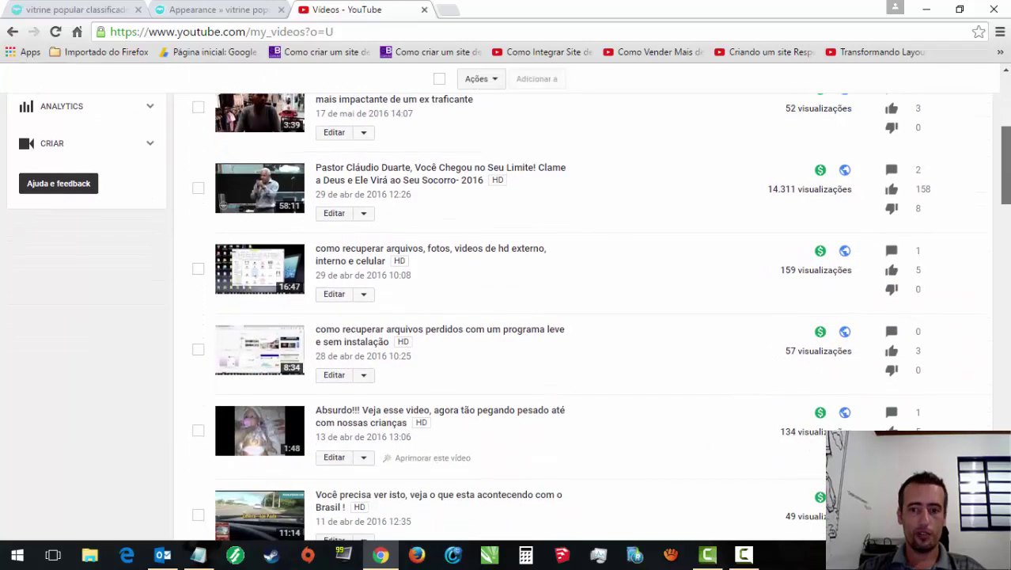
{"action": "scroll", "coordinate": [504, 316], "scroll_direction": "down", "scroll_amount": 3}
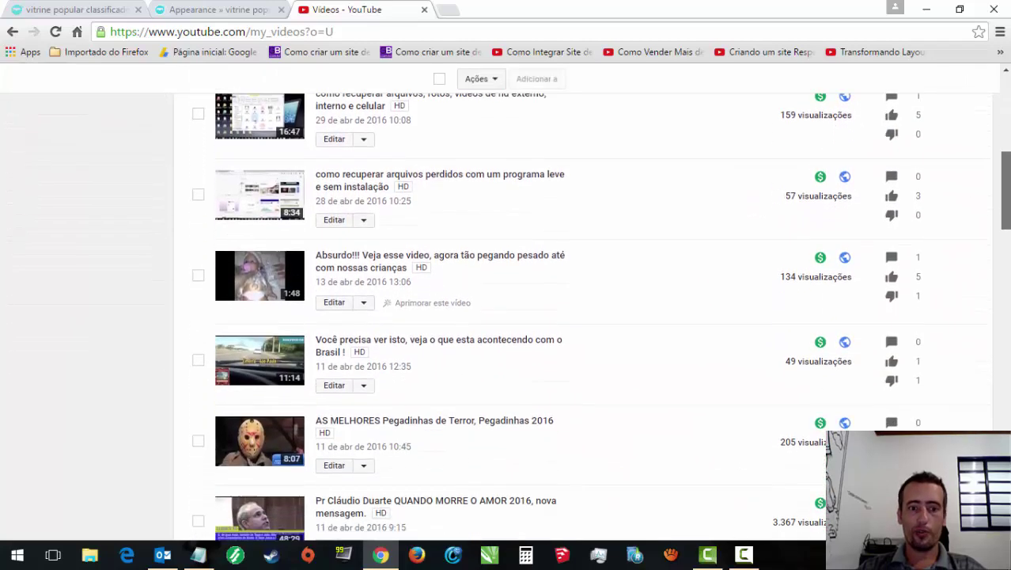
{"action": "scroll", "coordinate": [505, 316], "scroll_direction": "down", "scroll_amount": 3}
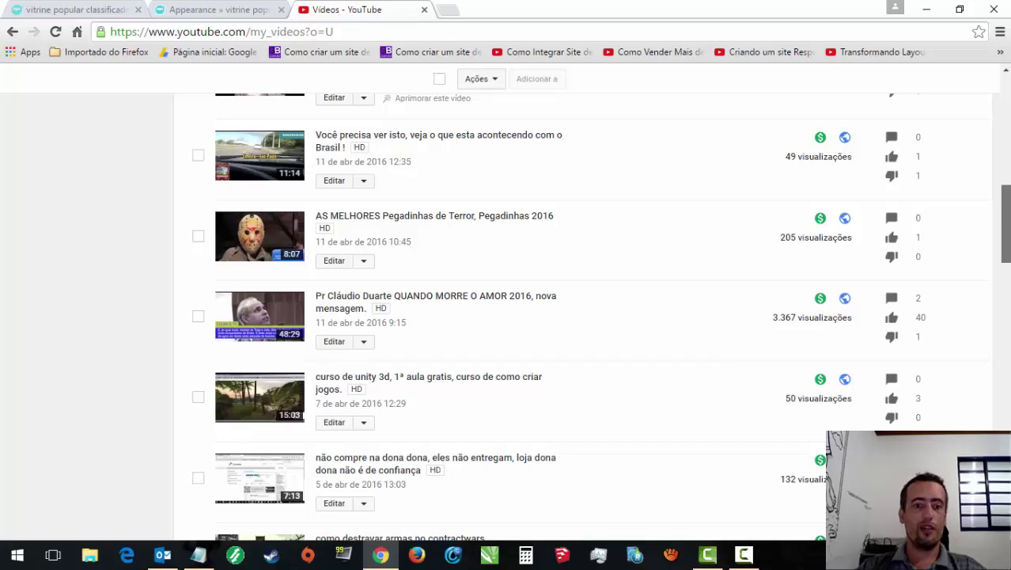
{"action": "scroll", "coordinate": [506, 317], "scroll_direction": "down", "scroll_amount": 3}
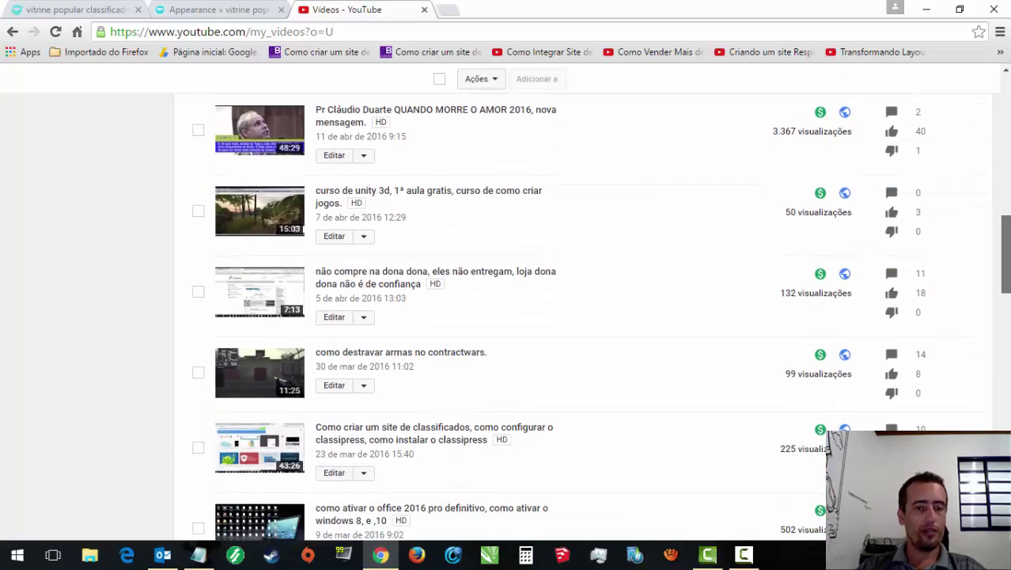
{"action": "scroll", "coordinate": [506, 316], "scroll_direction": "down", "scroll_amount": 6}
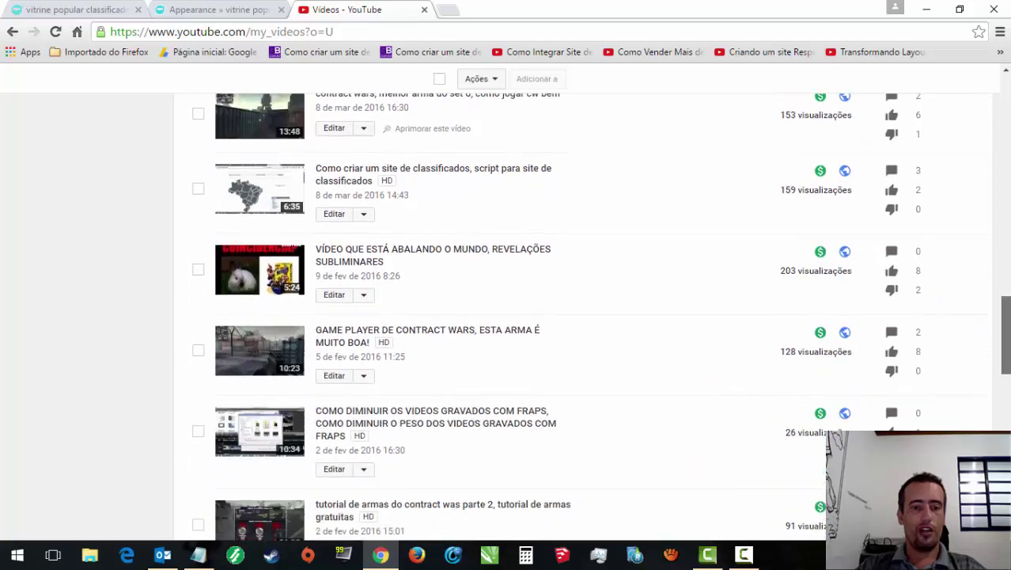
{"action": "scroll", "coordinate": [506, 316], "scroll_direction": "up", "scroll_amount": 2}
{"action": "scroll", "coordinate": [507, 317], "scroll_direction": "up", "scroll_amount": 2}
{"action": "scroll", "coordinate": [506, 316], "scroll_direction": "down", "scroll_amount": 9}
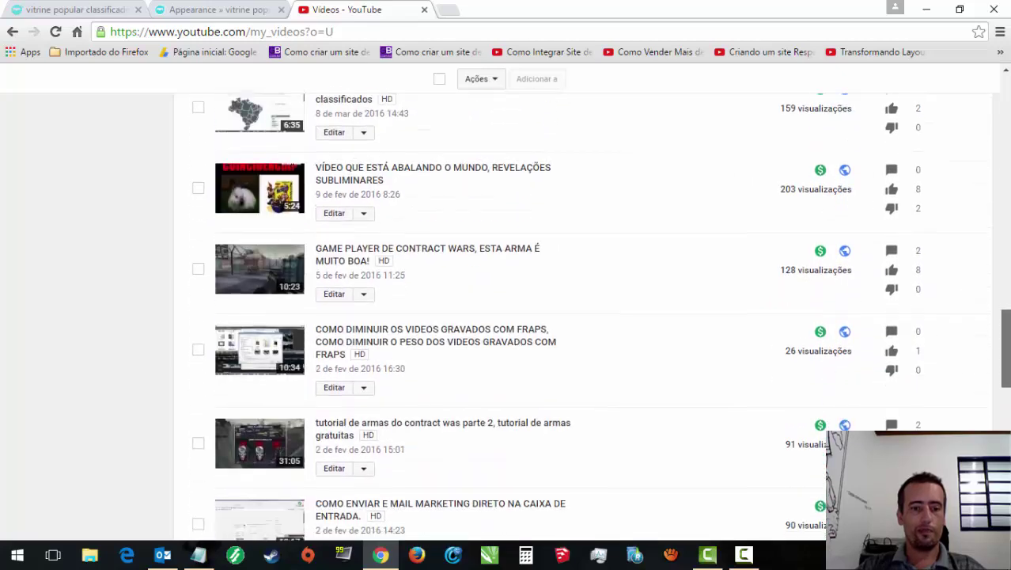
{"action": "scroll", "coordinate": [506, 317], "scroll_direction": "up", "scroll_amount": 7}
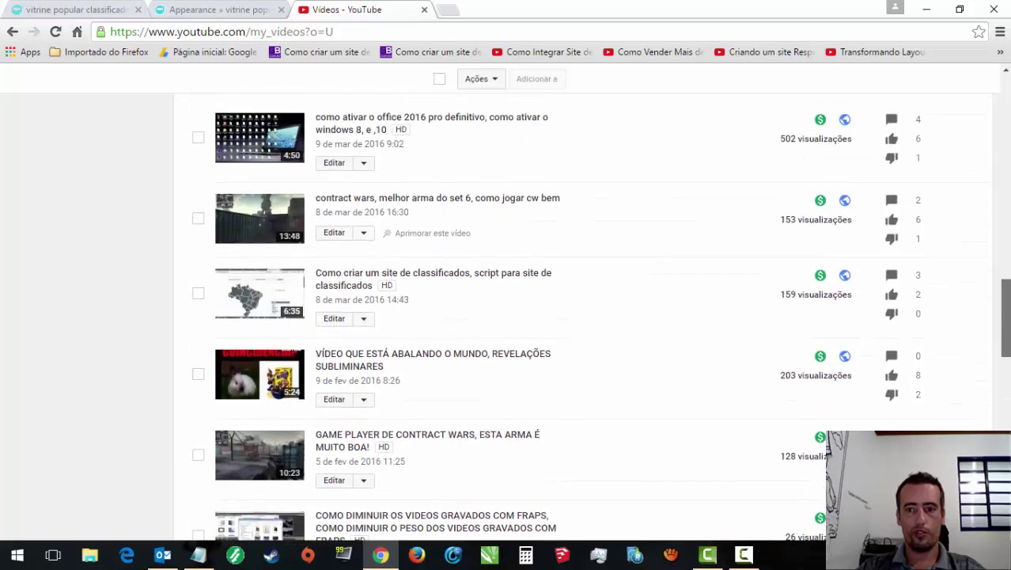
{"action": "scroll", "coordinate": [507, 317], "scroll_direction": "down", "scroll_amount": 10}
{"action": "scroll", "coordinate": [507, 317], "scroll_direction": "down", "scroll_amount": 3}
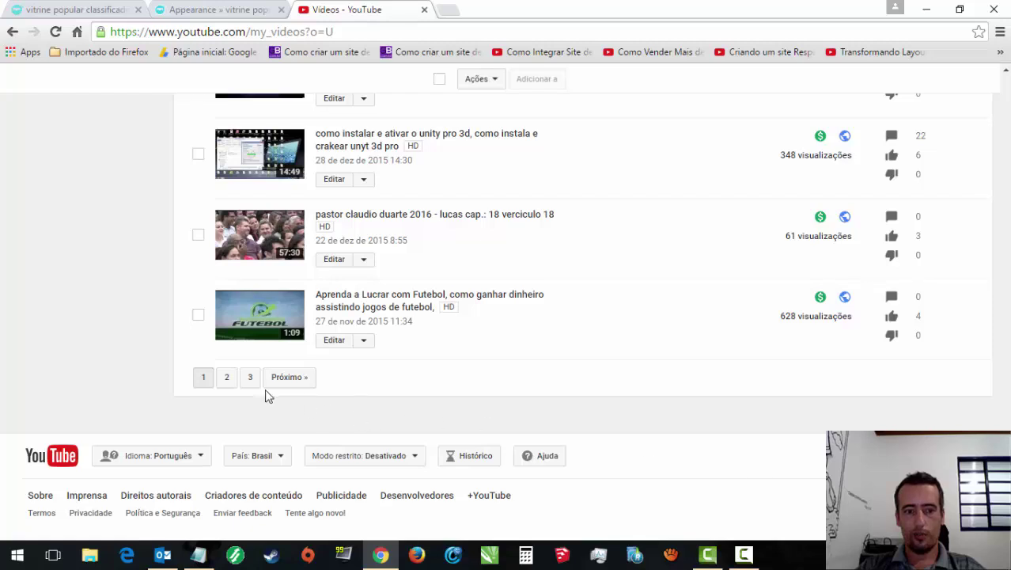
{"action": "left_click", "coordinate": [227, 379]}
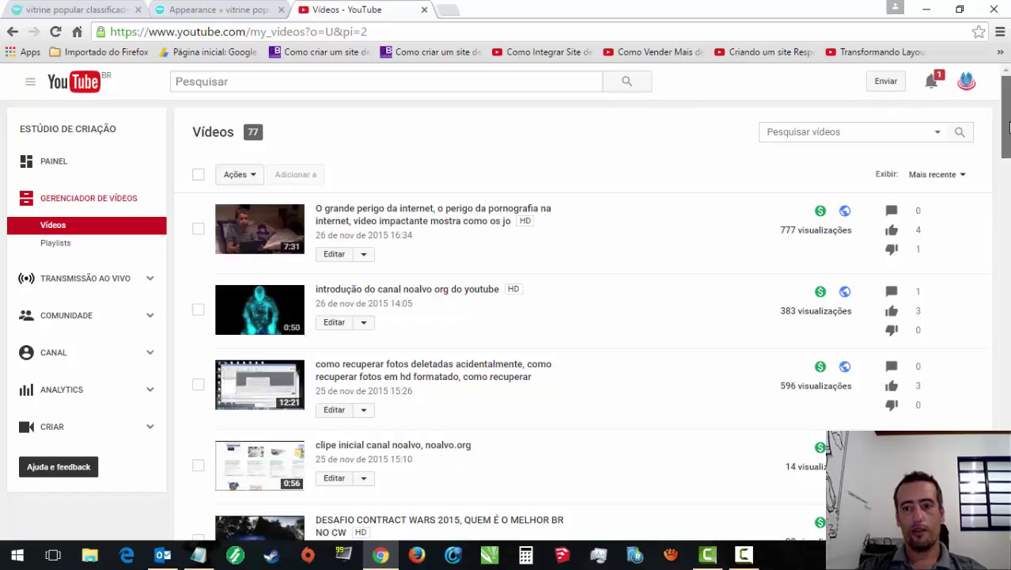
Step: Browse page 2, move on to page 3 of the uploads, then close the YouTube tab
{"action": "left_click_drag", "start_coordinate": [1010, 127], "coordinate": [1002, 478]}
{"action": "scroll", "coordinate": [389, 430], "scroll_direction": "down", "scroll_amount": 3}
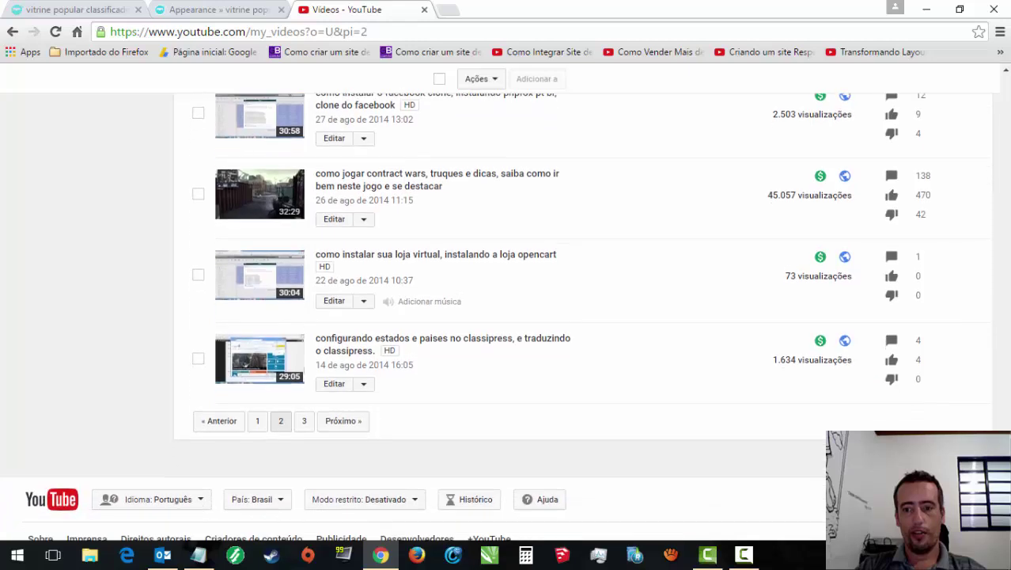
{"action": "left_click", "coordinate": [307, 384]}
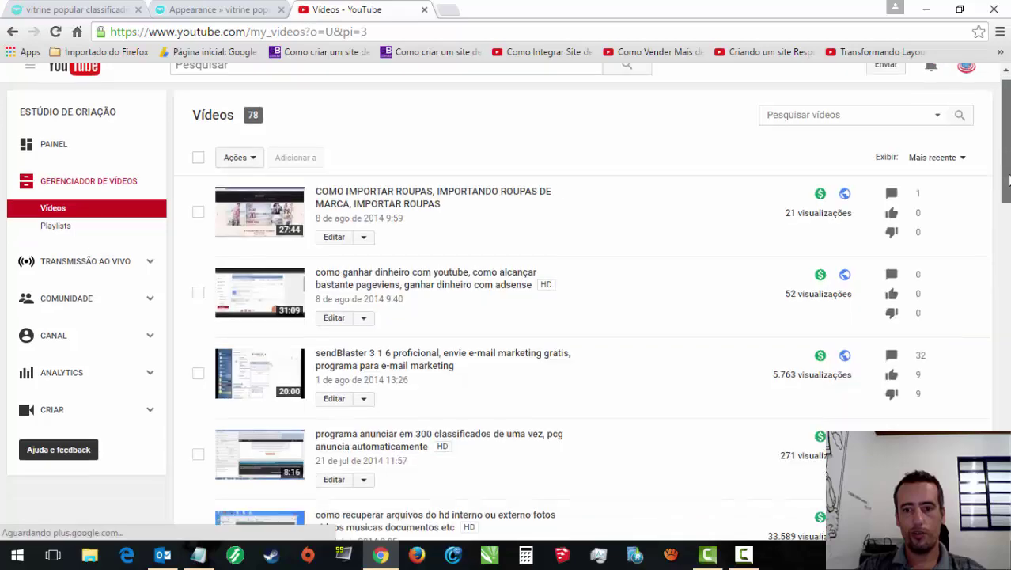
{"action": "left_click_drag", "start_coordinate": [1008, 180], "coordinate": [999, 391]}
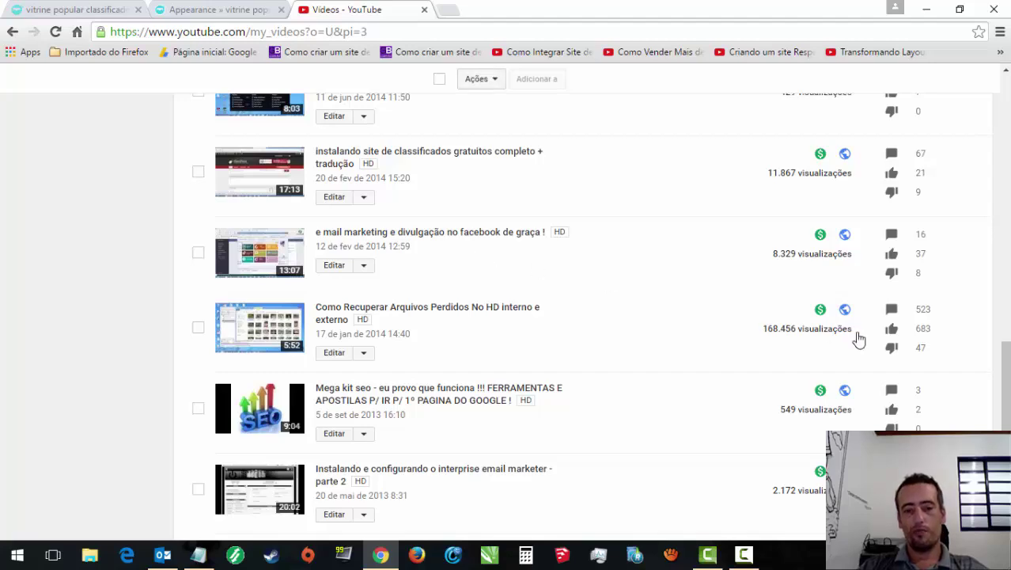
{"action": "left_click_drag", "start_coordinate": [1005, 380], "coordinate": [1006, 194]}
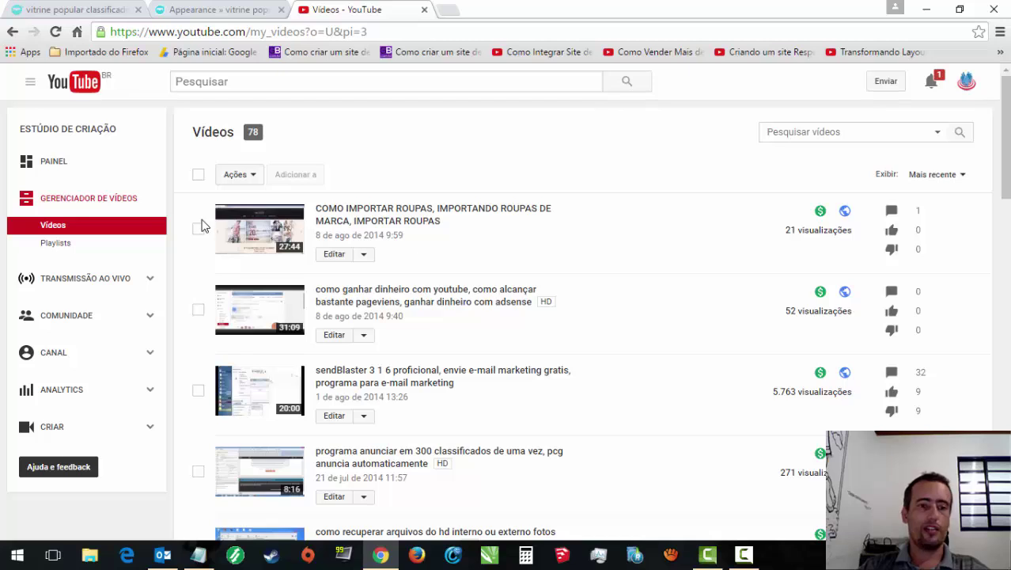
{"action": "left_click", "coordinate": [424, 10]}
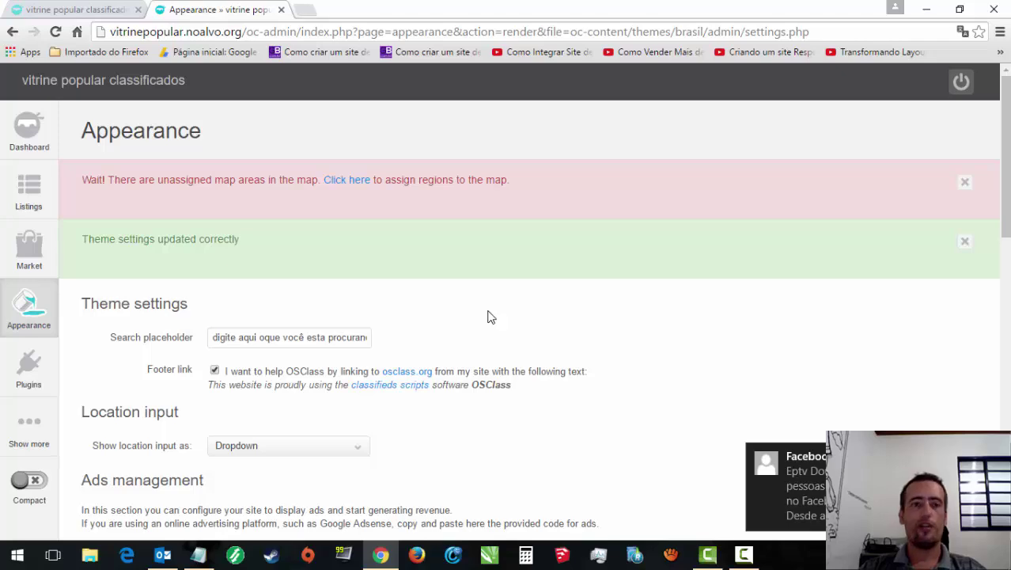
{"action": "left_click", "coordinate": [743, 553]}
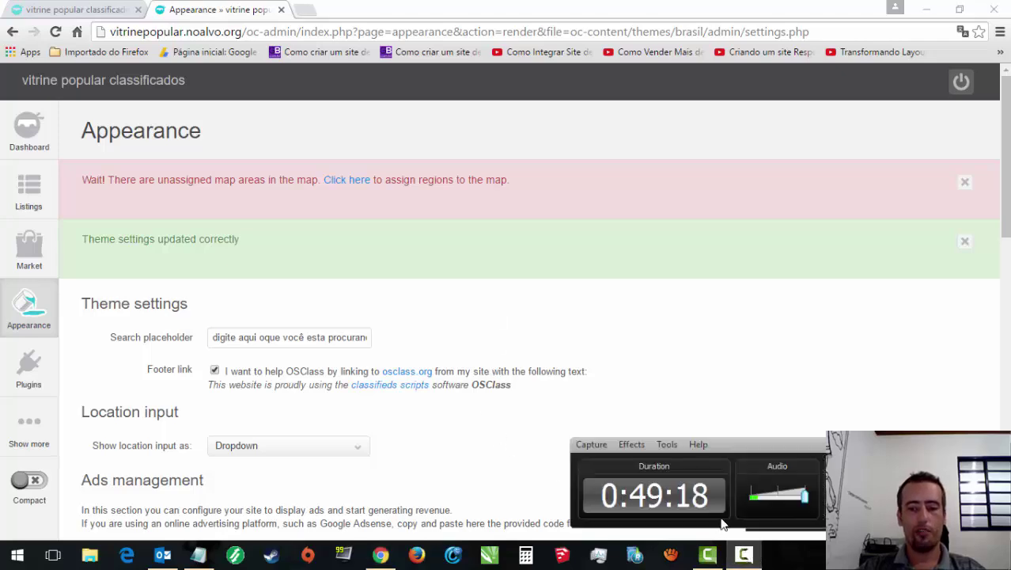